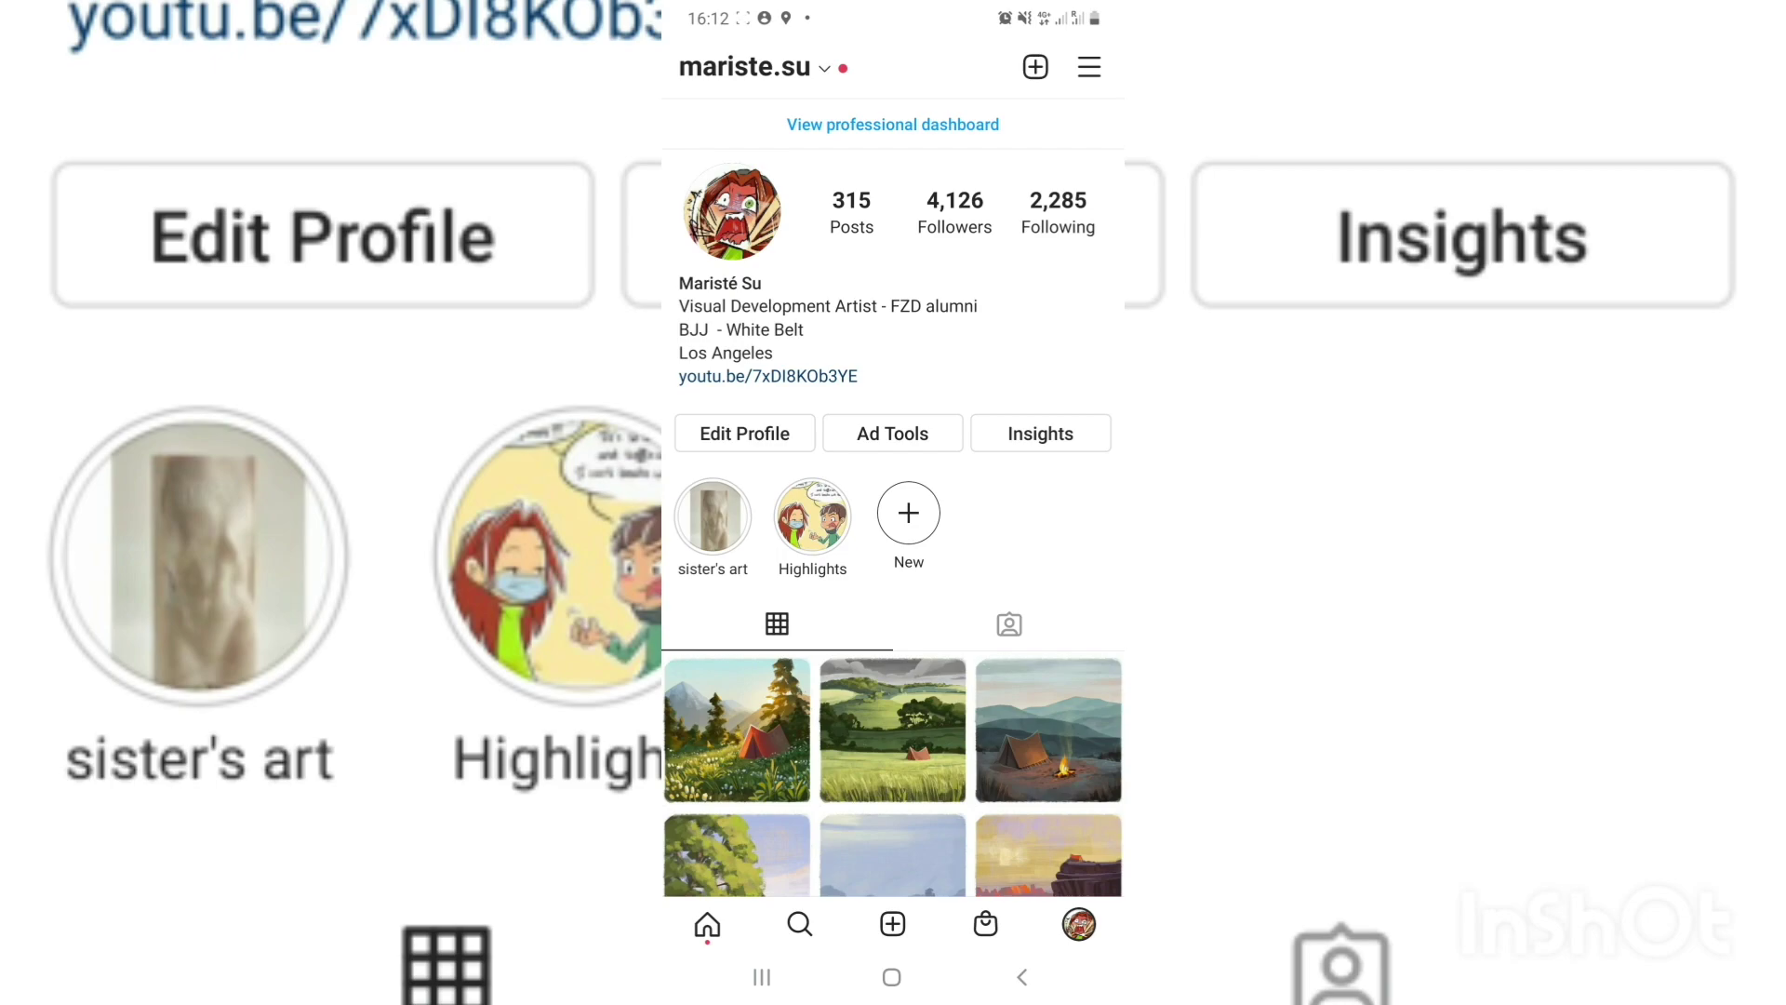
Browse the camping landscape paintings in the Instagram profile's post grid.
scroll(893, 652, "down", 3)
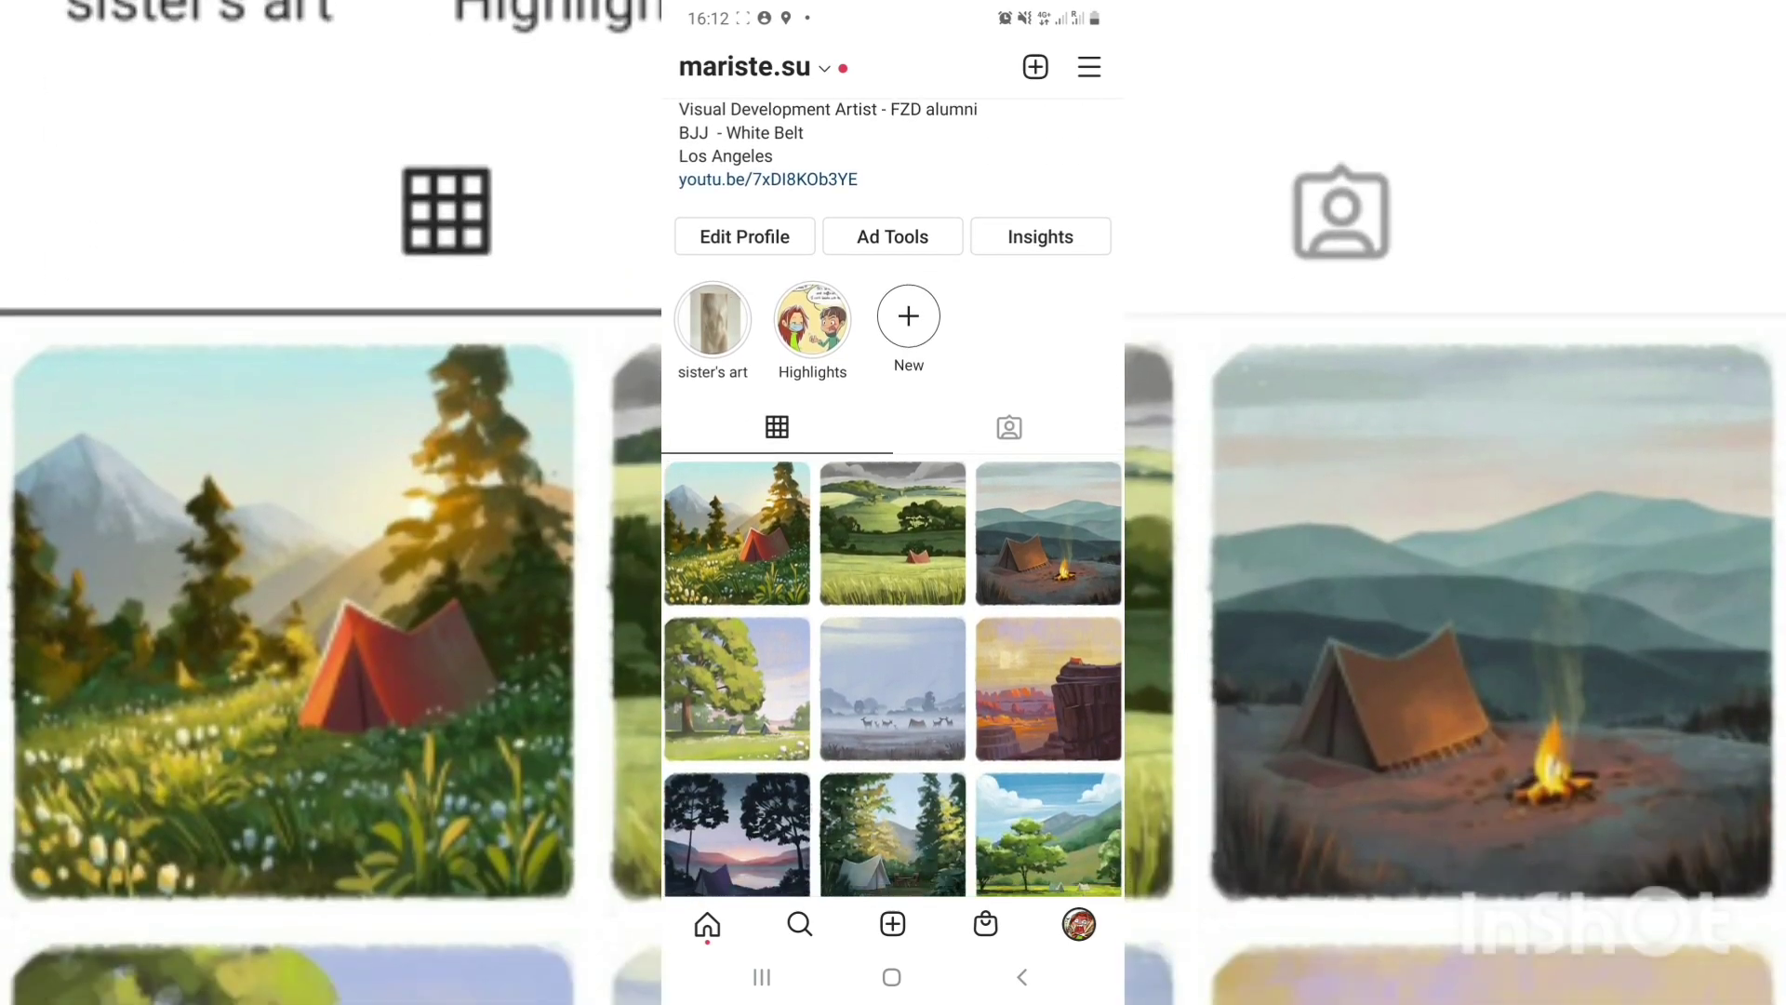
scroll(894, 651, "down", 2)
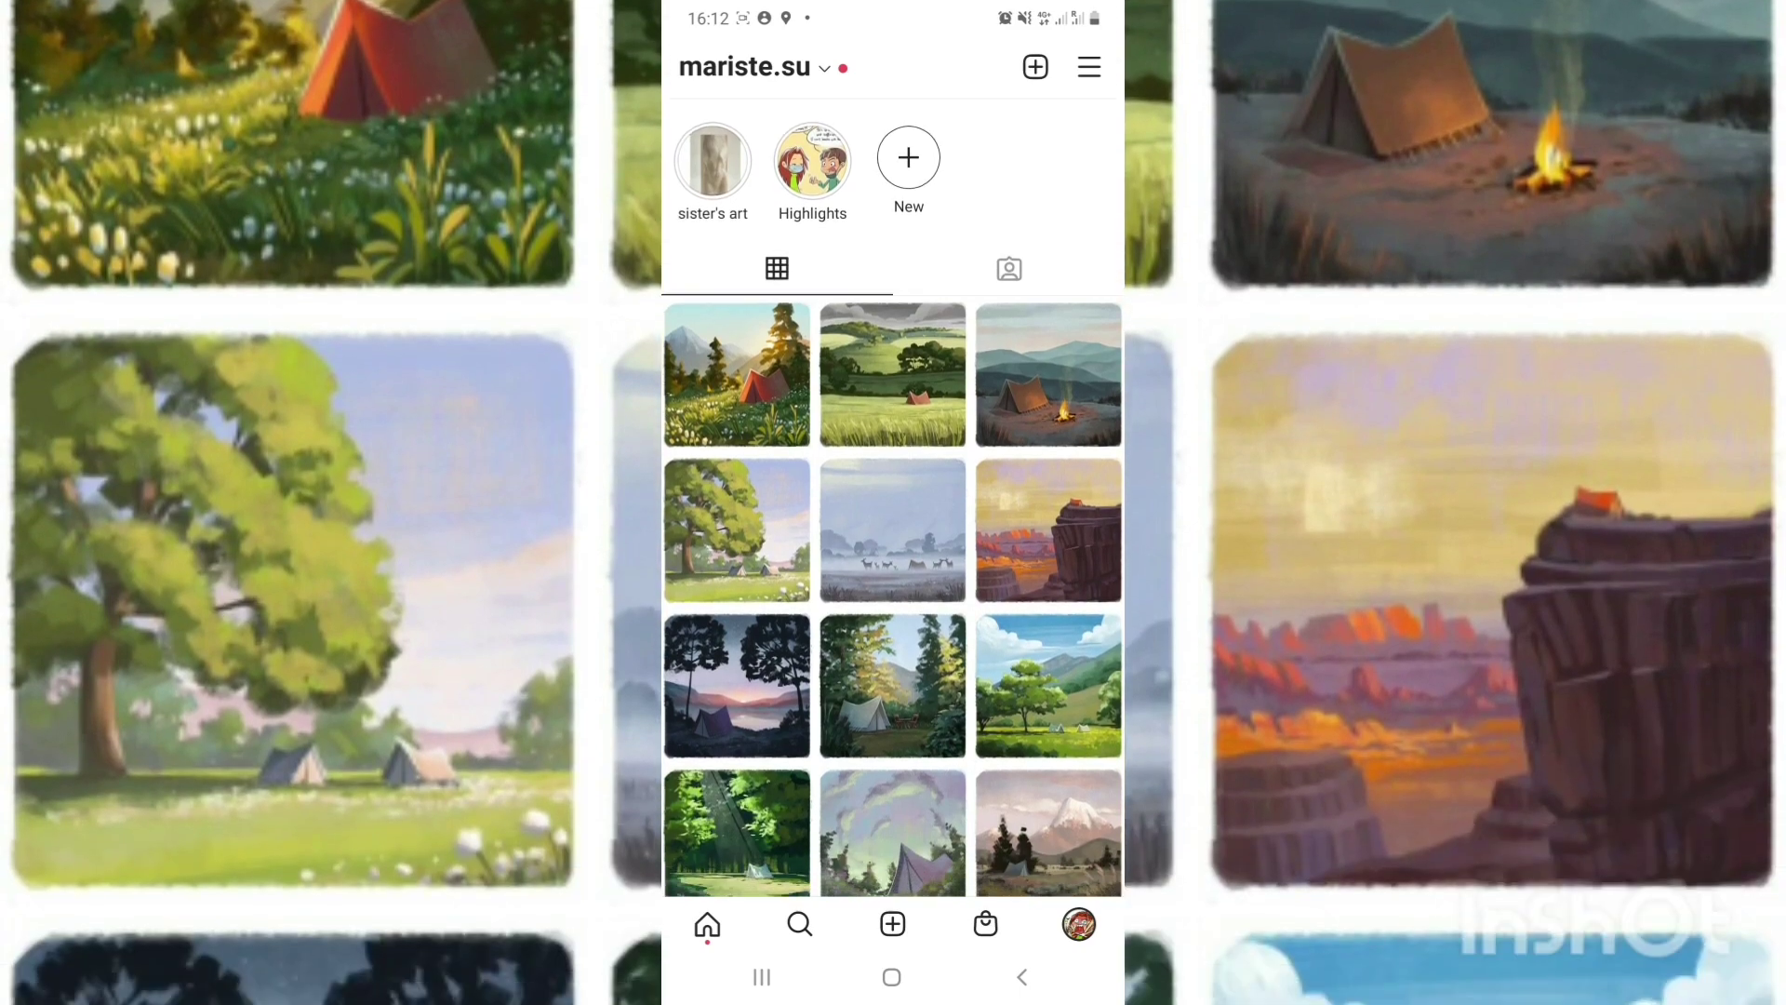
scroll(893, 558, "down", 1)
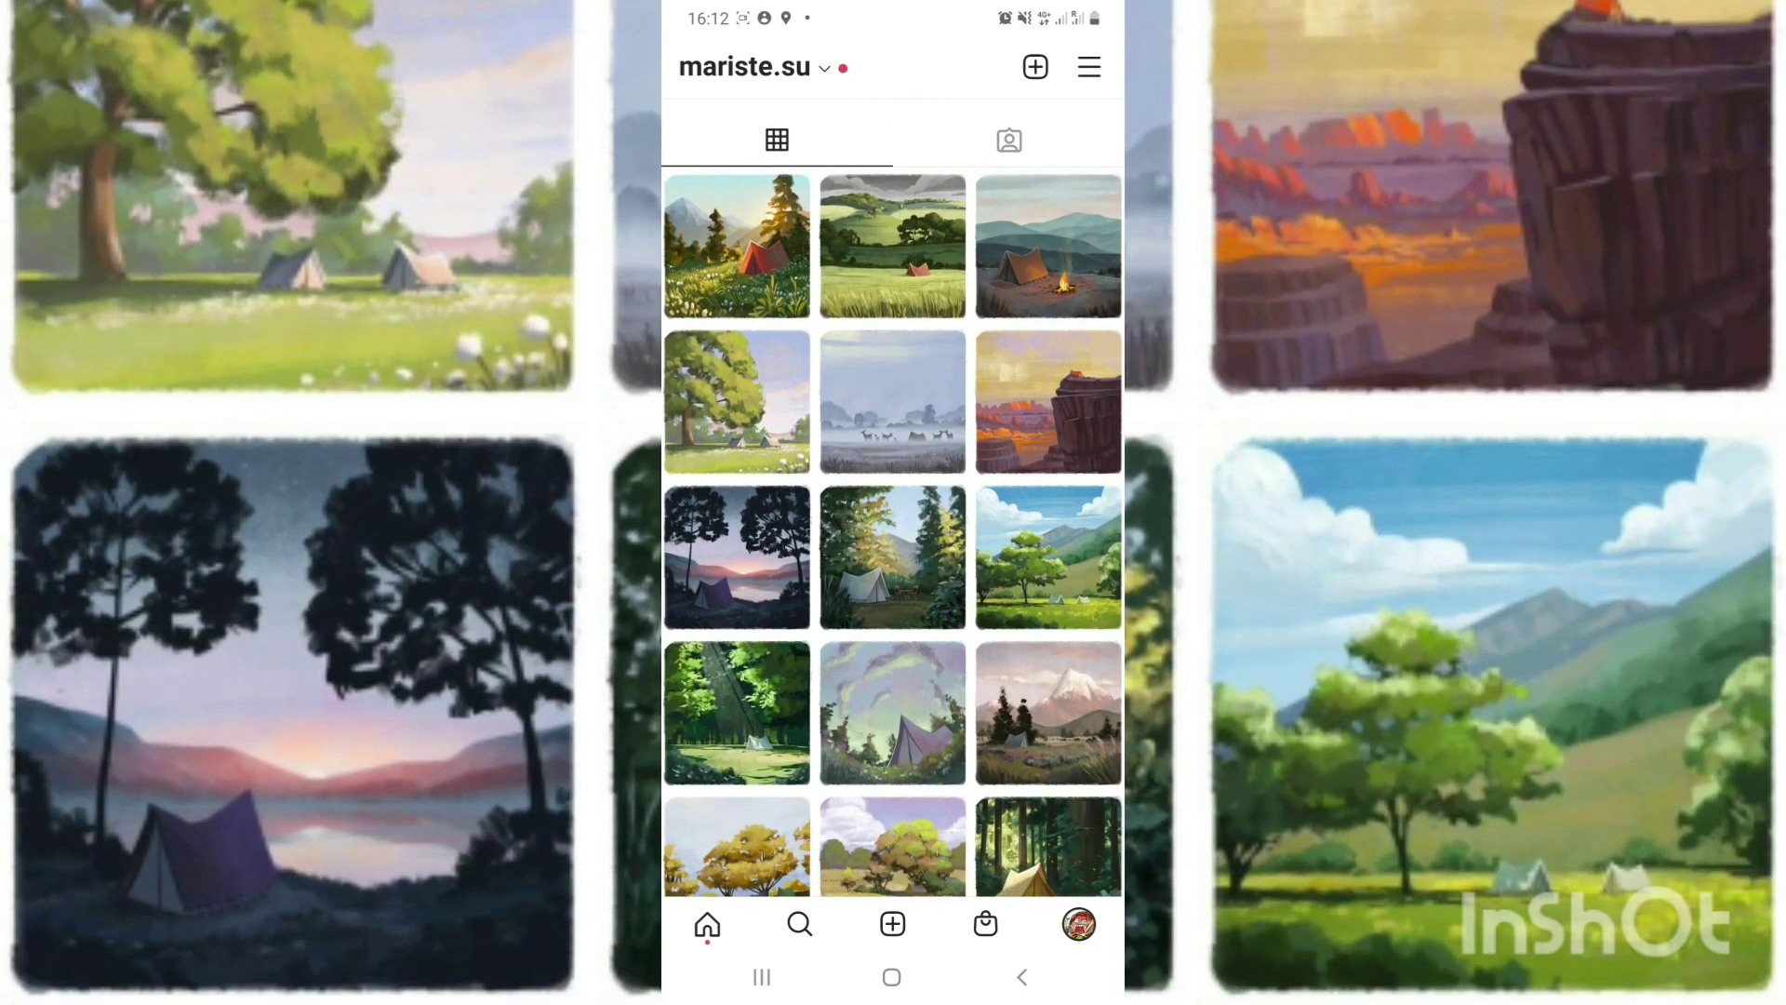
scroll(893, 558, "down", 2)
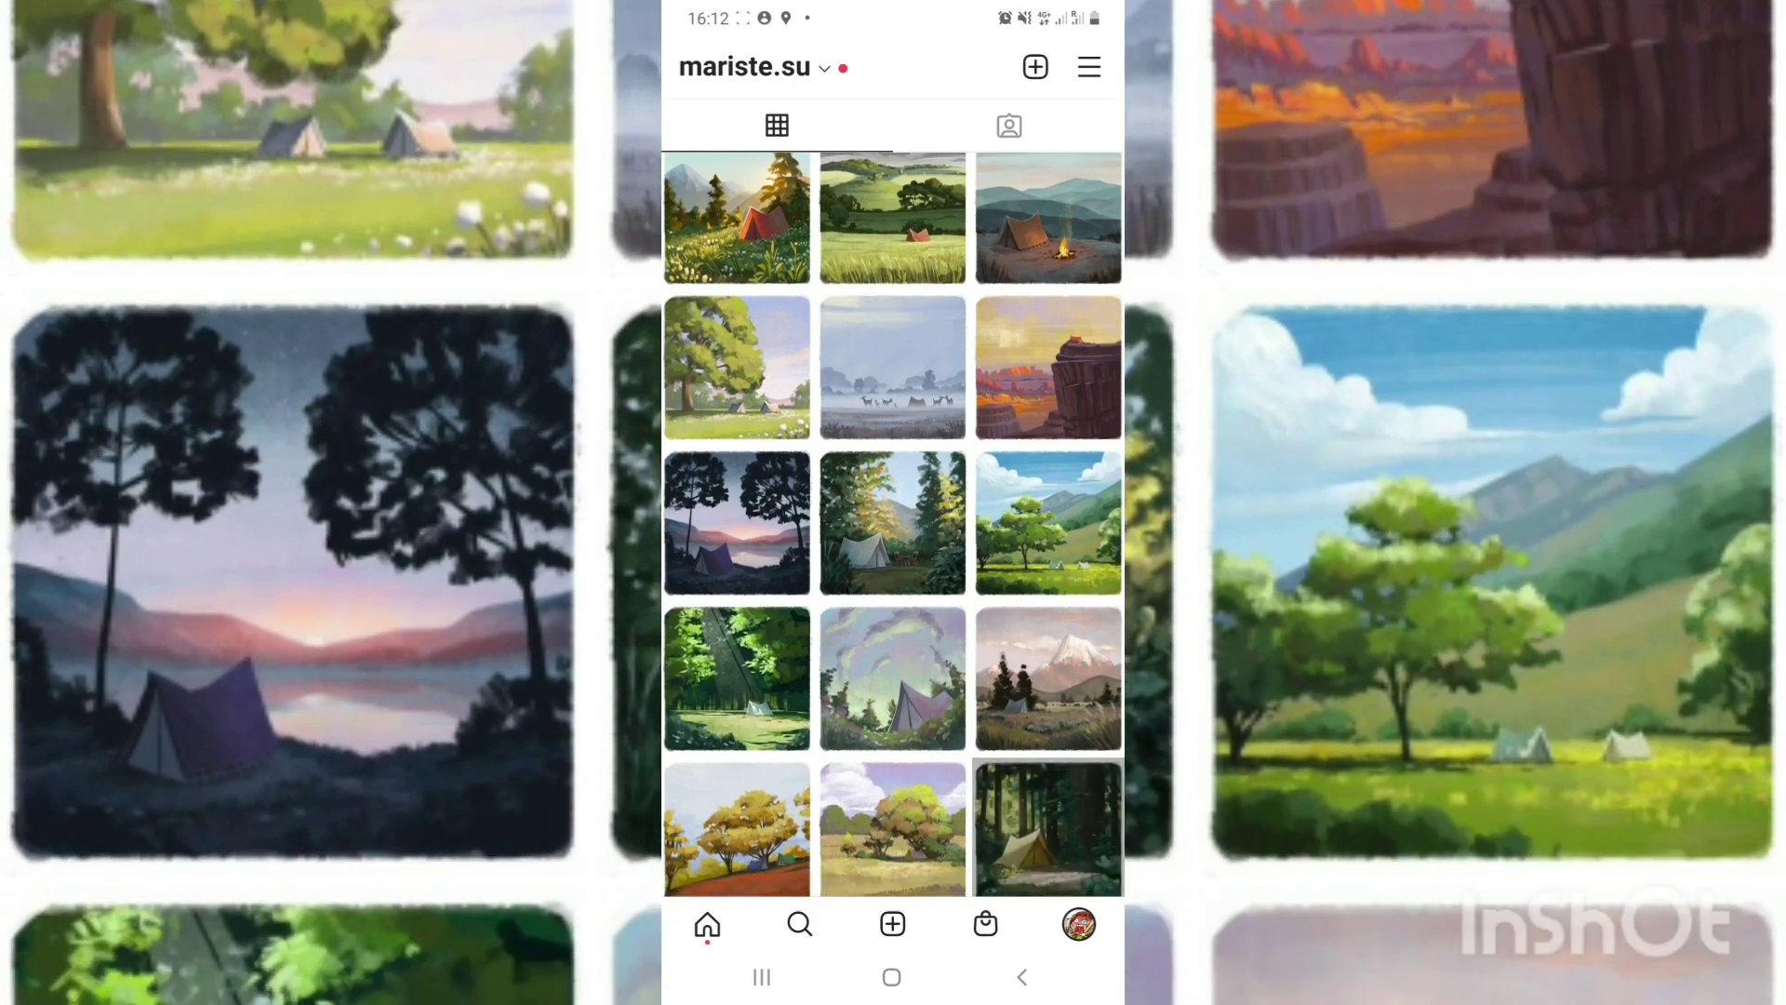
scroll(893, 558, "down", 2)
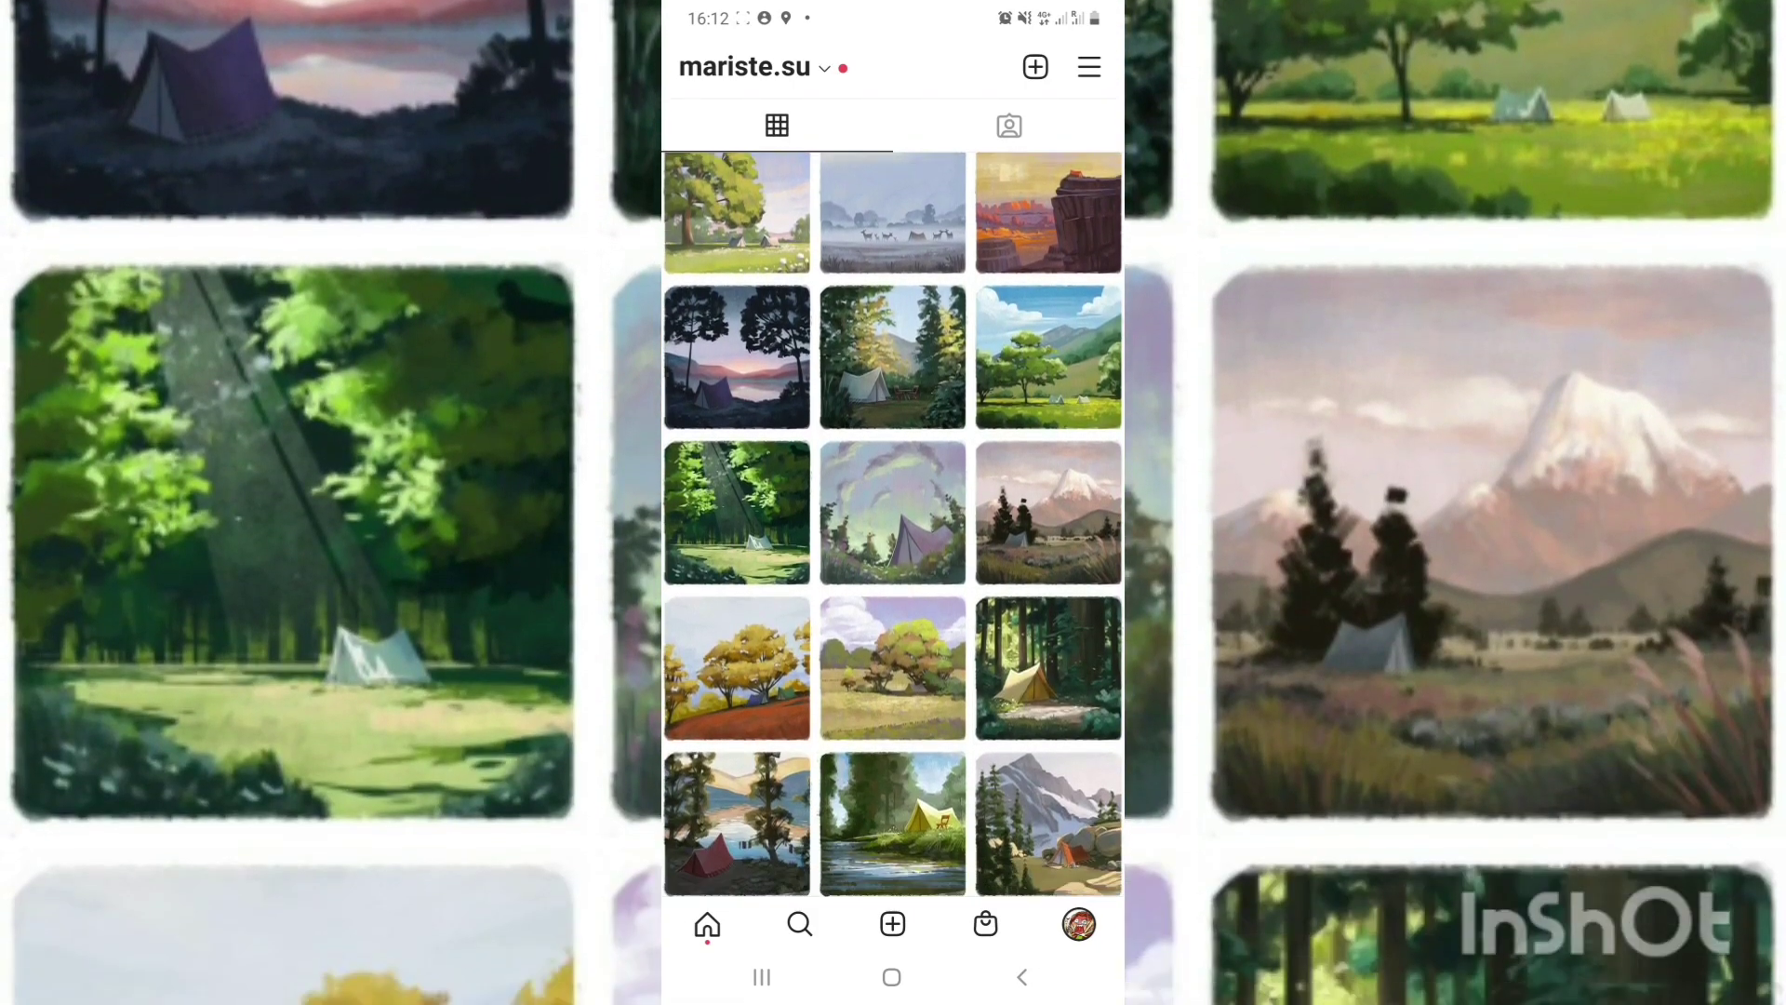
scroll(893, 558, "down", 1)
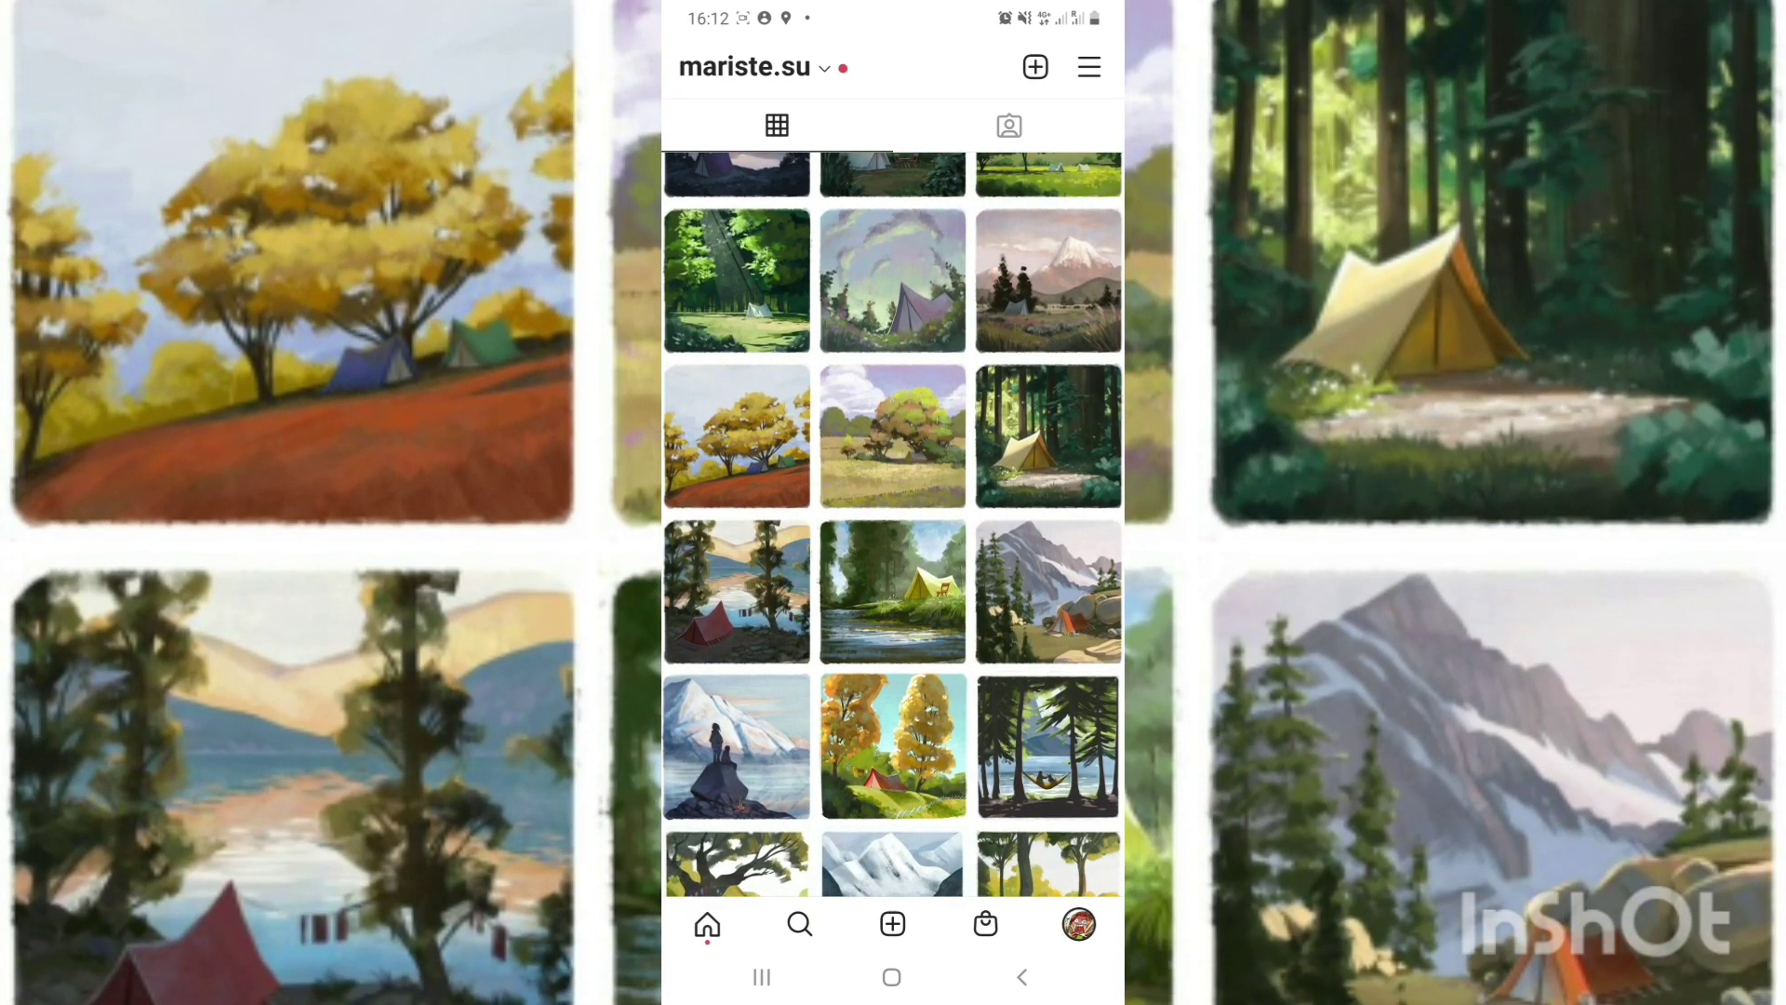
scroll(894, 521, "down", 1)
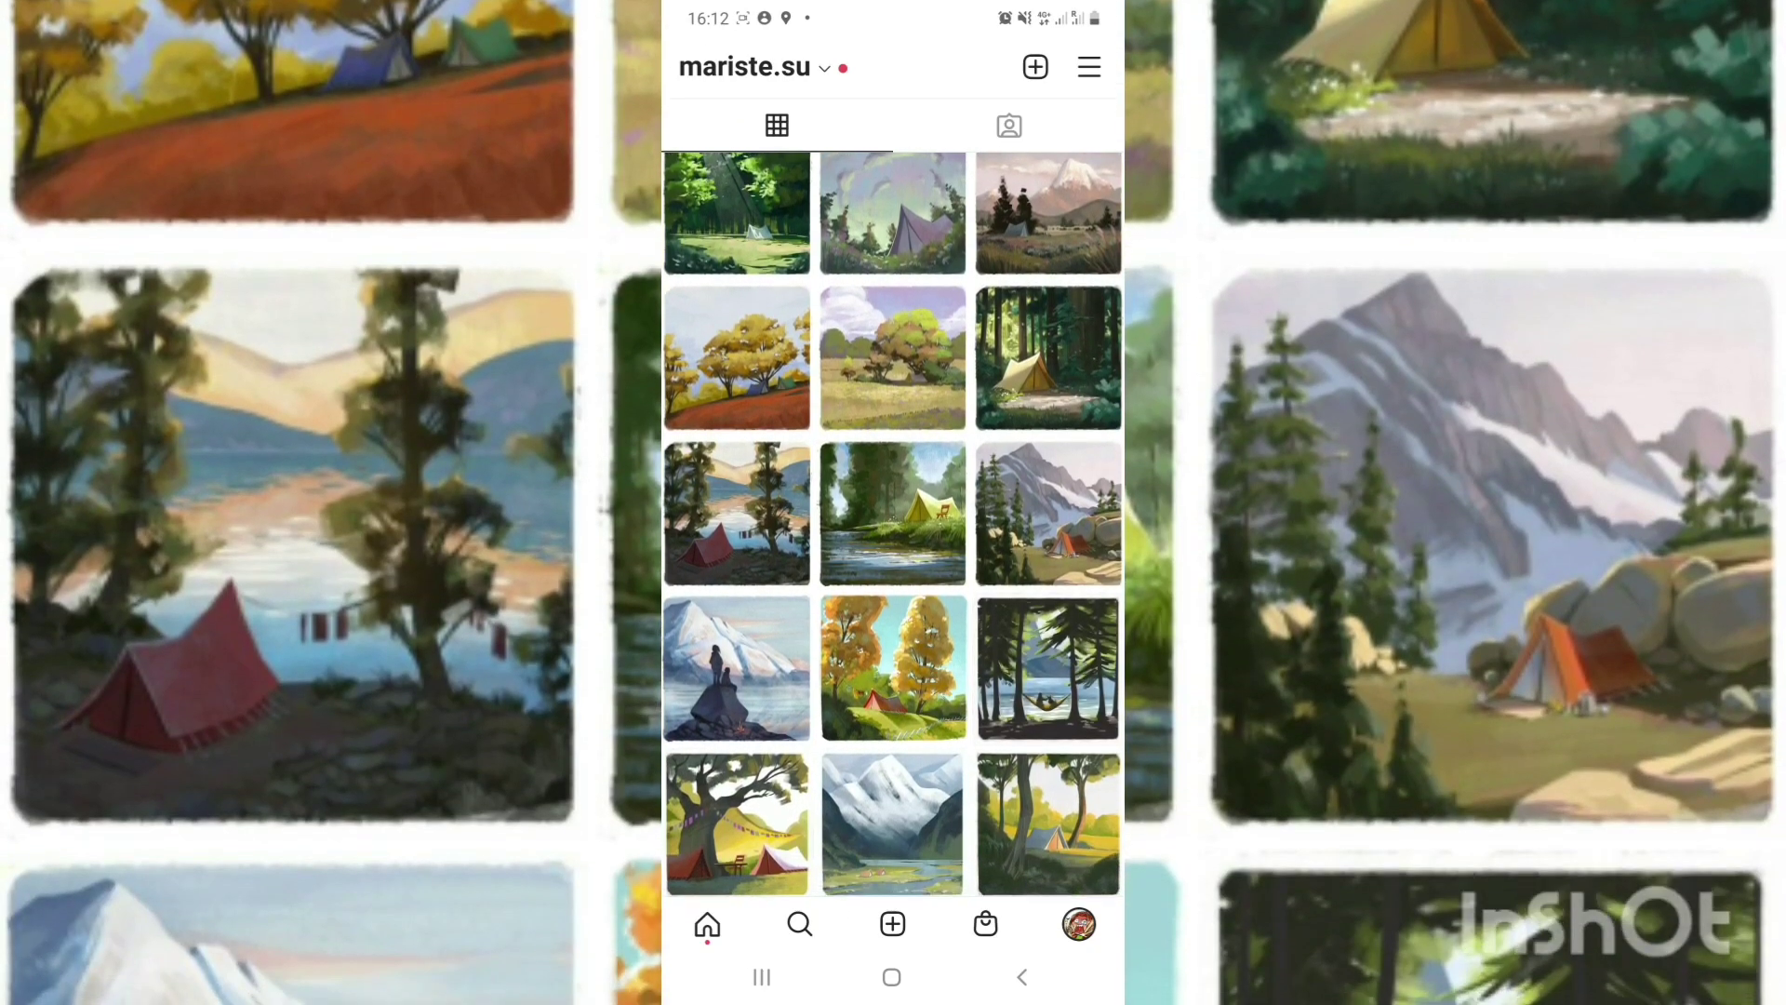
scroll(893, 521, "down", 1)
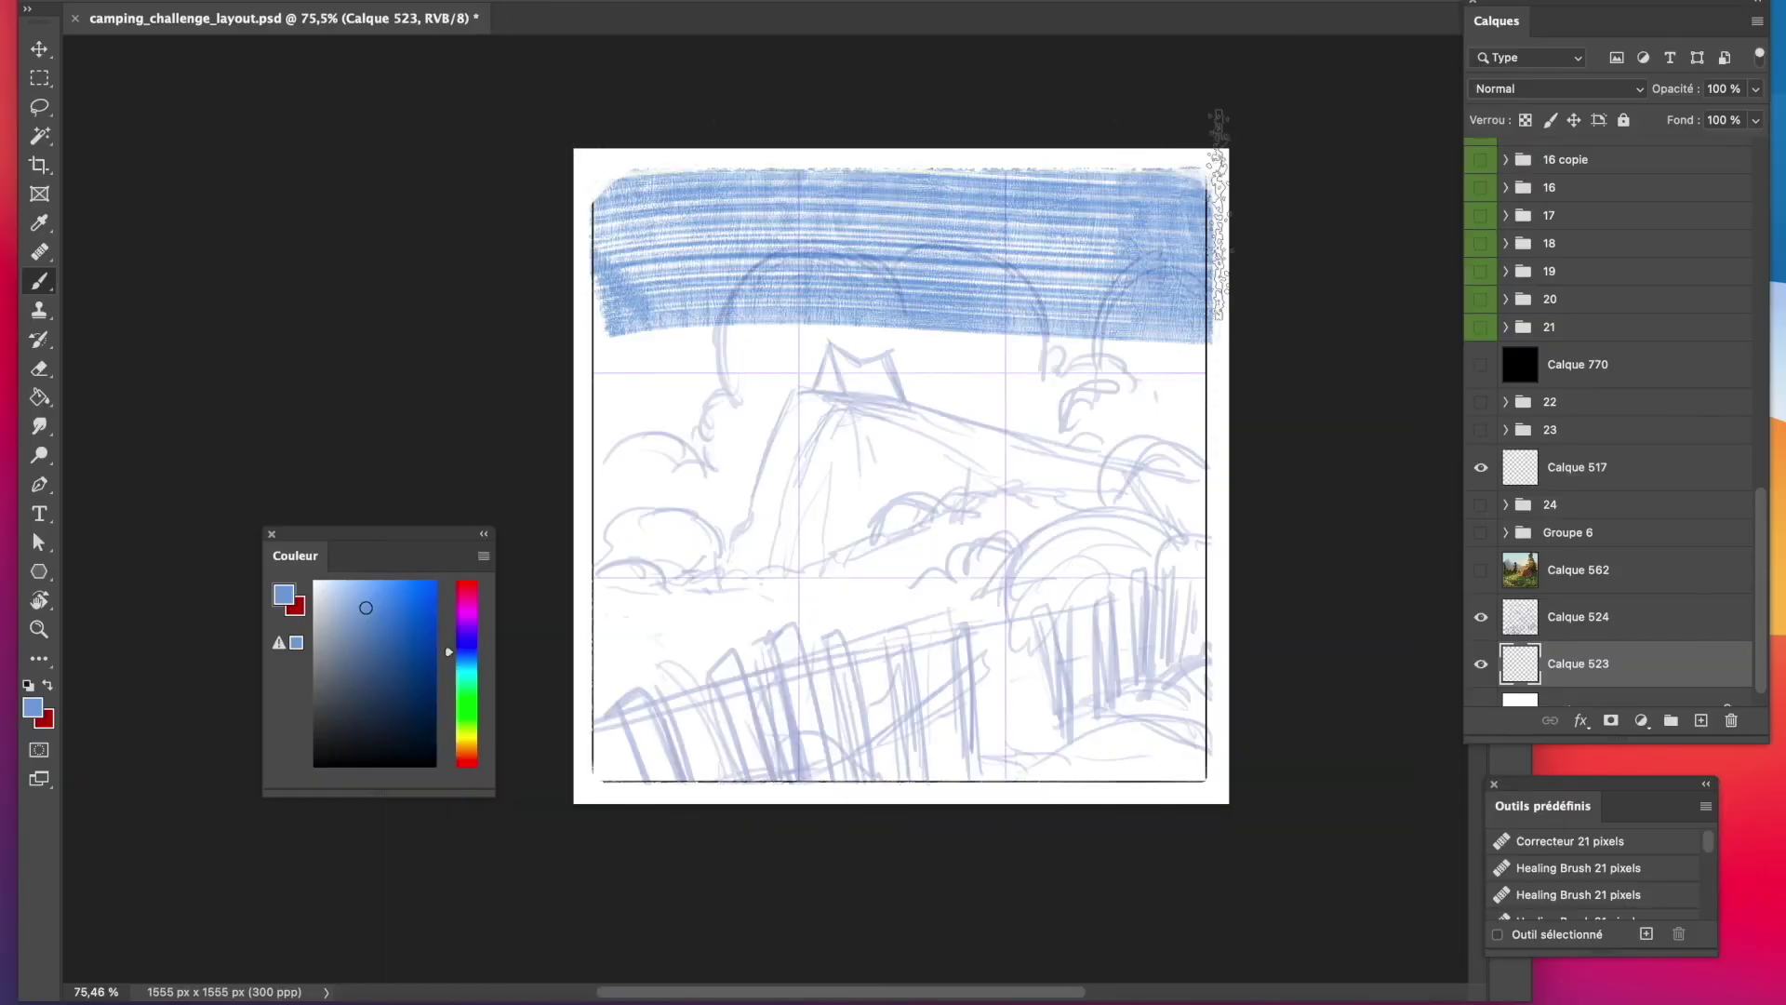
In Photoshop, brush lighter blues and a very pale blue across the middle of the sky on layer Calque 523.
left_click(352, 600)
left_click(471, 659)
left_click(352, 597)
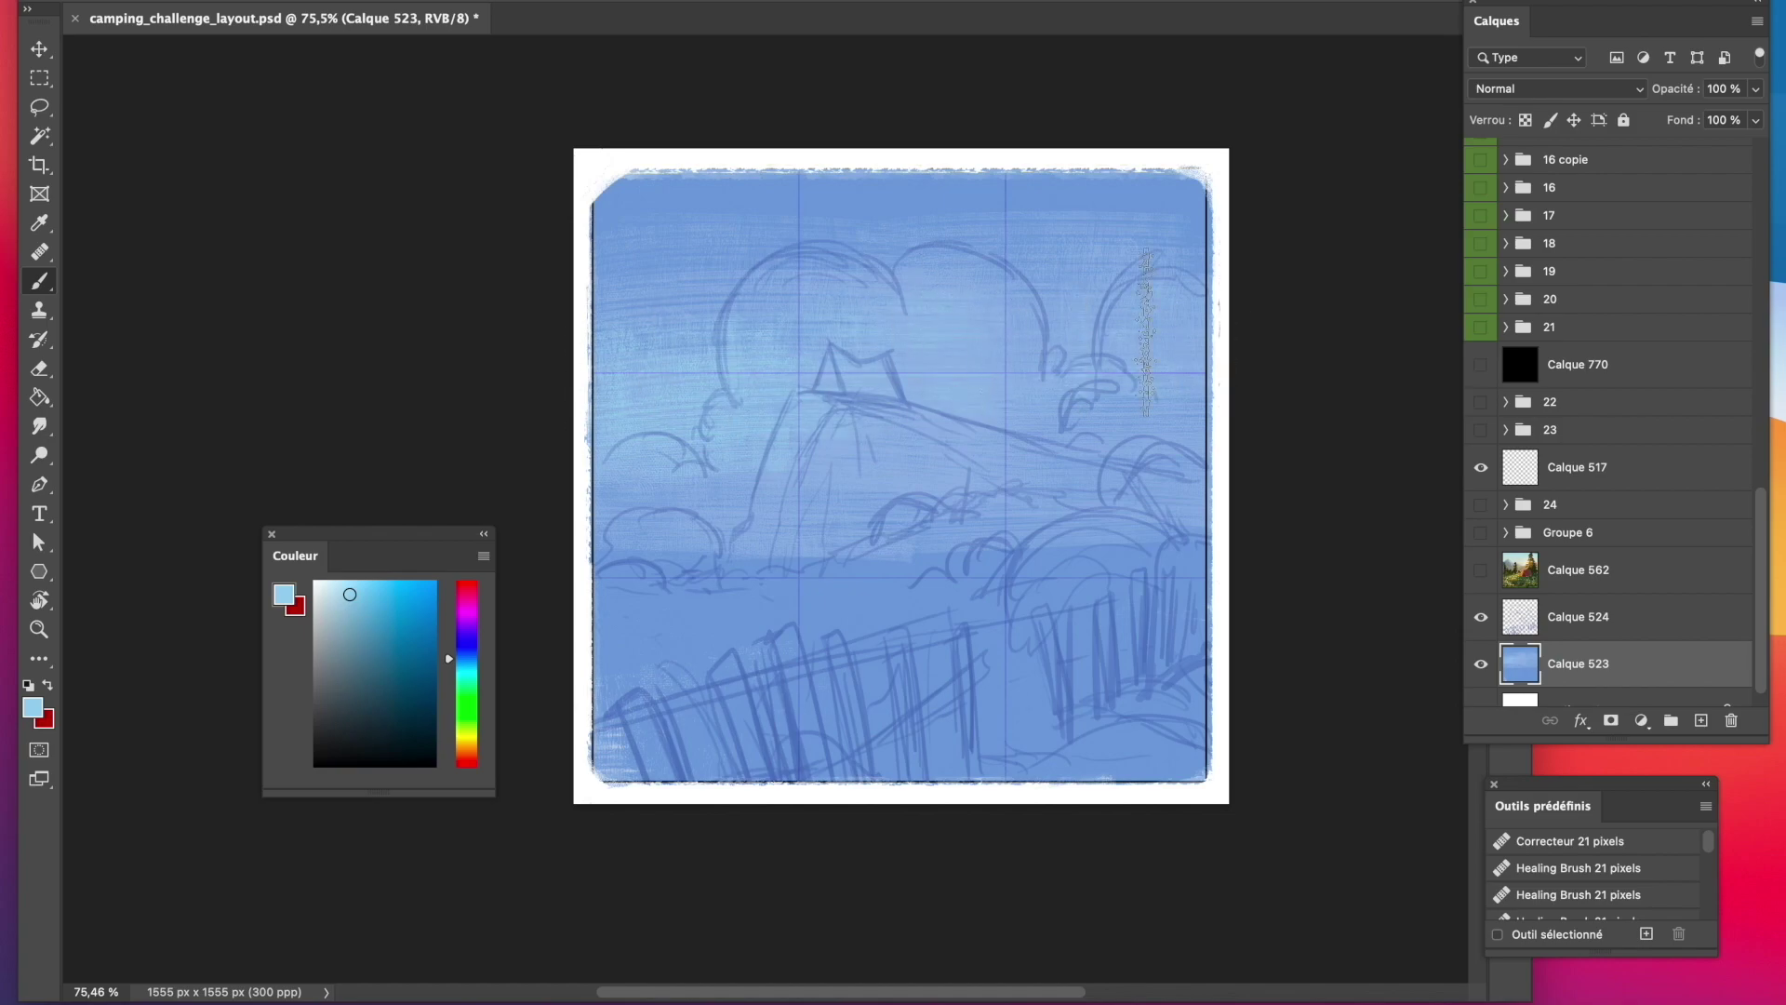
mouse_move(681, 419)
left_mouse_down()
mouse_move(519, 458)
mouse_move(1215, 516)
left_mouse_up()
left_click(327, 592)
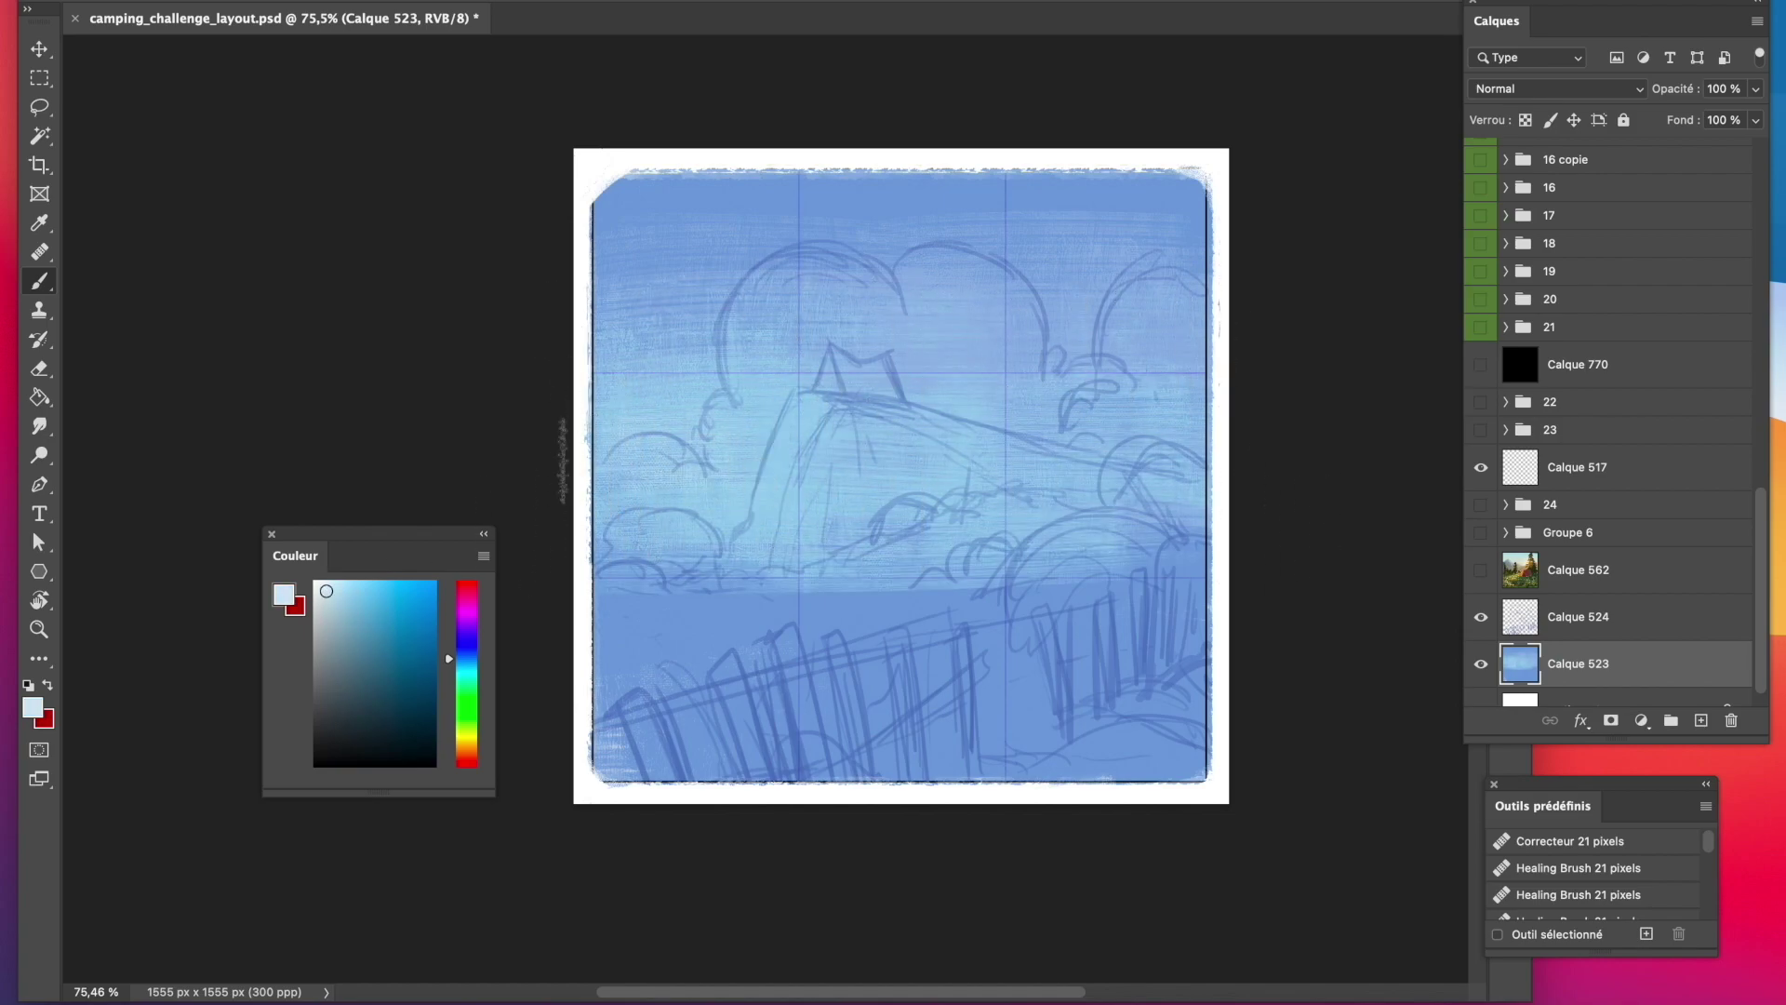
mouse_move(595, 428)
left_mouse_down()
mouse_move(767, 418)
mouse_move(642, 535)
mouse_move(724, 548)
mouse_move(645, 443)
mouse_move(1124, 405)
mouse_move(1116, 480)
mouse_move(822, 377)
left_mouse_up()
mouse_move(619, 479)
left_mouse_down()
mouse_move(848, 521)
mouse_move(1222, 460)
mouse_move(1098, 521)
left_mouse_up()
Create a layer, choose a greyed green, and lasso the foreground from the bush outline down past the canvas's lower edge.
left_click(1701, 720)
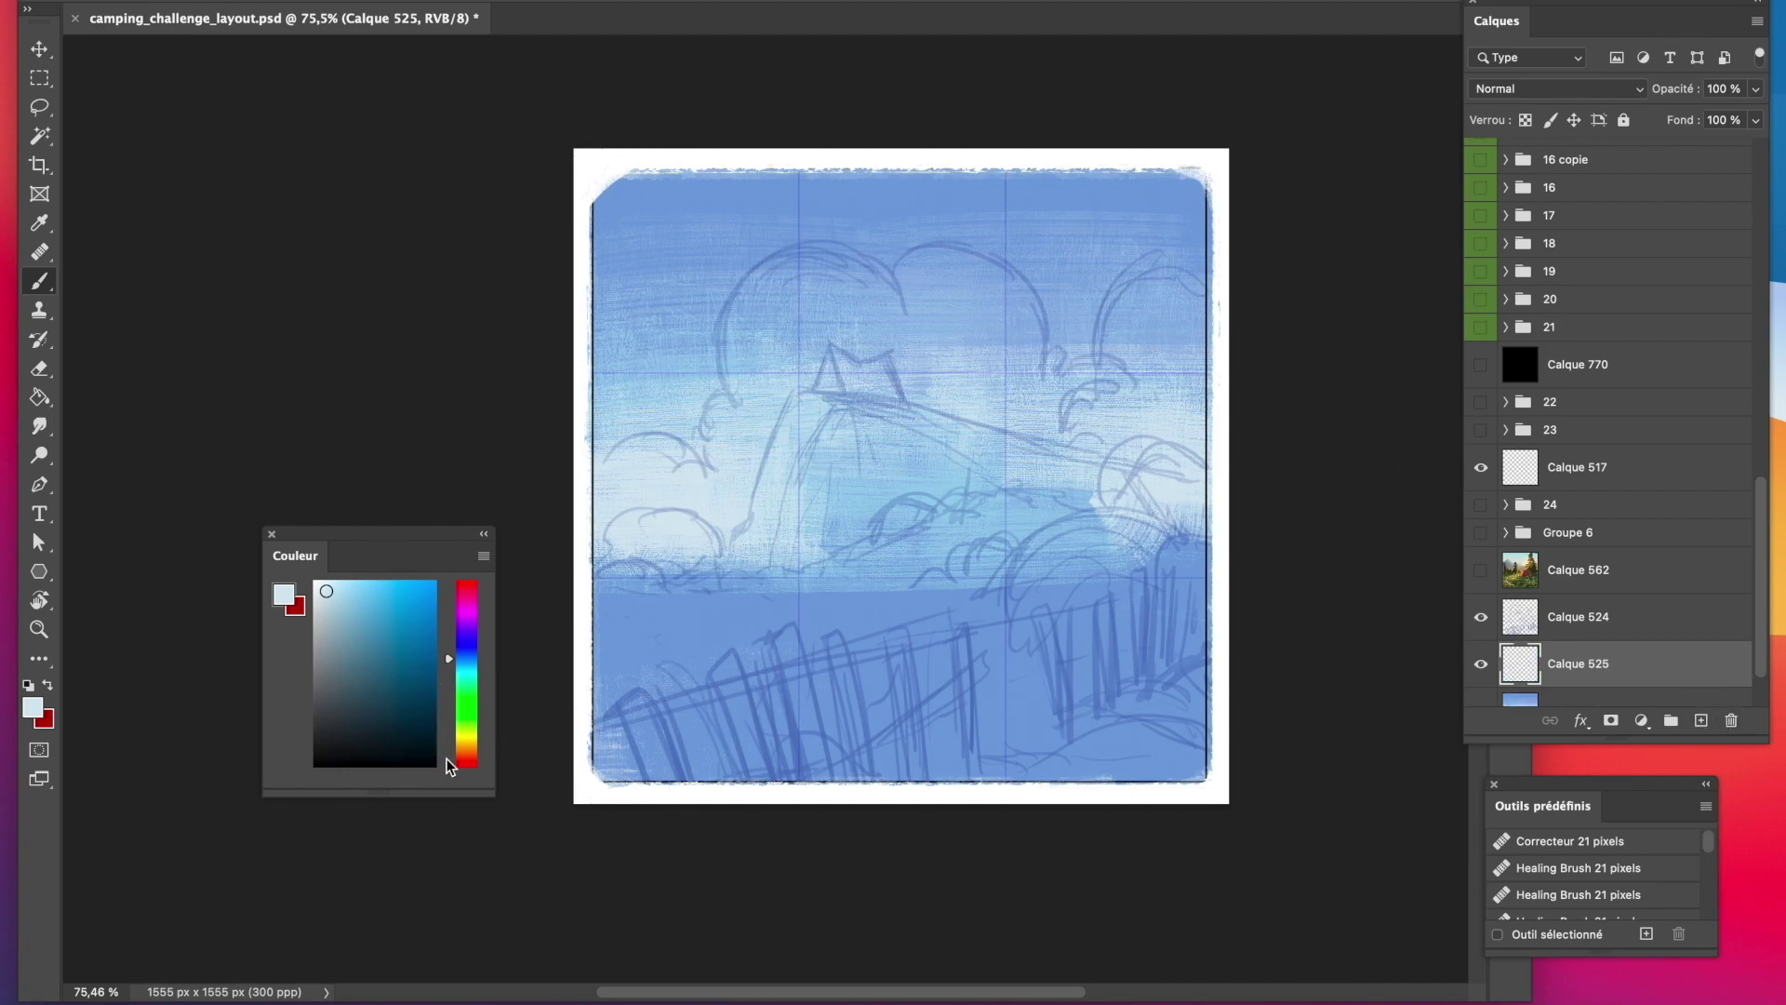
left_click(332, 670)
left_click(468, 695)
left_click(37, 109)
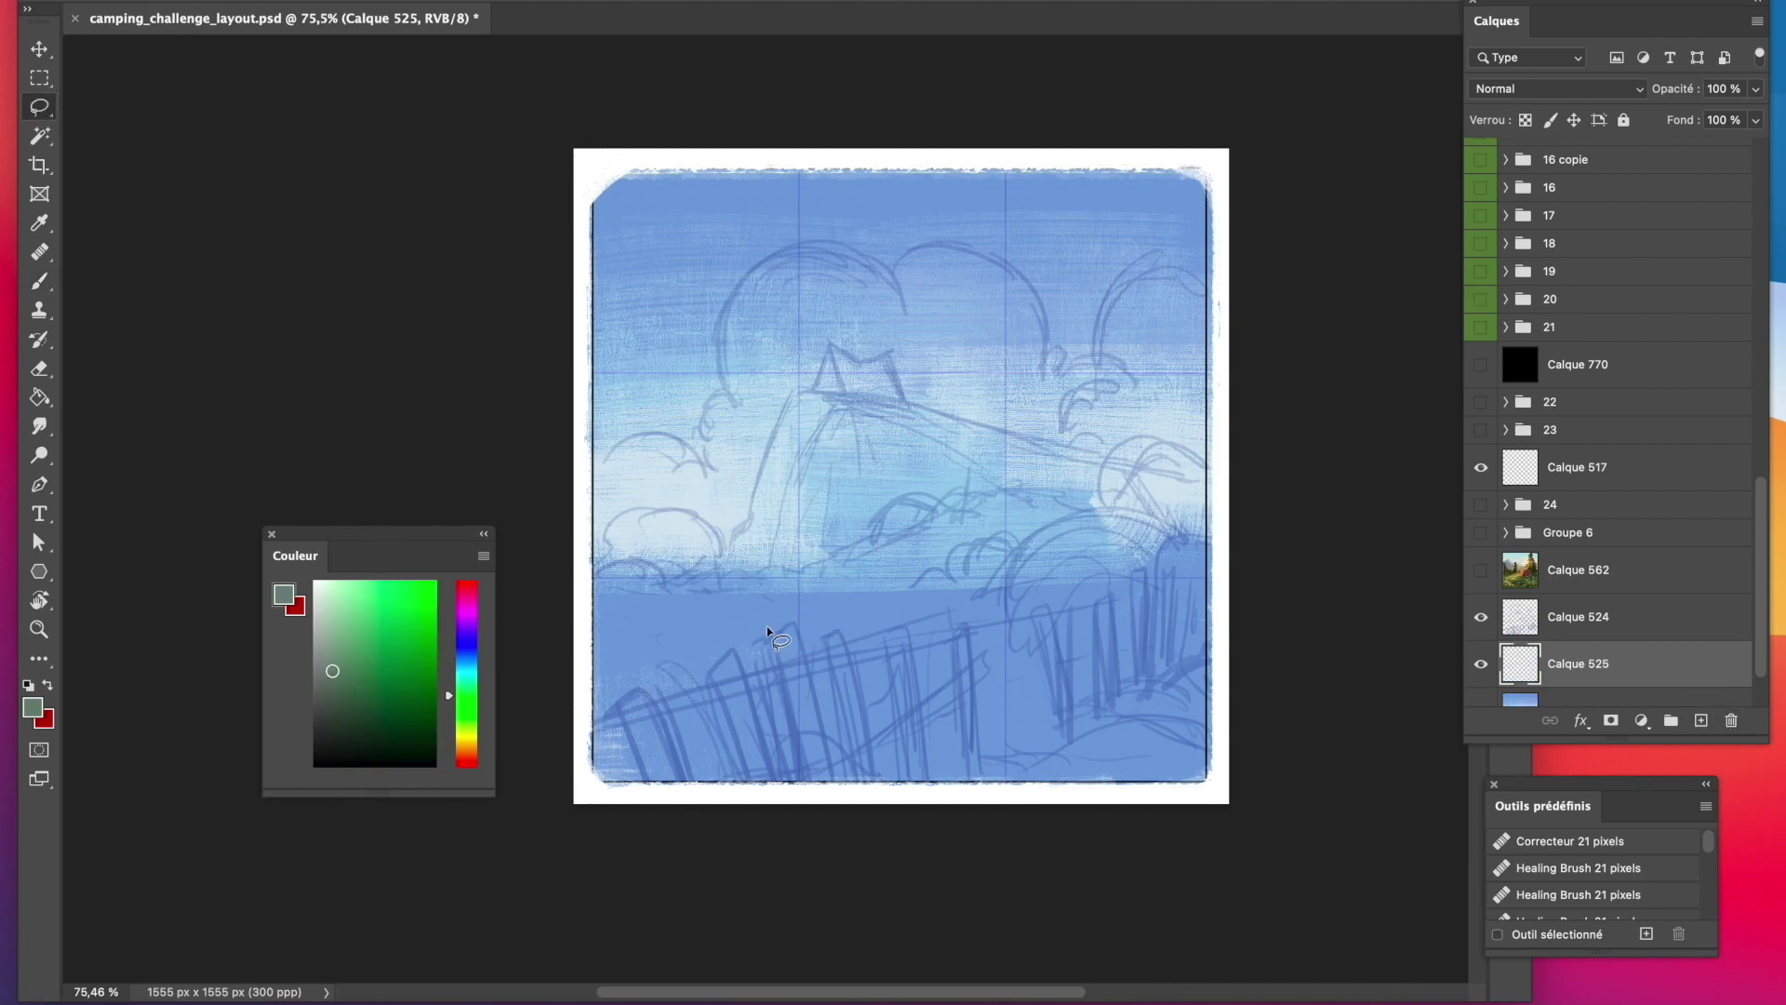
mouse_move(590, 556)
left_mouse_down()
mouse_move(610, 530)
mouse_move(766, 567)
mouse_move(884, 512)
mouse_move(997, 496)
mouse_move(980, 478)
mouse_move(1140, 474)
mouse_move(1371, 795)
mouse_move(571, 837)
left_mouse_up()
key("b")
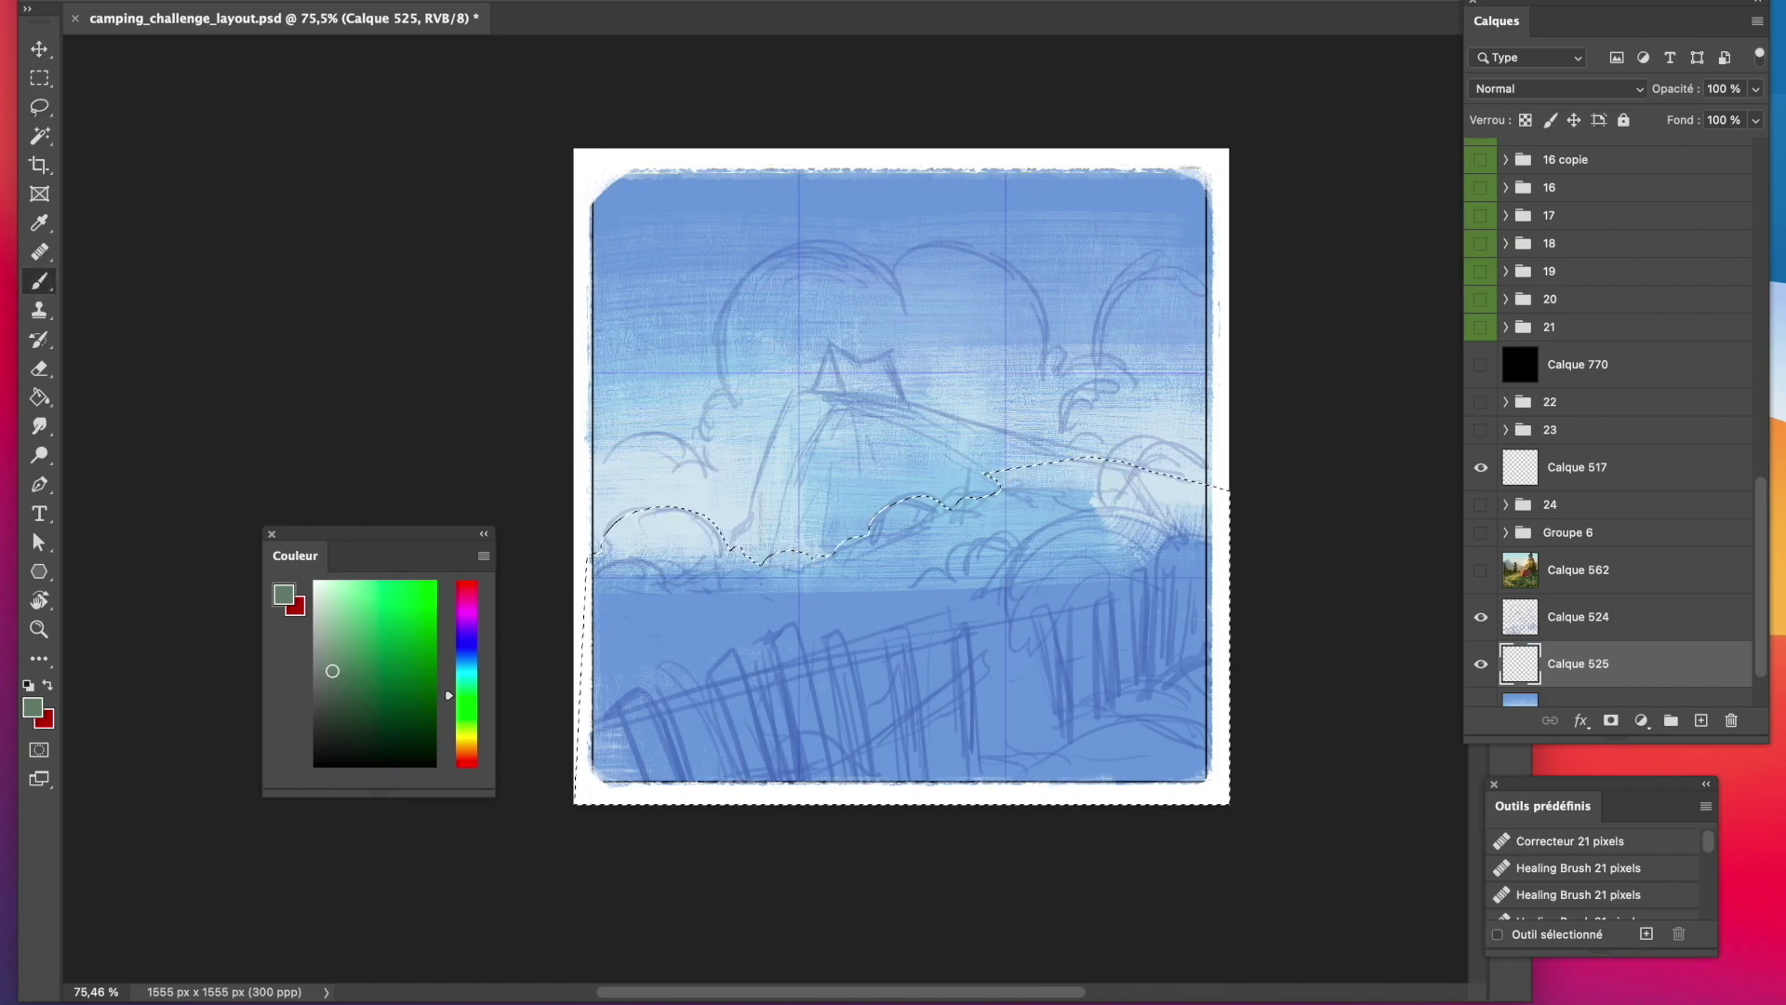
Fill the selected foreground with greyed green, varying it with sampled blue-green tones.
mouse_move(791, 570)
left_mouse_down()
mouse_move(646, 628)
mouse_move(651, 786)
mouse_move(703, 857)
mouse_move(1163, 587)
mouse_move(963, 745)
mouse_move(951, 479)
mouse_move(931, 825)
mouse_move(1097, 688)
mouse_move(670, 642)
mouse_move(979, 565)
mouse_move(1200, 644)
mouse_move(1070, 633)
left_mouse_up()
left_click(952, 664, "alt")
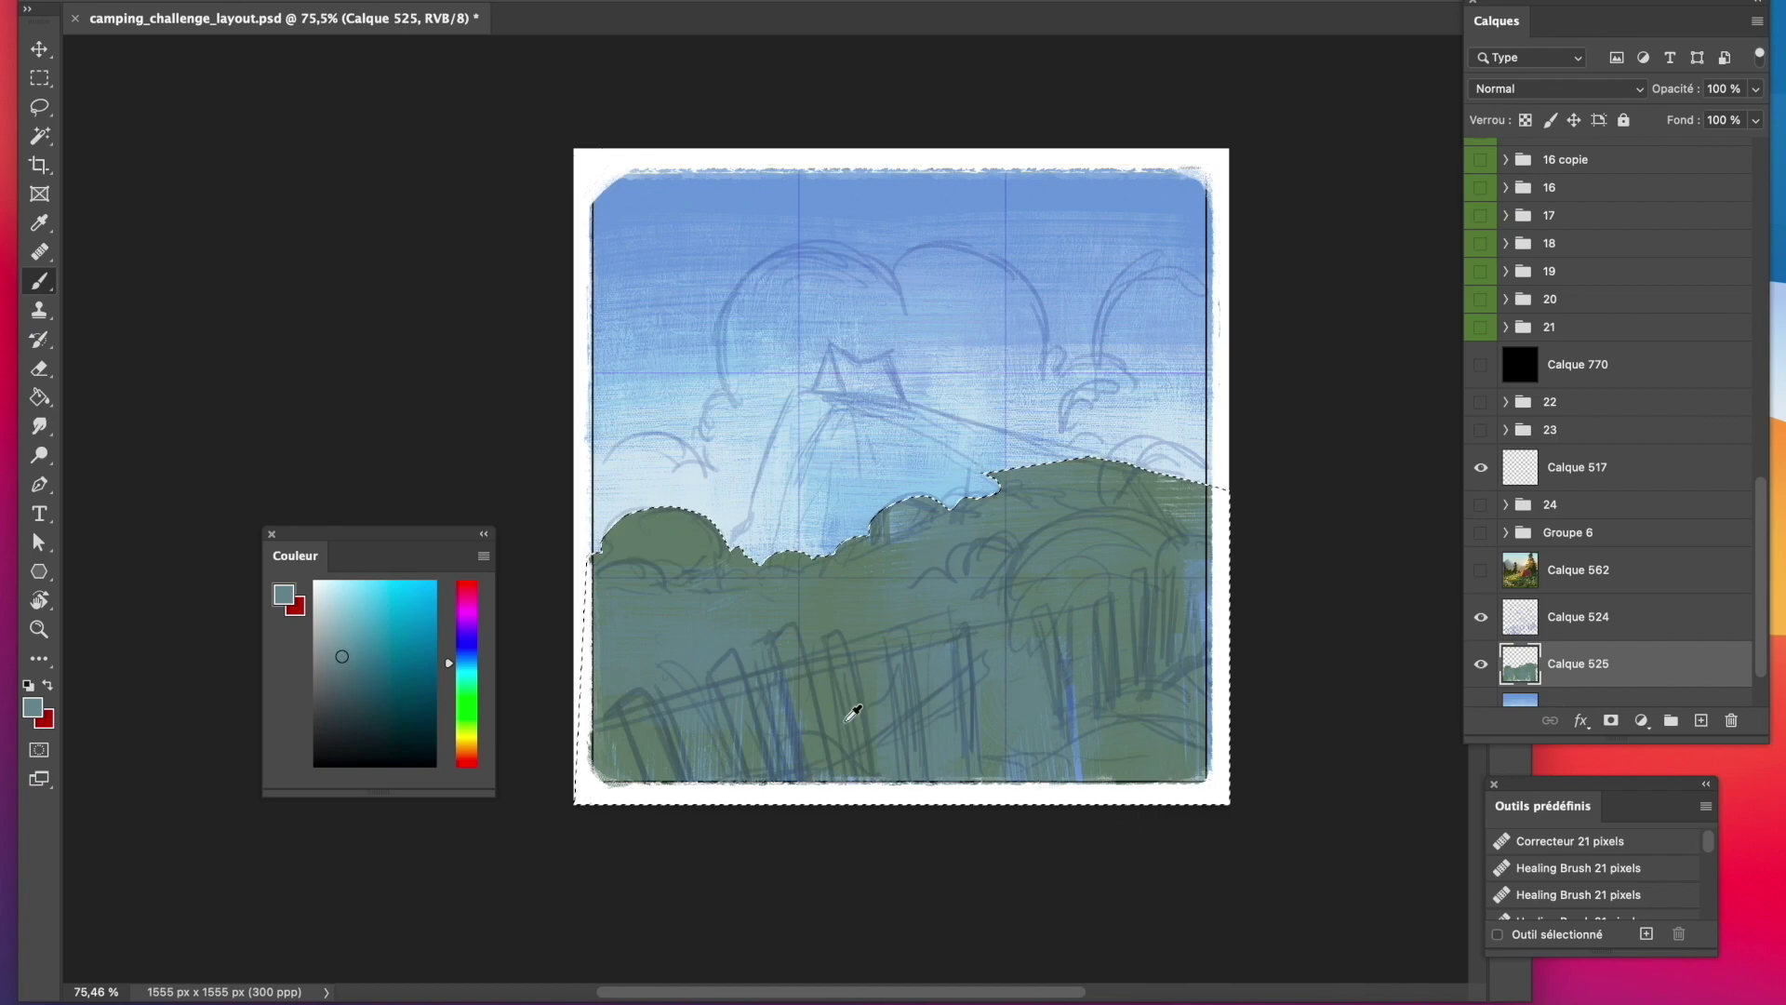
left_click(848, 717, "alt")
left_click_drag(837, 670, 765, 593)
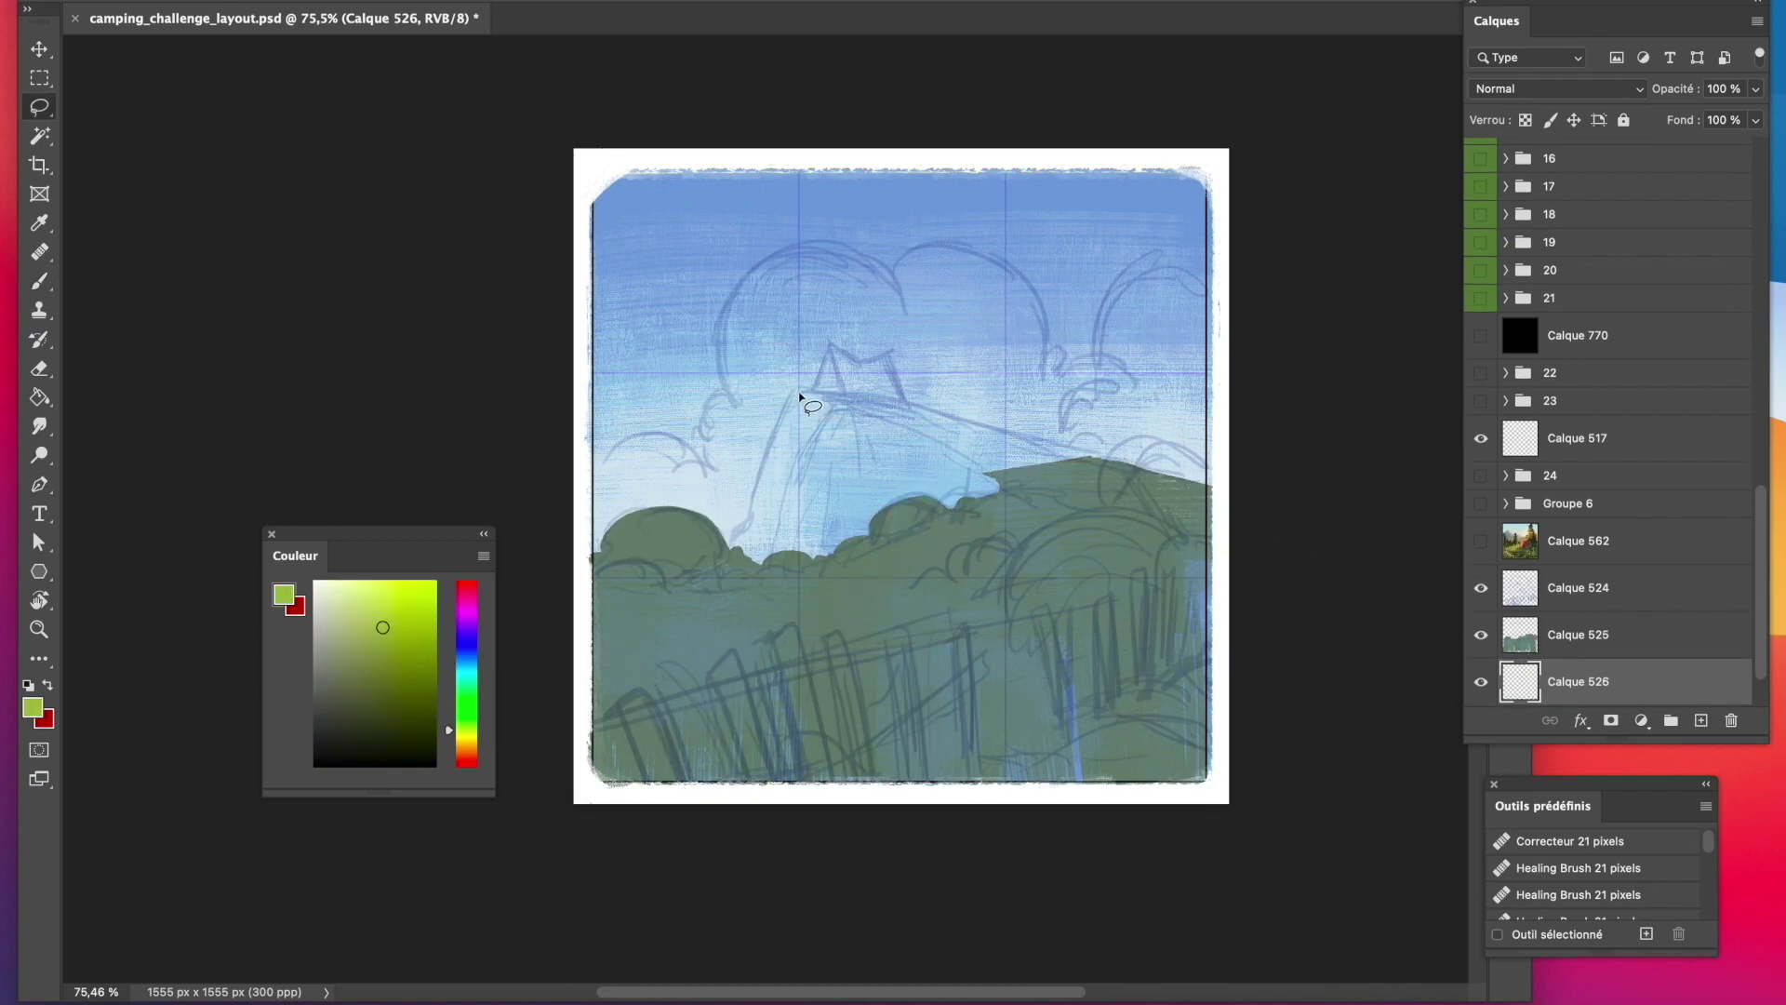
Lasso the hill's grassy slope on layer Calque 526, paint it bright yellow-green, and clear the selection.
mouse_move(793, 389)
left_mouse_down()
mouse_move(1190, 487)
mouse_move(1049, 510)
mouse_move(794, 388)
left_mouse_up()
key("b")
mouse_move(1042, 430)
left_mouse_down()
mouse_move(910, 426)
mouse_move(981, 425)
left_mouse_up()
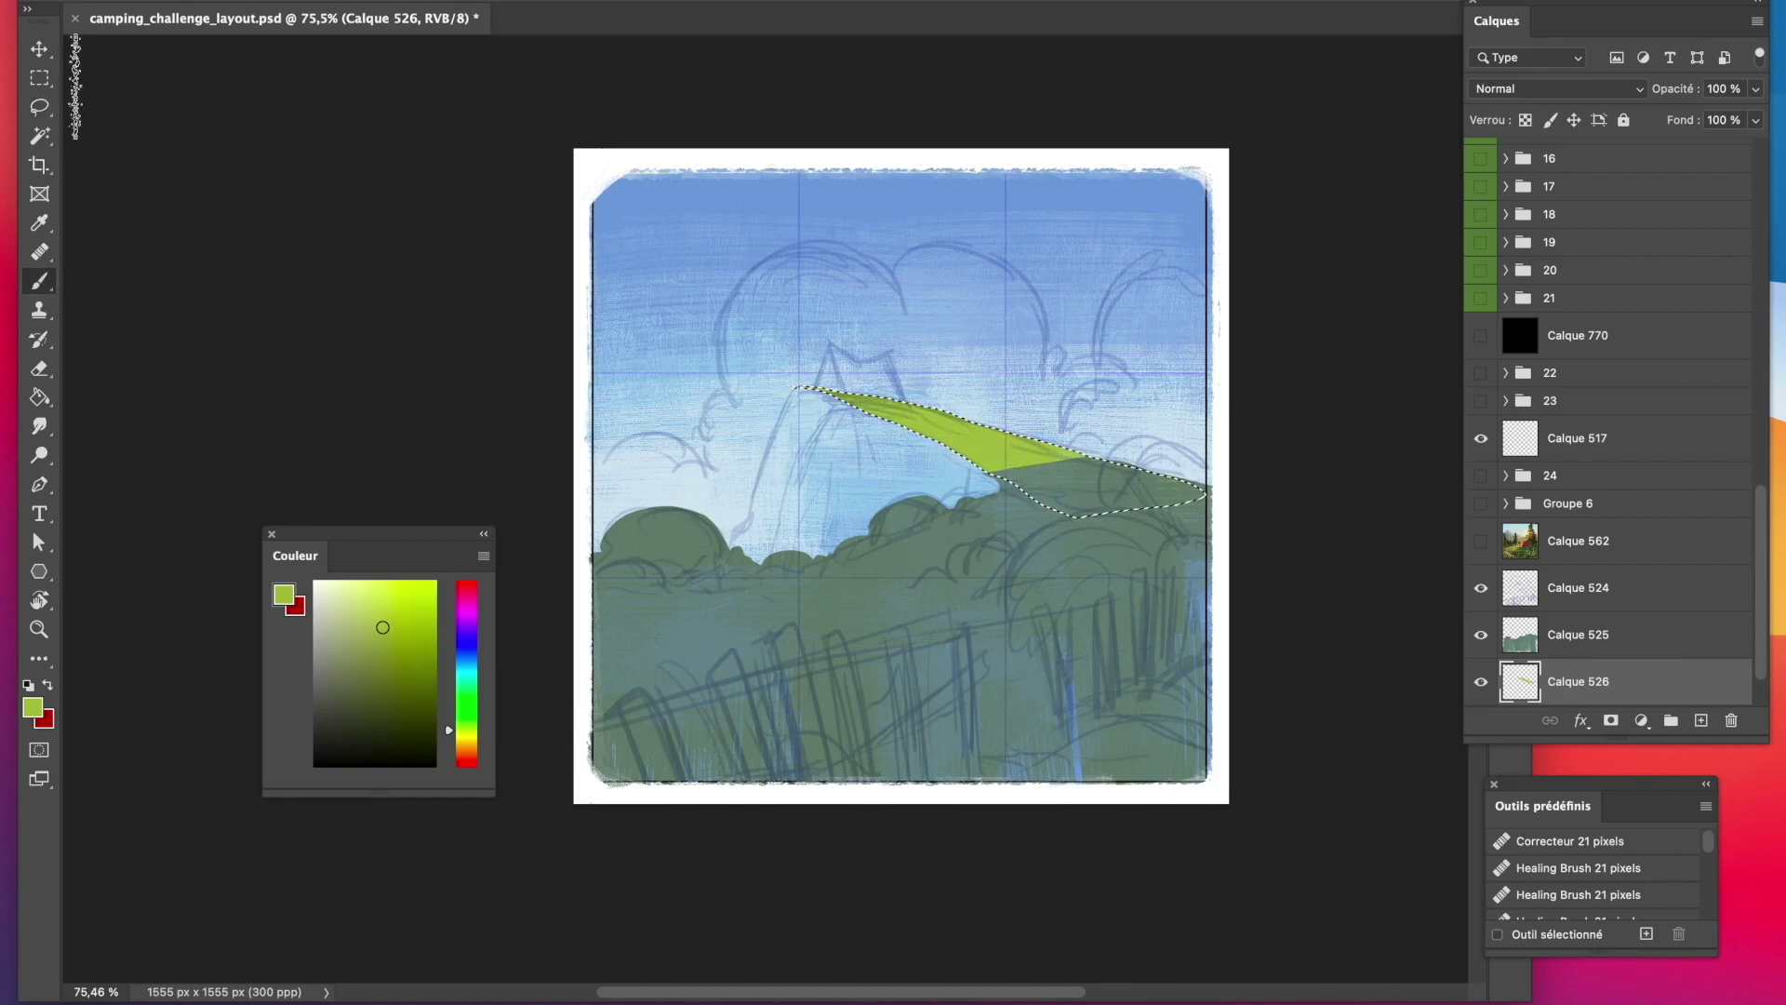
key("m")
key("ctrl+d")
Add a new layer beneath the green slope layer and choose a soft beige for the cliff.
scroll(1768, 679, "down", 1)
left_click(1701, 720, "super")
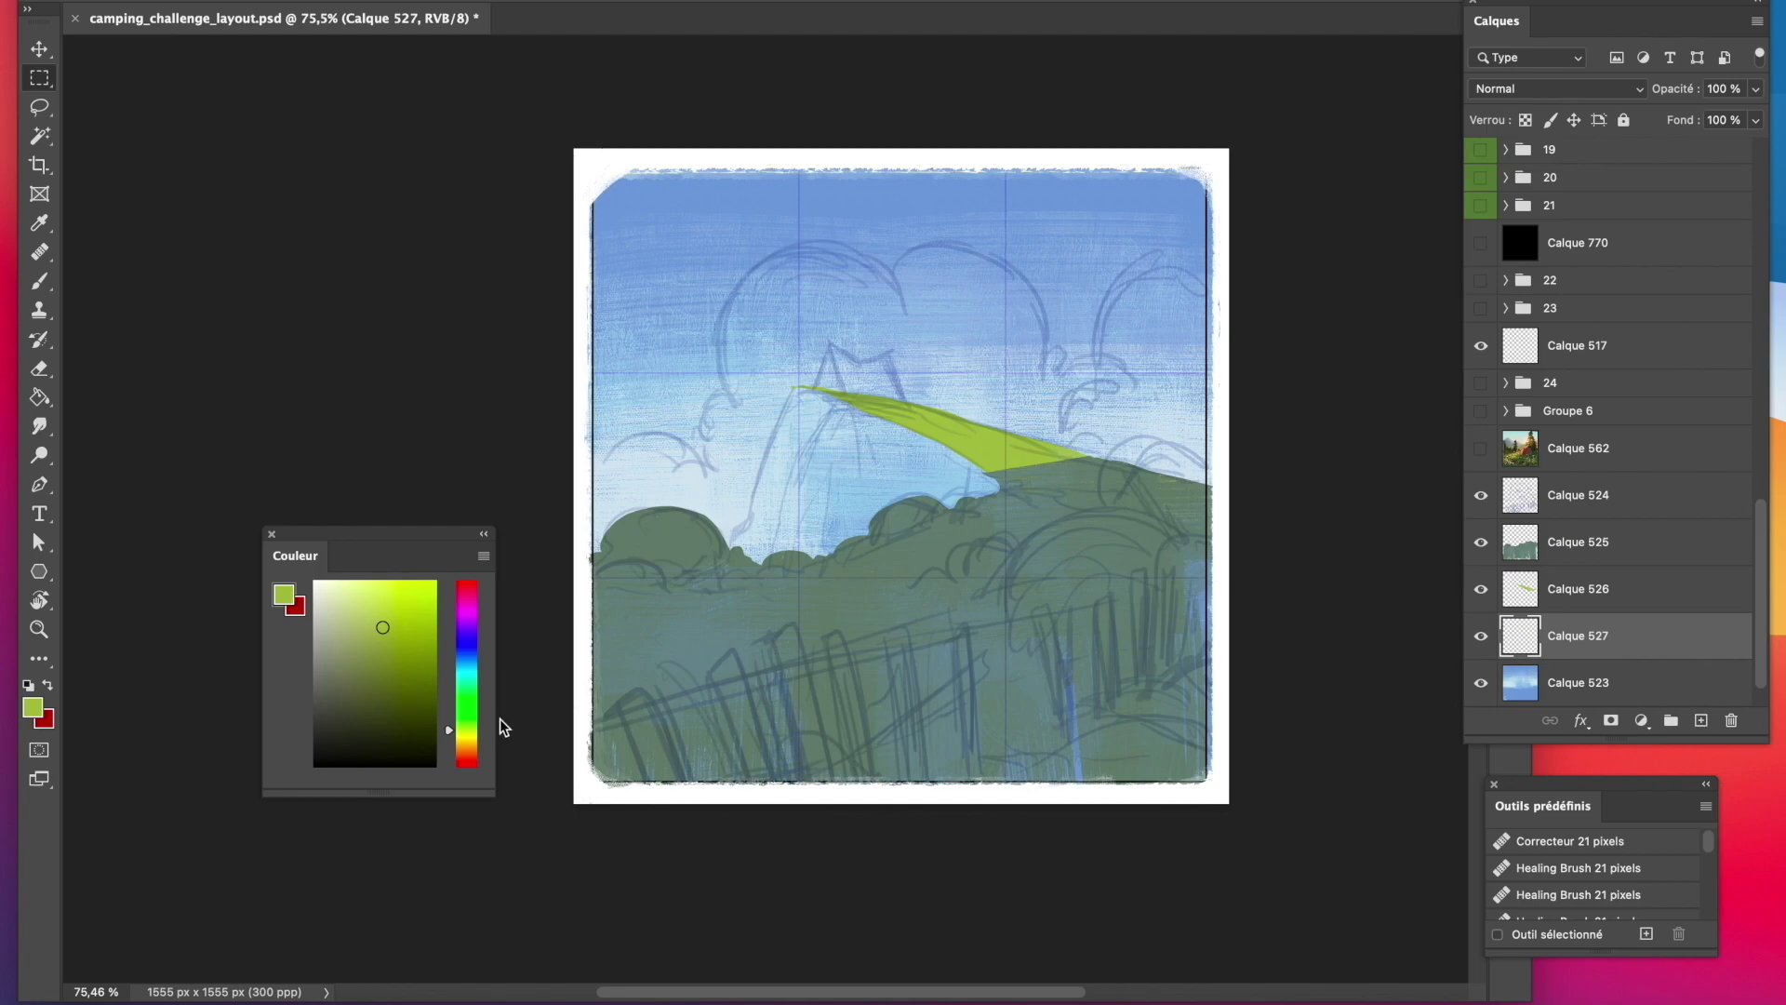
left_click_drag(478, 750, 470, 749)
left_click(345, 601)
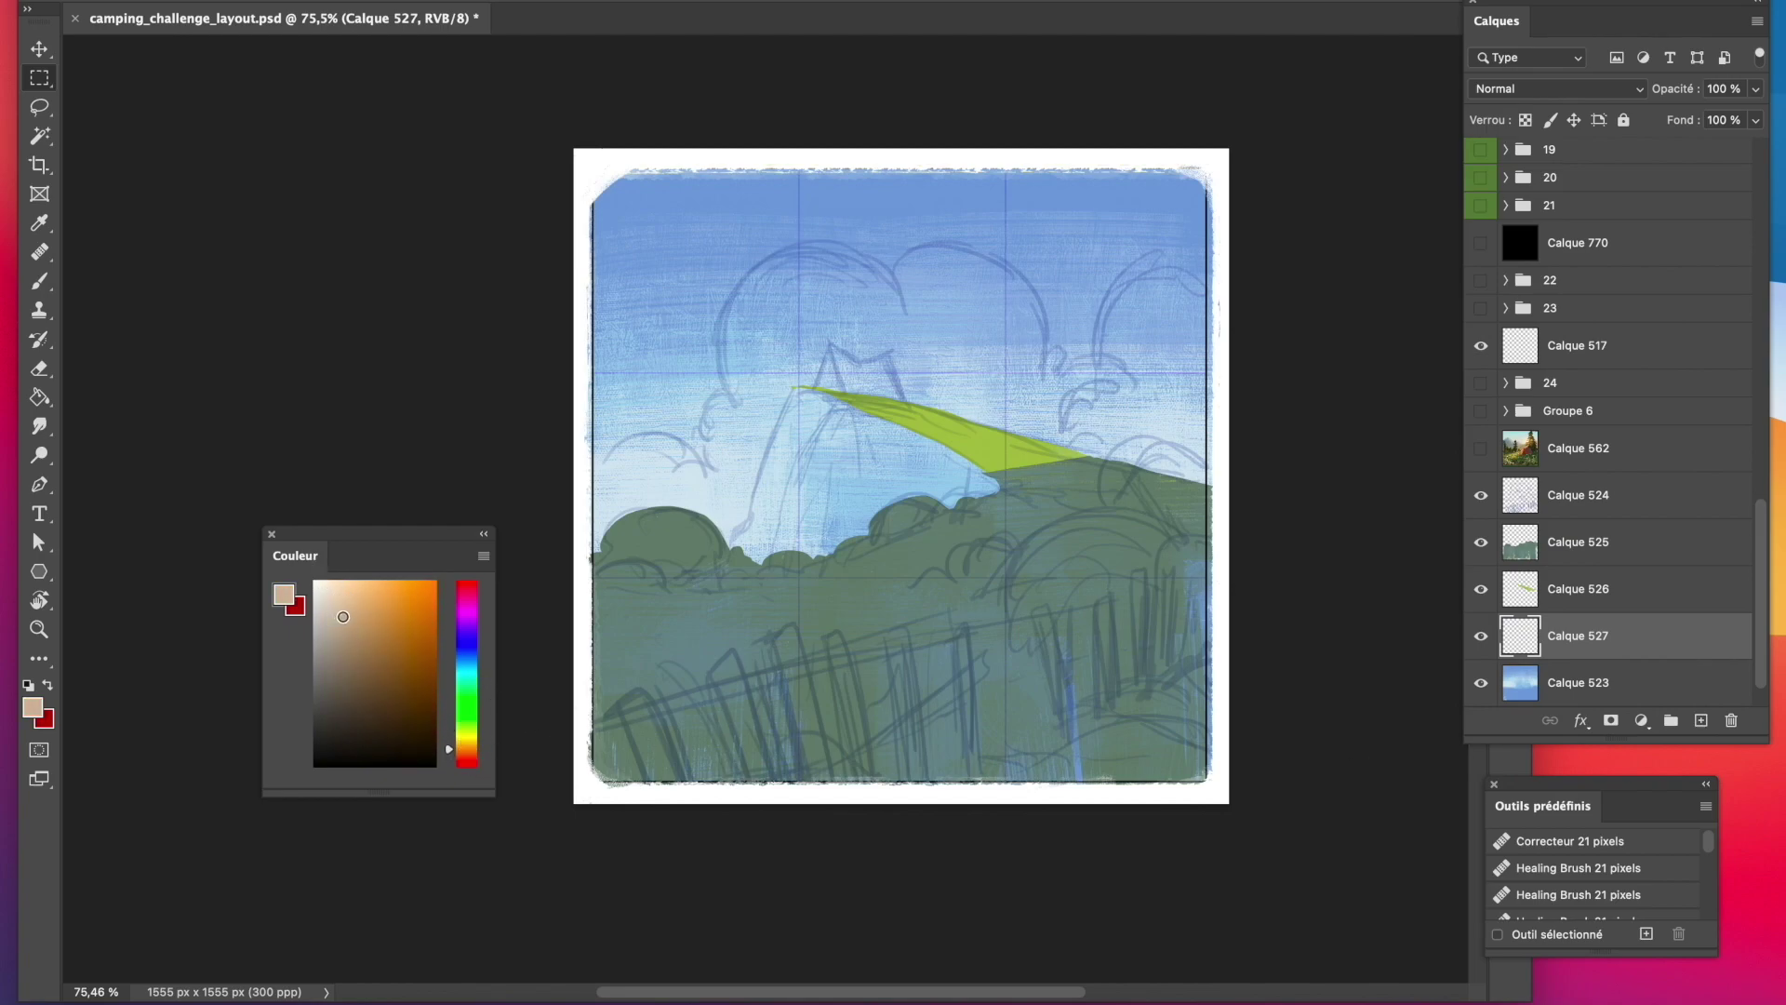
left_click(334, 610)
left_click_drag(334, 609, 338, 618)
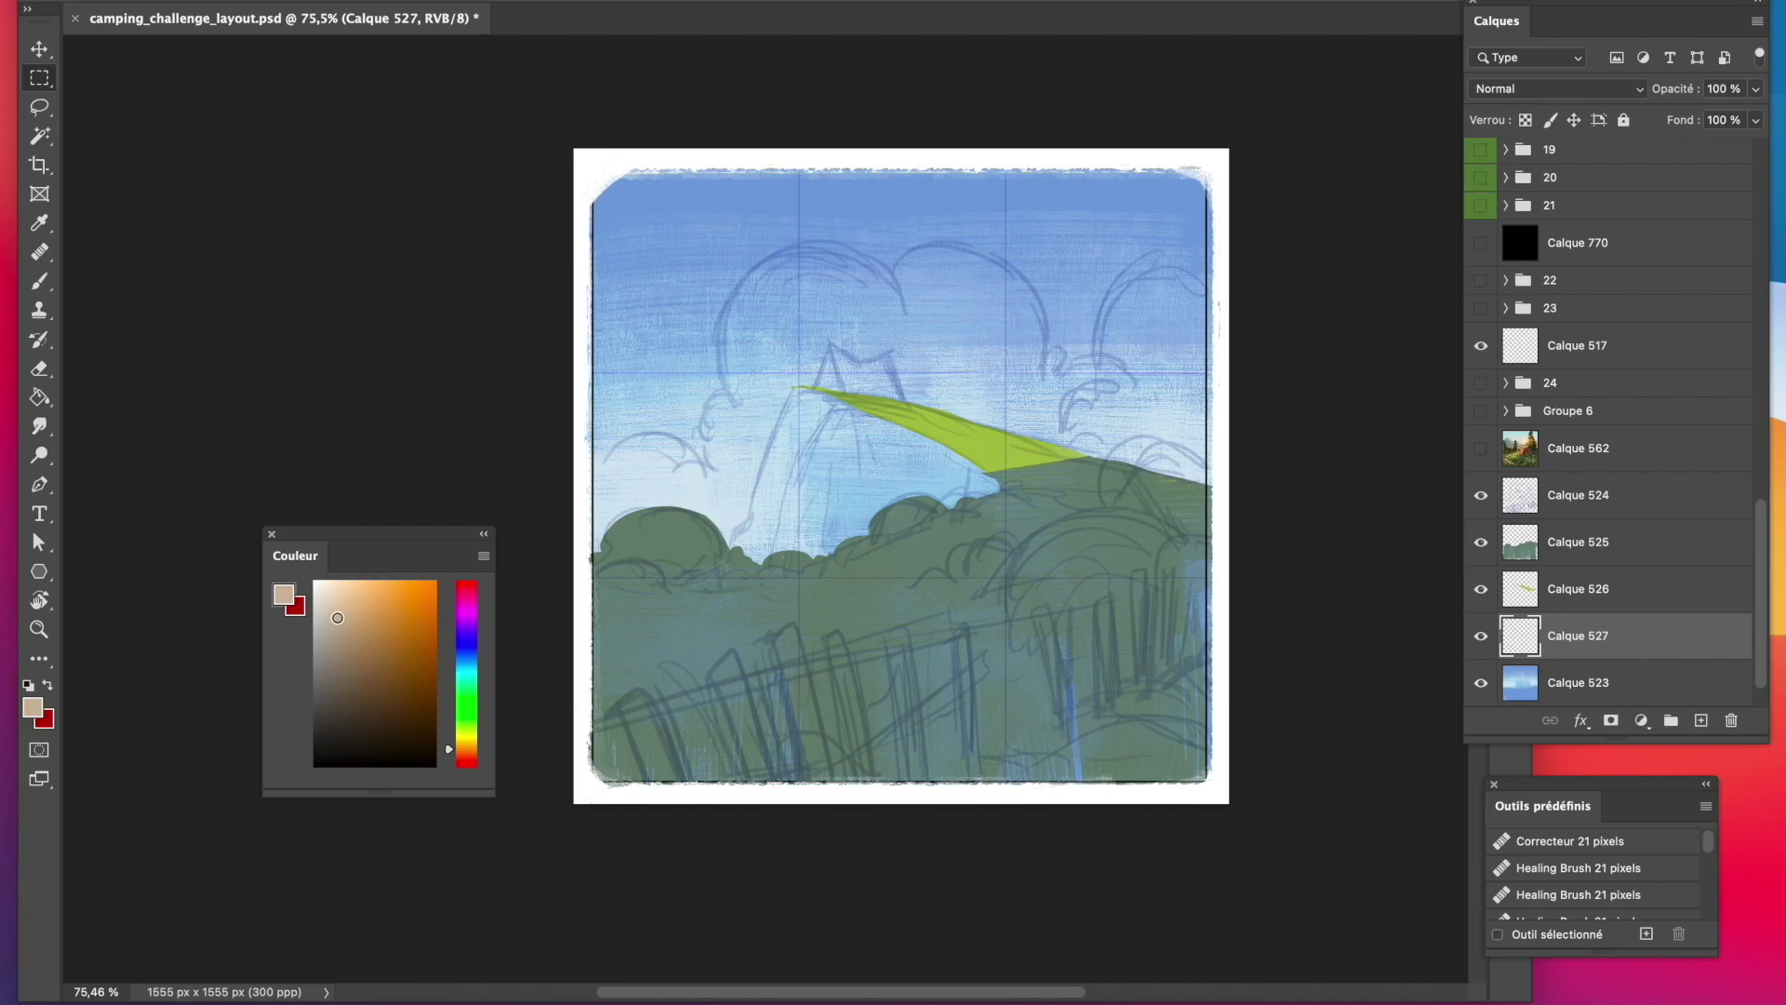
Lasso the cliff face below the tent sketch, fill it with beige, and clear the selection.
left_click(39, 107)
mouse_move(819, 391)
left_mouse_down()
mouse_move(785, 399)
mouse_move(741, 534)
mouse_move(1023, 493)
mouse_move(1005, 440)
left_mouse_up()
key("b")
mouse_move(972, 497)
left_mouse_down()
mouse_move(929, 513)
mouse_move(900, 434)
mouse_move(798, 413)
left_mouse_up()
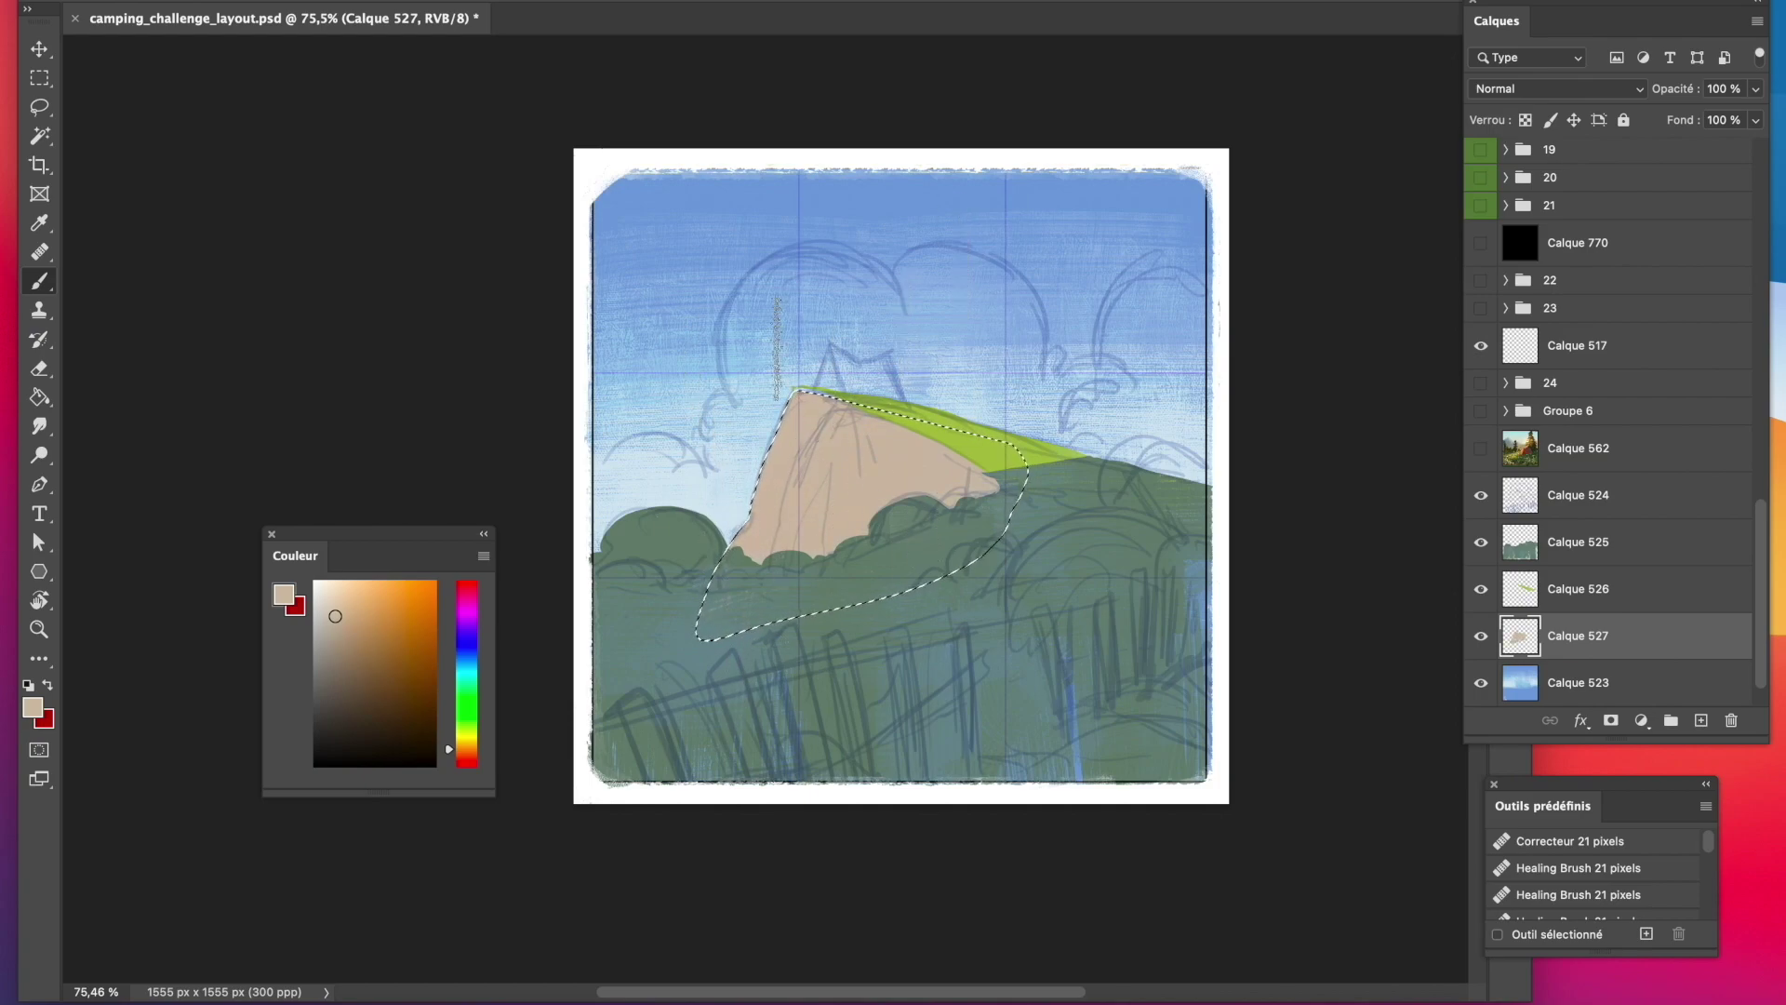
left_click(40, 79)
left_click(106, 82)
Merge the green slope layer Calque 526 with the foreground layer Calque 525.
left_click(1613, 598)
left_click(1601, 551, "shift")
right_click(1593, 568)
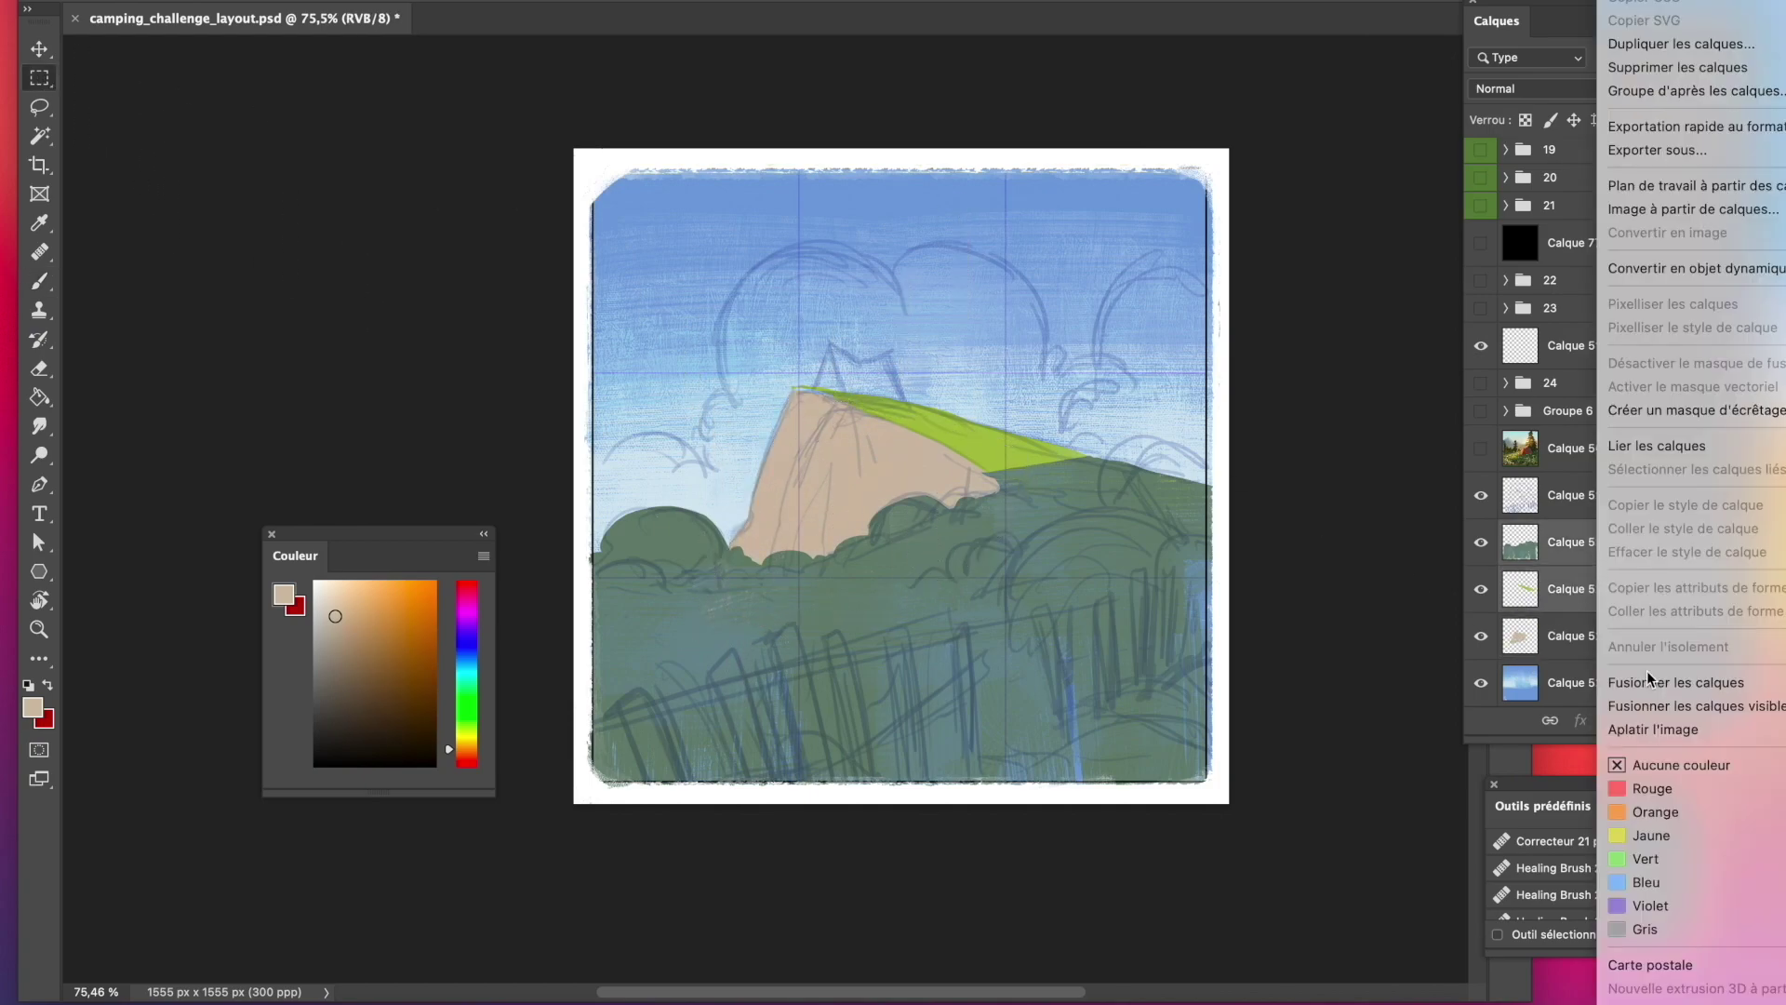
left_click(1648, 681)
Add a new layer above the beige cliff layer and clip it to the cliff.
left_click(1589, 602)
key("super+alt+shift+n")
right_click(1593, 602)
left_click(1665, 411)
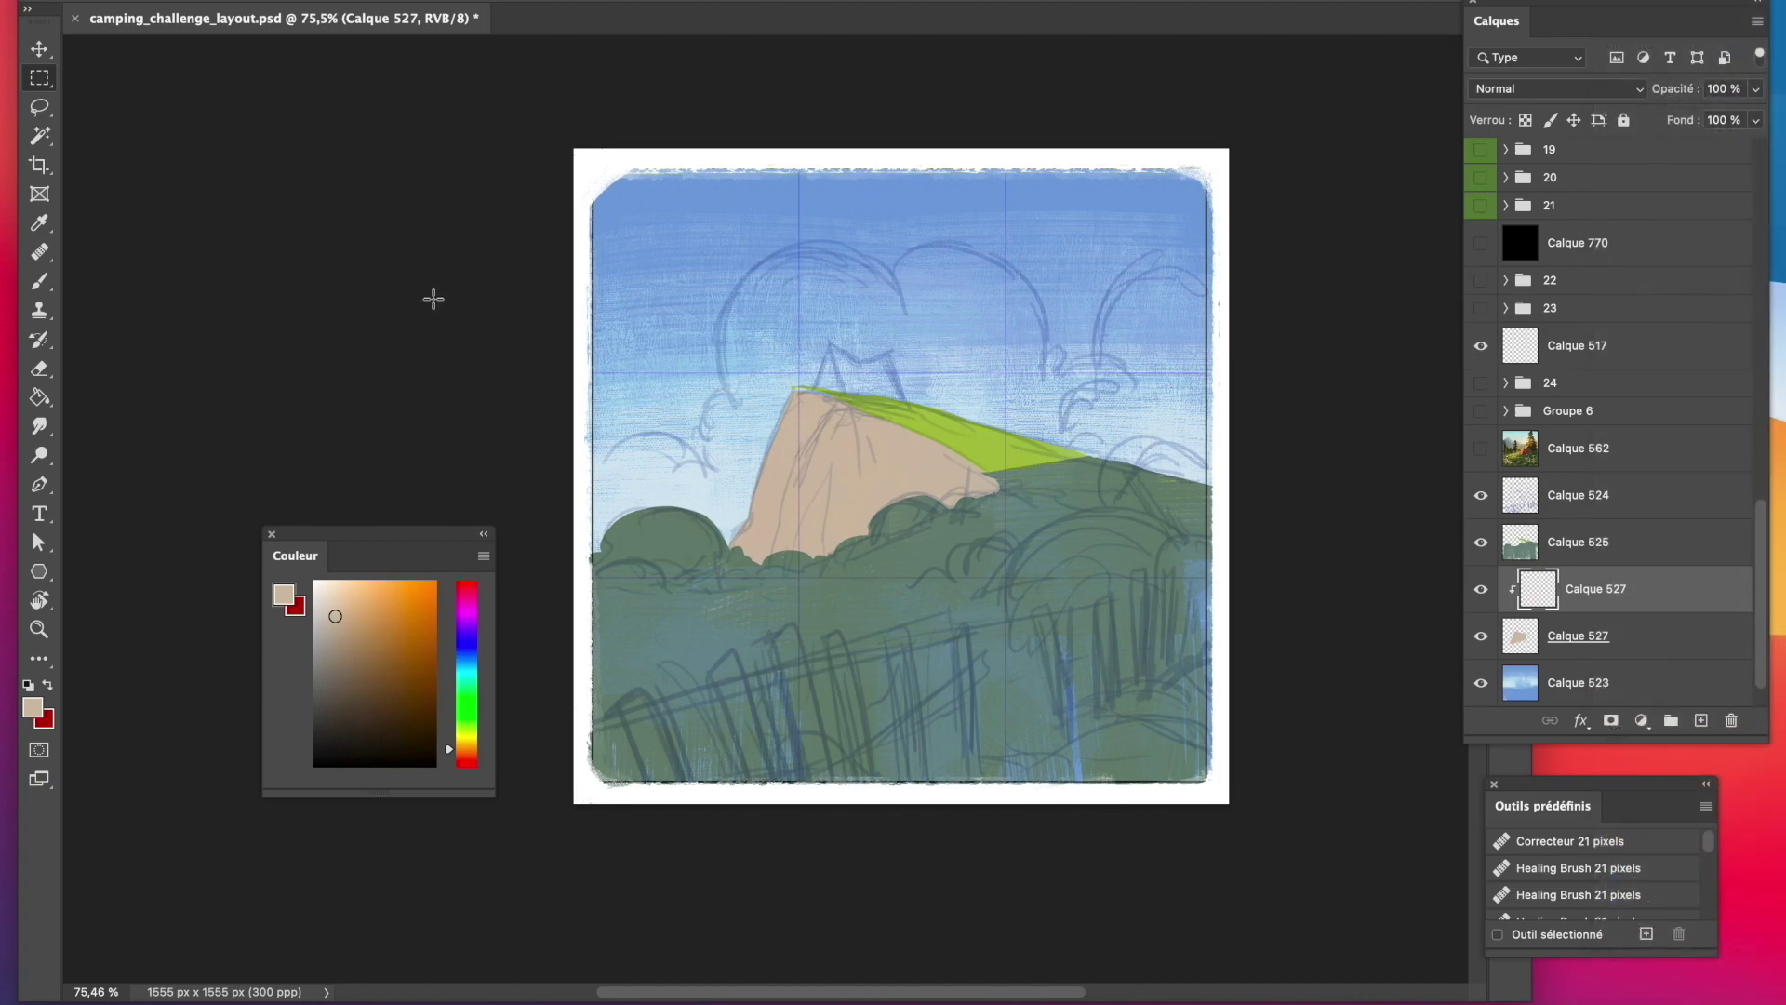
Paint a neutral grey diagonal shadow over the lower right part of the cliff face.
key("i")
left_click(296, 645)
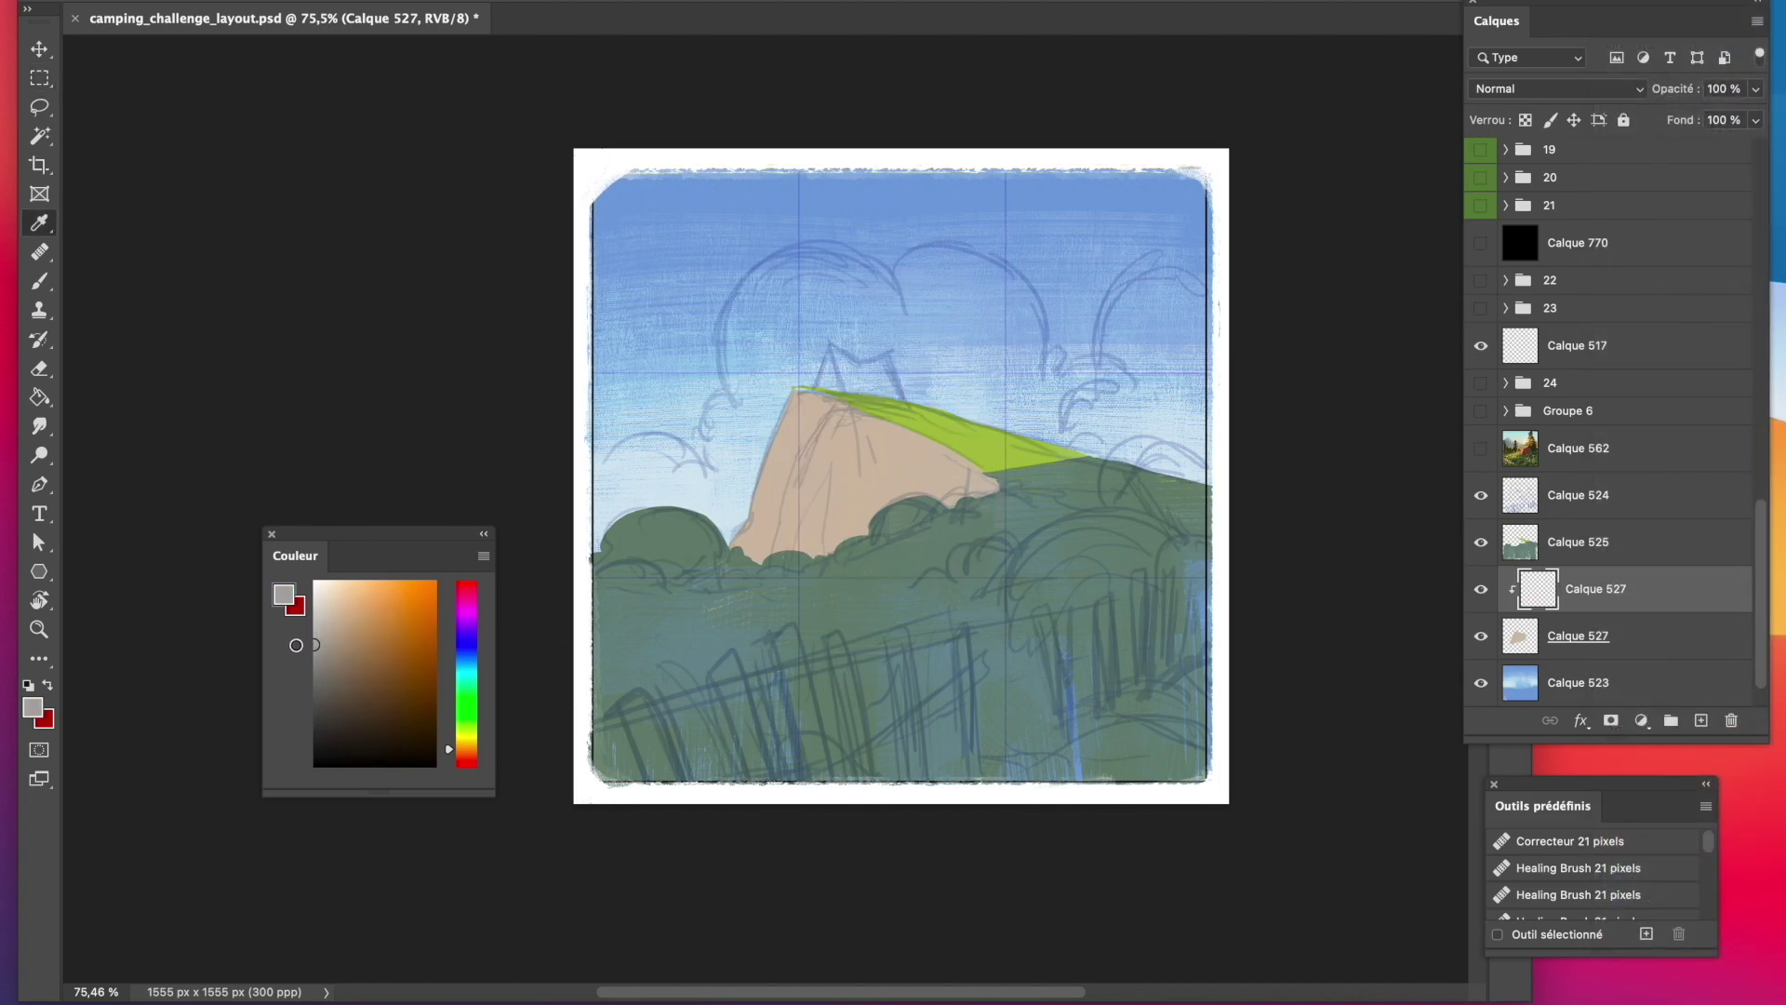
left_click_drag(311, 650, 316, 641)
key("b")
left_click_drag(944, 435, 795, 578)
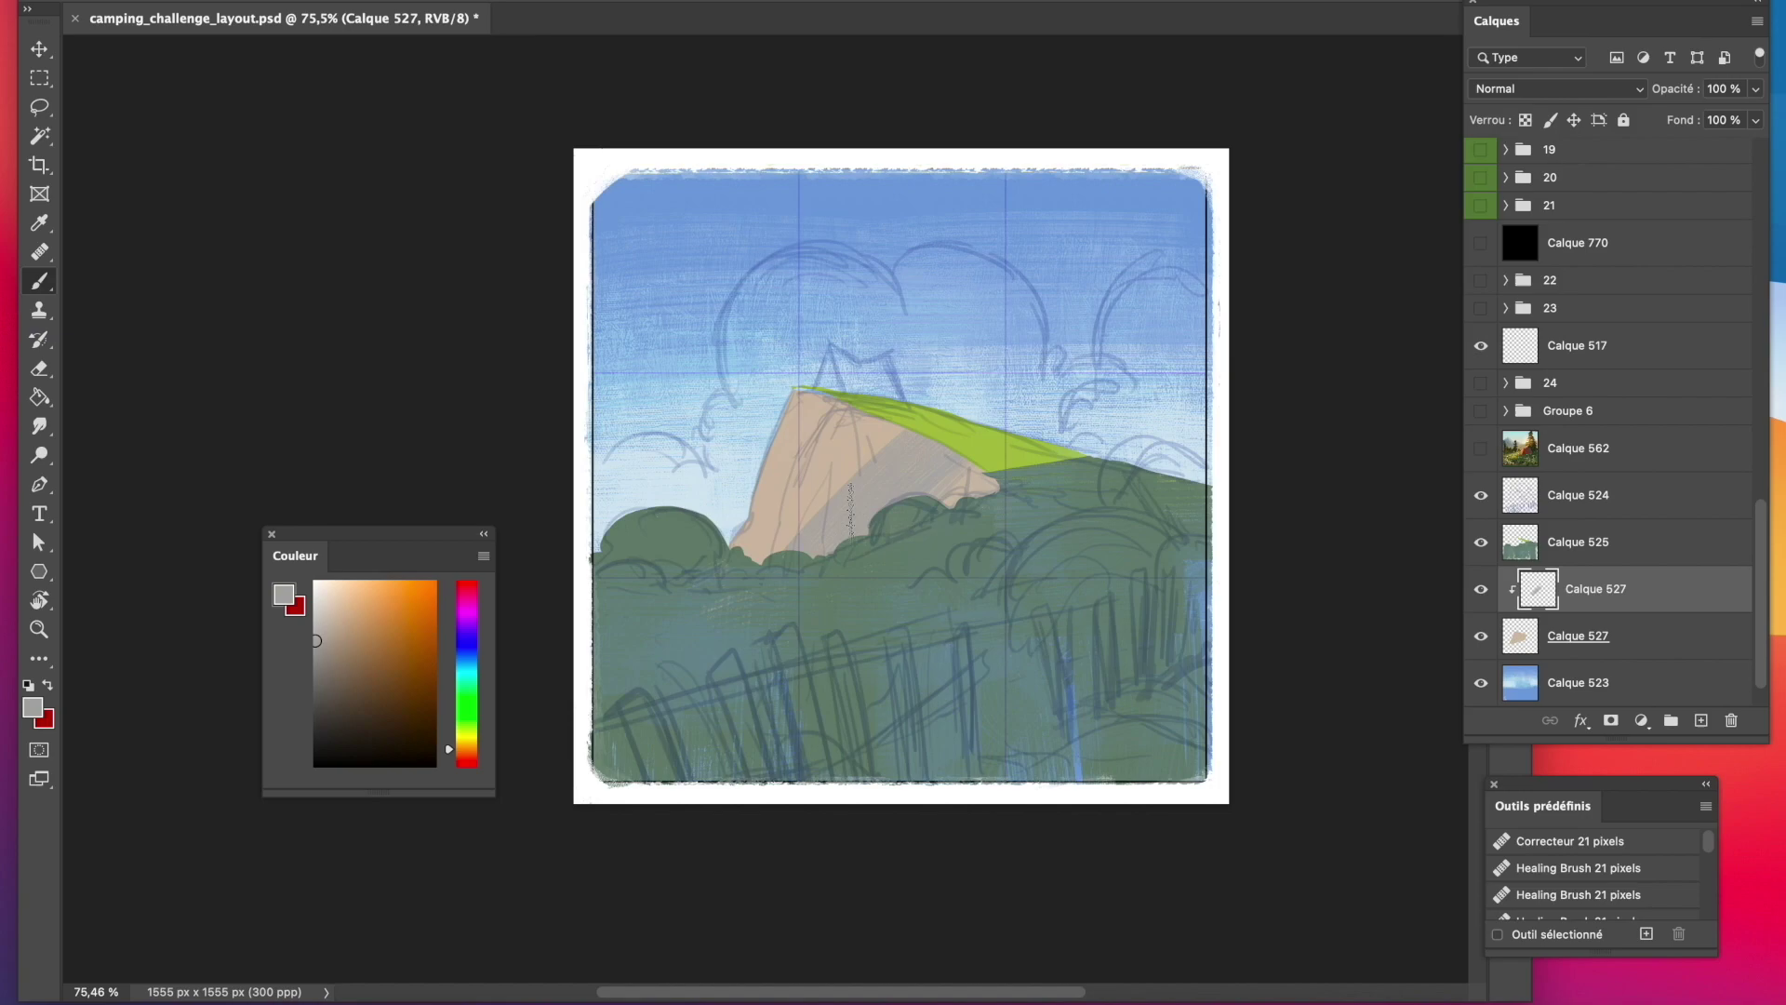
left_click_drag(986, 455, 992, 535)
Add a layer clipped to the merged green layer and paint a muted green shadow over the lower hill slope.
left_click(1615, 551)
left_click(1701, 720)
right_click(1569, 549)
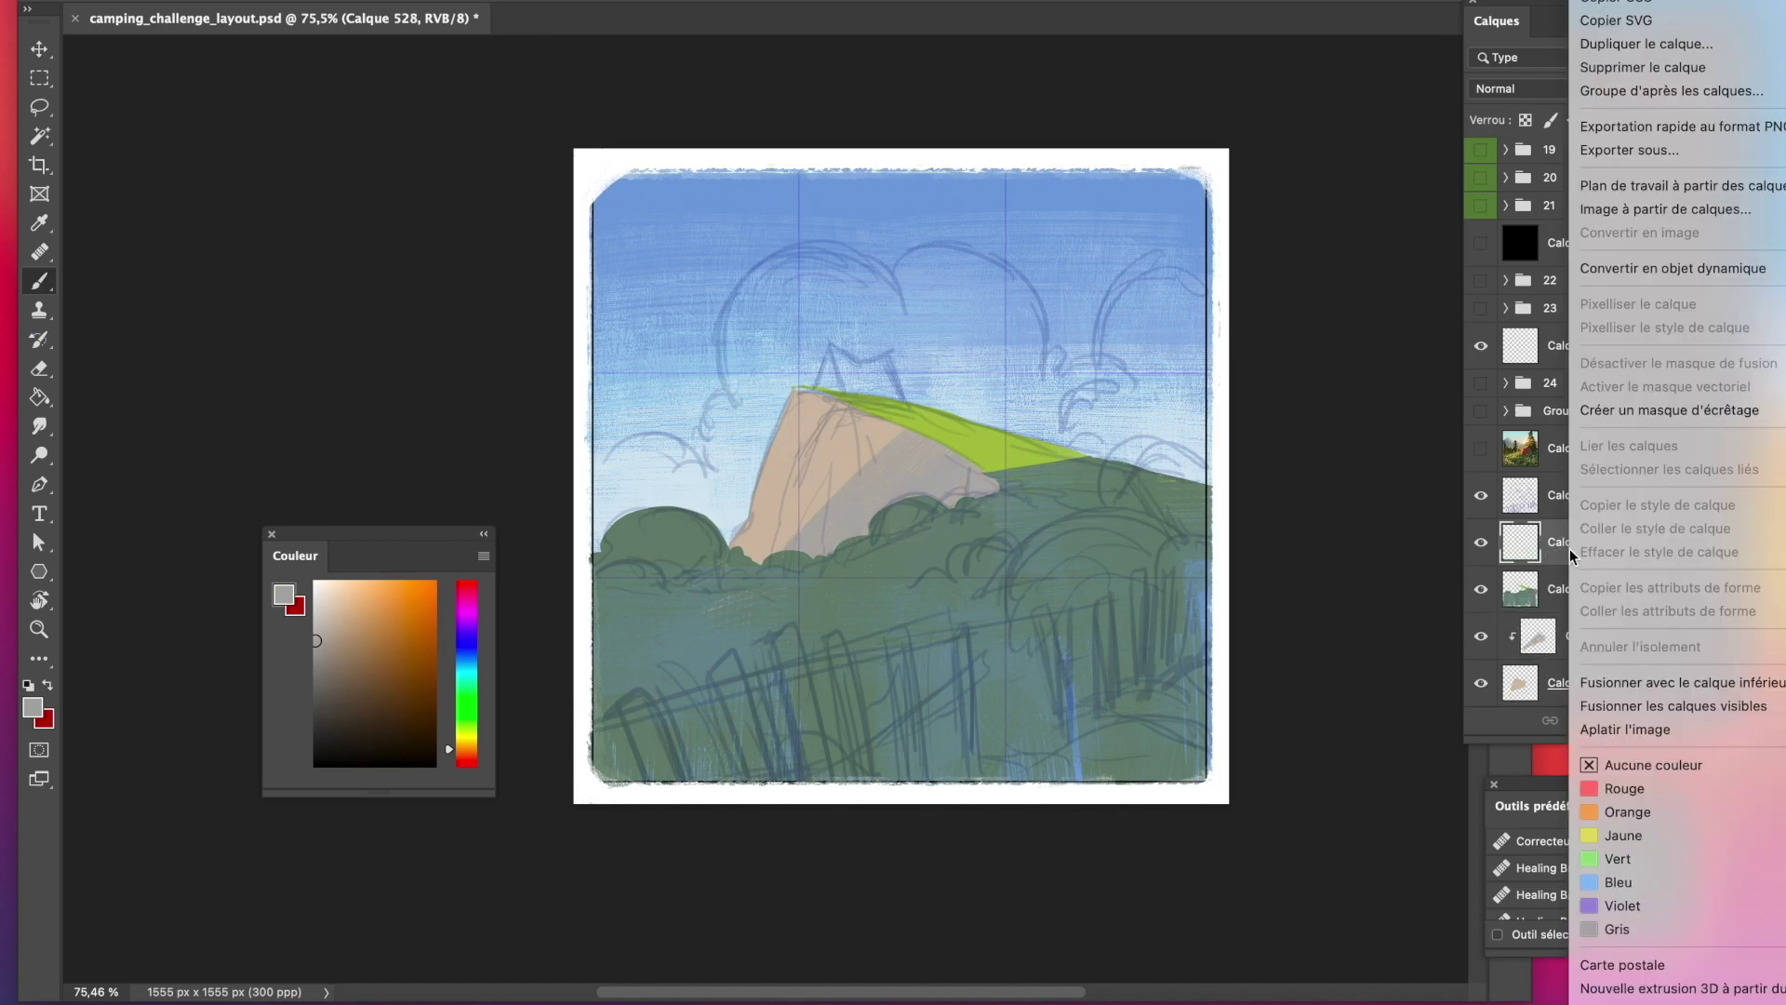
left_click(1740, 416)
left_click(1070, 457, "alt")
mouse_move(1070, 456)
left_mouse_down()
mouse_move(974, 468)
mouse_move(1016, 456)
mouse_move(930, 437)
left_mouse_up()
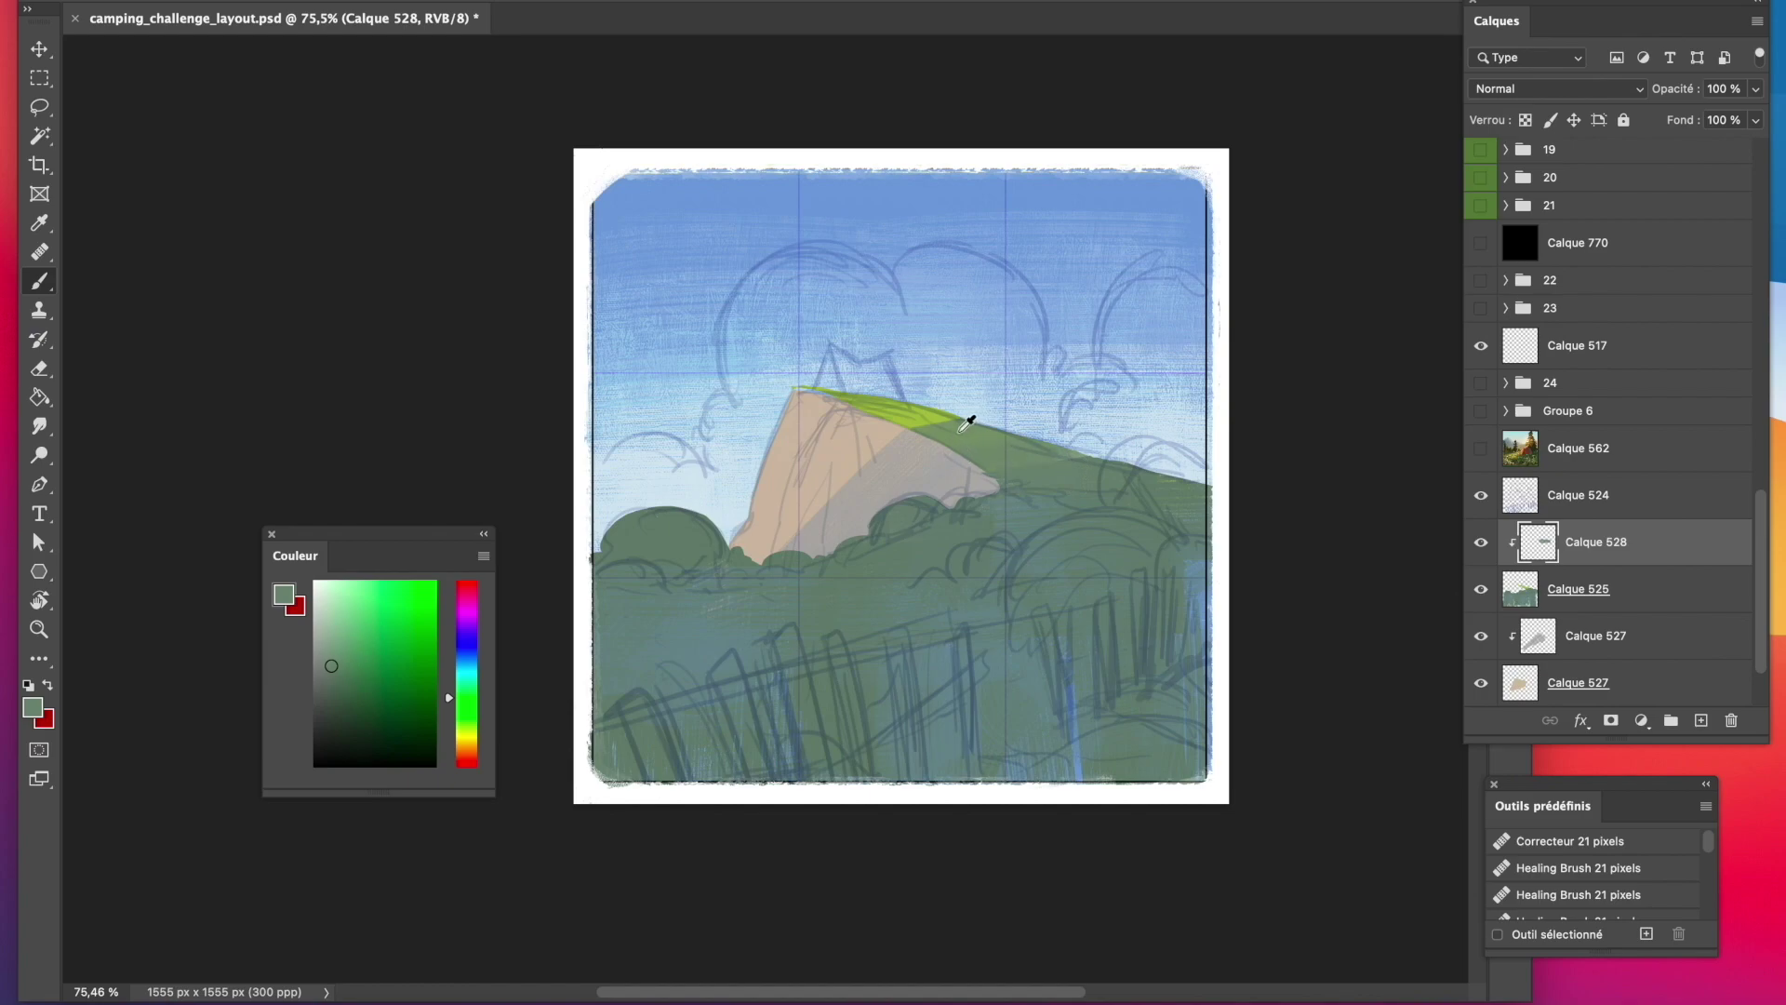
left_click(967, 424, "alt")
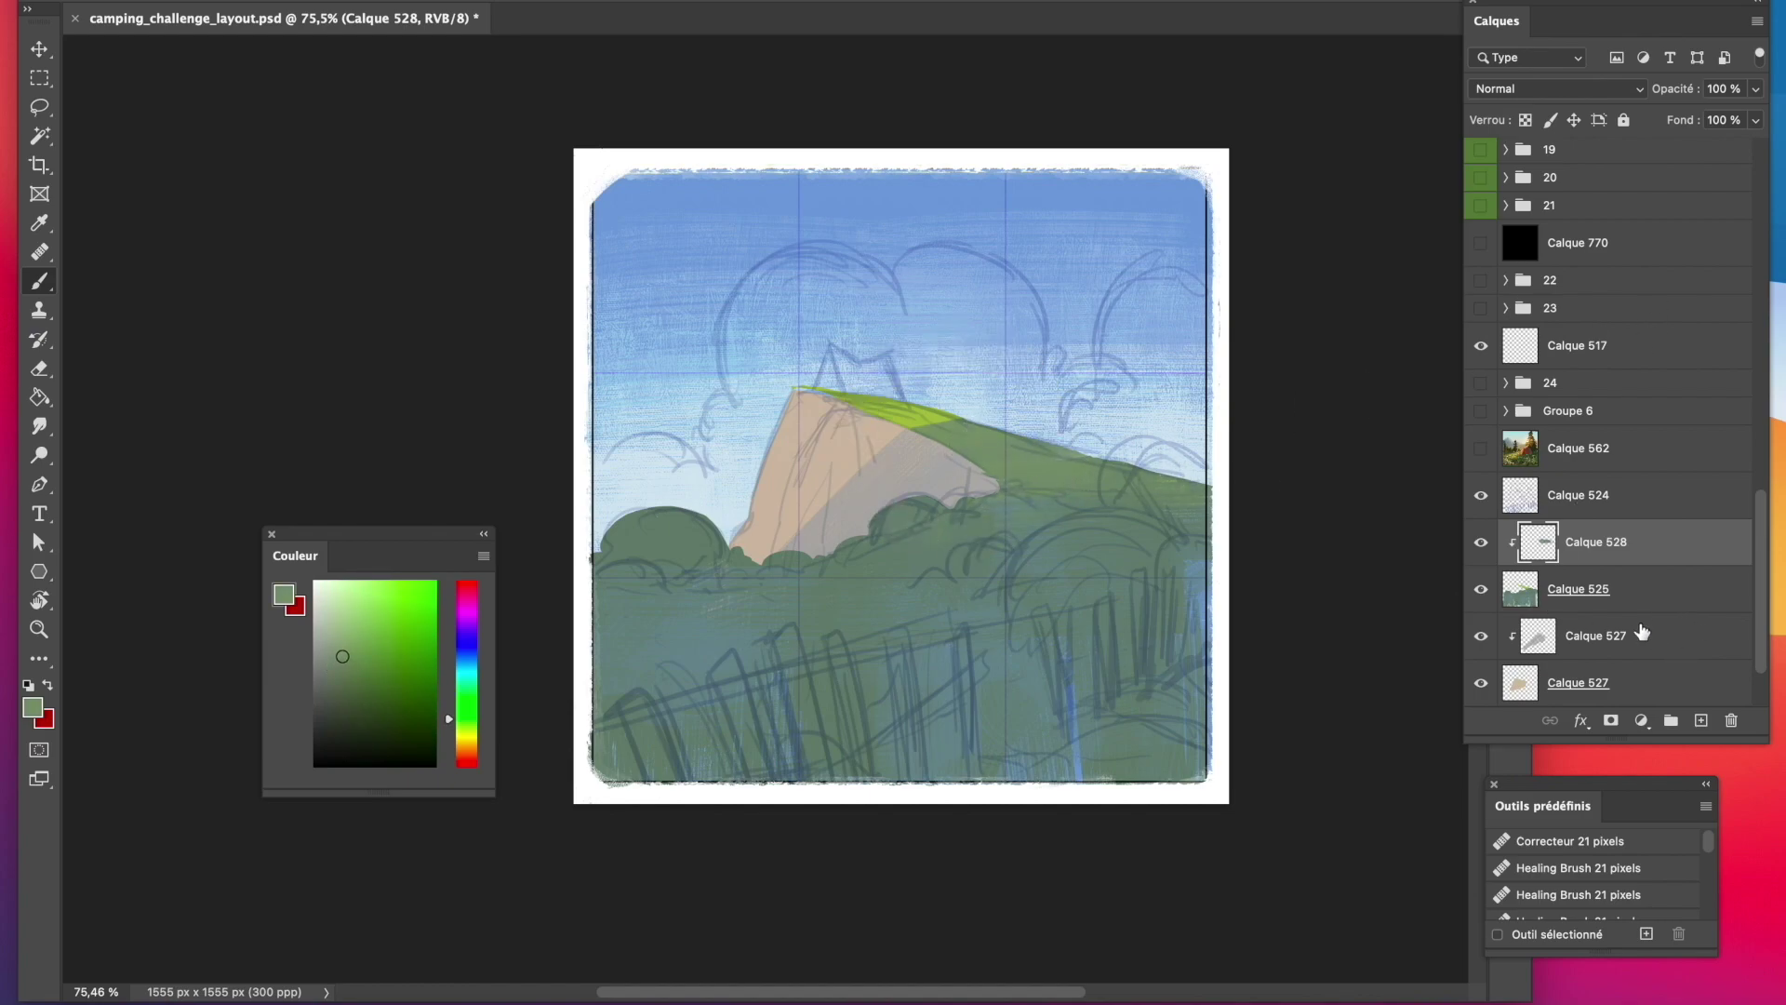
Create a layer just above the sky layer and choose a saturated yellow-green for the background trees.
left_click_drag(1761, 605, 1760, 636)
left_click(1674, 636)
left_click(1701, 721)
left_click(466, 737)
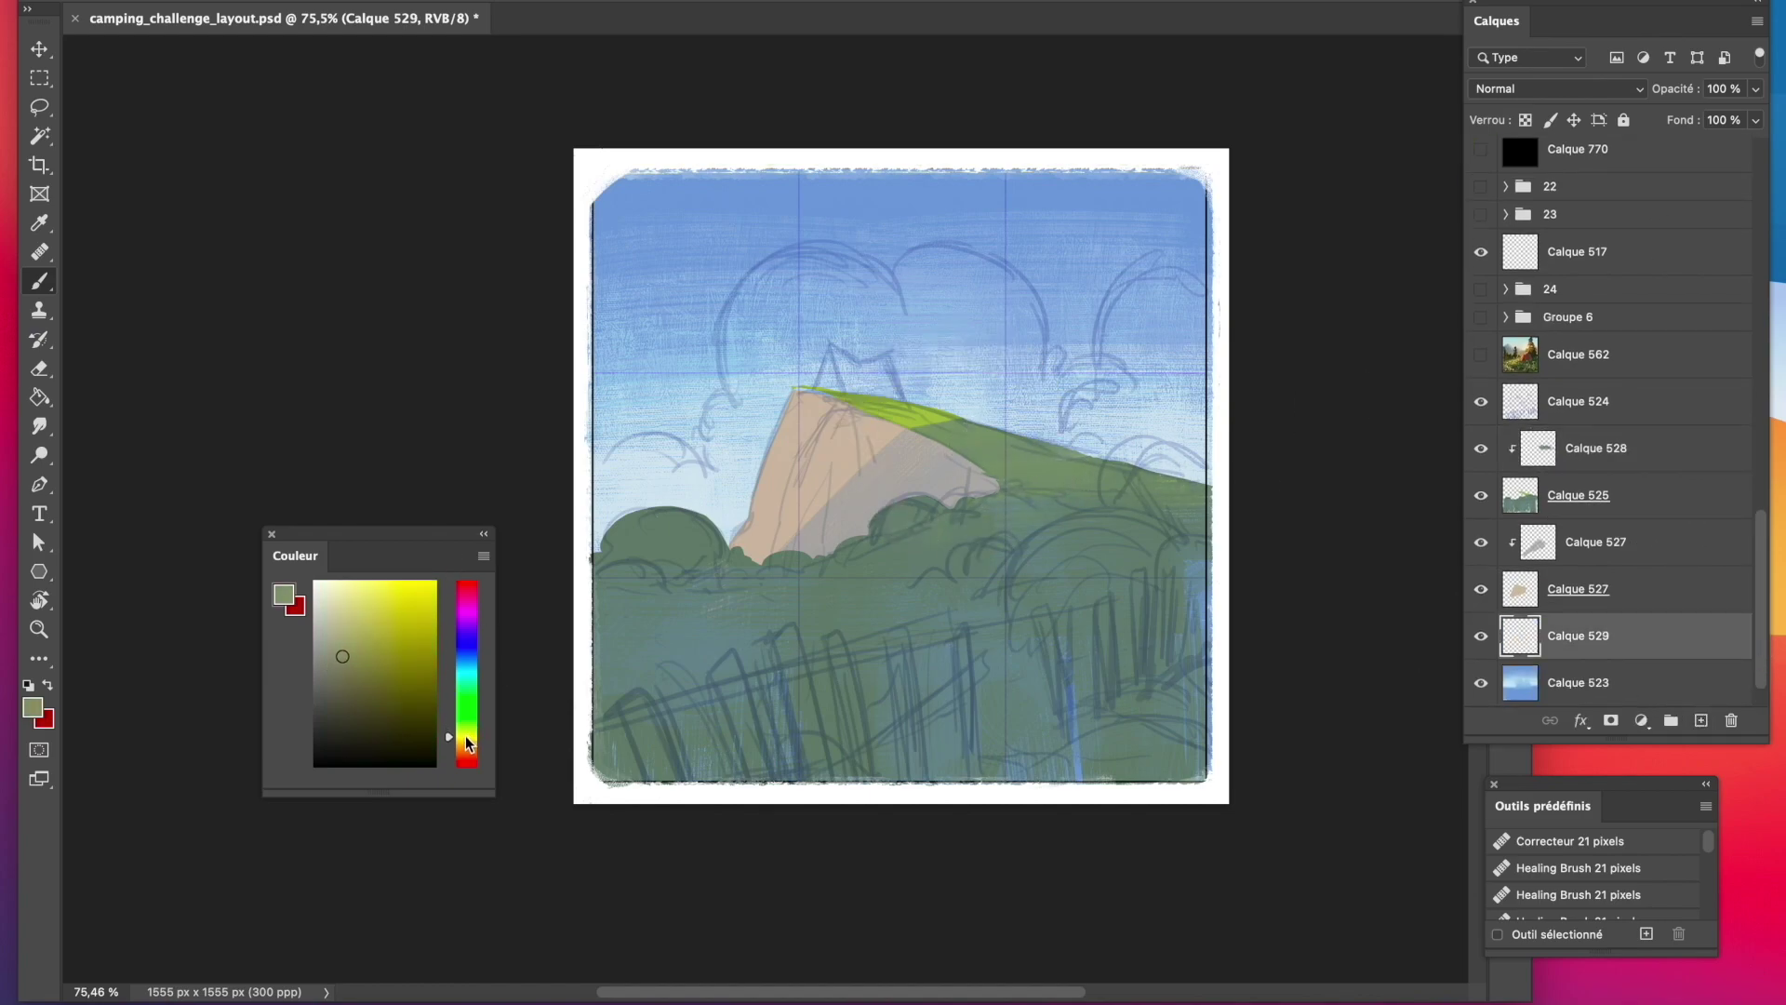
left_click(41, 225)
left_click(923, 420)
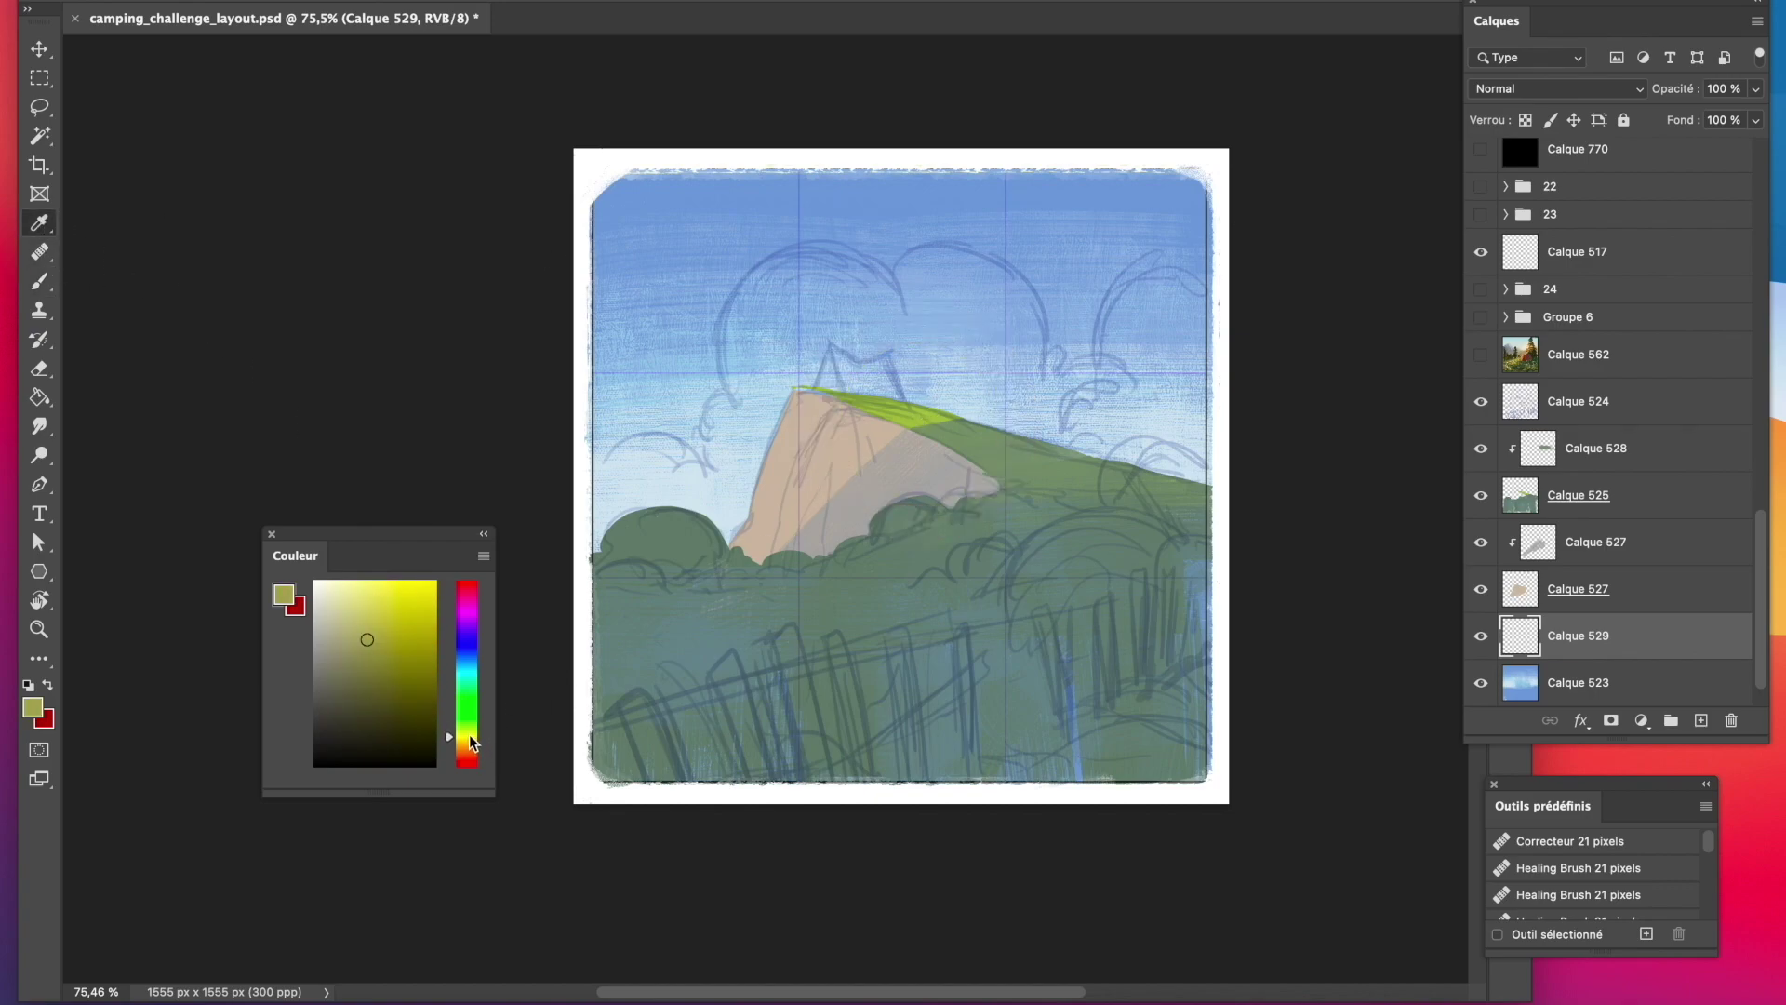
left_click_drag(470, 737, 470, 733)
left_click_drag(368, 620, 410, 643)
Lasso the rounded background tree shapes behind the hill and fill them with yellow-green.
left_click(39, 108)
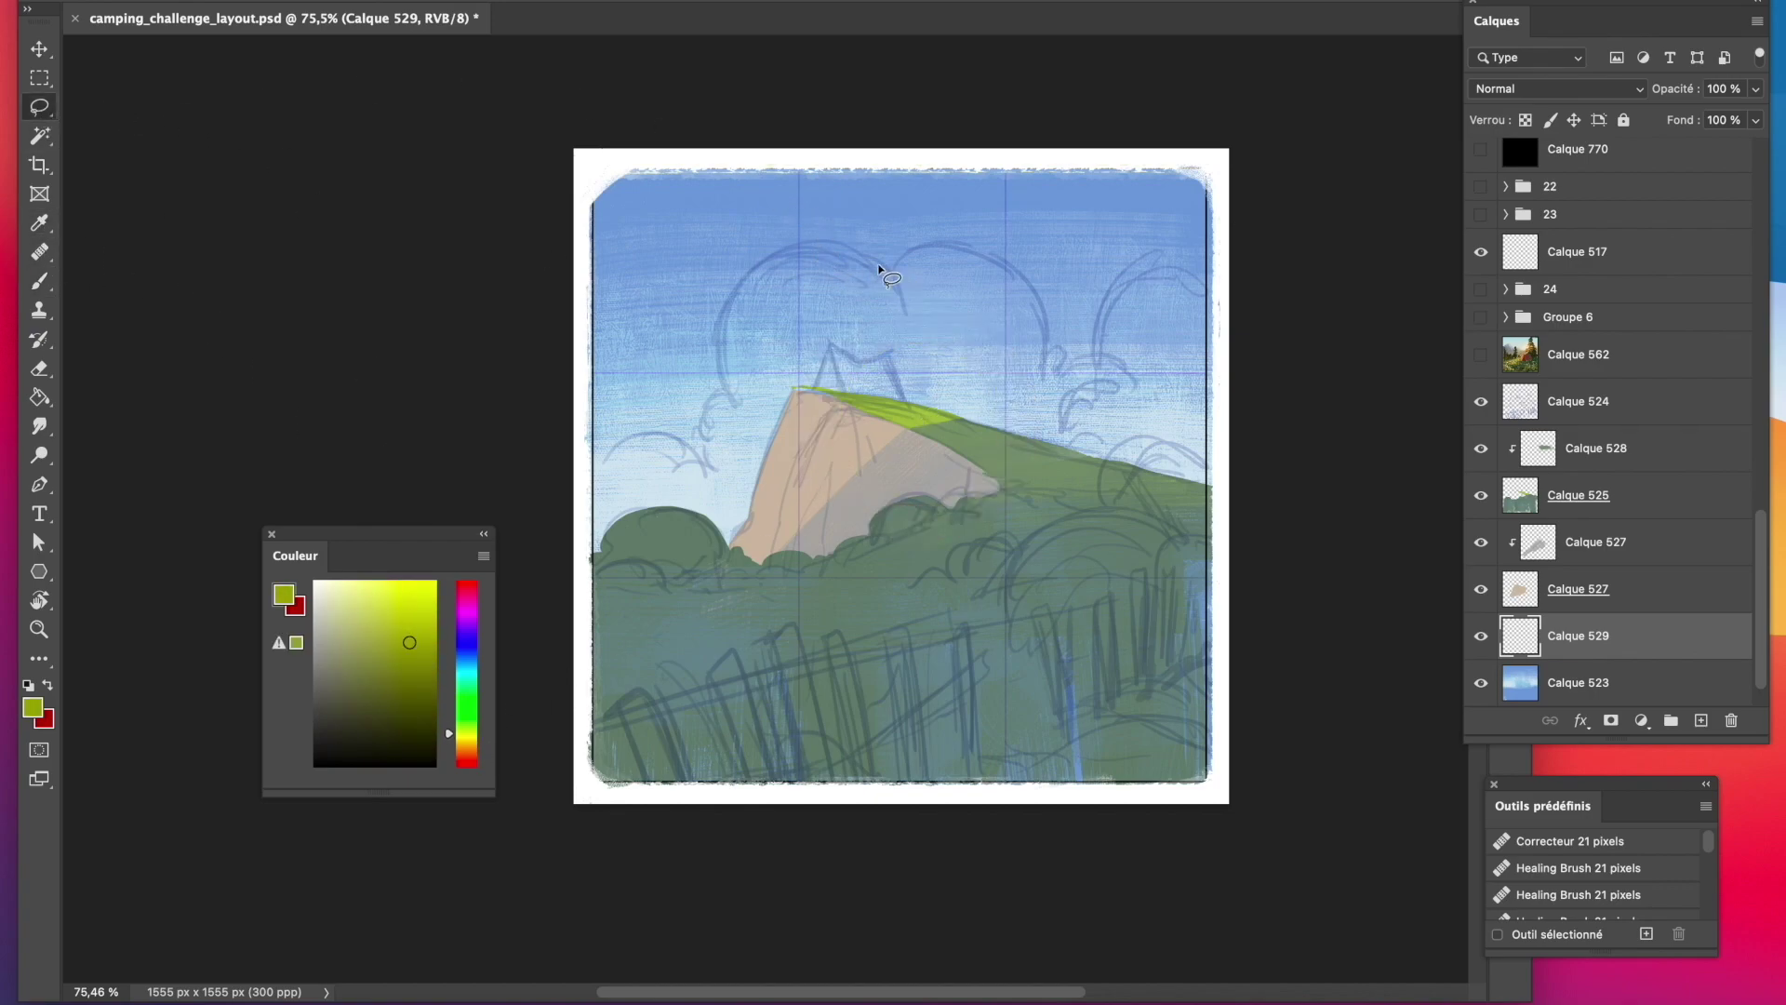
mouse_move(879, 271)
left_mouse_down()
mouse_move(718, 372)
mouse_move(693, 439)
mouse_move(620, 443)
mouse_move(1224, 582)
mouse_move(1225, 235)
mouse_move(1094, 356)
mouse_move(1058, 361)
mouse_move(949, 237)
mouse_move(801, 240)
mouse_move(721, 297)
mouse_move(712, 381)
left_mouse_up()
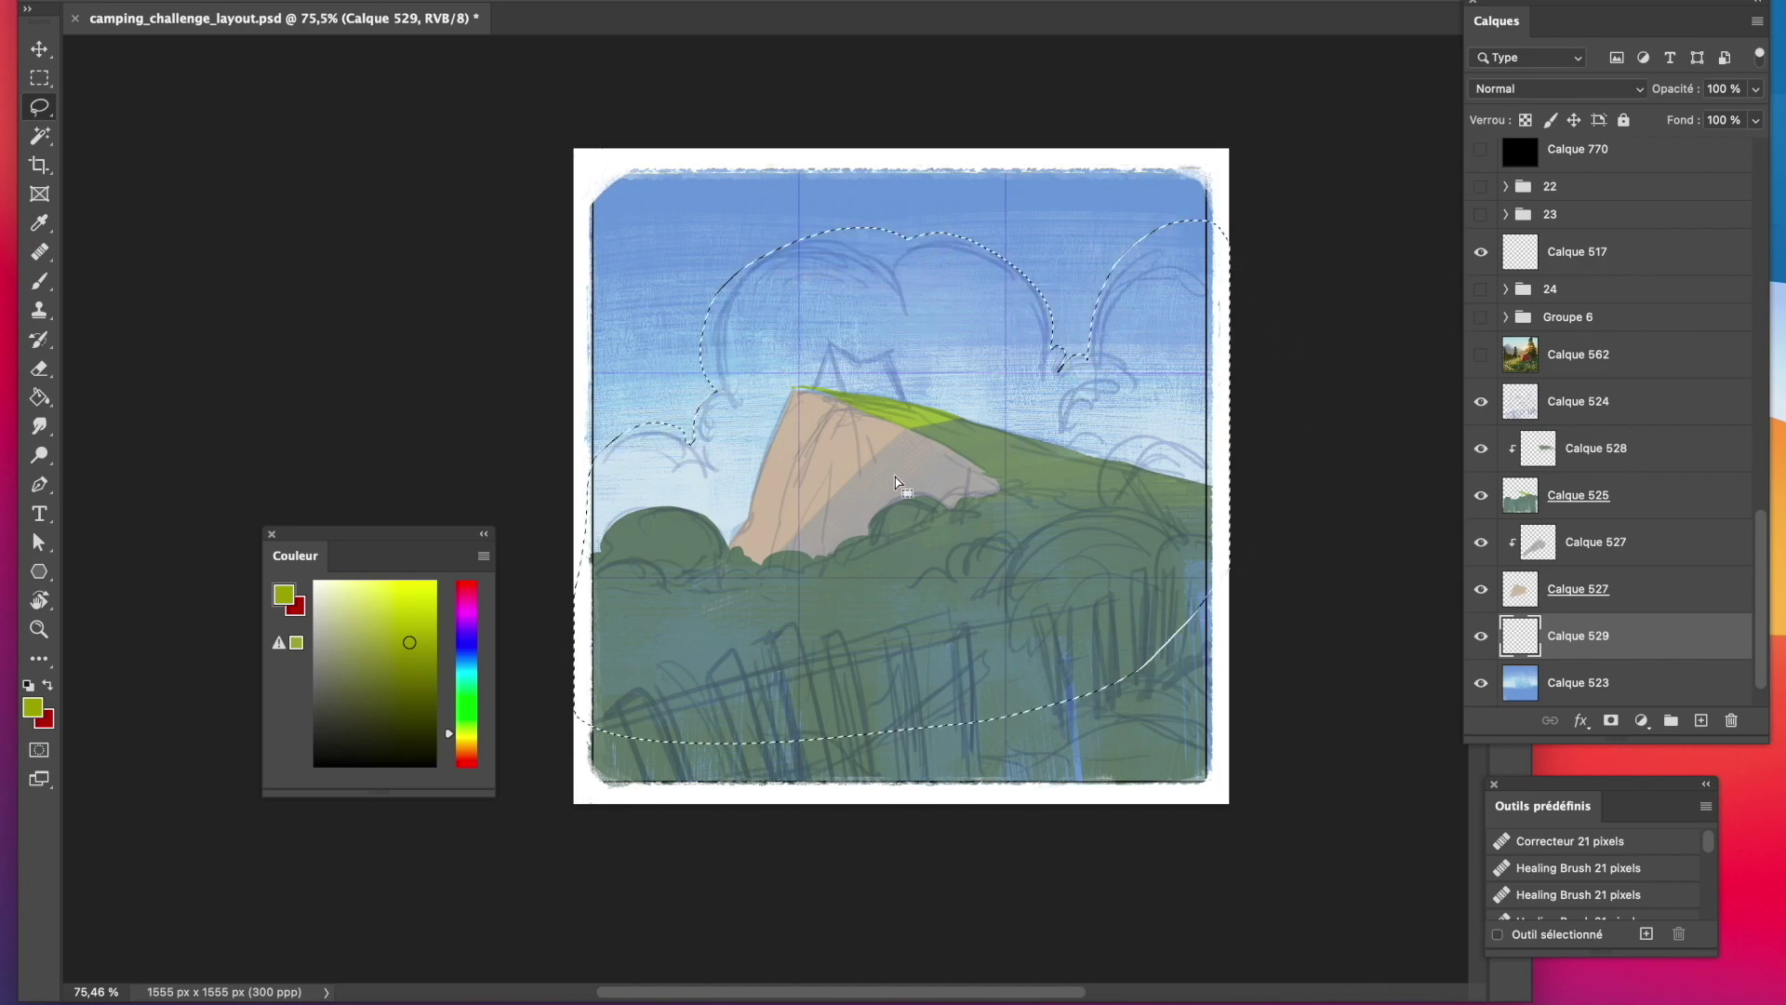
key("b")
mouse_move(1167, 428)
left_mouse_down()
mouse_move(1149, 297)
mouse_move(1074, 289)
mouse_move(930, 335)
mouse_move(819, 297)
mouse_move(711, 316)
left_mouse_up()
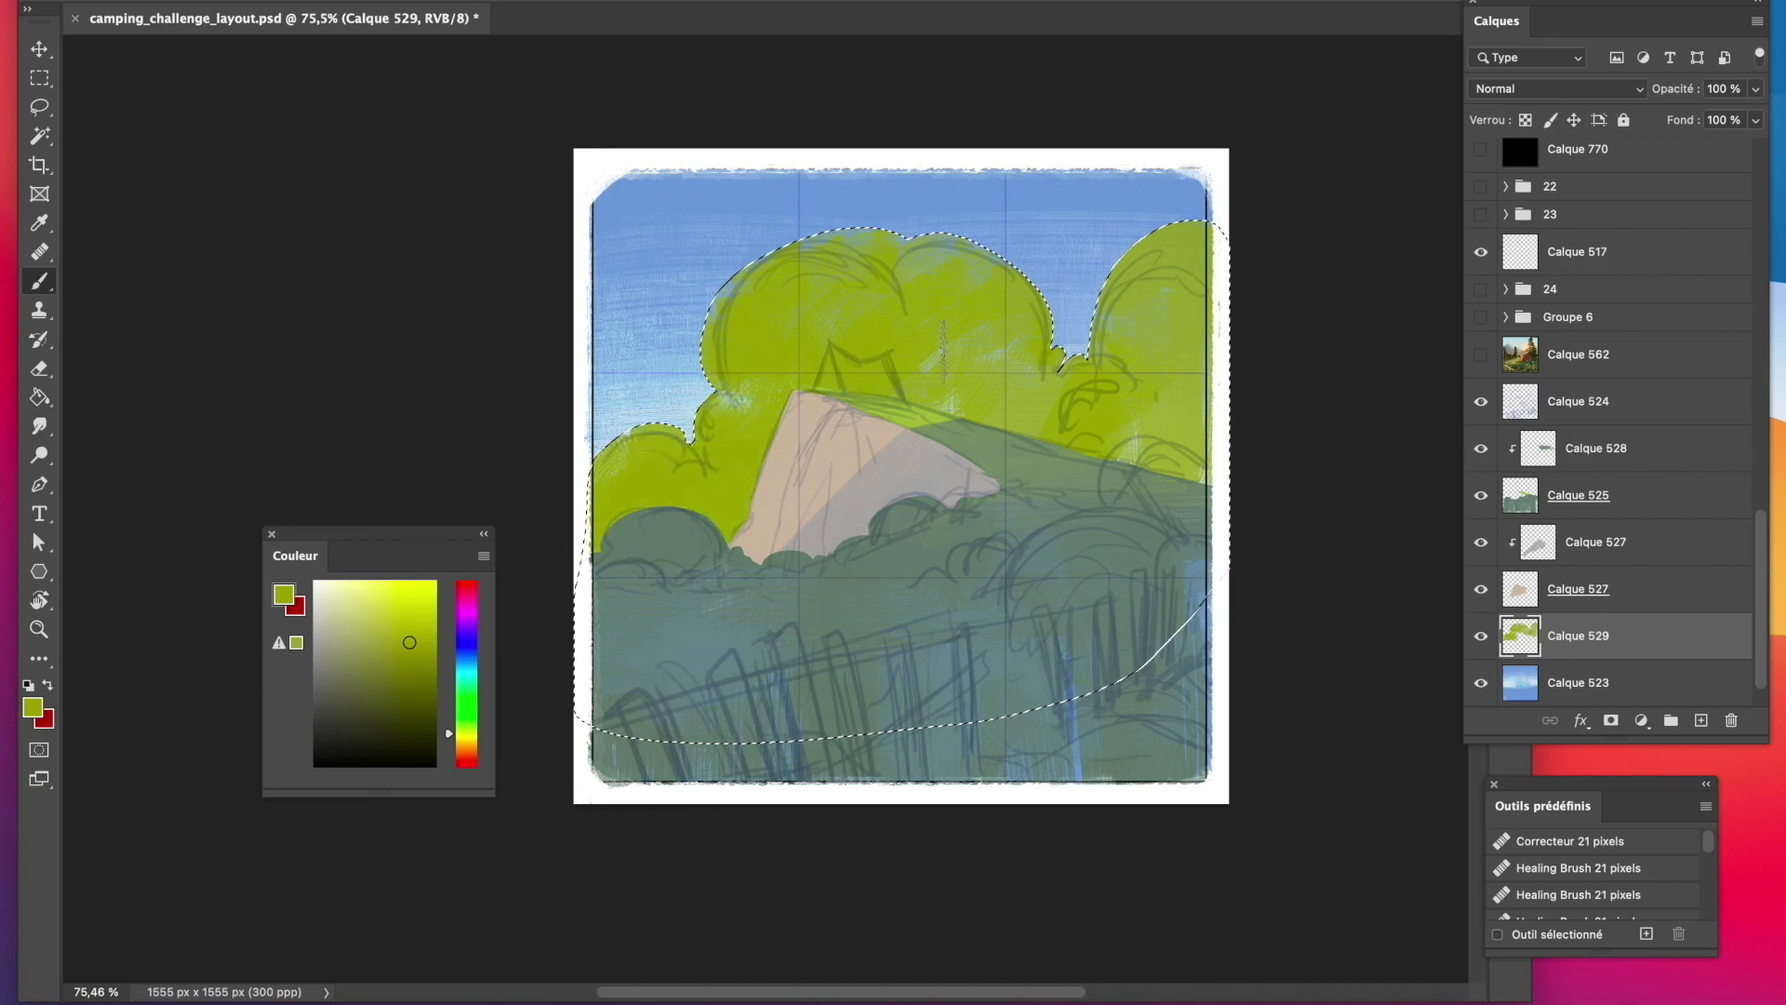
Add a layer above the trees and paint darker olive-green shadow masses within the tree selection.
left_click(410, 674)
left_click(1702, 721)
left_click_drag(1005, 405, 1016, 401)
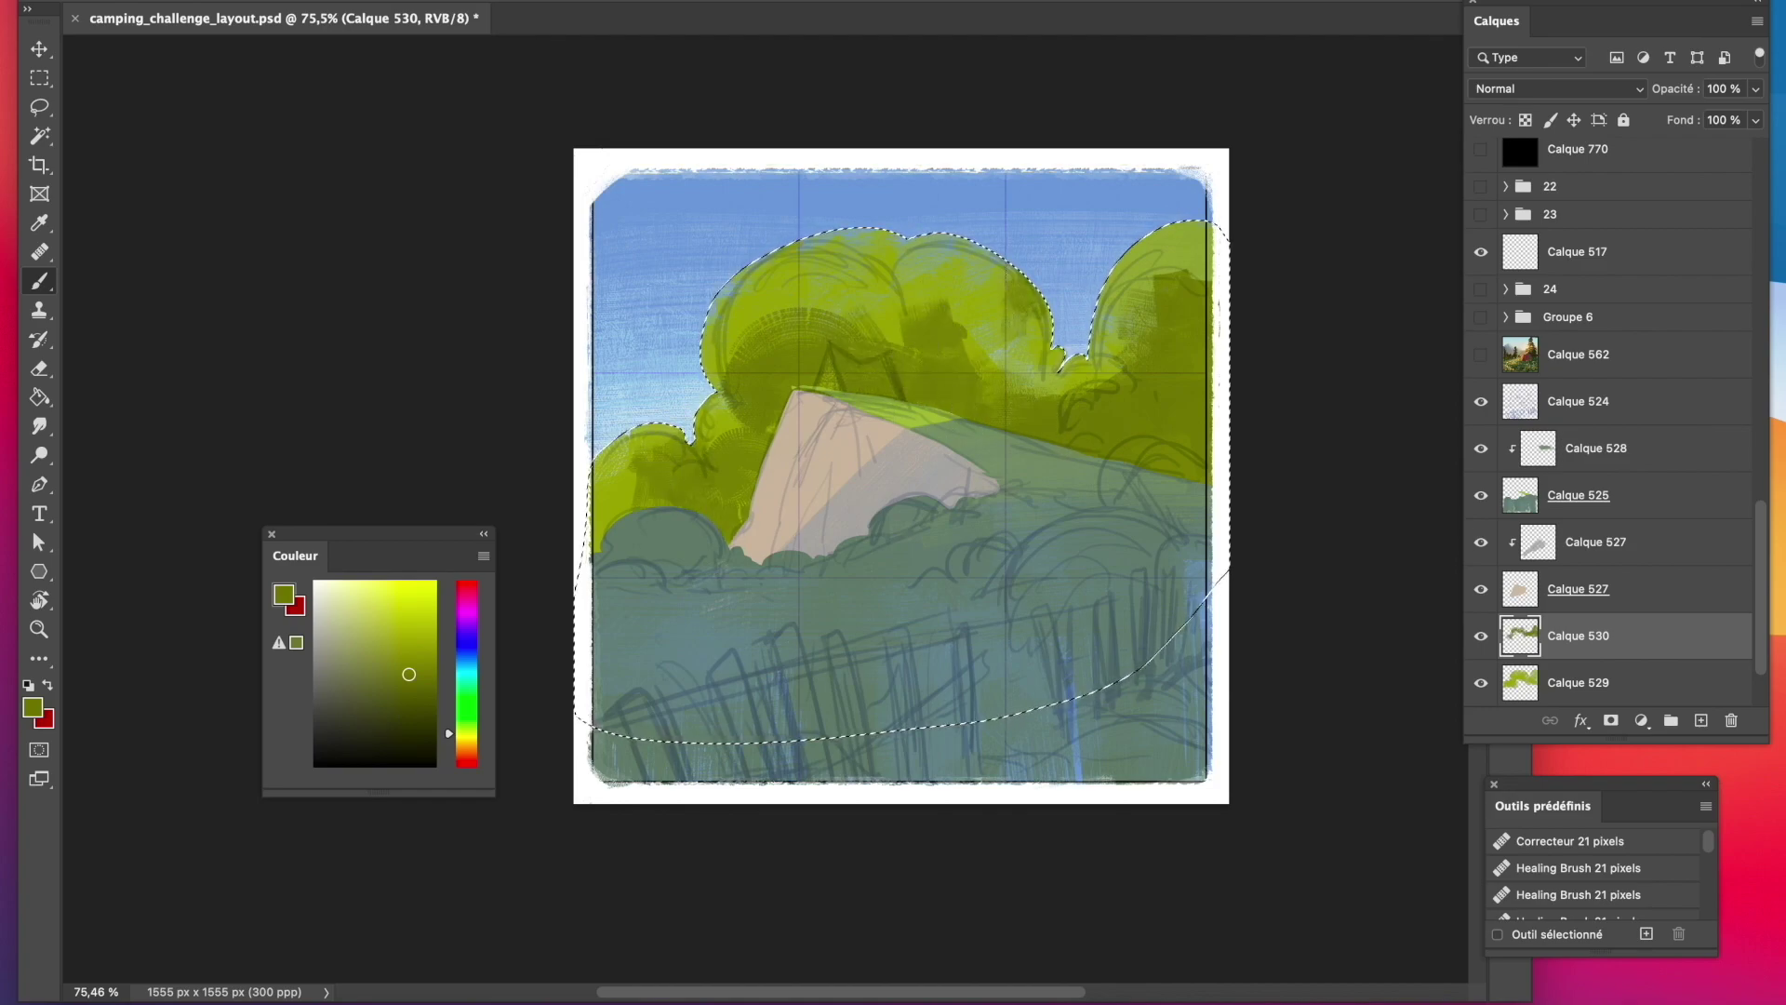
left_click_drag(884, 307, 917, 314)
Choose a deeper, less saturated green and add darker shadow dabs to the background trees.
left_click(396, 698)
left_click_drag(467, 733, 467, 726)
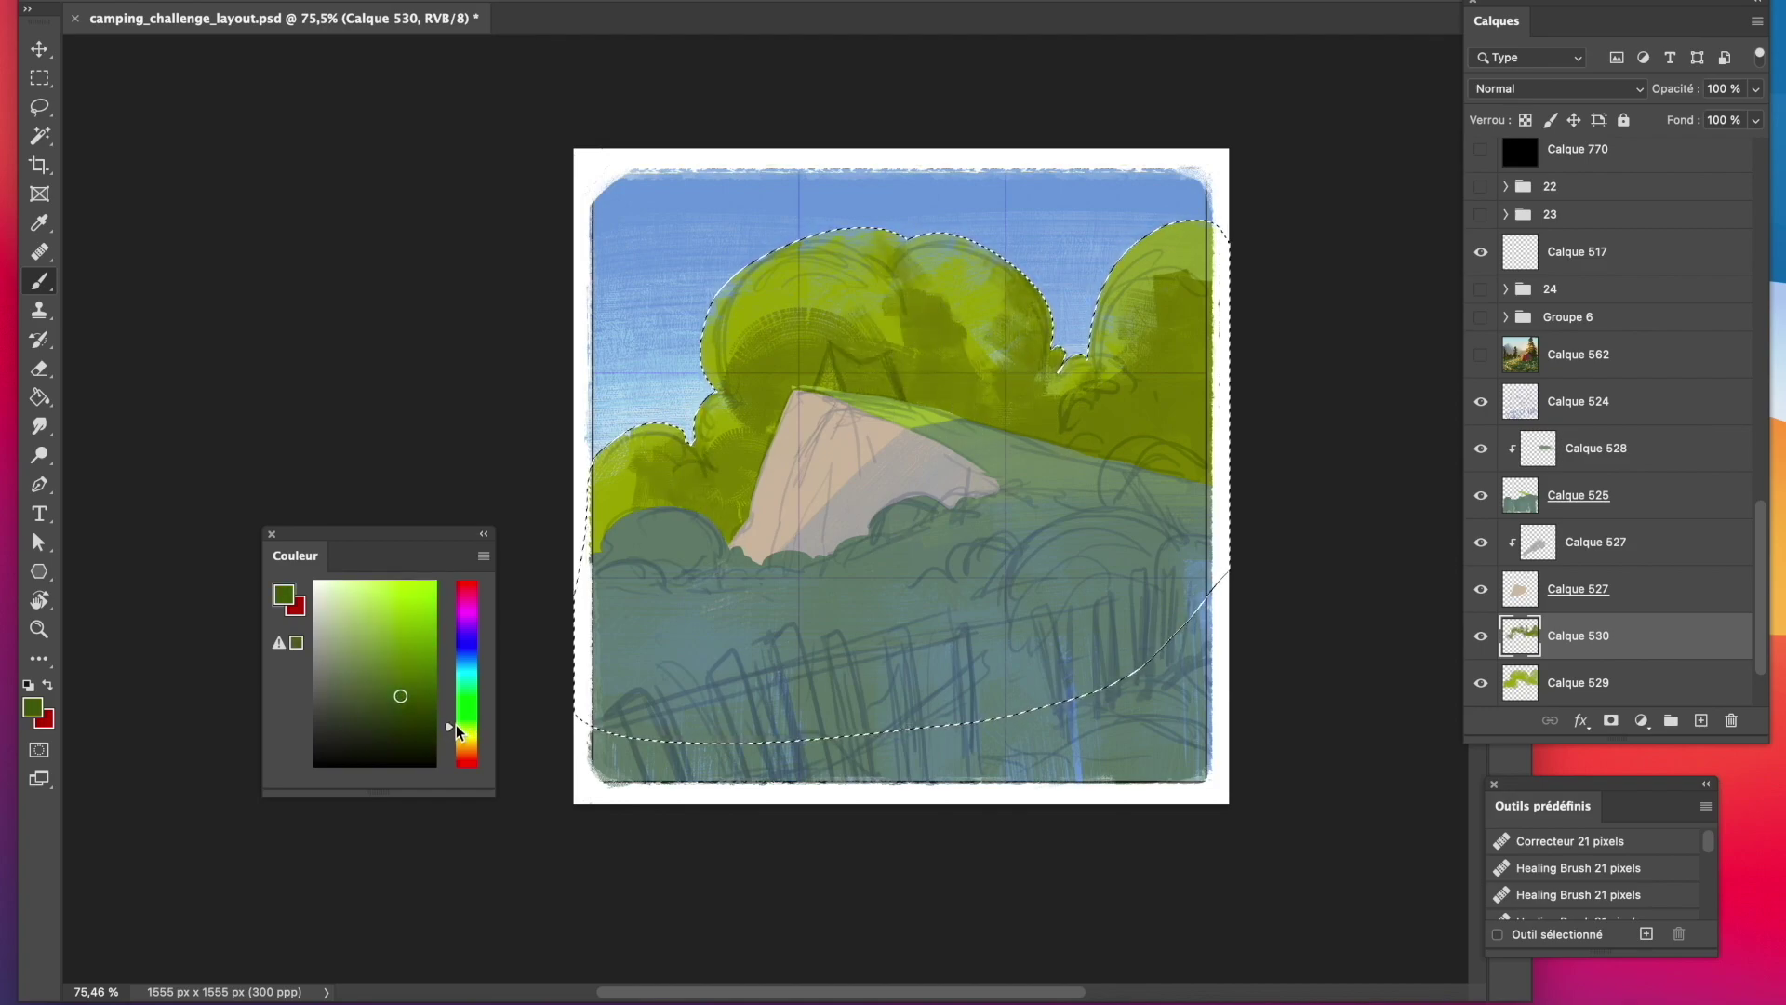
left_click(370, 703)
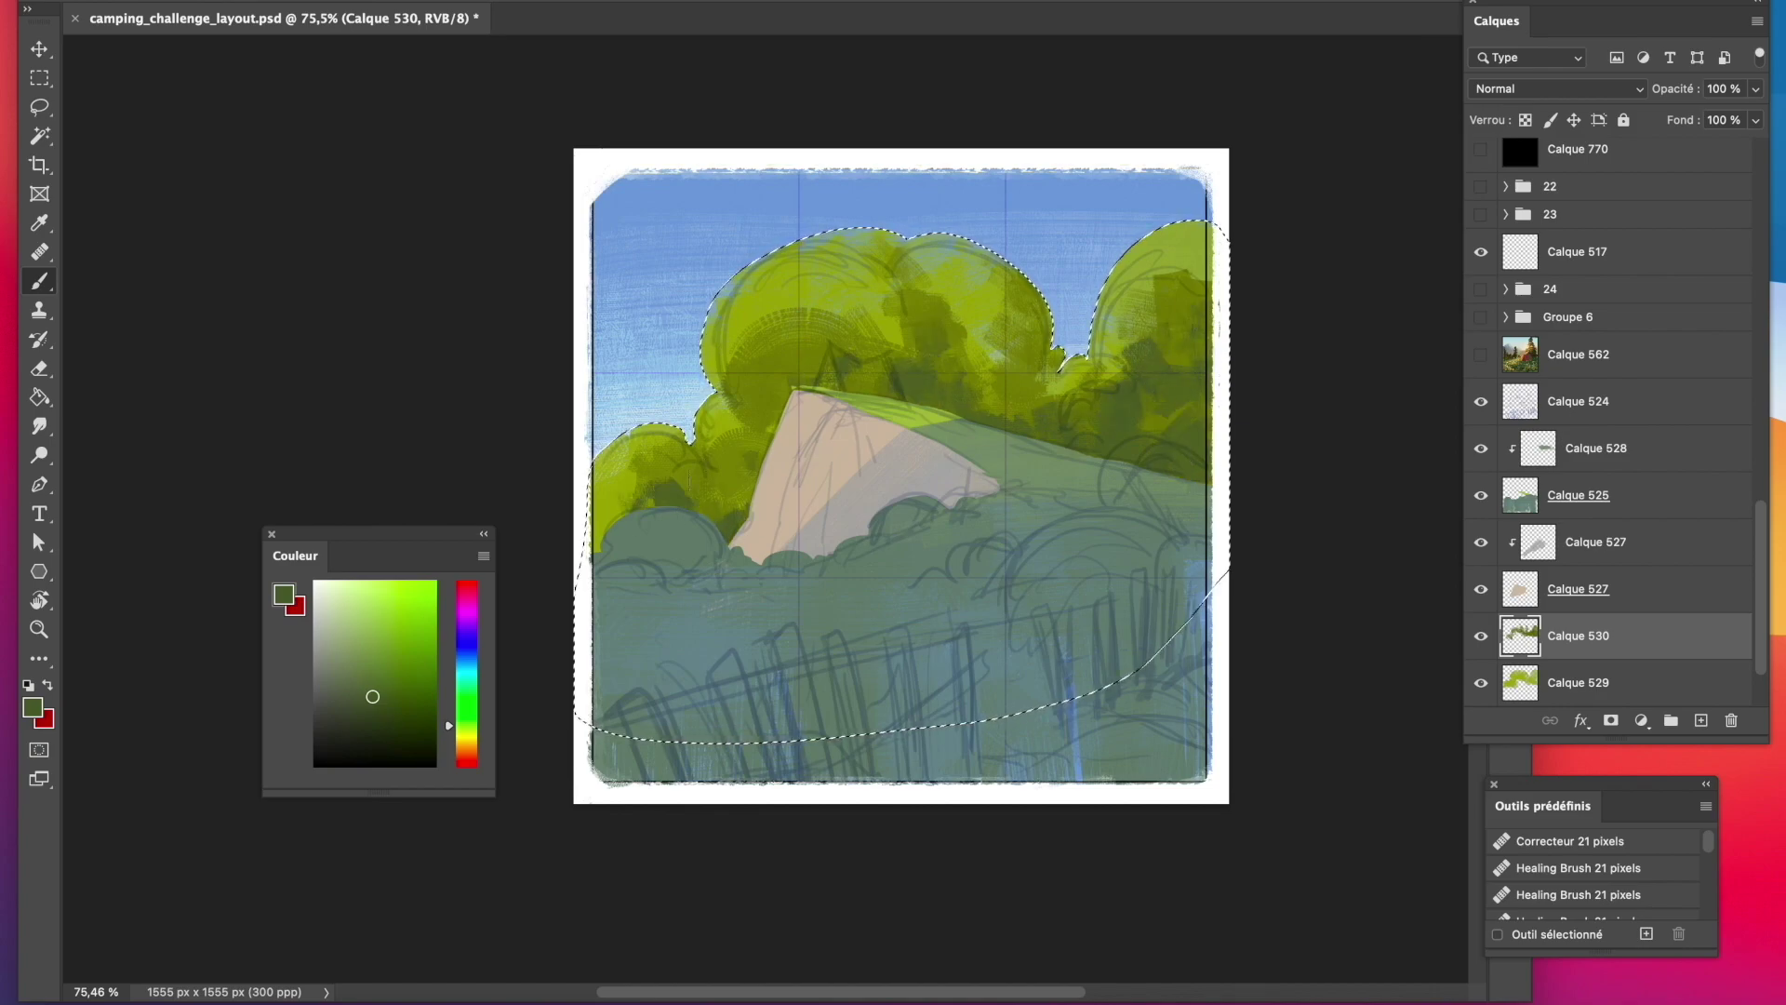
Add a layer above the background tree shadows, choose a brighter yellow-green from the foliage and paint sunlit highlights within the tree selection.
left_click(1644, 679)
left_click(1666, 644)
key("alt+shift+super+n")
key("i")
left_click(885, 311)
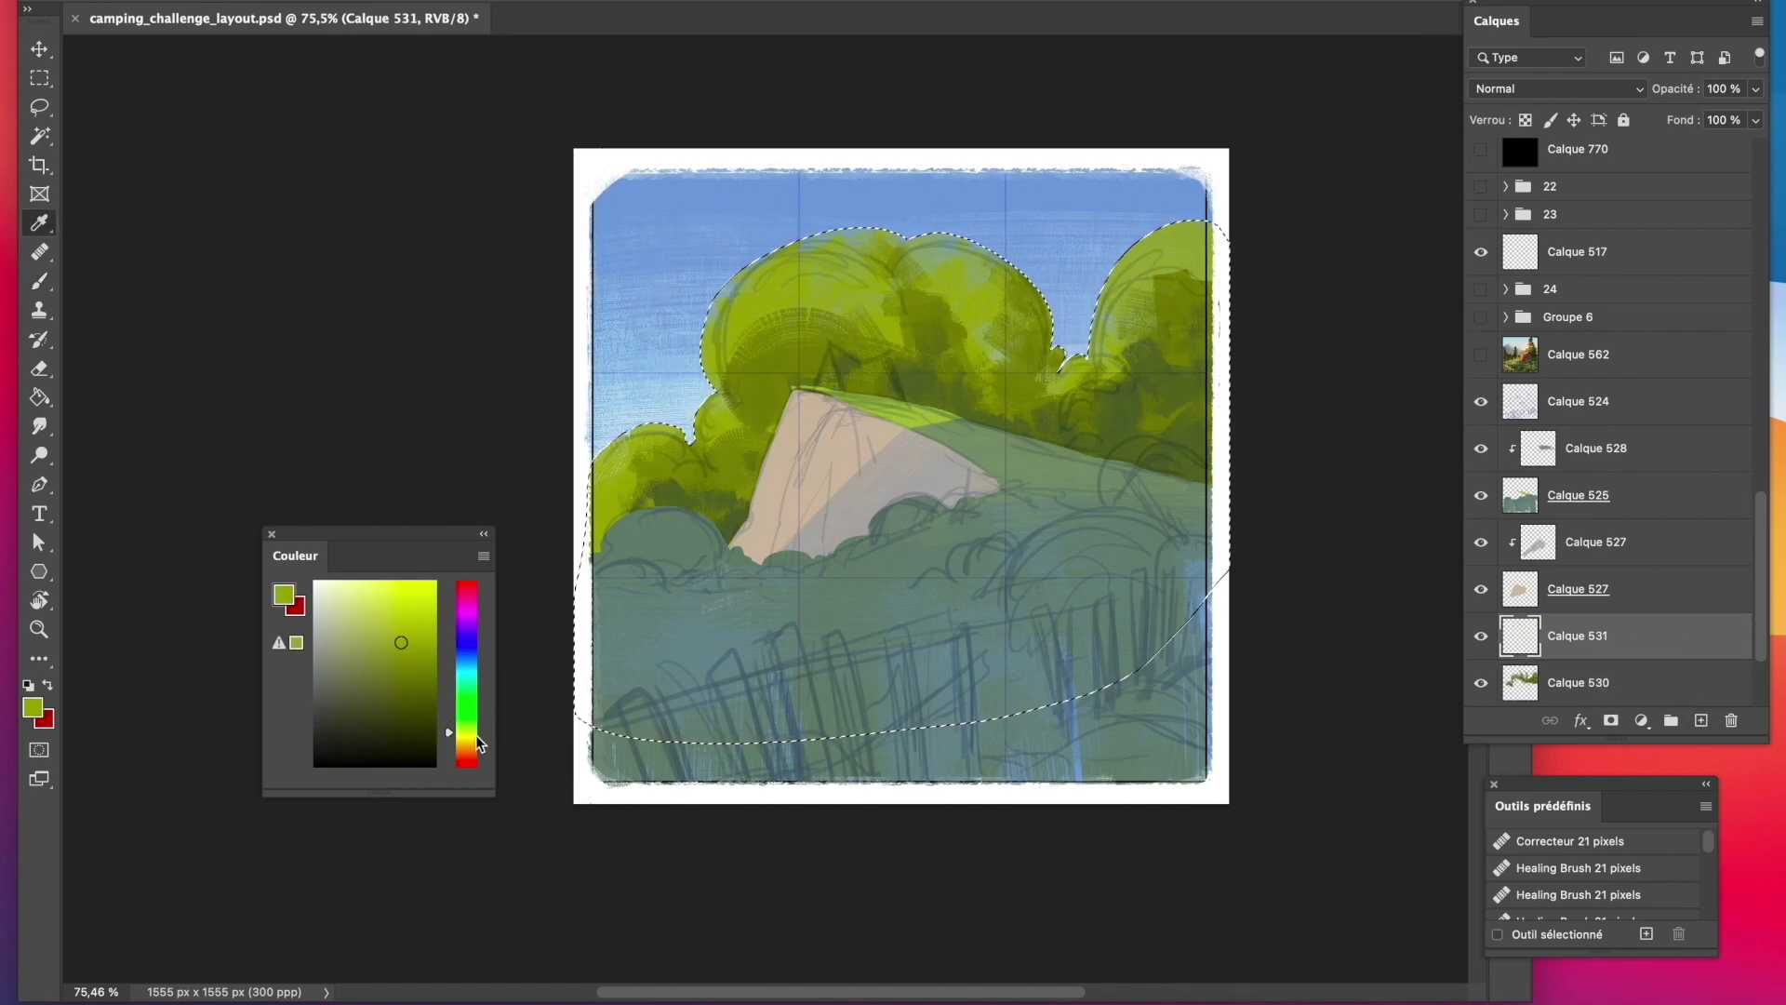
left_click(433, 630)
left_click(469, 736)
key("b")
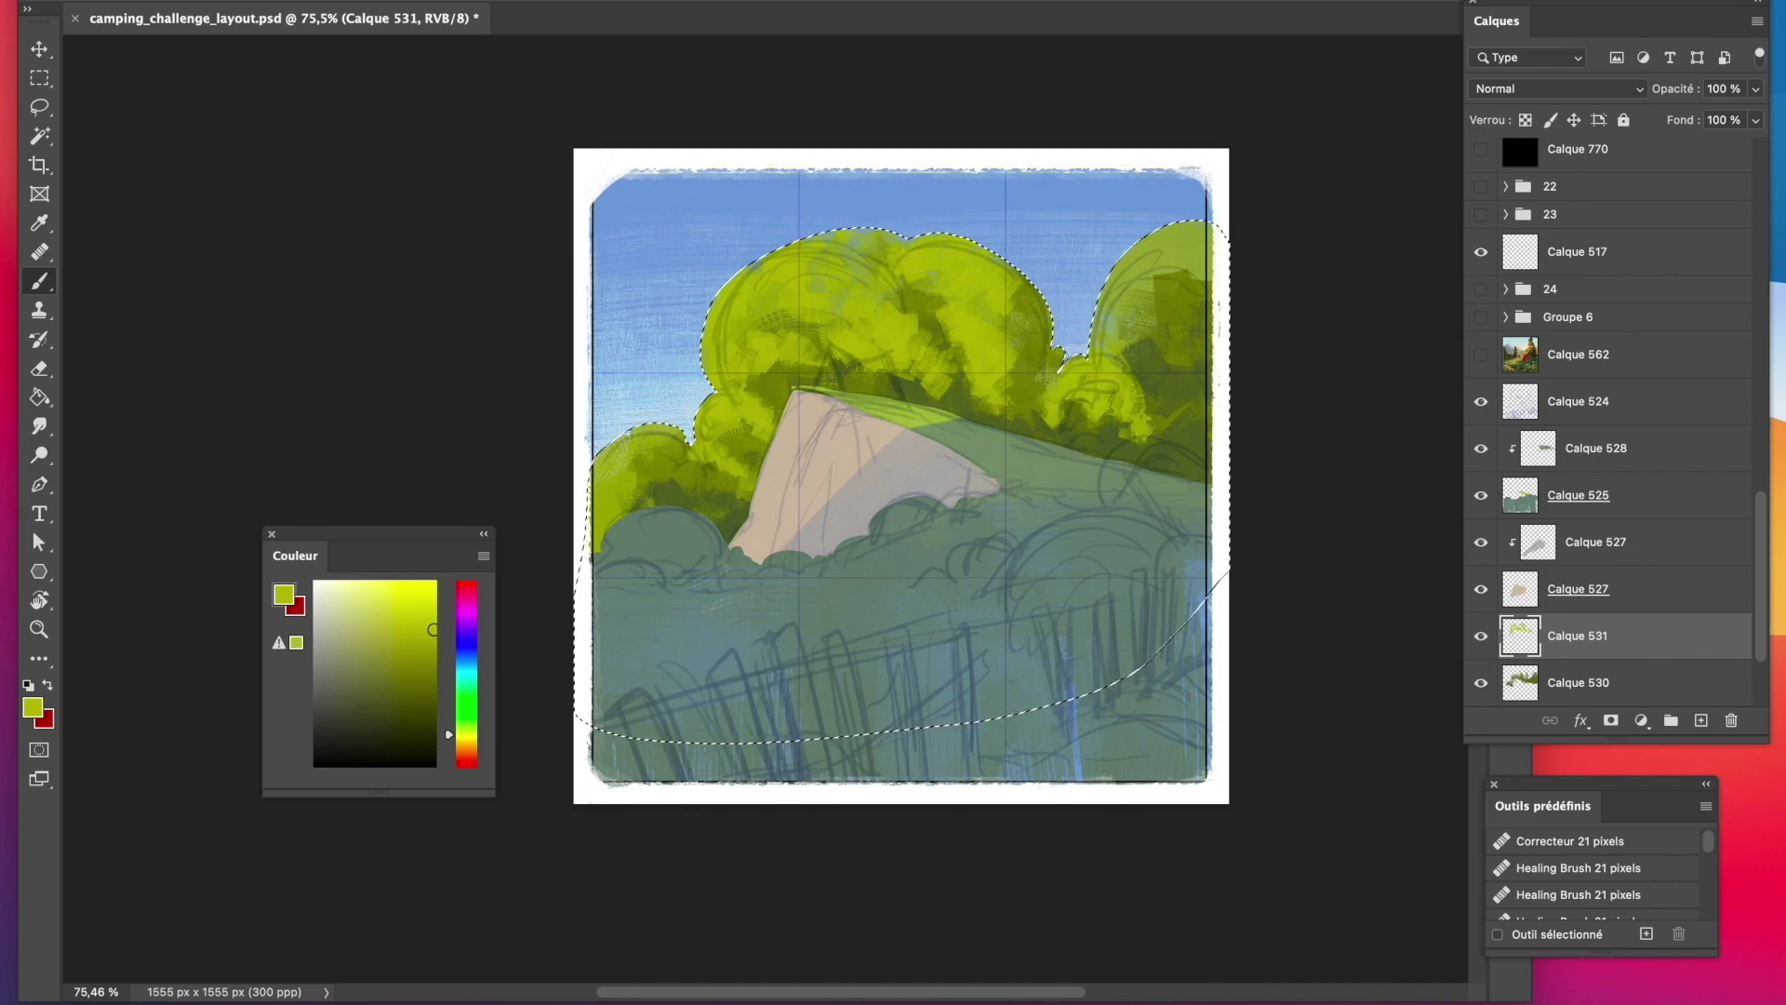
Add a layer just beneath the tree highlights and paint dark olive shadow dabs into the large central tree.
left_click(1637, 684)
left_click(1701, 720)
left_click(870, 377, "alt")
left_click(877, 374, "alt")
mouse_move(865, 371)
left_mouse_down()
mouse_move(884, 380)
mouse_move(774, 376)
left_mouse_up()
left_click(874, 369, "alt")
mouse_move(797, 329)
left_mouse_down()
mouse_move(835, 307)
mouse_move(934, 328)
left_mouse_up()
left_click_drag(751, 424, 715, 439)
Extend the dark olive shadow dabs across the remaining background trees and clear the selection.
left_click_drag(962, 381, 986, 411)
mouse_move(1009, 395)
left_mouse_down()
mouse_move(1027, 423)
mouse_move(1079, 417)
left_mouse_up()
left_click_drag(1119, 331, 1141, 296)
mouse_move(1152, 279)
left_mouse_down()
mouse_move(1208, 290)
mouse_move(1173, 359)
left_mouse_up()
mouse_move(1167, 323)
left_mouse_down()
mouse_move(1198, 333)
mouse_move(1156, 421)
left_mouse_up()
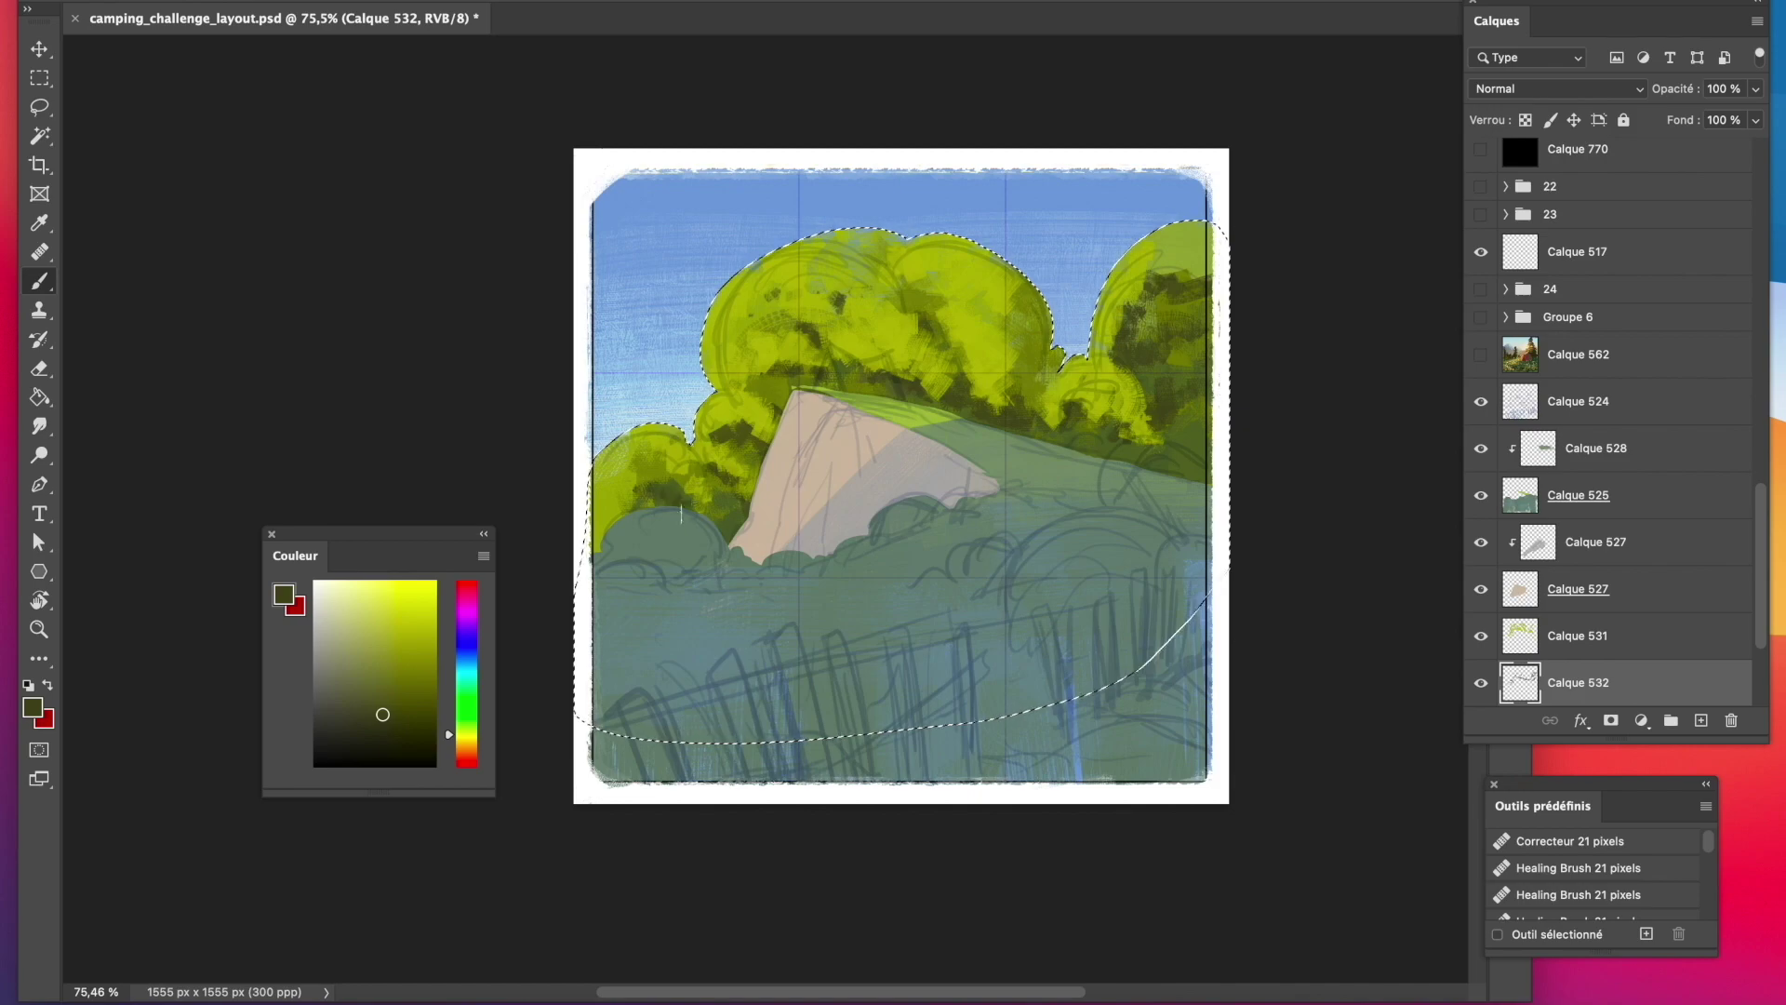
left_click_drag(731, 500, 711, 532)
left_click(39, 78)
left_click(138, 100)
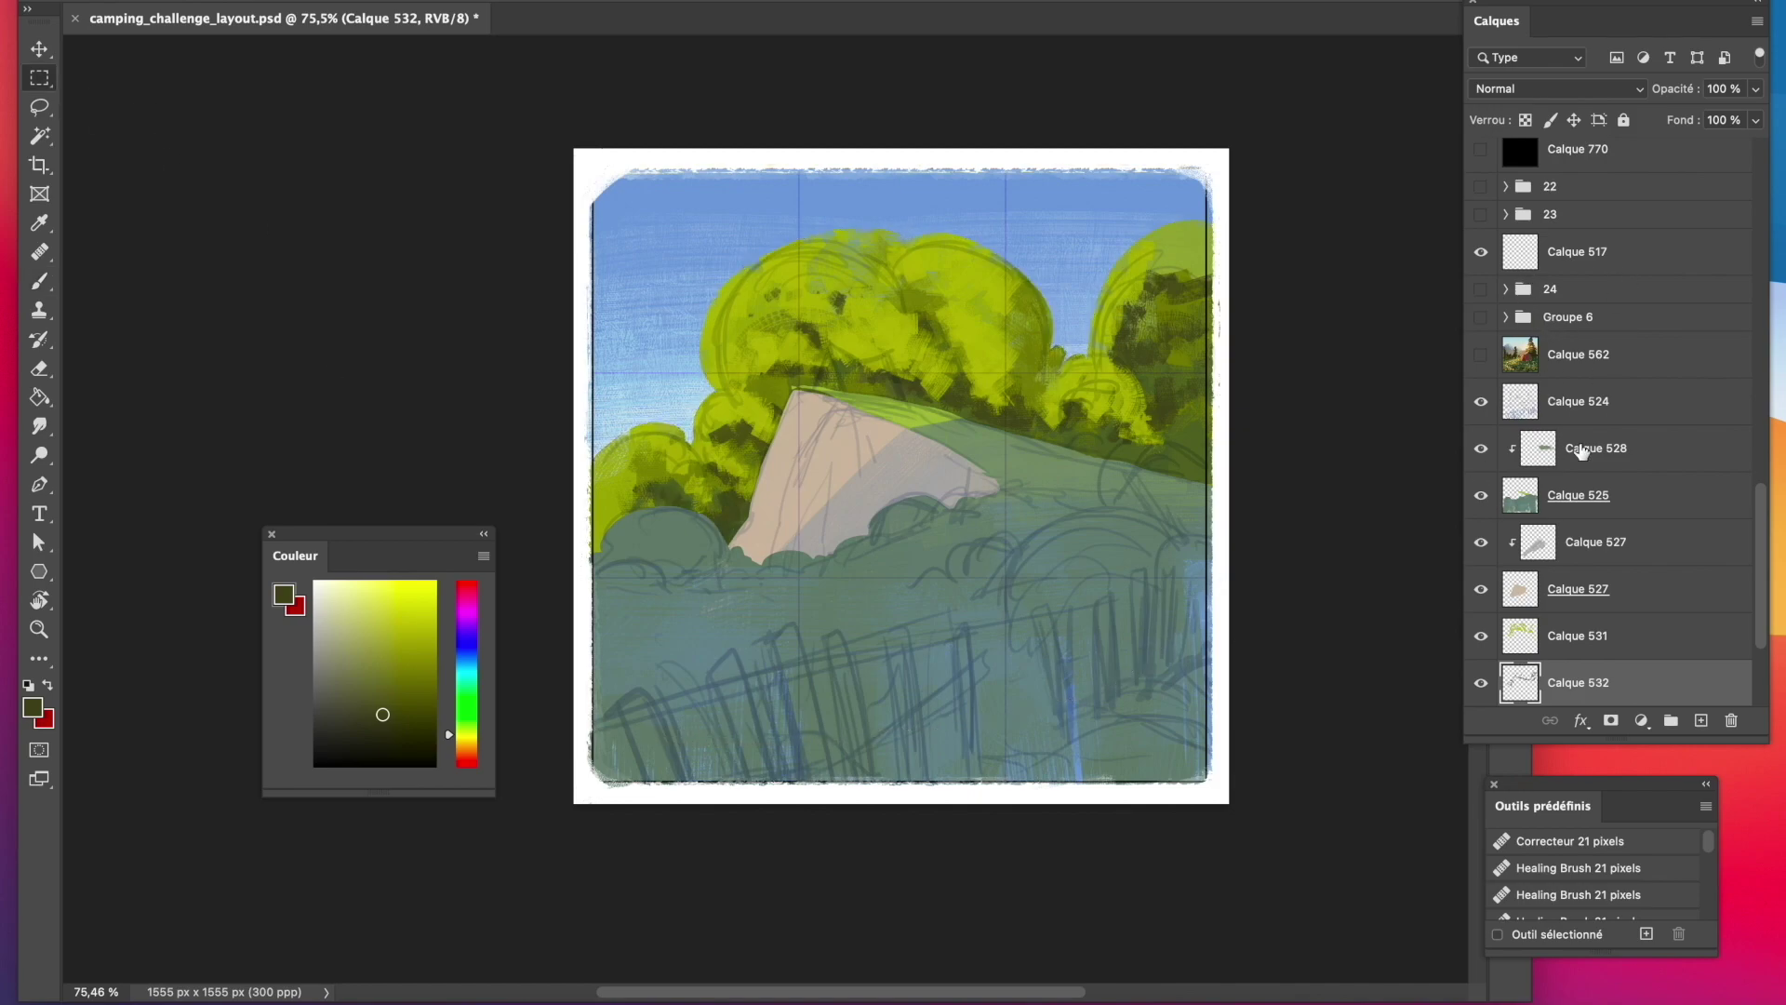
Create a layer above the hill shading and mix a muted grey-green from the sampled foreground colour for the brush.
left_click(1582, 450)
left_click(1702, 721)
key("i")
left_click_drag(1050, 494, 1021, 494)
left_click(863, 577)
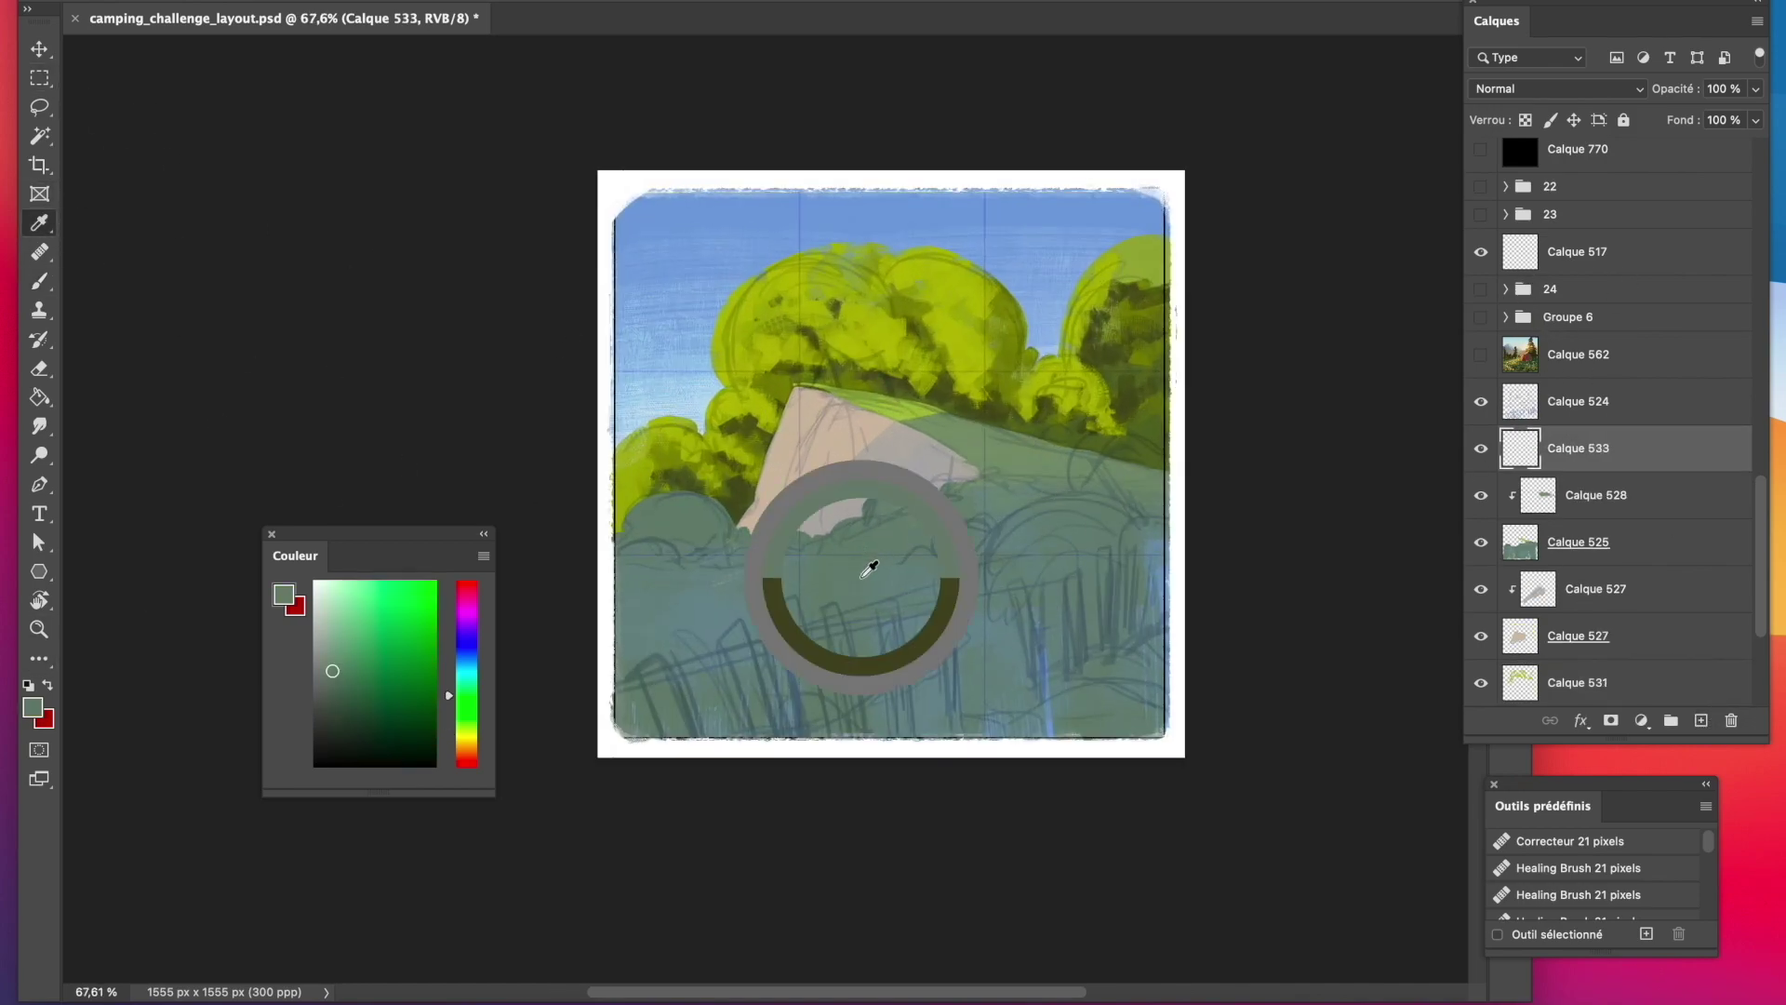
left_click(347, 644)
left_click(465, 710)
left_click(351, 673)
left_click(629, 613)
left_click_drag(462, 682, 456, 696)
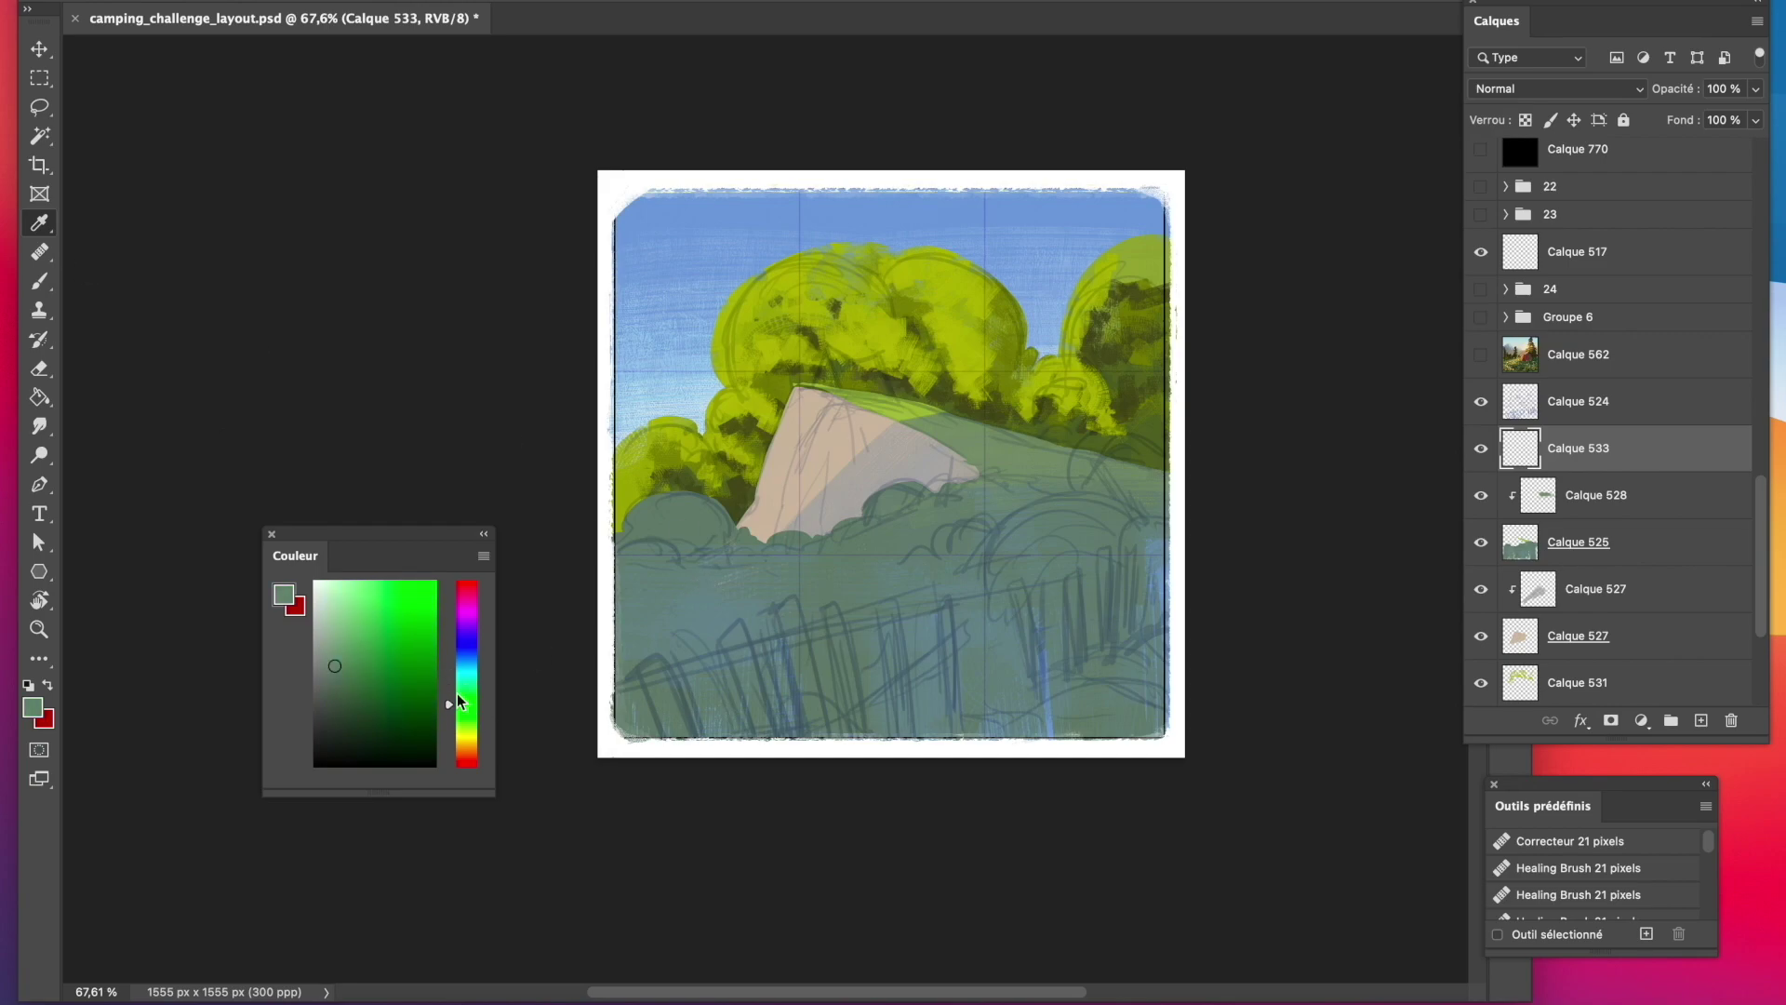
left_click(331, 661)
key("b")
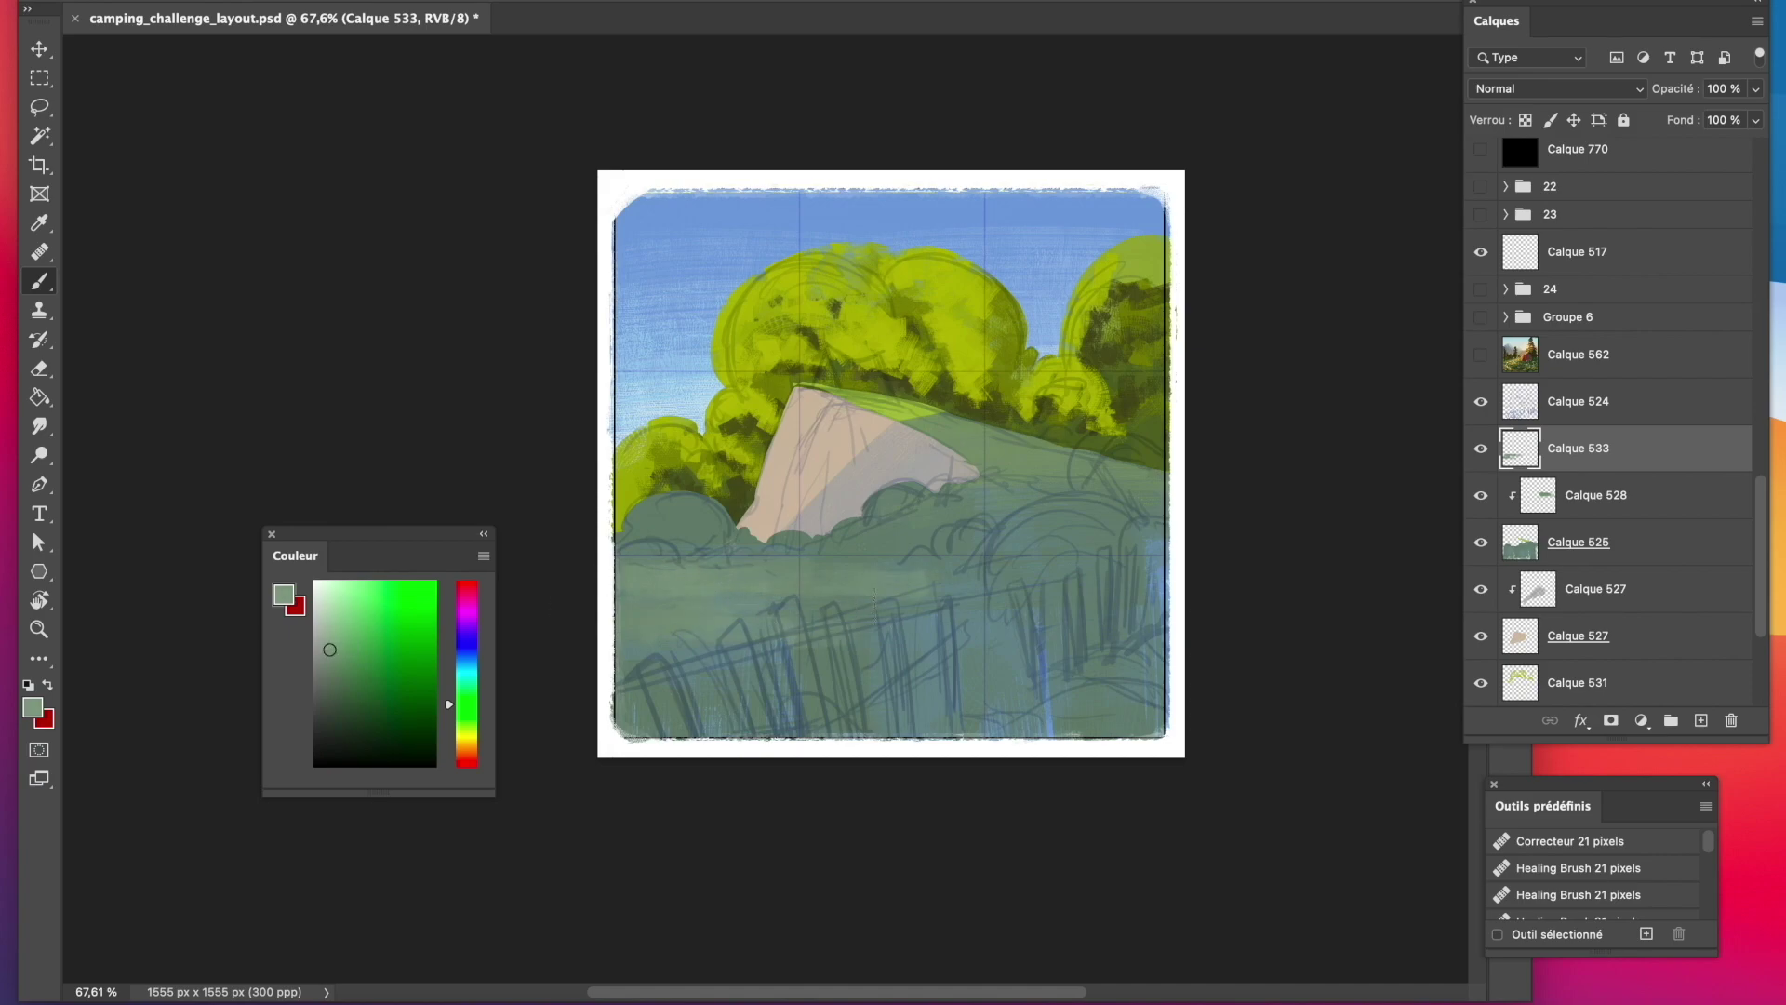
Brush light grey-green strokes across the meadow and the lower slope of the hill.
left_click_drag(874, 605, 958, 592)
left_click(913, 541, "alt")
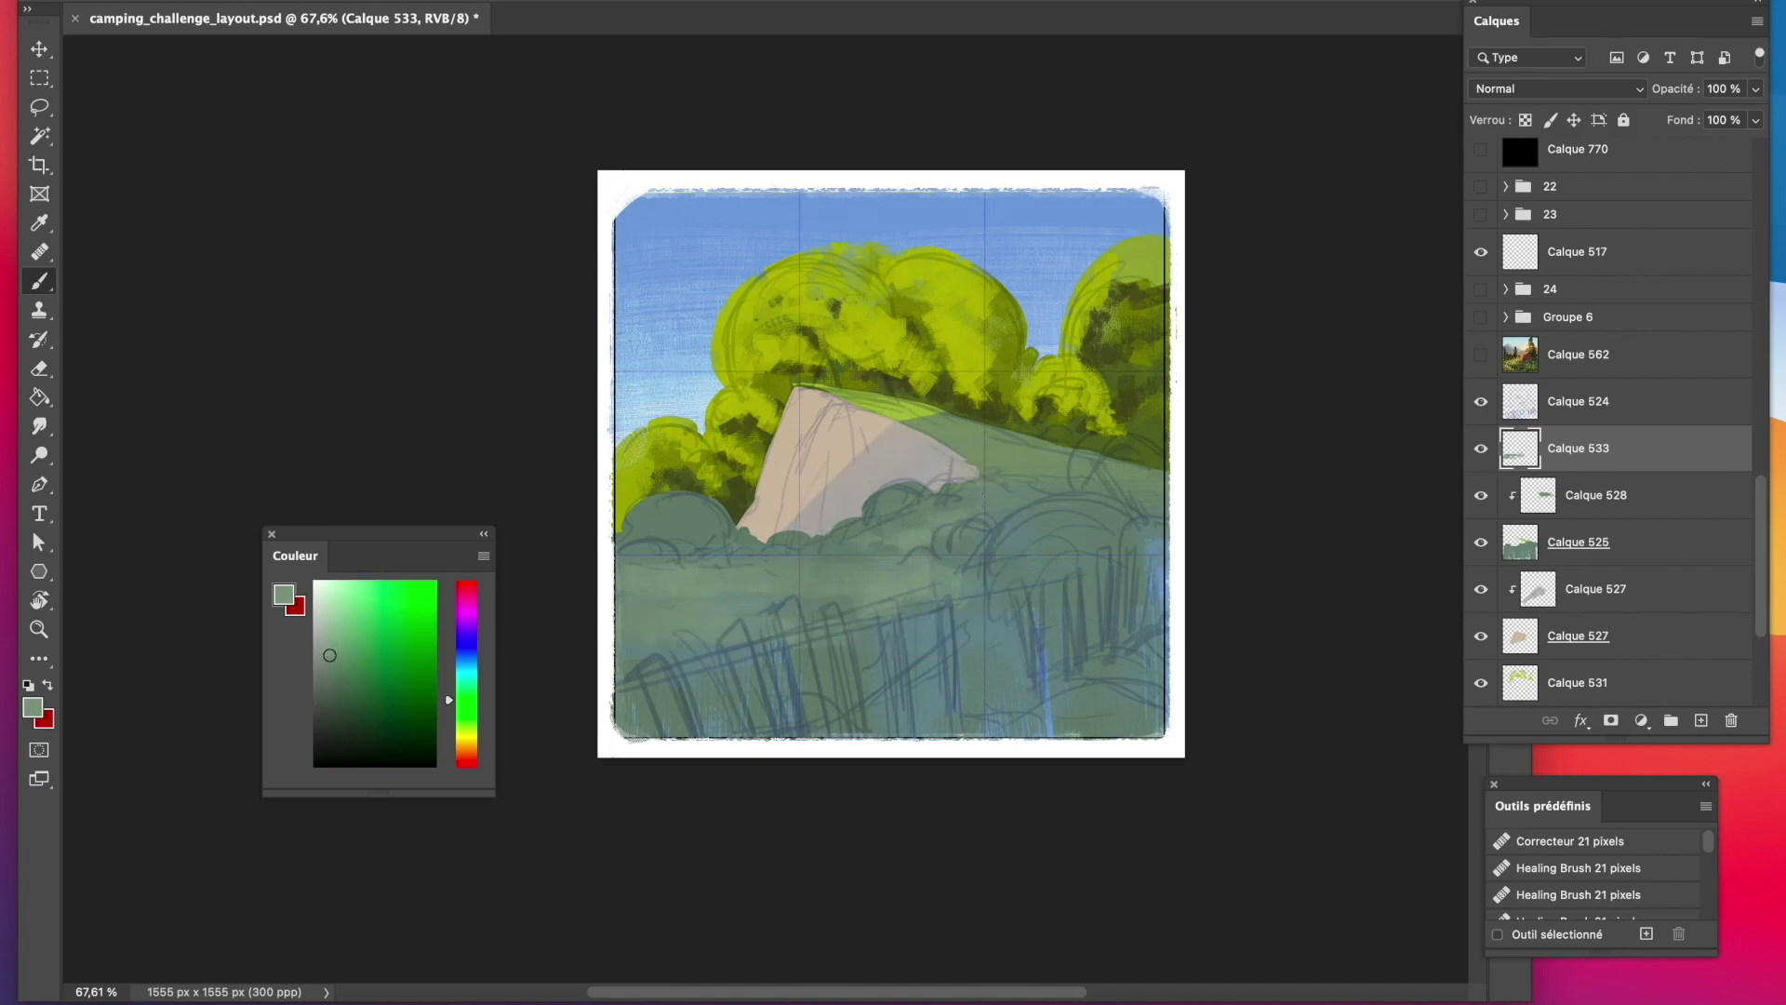
left_click_drag(1037, 507, 1089, 501)
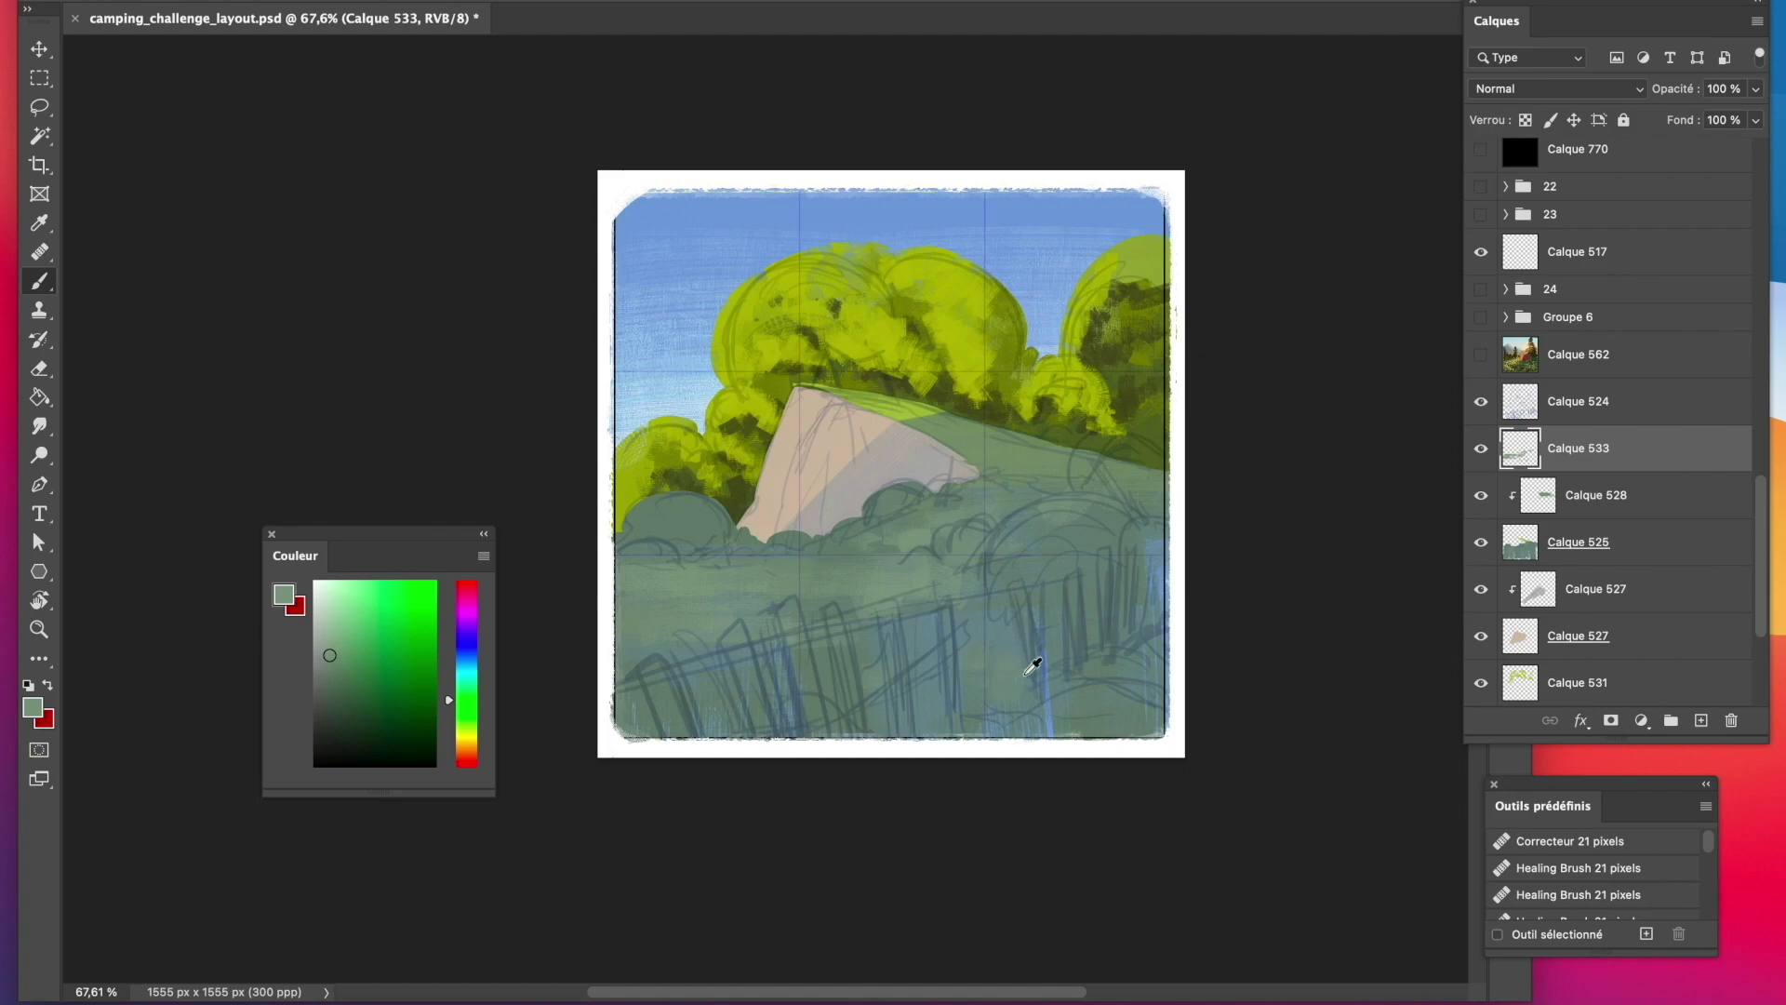
Choose a darker blue-green from the foreground and block in the grass area around the sketched fence.
left_click(1033, 668, "alt")
mouse_move(1013, 674)
left_mouse_down()
mouse_move(987, 707)
mouse_move(1057, 704)
left_mouse_up()
left_click(350, 700)
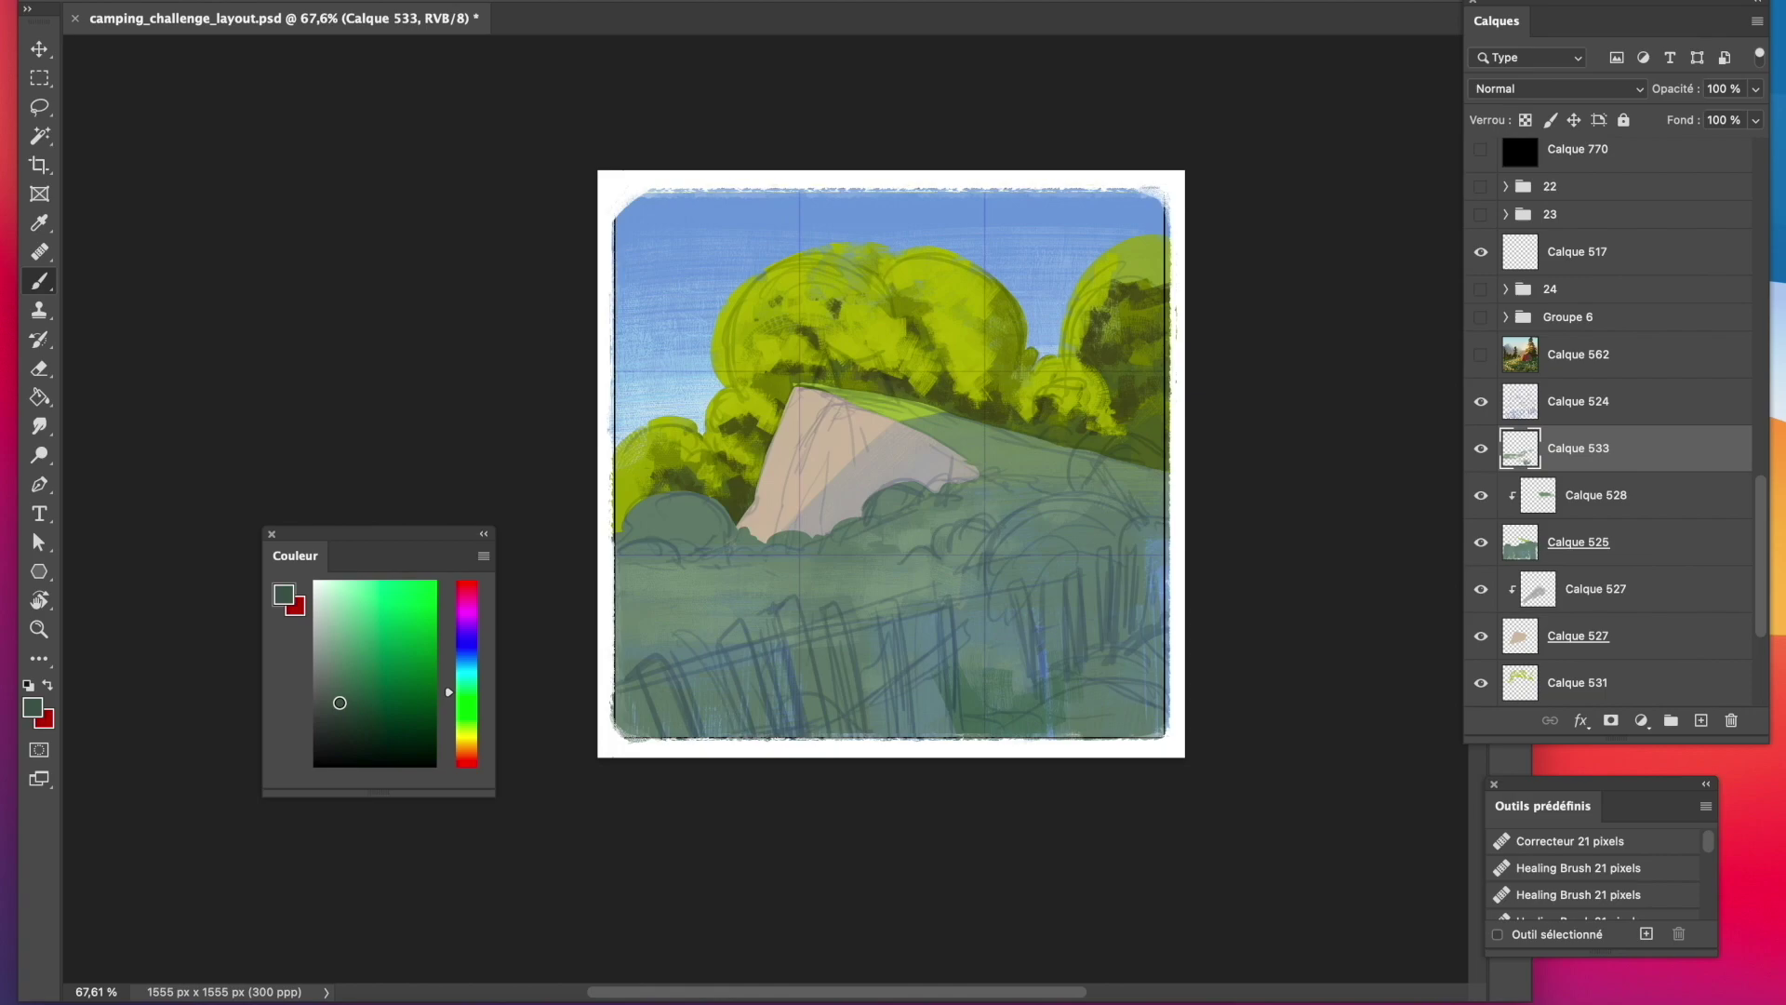
left_click(341, 703)
mouse_move(705, 697)
left_mouse_down()
mouse_move(726, 761)
mouse_move(765, 752)
left_mouse_up()
left_click_drag(819, 674, 902, 721)
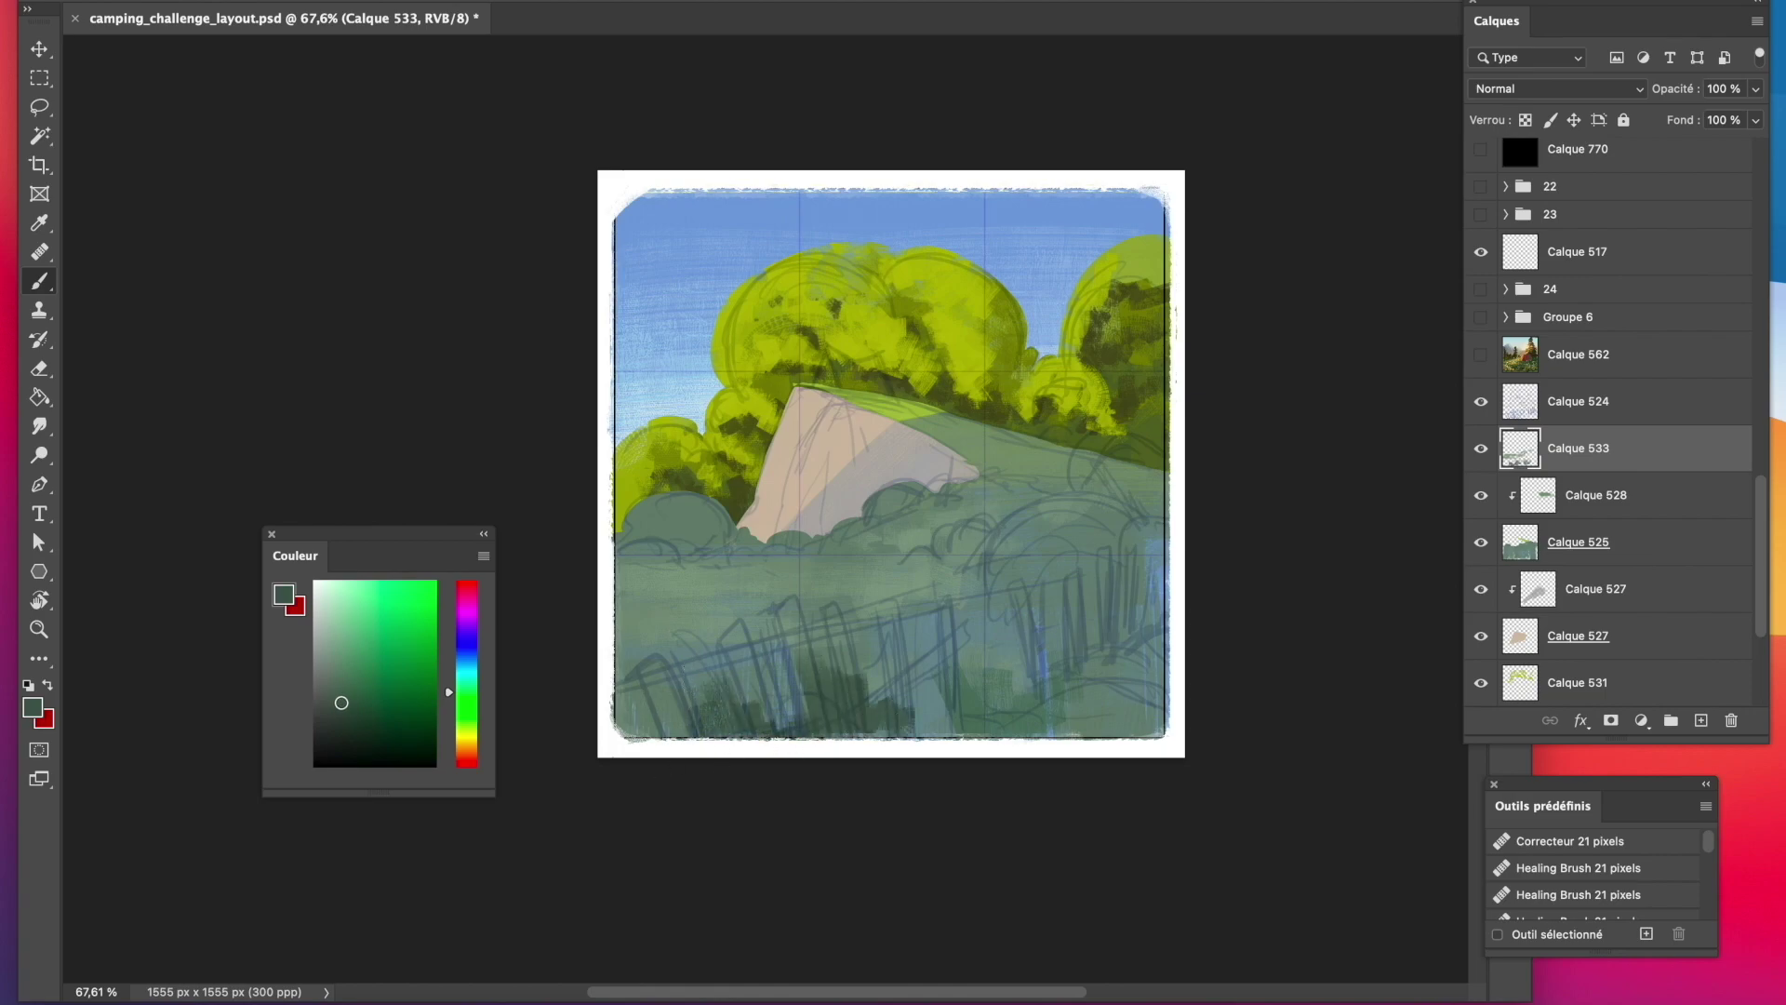
mouse_move(622, 660)
left_mouse_down()
mouse_move(689, 726)
mouse_move(730, 652)
mouse_move(679, 735)
mouse_move(874, 693)
mouse_move(931, 735)
mouse_move(1163, 577)
mouse_move(930, 656)
left_mouse_up()
left_click_drag(930, 656, 1155, 601)
left_click_drag(1155, 601, 1085, 690)
Sample a mid green from the painted grass and blend the dark foreground into the lighter meadow.
left_click(995, 622, "alt")
left_click_drag(941, 651, 1033, 600)
mouse_move(1033, 600)
left_mouse_down()
mouse_move(1015, 633)
mouse_move(1178, 656)
mouse_move(822, 688)
mouse_move(774, 651)
mouse_move(622, 677)
left_mouse_up()
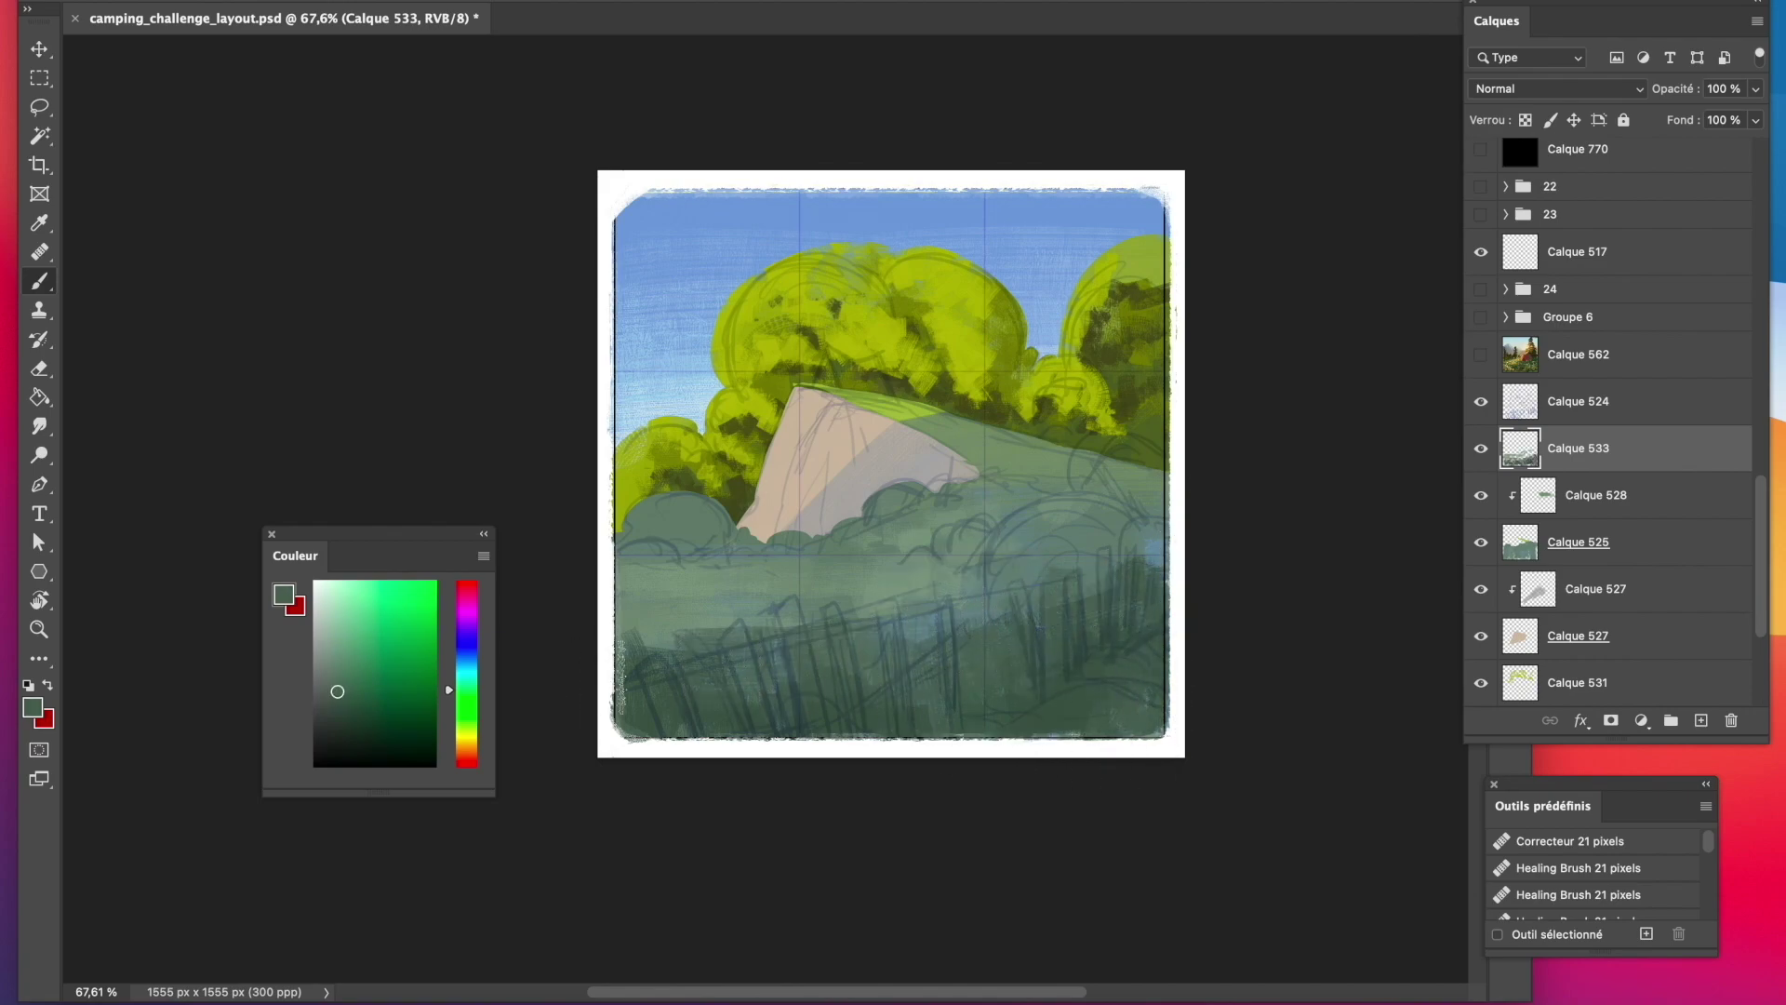
left_click_drag(954, 616, 1030, 597)
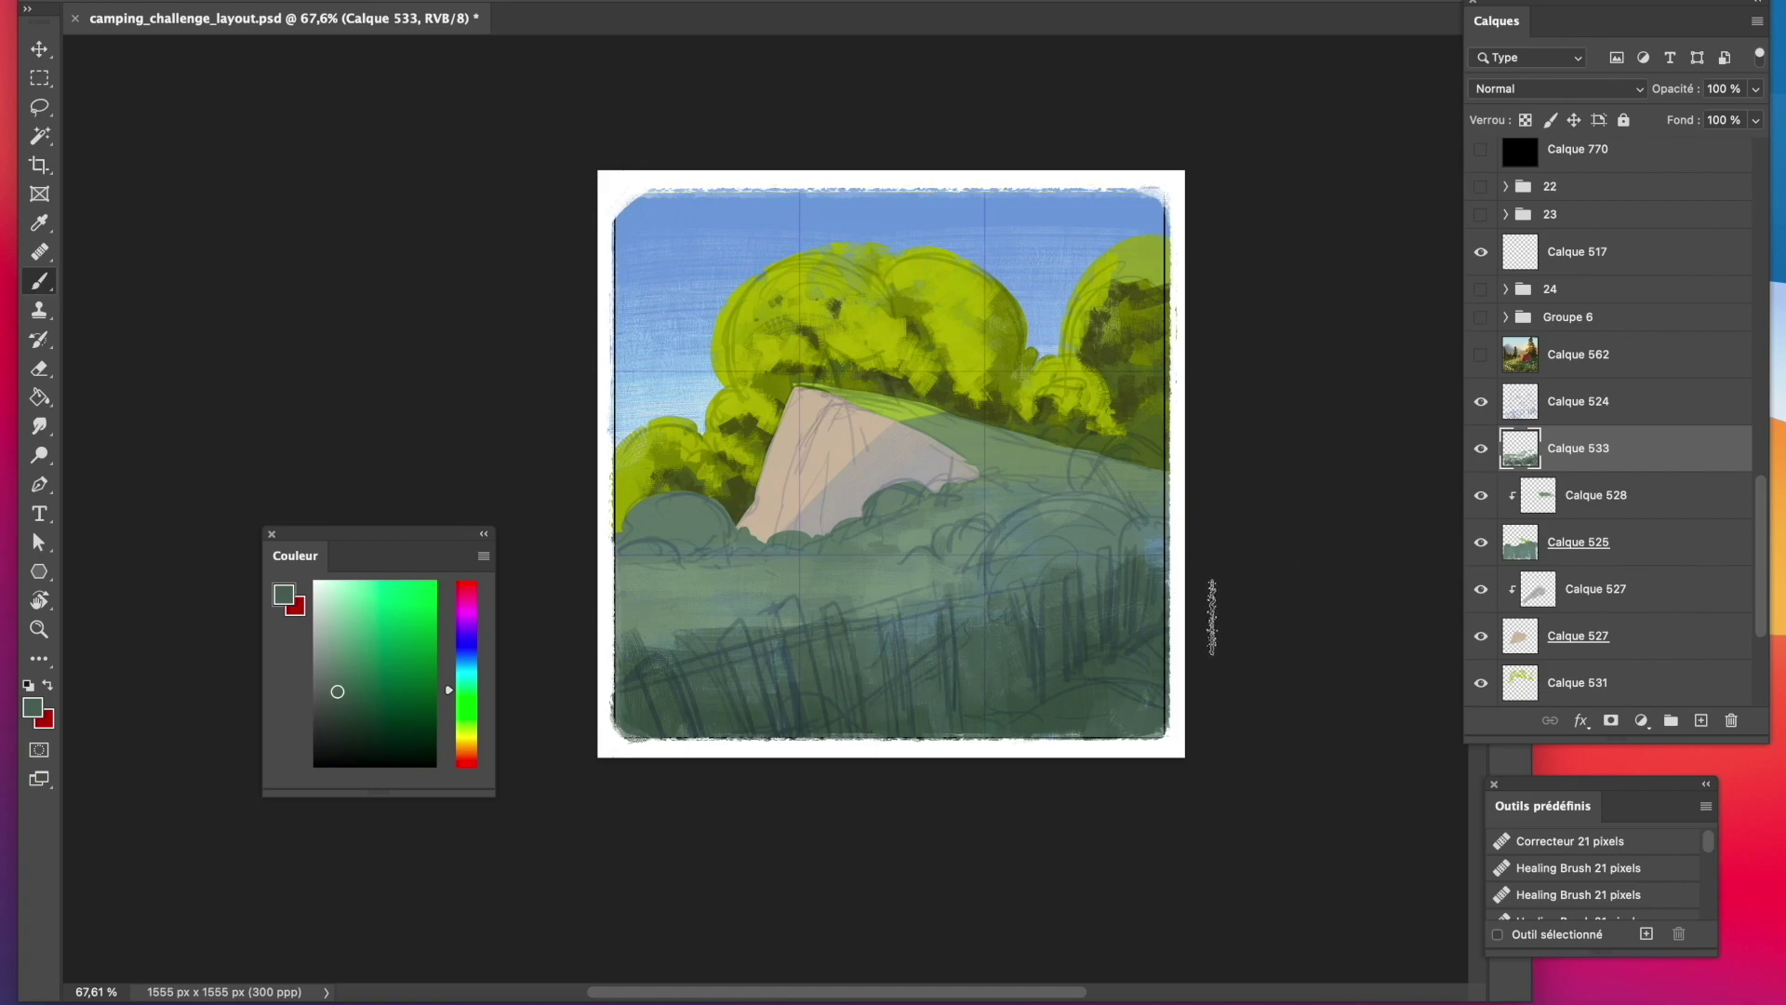
left_click_drag(677, 642, 590, 689)
Choose a deeper, more saturated green and paint foliage on the bushes at the foot of the cliff.
left_click(345, 703)
left_click(470, 686)
mouse_move(620, 535)
left_mouse_down()
mouse_move(655, 512)
mouse_move(673, 548)
mouse_move(687, 497)
left_mouse_up()
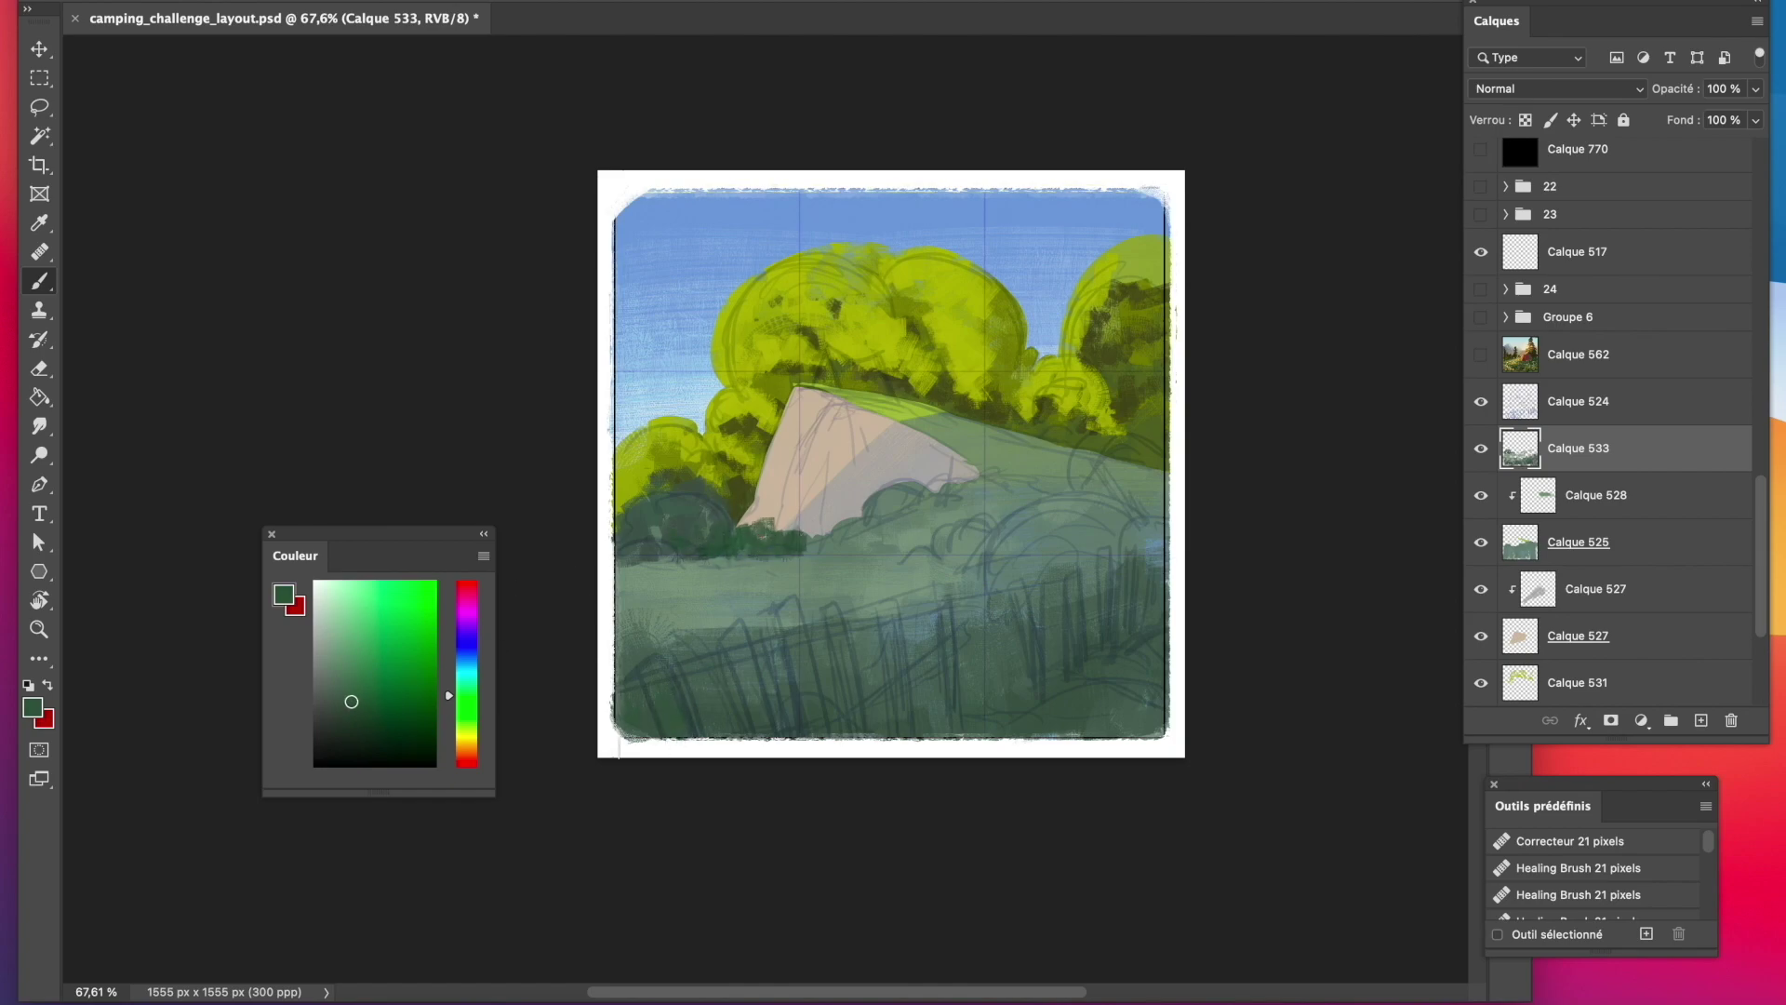
Deepen the foreground grass and the large bush on the right with very dark green, adding lighter green dabs to the bush.
left_click(355, 722)
left_click_drag(662, 726, 657, 737)
mouse_move(675, 676)
left_mouse_down()
mouse_move(722, 693)
mouse_move(759, 742)
mouse_move(813, 725)
mouse_move(792, 692)
mouse_move(828, 640)
mouse_move(872, 727)
mouse_move(911, 733)
mouse_move(1002, 685)
mouse_move(932, 708)
mouse_move(1019, 704)
left_mouse_up()
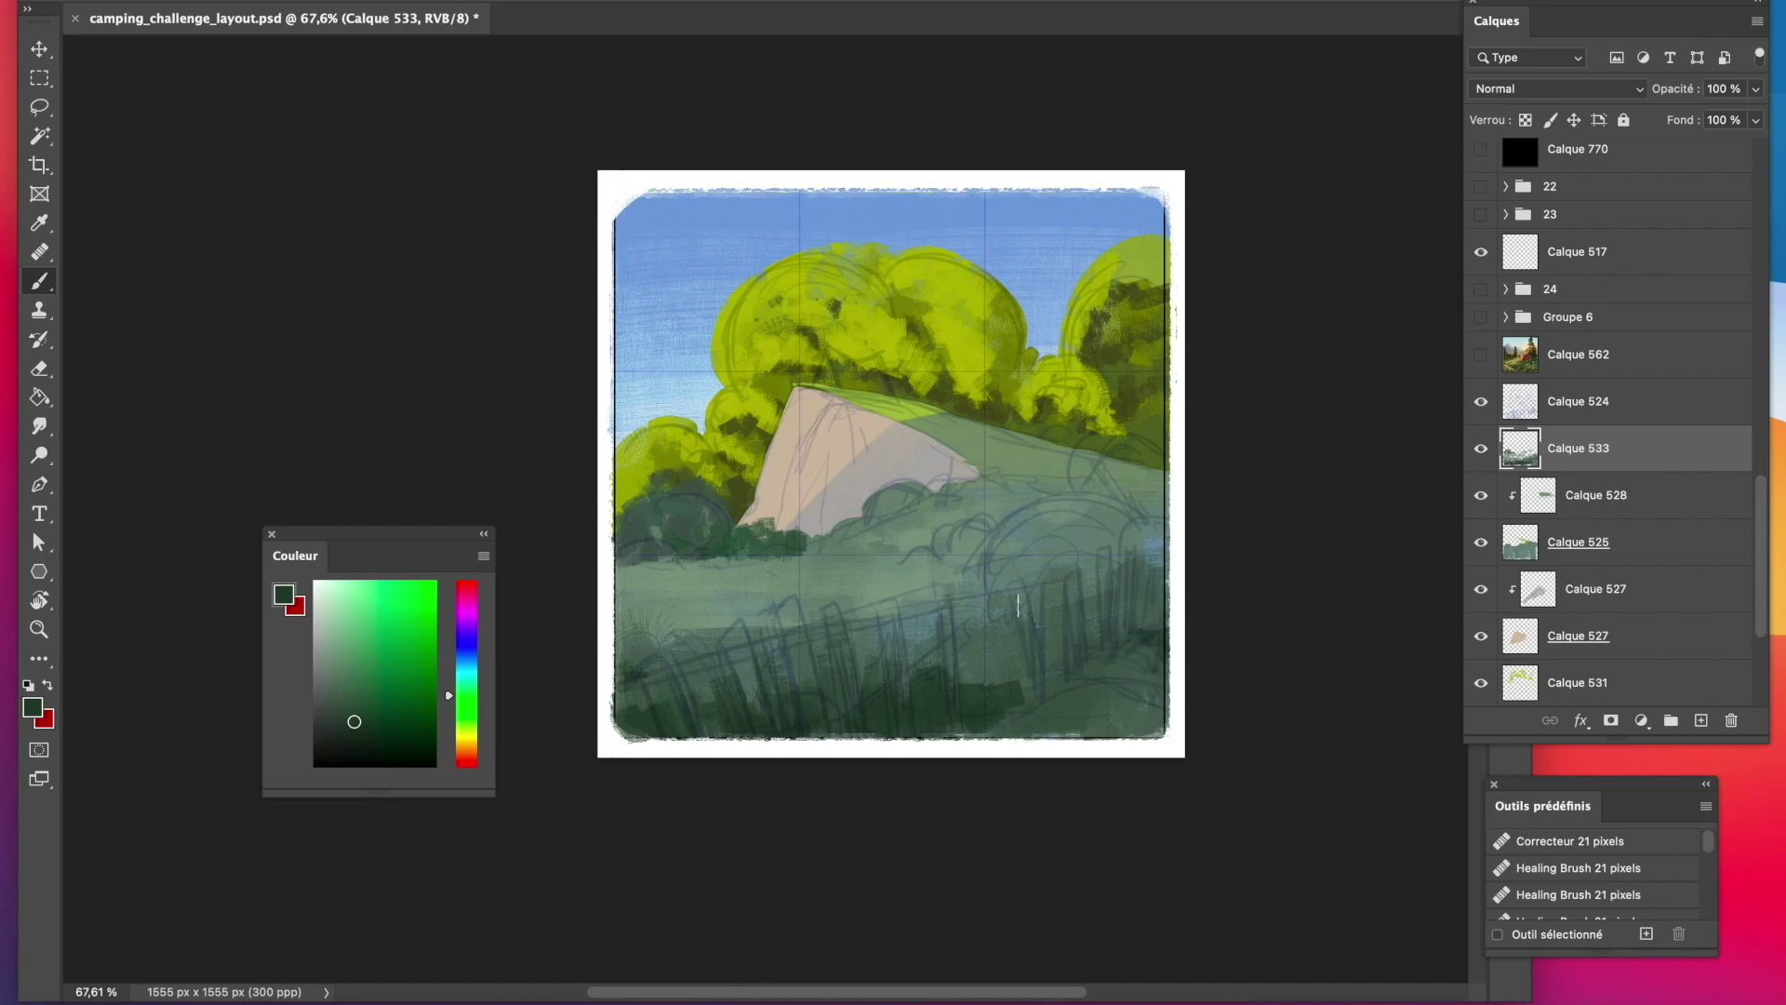
mouse_move(1018, 604)
left_mouse_down()
mouse_move(994, 566)
mouse_move(998, 601)
mouse_move(1053, 626)
mouse_move(1148, 593)
mouse_move(988, 586)
mouse_move(1056, 651)
left_mouse_up()
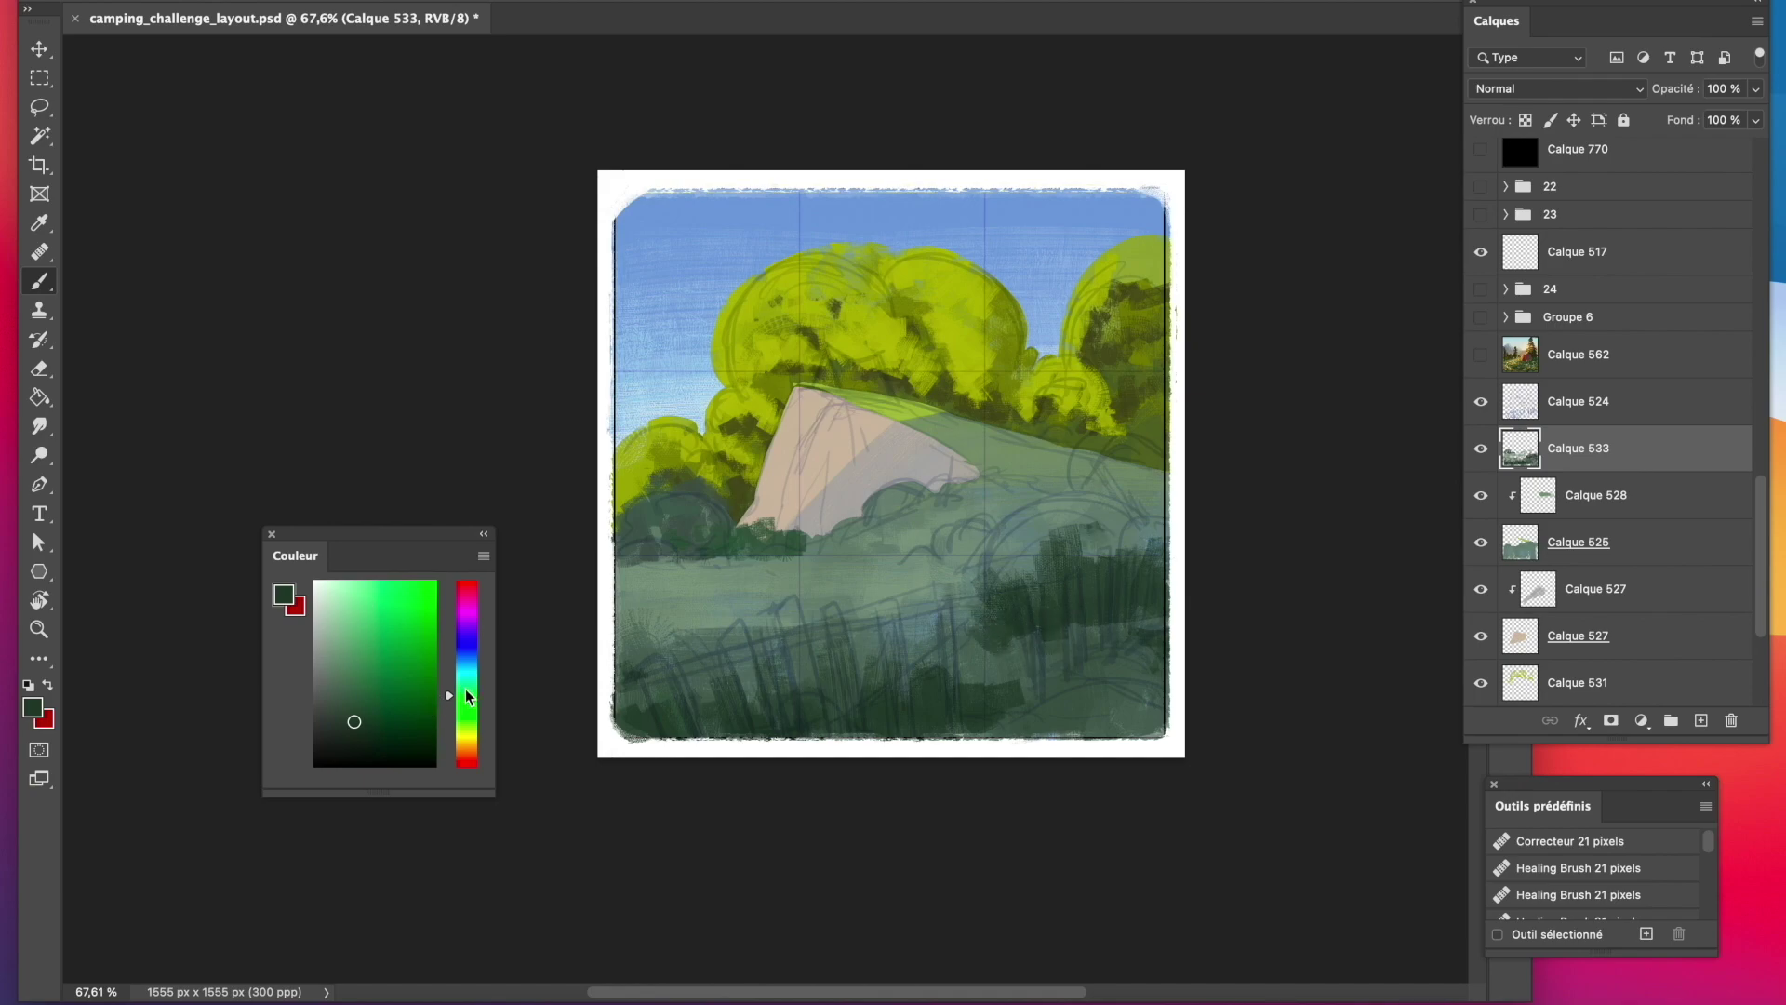
left_click_drag(994, 569, 1024, 544)
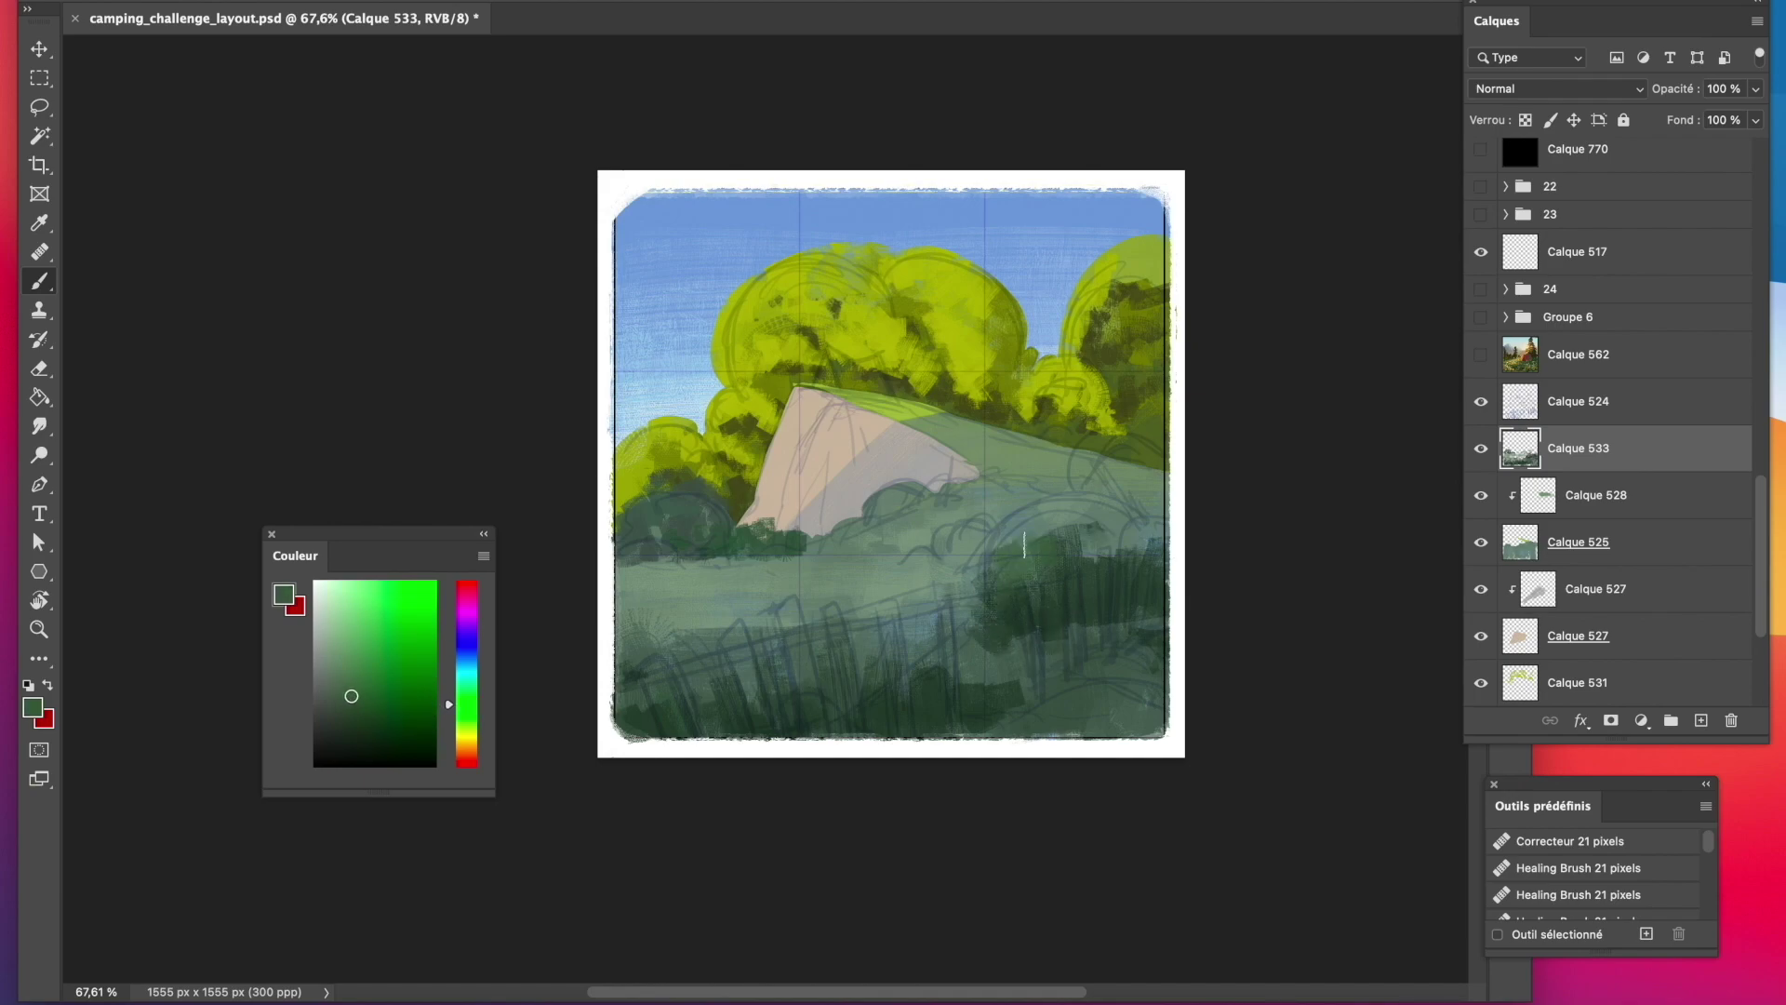
Add a layer, lasso leaf-shaped clusters over the large right bush and paint them medium green.
key("l")
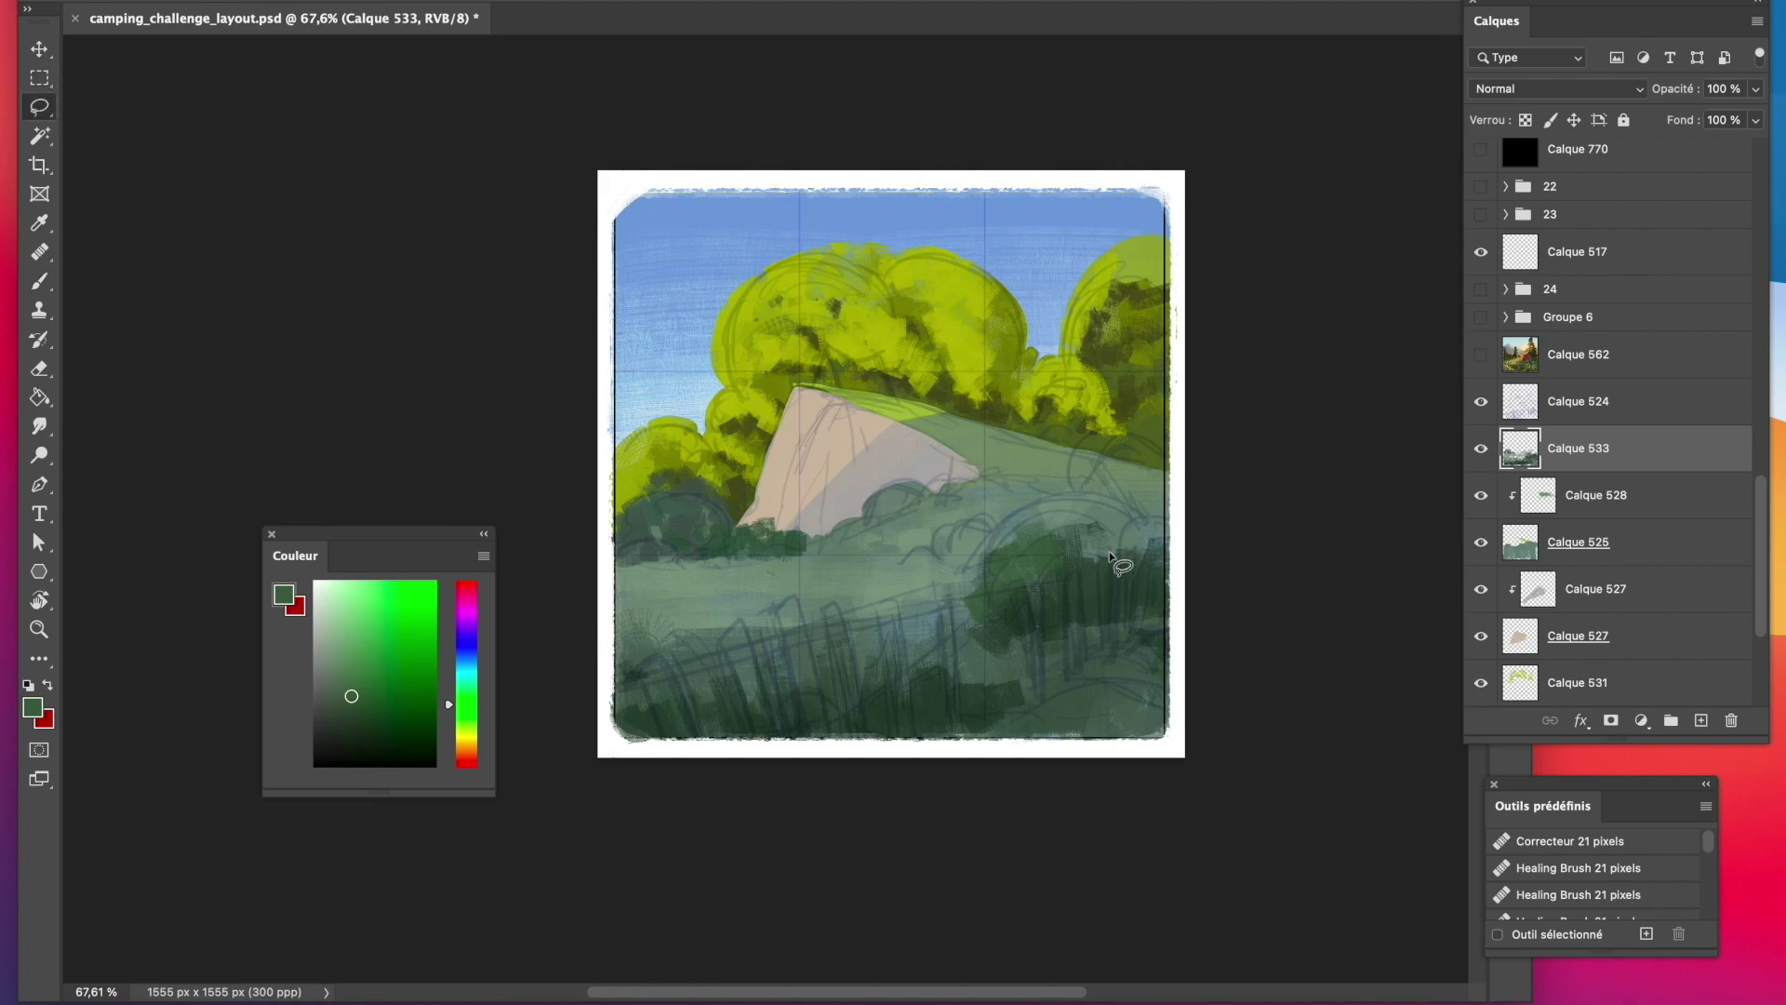
left_click(1702, 721)
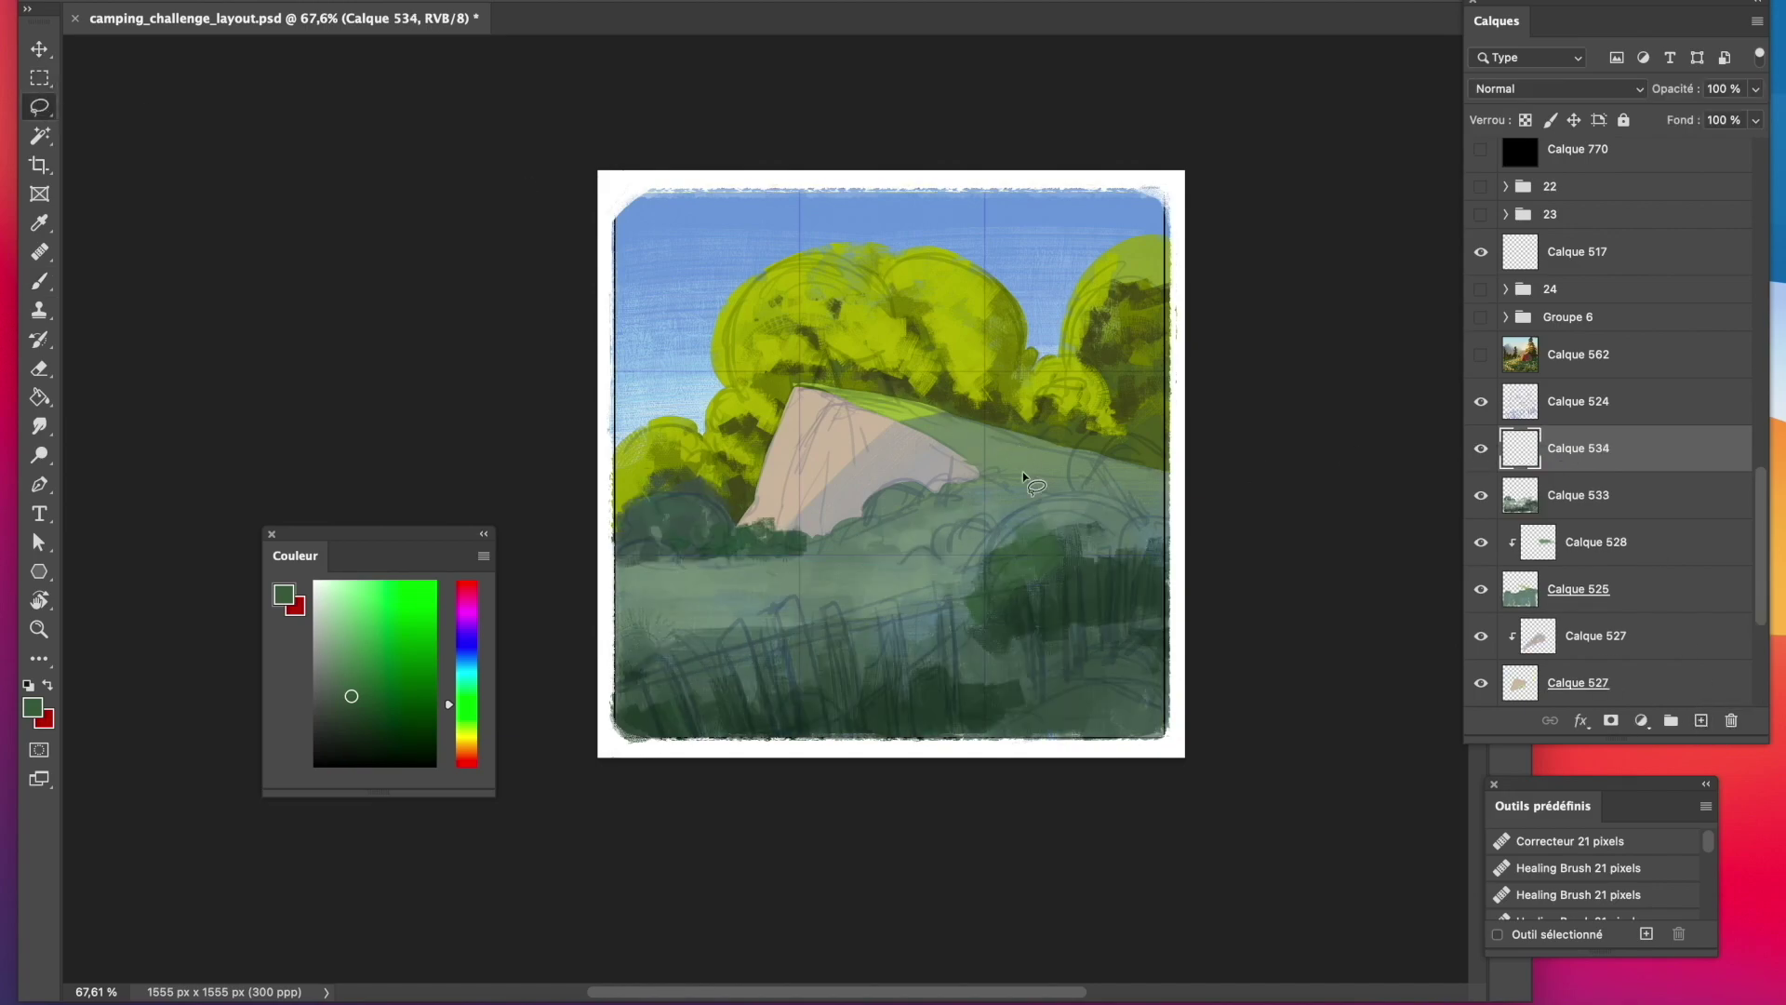
mouse_move(1030, 524)
left_mouse_down()
mouse_move(981, 582)
mouse_move(1116, 486)
mouse_move(1137, 502)
mouse_move(1087, 515)
left_mouse_up()
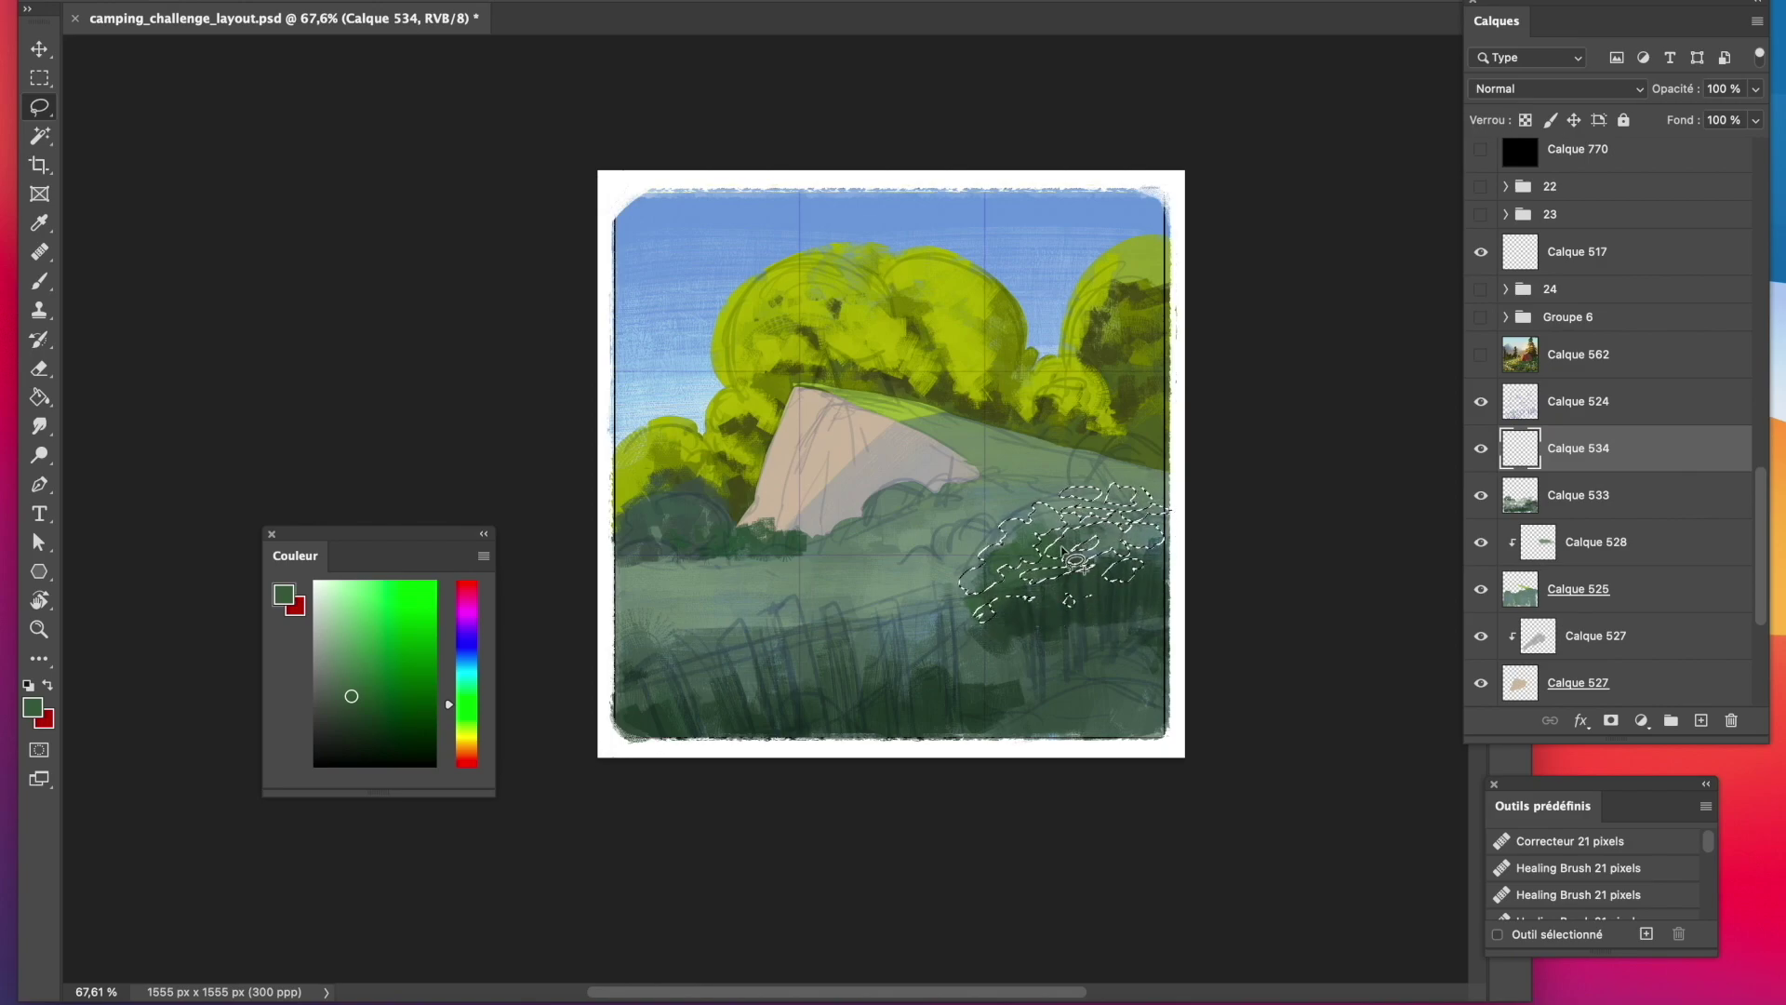
key("b")
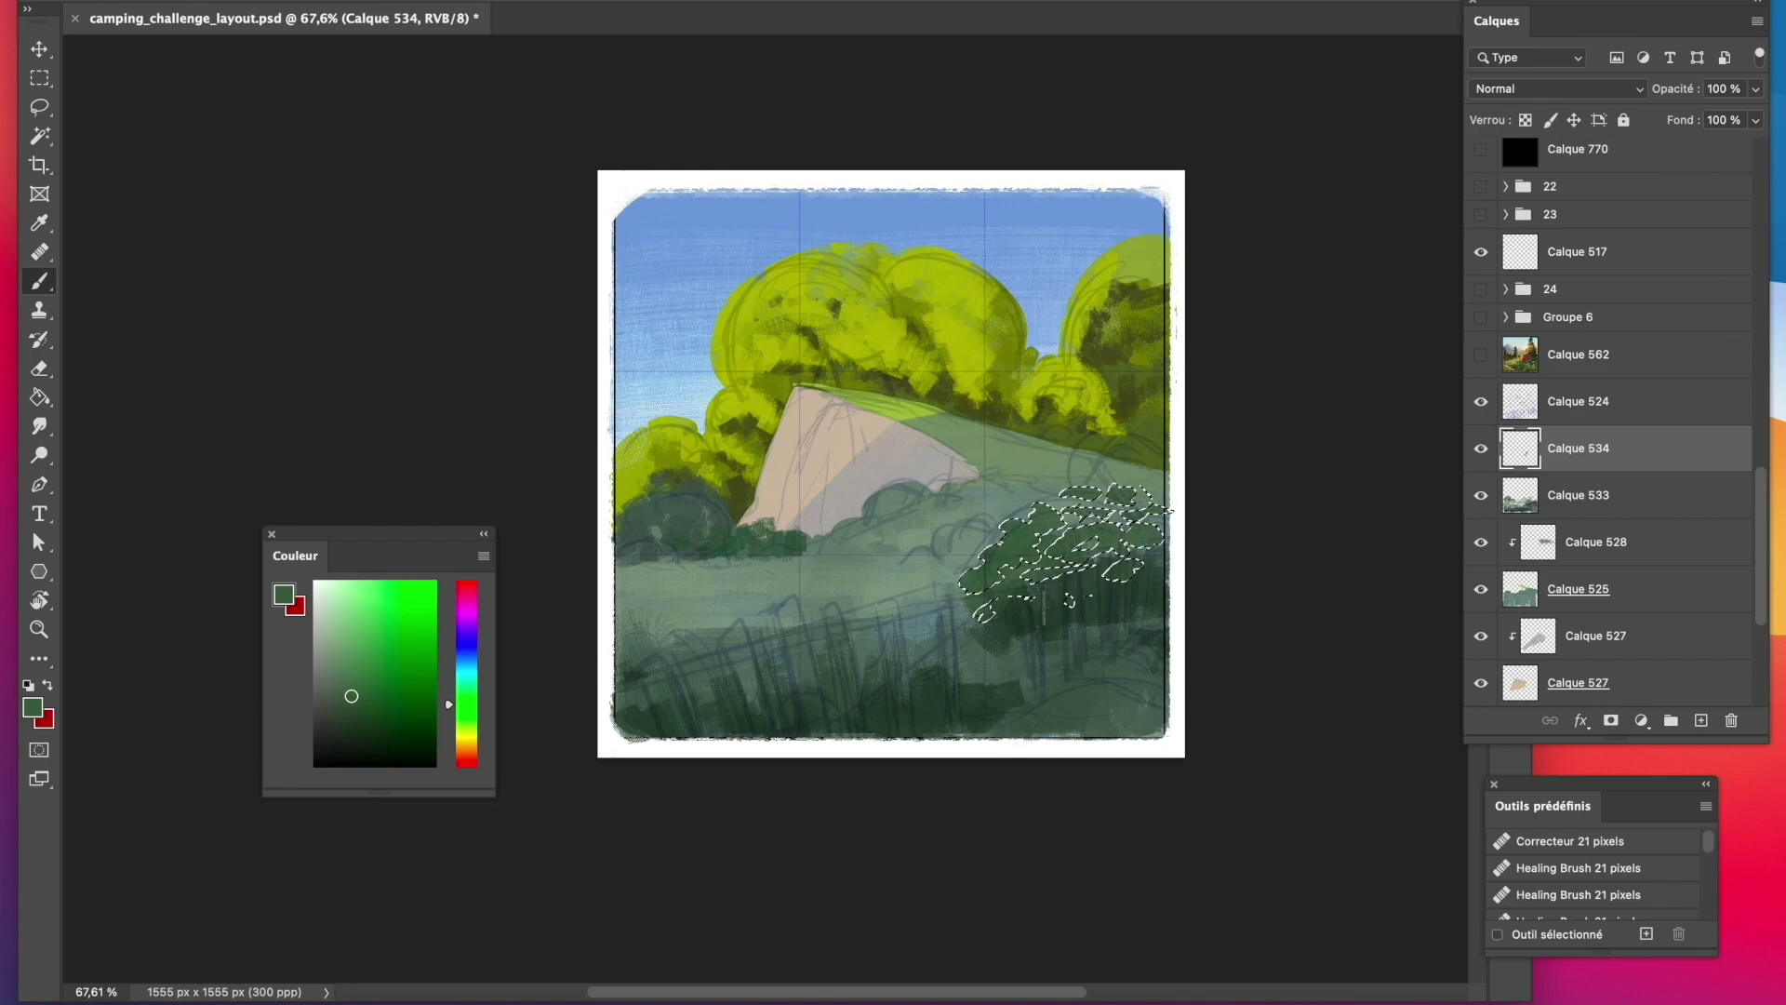
Add a layer beneath the leaf clusters and invert the selection to paint the bush areas around them.
left_click(1638, 484)
left_click(1701, 721)
key("shift+super+i")
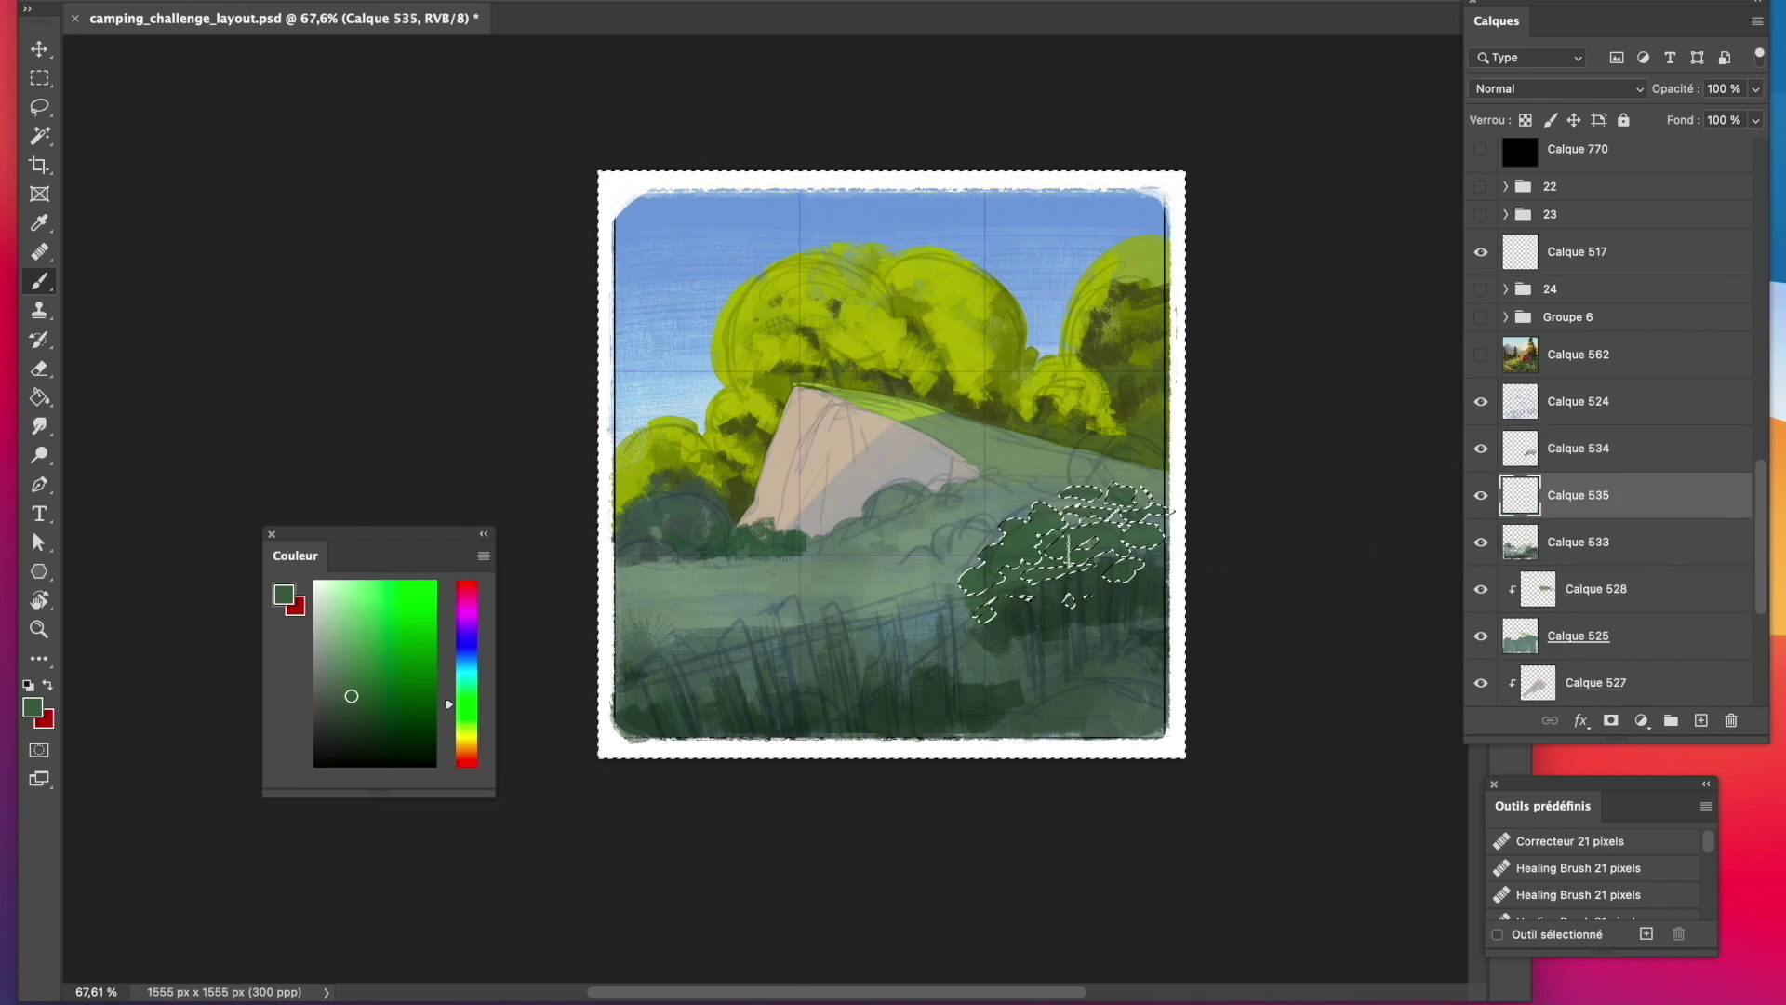
Add a layer above the leaf clusters and paint lighter, yellower green highlights on the right bush's leaves.
left_click(1636, 450)
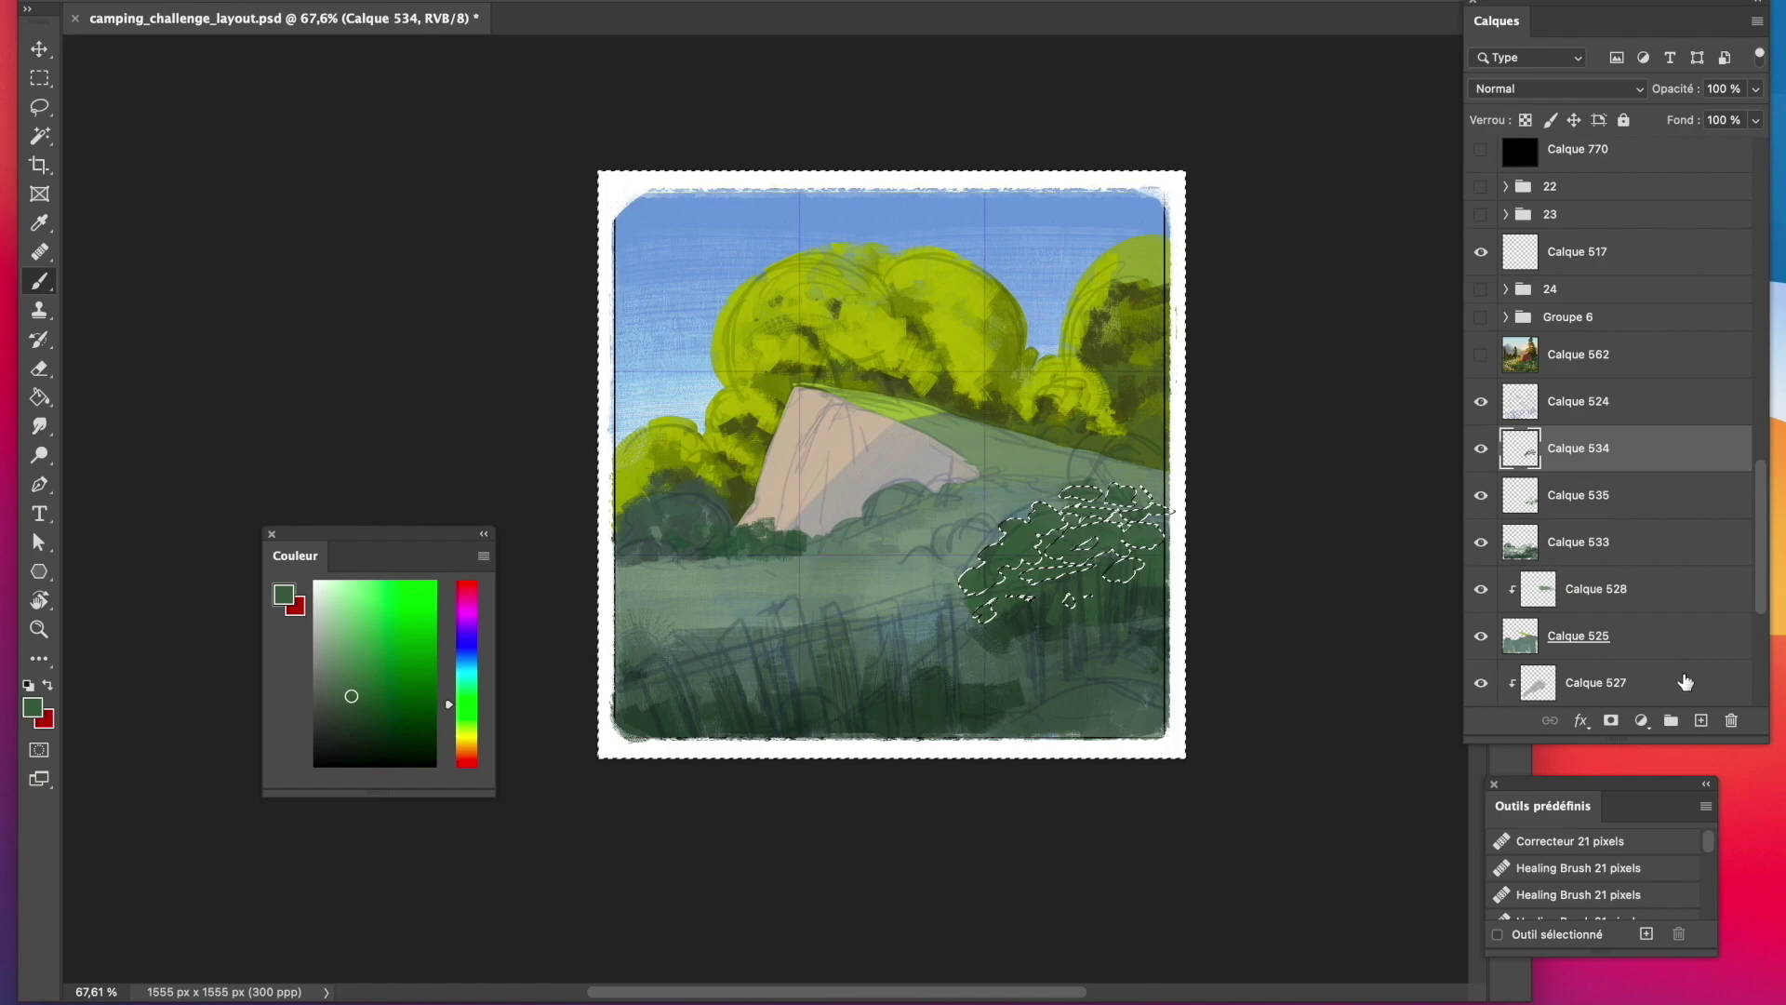
left_click(1701, 721)
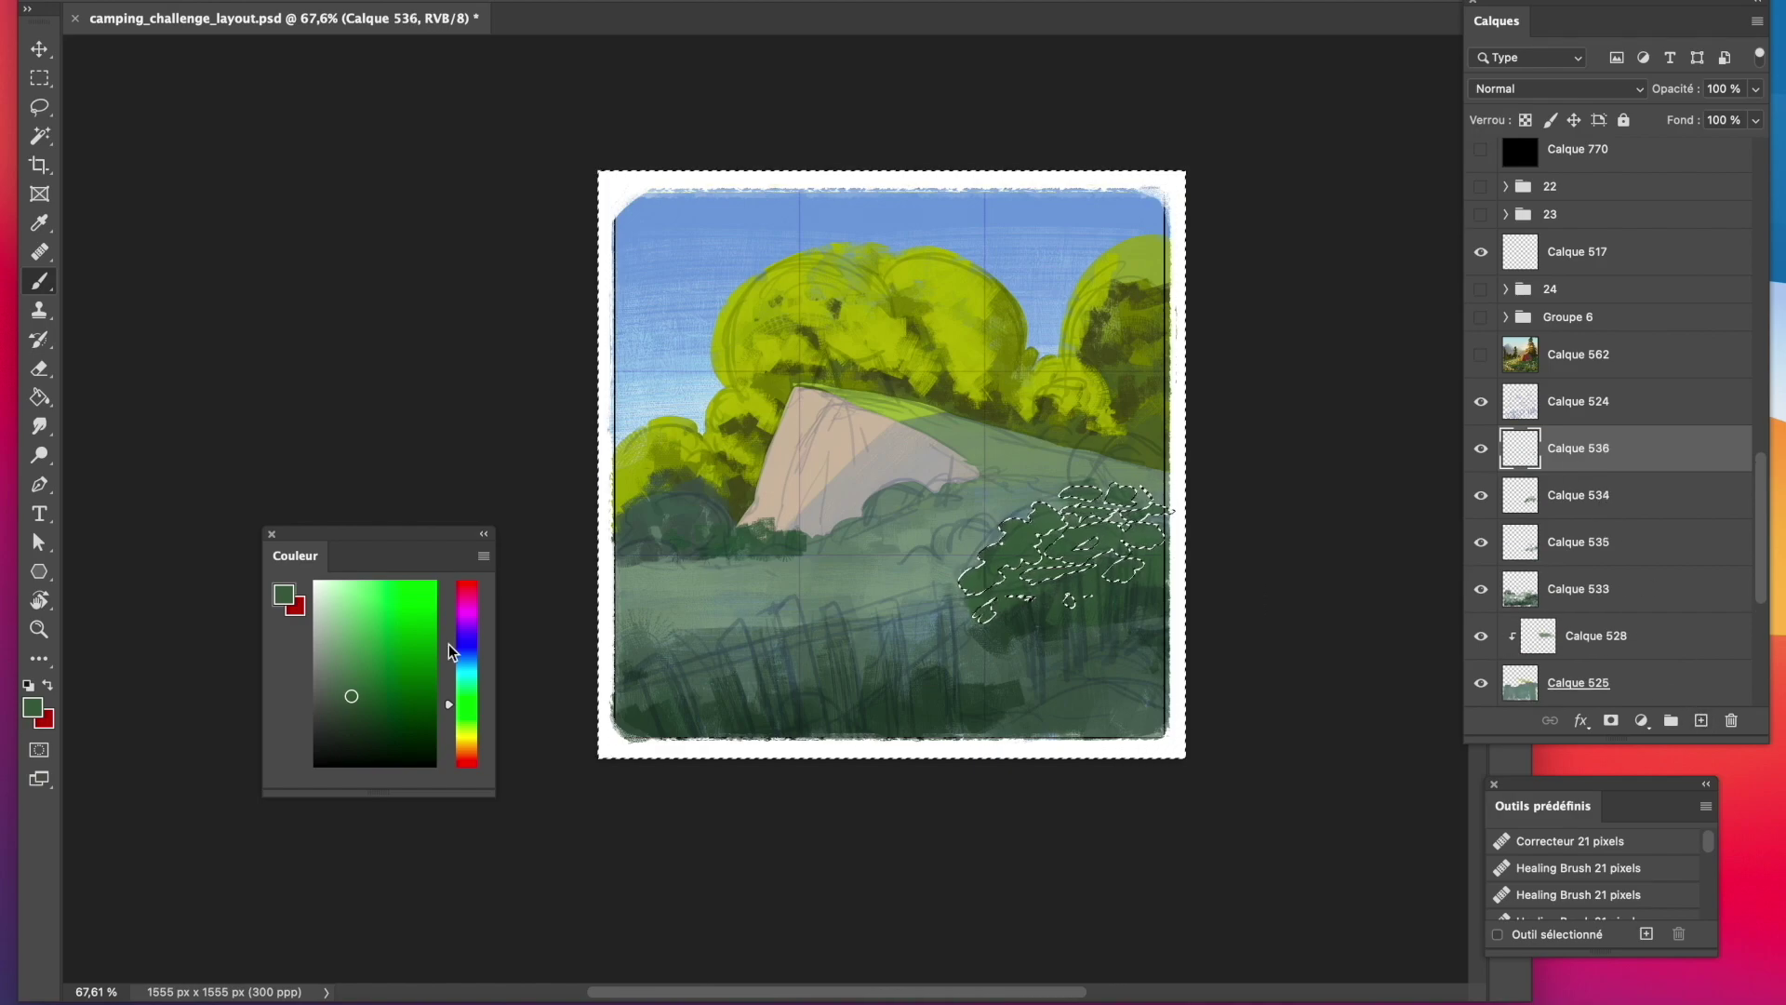
left_click(463, 713)
left_click(357, 686)
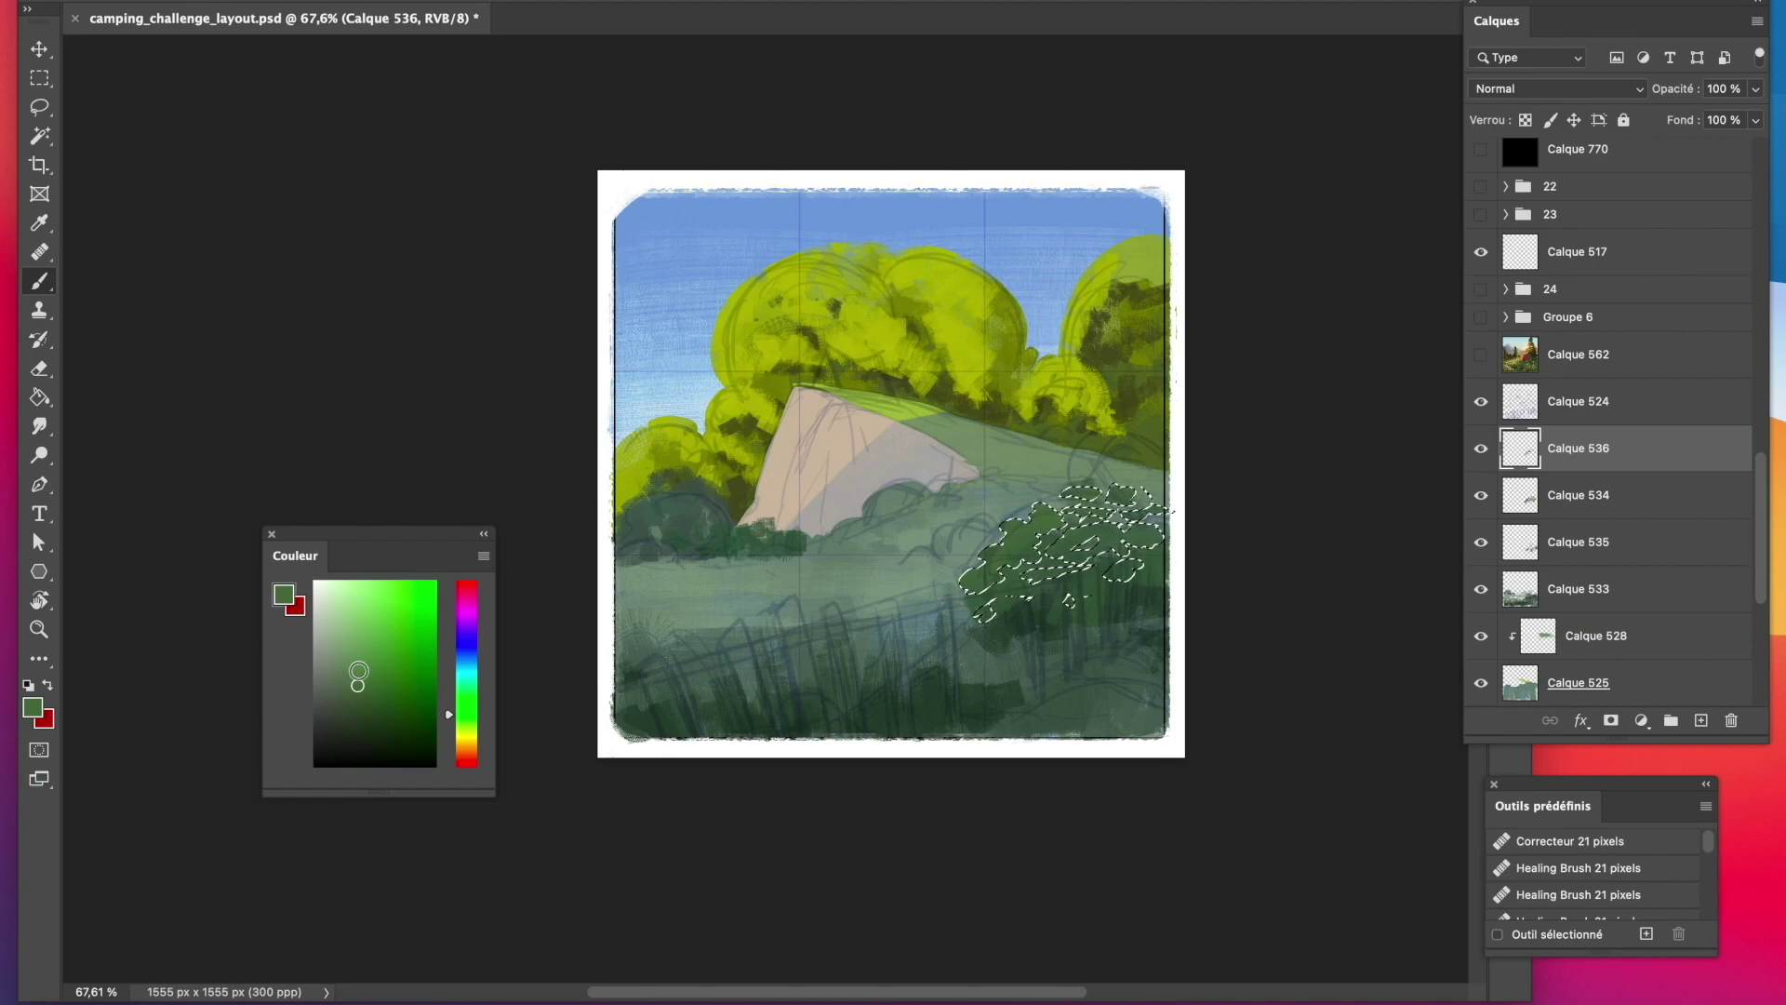
left_click(357, 671)
left_click(469, 718)
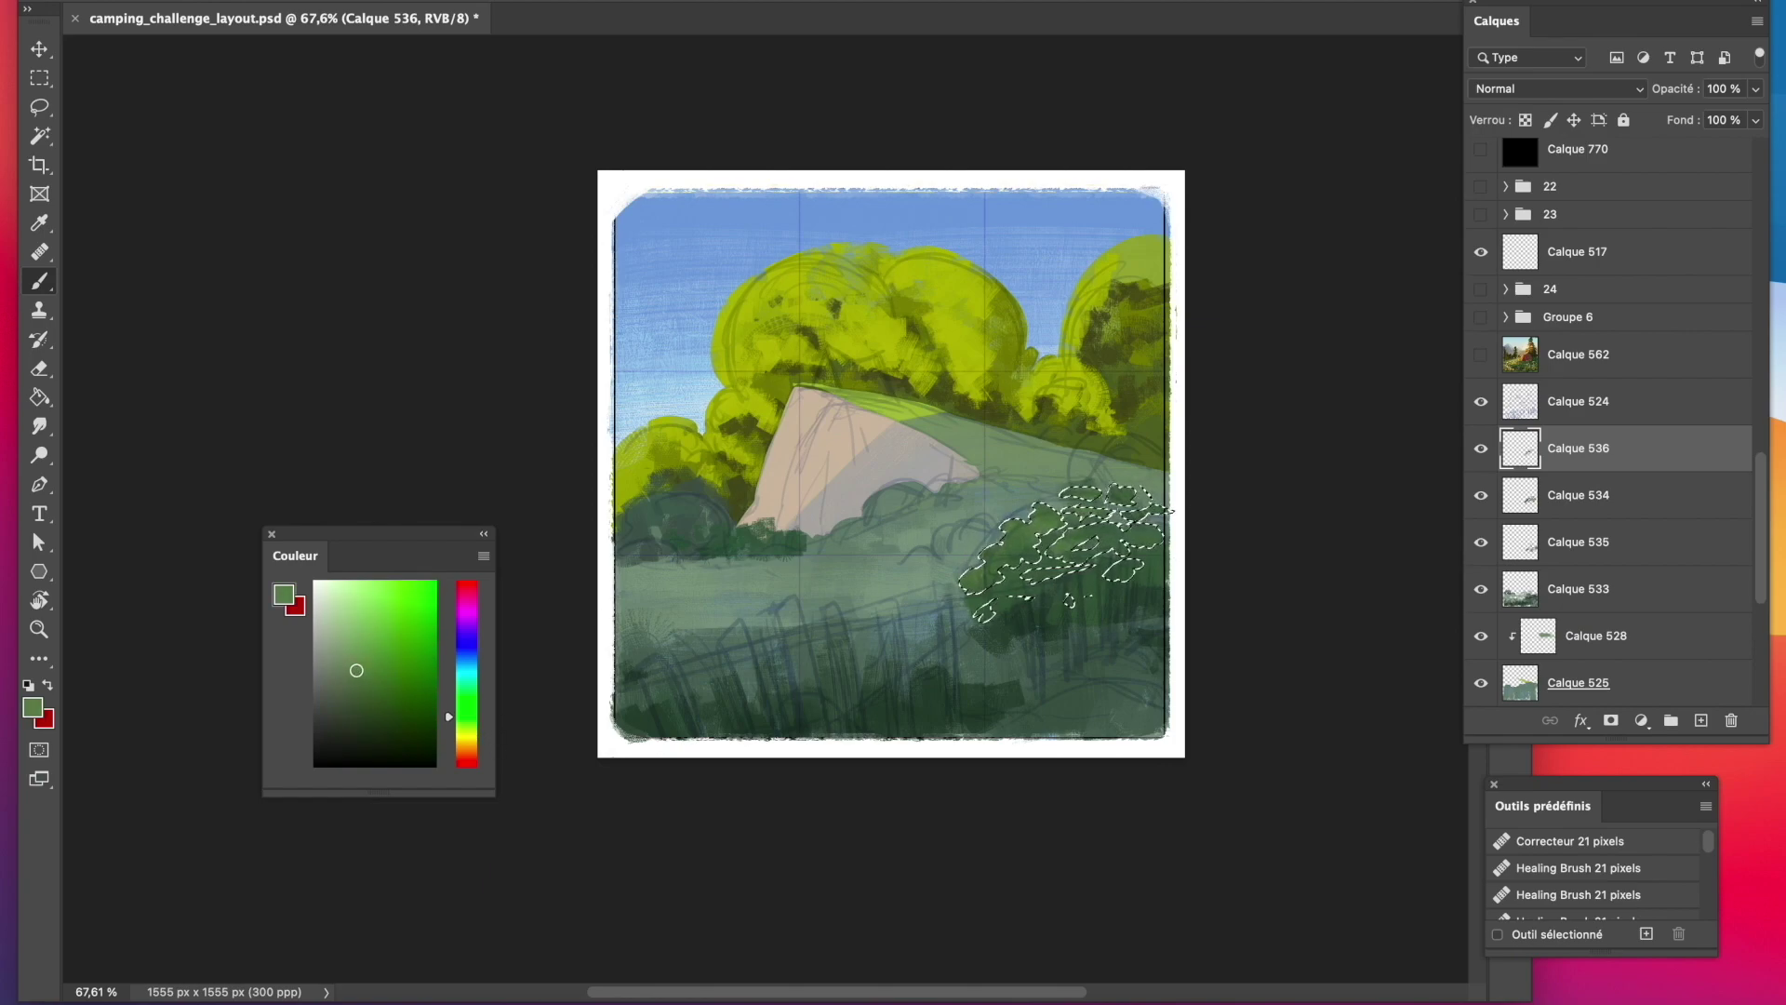
key("m")
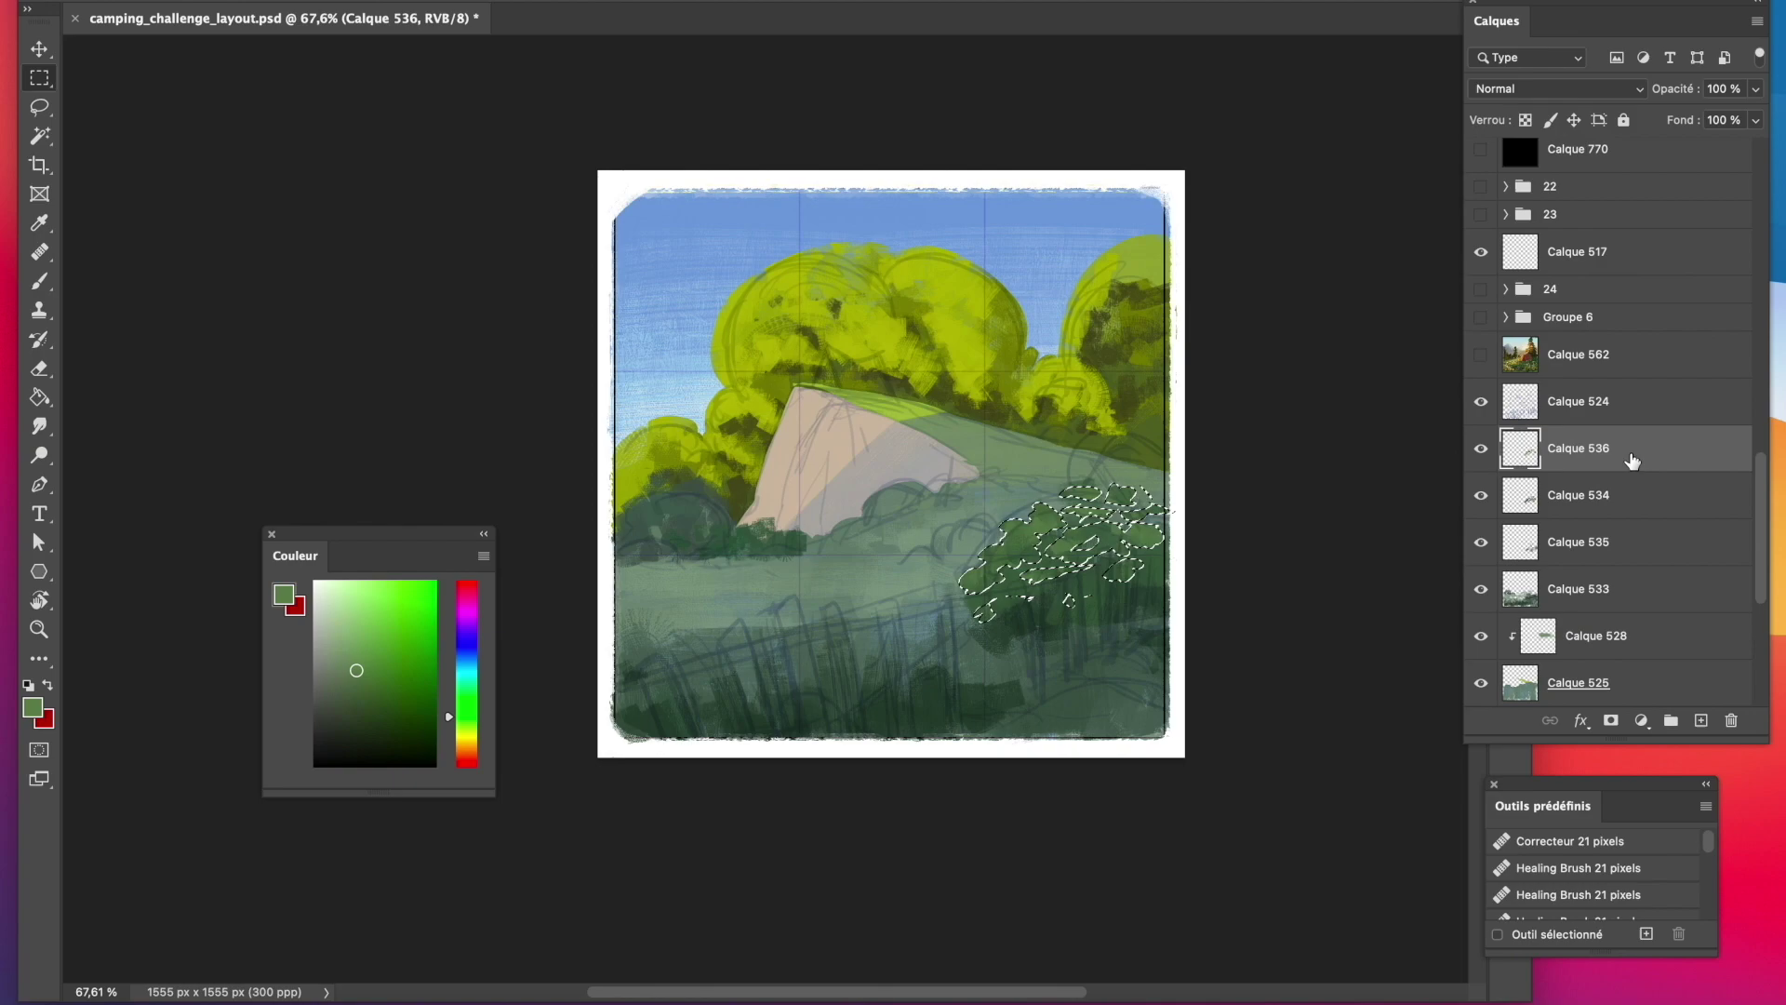
Add a layer below the leaf highlights, paint very dark green shadows between the leaf clusters, and clear the selection.
key("super+shift+alt+n")
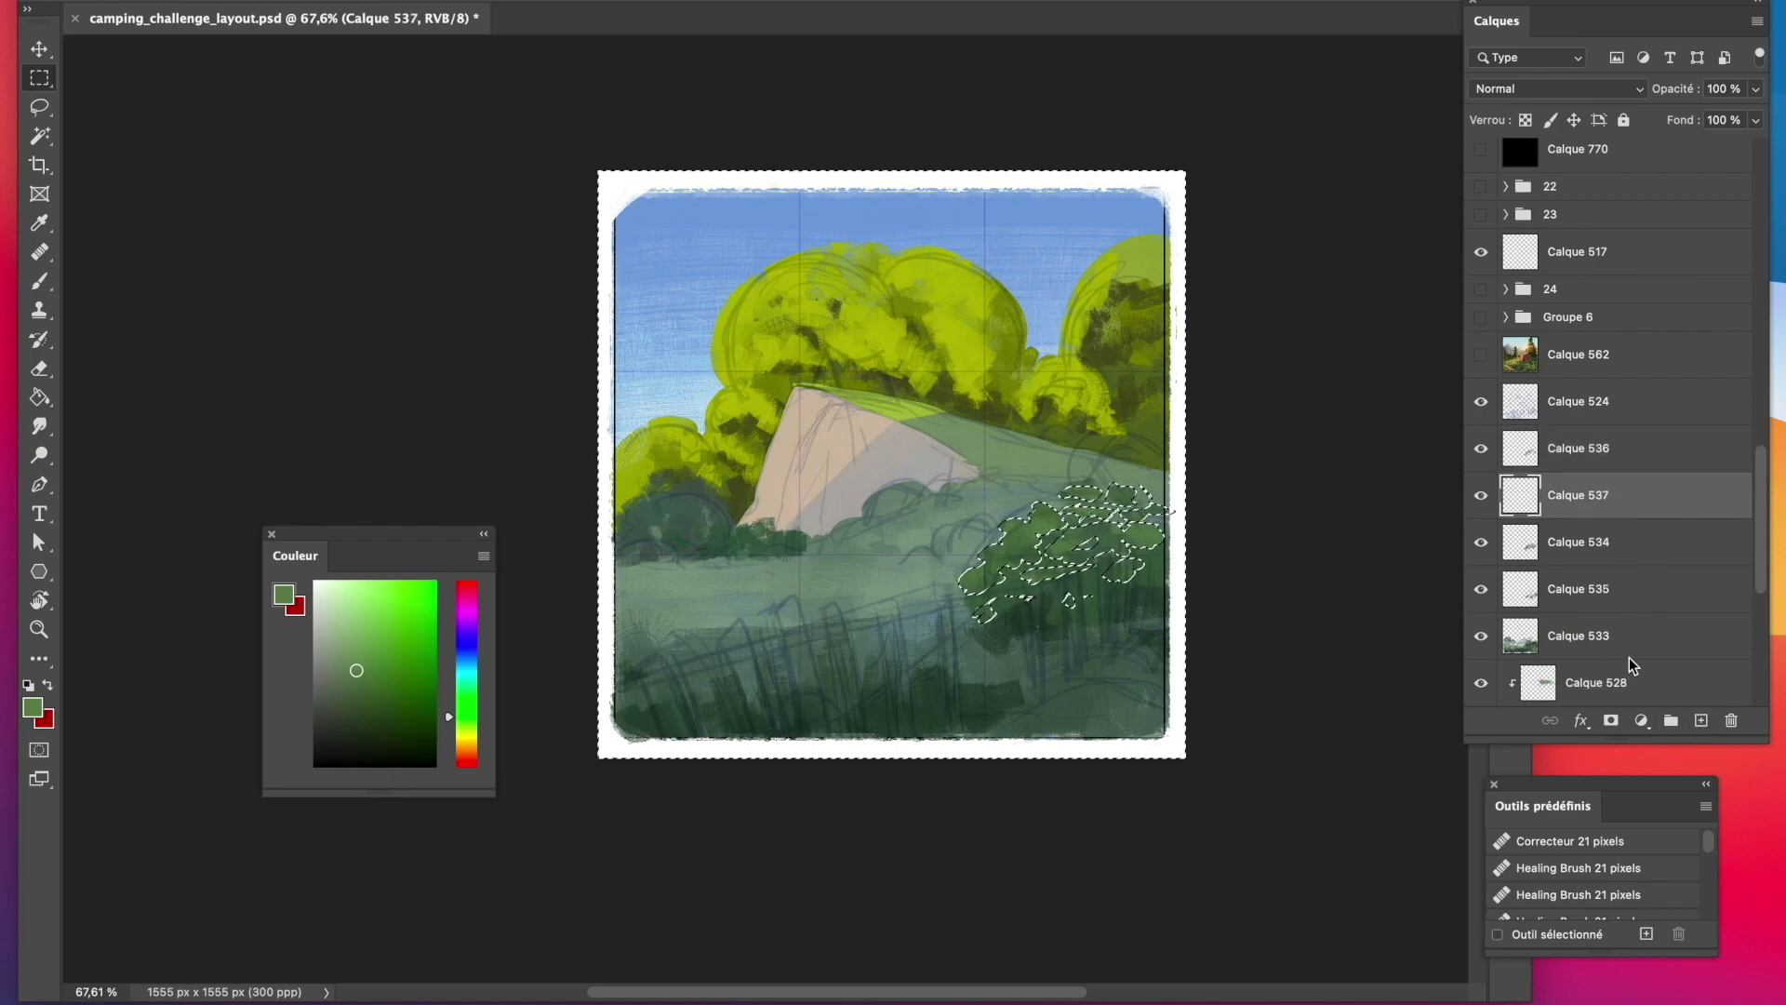
left_click(351, 719)
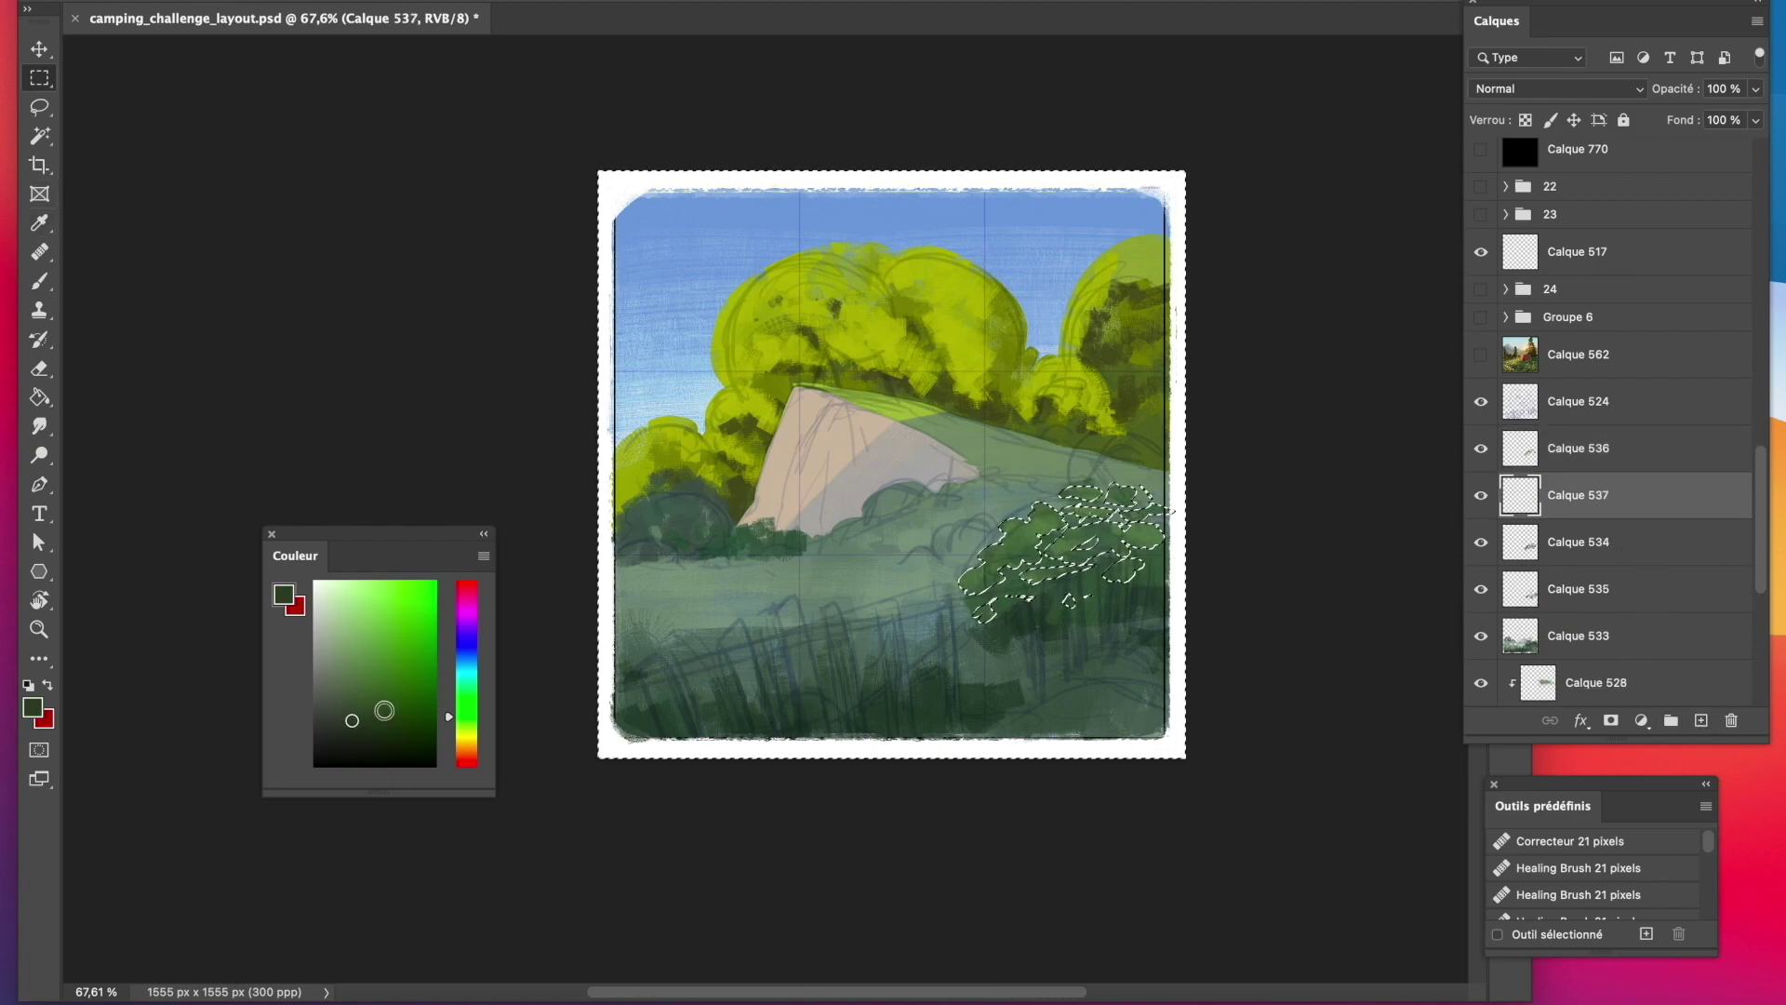
key("b")
mouse_move(1075, 575)
left_mouse_down()
mouse_move(1035, 592)
mouse_move(1043, 555)
left_mouse_up()
left_click(366, 740)
left_click(396, 727)
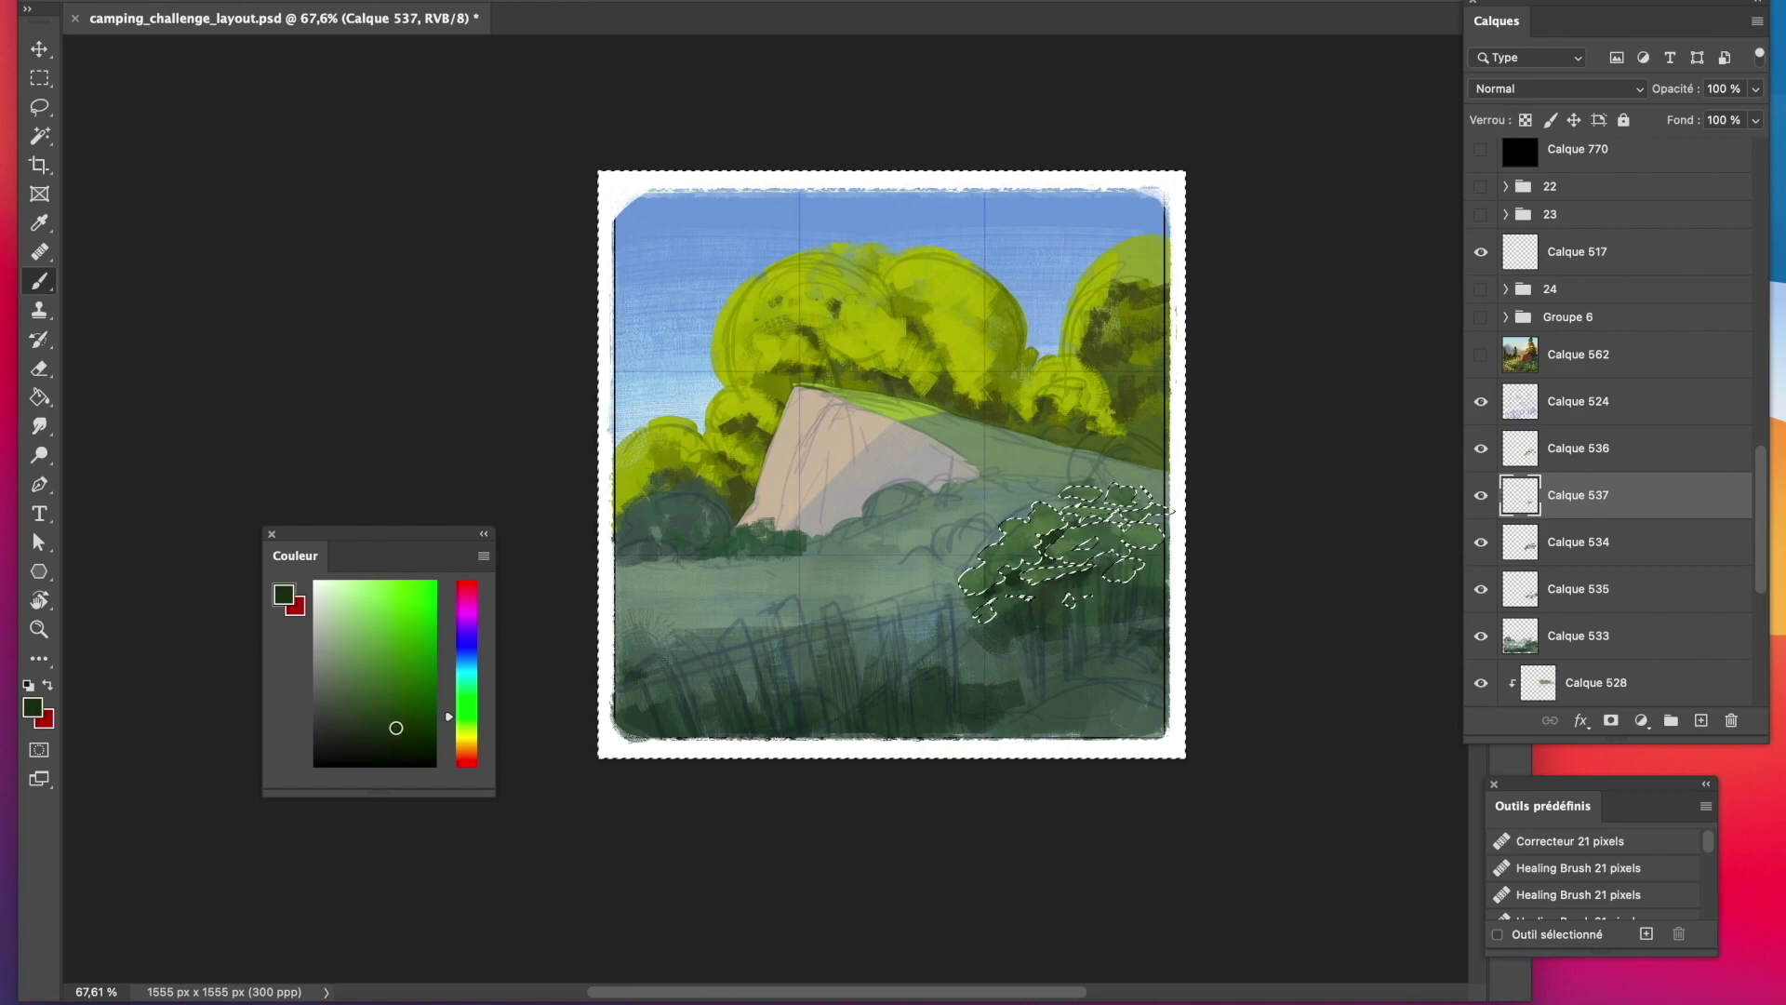
left_click_drag(1152, 547, 1053, 568)
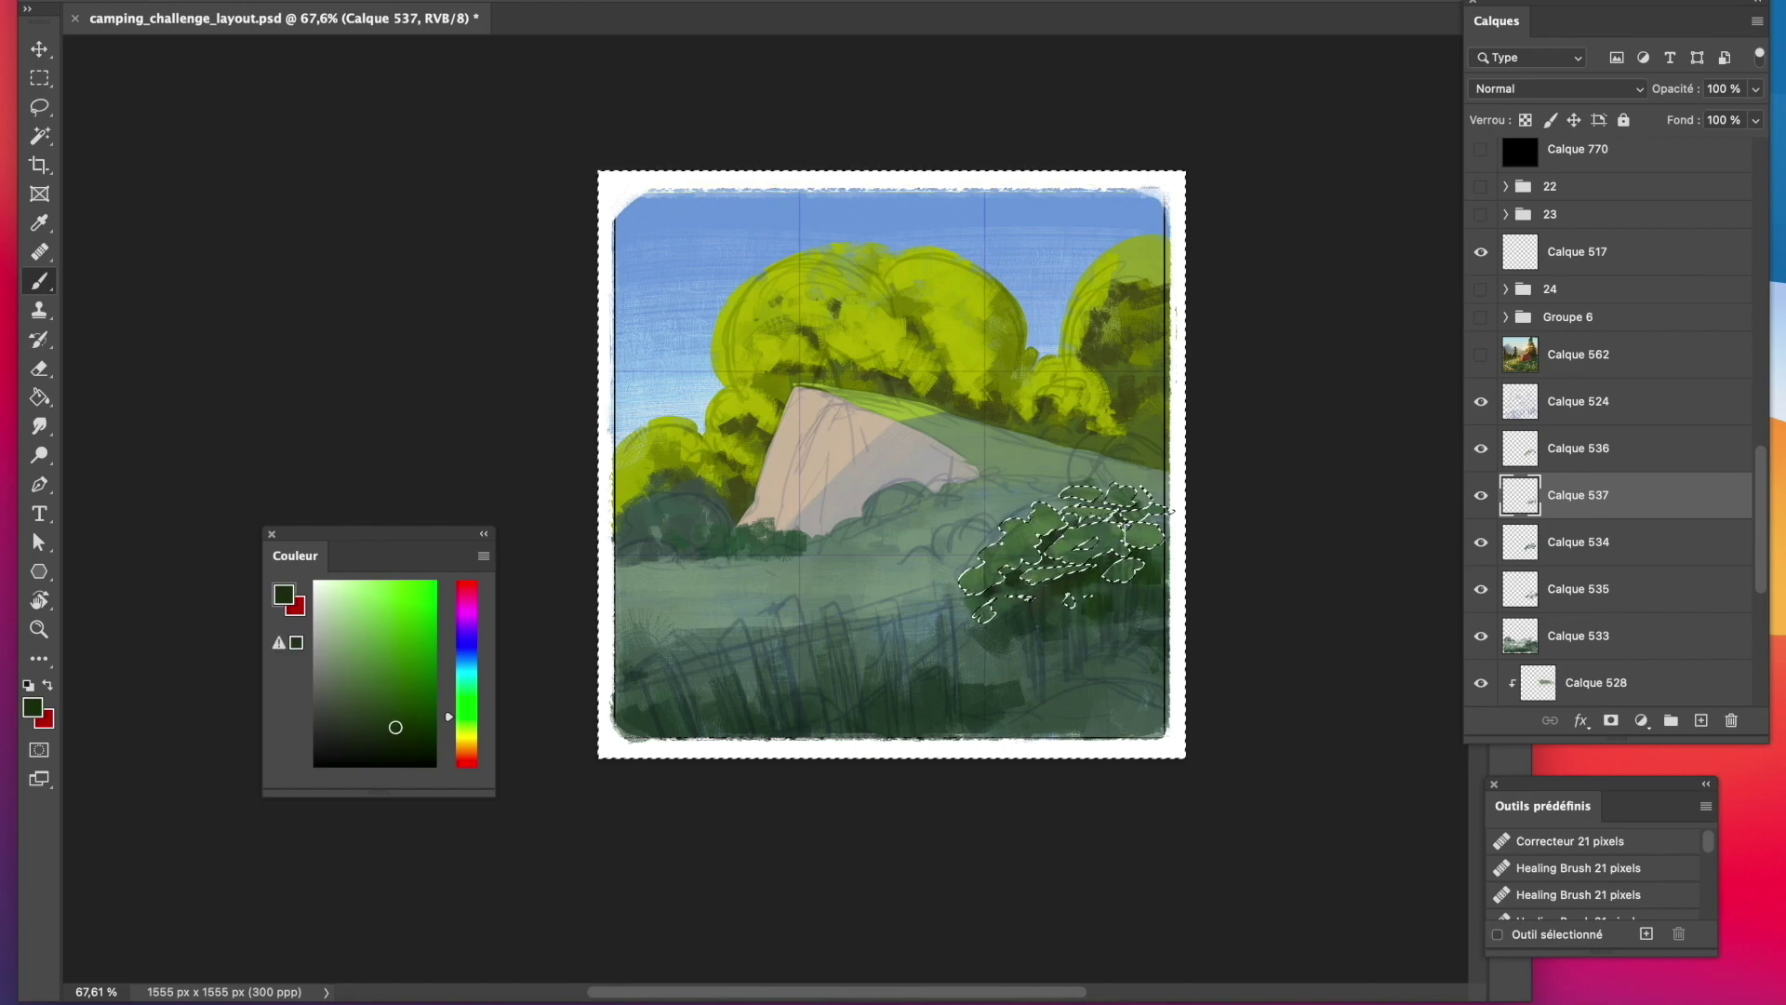
left_click(54, 82)
key("super+d")
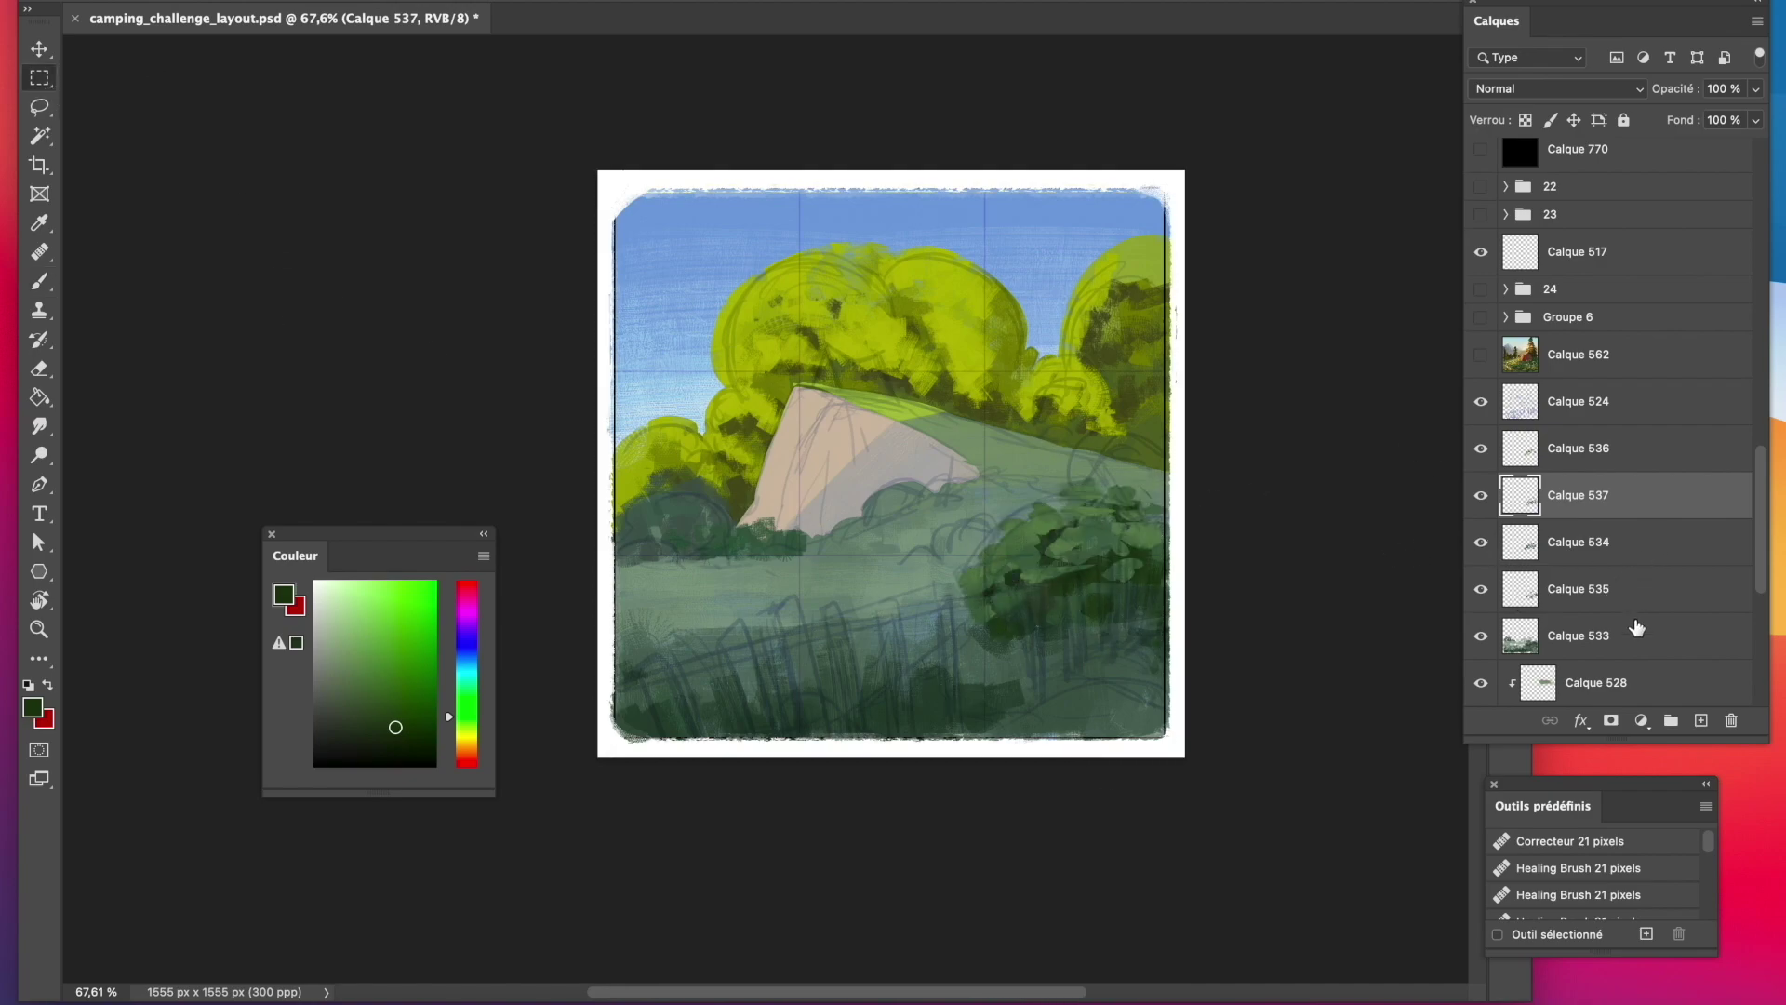
Add a layer above the bush highlights and outline two curving strips across the foreground, on either side of the bush, with the Polygonal Lasso.
left_click(1592, 458)
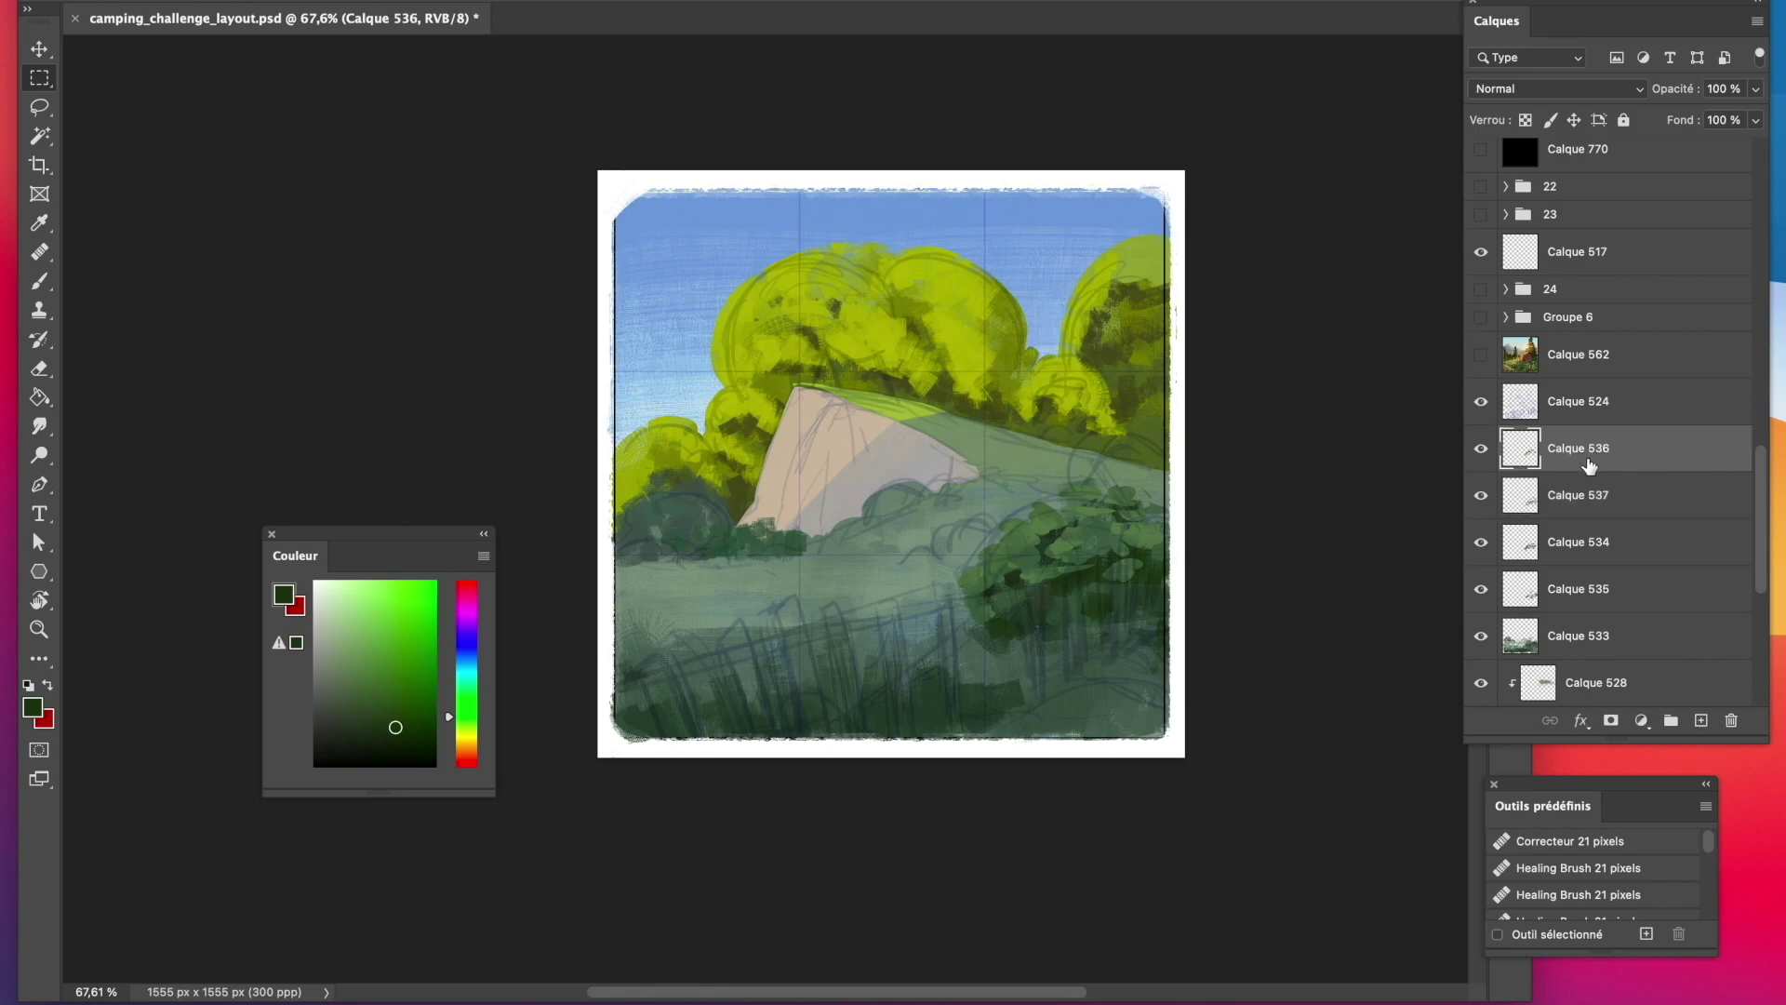
left_click(1702, 721)
left_click_drag(39, 106, 139, 123)
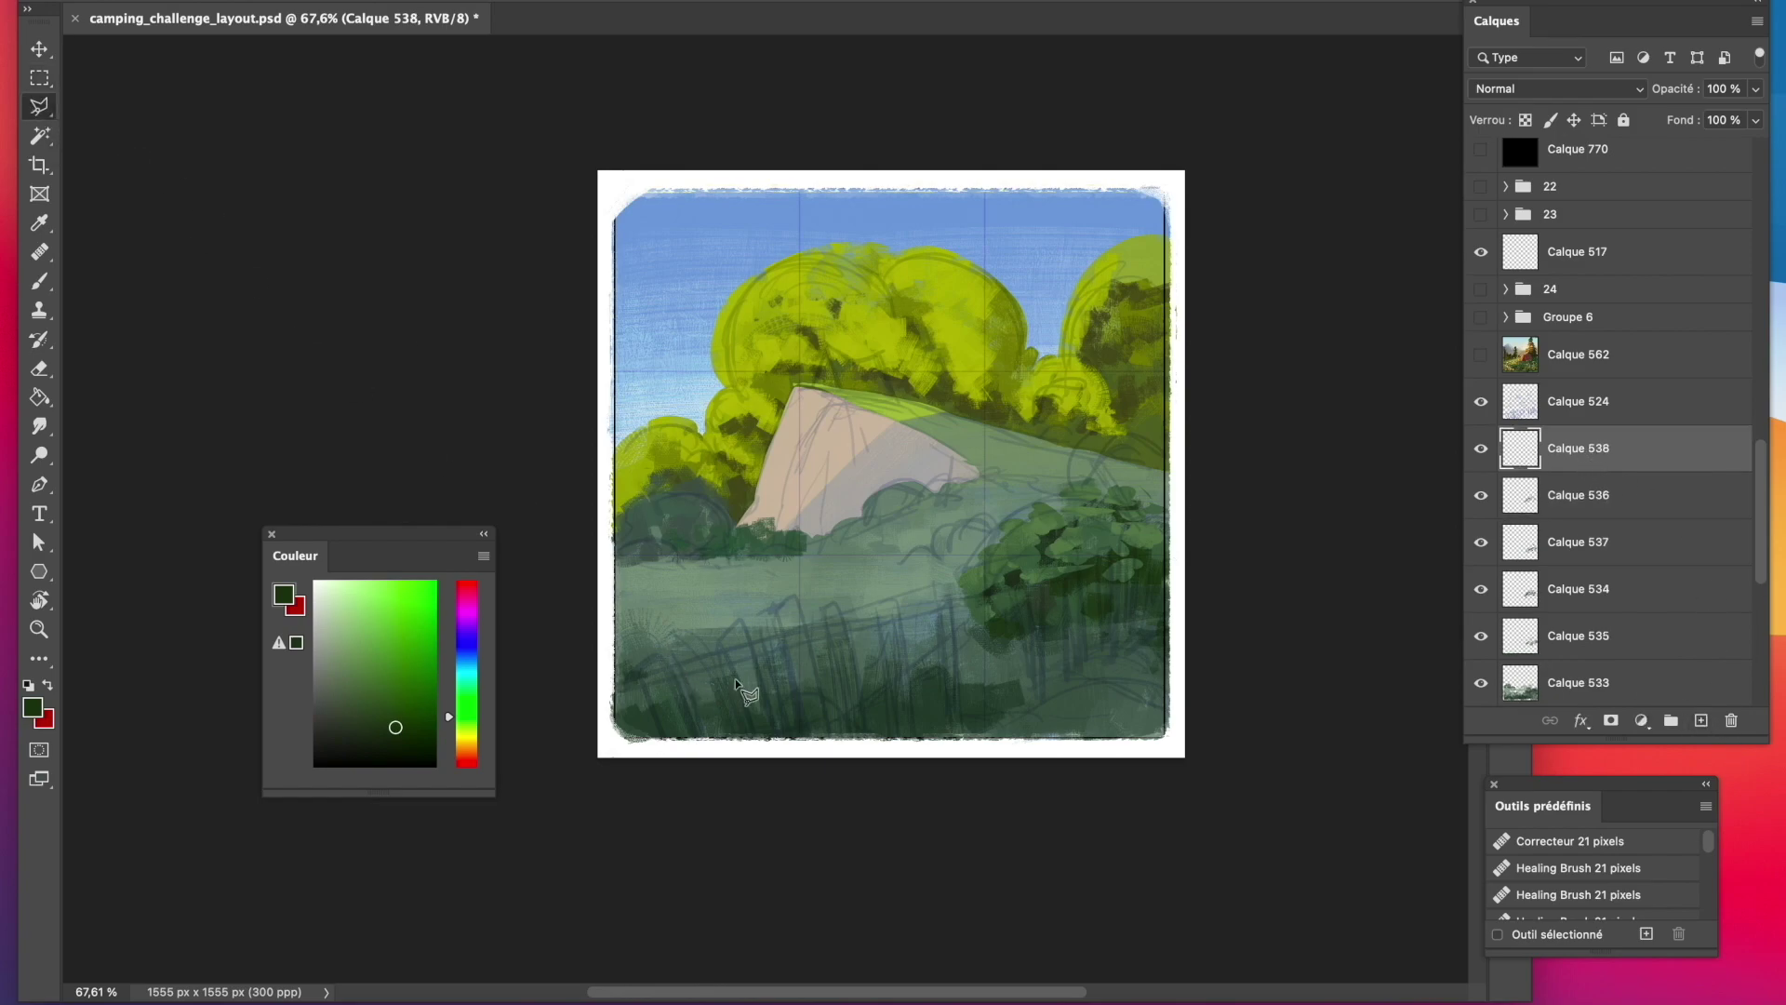
left_click(970, 620)
left_click(725, 768)
double_click(656, 772)
left_click(1030, 606, "shift")
left_click(1120, 584)
left_click(1177, 542)
left_click(1172, 566)
left_click(1128, 590)
double_click(1035, 617)
Paint the two selected foreground strips with sampled sky blue, shade them with a slightly darker blue, and clear the selection.
key("b")
left_click(690, 284, "alt")
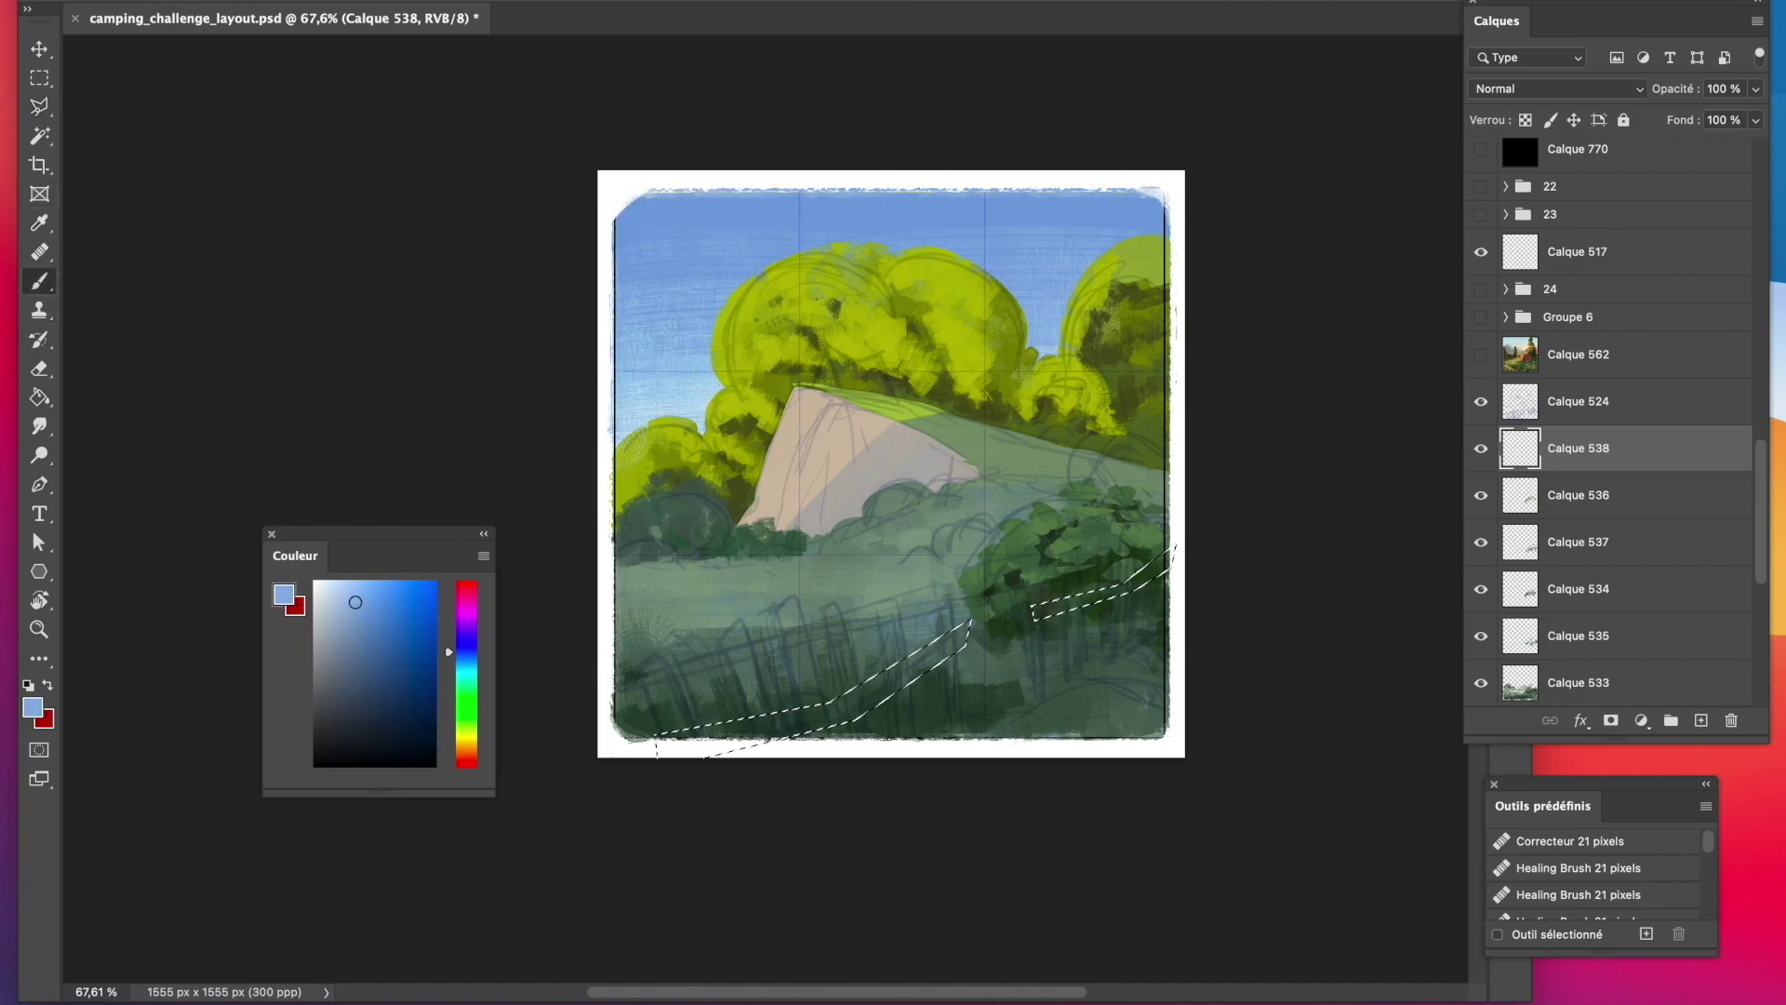
mouse_move(963, 633)
left_mouse_down()
mouse_move(809, 707)
mouse_move(661, 735)
left_mouse_up()
left_click_drag(1032, 614, 1171, 551)
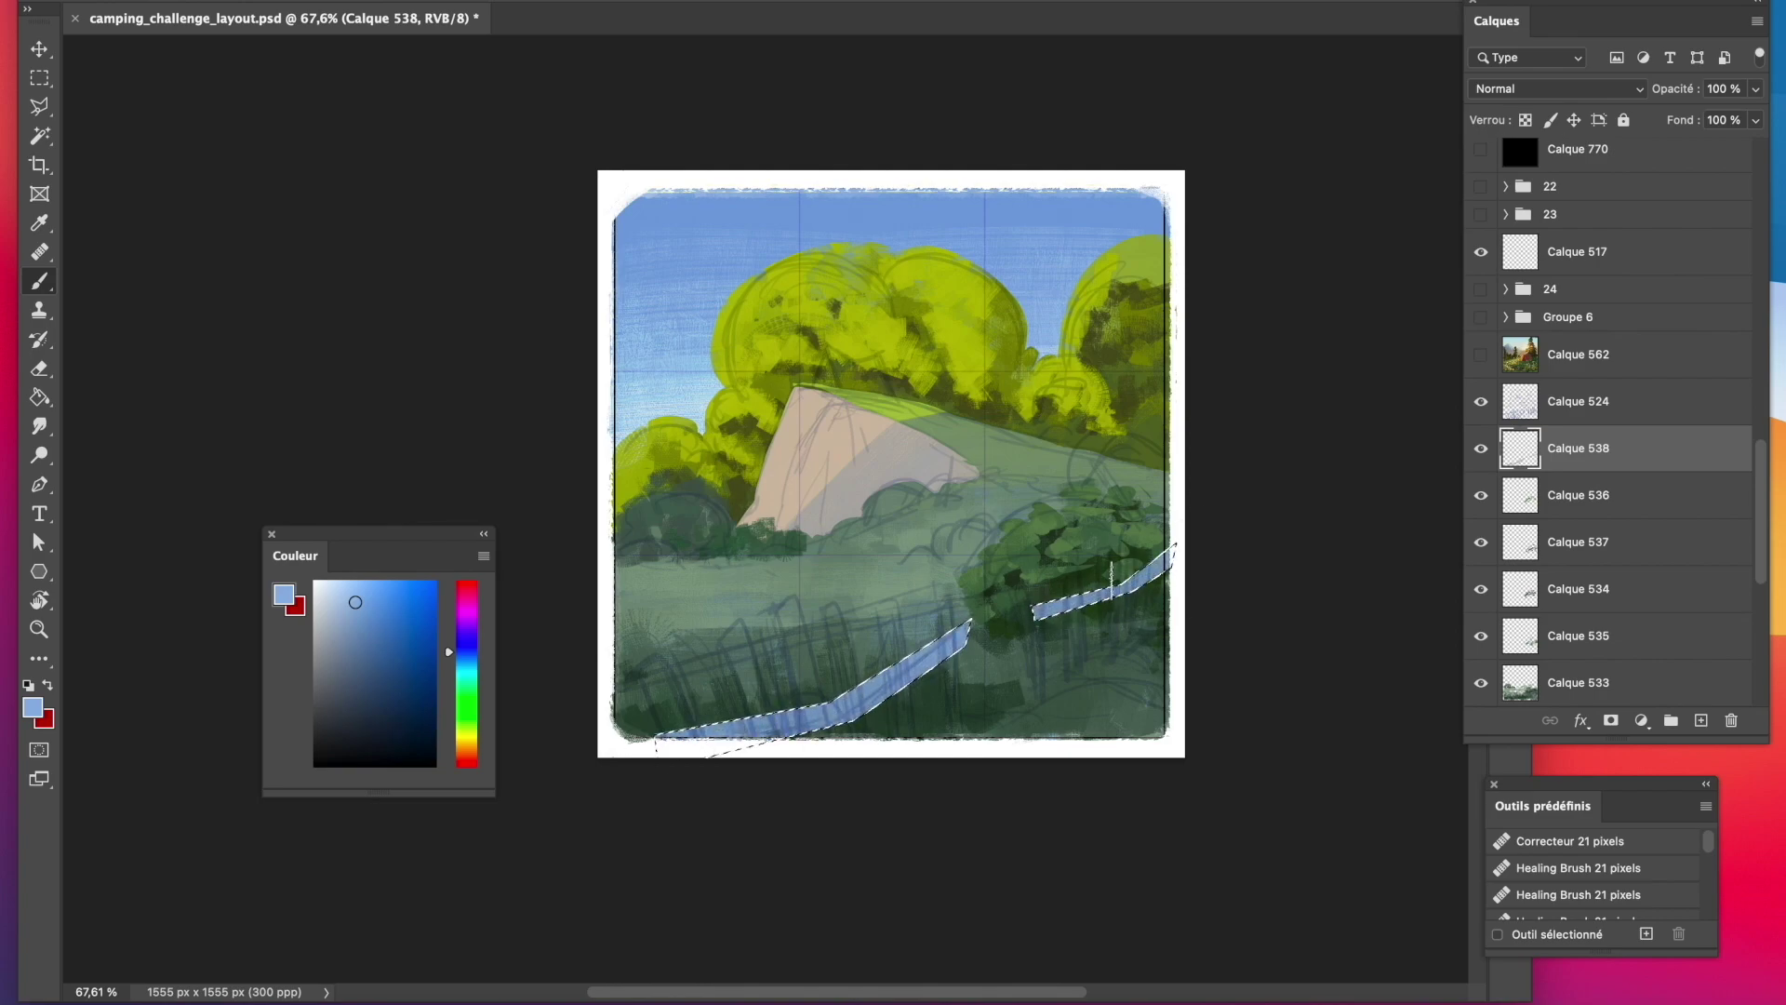
left_click(358, 633)
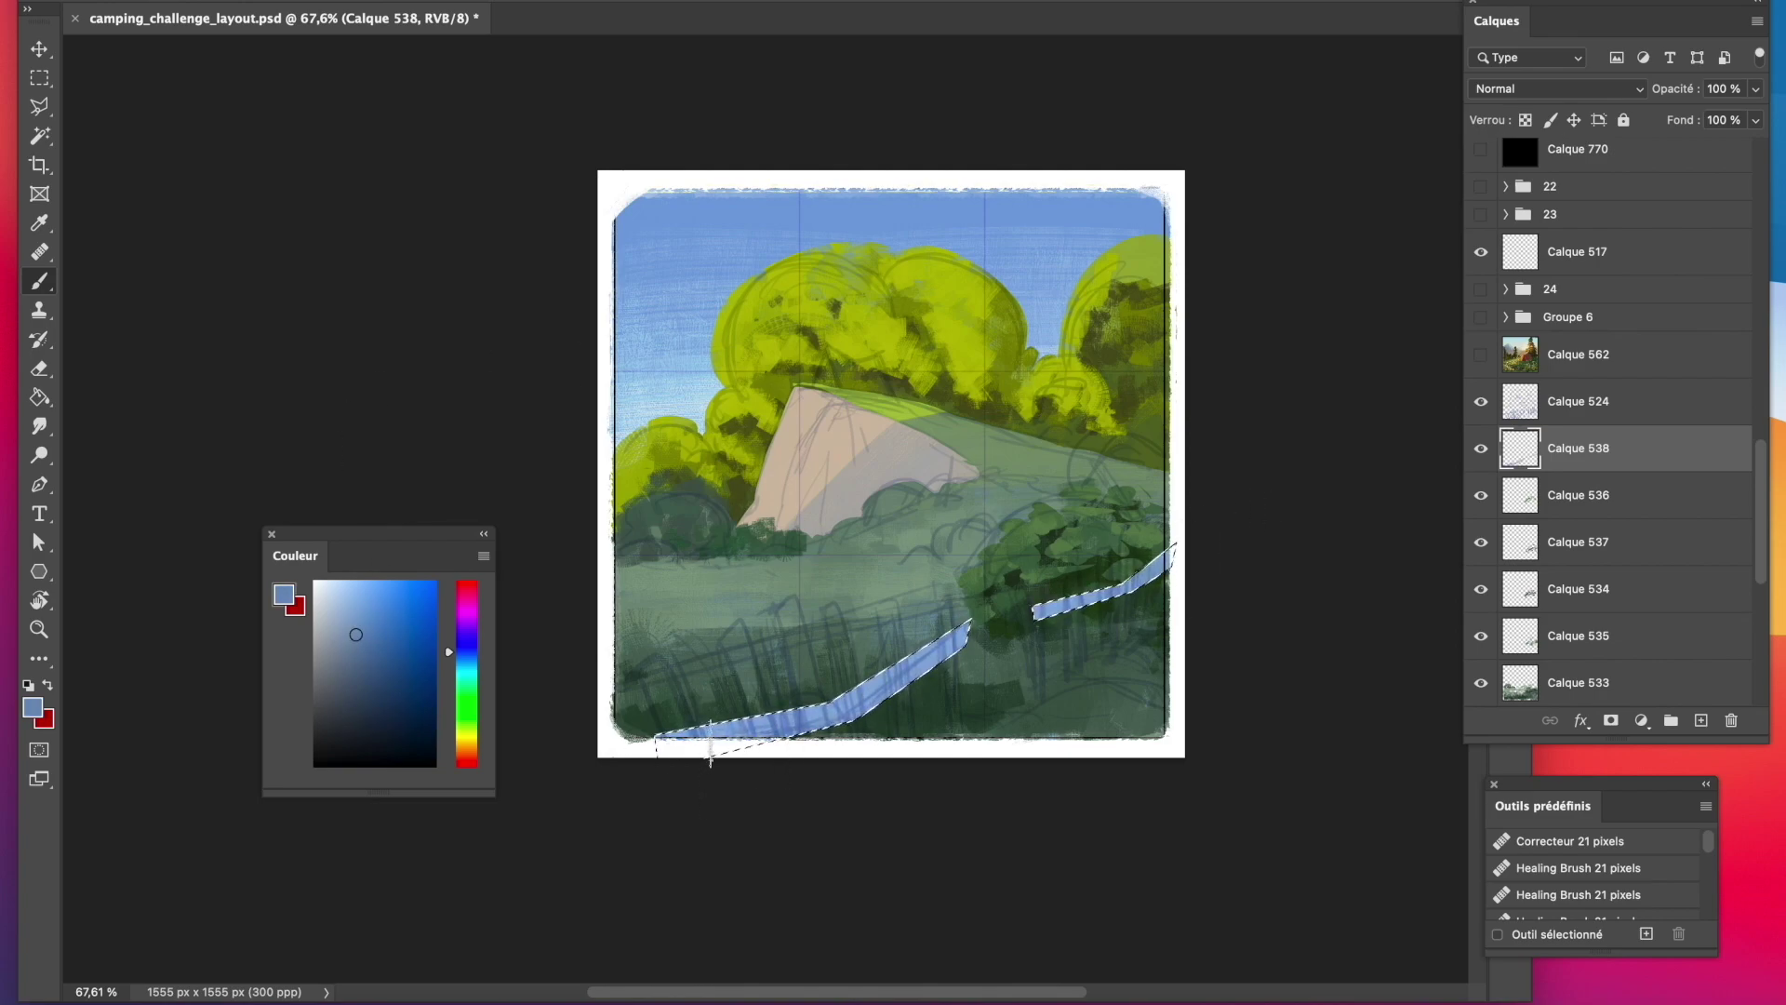
mouse_move(711, 742)
left_mouse_down()
mouse_move(819, 720)
mouse_move(649, 738)
mouse_move(879, 700)
mouse_move(972, 634)
mouse_move(1171, 558)
left_mouse_up()
left_click(346, 664)
left_click(39, 78)
left_click(125, 83)
Add a layer beneath the blue fence rail and outline four upright pickets just left of the bush with the Polygonal Lasso.
key("ctrl+shift+alt+n")
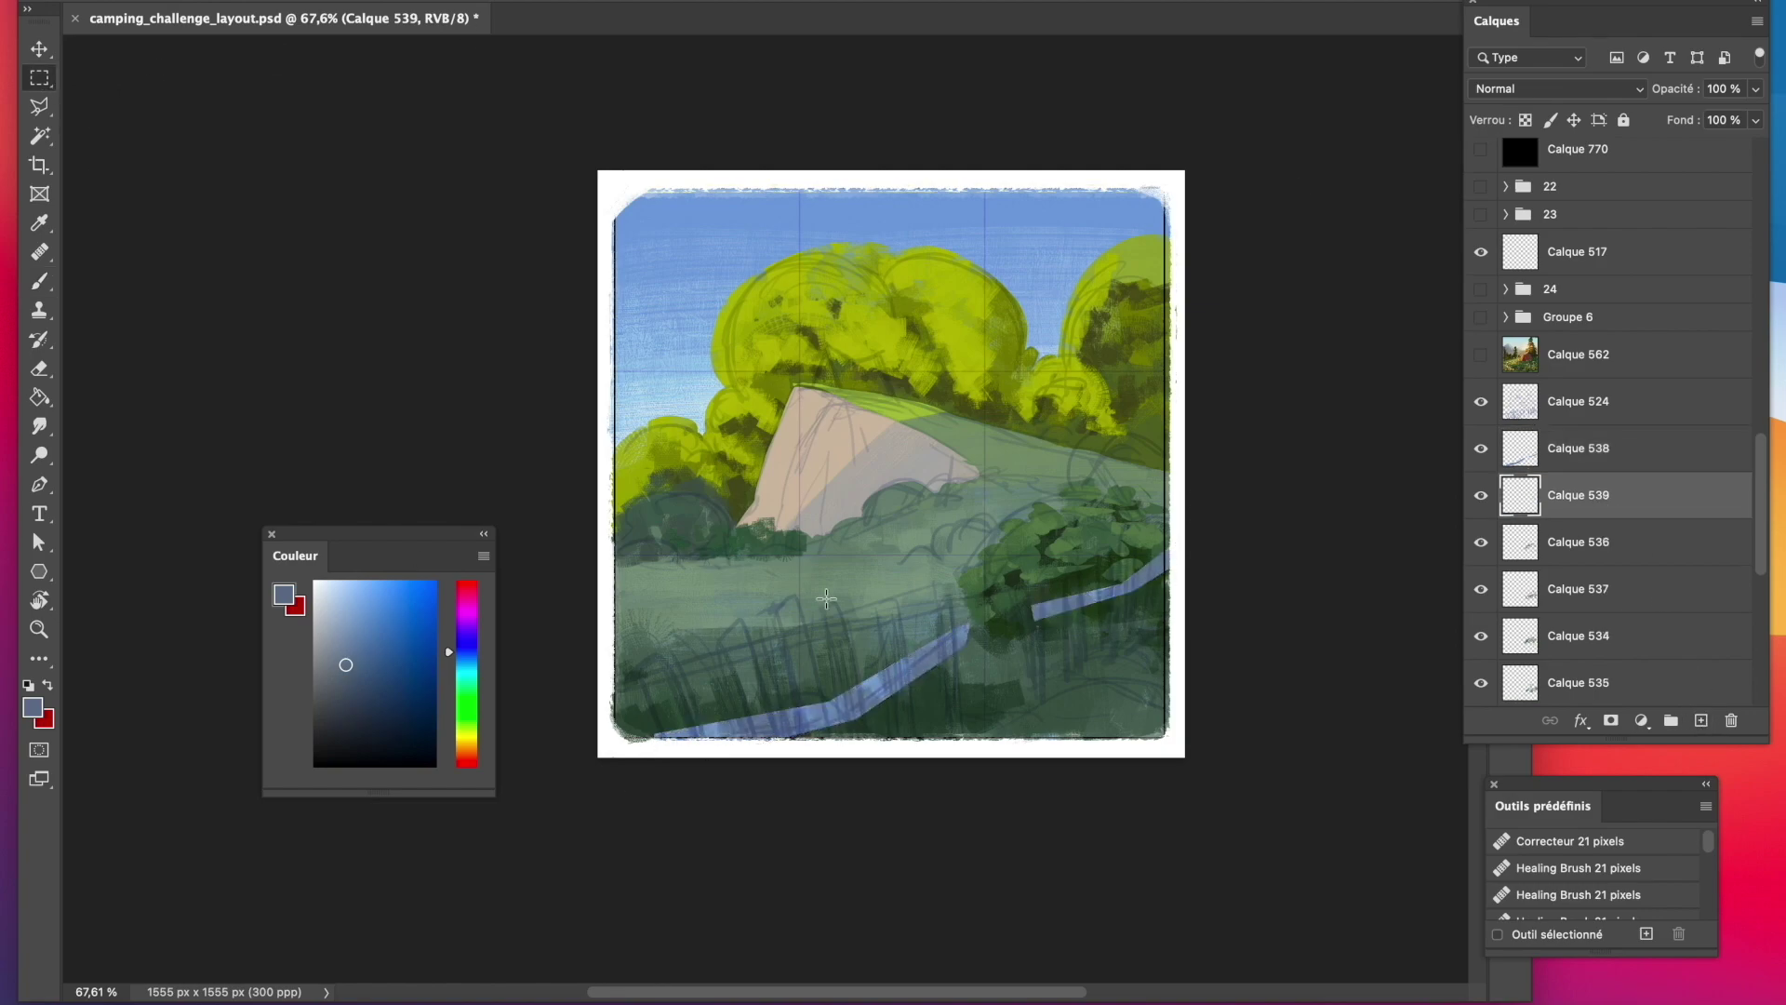
key("l")
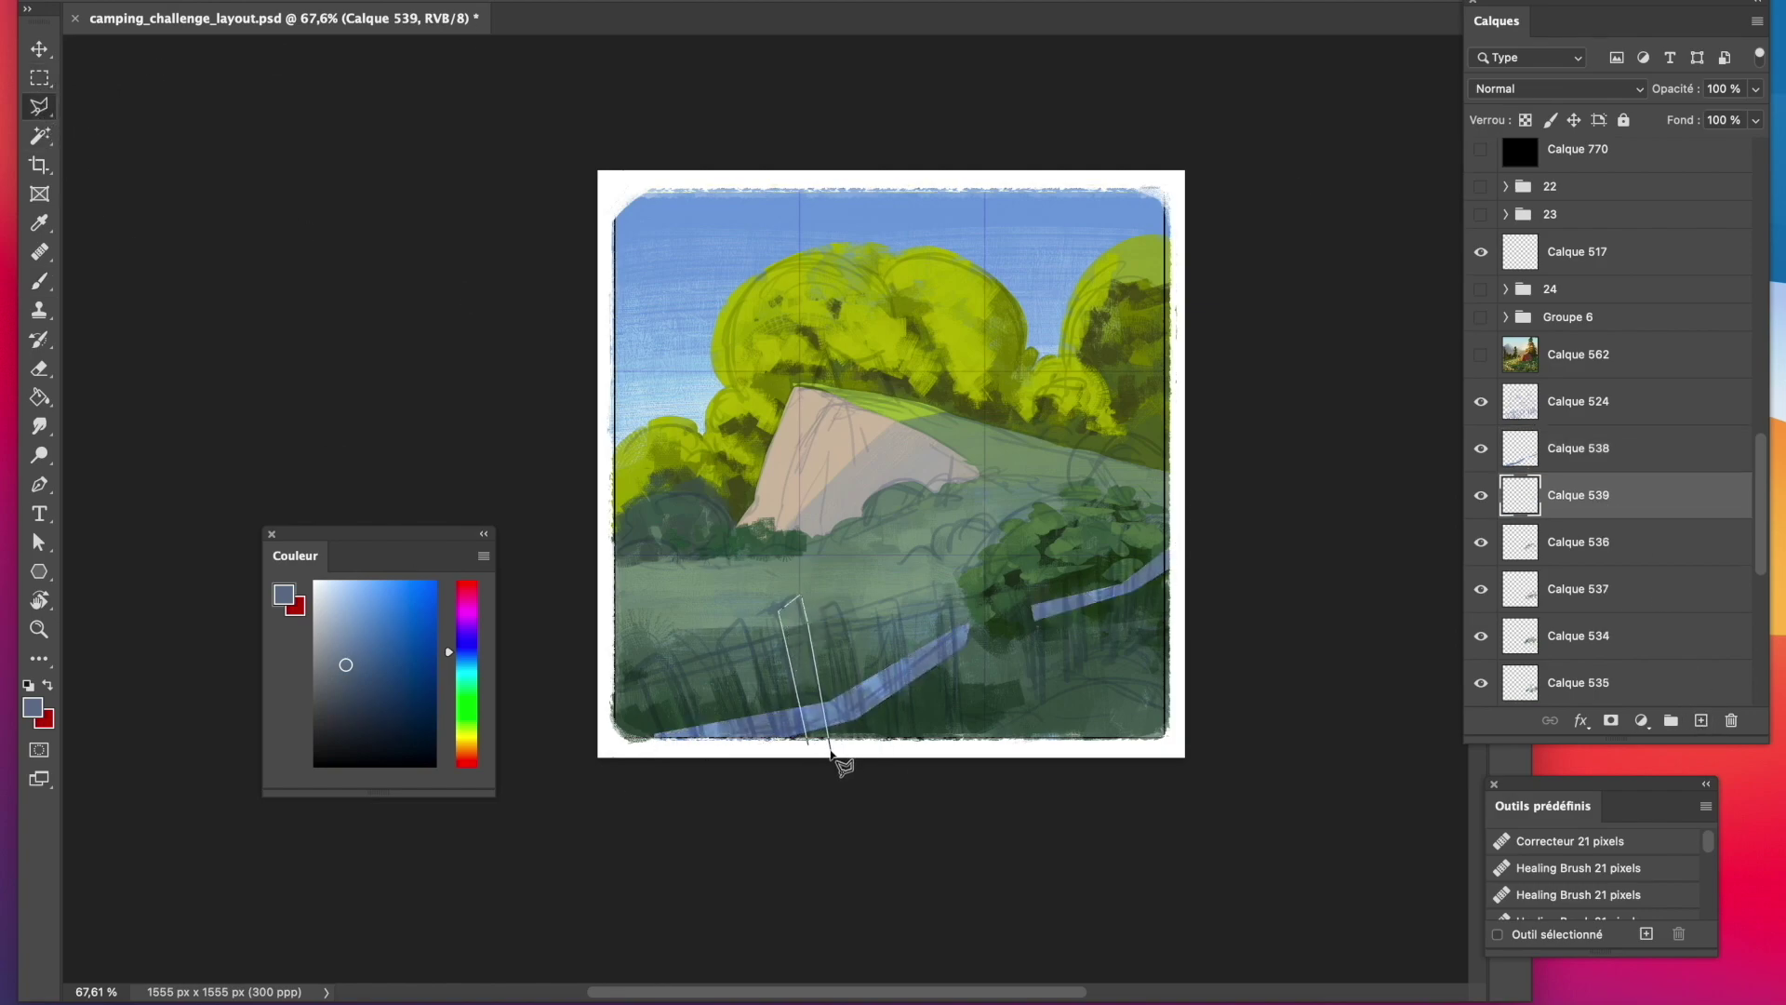
left_click(823, 607)
left_click(840, 597)
double_click(866, 745)
left_click(883, 727)
left_click(867, 603)
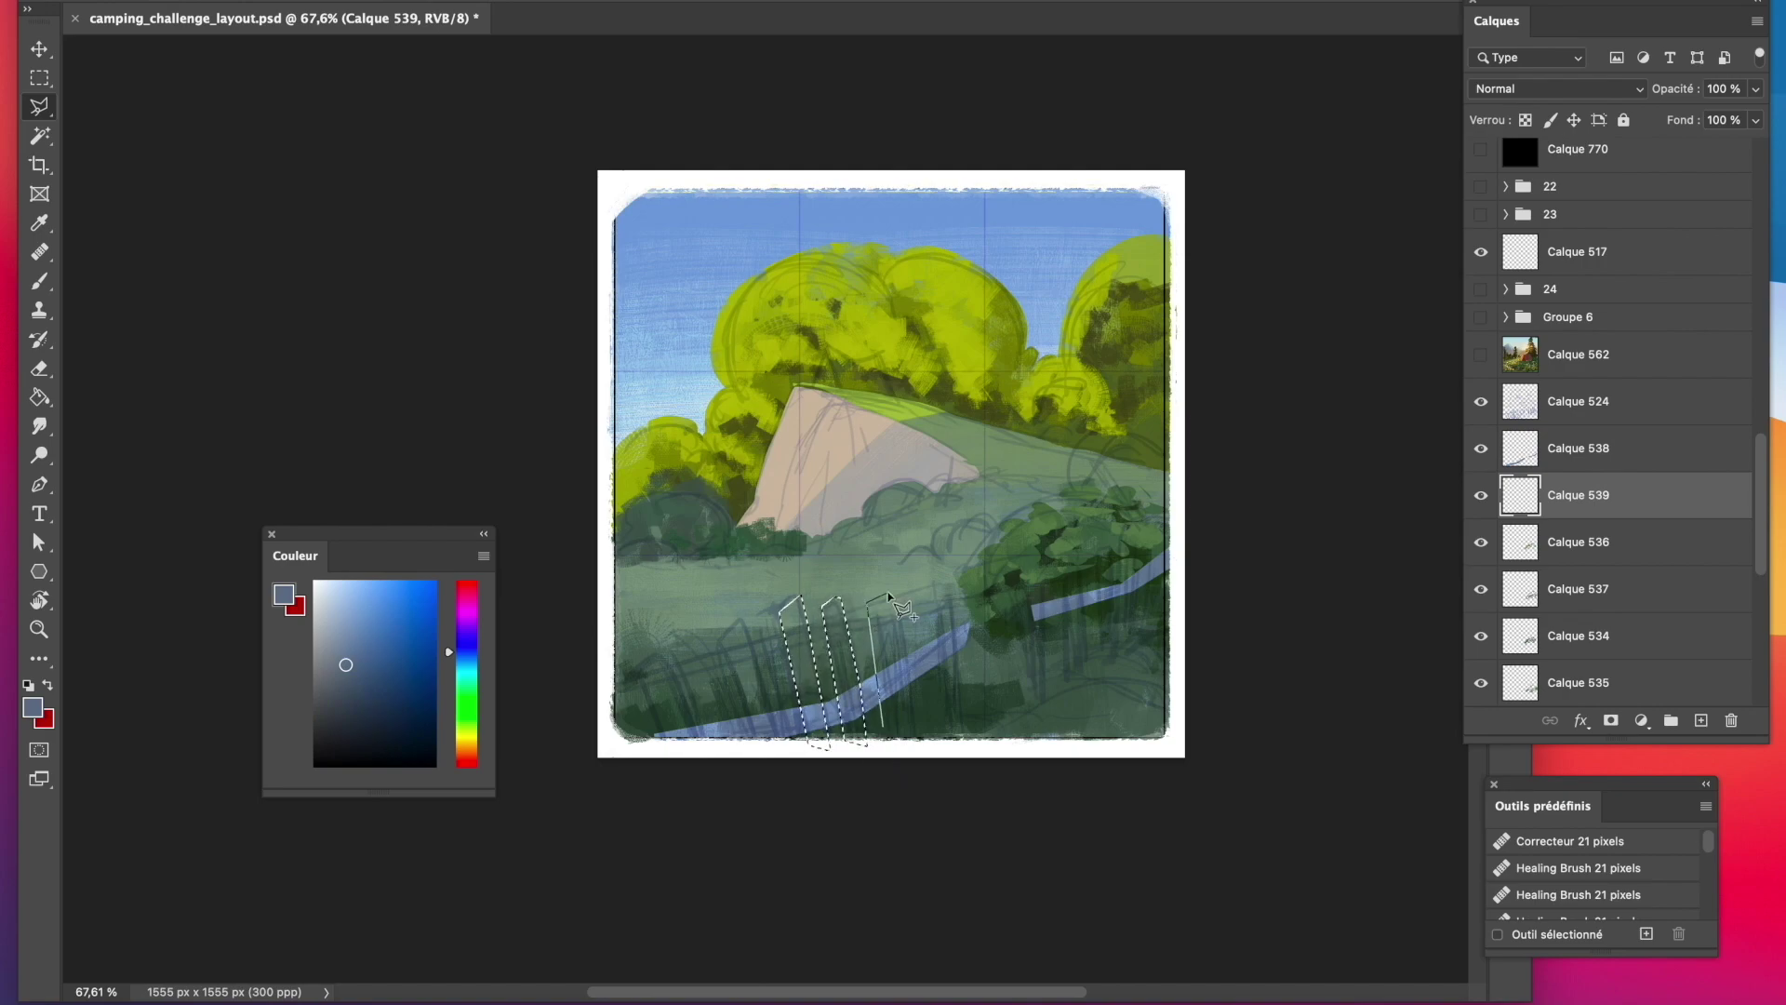
left_click(896, 595)
left_click(911, 748)
double_click(886, 744)
left_click(939, 740)
left_click(933, 594)
left_click(948, 602)
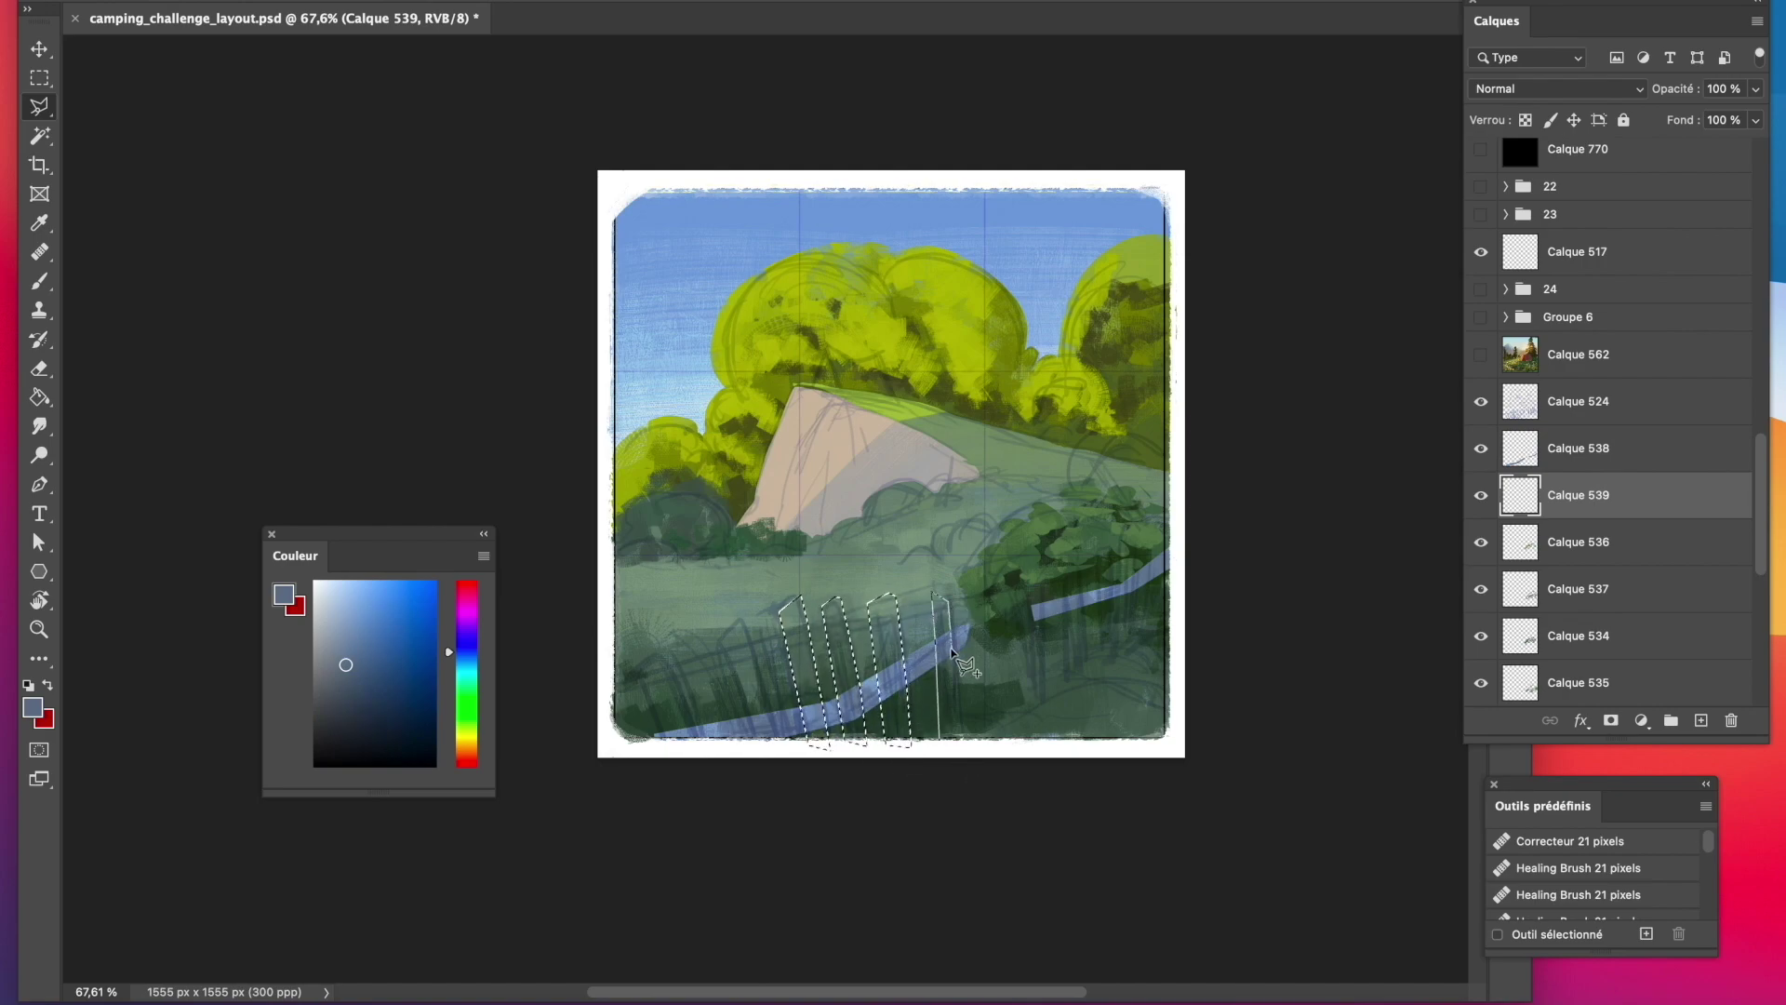
double_click(951, 745)
Add three leaning pickets at the far left of the foreground to the lasso selection.
left_click(770, 753)
left_click(712, 614)
left_click(734, 602)
left_click(754, 636)
double_click(785, 745)
left_click(734, 748)
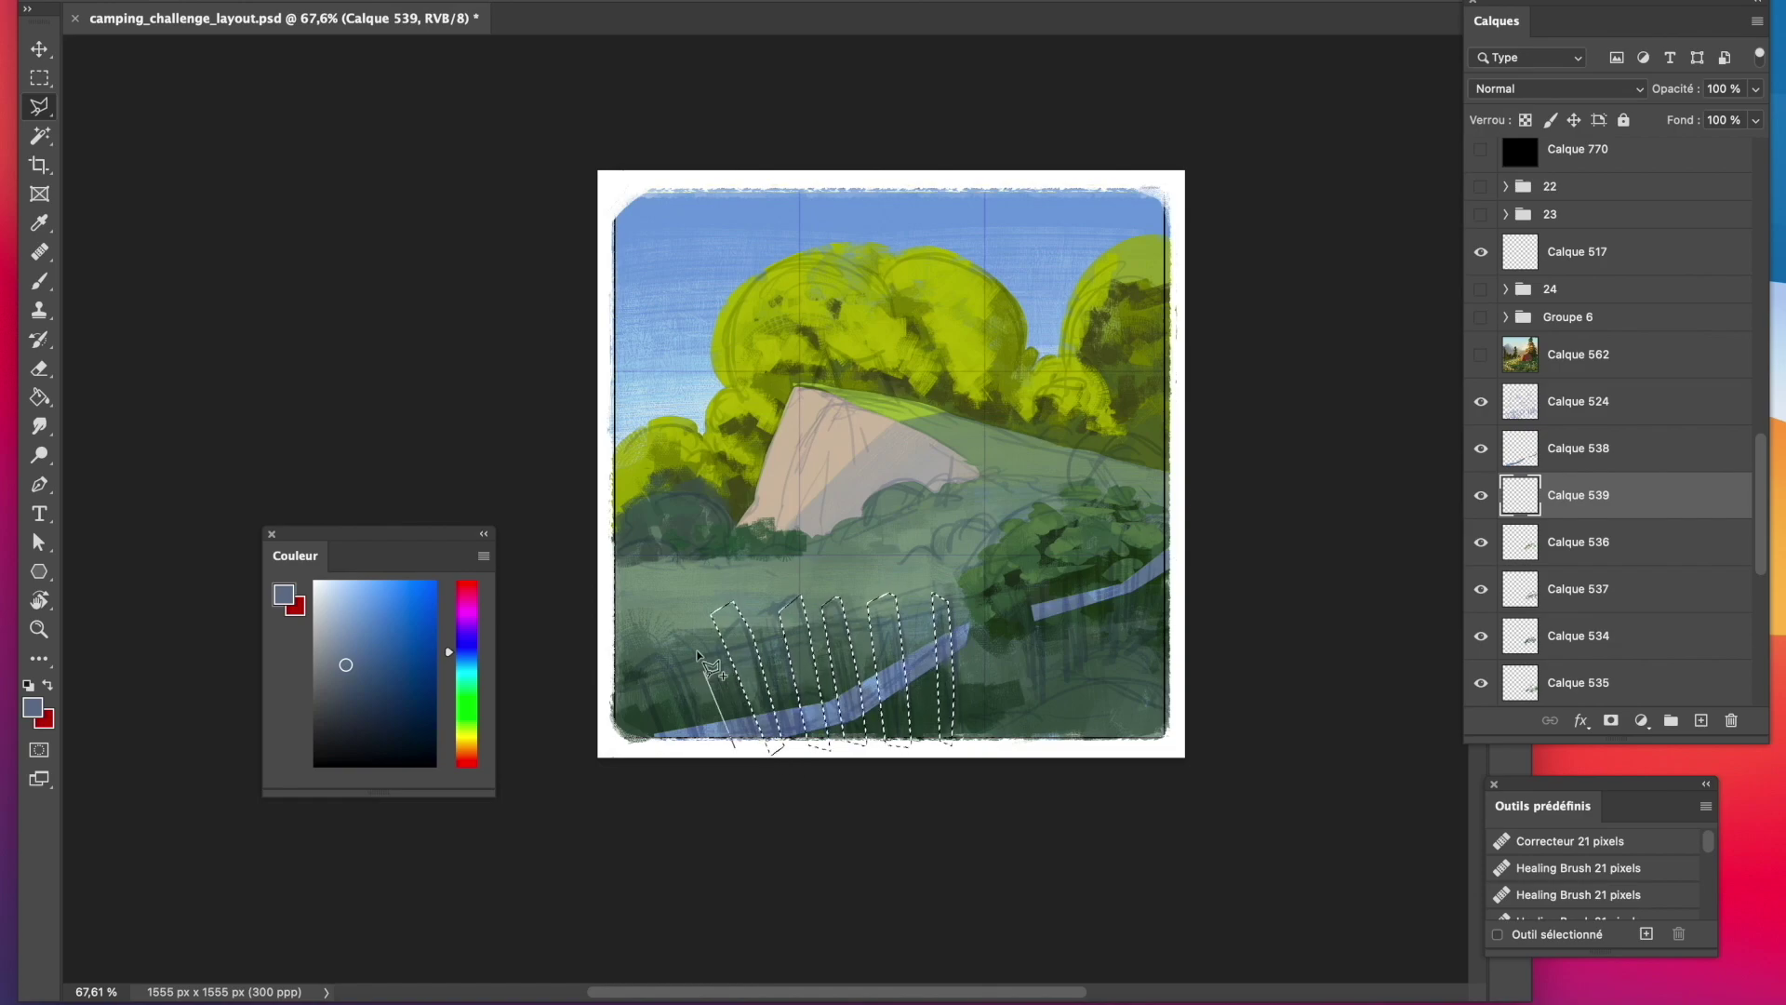
left_click(693, 616)
left_click(668, 619)
double_click(703, 754)
left_click(681, 757)
left_click(636, 610)
left_click(611, 608)
left_click(634, 746)
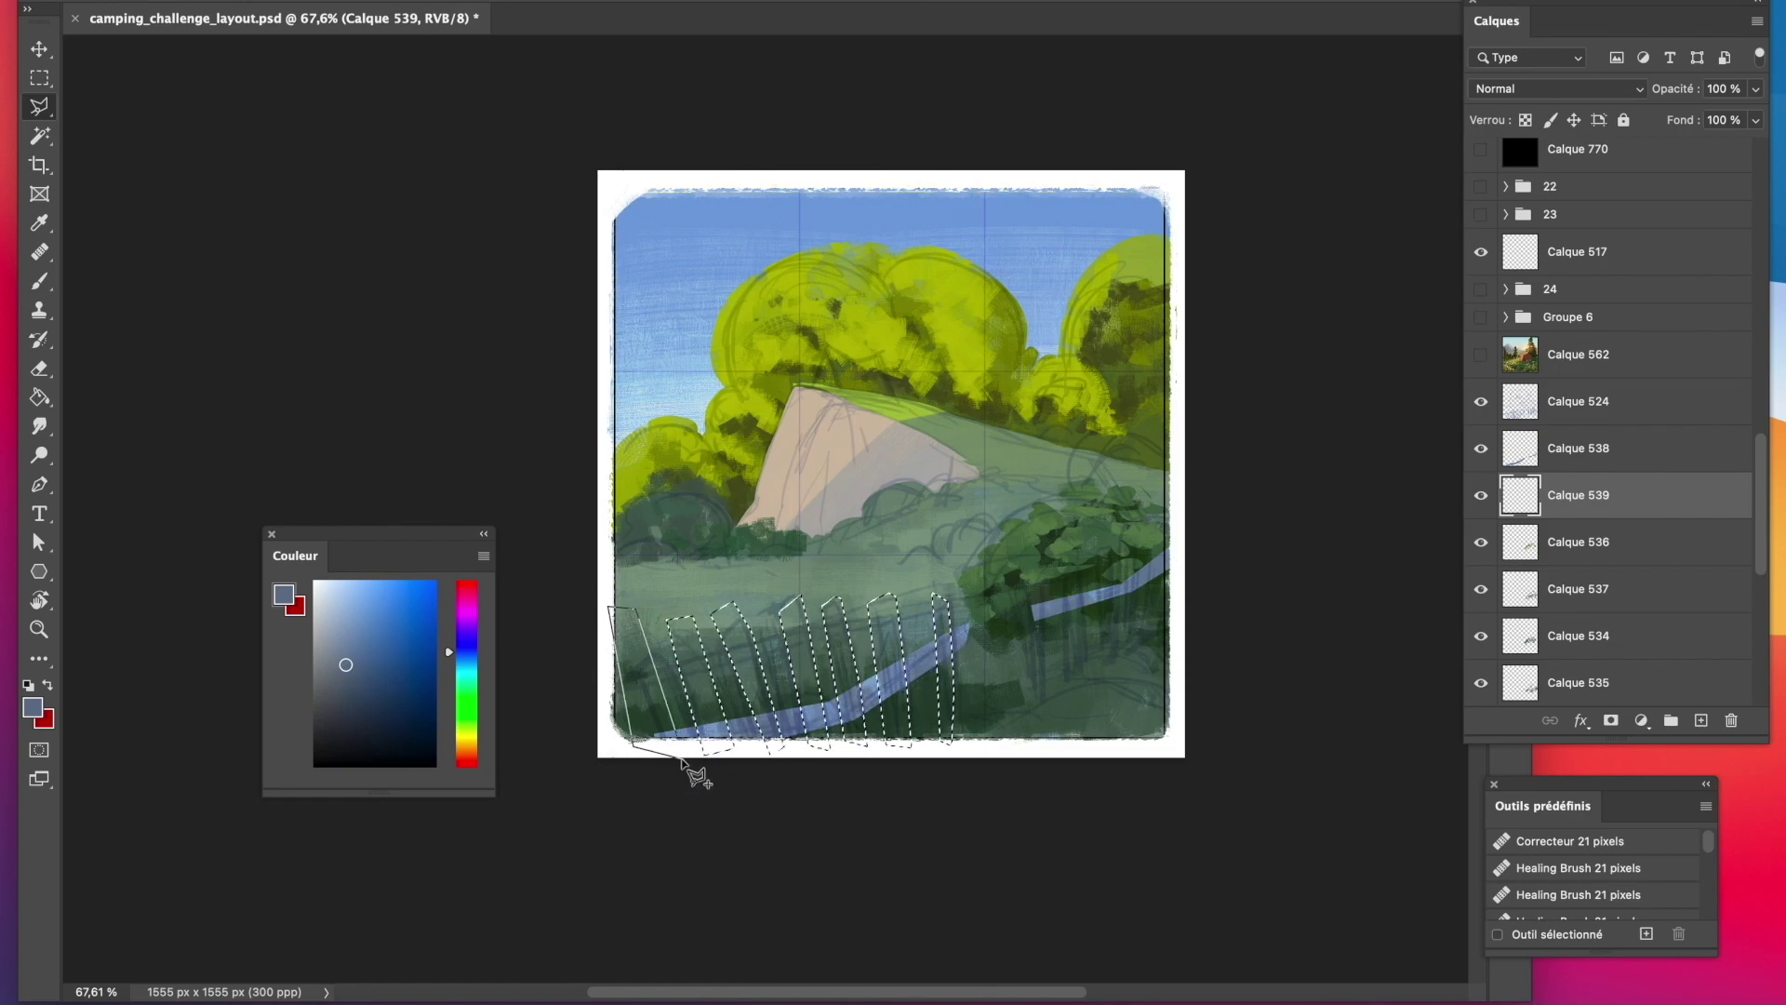
double_click(681, 758)
Add four shorter pickets crossing the rail to the right of the bush to the lasso selection.
left_click(1068, 676)
left_click(1065, 570)
left_click(1081, 557)
double_click(1086, 671)
left_click(1103, 654)
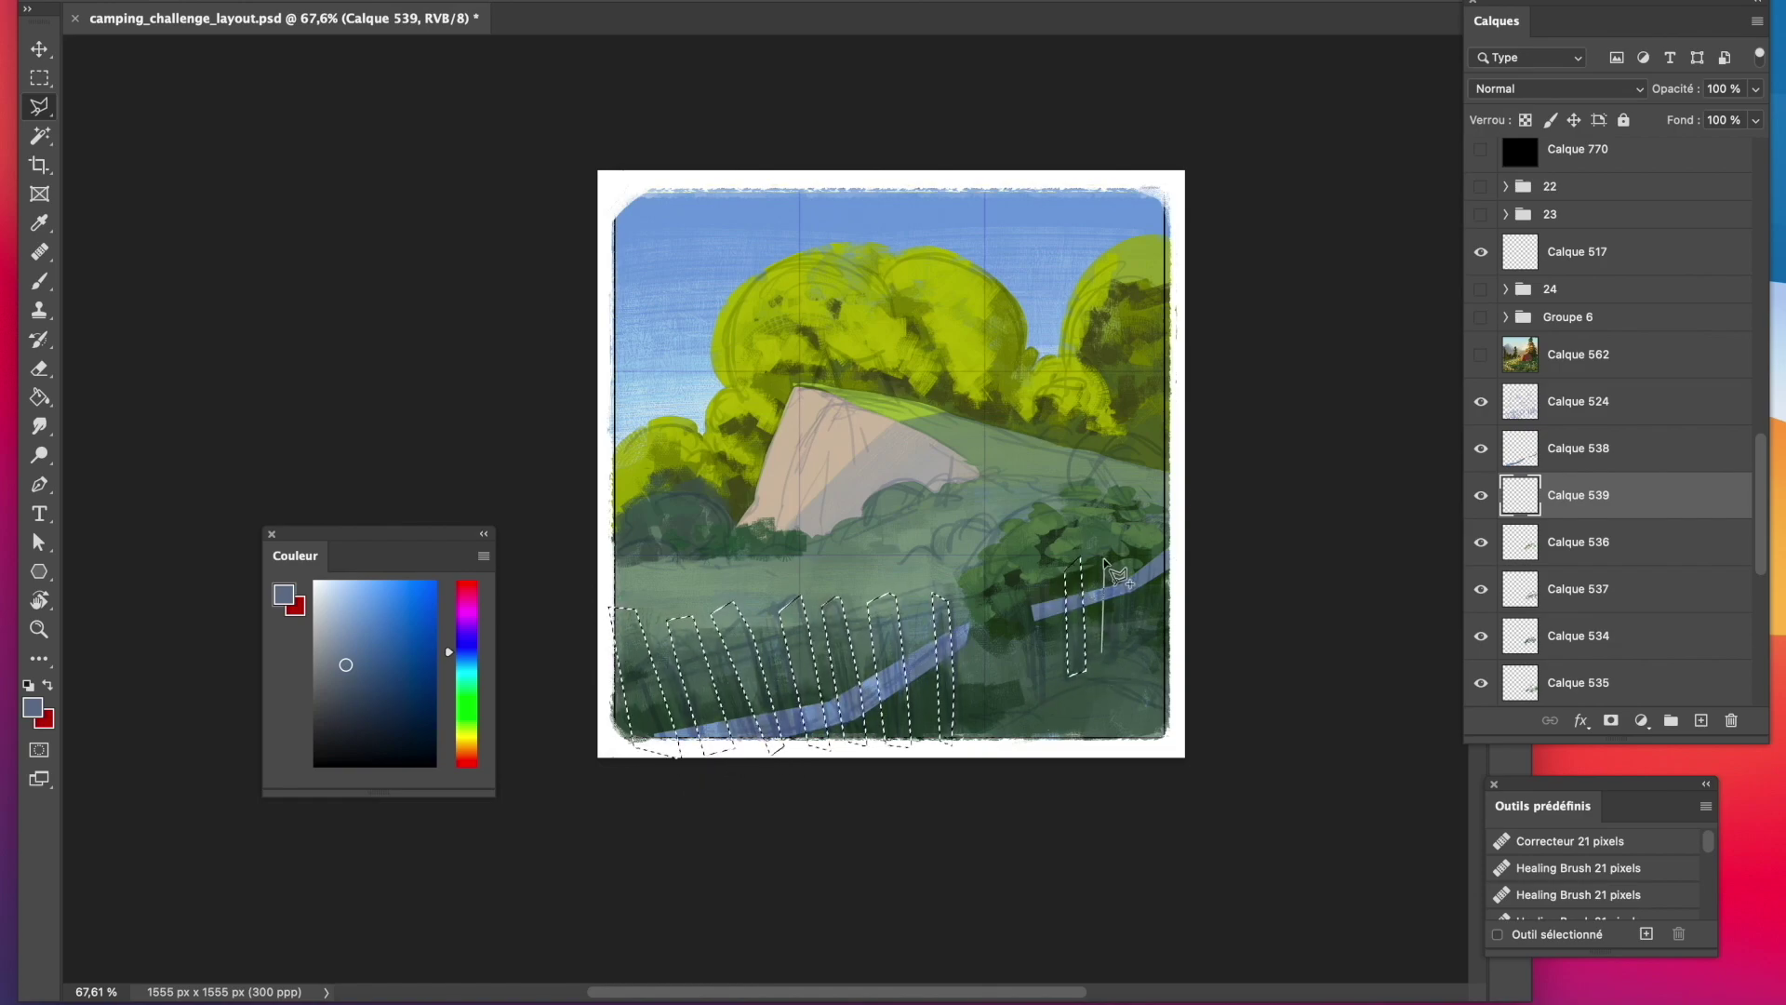
left_click(1104, 560)
left_click(1115, 547)
left_click(1111, 662)
double_click(1105, 667)
left_click(1125, 659)
left_click(1132, 547)
left_click(1148, 541)
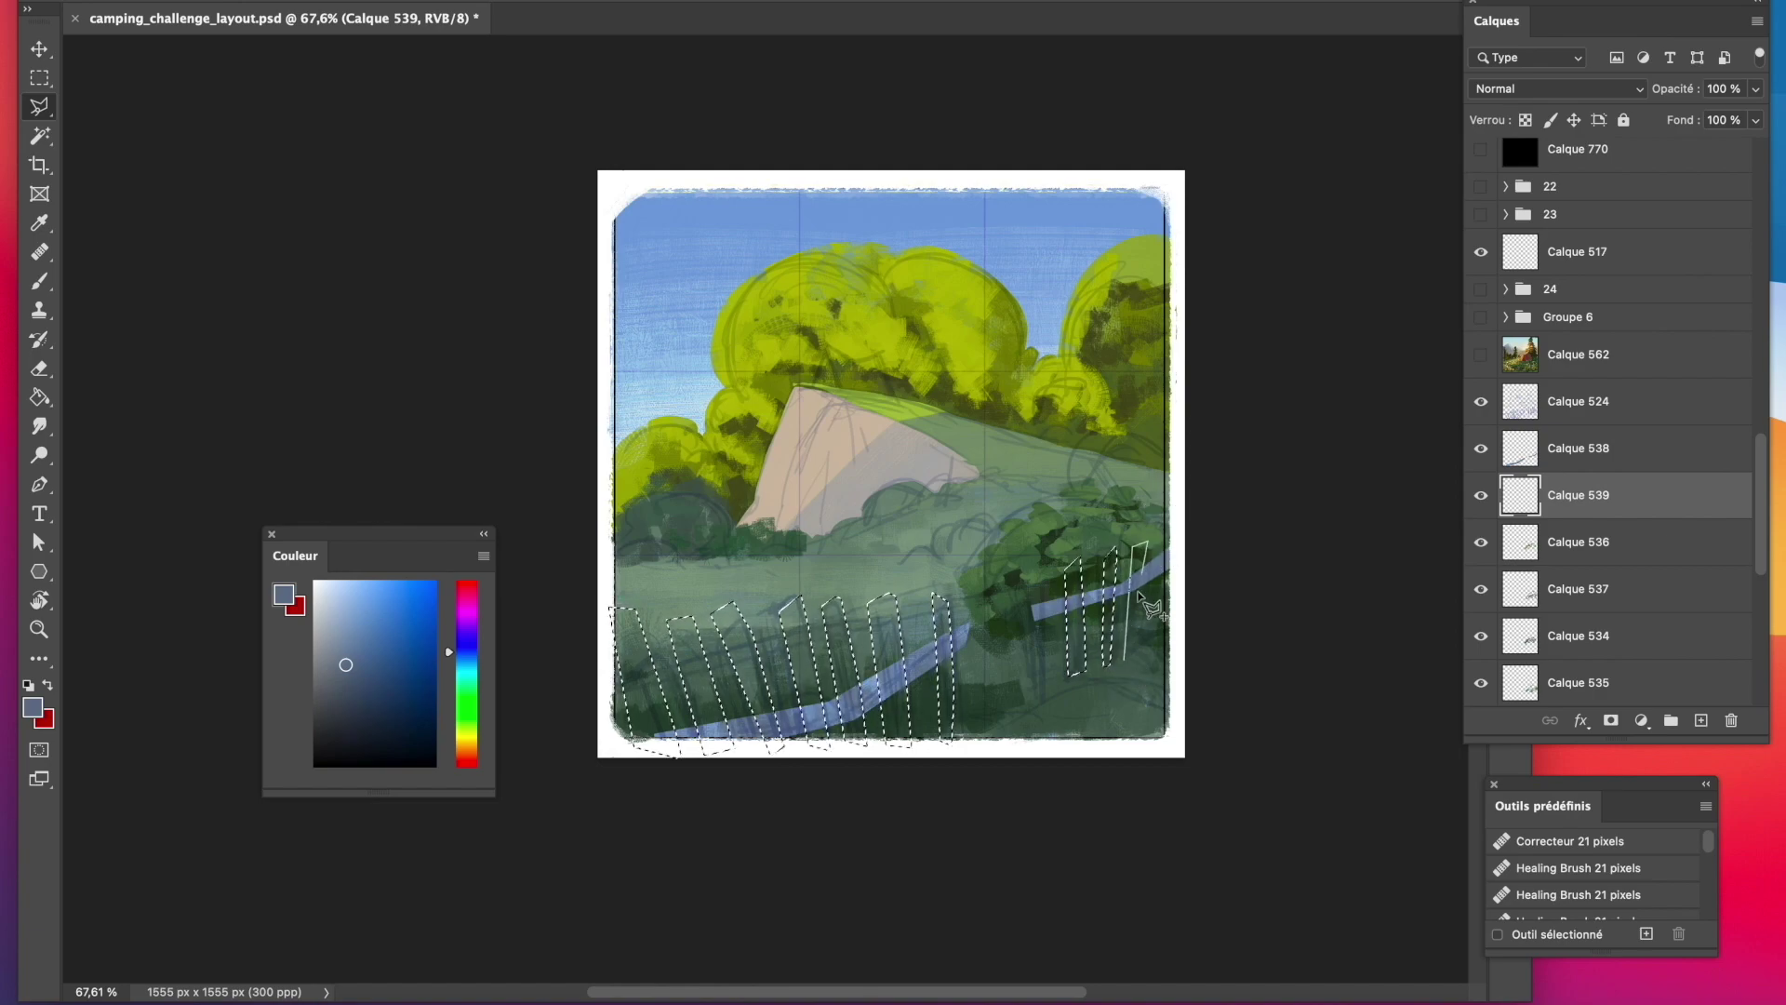
double_click(1139, 650)
left_click(1156, 642)
left_click(1159, 538)
left_click(1176, 530)
double_click(1176, 637)
left_click(146, 329)
key("Escape")
Brush the selected fence pickets with a greyish blue and shade them with a darker blue.
left_click(39, 281)
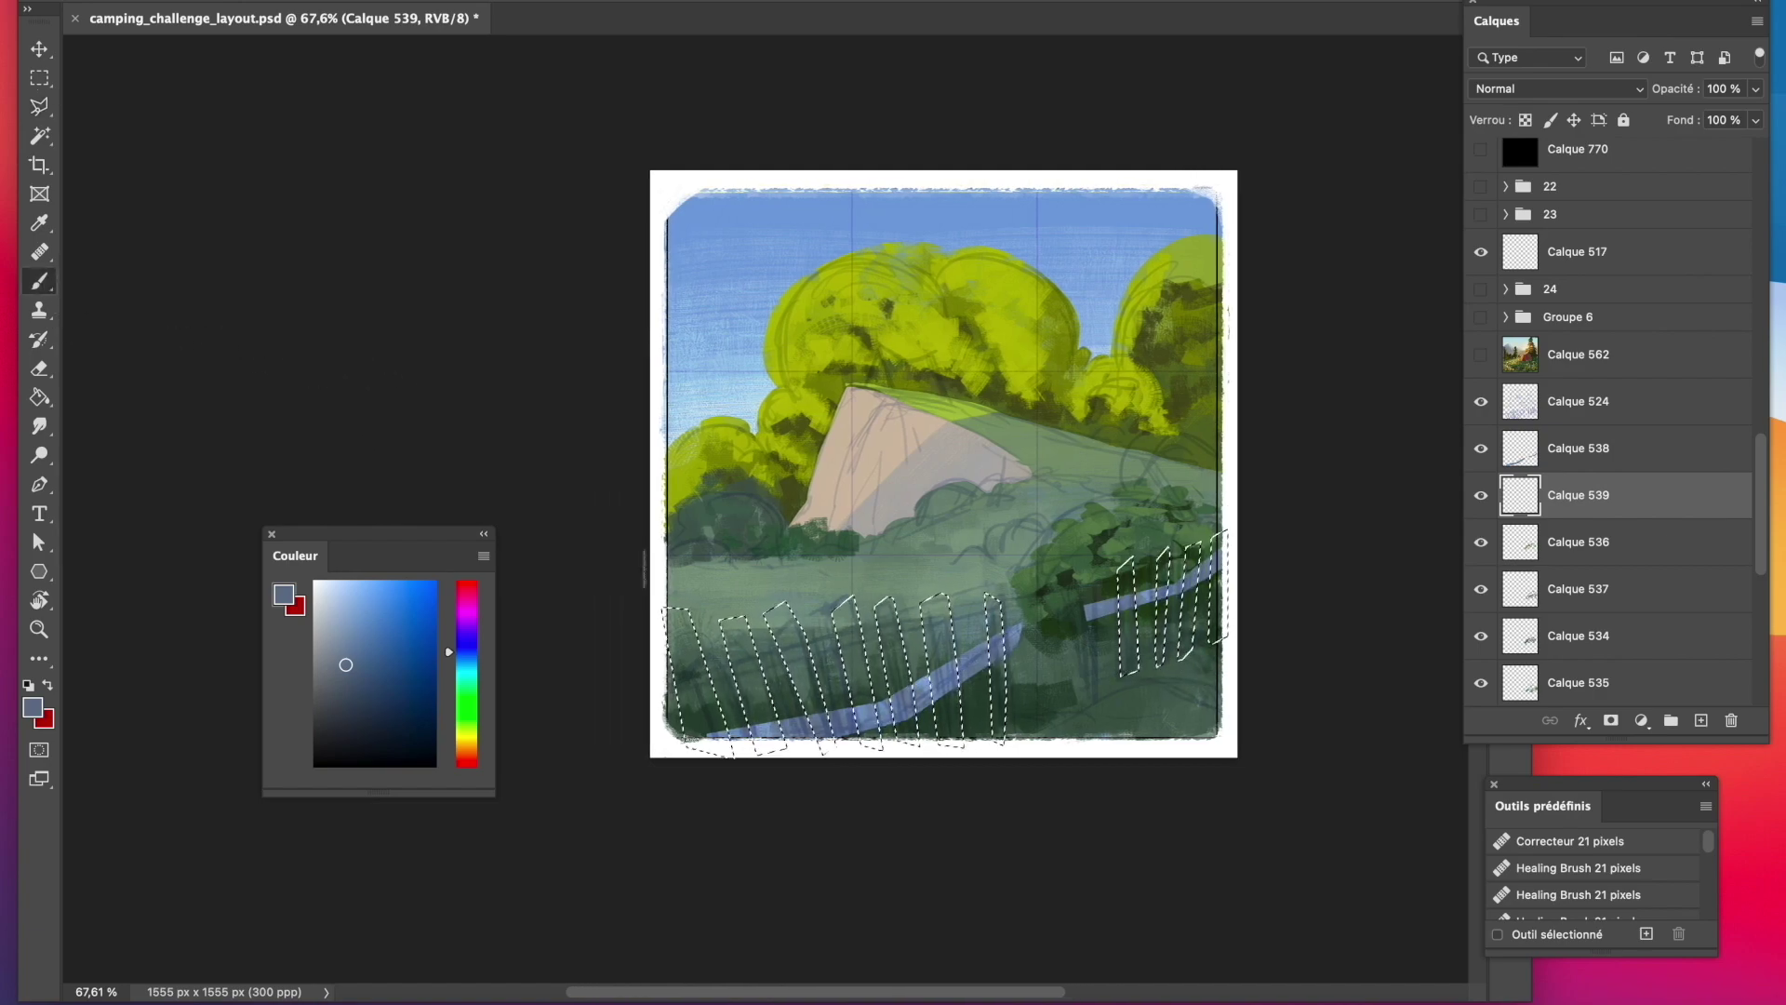
mouse_move(651, 596)
left_mouse_down()
mouse_move(852, 768)
mouse_move(1183, 600)
mouse_move(1219, 605)
left_mouse_up()
left_click(343, 695)
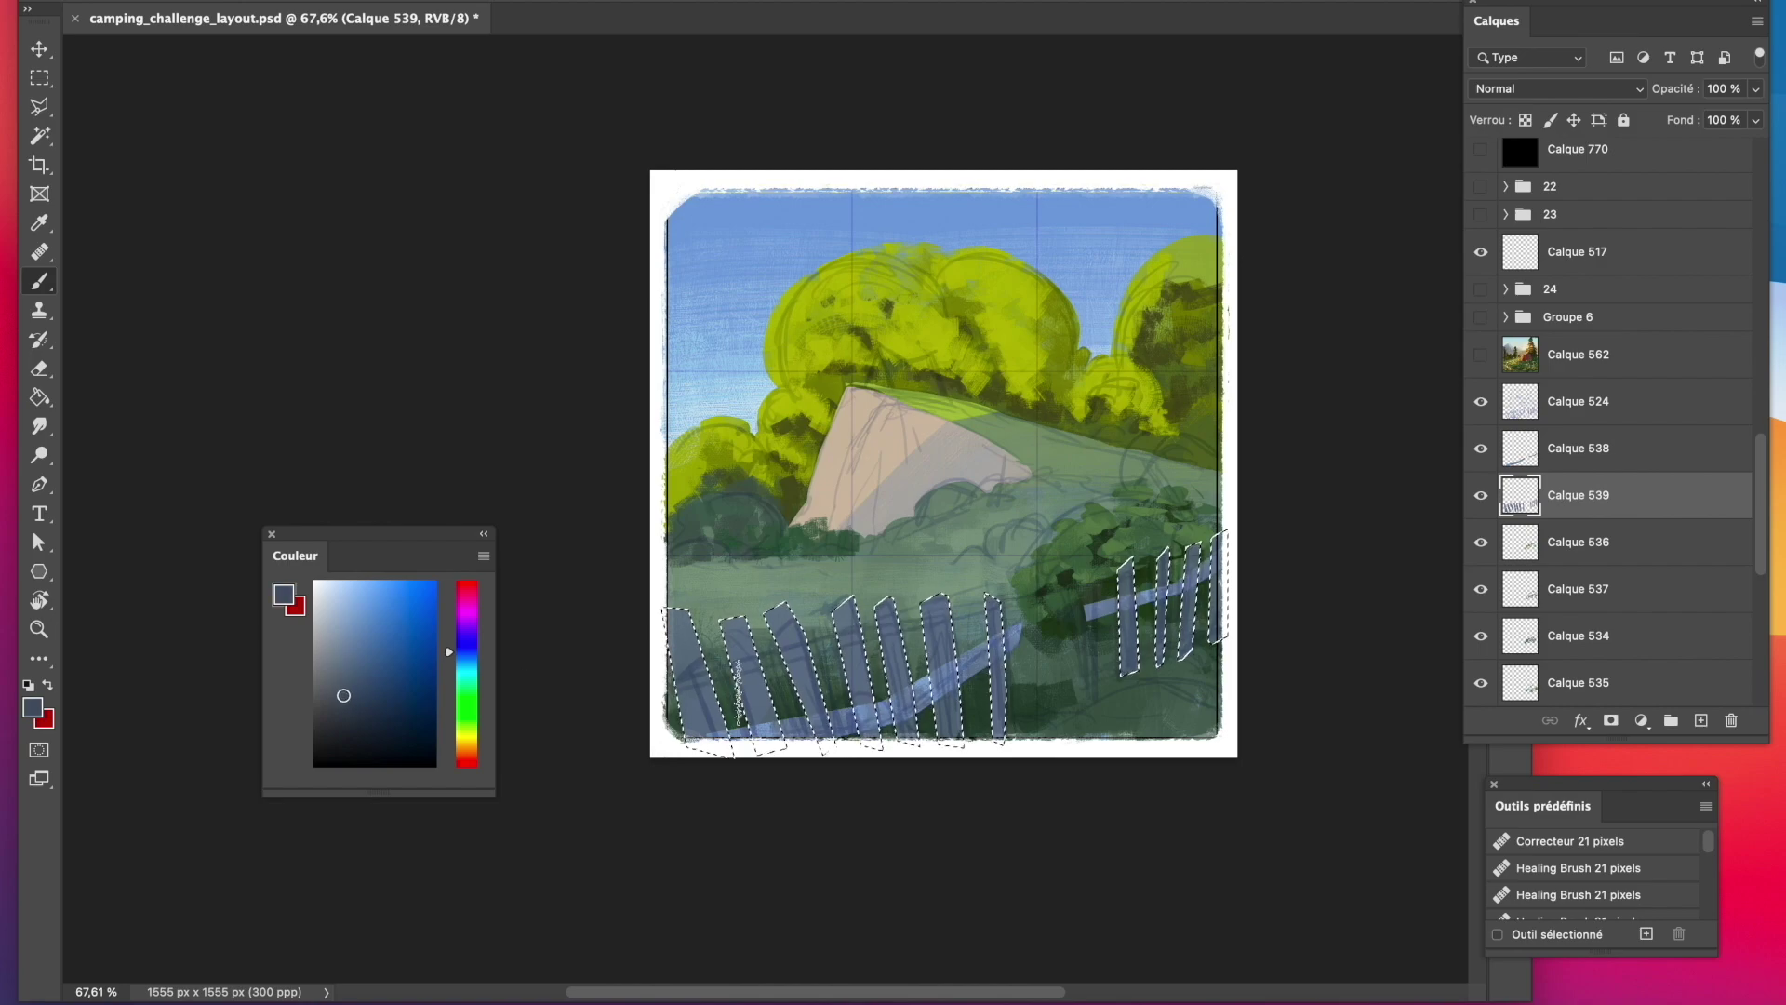
mouse_move(684, 707)
left_mouse_down()
mouse_move(888, 759)
mouse_move(1136, 670)
mouse_move(1187, 628)
left_mouse_up()
Brush dark violet-grey onto the picket bases, add light blue touches sampled from the painting, and clear the selection.
left_click(467, 636)
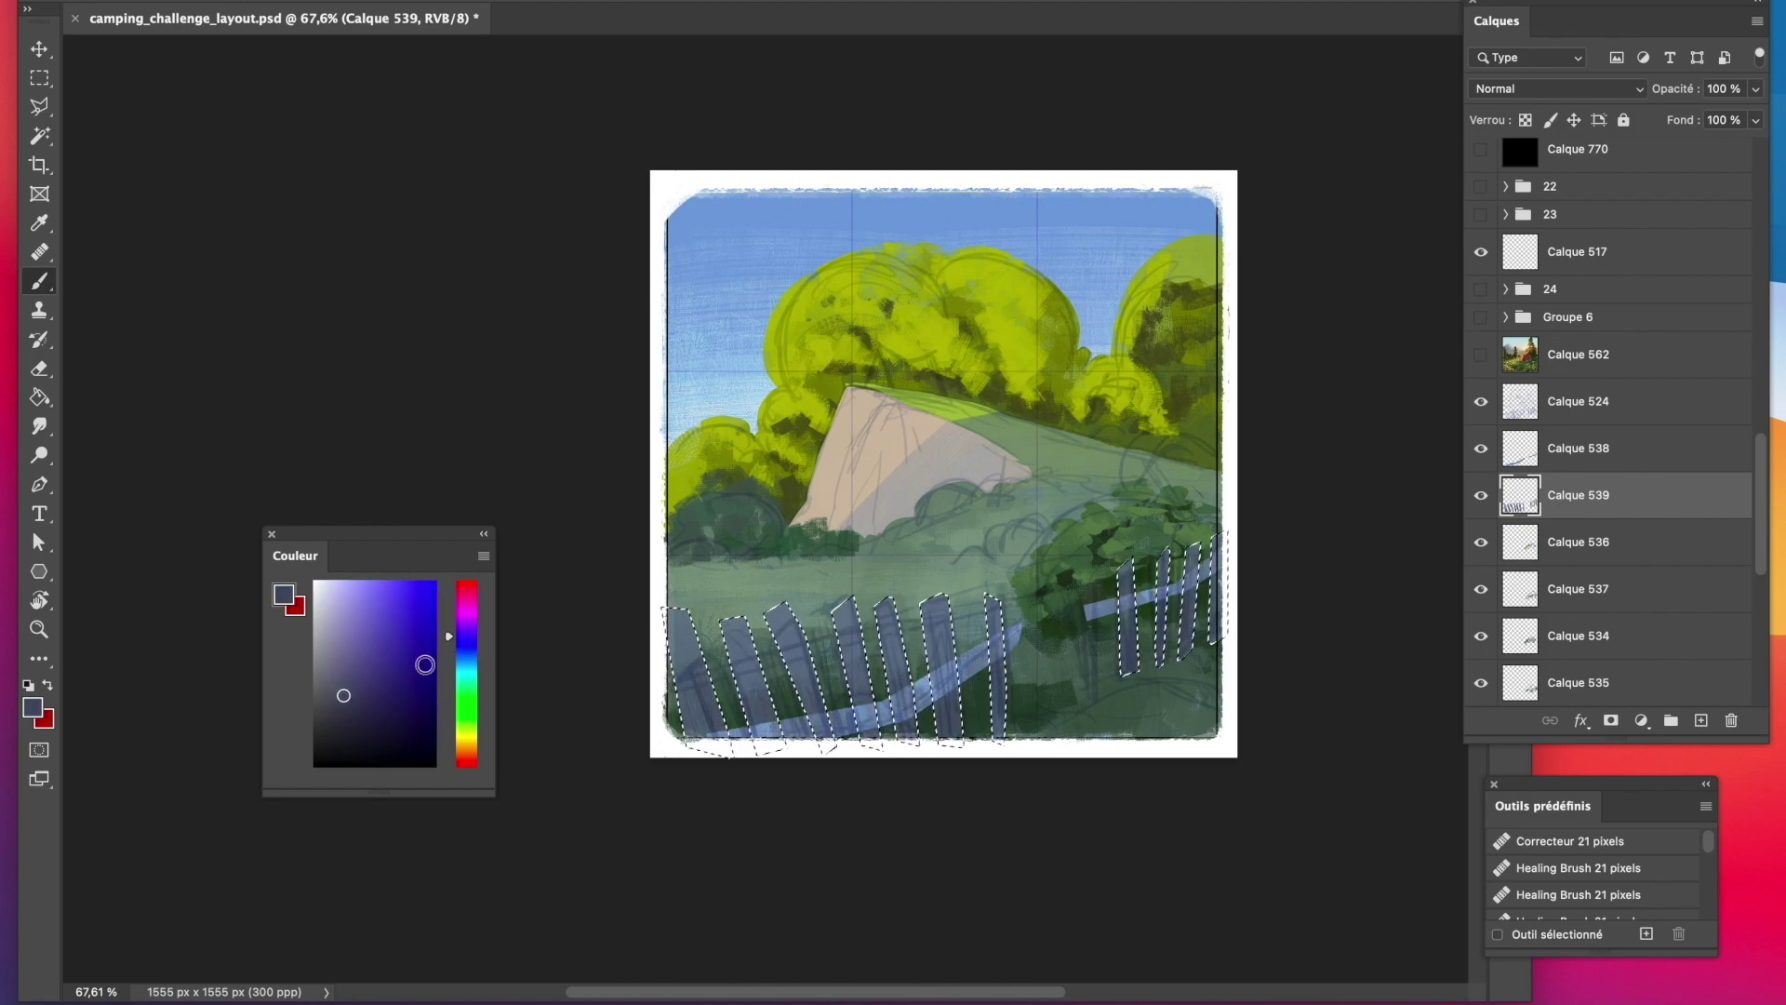
left_click(327, 704)
mouse_move(698, 731)
left_mouse_down()
mouse_move(774, 772)
mouse_move(703, 698)
mouse_move(949, 735)
left_mouse_up()
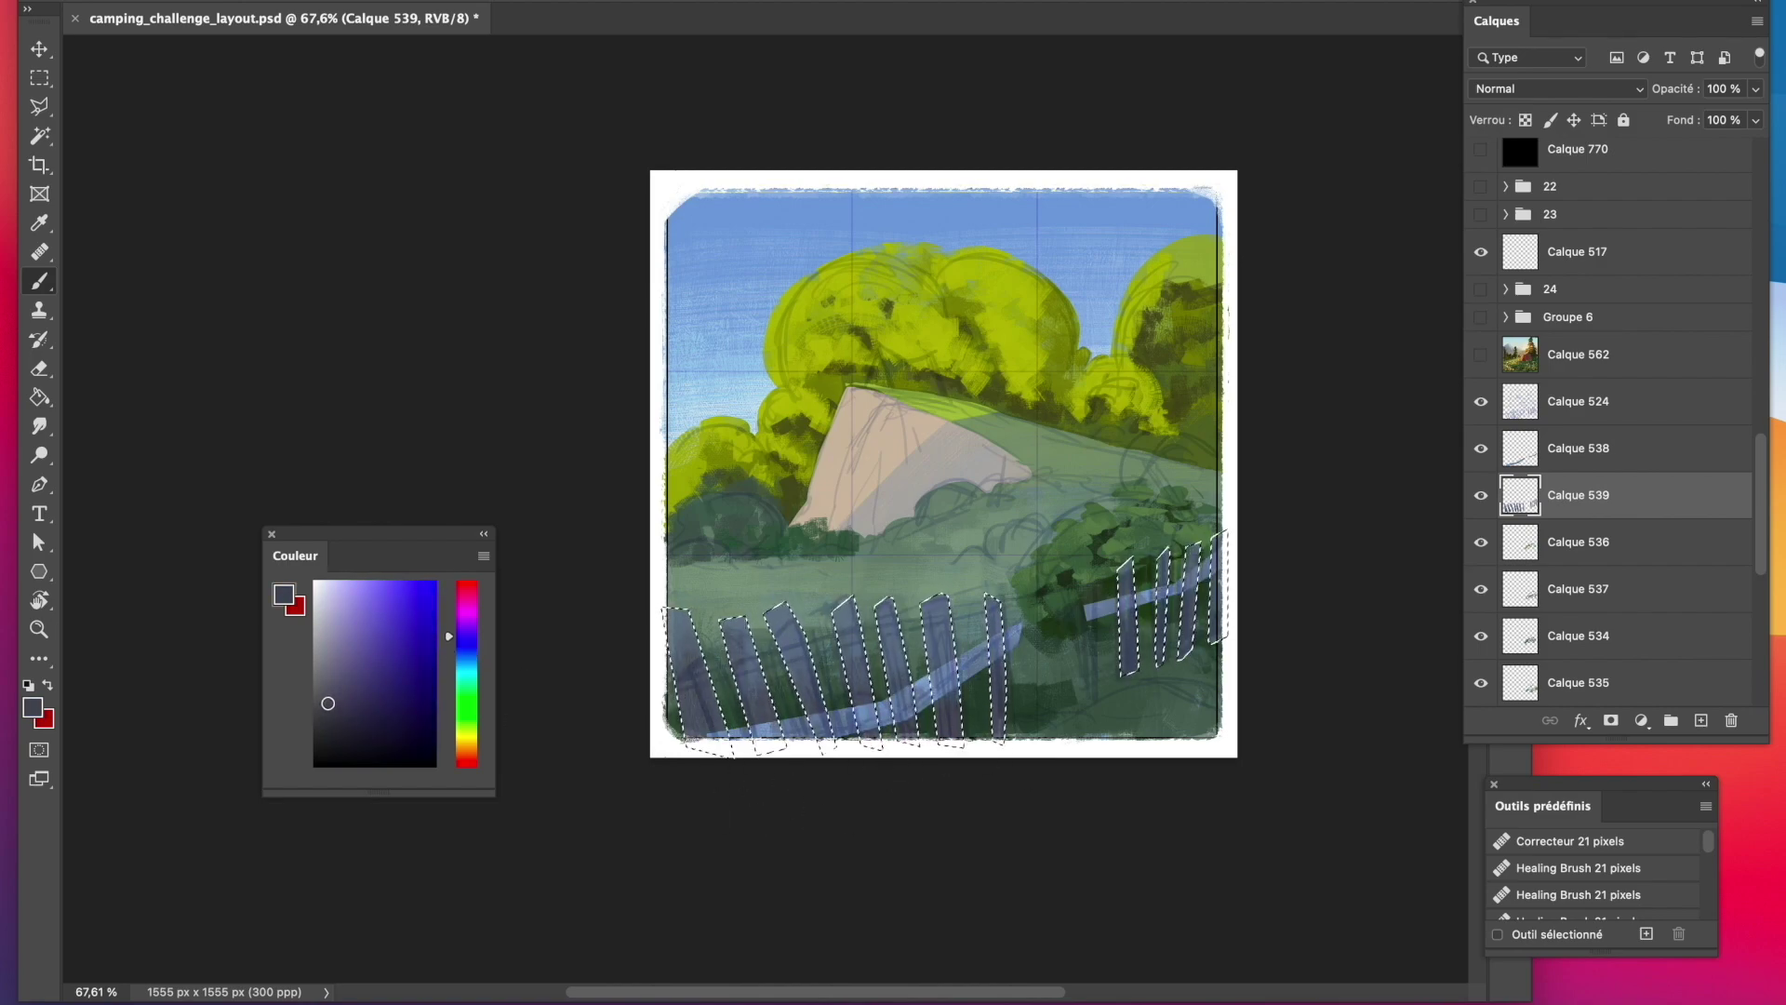
key("alt")
left_click(940, 661, "alt")
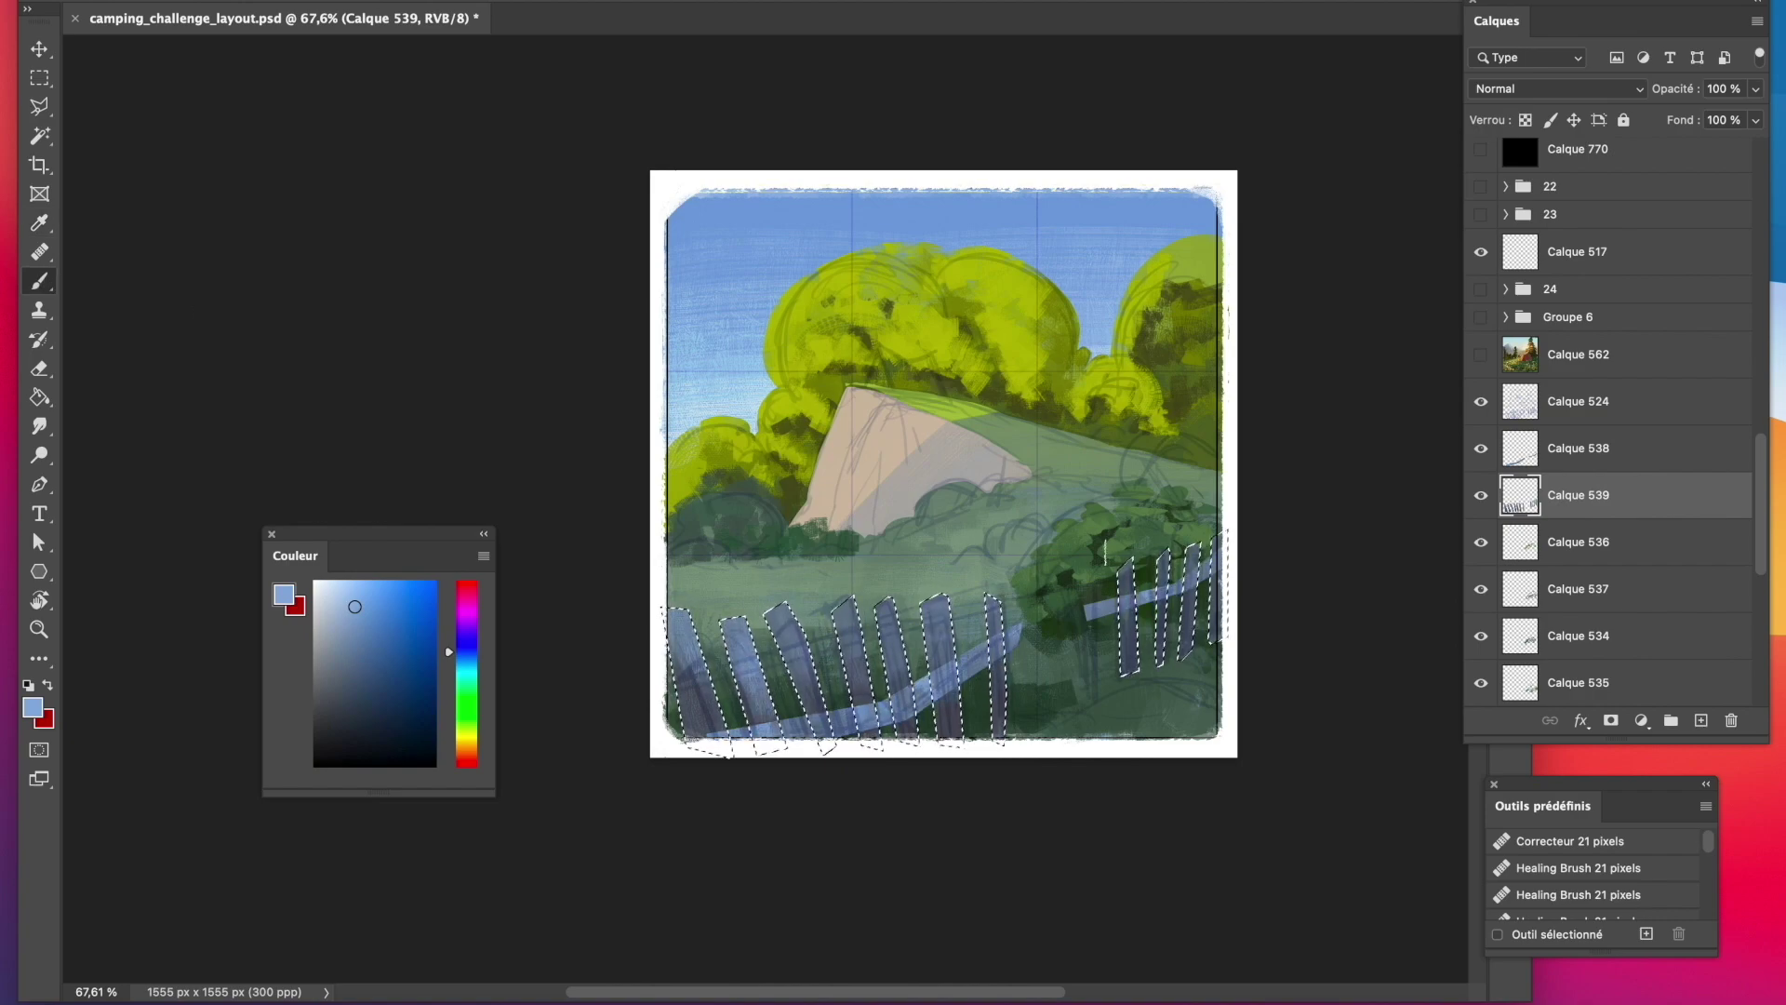
left_click(401, 459)
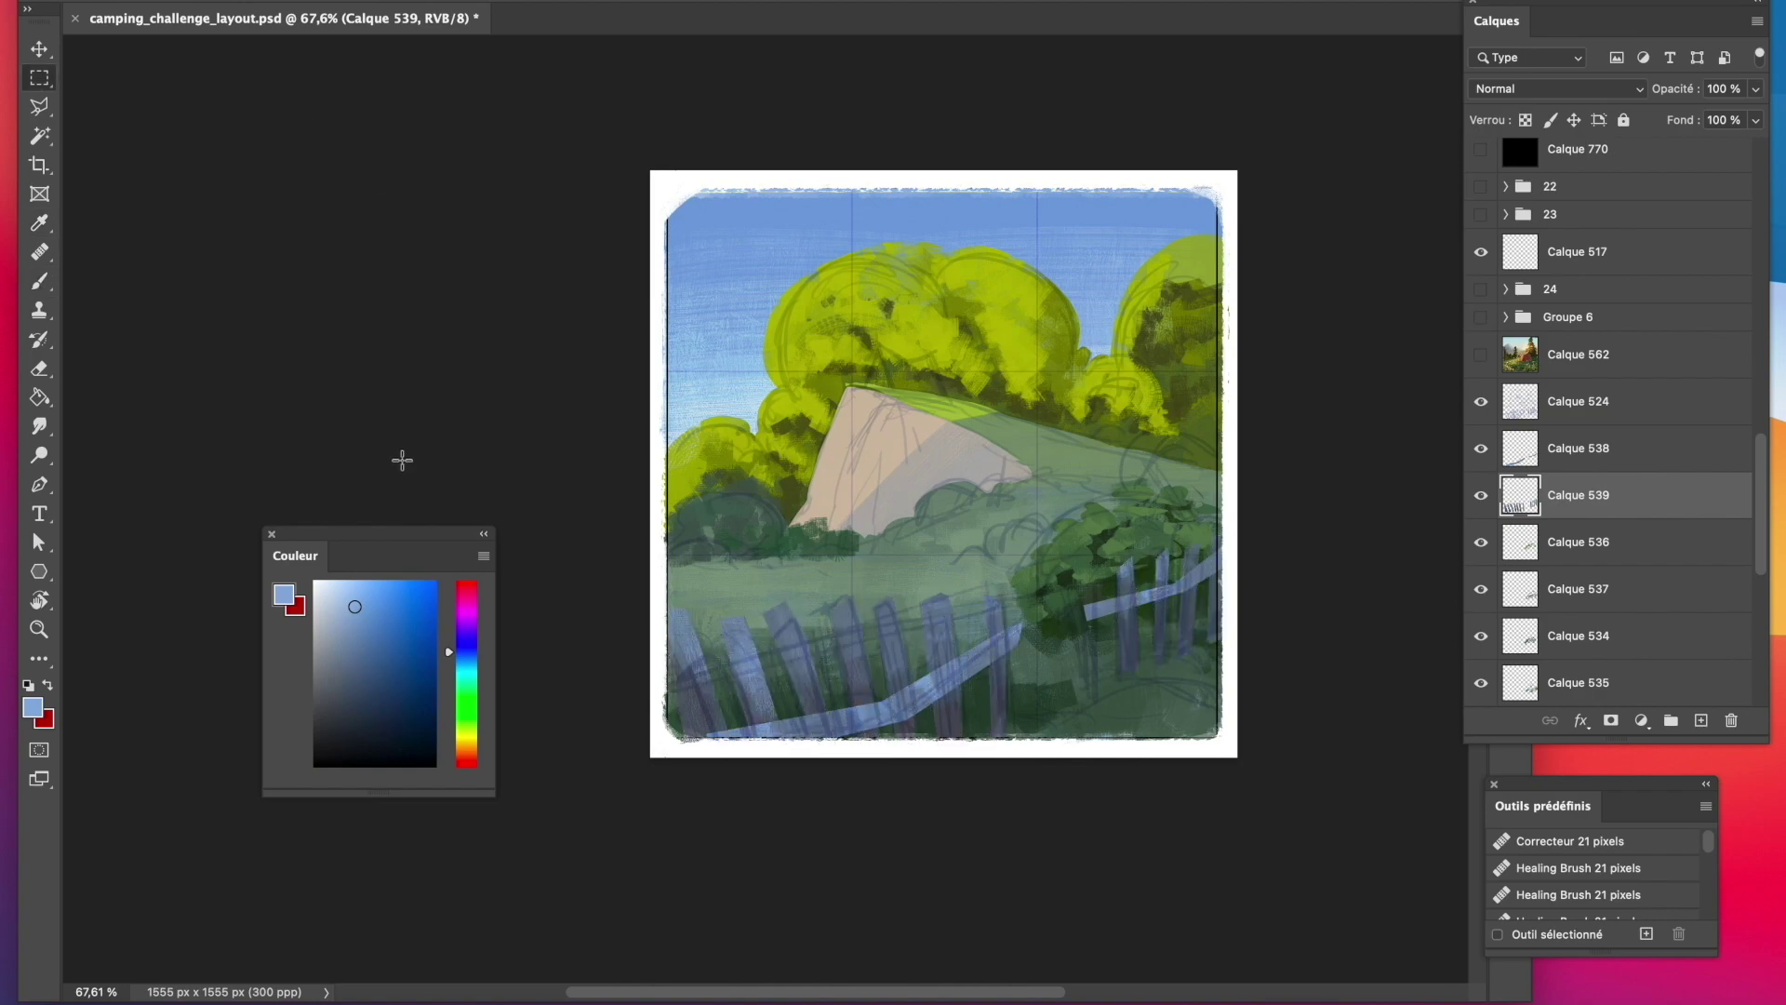
Add a layer above the fence rail, choose a red, and outline a small notched shape above the beige shape's peak.
left_click(1621, 463)
key("alt+shift+super+n")
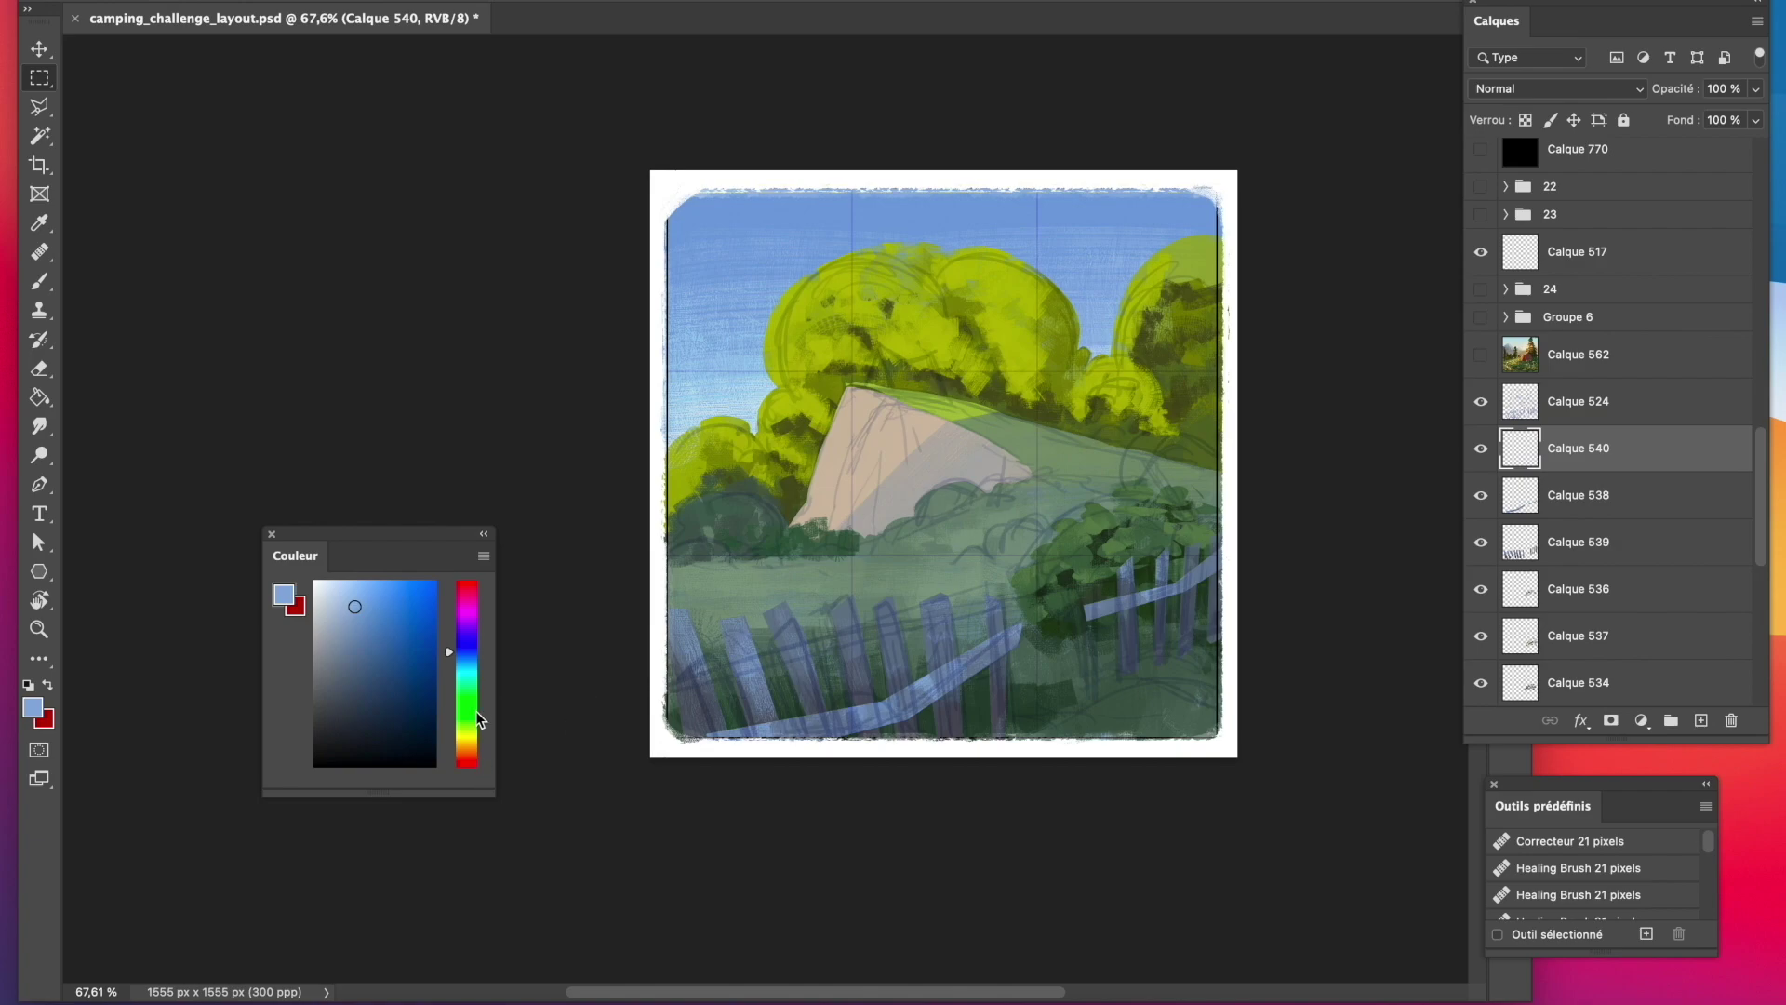
left_click_drag(473, 737, 471, 768)
left_click_drag(400, 615, 392, 630)
left_click(39, 630)
left_click_drag(948, 396, 1015, 402)
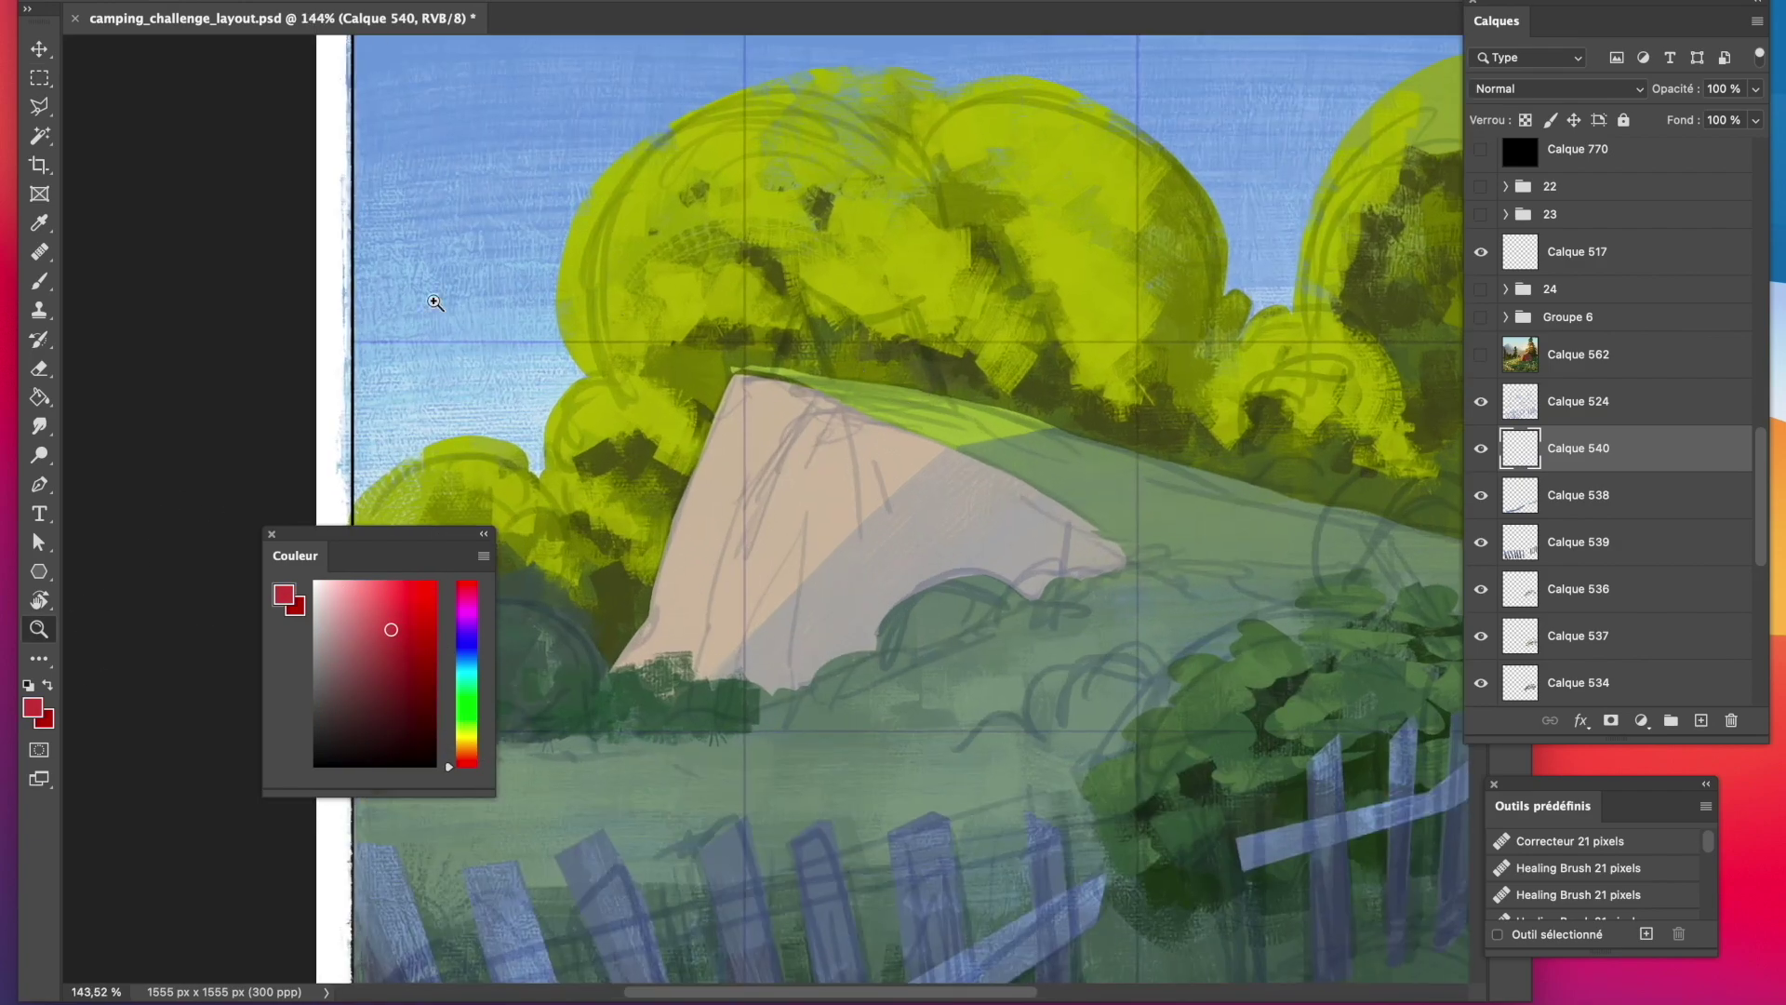
left_click(39, 107)
left_click(775, 364)
left_click(799, 277)
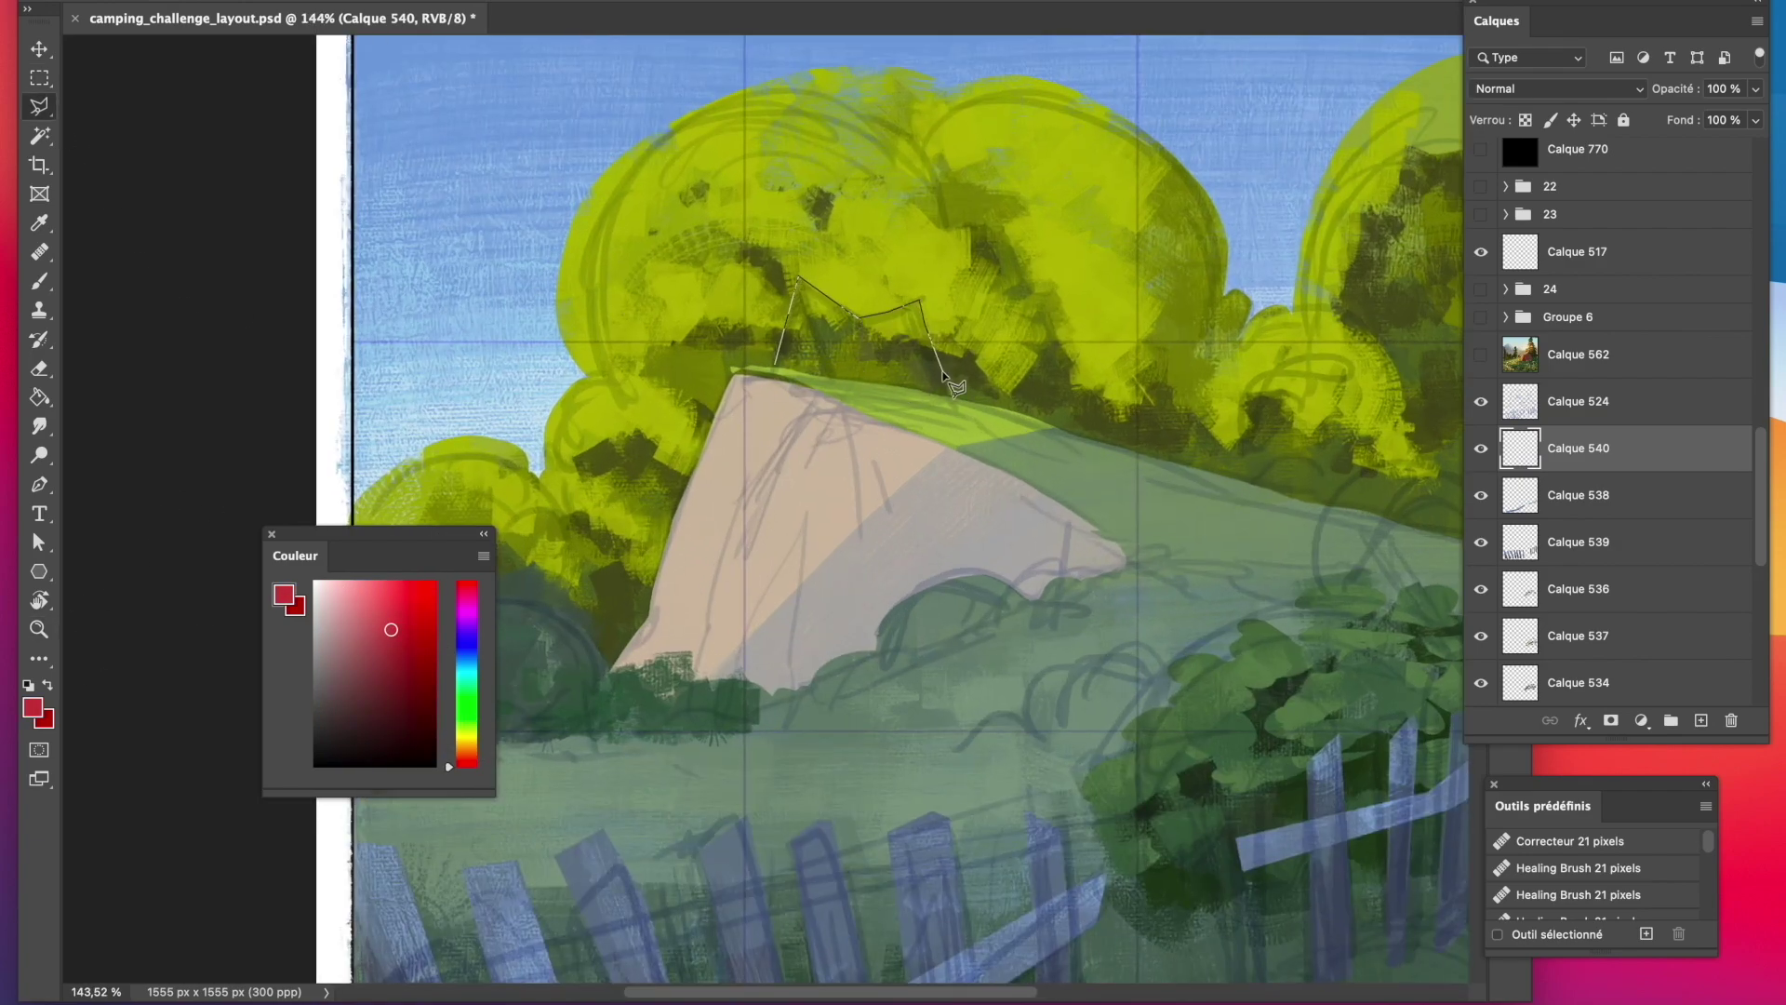
left_click(775, 369)
Paint the notched shape behind the hilltop red, pick a darker red, and clear the selection.
key("b")
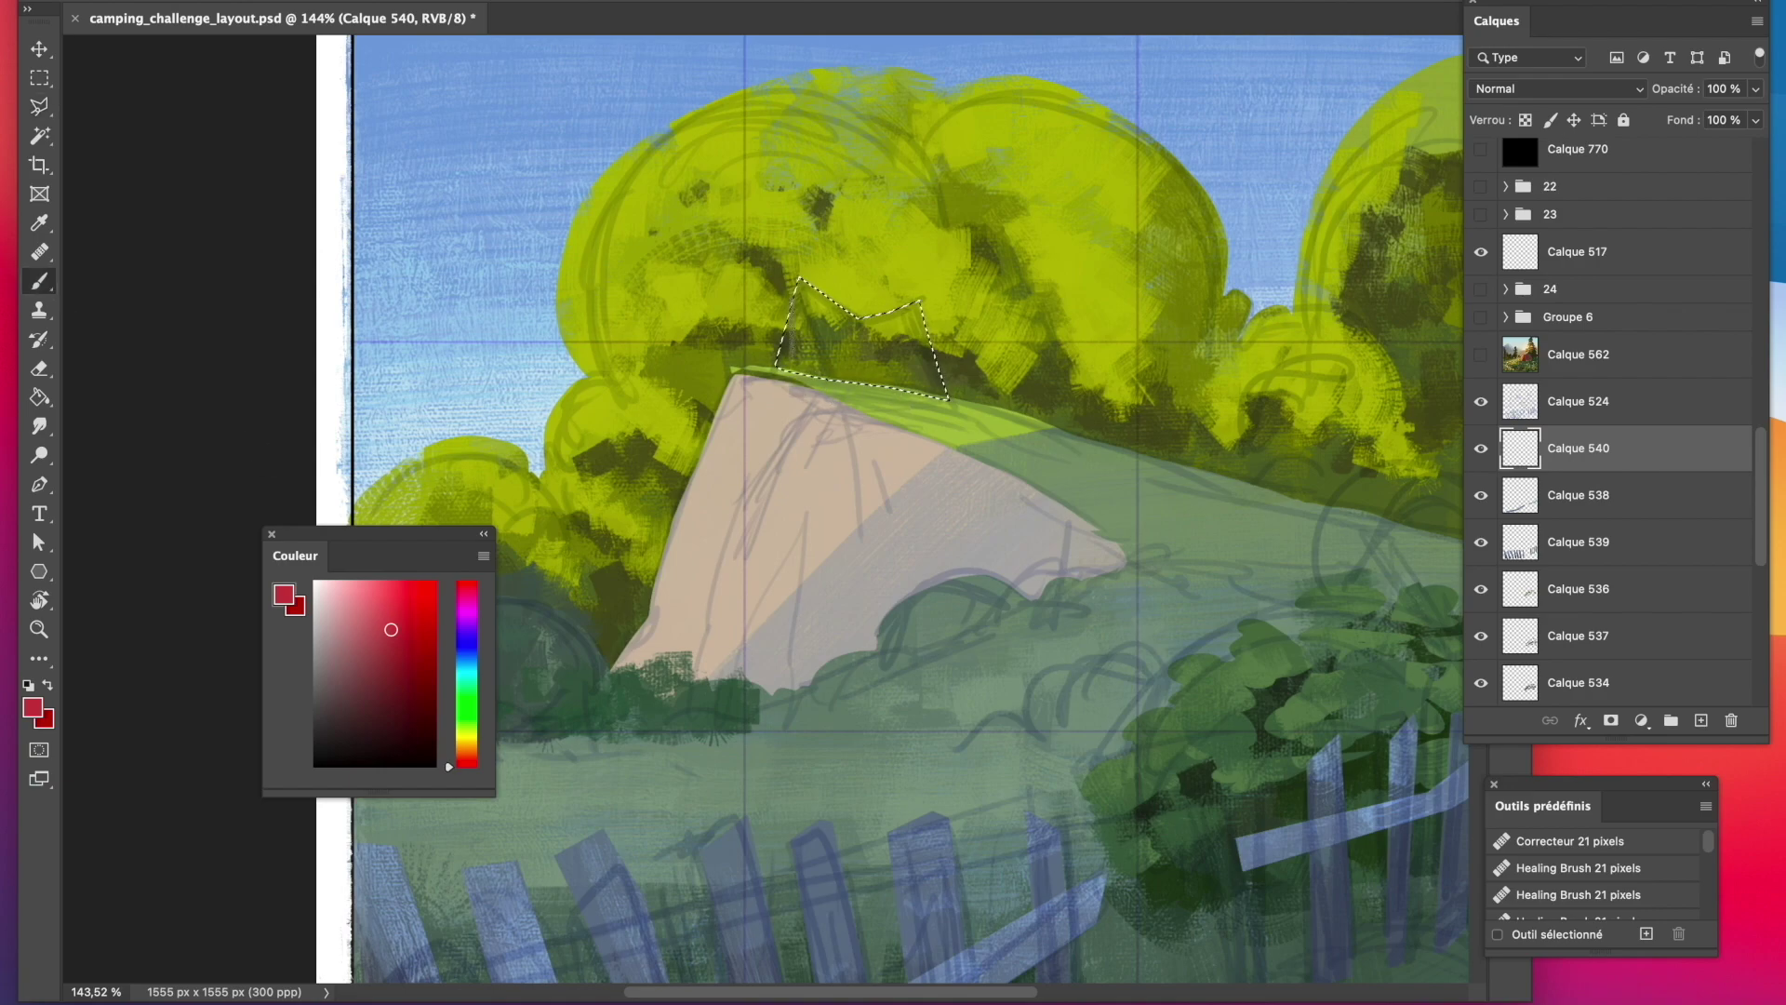
mouse_move(800, 312)
left_mouse_down()
mouse_move(925, 372)
mouse_move(837, 365)
left_mouse_up()
left_click(419, 645)
left_click(384, 677)
left_click(39, 630)
mouse_move(968, 441)
left_mouse_down()
mouse_move(872, 441)
mouse_move(889, 441)
left_mouse_up()
left_click(39, 78)
left_click(909, 149)
Hide the sketch layer along with the layout composition and frame layers.
left_click(1481, 402)
left_click_drag(1760, 437, 1760, 261)
left_click_drag(1495, 330, 1482, 376)
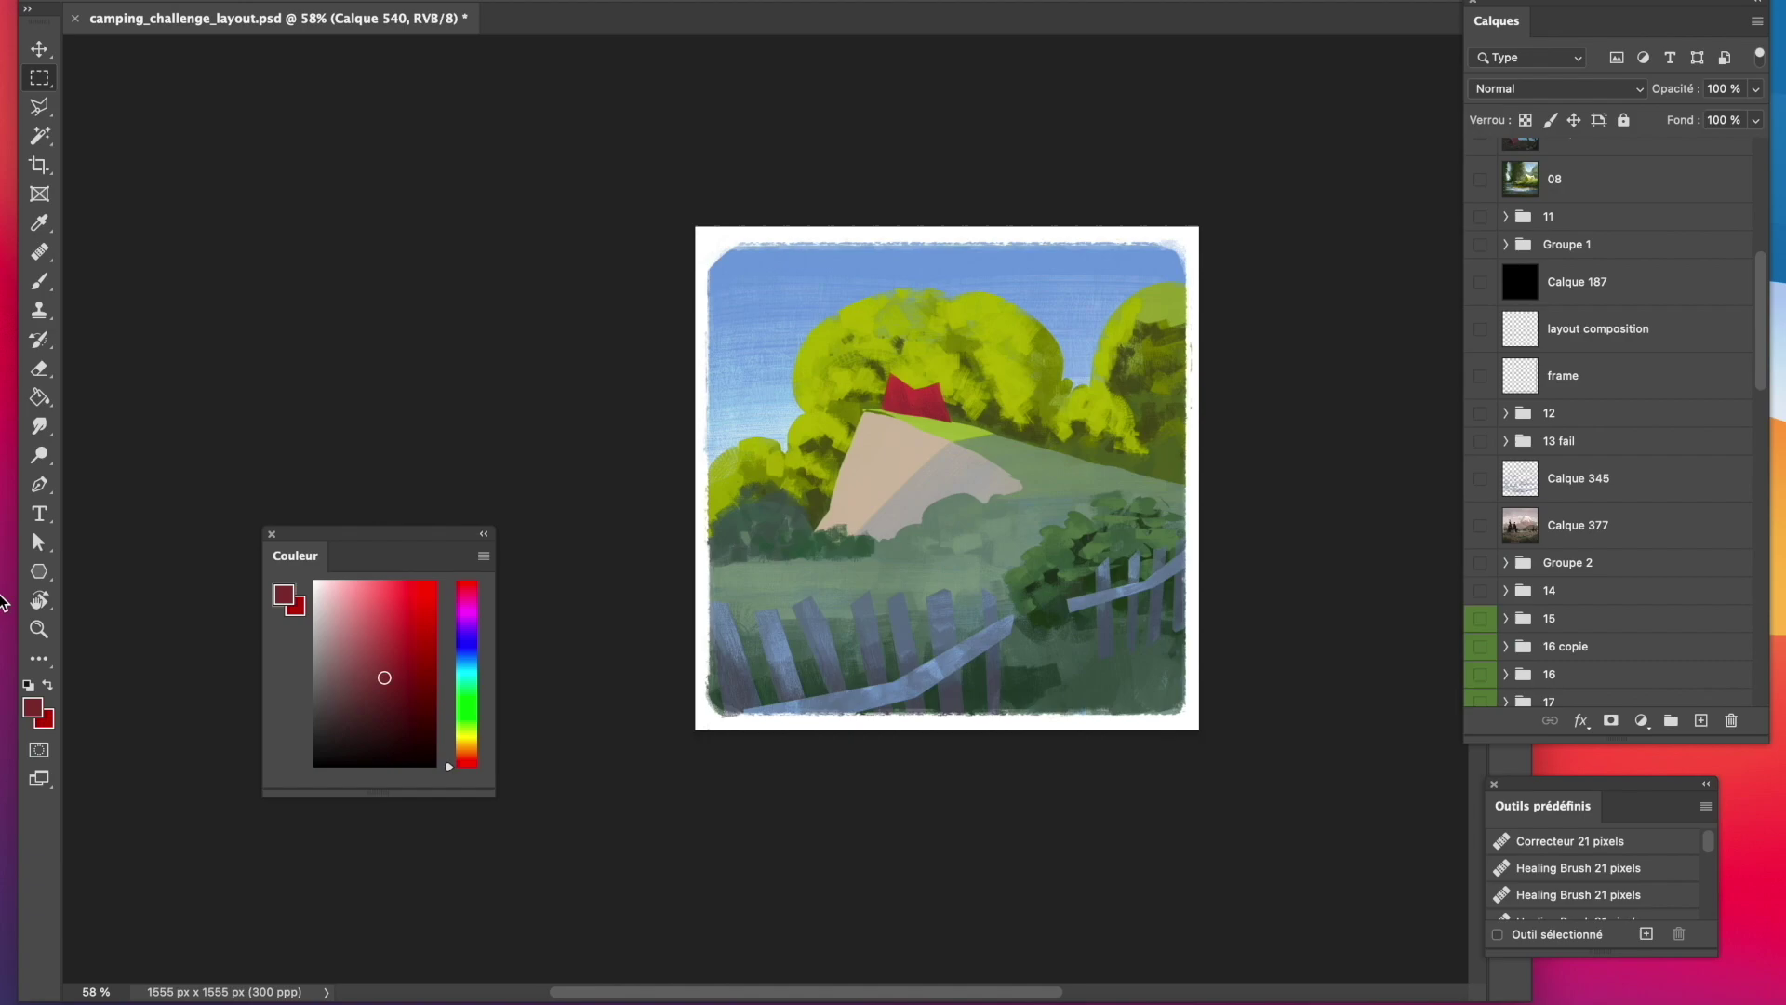
scroll(1728, 558, "down", 10)
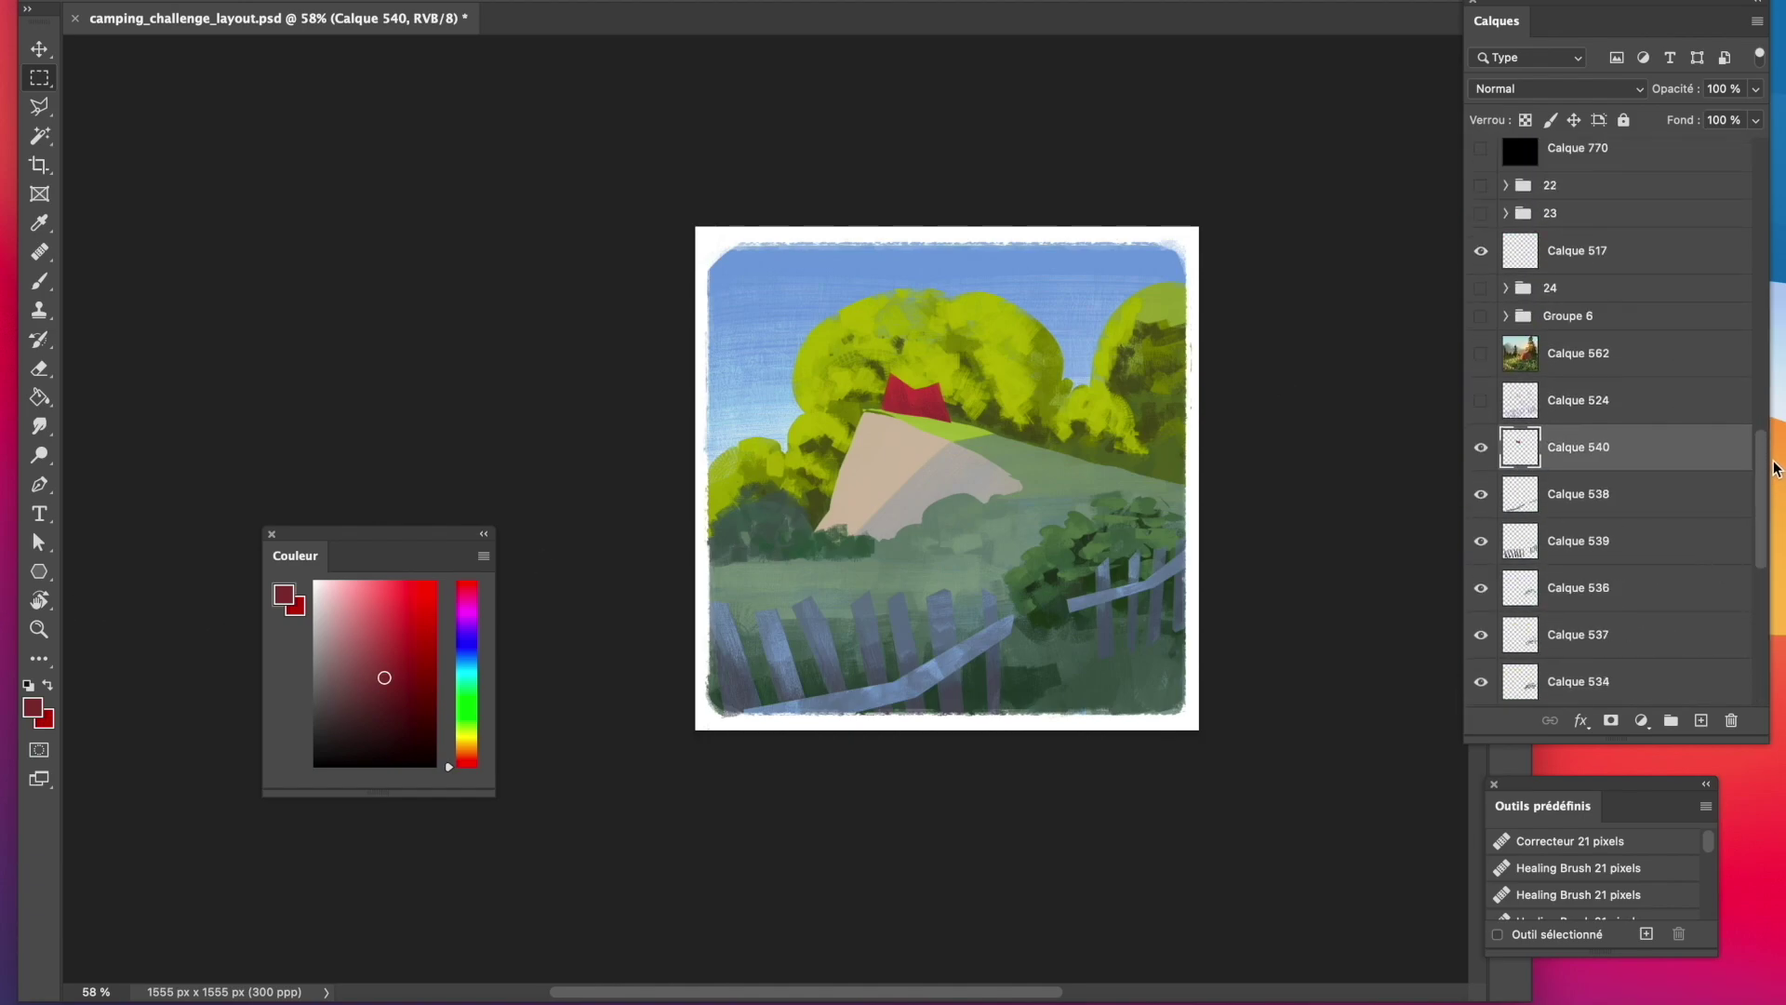
Add a new layer directly above the fence rail layer and clip it to the rail with a clipping mask.
left_click(1481, 447)
left_click(1482, 448)
left_click(1522, 454)
left_click(1696, 723)
right_click(1650, 448)
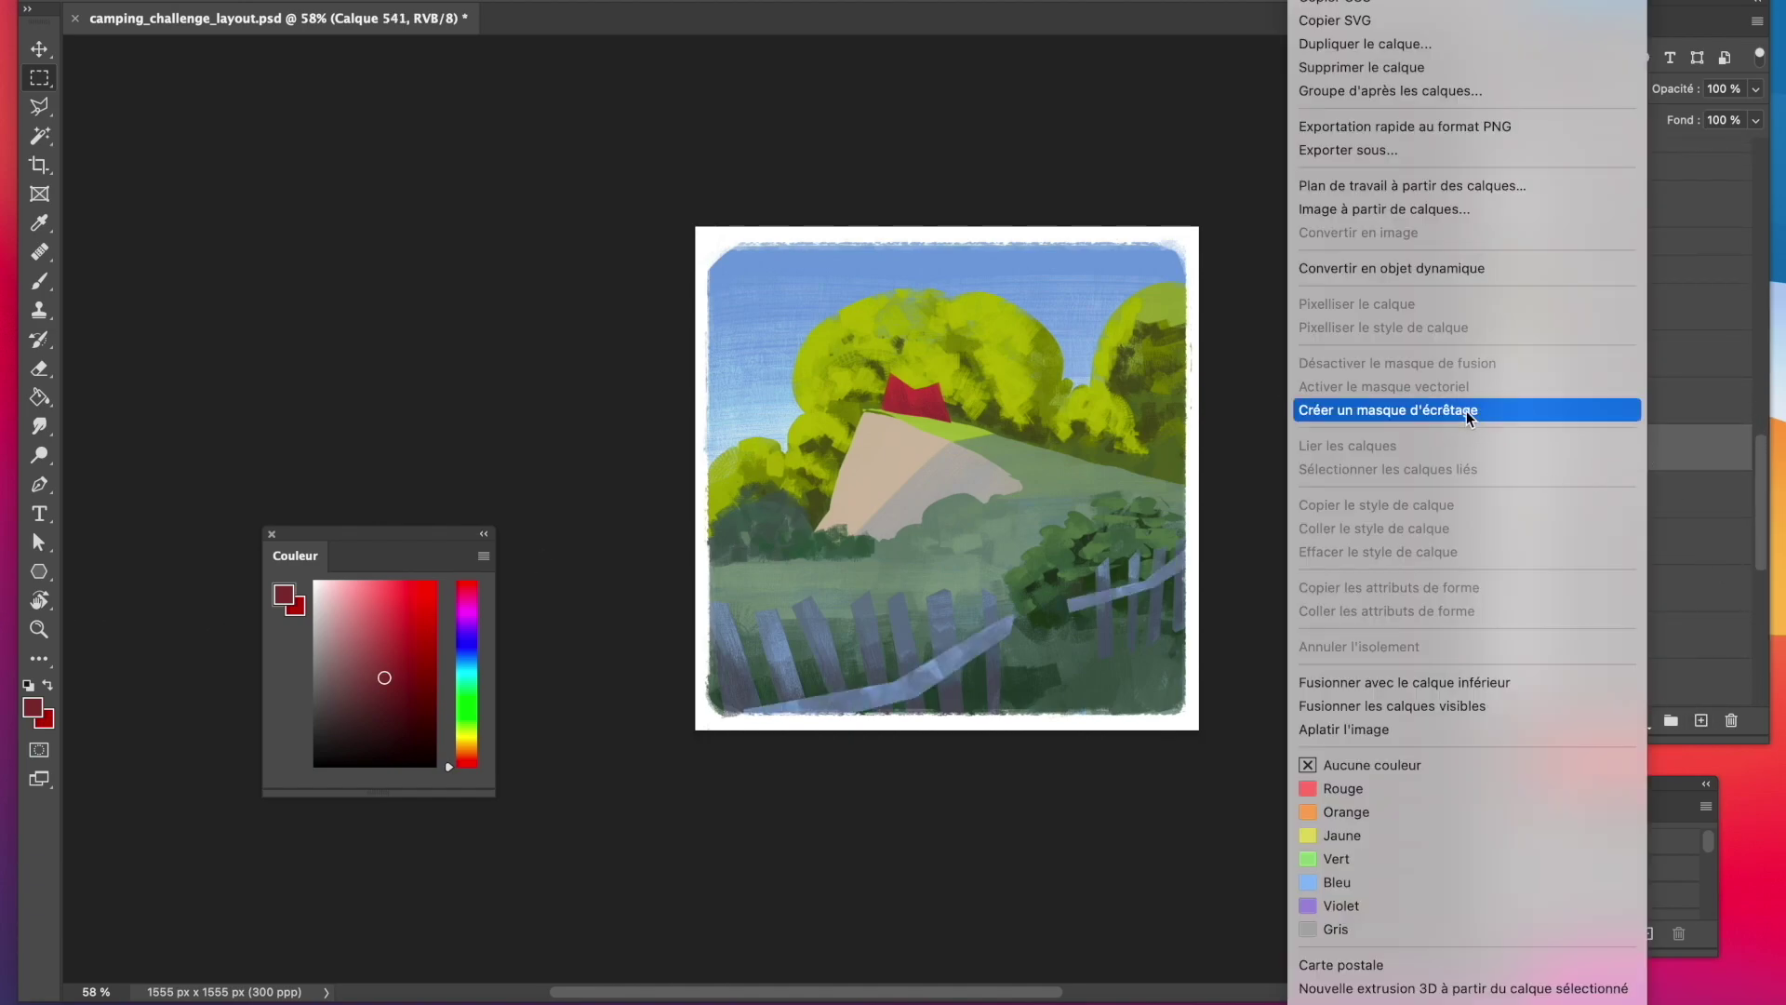
left_click(1466, 410)
Sample a dark violet-grey from the fence and outline the lower edges of both rail sections with the Polygonal Lasso.
left_click_drag(913, 602, 972, 619)
key("i")
left_click(947, 725)
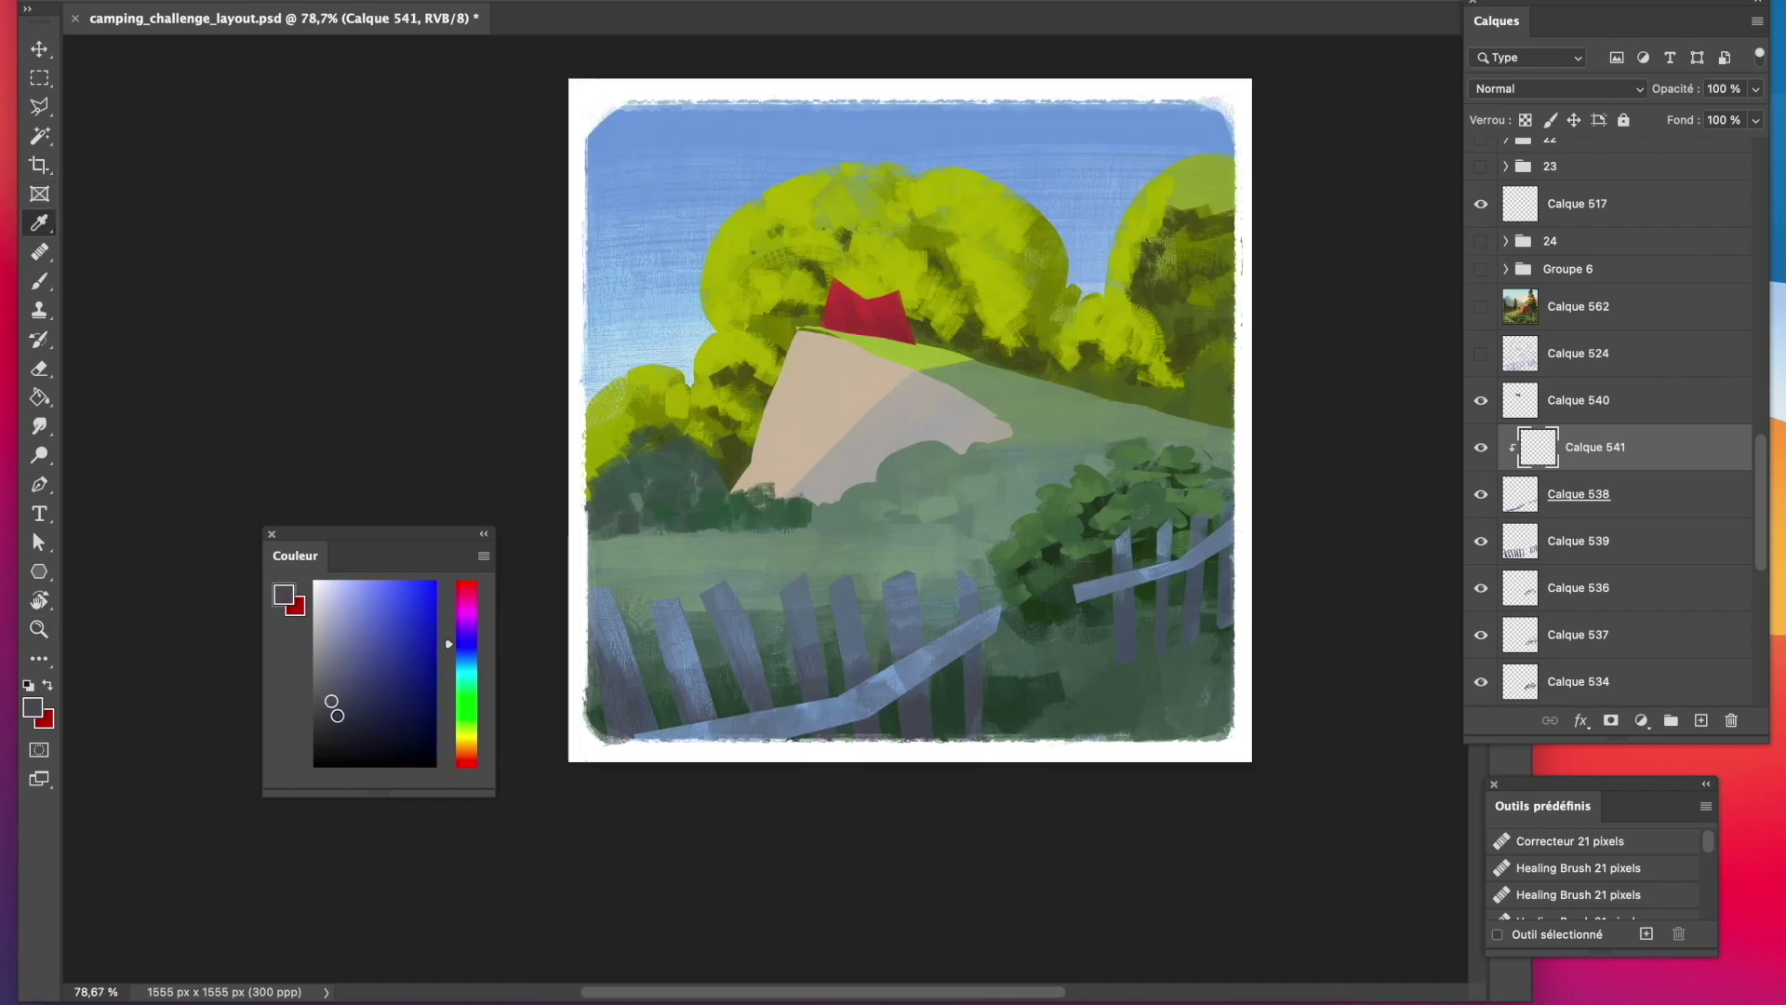
key("l")
left_click(640, 741)
left_click(838, 699)
left_click(1004, 607)
left_click(1008, 636)
left_click(891, 738)
double_click(696, 782)
left_click(1075, 588, "shift")
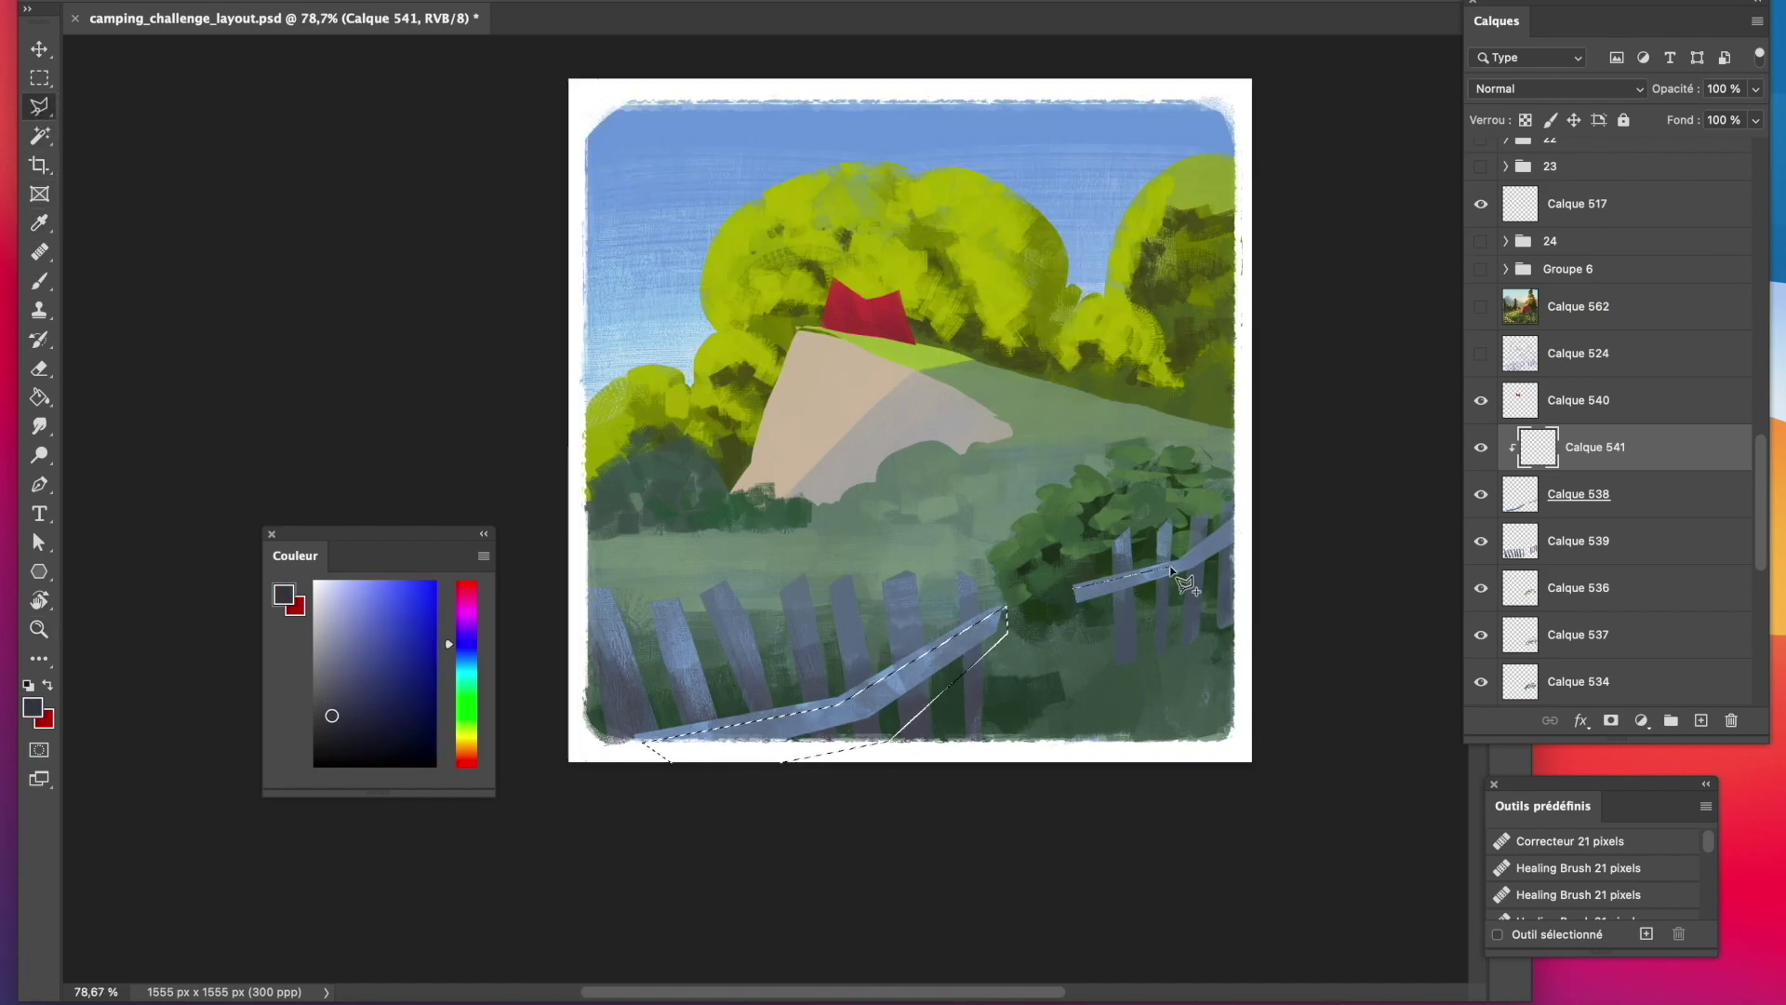
left_click(1186, 561)
left_click(1247, 519)
left_click(1120, 622)
double_click(1067, 616)
Paint a dark shadow along the selected underside of the rail and clear the selection.
key("b")
mouse_move(833, 714)
left_mouse_down()
mouse_move(773, 735)
mouse_move(1000, 605)
mouse_move(1200, 565)
mouse_move(1236, 538)
left_mouse_up()
left_click(39, 78)
left_click(123, 95)
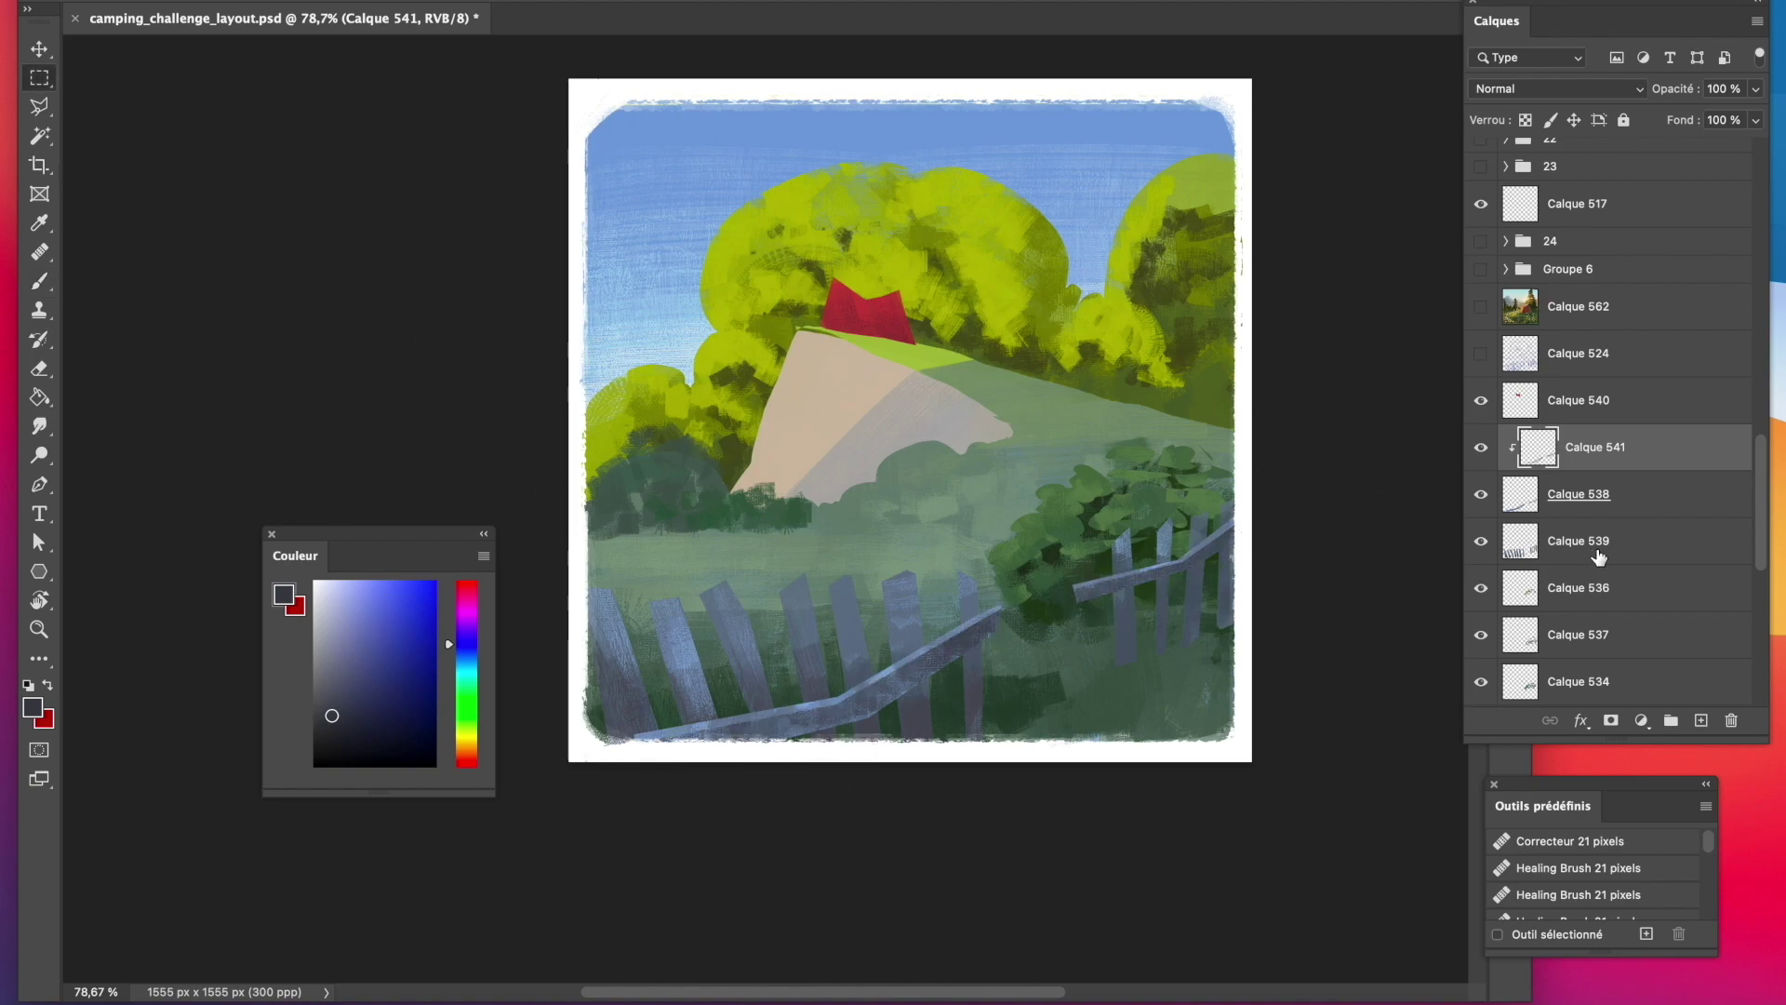
Add a new layer above the fence picket layer and clip it to the pickets.
left_click(1554, 548)
key("ctrl+shift+alt+n")
key("ctrl+alt+g")
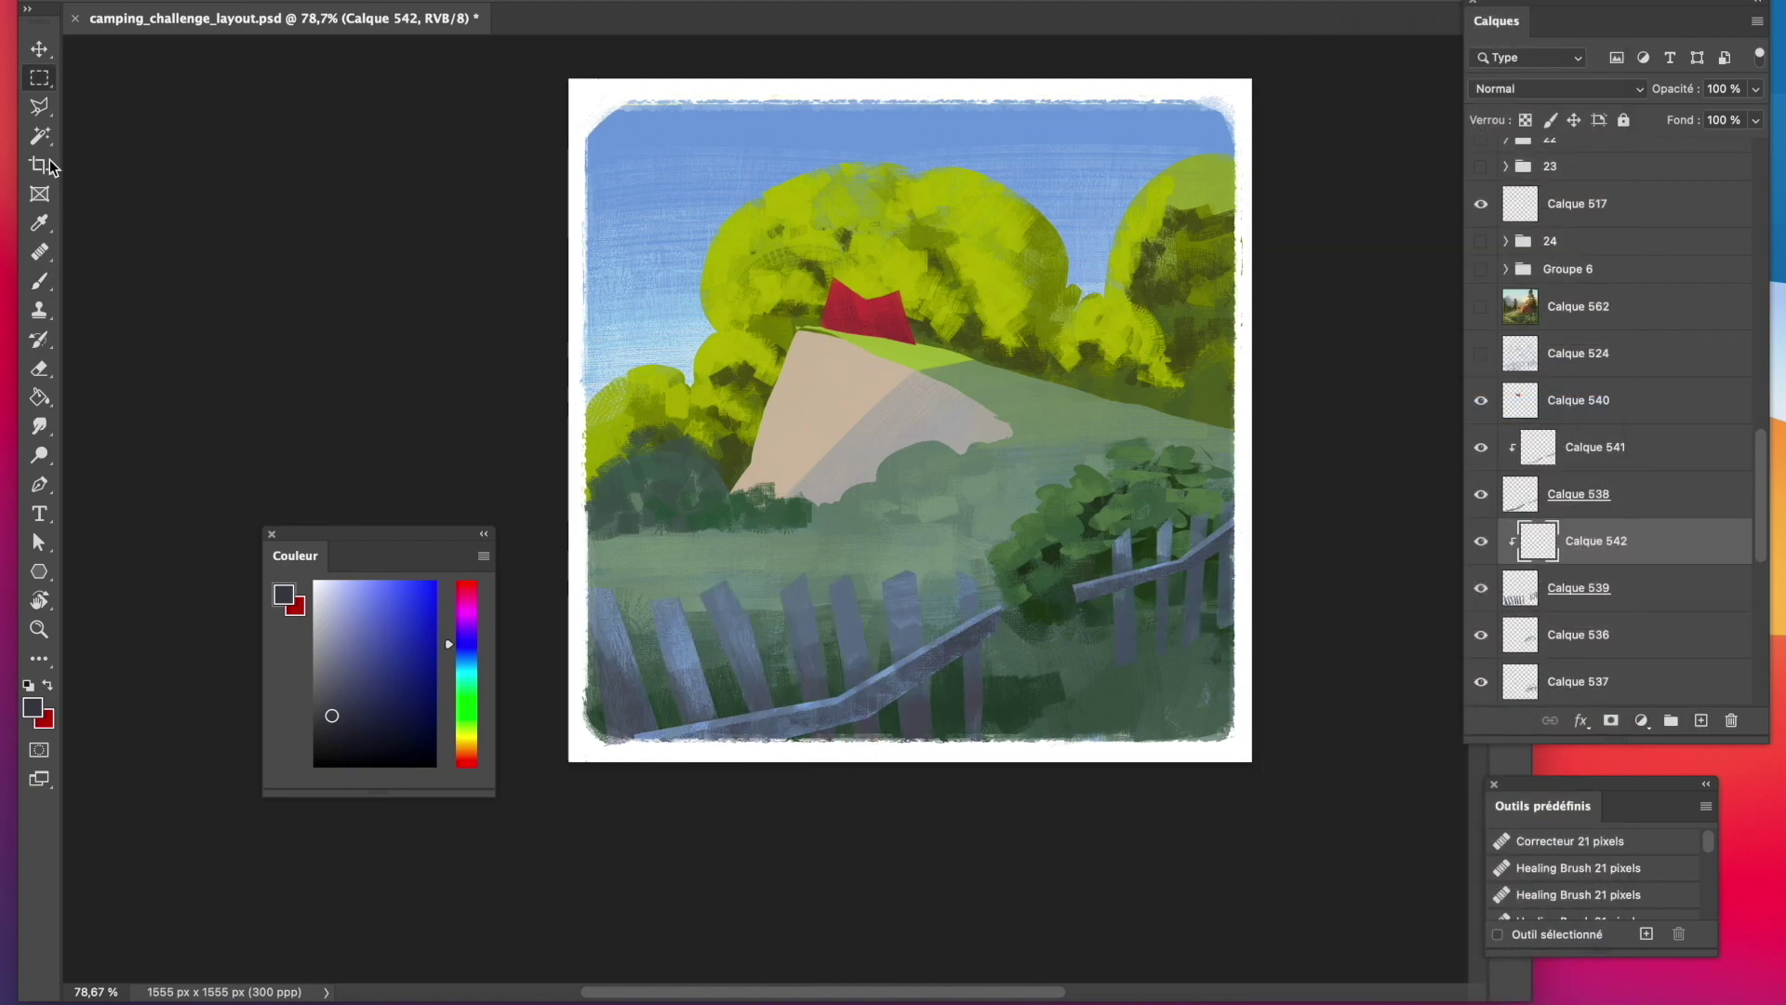
Outline the right sides of the second, third and fourth pickets from the left with the Polygonal Lasso.
key("l")
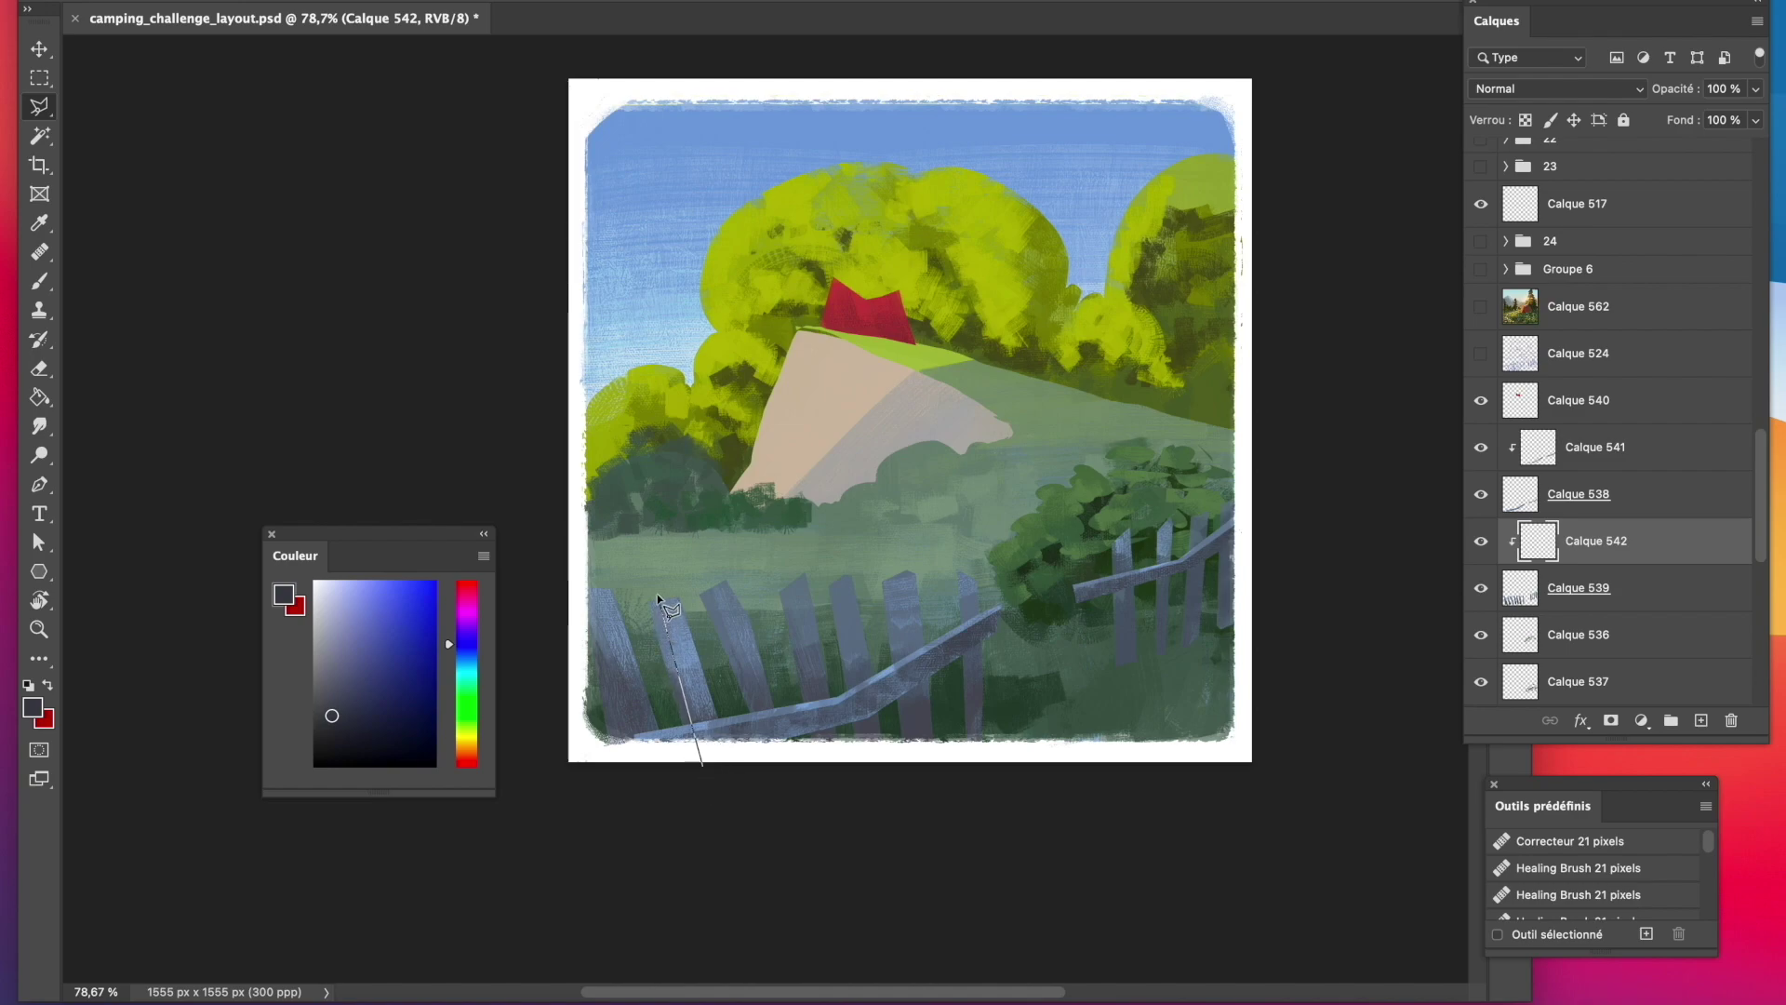
left_click(651, 598)
left_click(682, 591)
left_click(744, 759)
left_click(700, 761)
left_click(777, 757, "shift")
left_click(703, 587)
left_click(761, 616)
double_click(809, 763)
left_click(820, 742)
left_click(789, 596)
left_click(812, 576)
left_click(844, 762)
double_click(815, 752)
Add the right sides of the three remaining pickets left of the bush to the lasso selection.
left_click(860, 739)
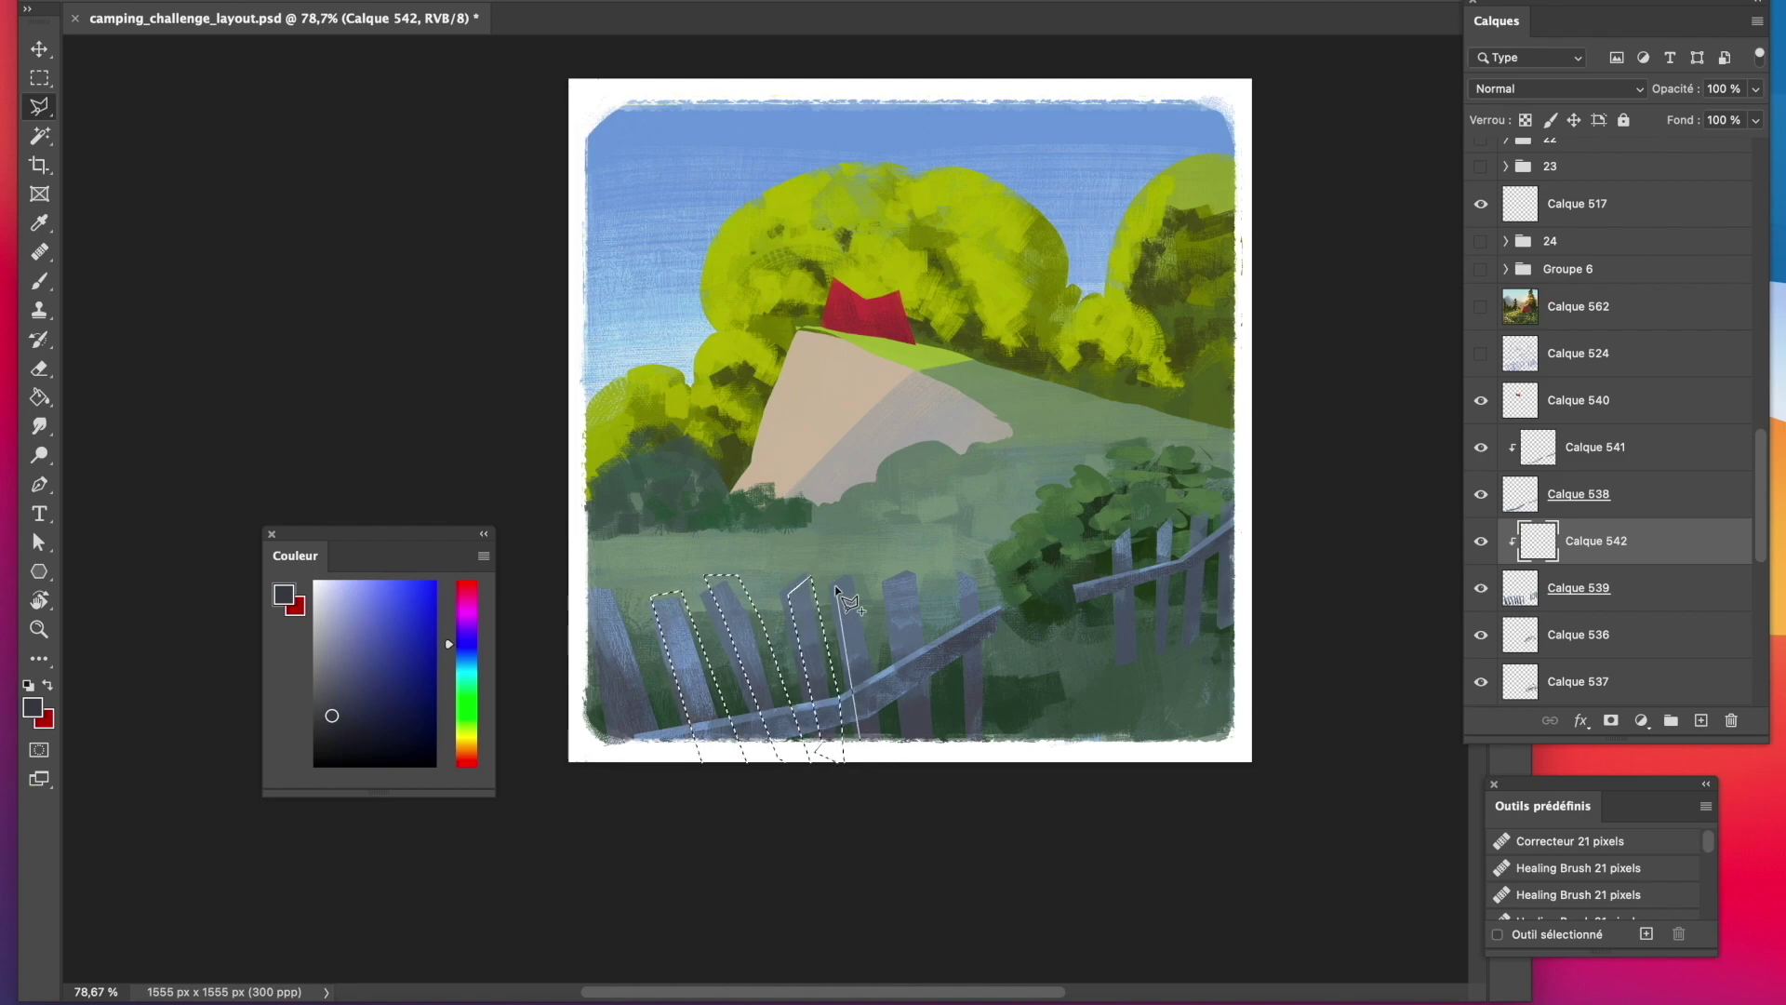
left_click(837, 594)
left_click(858, 575)
double_click(893, 753)
left_click(910, 741)
left_click(893, 587)
left_click(925, 572)
double_click(945, 762)
left_click(973, 734)
left_click(967, 582)
left_click(986, 584)
left_click(1008, 684)
double_click(1006, 755)
Subtract the top edges of the outlined pickets left of the bush from the selection.
left_click(655, 605, "alt")
left_click(686, 602)
double_click(662, 575)
left_click(704, 602, "alt")
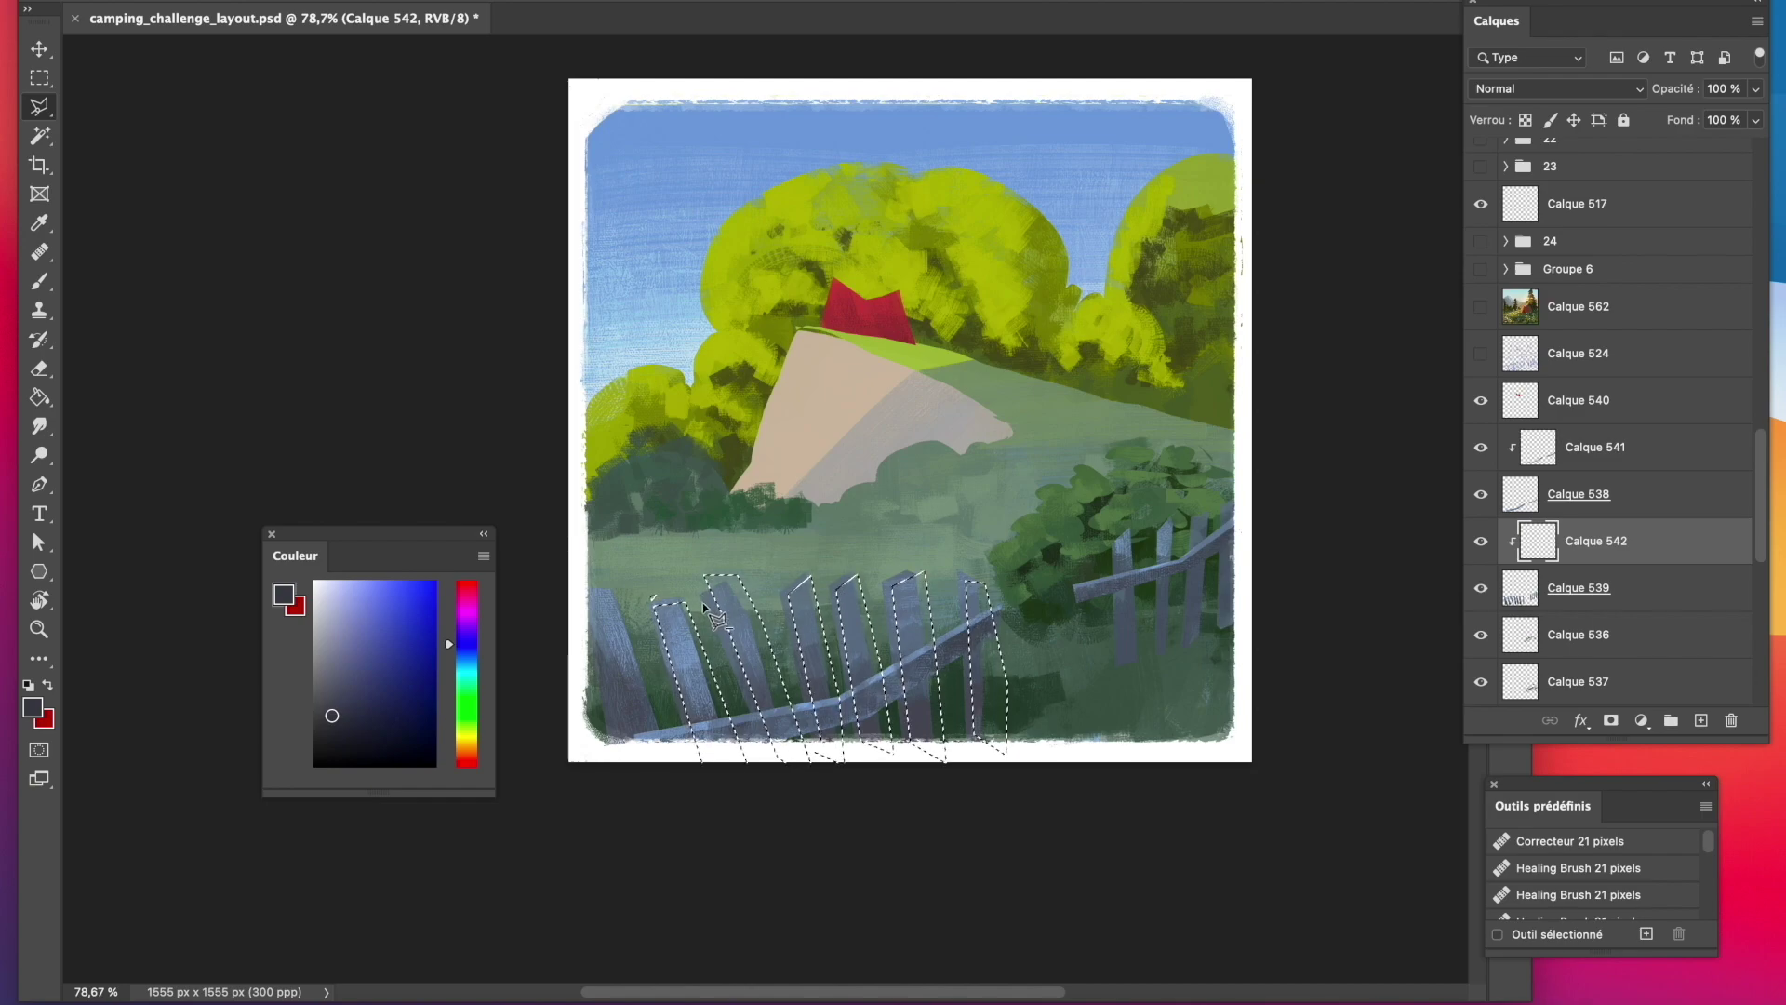
double_click(614, 505)
Add the right sides of the first two pickets right of the bush to the Polygonal Lasso selection.
left_click(1124, 666)
left_click(1119, 543)
left_click(1135, 528)
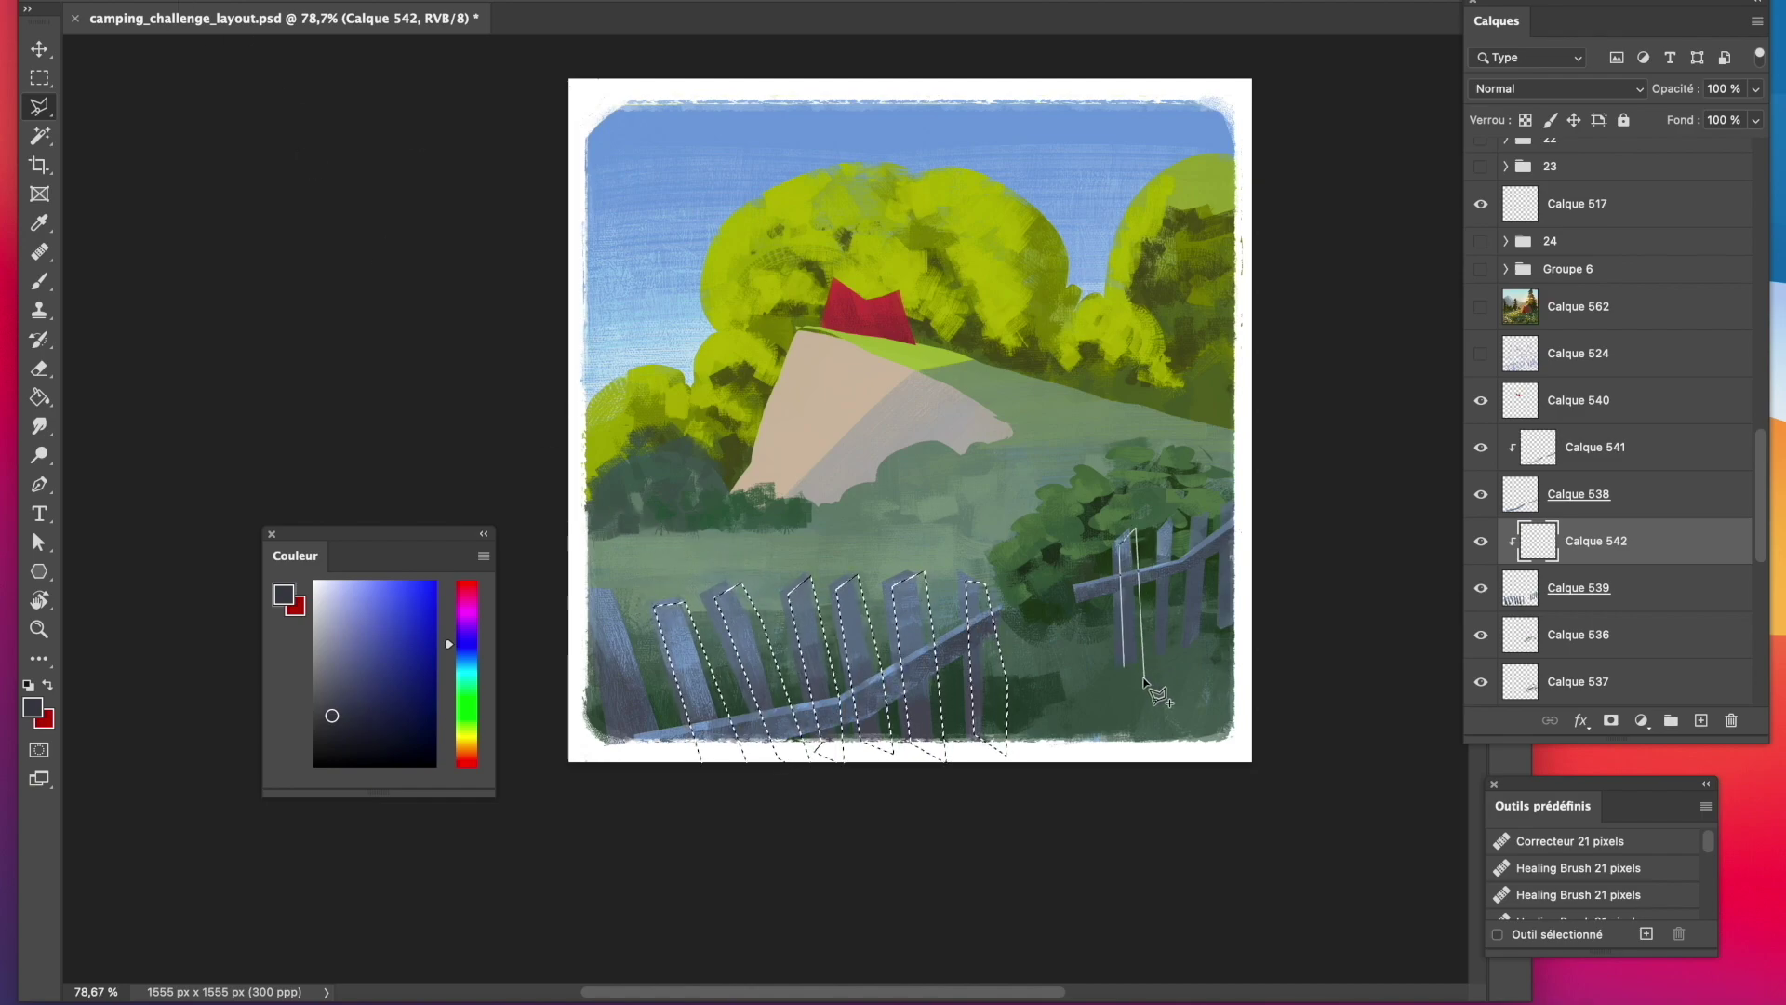
double_click(1145, 677)
left_click(1163, 654)
left_click(1161, 530)
left_click(1179, 517)
double_click(1170, 662)
Add the right sides of the last two pickets near the canvas's right edge to the selection.
left_click(1190, 647)
left_click(1196, 526)
left_click(1210, 512)
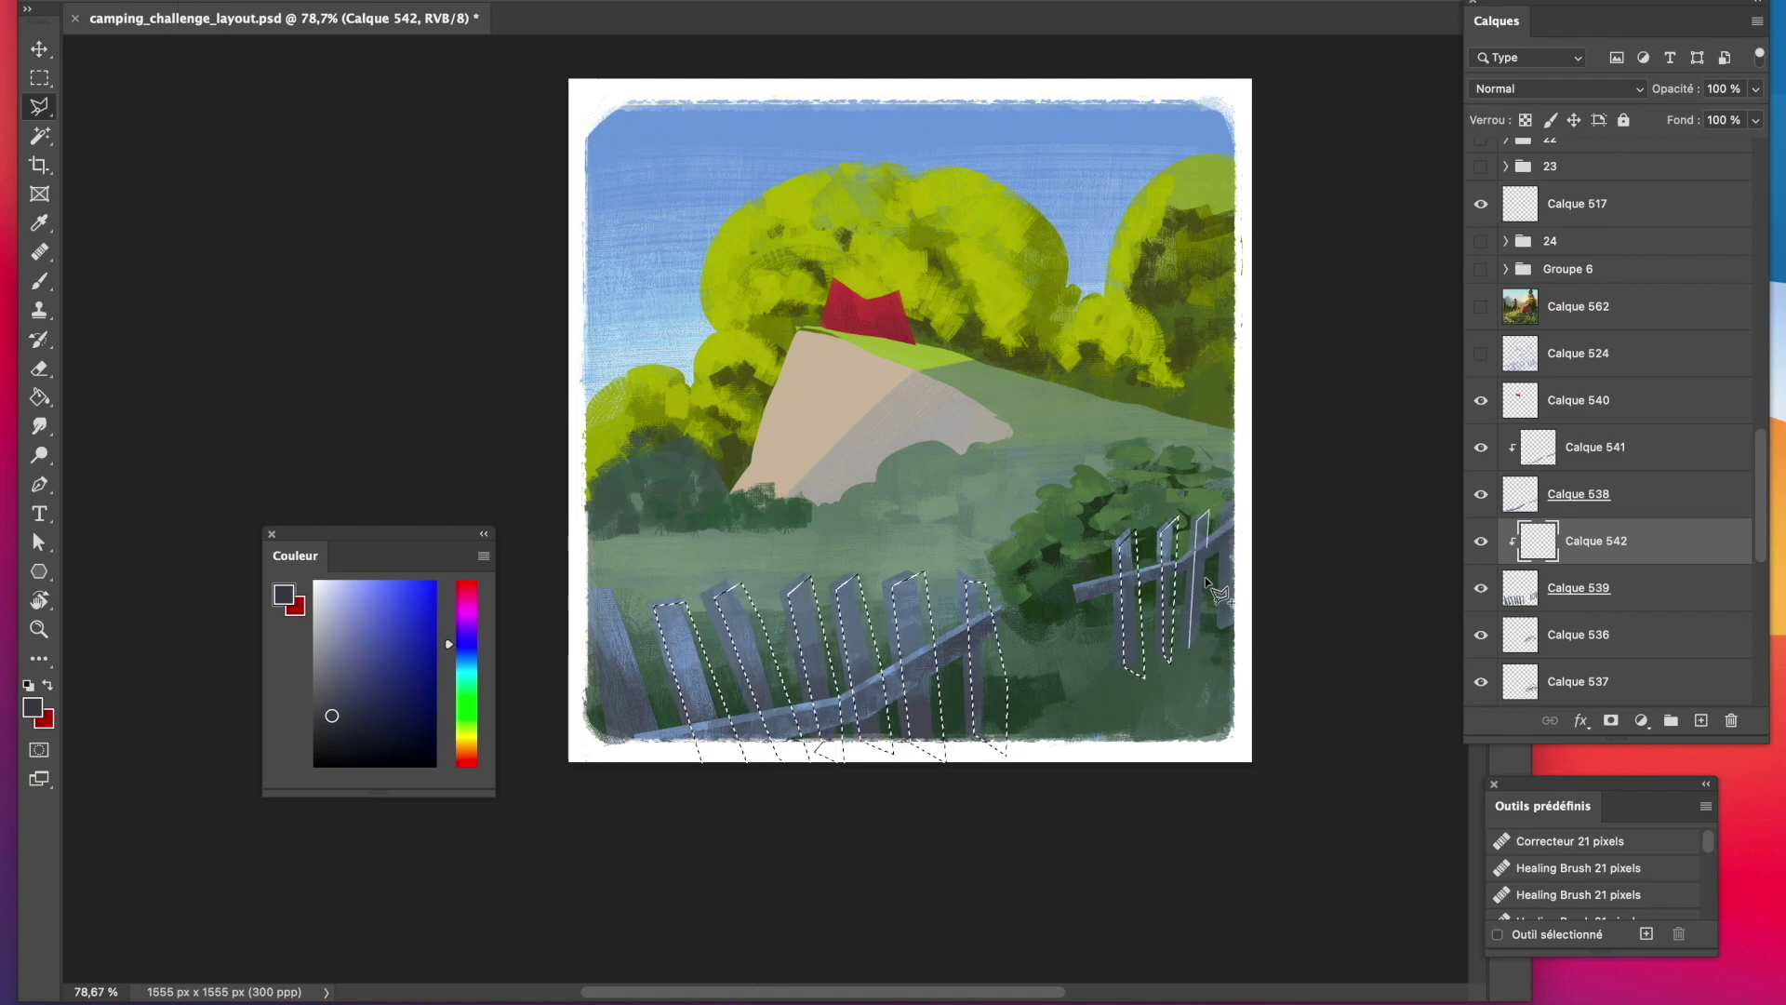
left_click(1247, 499)
left_click(1239, 649)
left_click(1200, 685)
left_click(1228, 512)
Outline the picket at the far left edge of the canvas and add it to the selection.
left_click(577, 594)
left_click(622, 605)
left_click(674, 773)
left_click(605, 791)
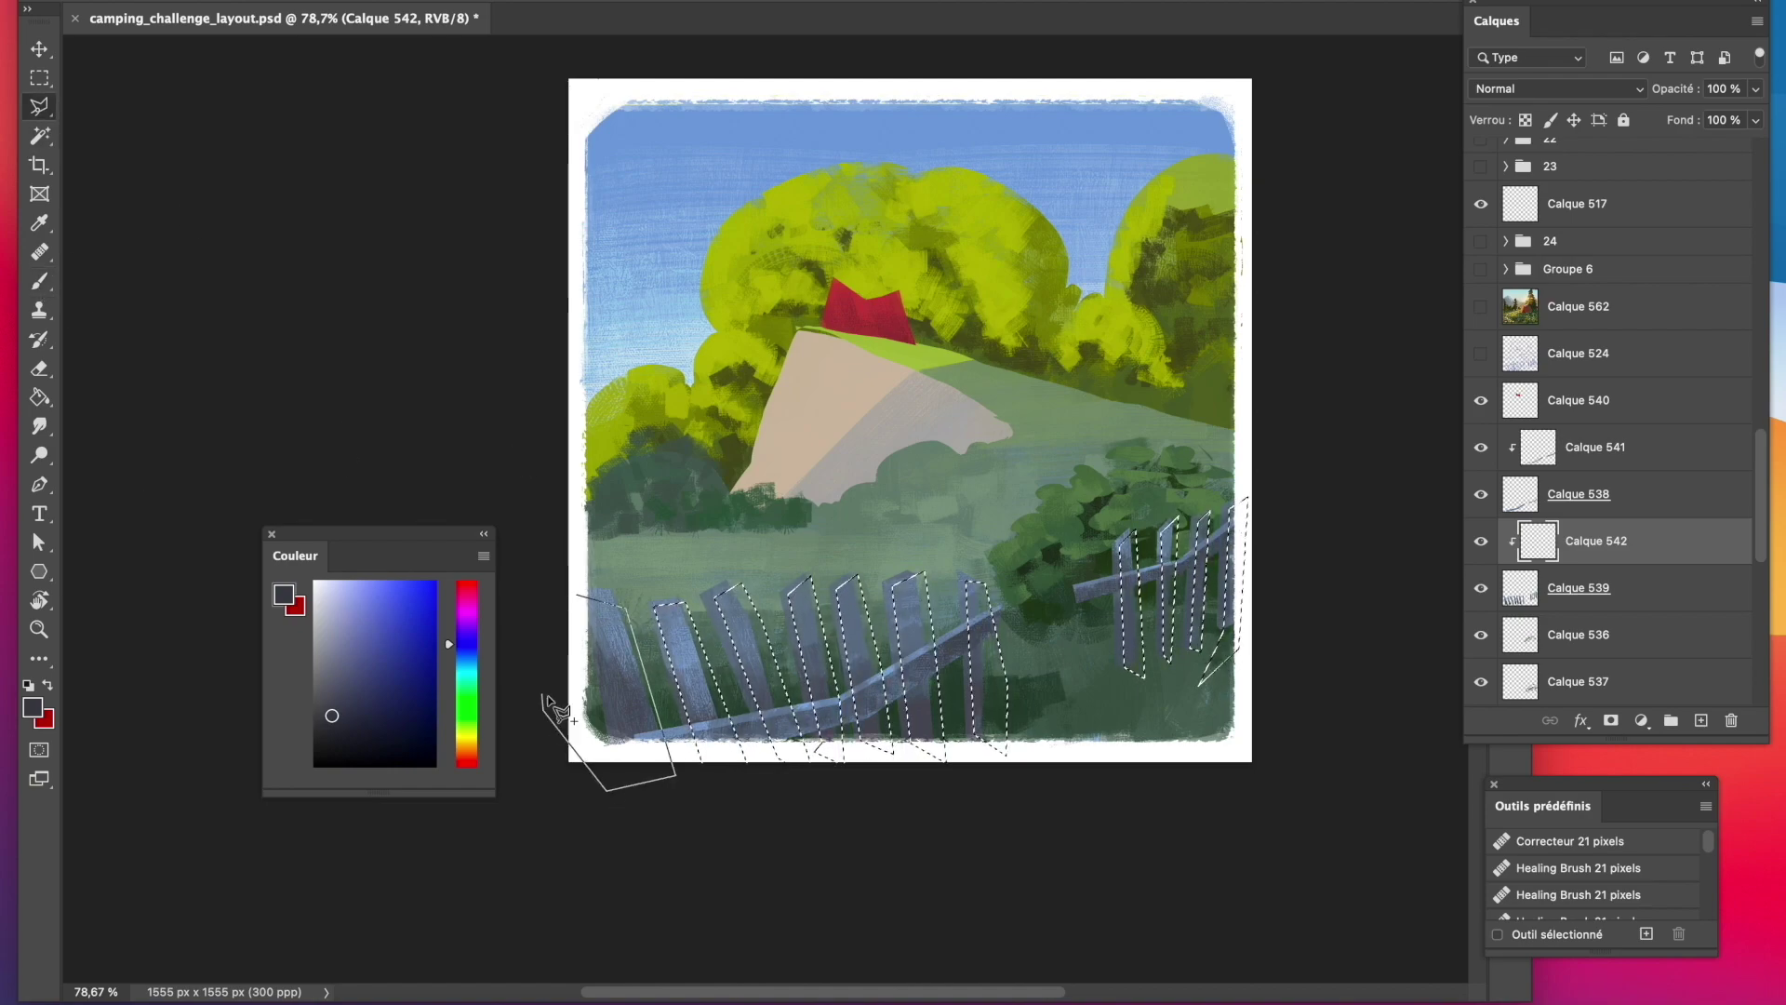
left_click(542, 582)
Brush the dark grey-blue shade over the selected picket sides and deselect.
left_click(39, 281)
left_click_drag(693, 595, 726, 677)
left_click_drag(763, 605, 786, 698)
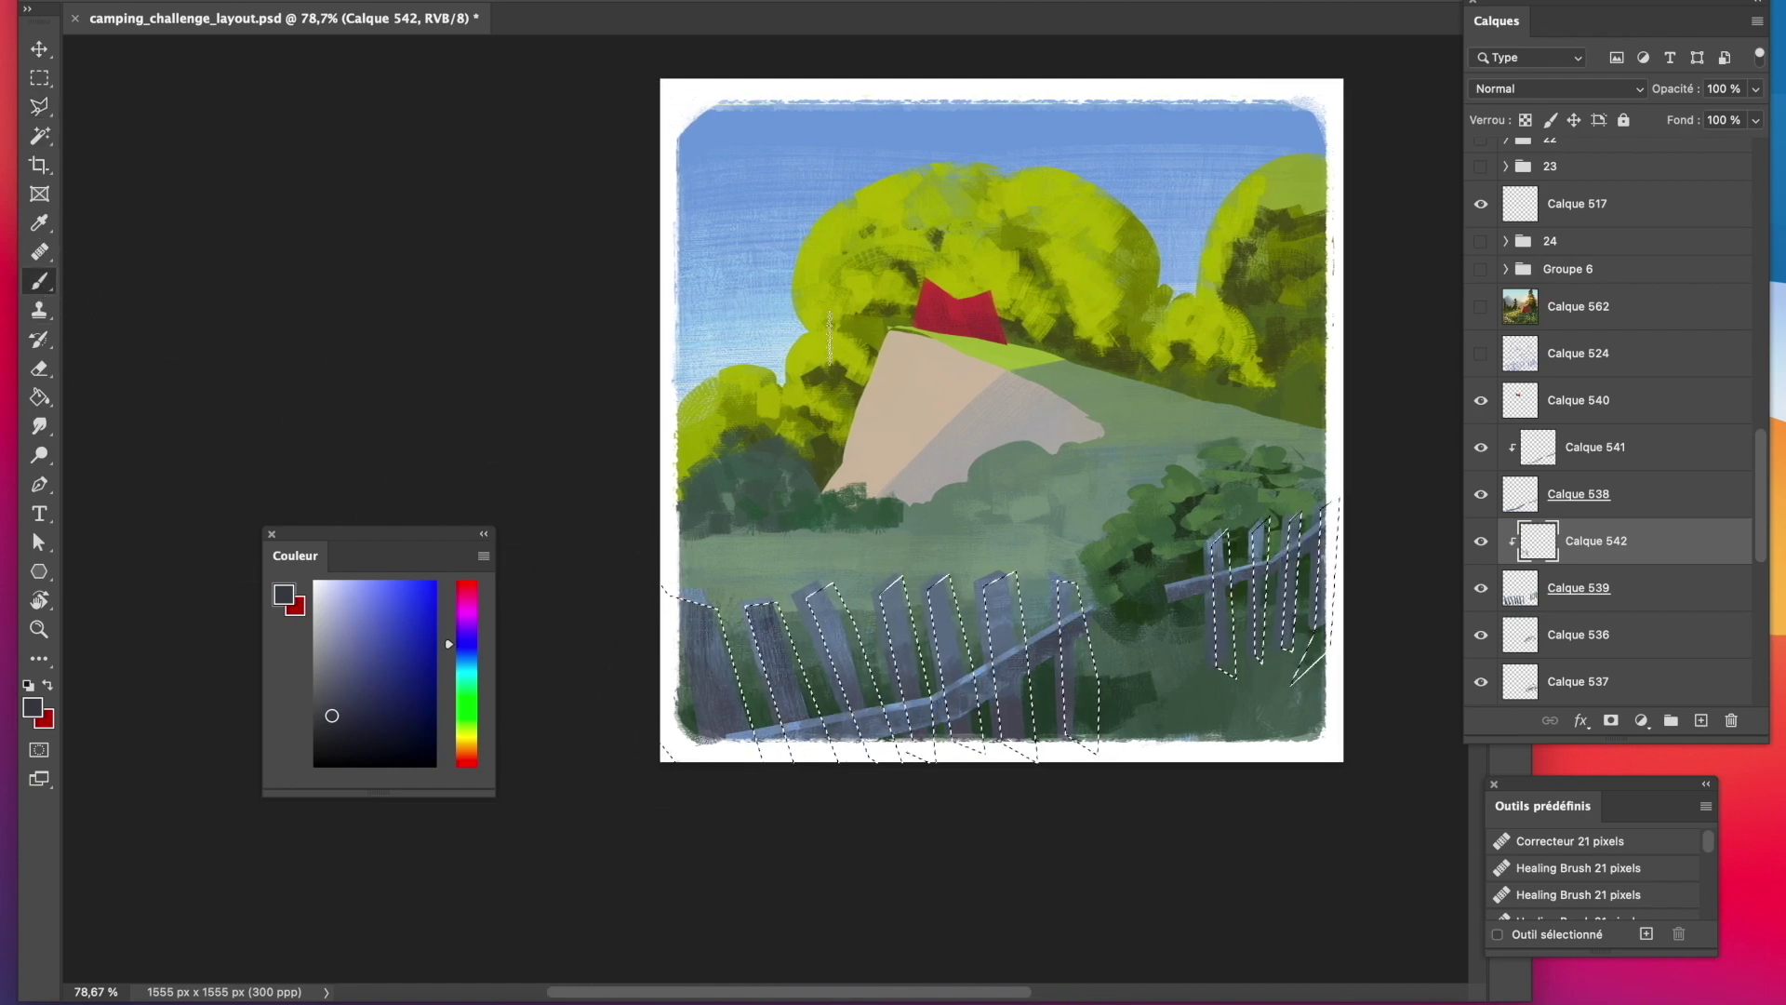
left_click_drag(823, 595, 874, 731)
left_click_drag(891, 591, 917, 707)
left_click_drag(938, 591, 937, 777)
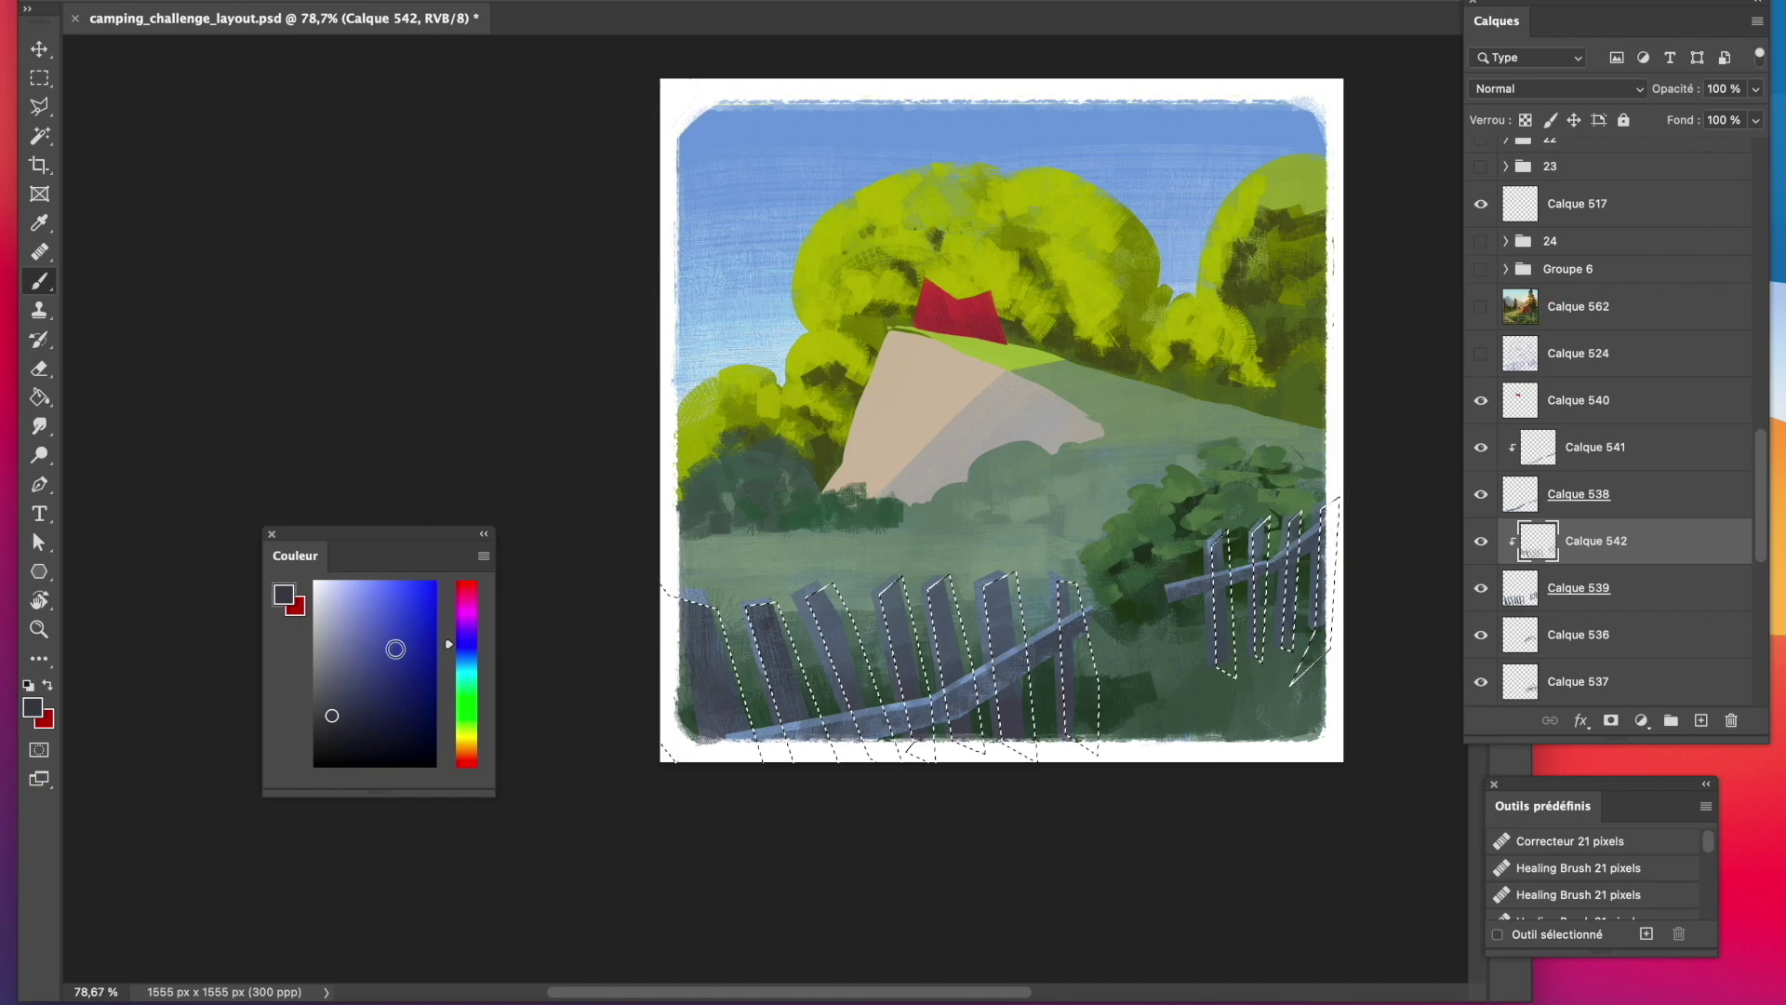
left_click(43, 78)
left_click(167, 372)
Set the picket shading layer's blending mode to Produit and its opacity to 65 %.
left_click(33, 628)
left_click_drag(1005, 651, 946, 665)
left_click_drag(1100, 569, 1138, 572)
left_click(1554, 91)
left_click(1539, 164)
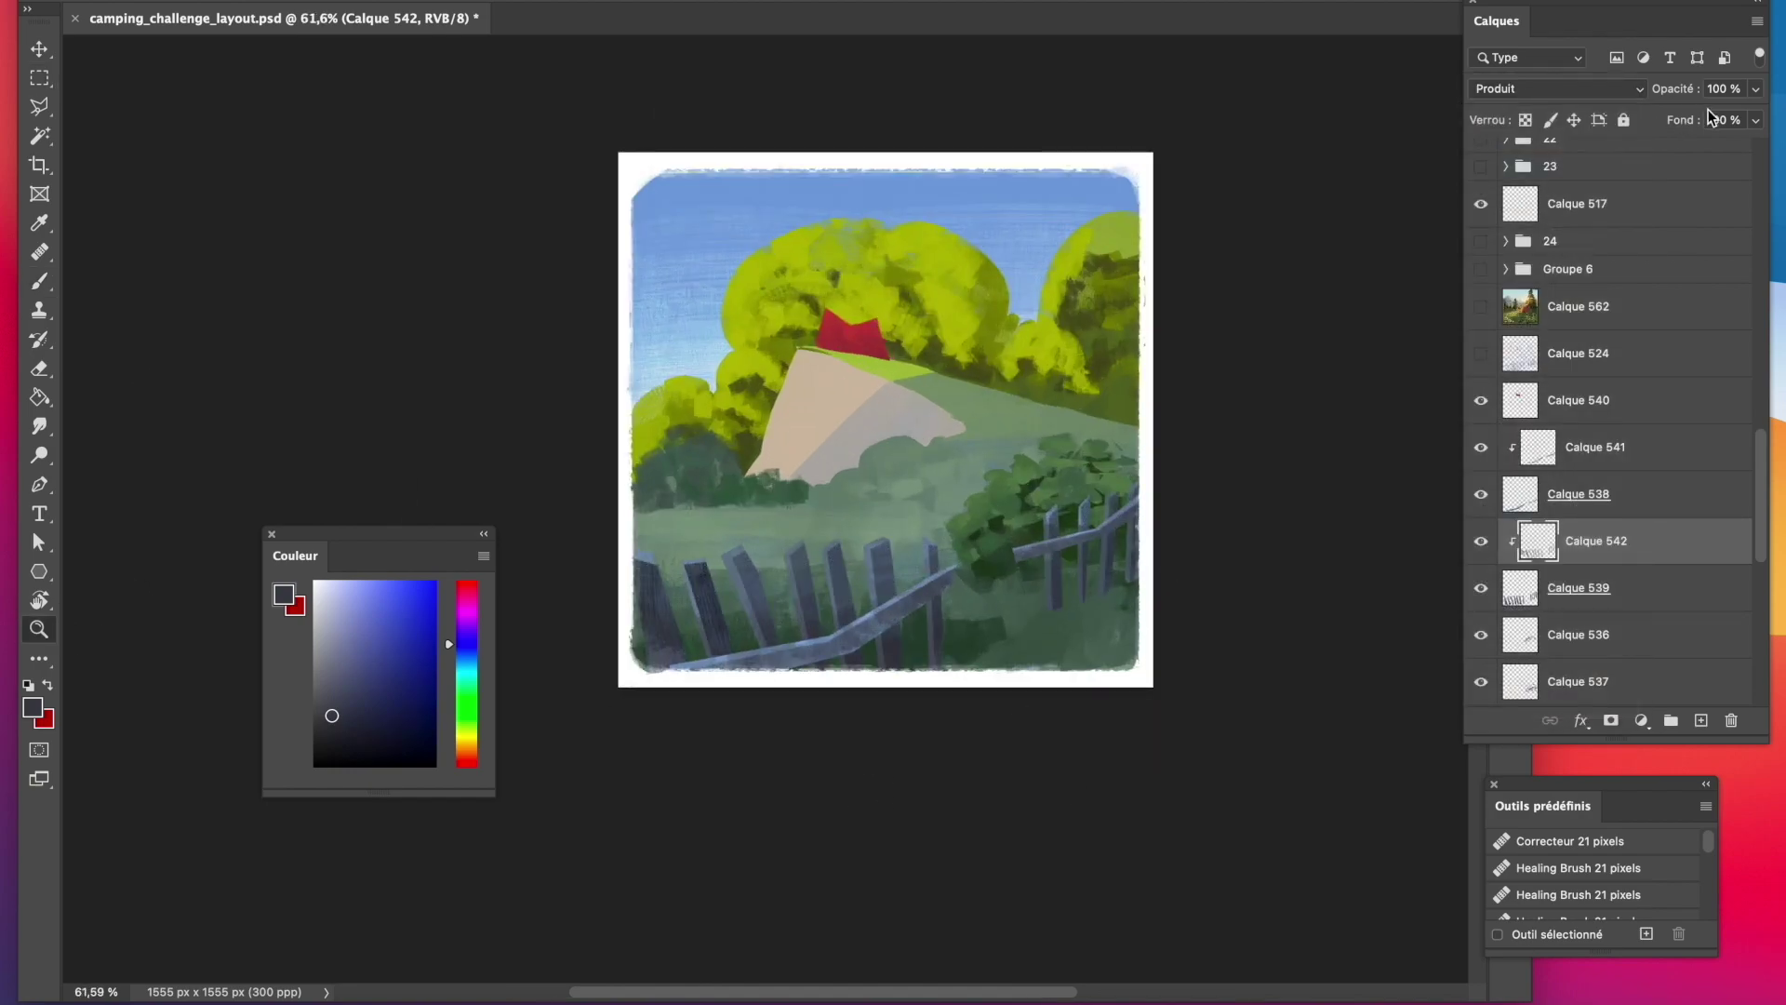
left_click_drag(1756, 88, 1726, 116)
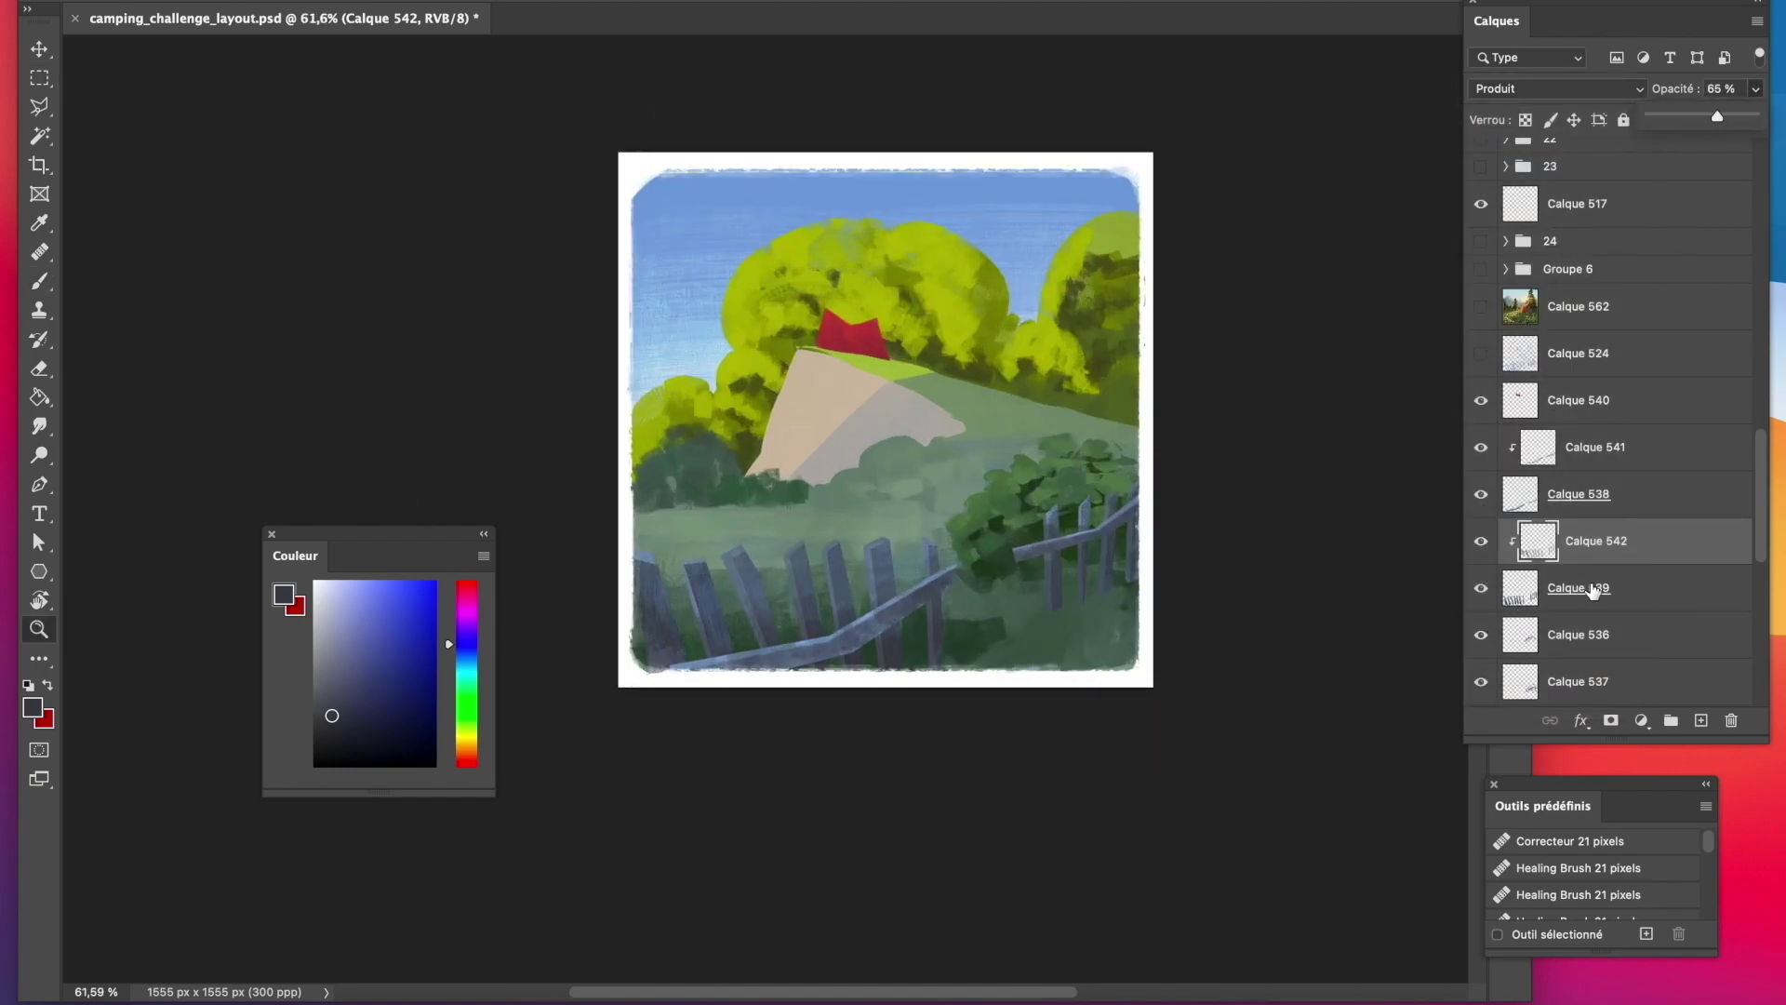
Add a new layer clipped to the pickets and sample the fence's light blue as the brush colour.
left_click(1701, 721)
right_click(1628, 541)
left_click(1461, 409)
left_click(39, 223)
left_click(705, 668)
key("b")
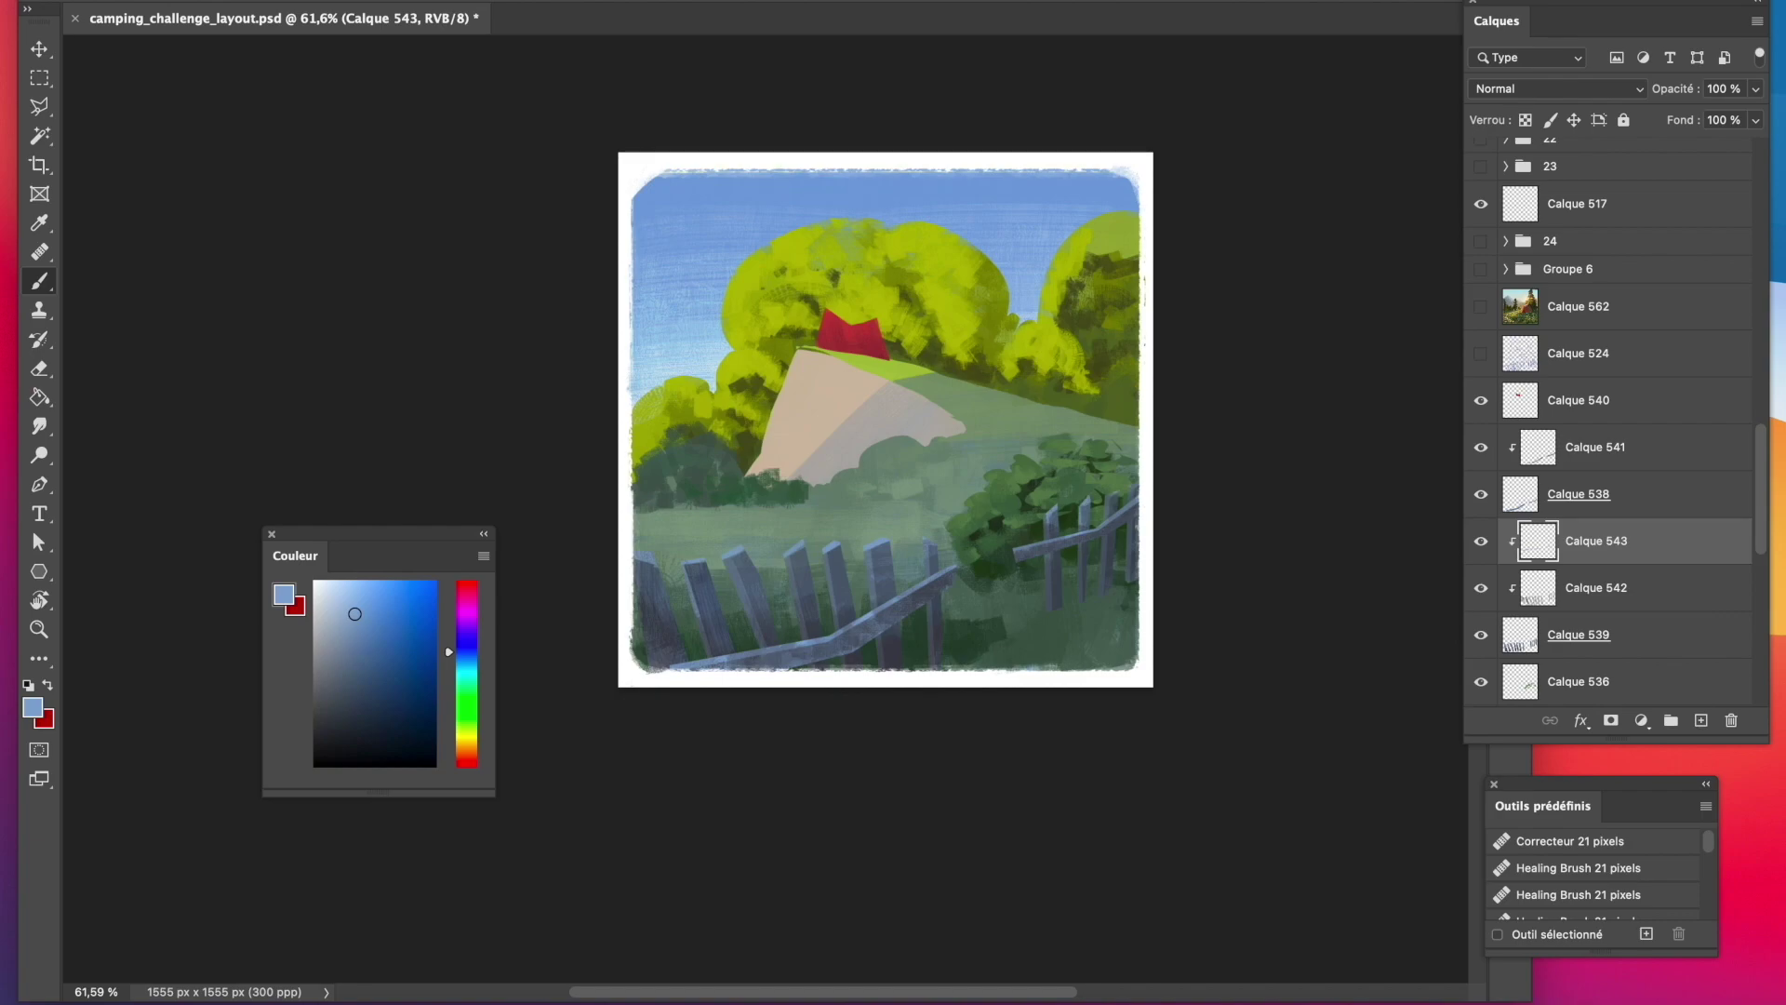
Merge the rail layers, the picket layer and their clipped shading layers into a single fence layer.
left_click(1597, 456)
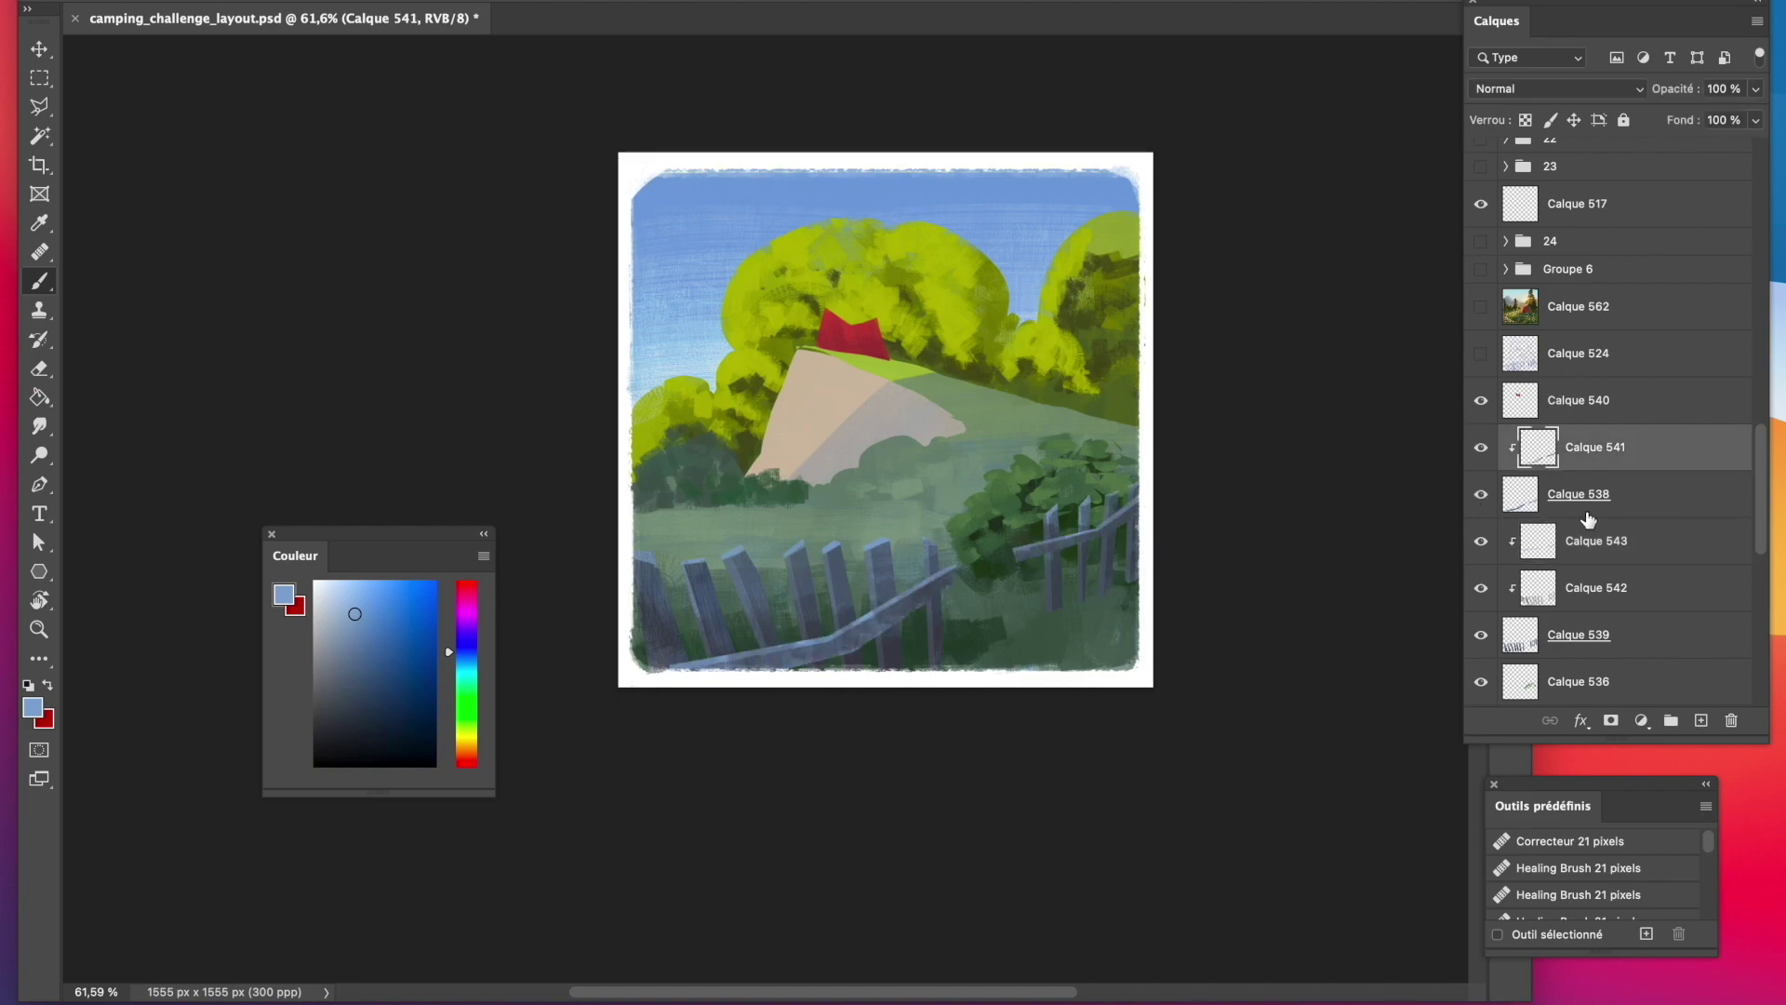
left_click(1594, 642, "shift")
right_click(1595, 635)
left_click(1655, 682)
Add a new layer above the fence, sample the dark green of the bush and choose a brush for grass.
left_click(1700, 721)
left_click(39, 224)
left_click(991, 544)
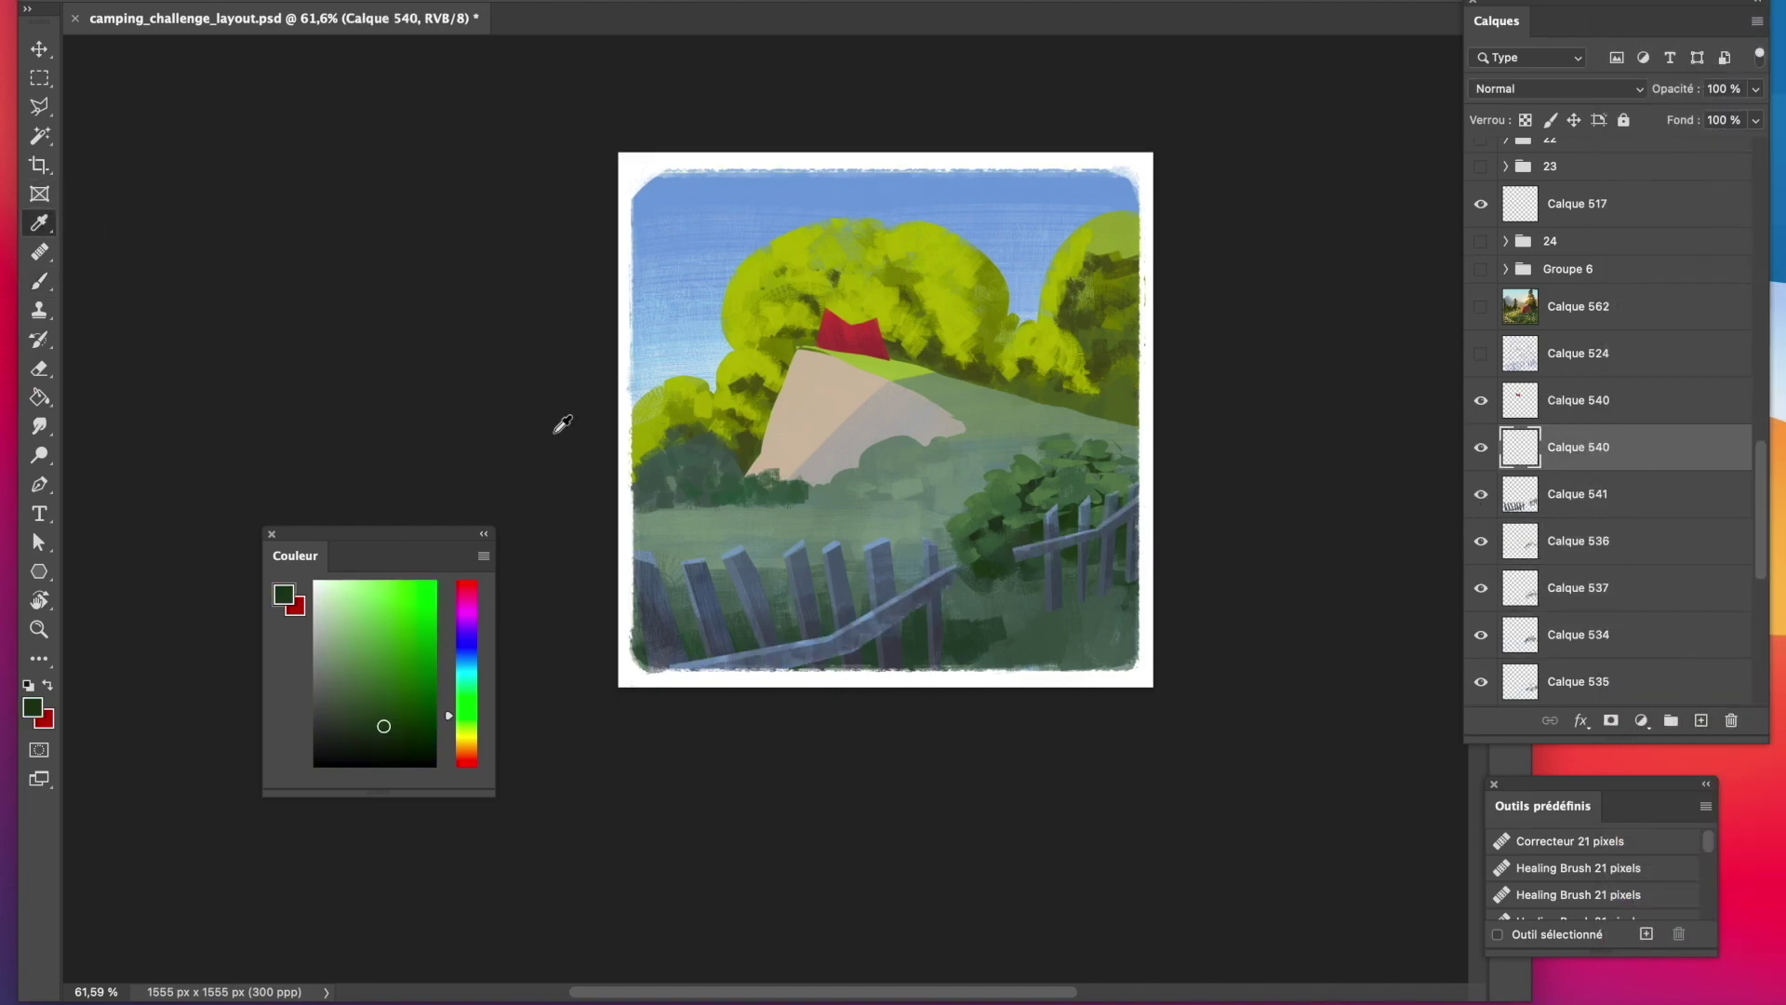
left_click(39, 107)
left_click(39, 280)
left_click(104, 2)
left_click(194, 798)
left_click(668, 743)
Paint dark green grass at the base of the pickets on the right and in the centre of the fence.
left_click_drag(1052, 578, 1055, 626)
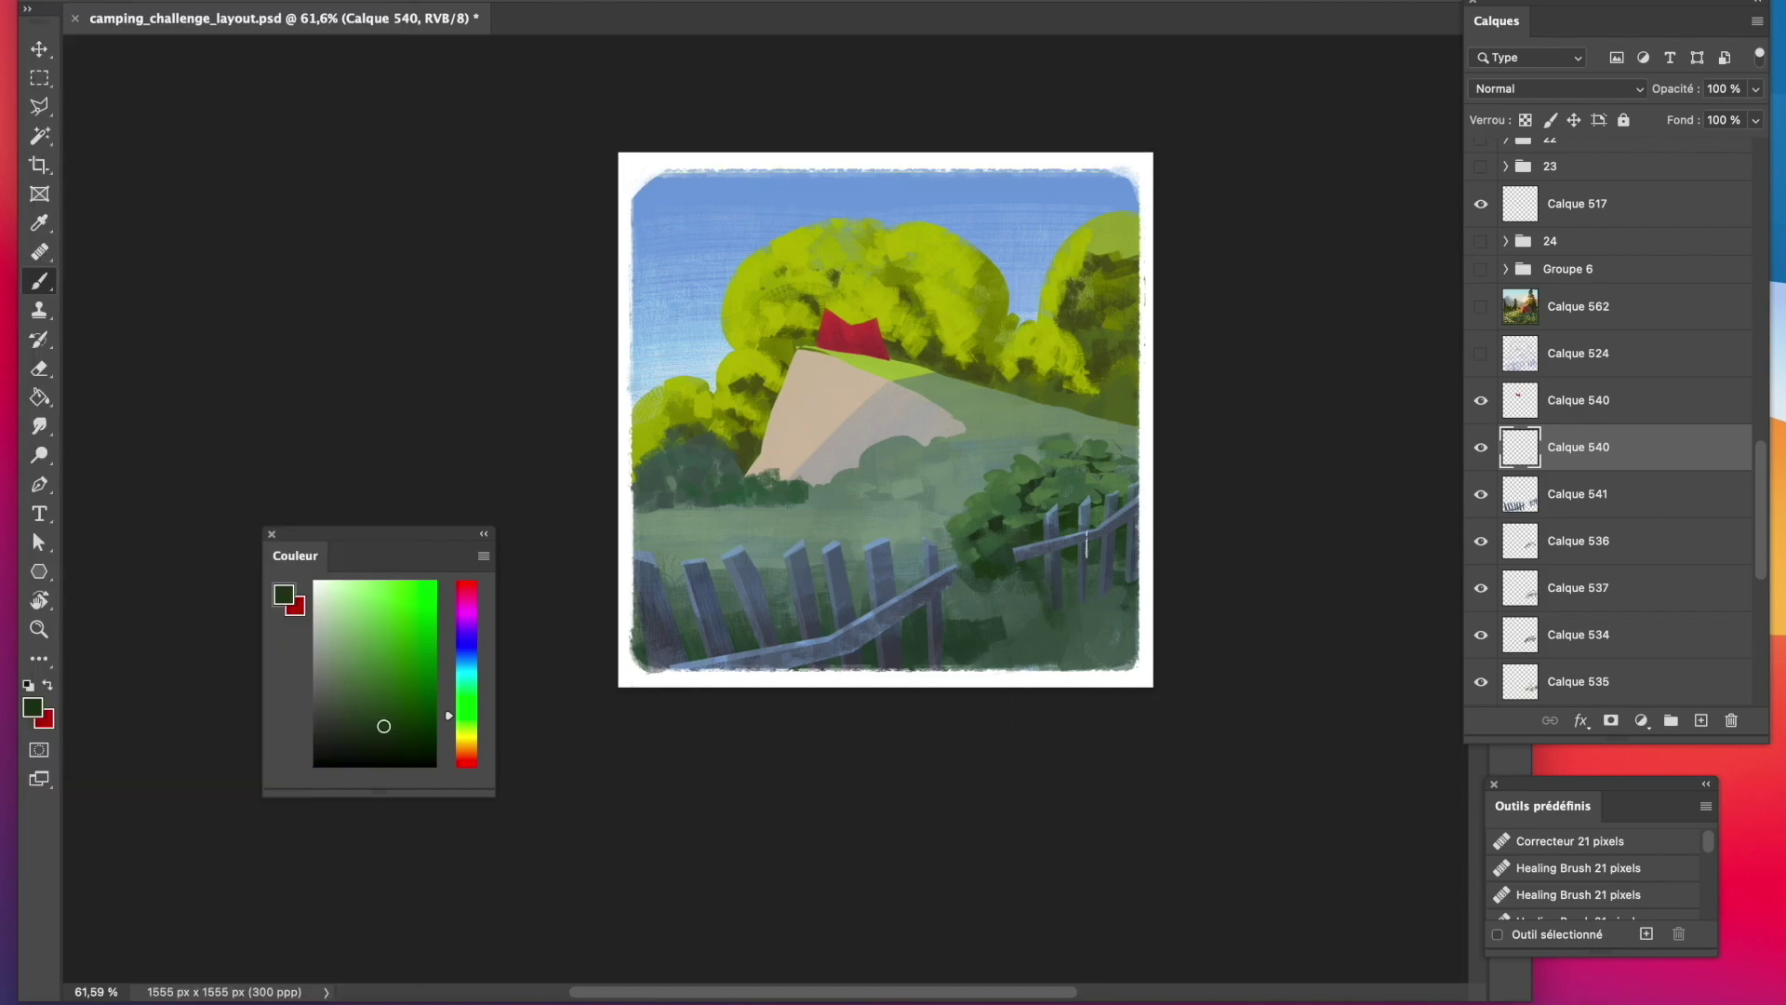
left_click_drag(1083, 551, 1105, 611)
left_click_drag(1103, 594, 1129, 637)
left_click_drag(1086, 610, 1086, 640)
left_click_drag(1068, 610, 1069, 637)
left_click_drag(935, 609, 950, 669)
mouse_move(879, 618)
left_mouse_down()
mouse_move(900, 663)
mouse_move(917, 564)
left_mouse_up()
left_click(540, 1)
Extend the dark grass over the foreground ground right of the fence rail, resampling the colour from the painting.
mouse_move(977, 668)
left_mouse_down()
mouse_move(978, 643)
mouse_move(1003, 644)
left_mouse_up()
left_click(986, 651, "alt")
mouse_move(1034, 668)
left_mouse_down()
mouse_move(1042, 646)
mouse_move(957, 599)
left_mouse_up()
mouse_move(940, 668)
left_mouse_down()
mouse_move(941, 638)
mouse_move(893, 668)
left_mouse_up()
left_click_drag(968, 655, 994, 672)
mouse_move(996, 623)
left_mouse_down()
mouse_move(1045, 658)
mouse_move(1072, 571)
left_mouse_up()
mouse_move(1093, 607)
left_mouse_down()
mouse_move(1112, 586)
mouse_move(1045, 606)
mouse_move(1098, 629)
mouse_move(1090, 611)
left_mouse_up()
Lasso clusters of small leaf shapes in the dark grass below the right pickets and at the bottom centre.
key("l")
left_click_drag(1126, 588, 1102, 620)
mouse_move(967, 619)
left_mouse_down()
mouse_move(947, 644)
mouse_move(970, 638)
left_mouse_up()
mouse_move(984, 640)
left_mouse_down()
mouse_move(1021, 660)
mouse_move(906, 661)
left_mouse_up()
left_click_drag(914, 640, 916, 632)
left_click_drag(1126, 580, 1136, 575)
left_click_drag(1127, 565, 1135, 569)
left_click_drag(1029, 593, 1042, 584)
left_click_drag(890, 658, 876, 661)
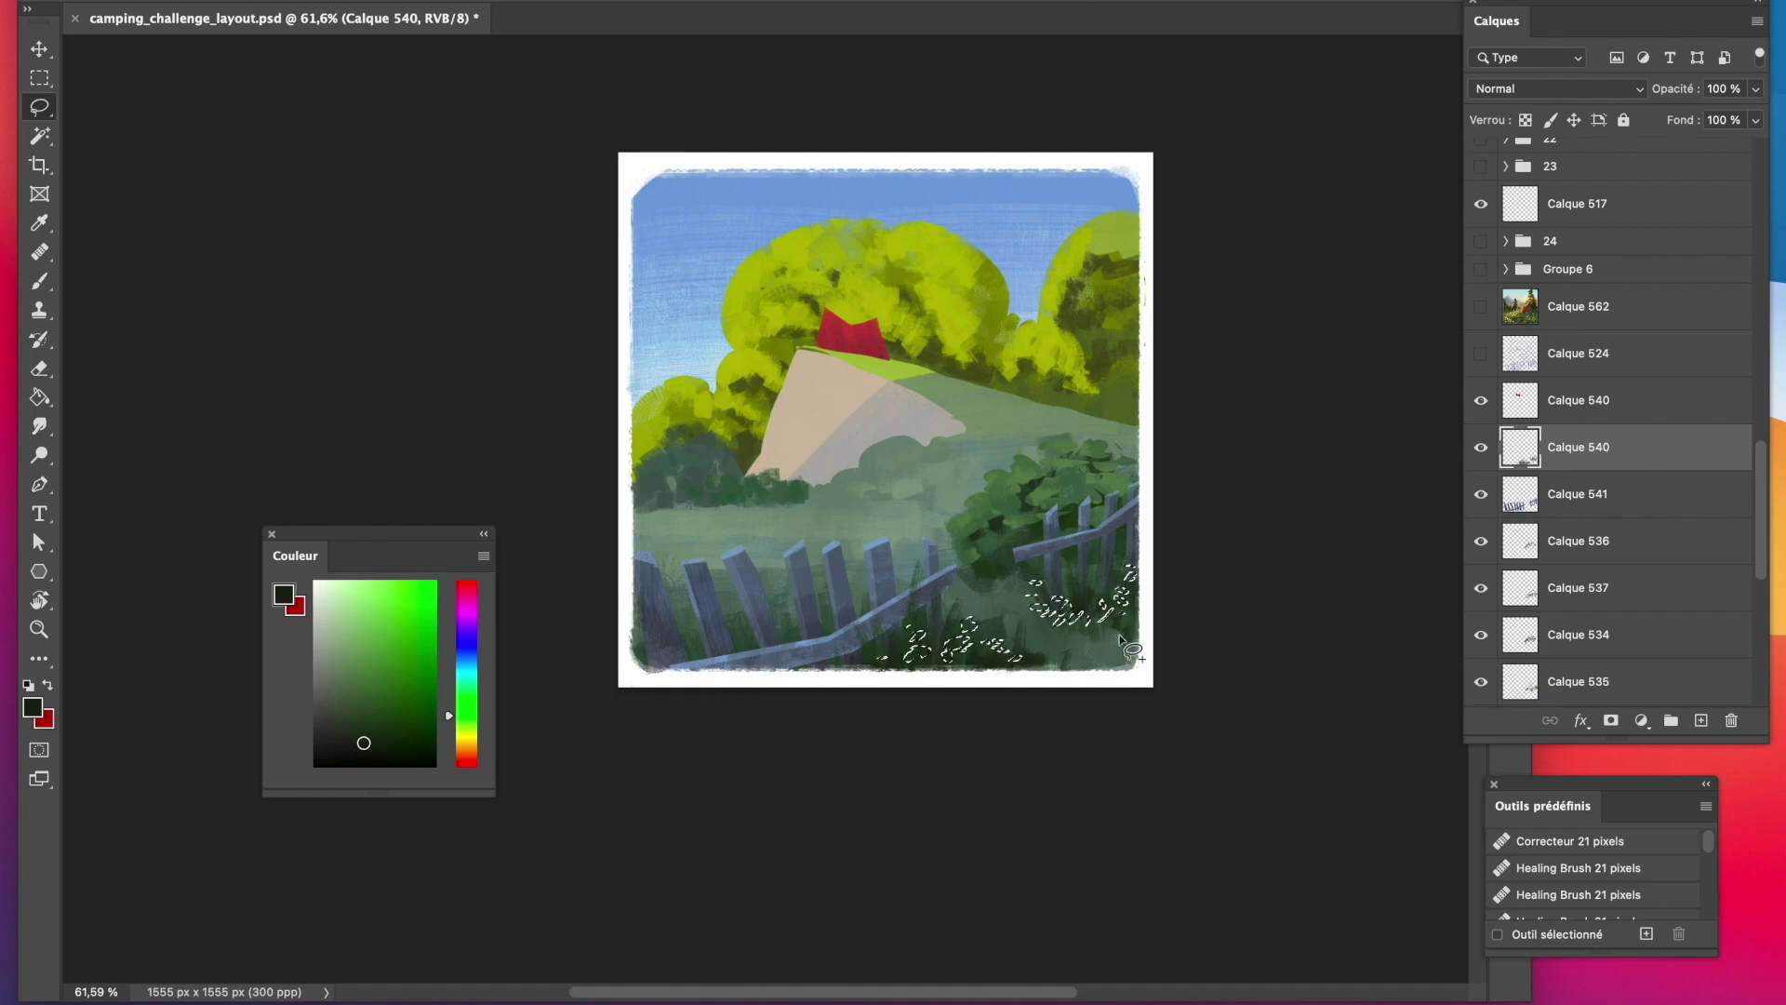
Paint the selected leaf shapes in a green sampled from the foreground on a new layer, and deselect.
left_click(1700, 720)
key("i")
left_click(1047, 651)
key("b")
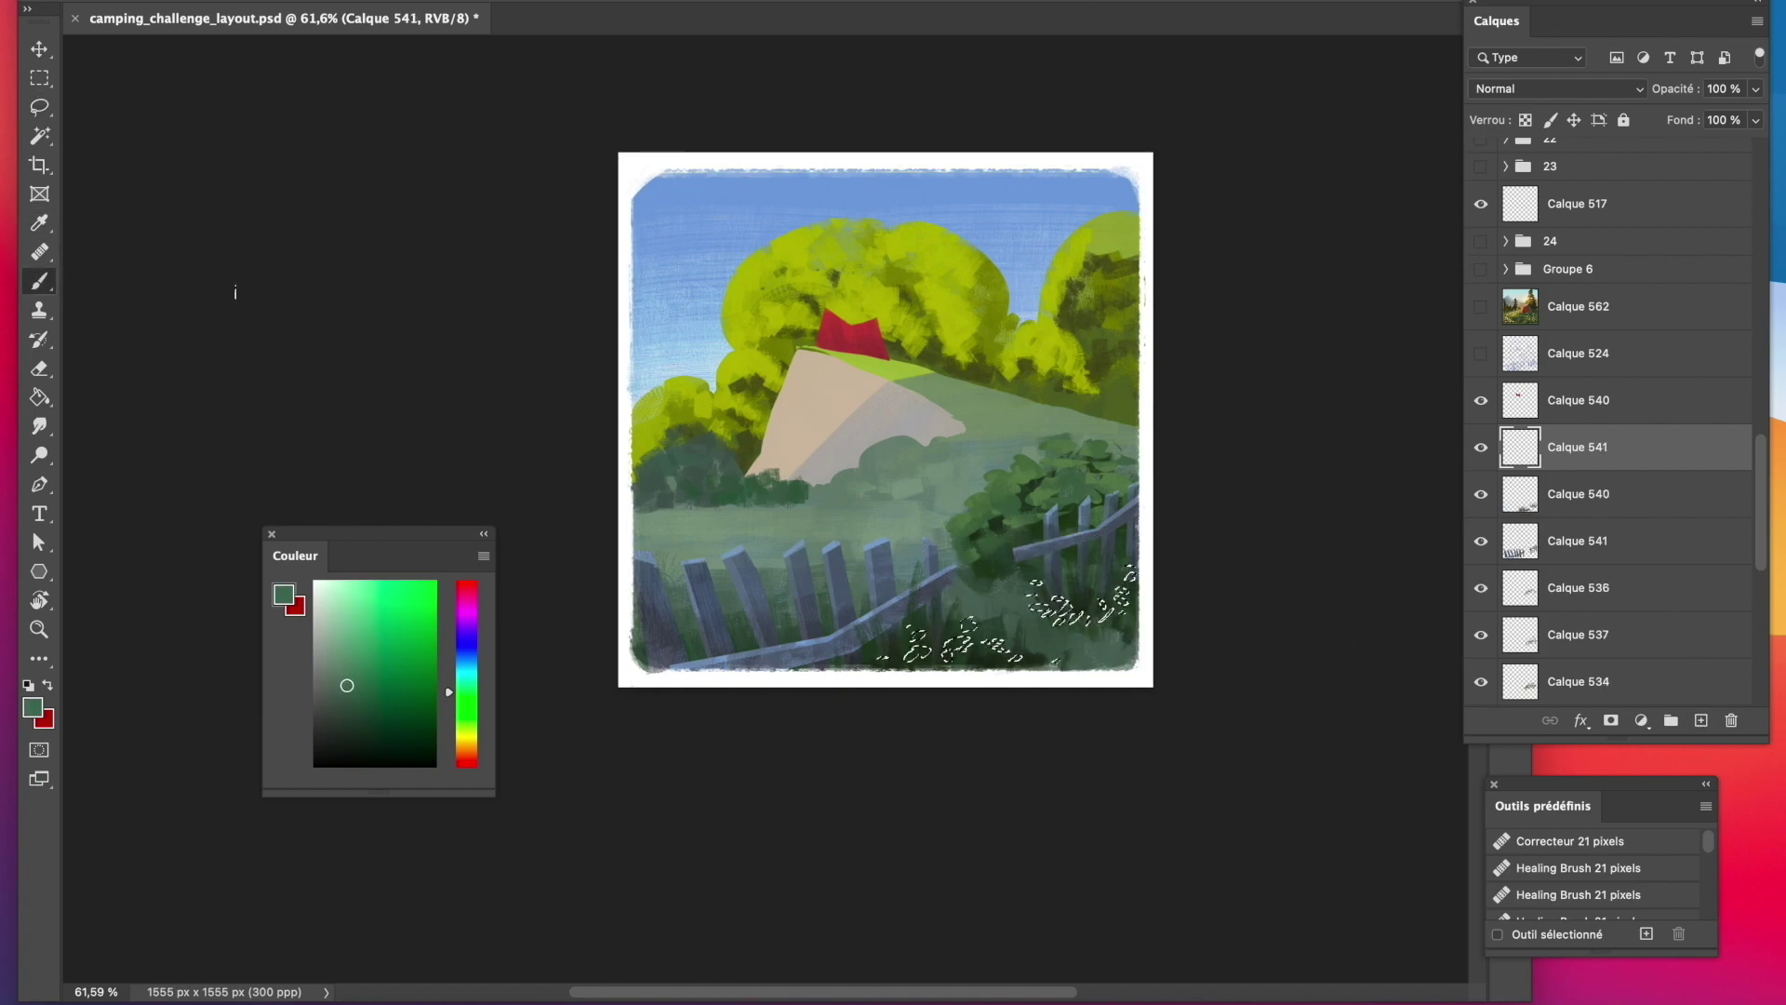
key("super+d")
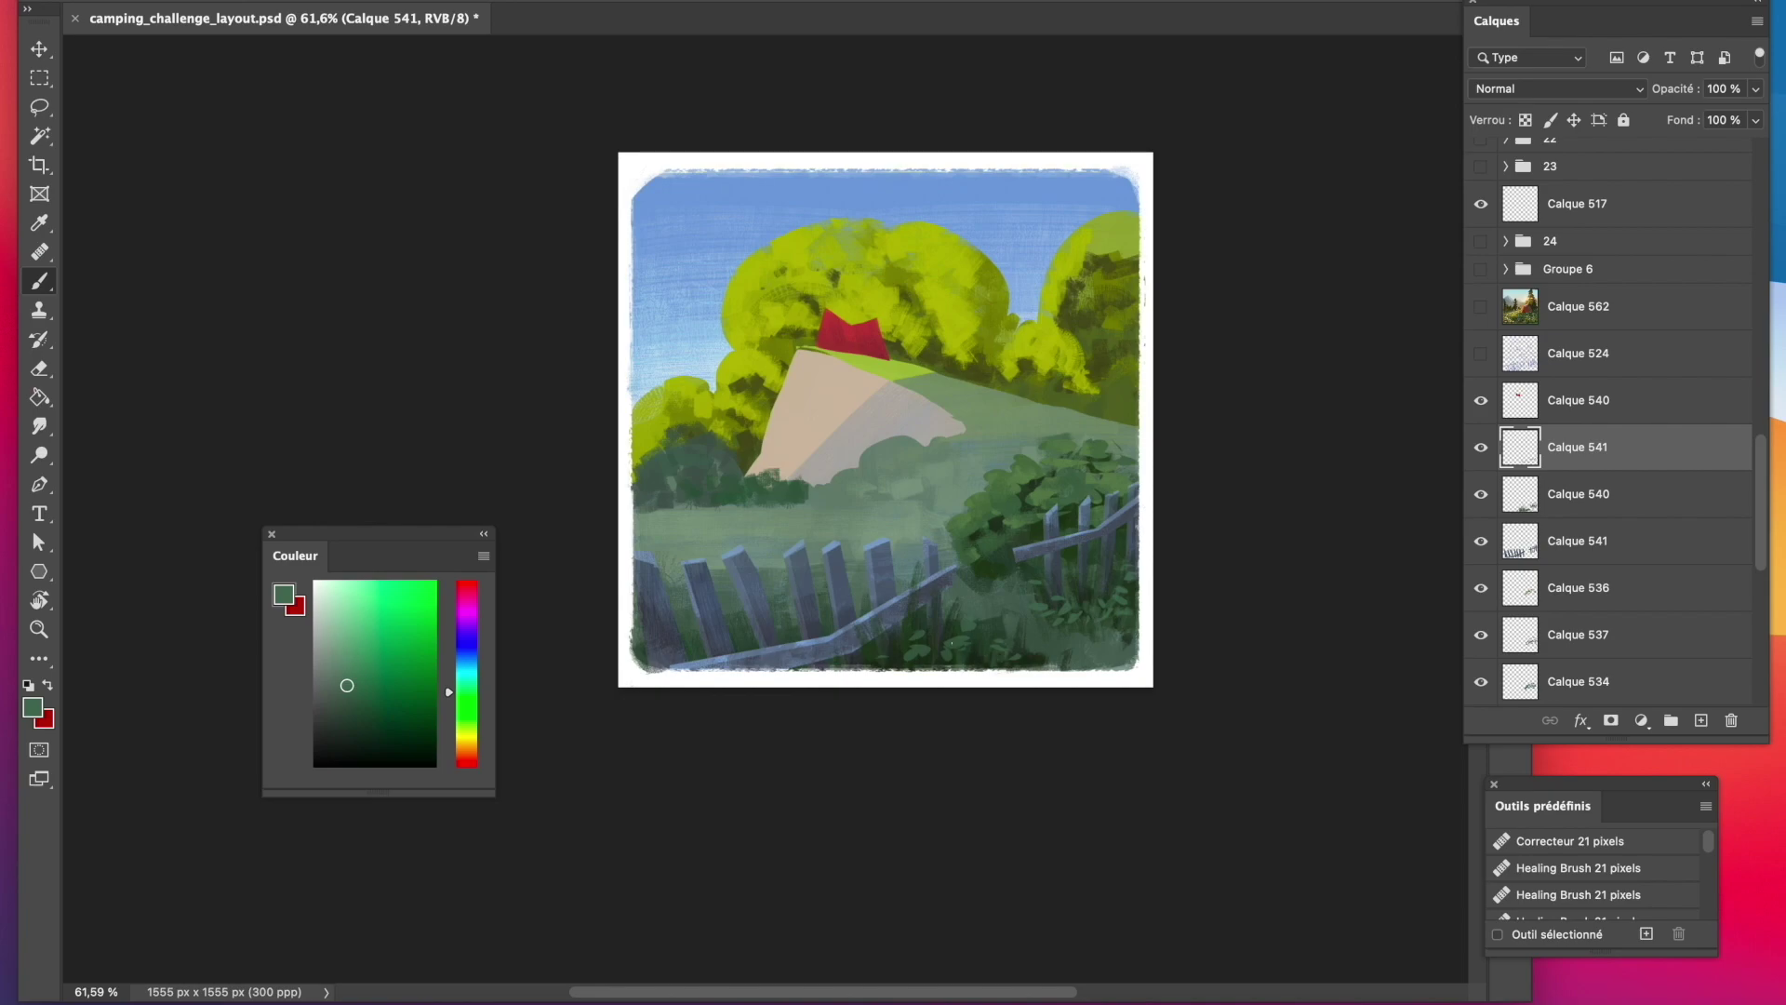
Pick a lighter green and brush accents into the grass at the bottom centre.
left_click(345, 662)
left_click_drag(930, 667, 940, 615)
mouse_move(927, 654)
left_mouse_down()
mouse_move(920, 627)
mouse_move(891, 630)
left_mouse_up()
Add a new layer above the dark grass and lasso tall grass blades below the right pickets and along the bottom centre.
left_click(1675, 494)
left_click(1701, 720)
mouse_move(1056, 615)
left_mouse_down()
mouse_move(1079, 572)
mouse_move(1131, 629)
mouse_move(1133, 582)
left_mouse_up()
left_click(39, 106)
left_click_drag(995, 606, 976, 671)
left_click_drag(964, 589, 938, 668)
mouse_move(880, 628)
left_mouse_down()
mouse_move(895, 668)
mouse_move(875, 671)
left_mouse_up()
mouse_move(1027, 649)
left_mouse_down()
mouse_move(1001, 668)
mouse_move(1065, 664)
left_mouse_up()
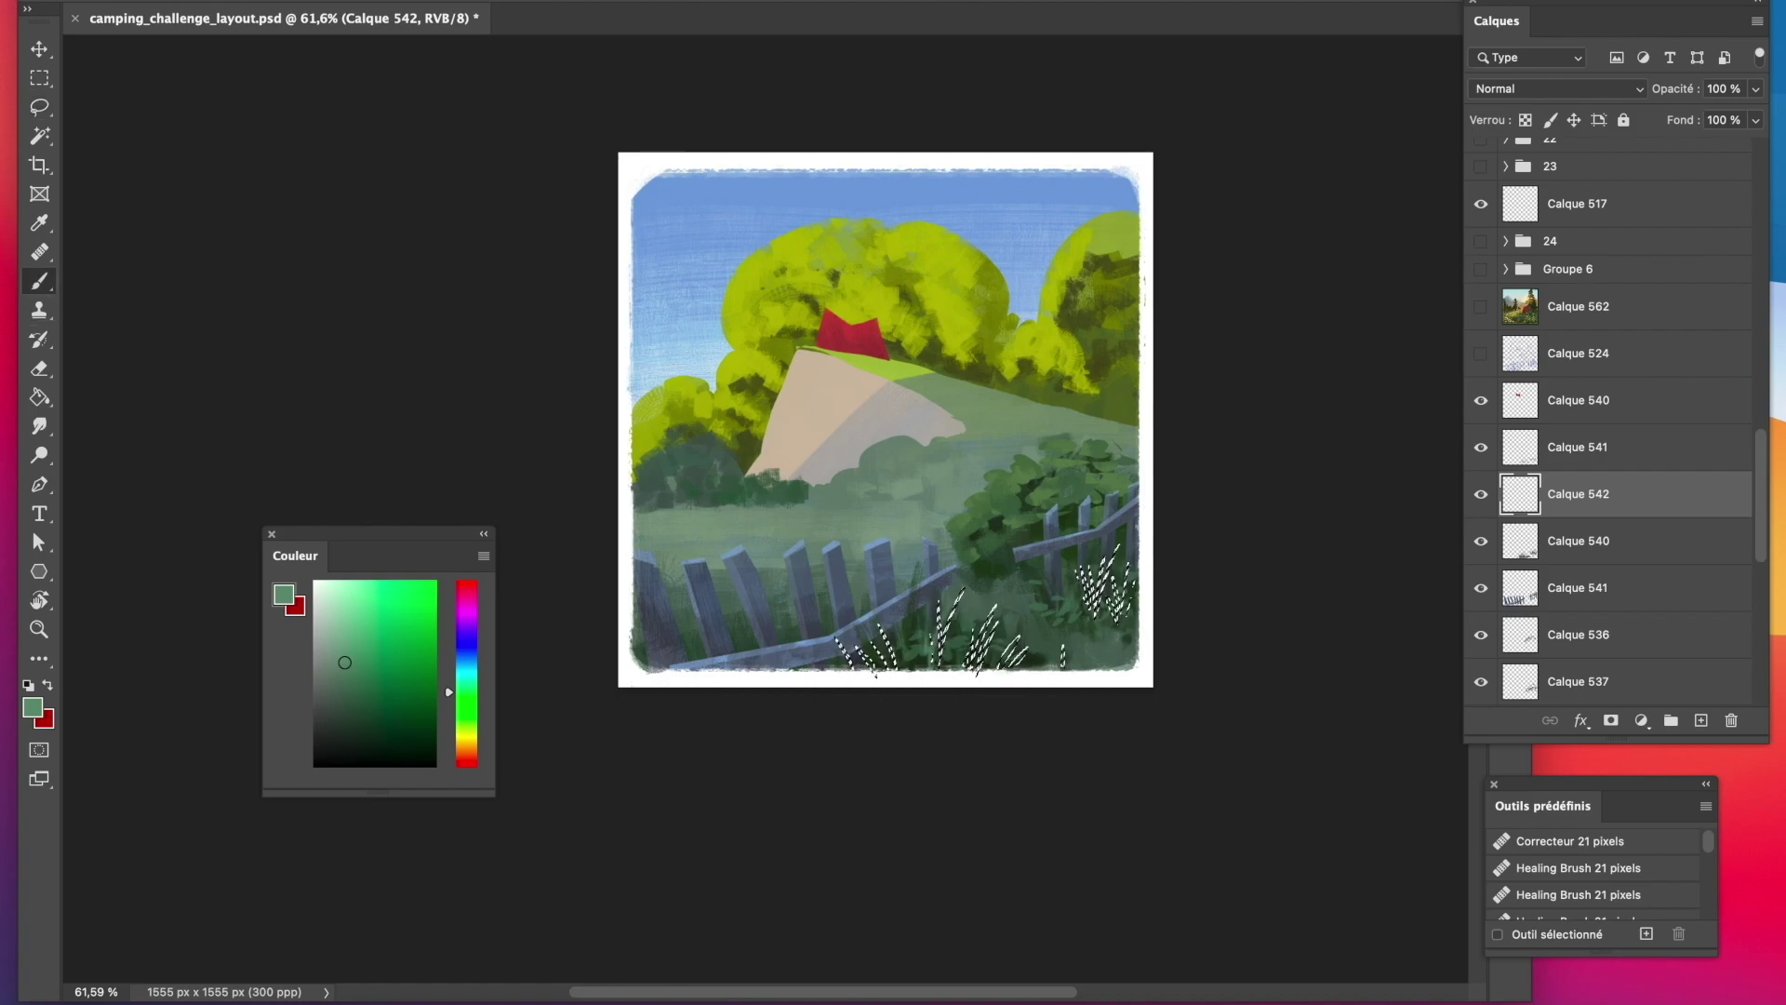
Paint the selected tall grass blades green, choose a darker green and deselect.
key("b")
mouse_move(1107, 568)
left_mouse_down()
mouse_move(986, 652)
mouse_move(860, 656)
left_mouse_up()
left_click(351, 707)
left_click(39, 78)
left_click(782, 696)
Add a new layer, pick a medium green and lasso small blades in the grass along the bottom edge.
left_click(1701, 720)
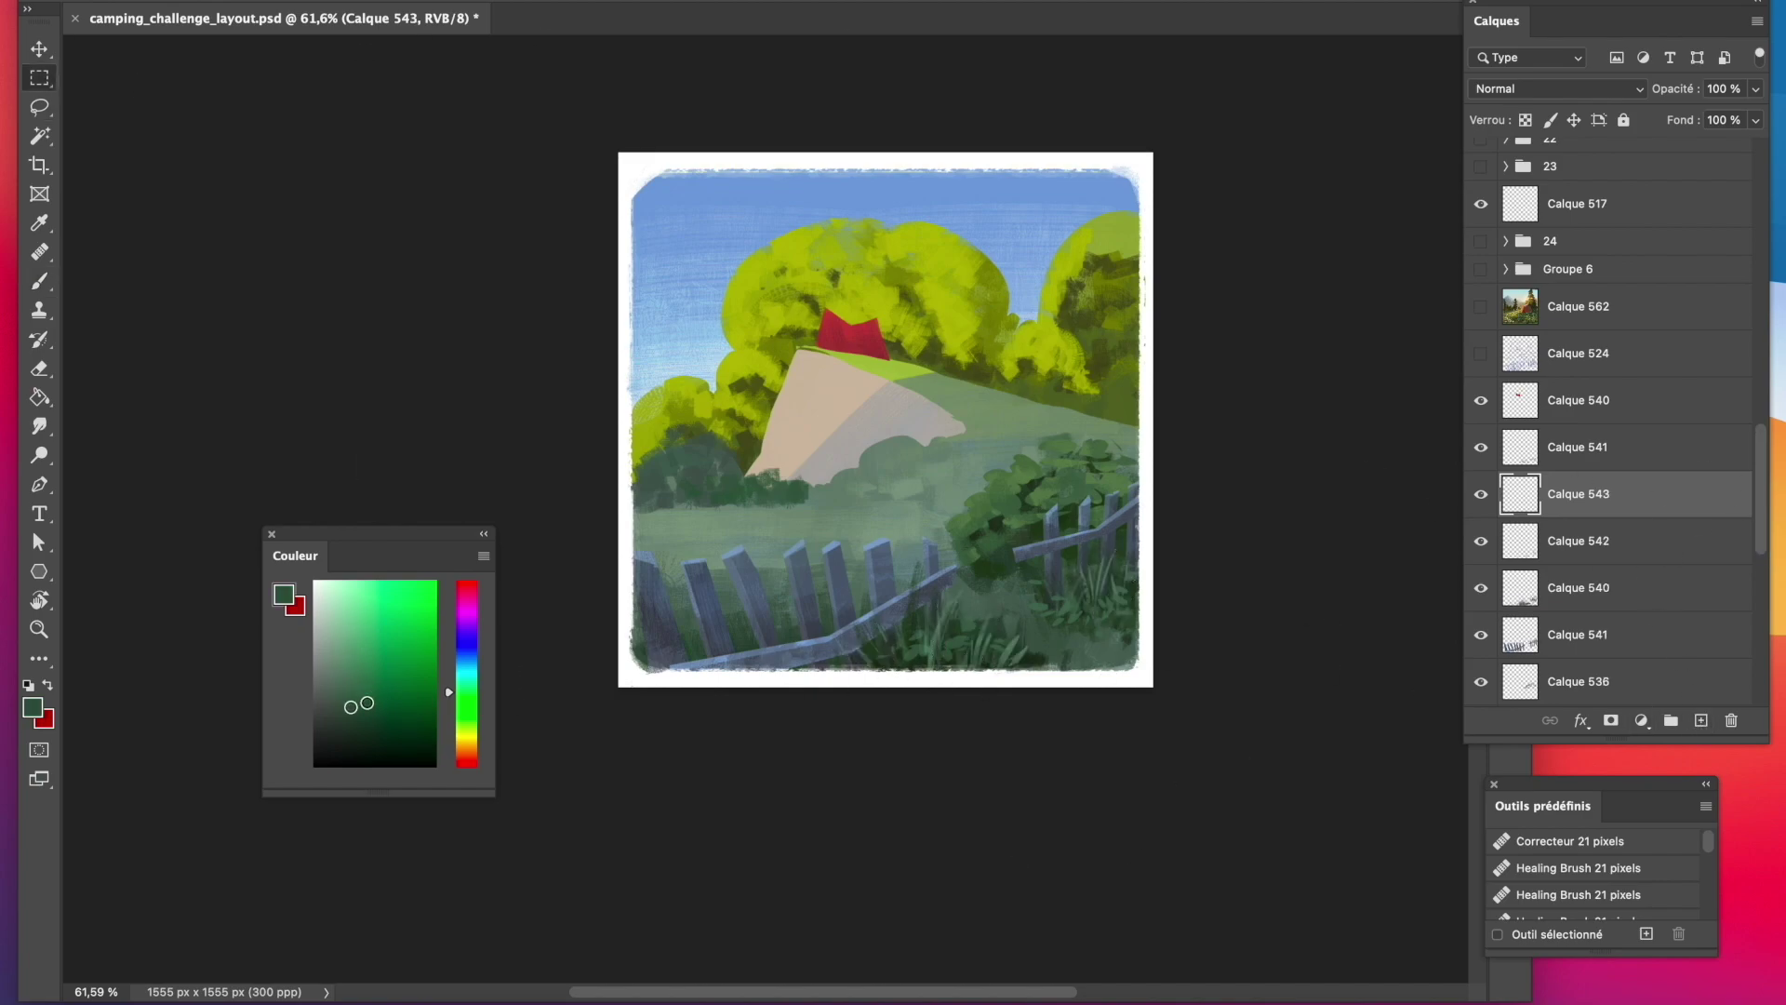
left_click(349, 687)
key("l")
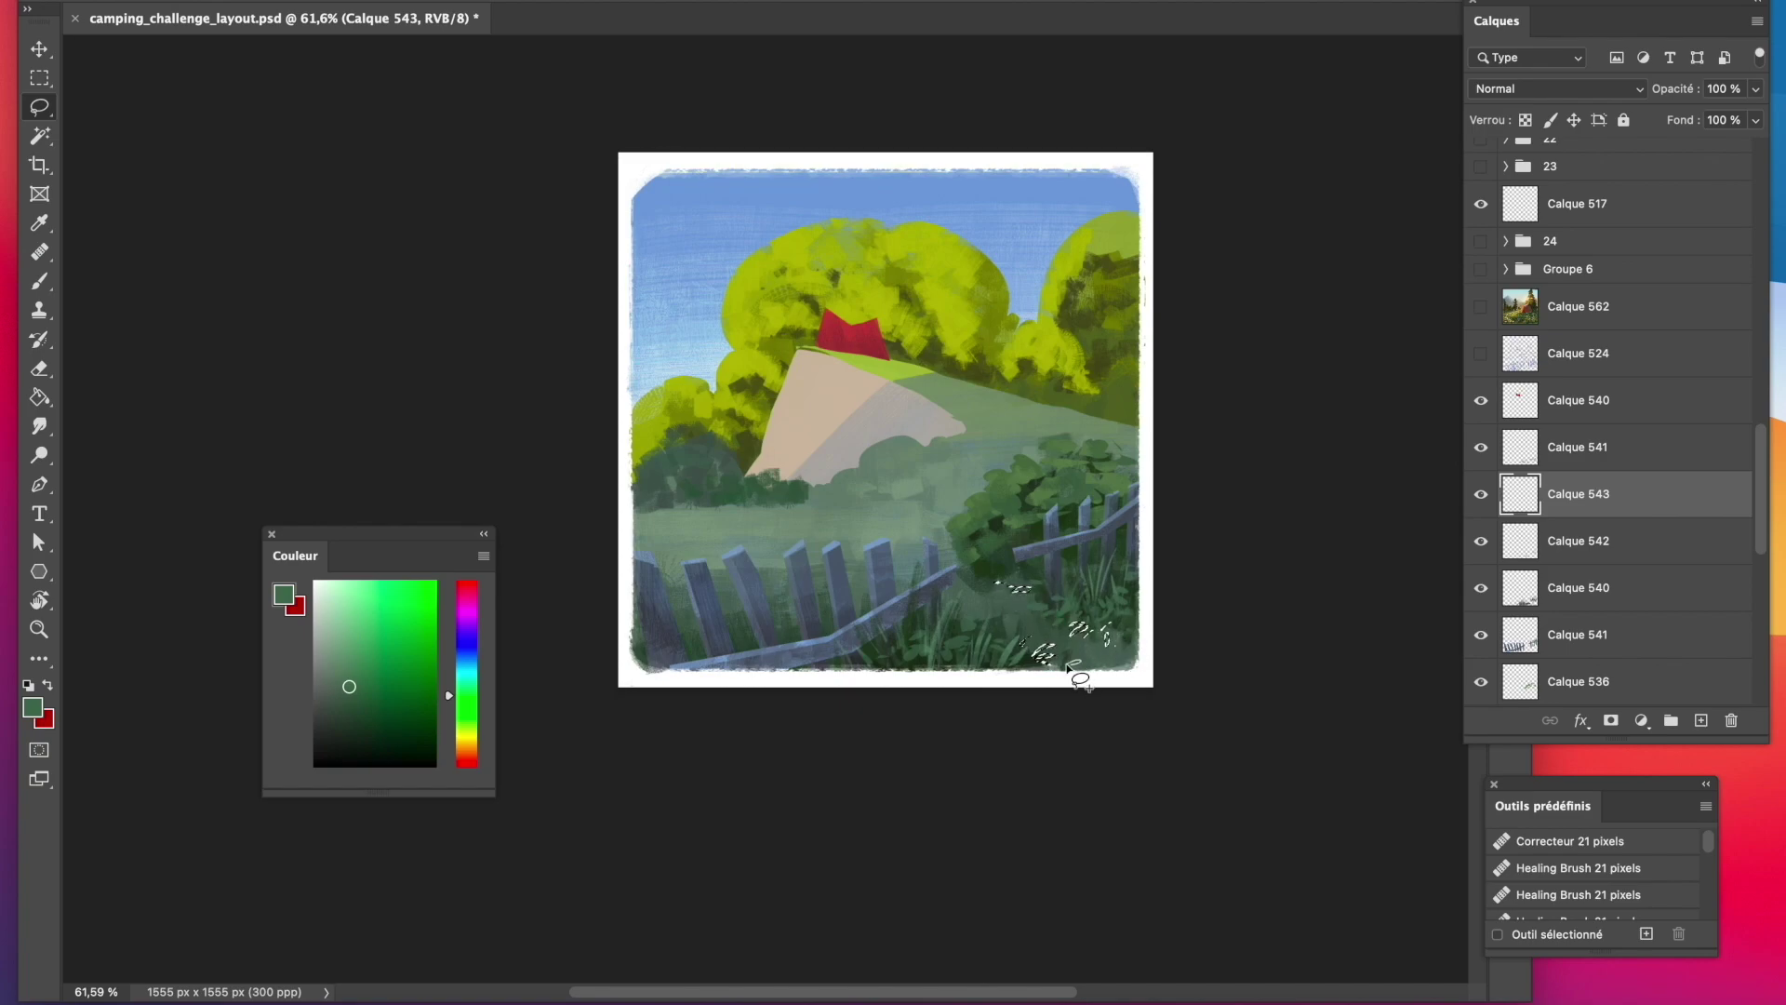
mouse_move(826, 670)
left_mouse_down()
mouse_move(822, 614)
mouse_move(825, 665)
mouse_move(829, 642)
left_mouse_up()
mouse_move(861, 665)
left_mouse_down()
mouse_move(866, 605)
mouse_move(864, 663)
mouse_move(865, 644)
left_mouse_up()
left_click_drag(865, 665, 858, 668)
Add fanned grass tufts in front of the left and middle pickets to the lasso selection.
mouse_move(698, 595)
left_mouse_down()
mouse_move(702, 653)
mouse_move(699, 600)
left_mouse_up()
mouse_move(720, 612)
left_mouse_down()
mouse_move(705, 633)
mouse_move(736, 605)
left_mouse_up()
left_click_drag(696, 632, 668, 614)
mouse_move(695, 636)
left_mouse_down()
mouse_move(661, 629)
mouse_move(749, 618)
left_mouse_up()
mouse_move(705, 637)
left_mouse_down()
mouse_move(745, 623)
mouse_move(696, 625)
left_mouse_up()
left_click_drag(705, 637, 745, 634)
mouse_move(707, 672)
left_mouse_down()
mouse_move(750, 628)
mouse_move(726, 660)
mouse_move(650, 658)
left_mouse_up()
mouse_move(782, 673)
left_mouse_down()
mouse_move(762, 651)
mouse_move(783, 648)
left_mouse_up()
left_click_drag(823, 618, 813, 593)
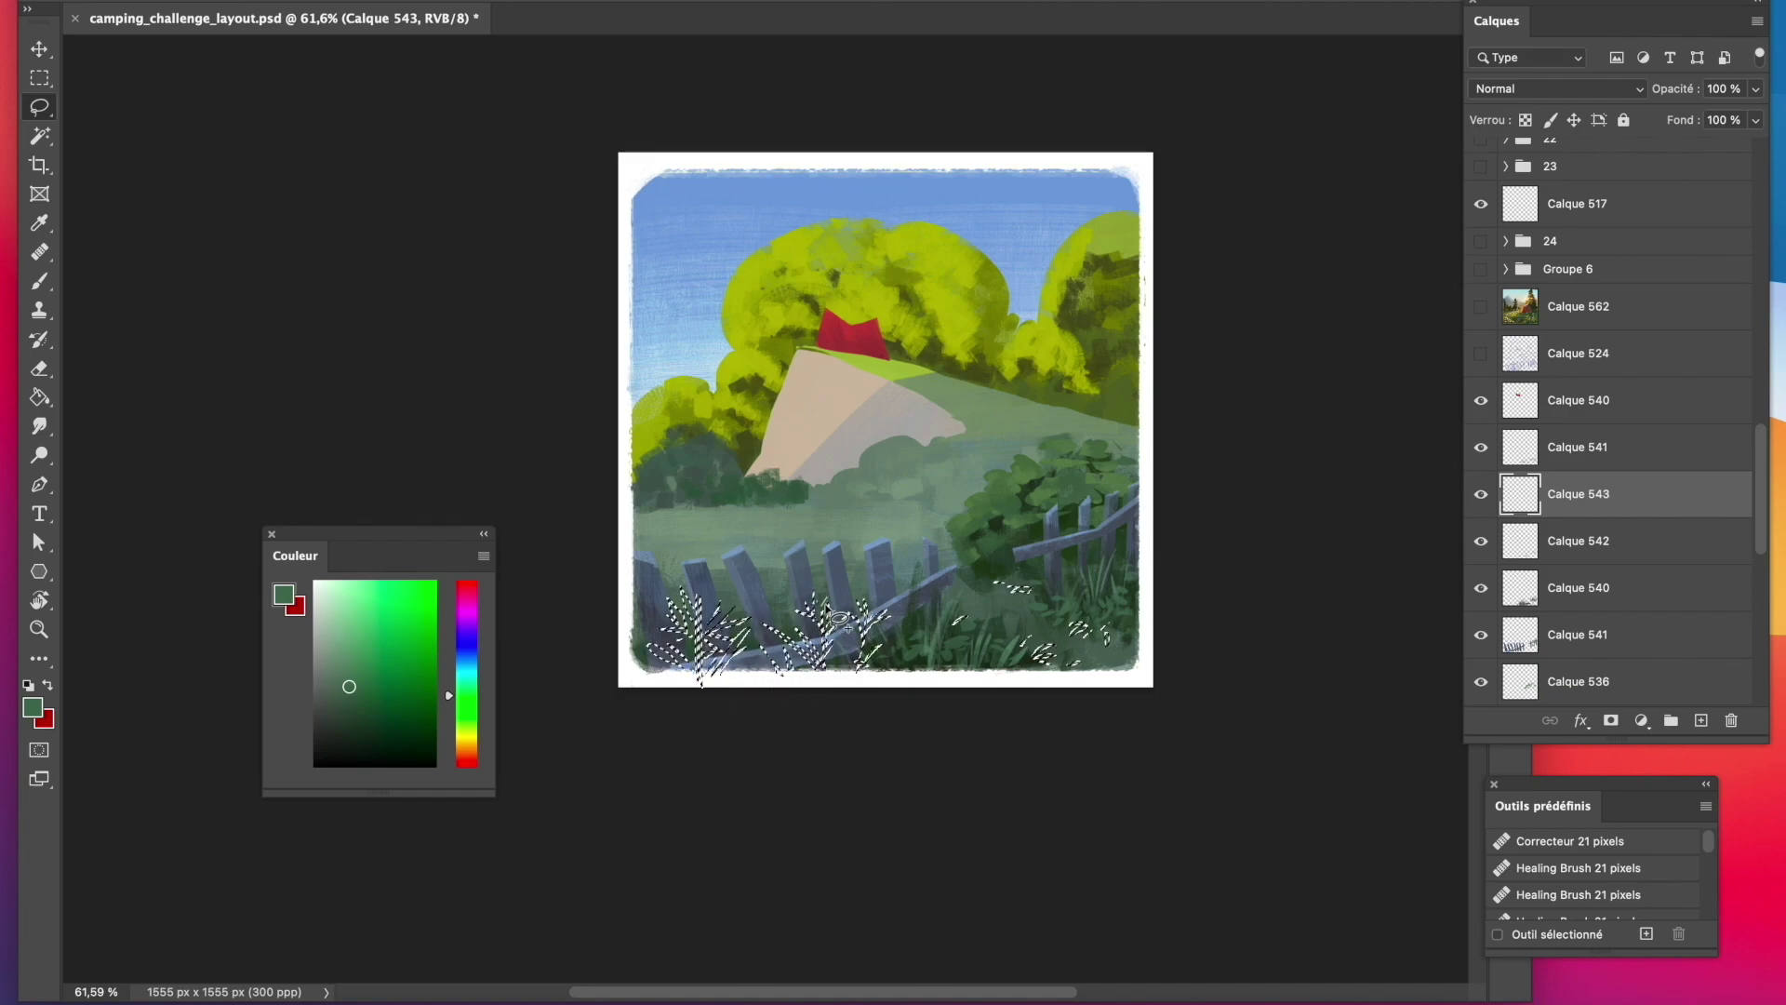
Brush the medium green over the selected grass tufts along the fence and deselect.
key("b")
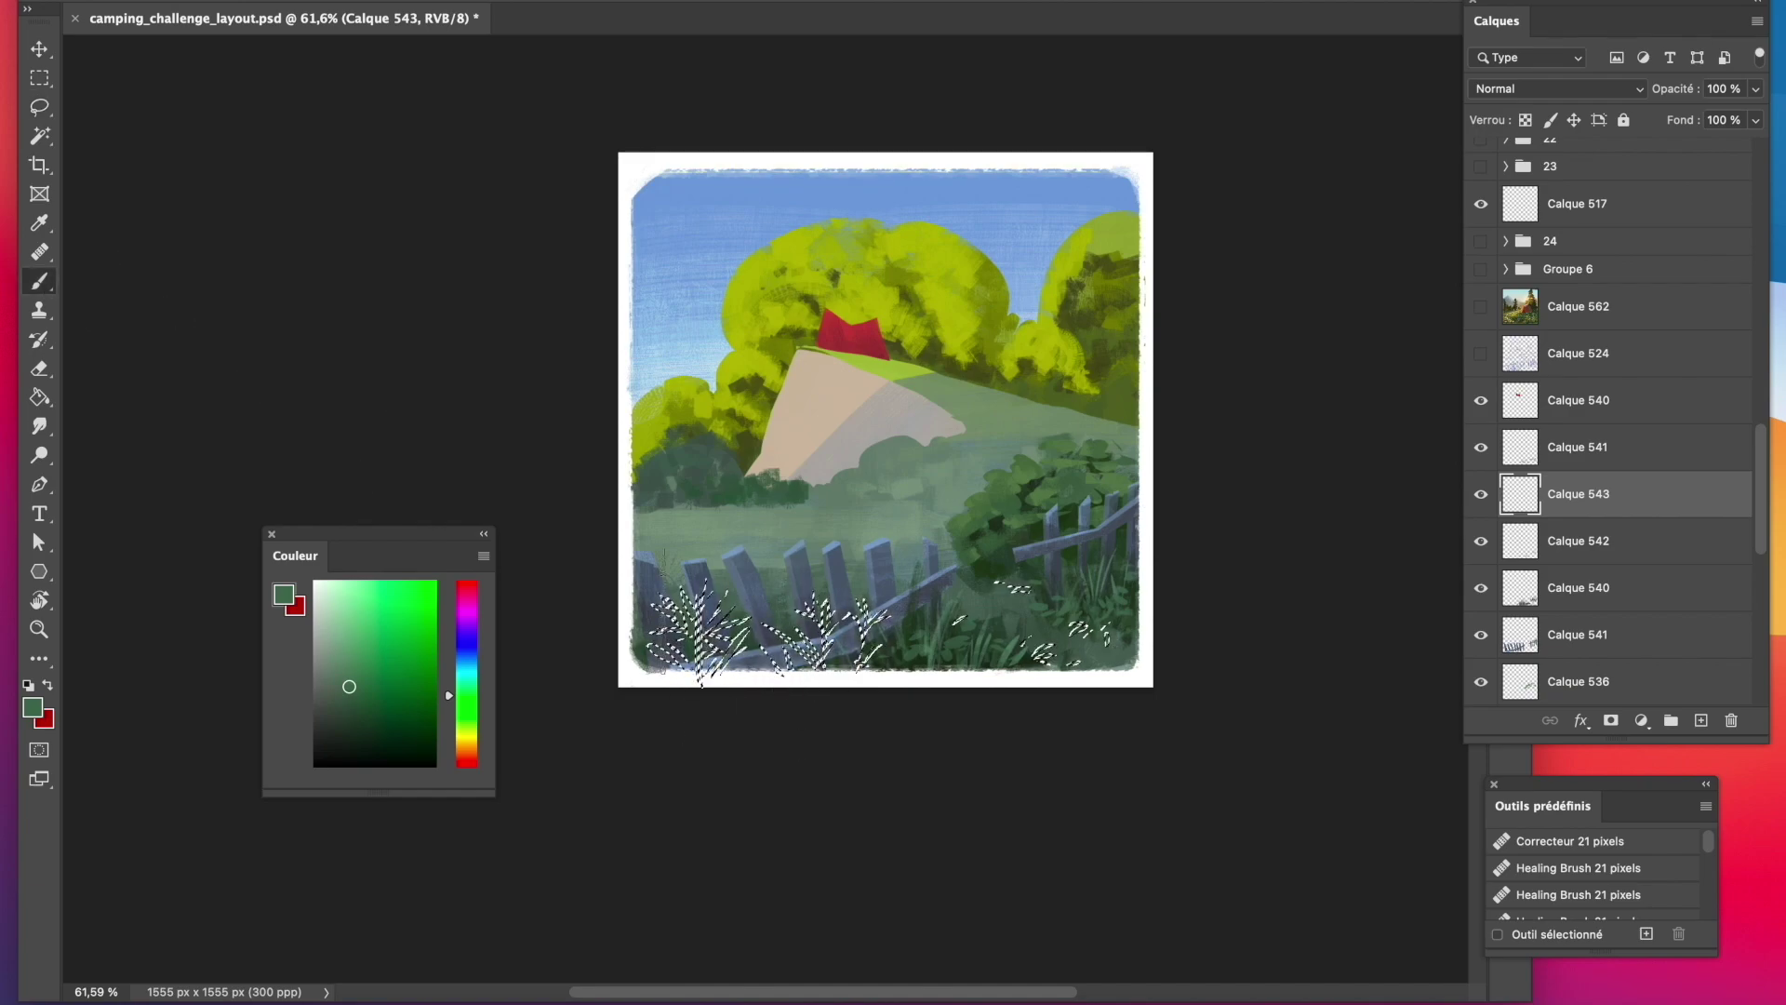
left_click_drag(664, 609, 1077, 618)
left_click(39, 78)
left_click(92, 91)
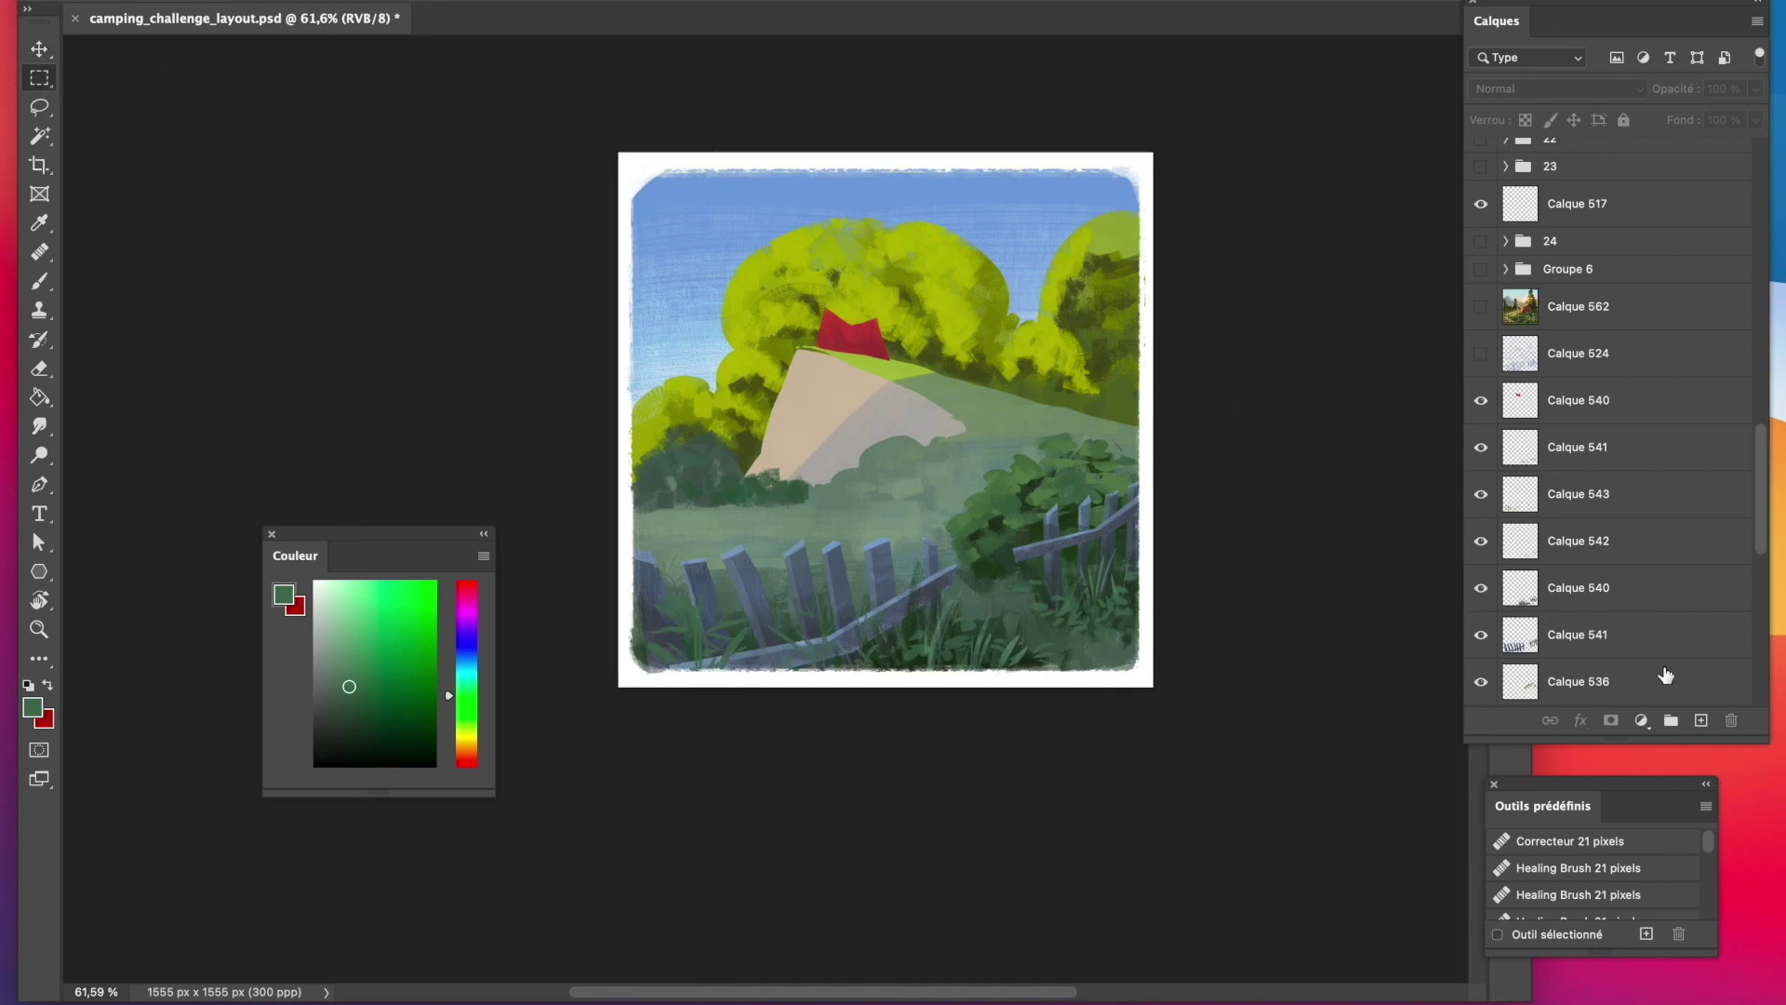
Add a new layer above the grass tufts layer and clip it to the tufts.
left_click(1578, 498)
left_click(1702, 721)
right_click(1616, 507)
left_click(1701, 531)
Shade the base of the grass tufts with dark green and pick a lighter green for the brush.
left_click(363, 717)
left_click(346, 722)
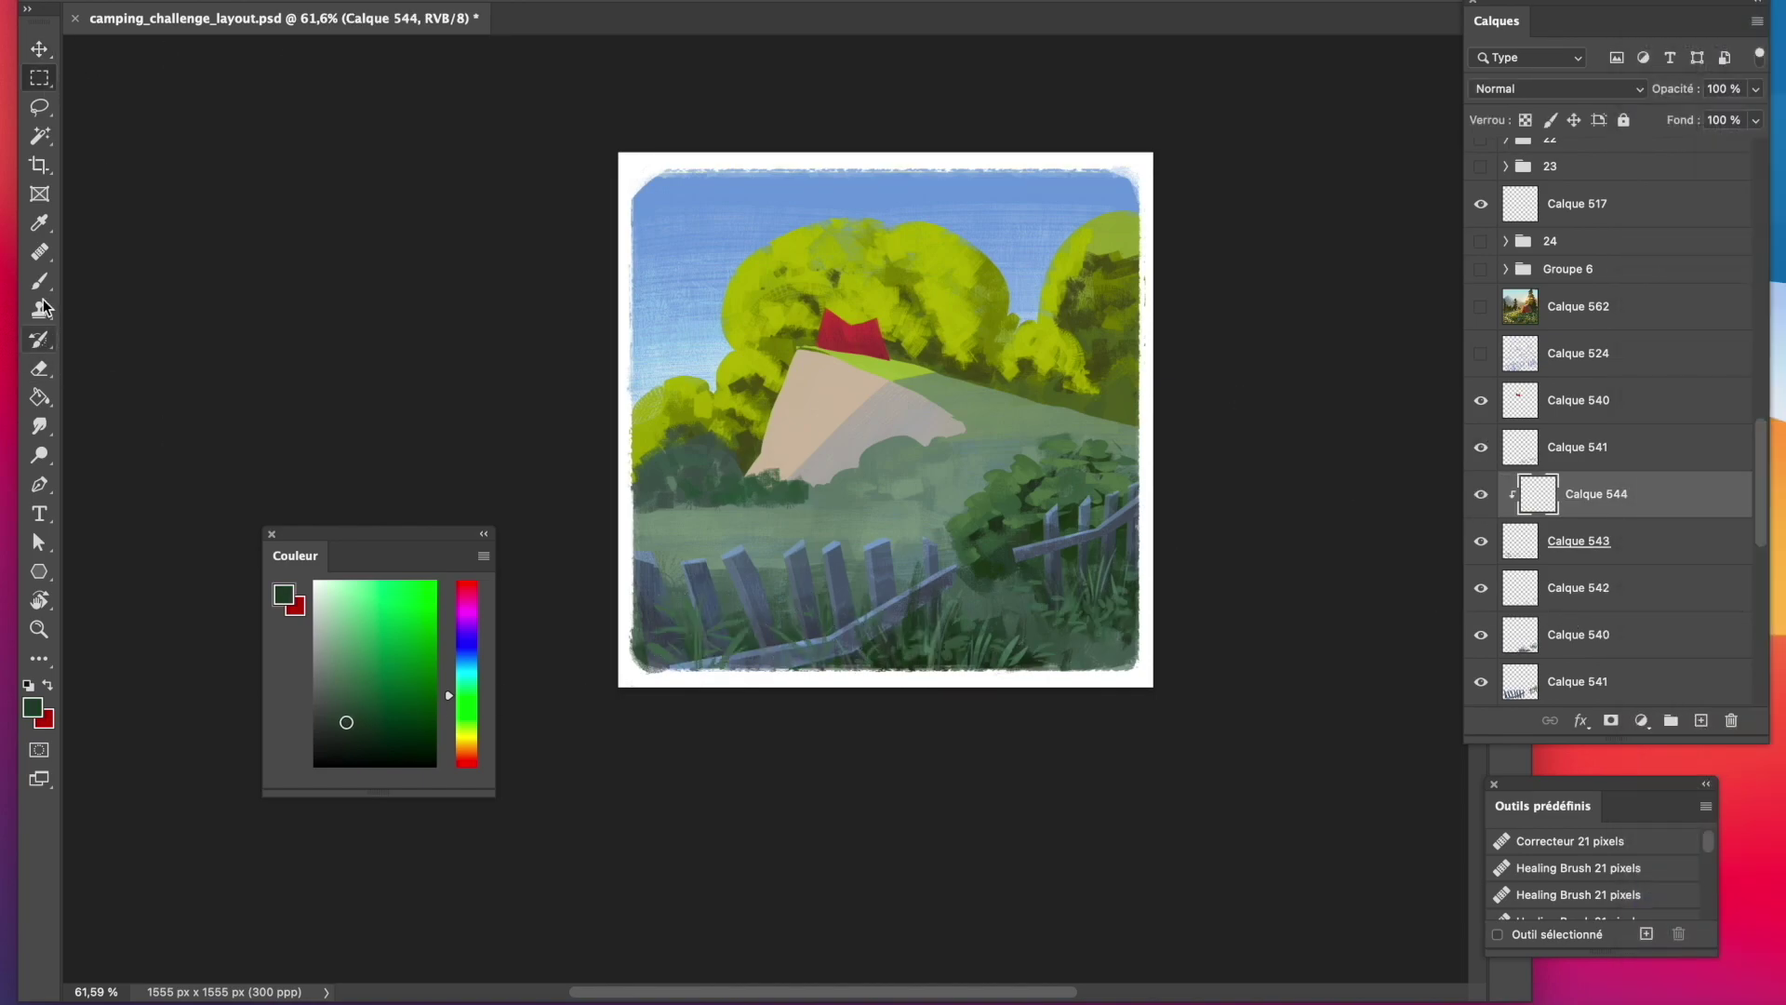
left_click(39, 281)
mouse_move(703, 658)
left_mouse_down()
mouse_move(757, 677)
mouse_move(911, 660)
mouse_move(822, 681)
left_mouse_up()
left_click(348, 654)
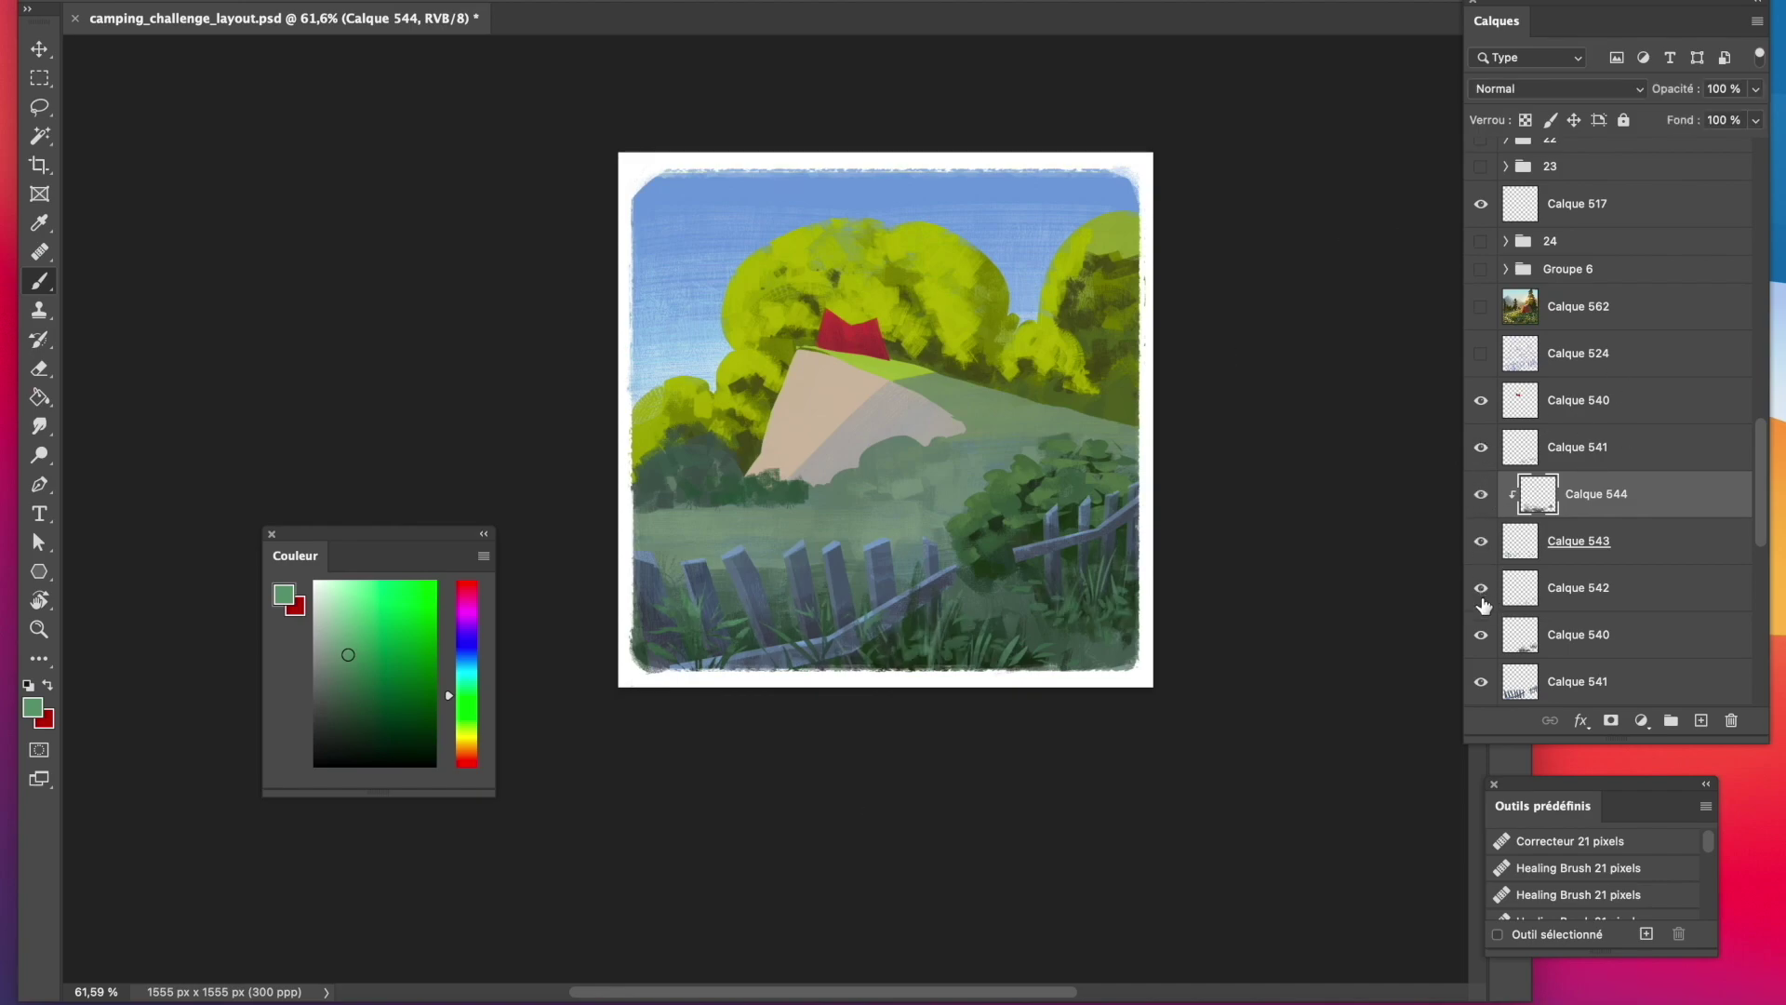
Merge all the foreground grass layers above the fence layer into one layer.
left_click(1520, 637)
key("e")
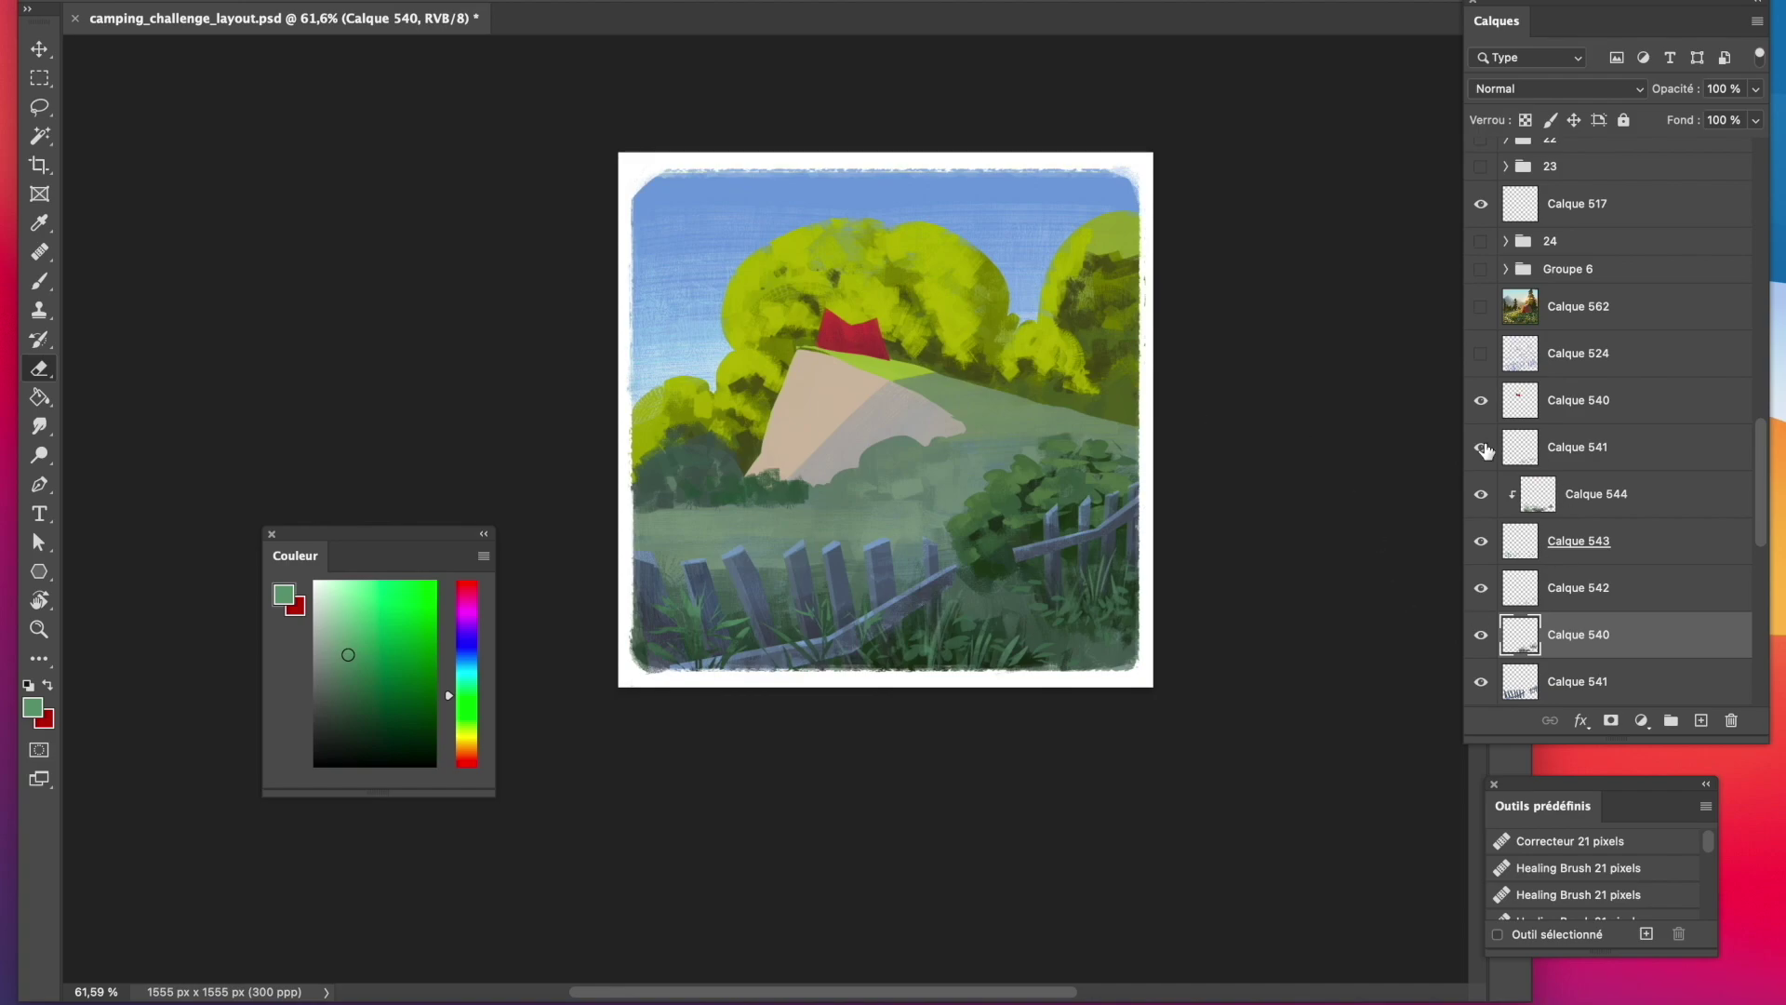
left_click(1550, 455, "shift")
key("ctrl+e")
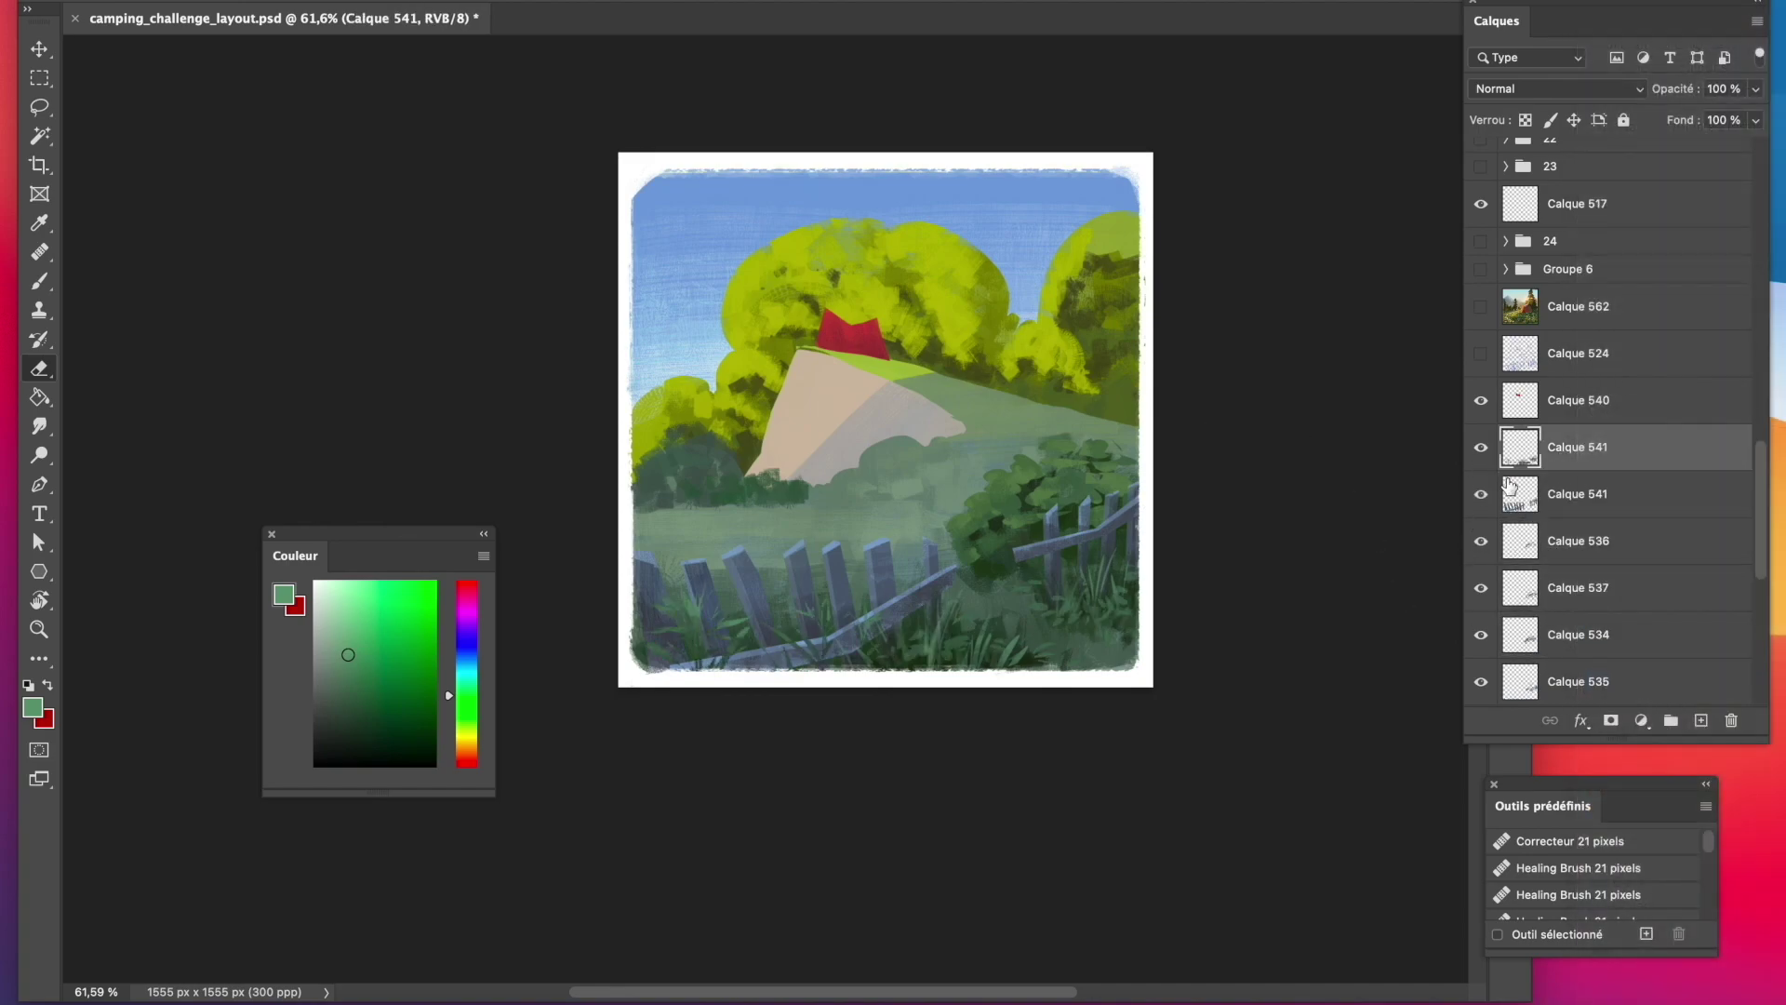
Merge the bush layers Calque 536, 537, 534 and 535 into one layer.
left_click(1563, 554)
left_click(1530, 682, "shift")
key("ctrl+e")
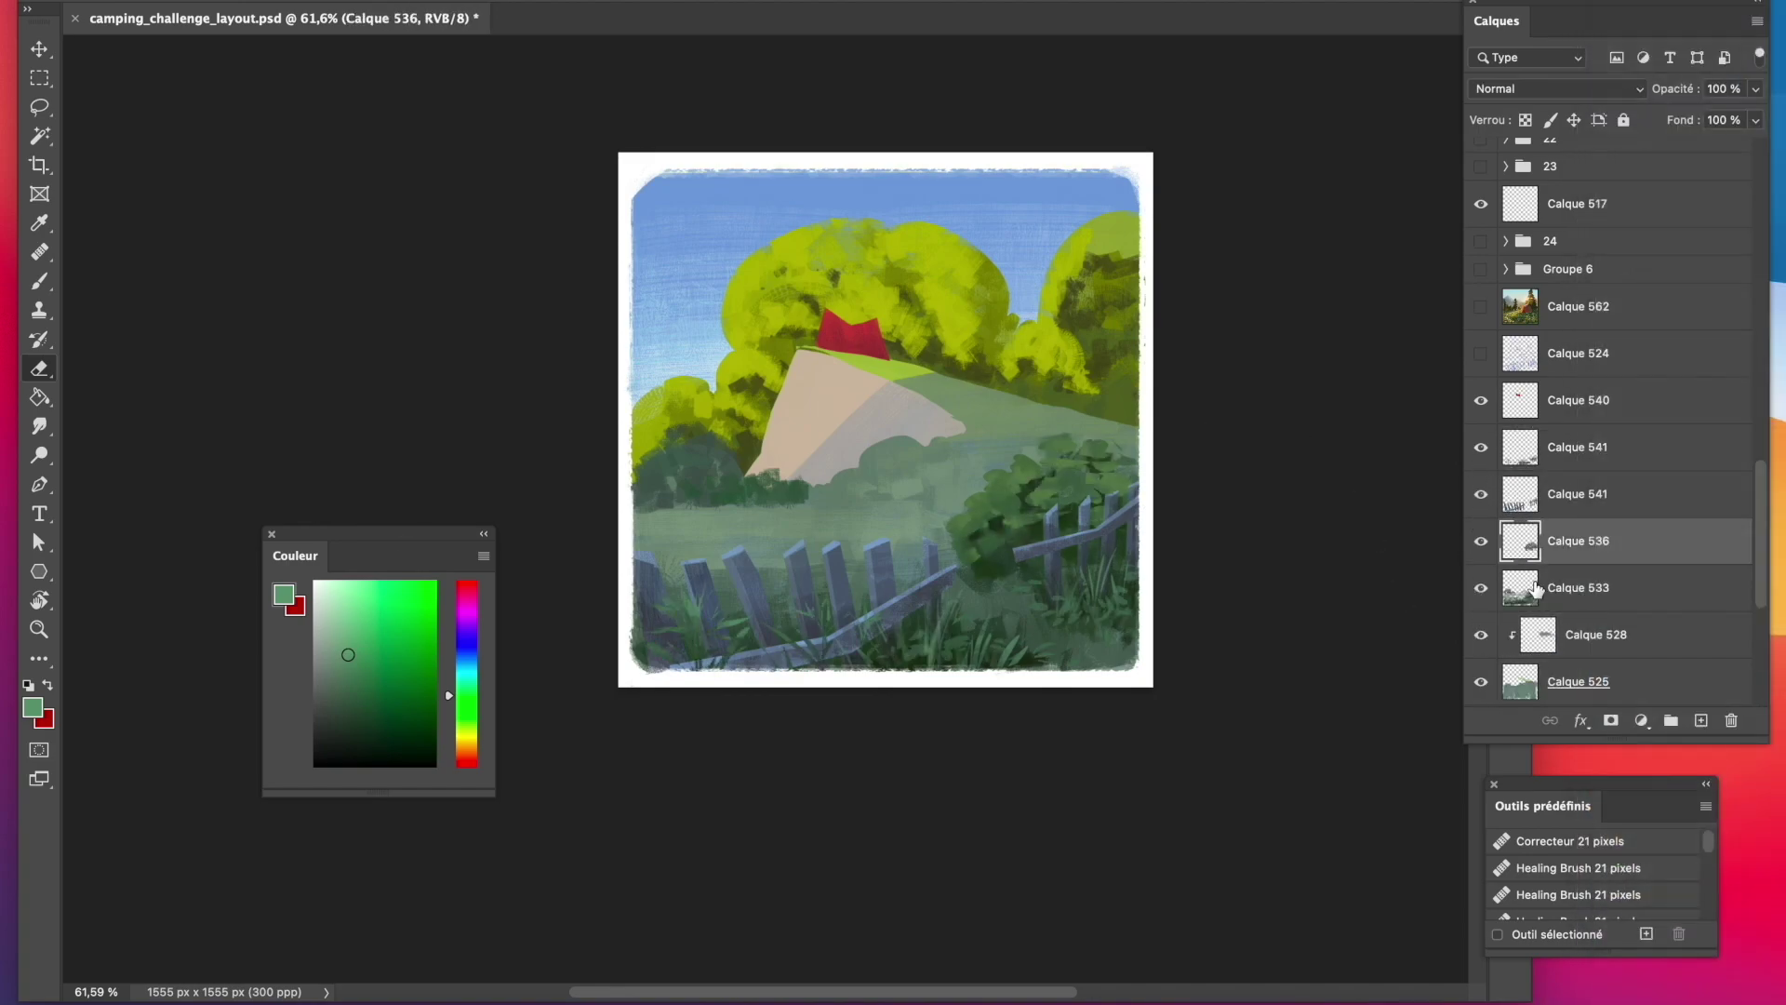
Add a new layer above the bush and pick a very dark green sampled from the bush's base.
key("ctrl+shift+alt+n")
key("b")
left_click(1020, 586, "alt")
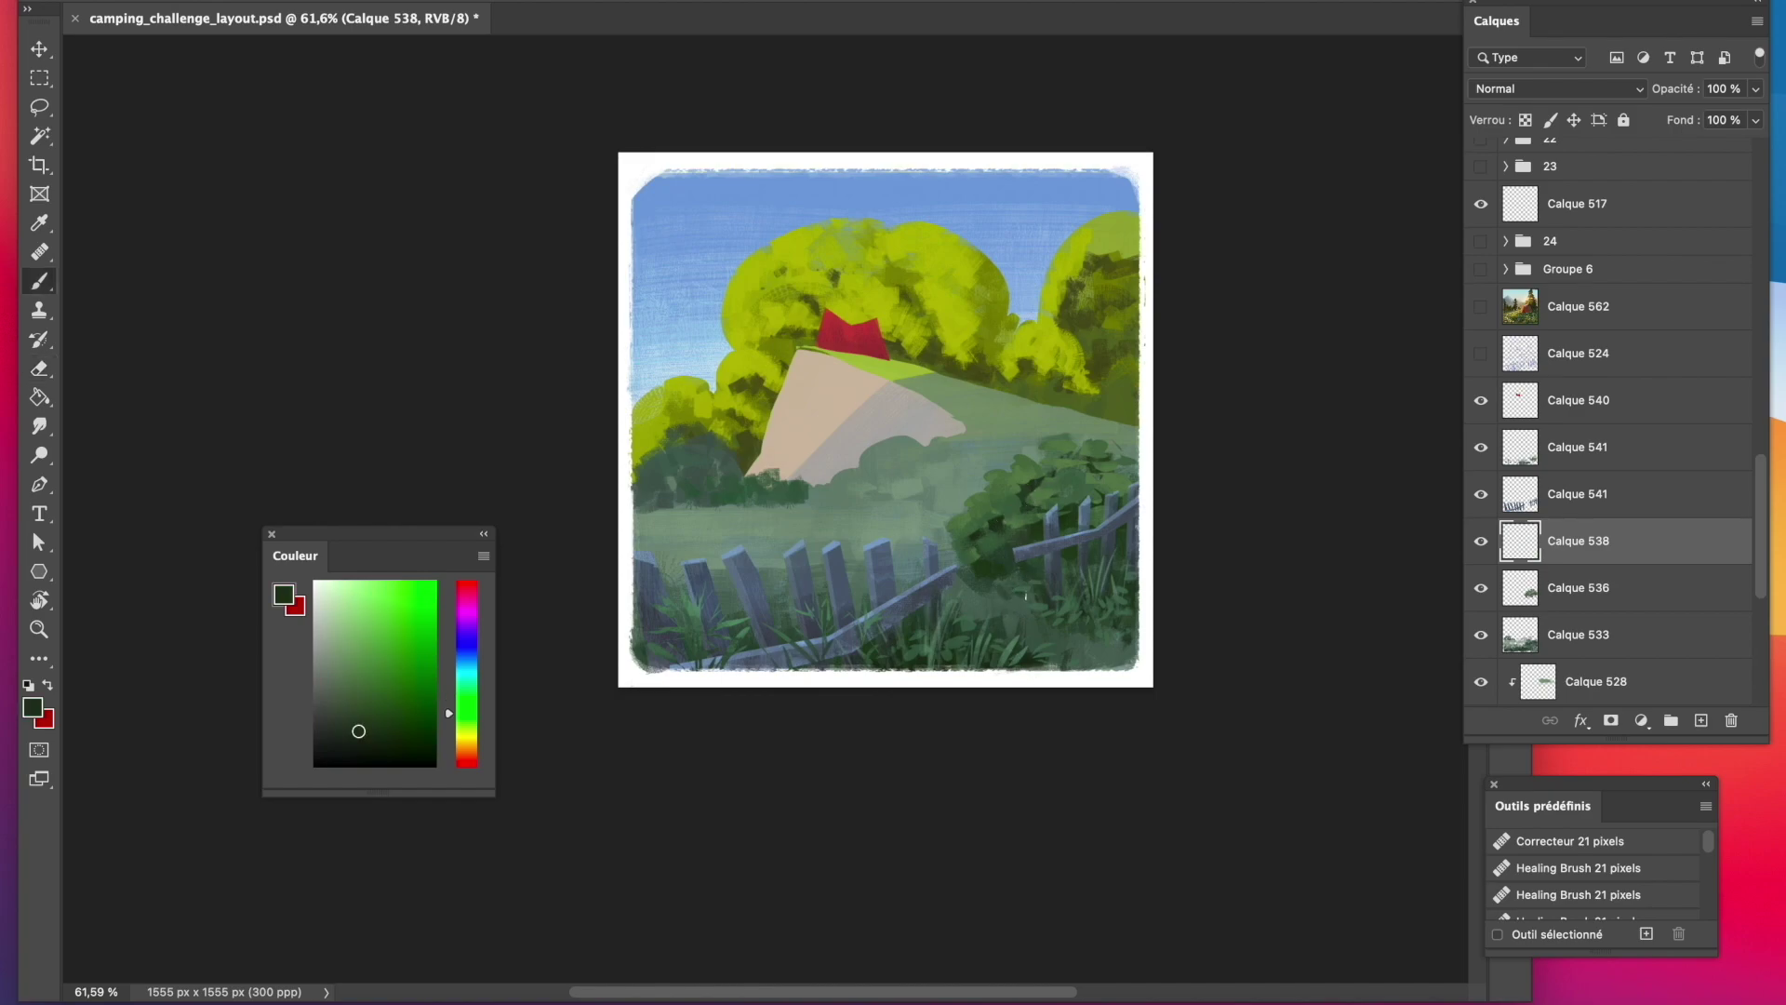
left_click(366, 741)
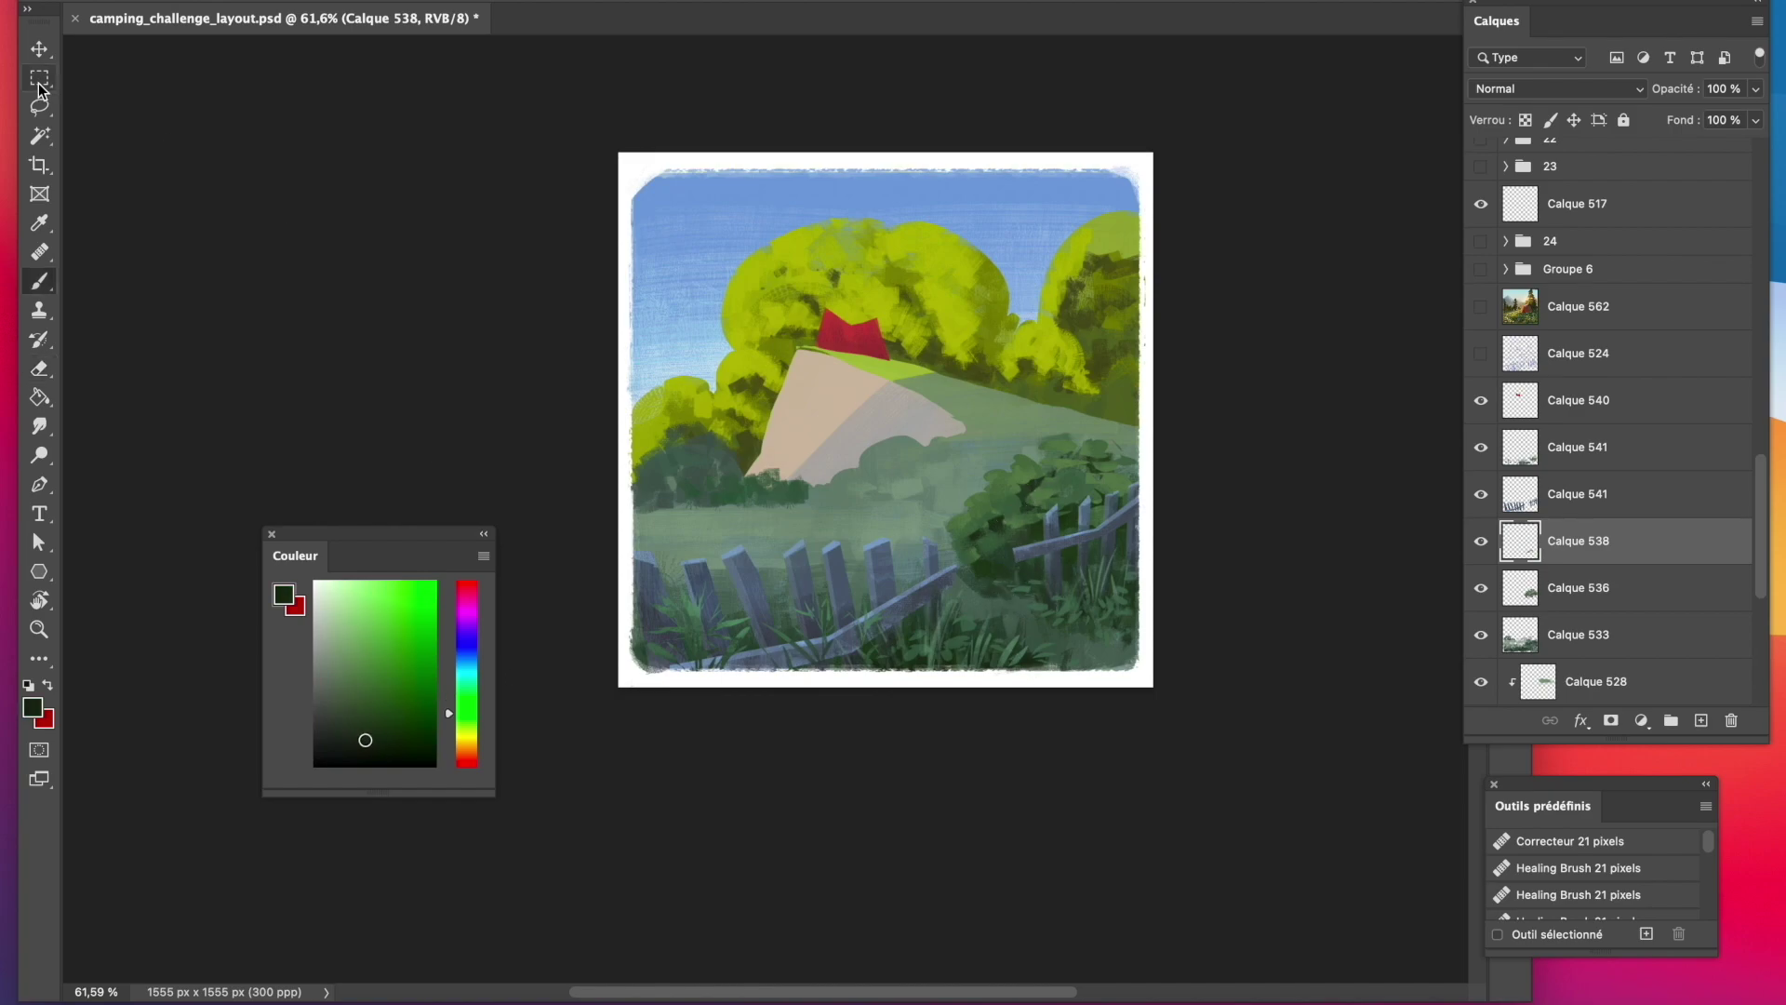
Lasso shapes around the base of the bush behind the right pickets, paint them dark green and deselect.
left_click(39, 107)
left_click_drag(1004, 564, 1026, 601)
left_click_drag(991, 584, 1027, 605)
mouse_move(1036, 558)
left_mouse_down()
mouse_move(1041, 592)
mouse_move(1033, 572)
mouse_move(1143, 556)
left_mouse_up()
left_click(39, 281)
left_click_drag(1005, 584, 1121, 558)
left_click(39, 78)
left_click(813, 583)
Choose another brush and soften the bush's left edge with greens sampled from the surrounding meadow and foliage.
left_click(39, 223)
left_click(982, 610)
key("b")
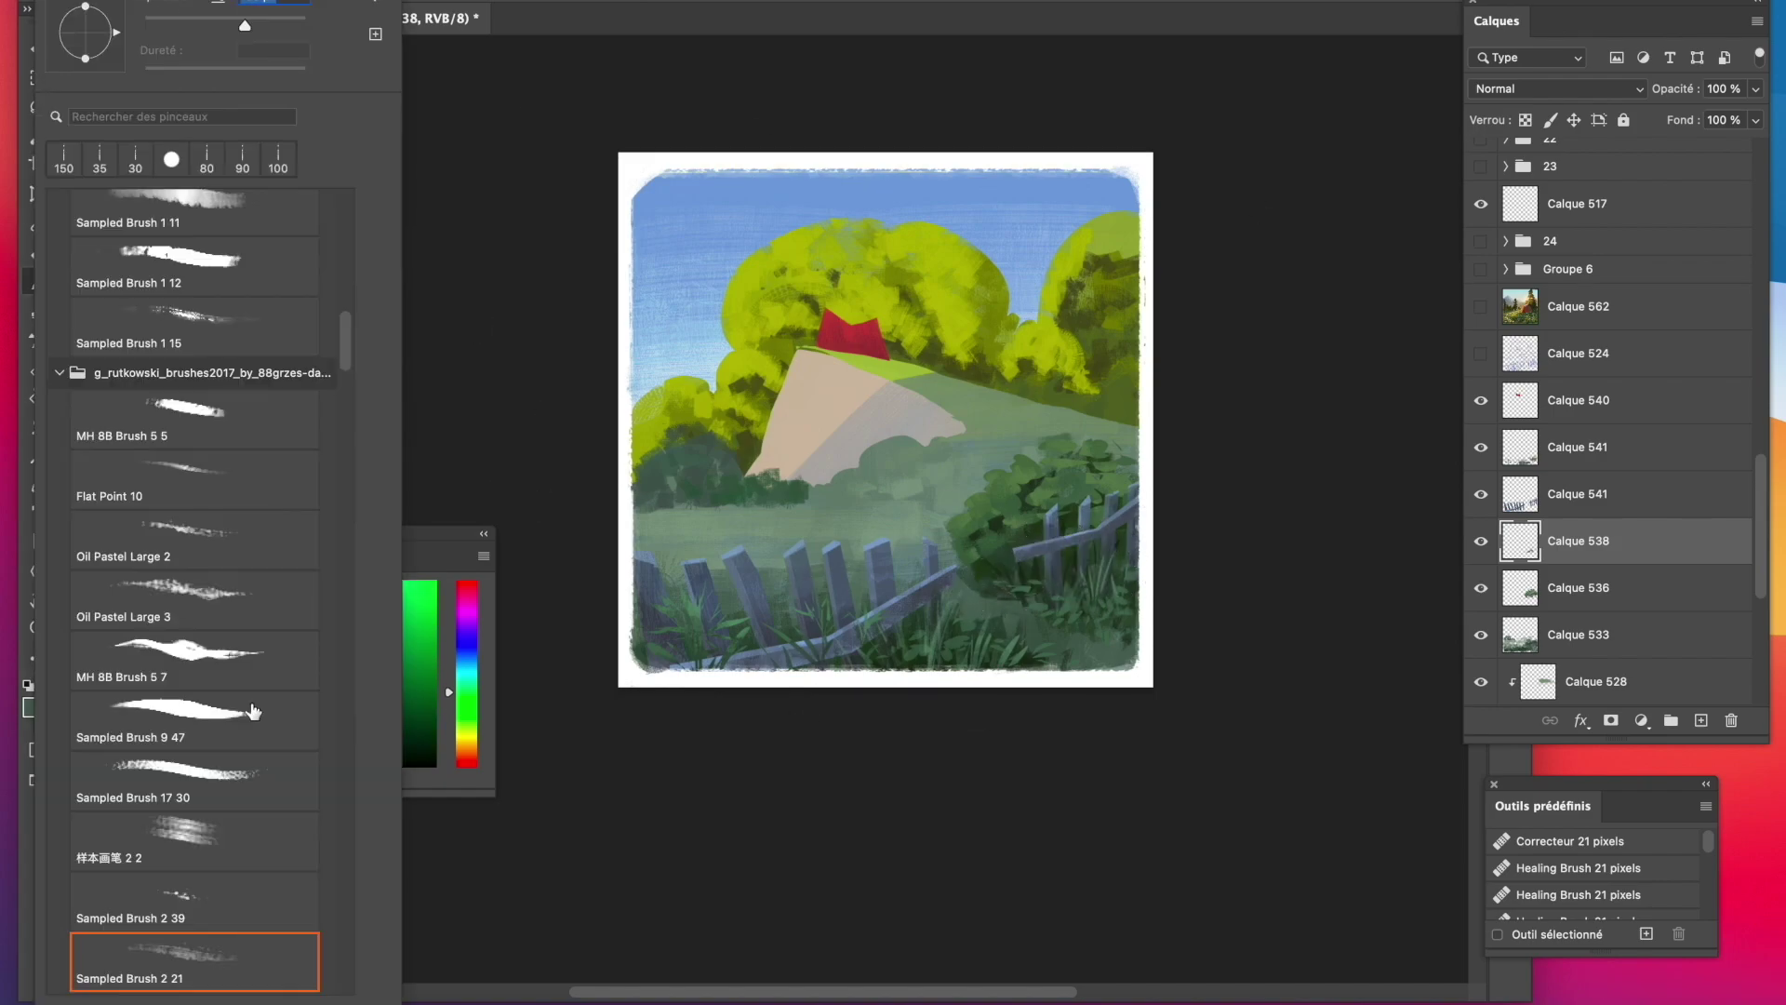
left_click_drag(956, 542, 951, 557)
left_click(940, 529, "alt")
left_click(968, 494, "alt")
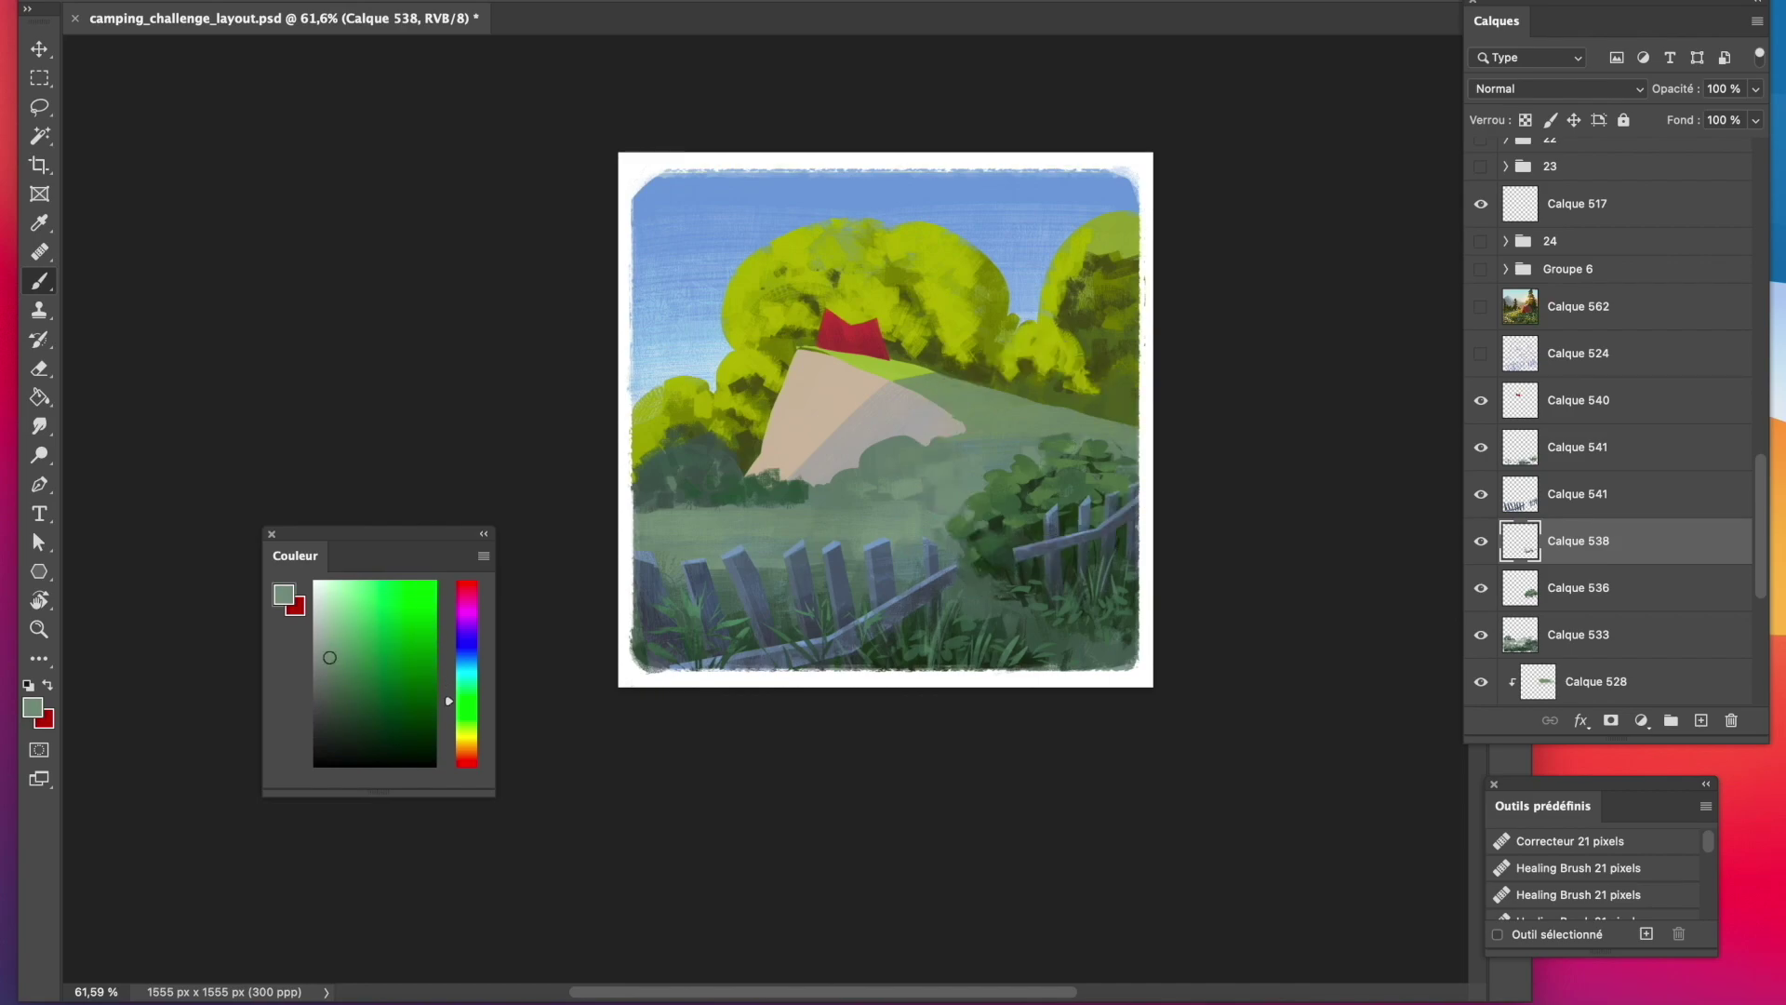
Refine the bush's upper right edge and inner foliage with sampled meadow, dark and medium greens.
left_click(1095, 433, "alt")
left_click_drag(1098, 452, 1120, 464)
left_click(1003, 510, "alt")
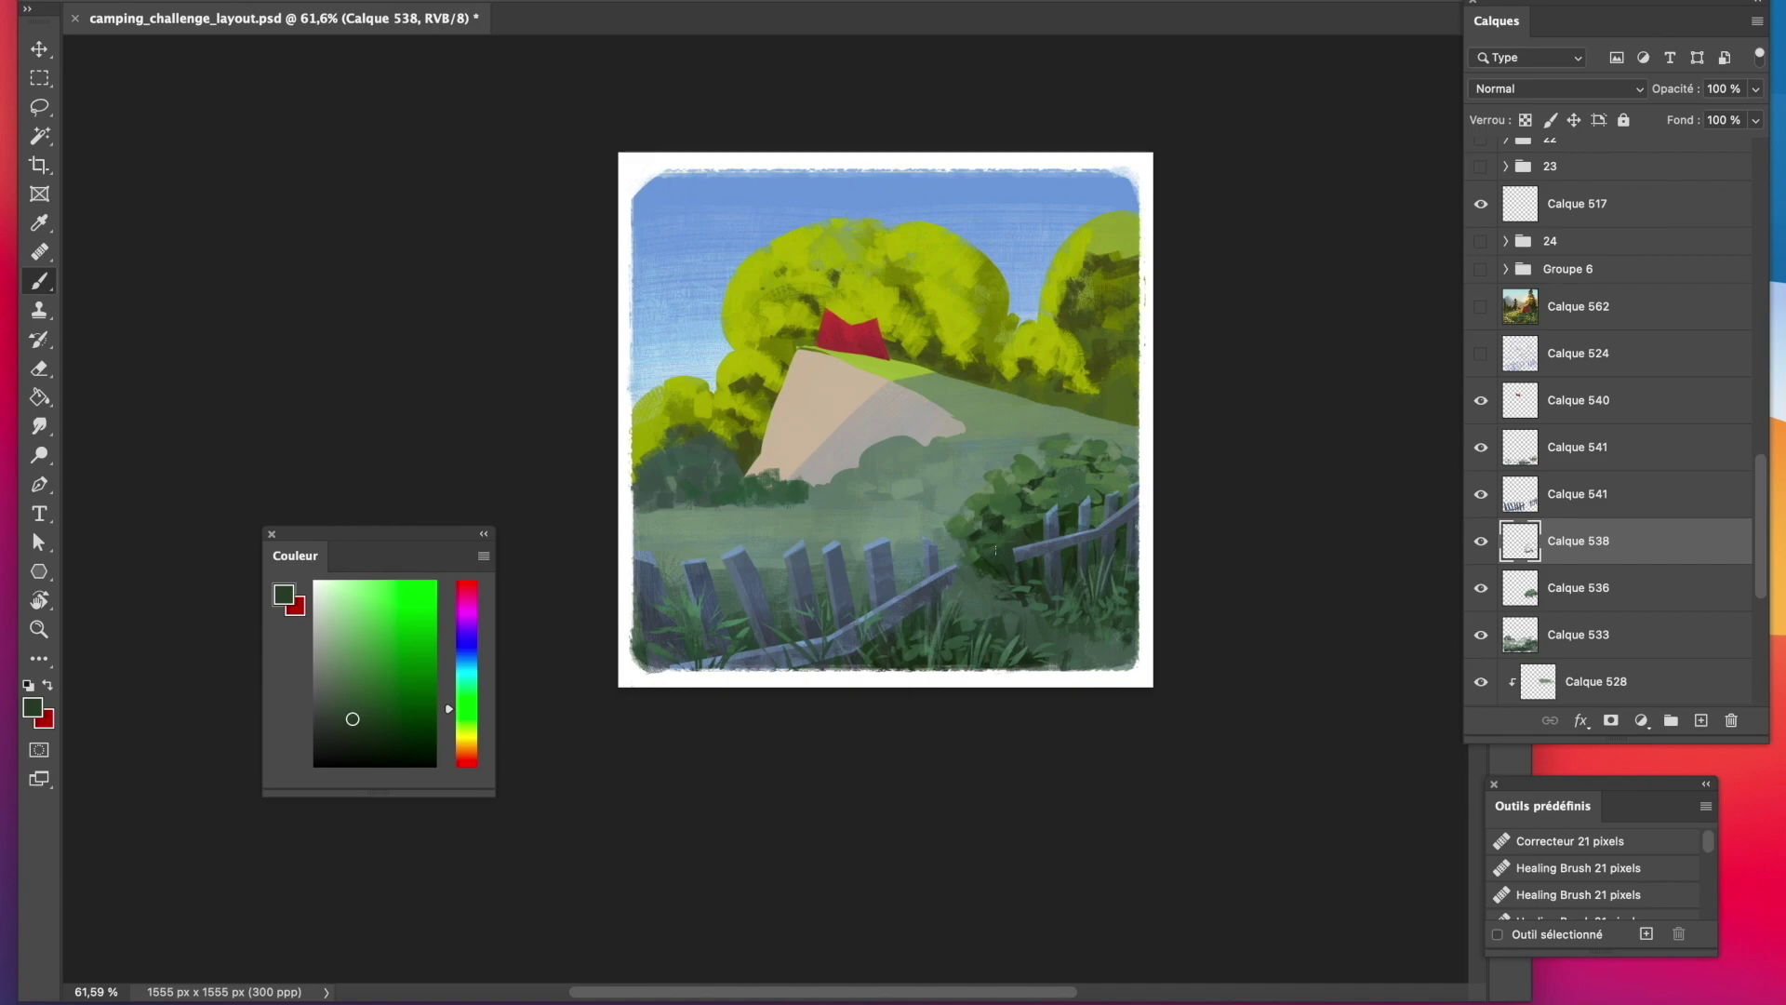
left_click(1077, 482, "alt")
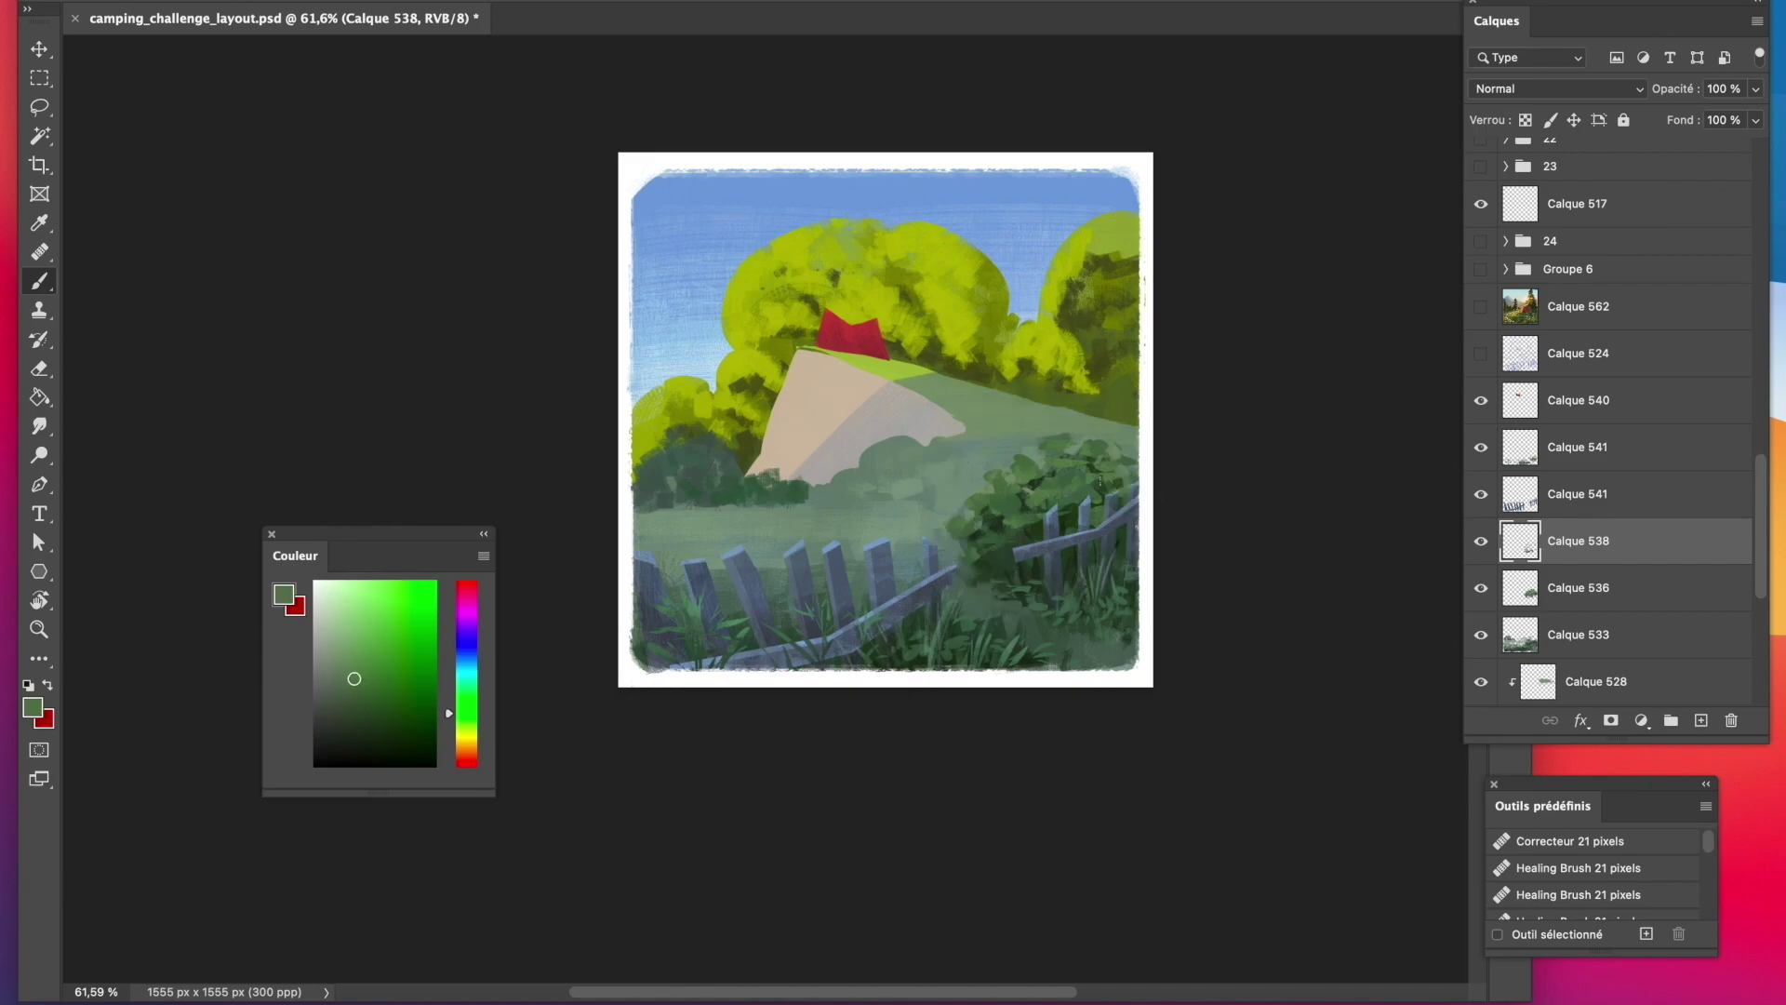
left_click(1072, 486, "alt")
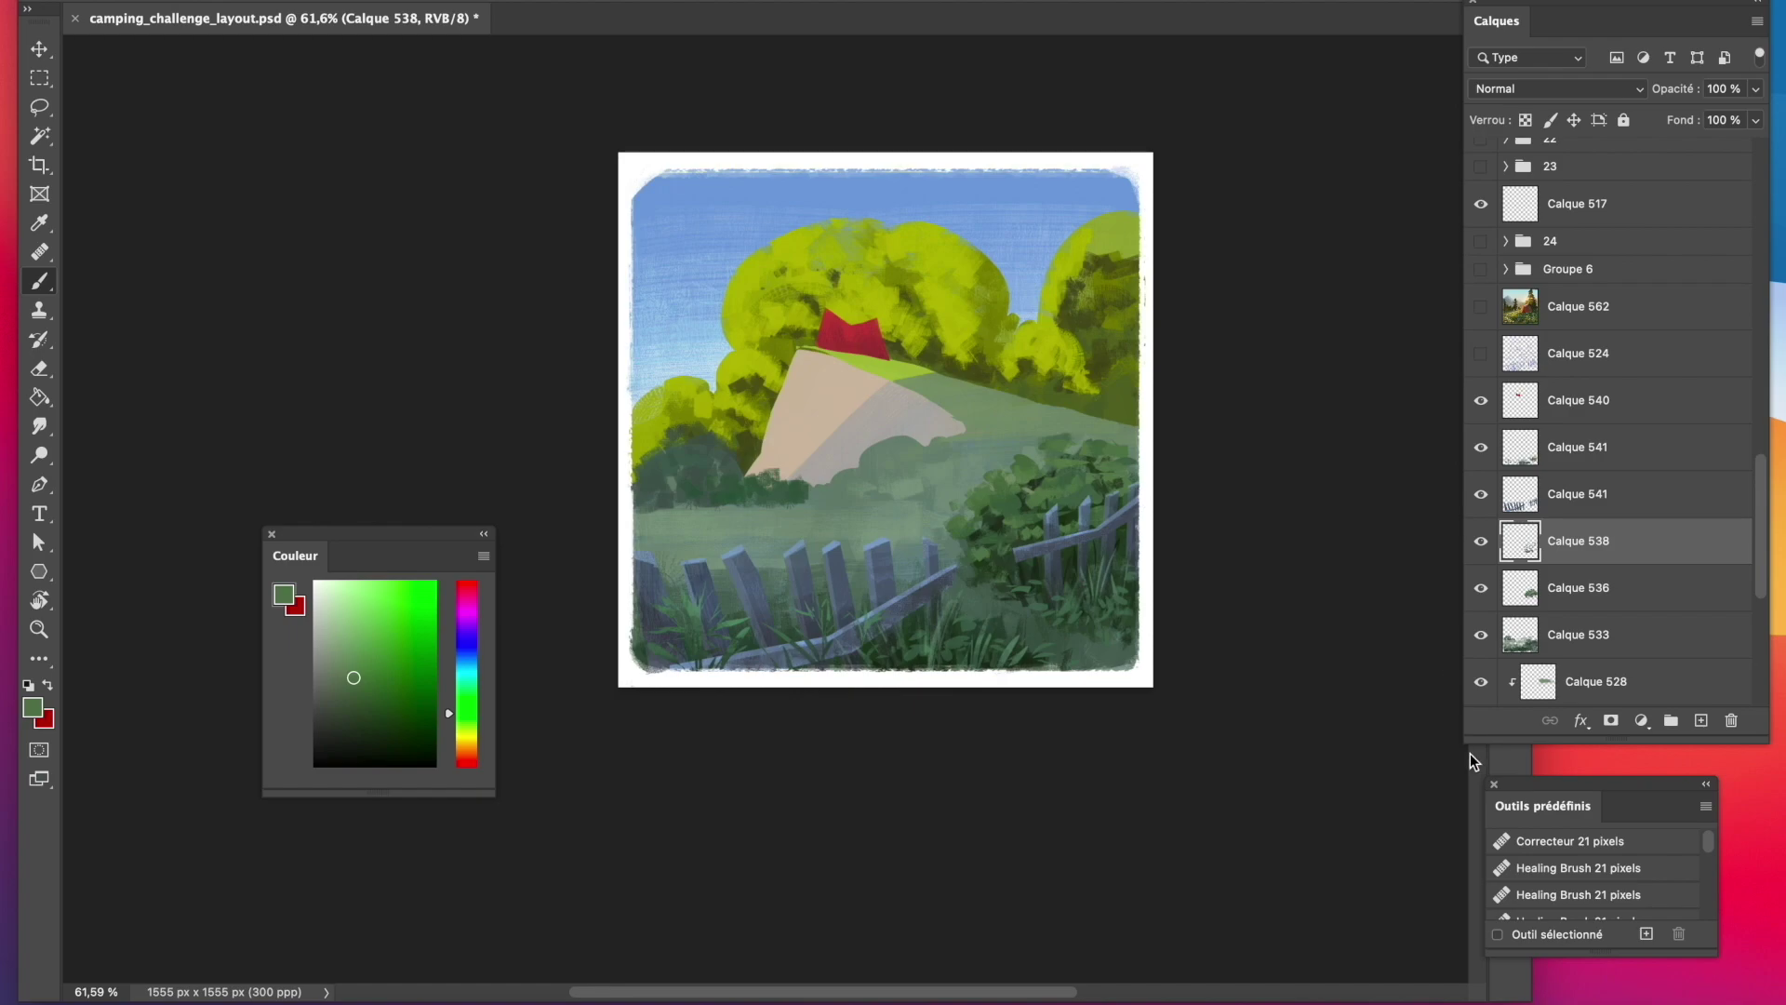
Merge the two bush layers Calque 538 and 536, and merge the clipped Calque 528 with Calque 526 beneath it.
left_click(1600, 596, "shift")
right_click(1600, 596)
left_click(1615, 689)
left_click(1642, 636)
left_click(1652, 680, "shift")
right_click(1653, 679)
left_click(1609, 683)
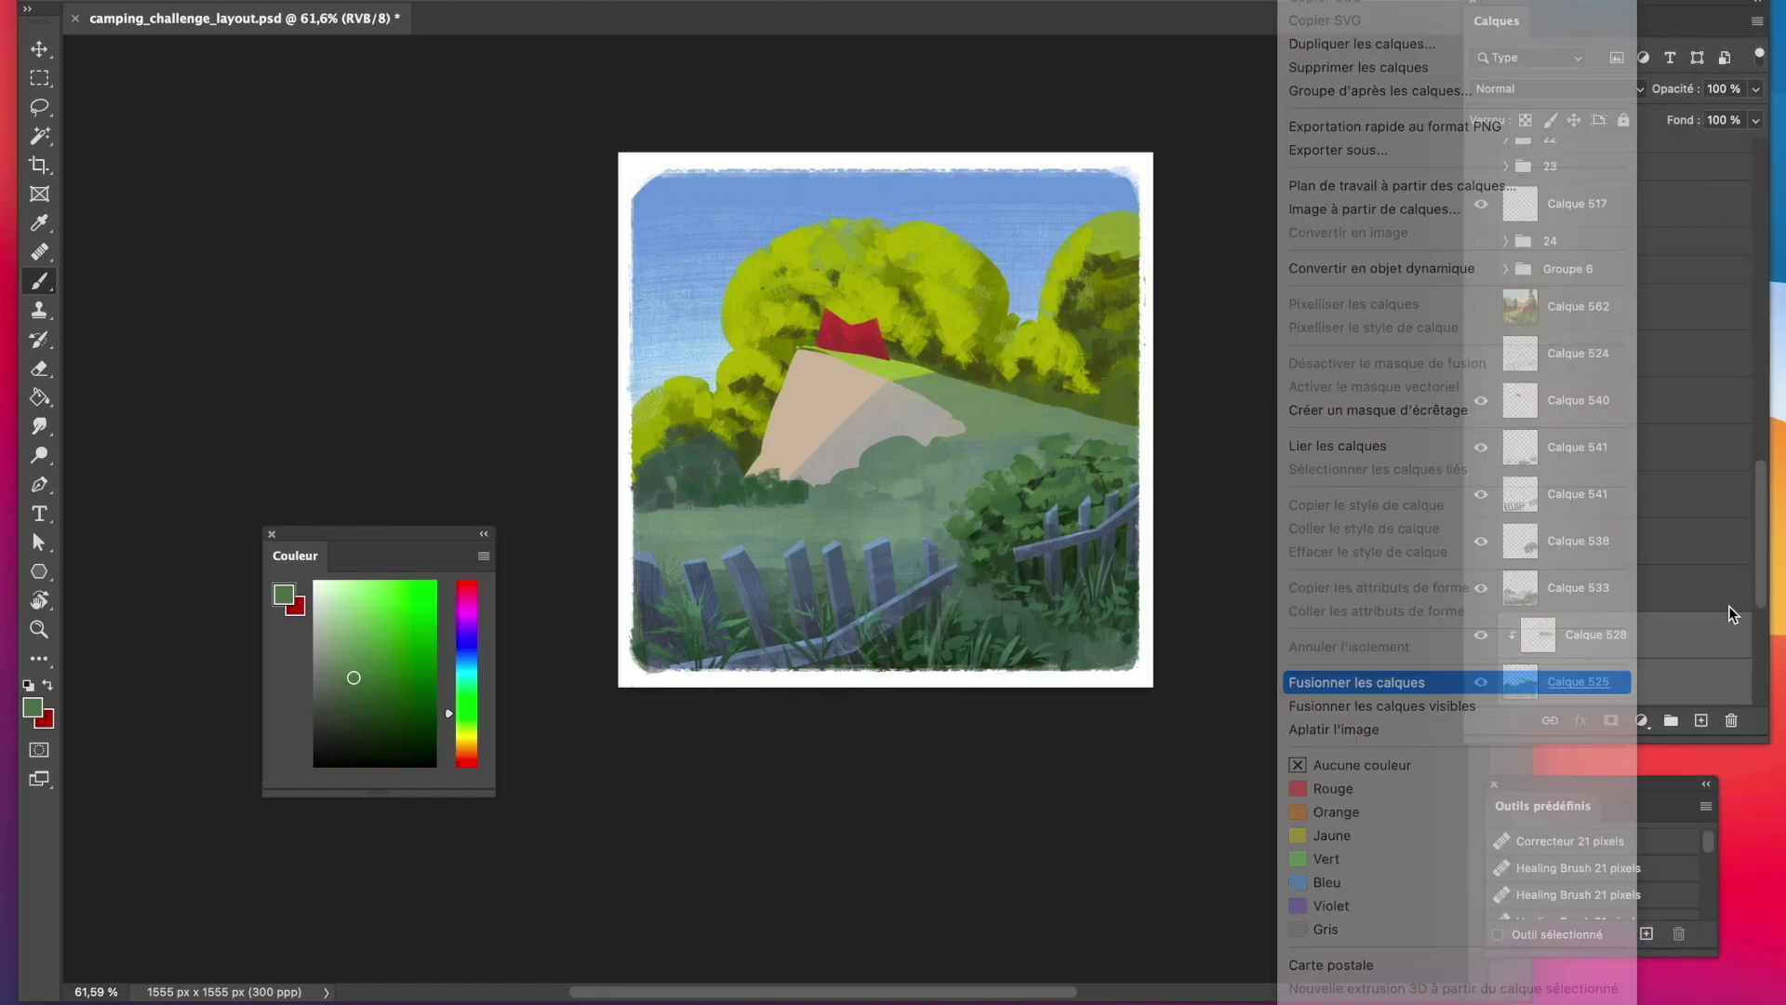
left_click(1652, 595)
left_click(1658, 640, "shift")
right_click(1662, 640)
left_click(1581, 683)
Add a layer clipped to the cliff layer Calque 527 and lasso narrow slanted stripes and cracks across the cliff face.
left_click(1698, 720)
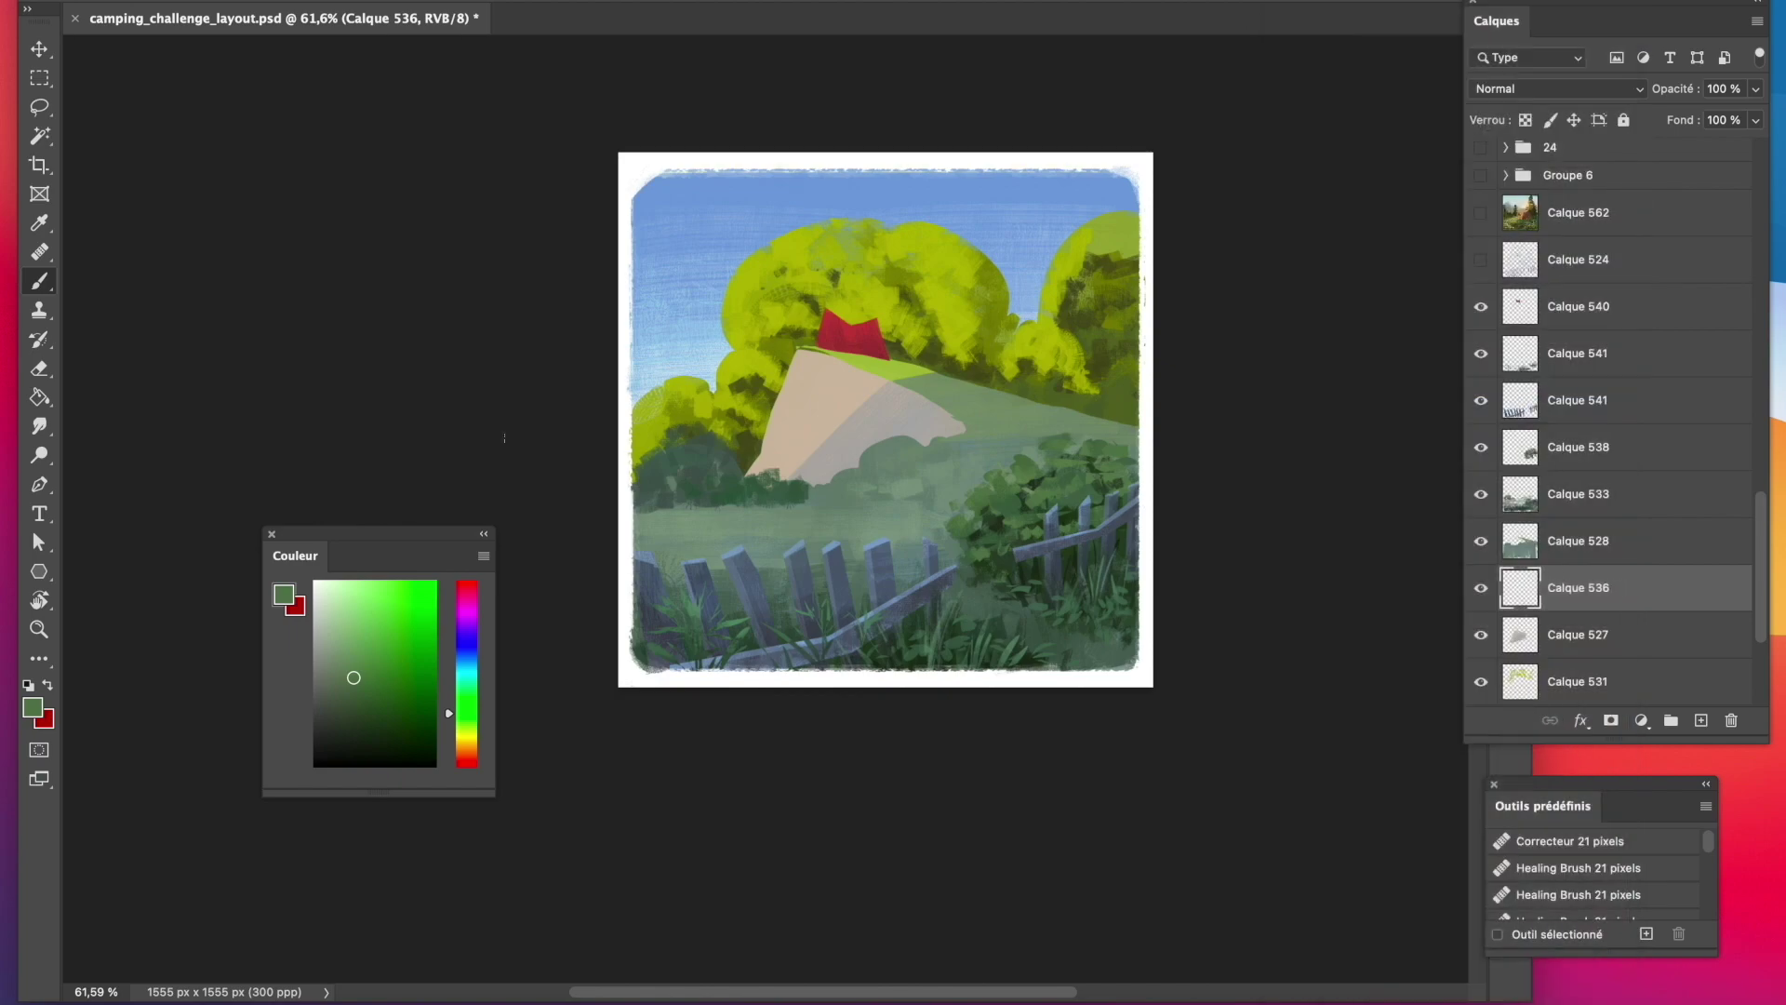
key("ctrl+alt+g")
key("l")
mouse_move(824, 340)
left_mouse_down()
mouse_move(810, 415)
mouse_move(845, 345)
left_mouse_up()
mouse_move(804, 356)
left_mouse_down()
mouse_move(754, 489)
mouse_move(805, 354)
mouse_move(859, 351)
left_mouse_up()
left_click_drag(871, 370, 893, 378)
left_click_drag(903, 377, 916, 373)
mouse_move(919, 389)
left_mouse_down()
mouse_move(880, 456)
mouse_move(917, 389)
left_mouse_up()
left_click_drag(807, 451, 868, 460)
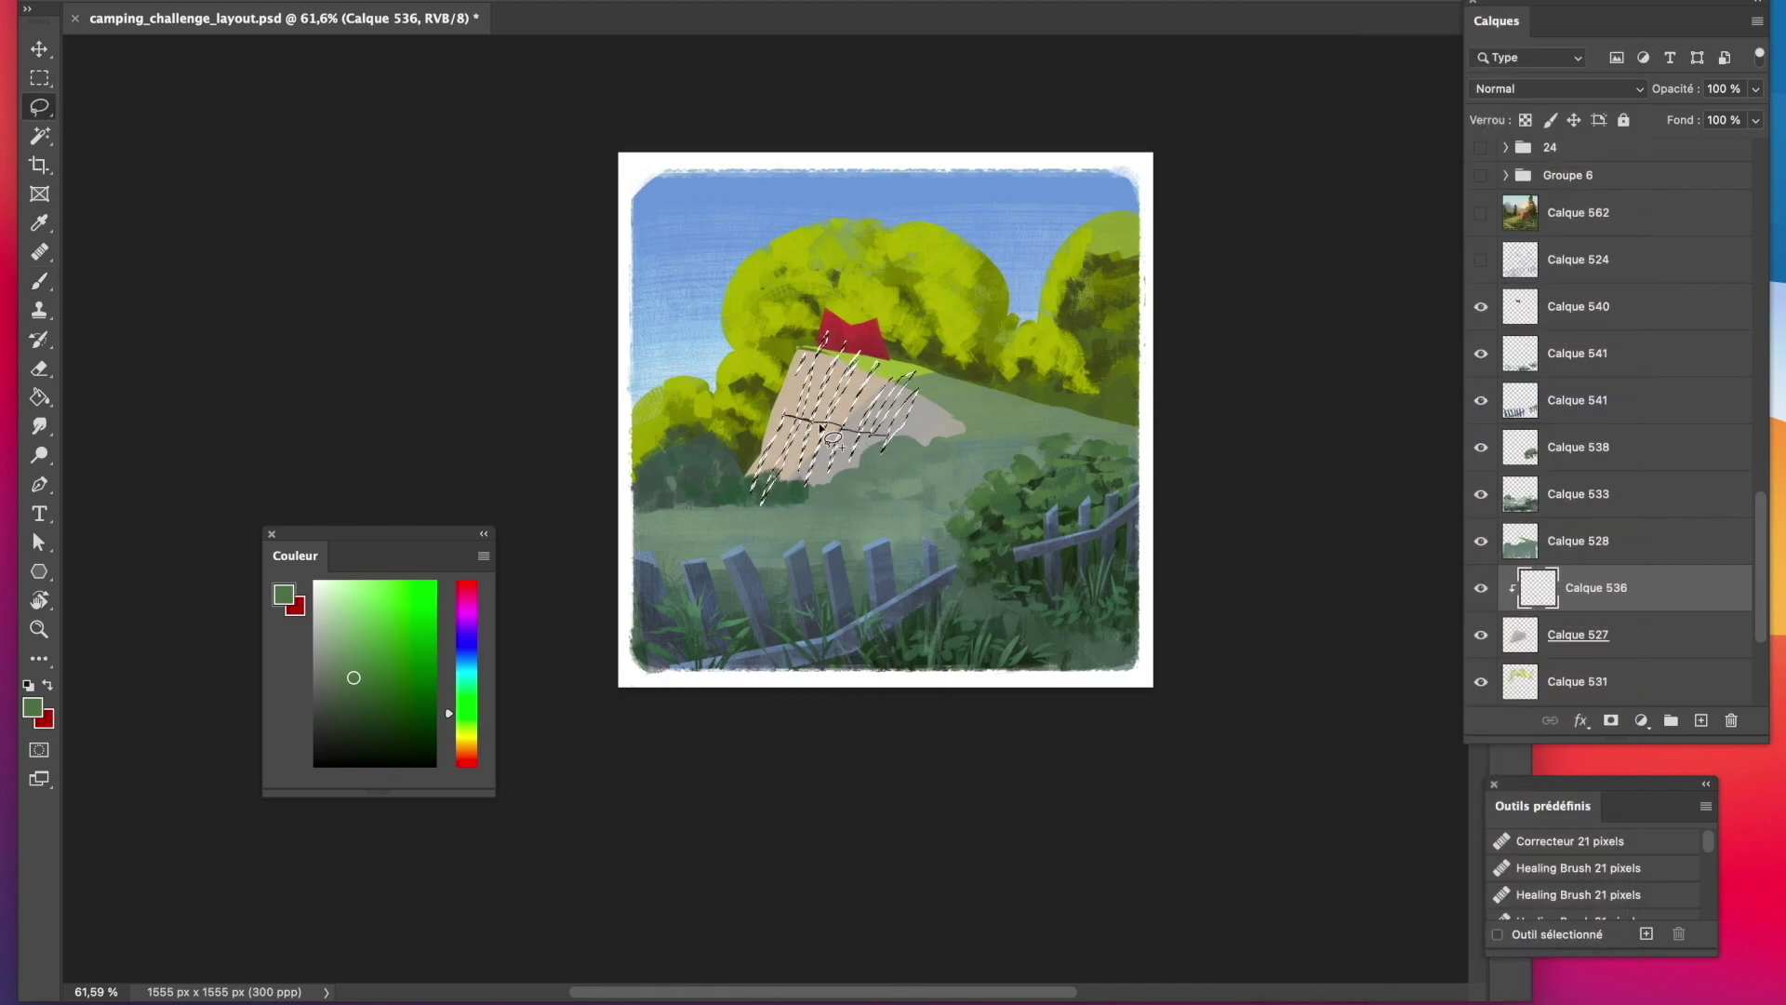
mouse_move(789, 415)
left_mouse_down()
mouse_move(915, 445)
mouse_move(863, 475)
mouse_move(903, 448)
left_mouse_up()
Paint the selected cliff stripes with greyish tones based on colours sampled from the cliff, and deselect.
key("b")
left_click(857, 446, "alt")
left_click(333, 670)
left_click(917, 409, "alt")
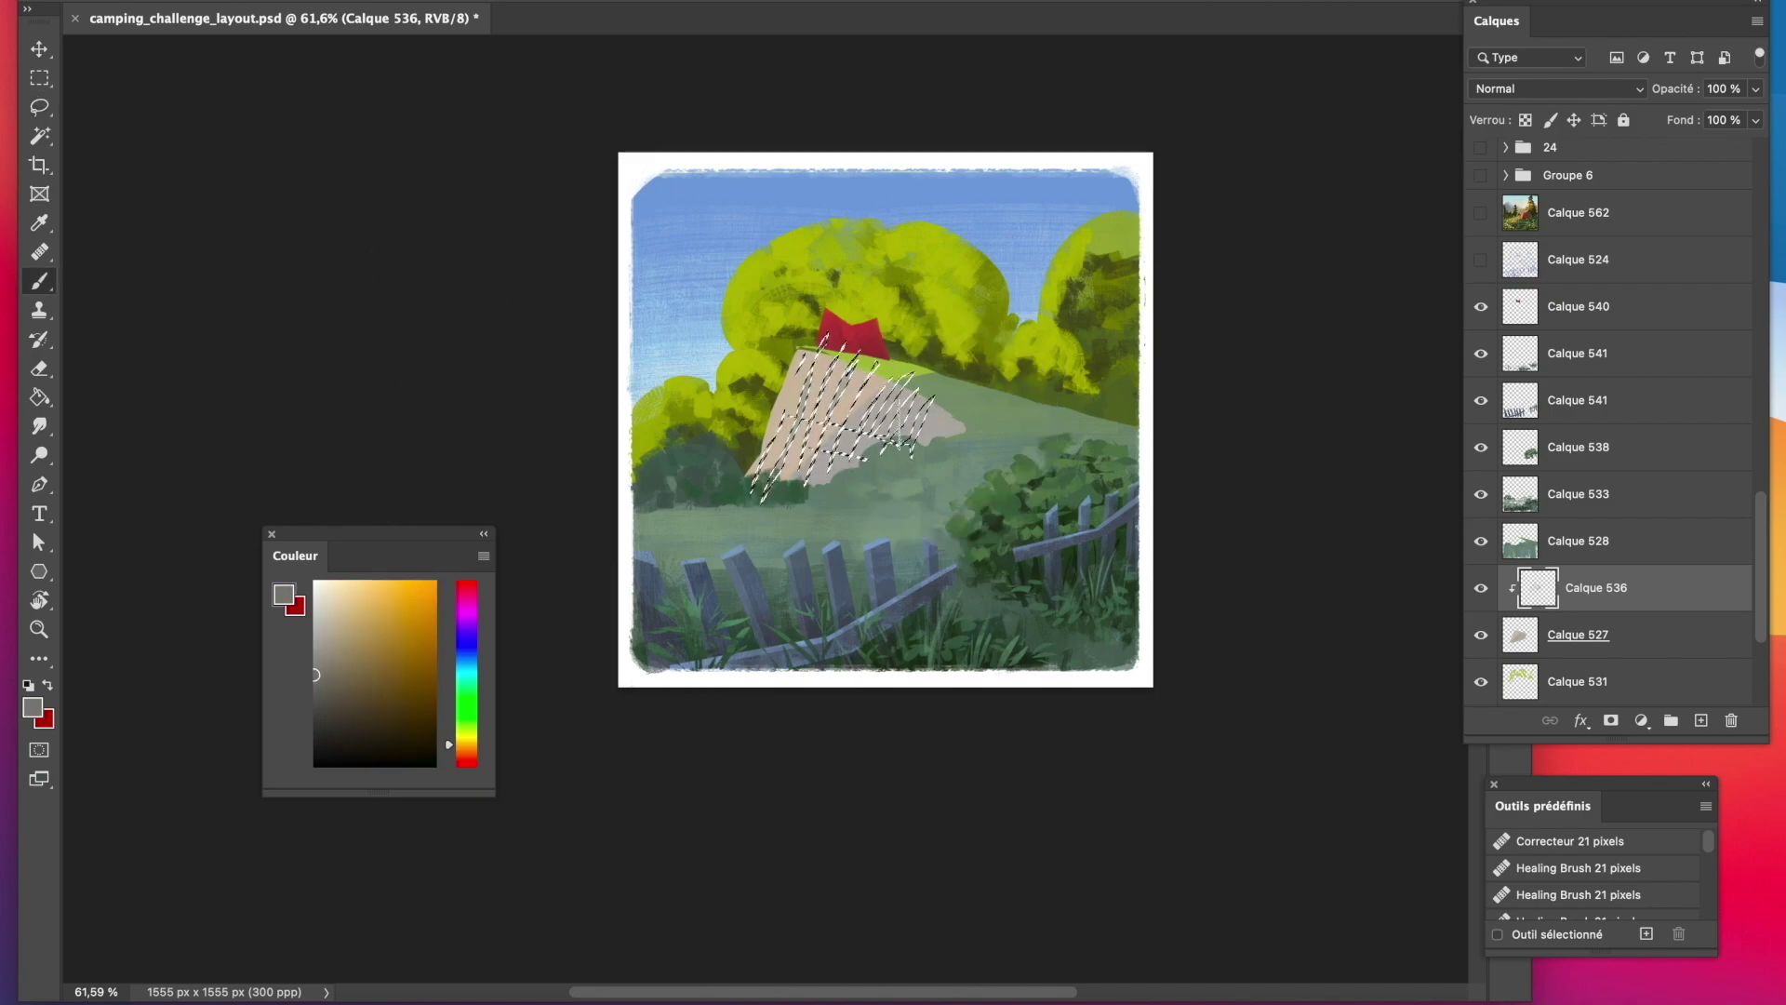
left_click(44, 82)
left_click(1104, 448)
On a new clipped layer beneath the stripes, brush light beige on the cliff's lit side and sampled sky blue on its shaded side.
key("b")
left_click(792, 442, "alt")
left_click_drag(339, 616, 340, 597)
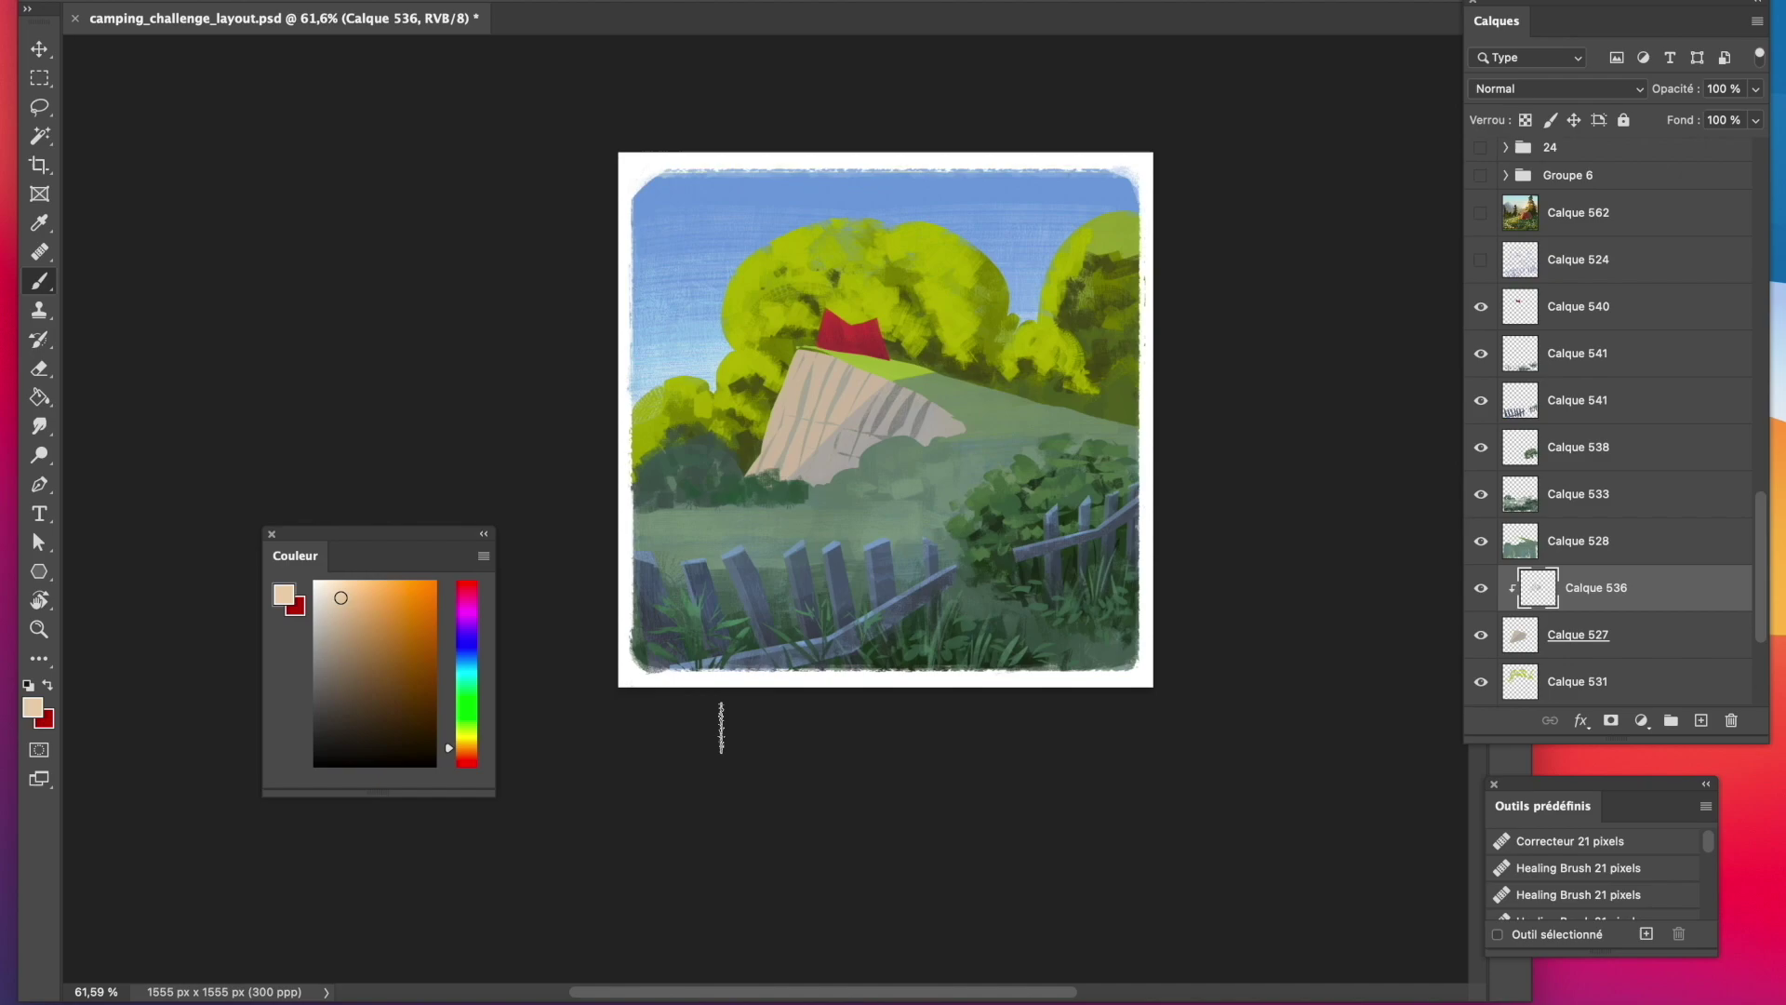
left_click(1701, 720)
key("ctrl+alt+g")
left_click_drag(813, 428, 771, 434)
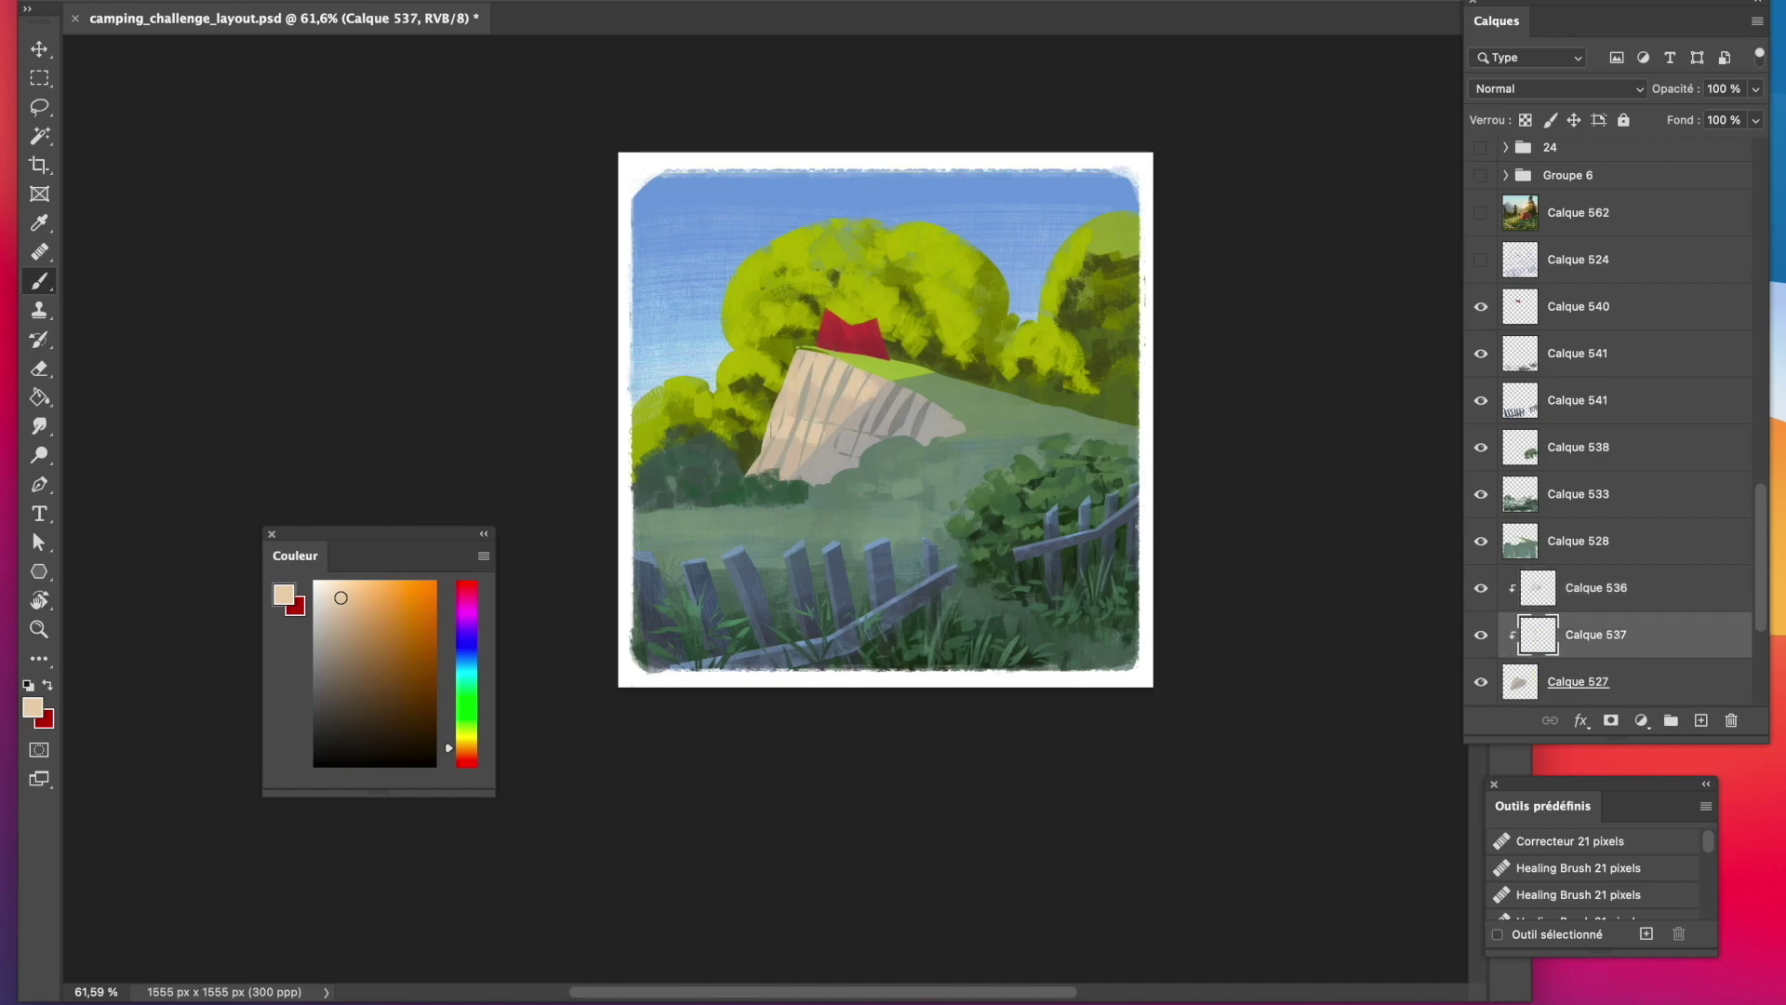
left_click(684, 328, "alt")
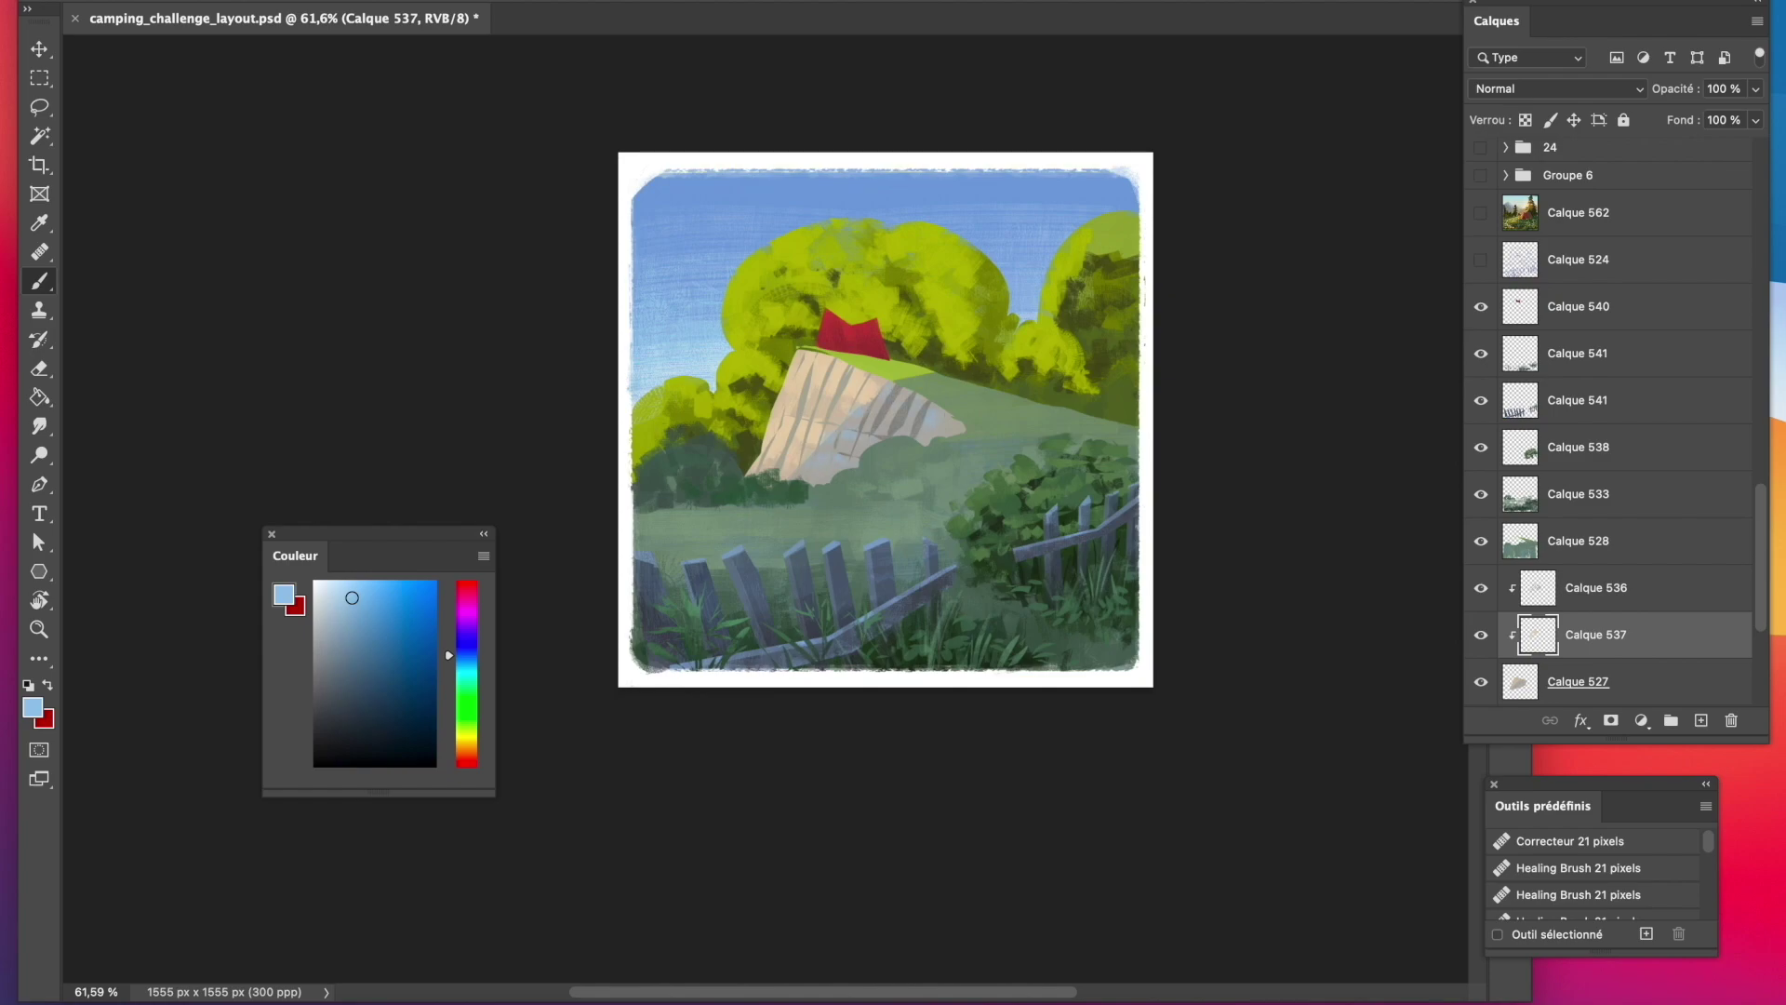
Add another layer above Calque 537 and soften the stripes on the cliff's shaded right side with sampled greys.
left_click(1579, 598)
left_click(1624, 648)
left_click(1702, 721)
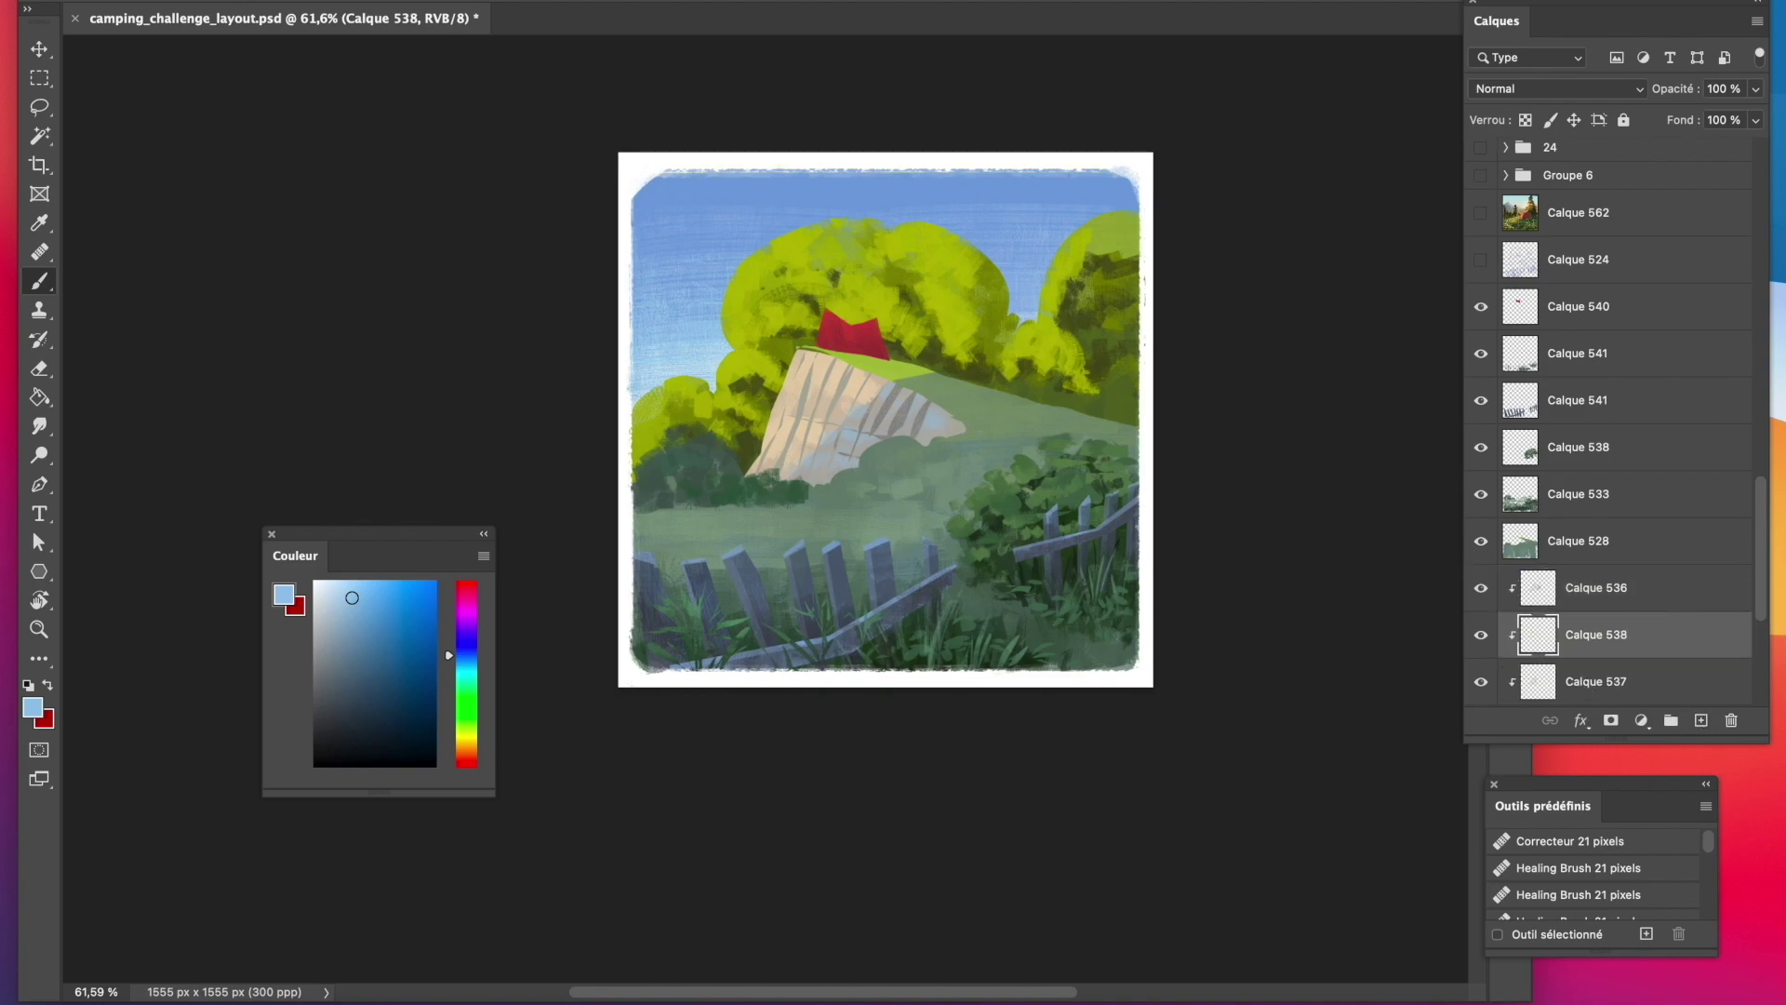
left_click(917, 407, "alt")
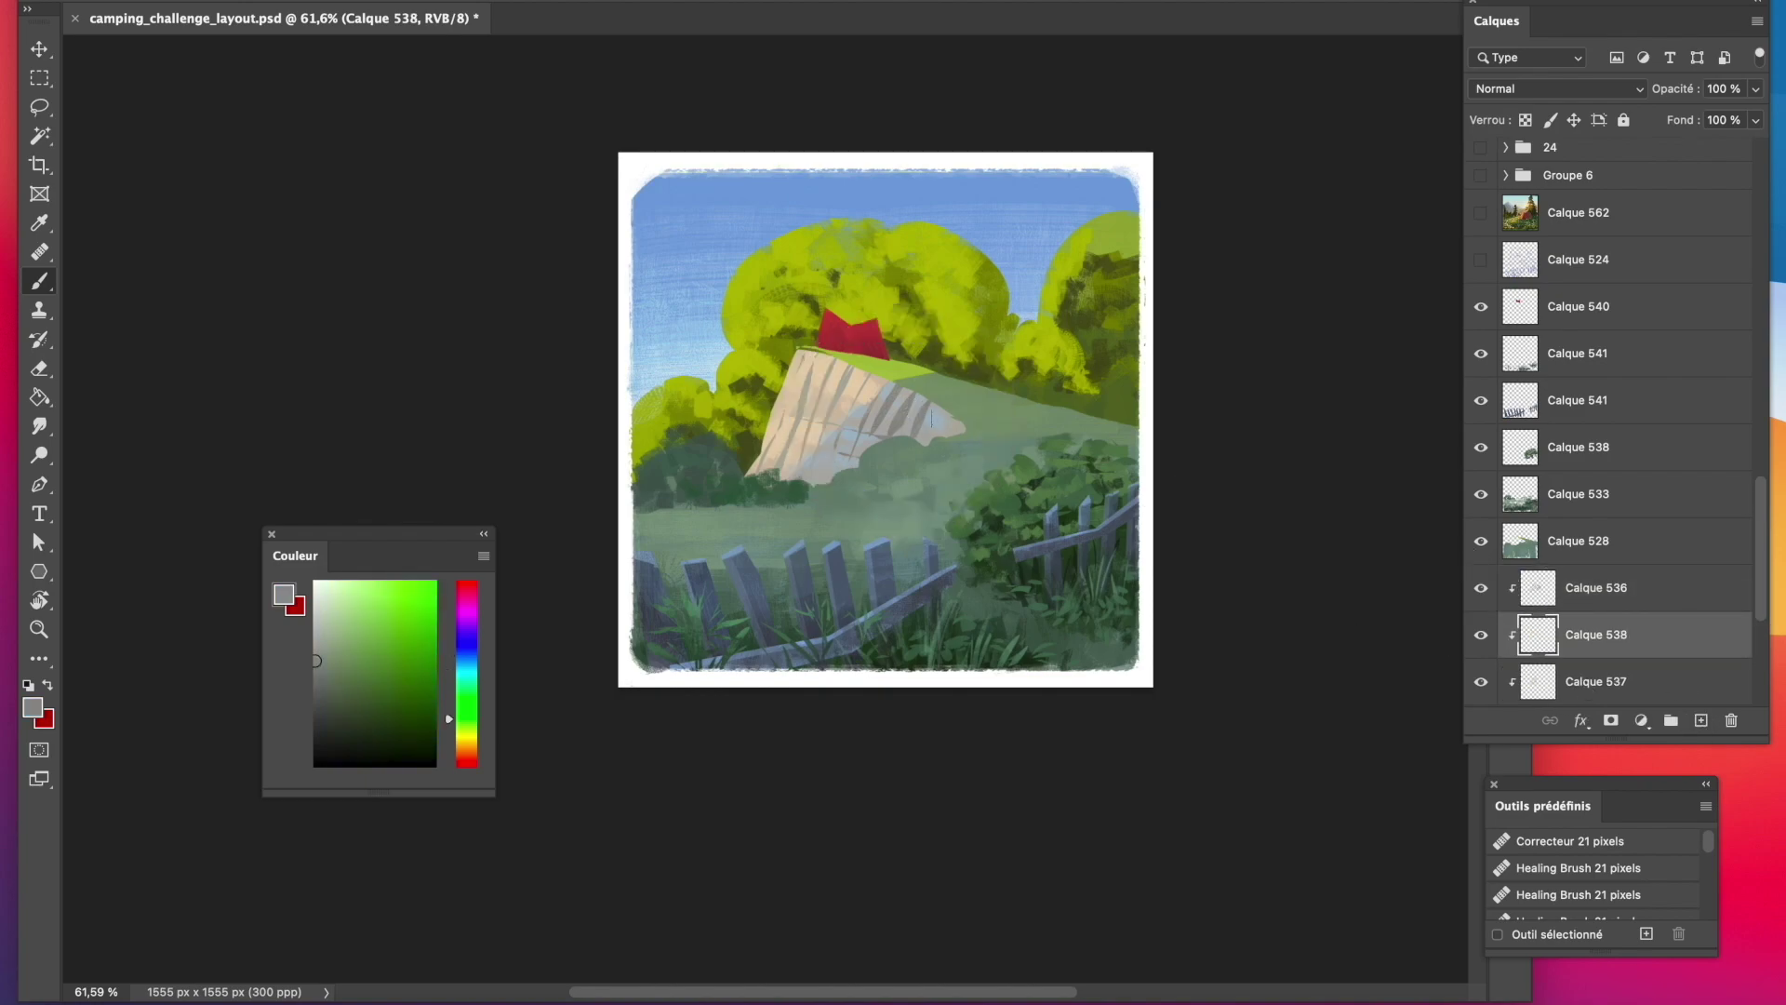
left_click_drag(932, 420, 913, 432)
left_click(900, 402, "alt")
Add a layer above the clipped cliff layers and blend the lower shaded rock with sampled blue-grey and neutral greys.
left_click(1701, 721)
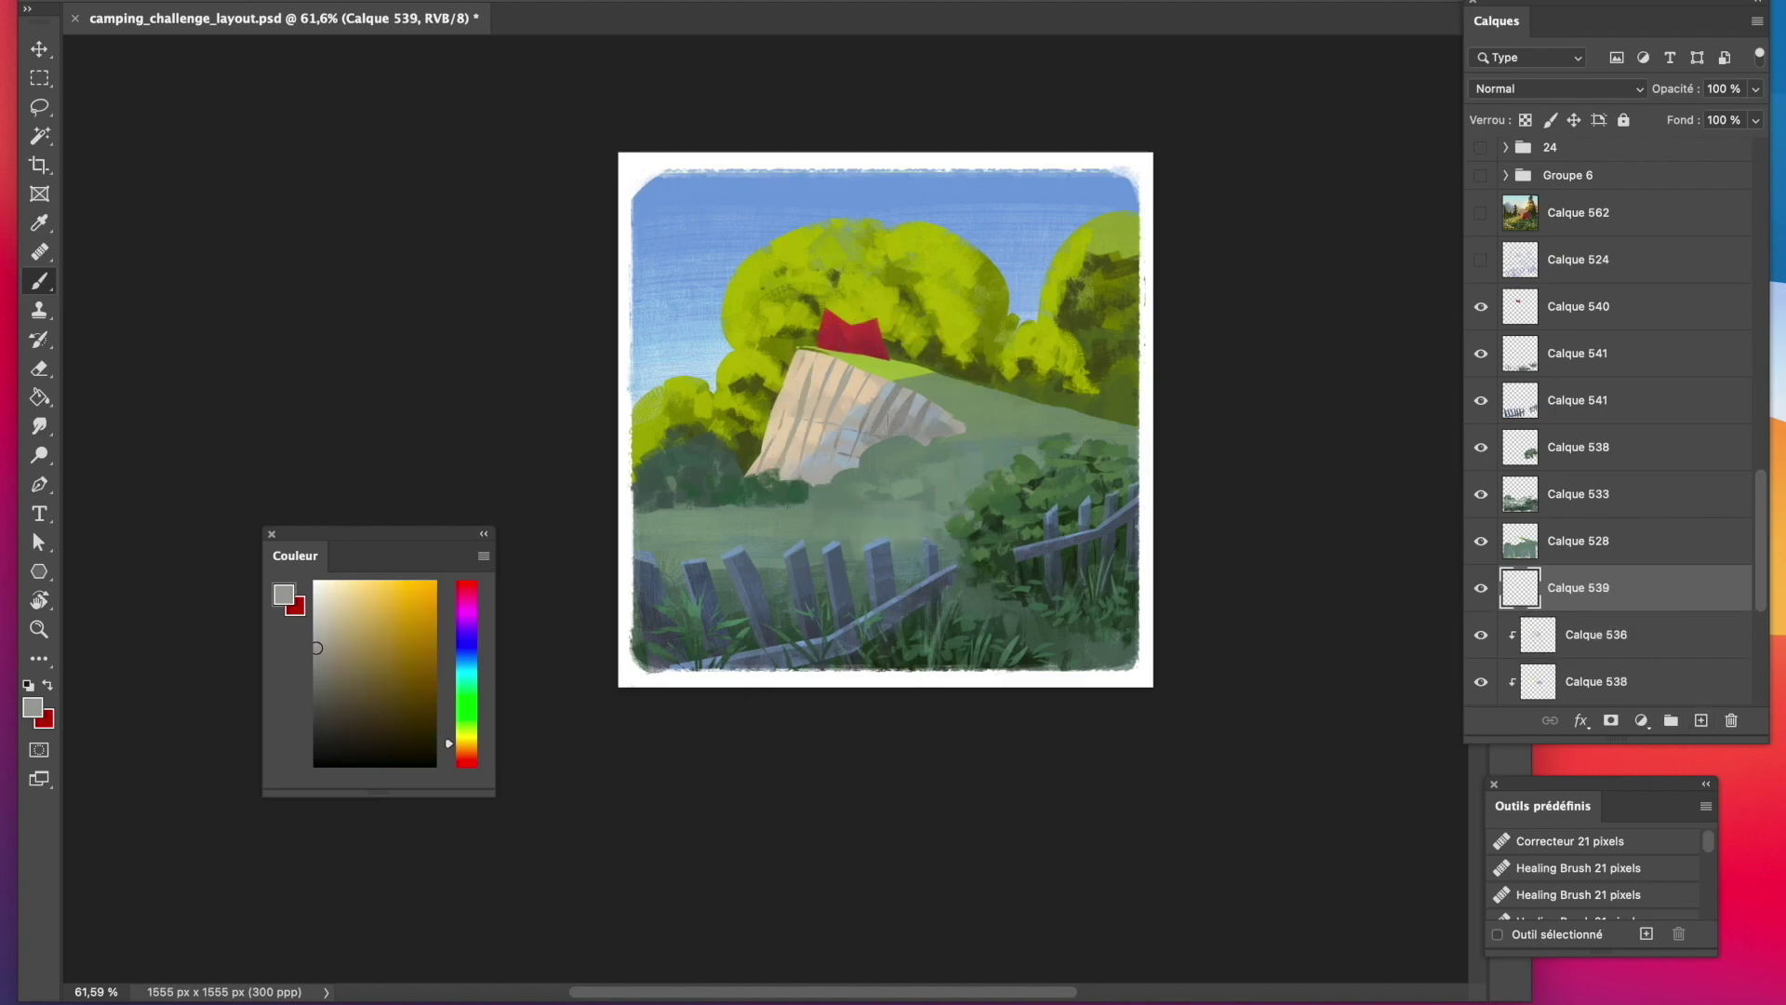
left_click(902, 426, "alt")
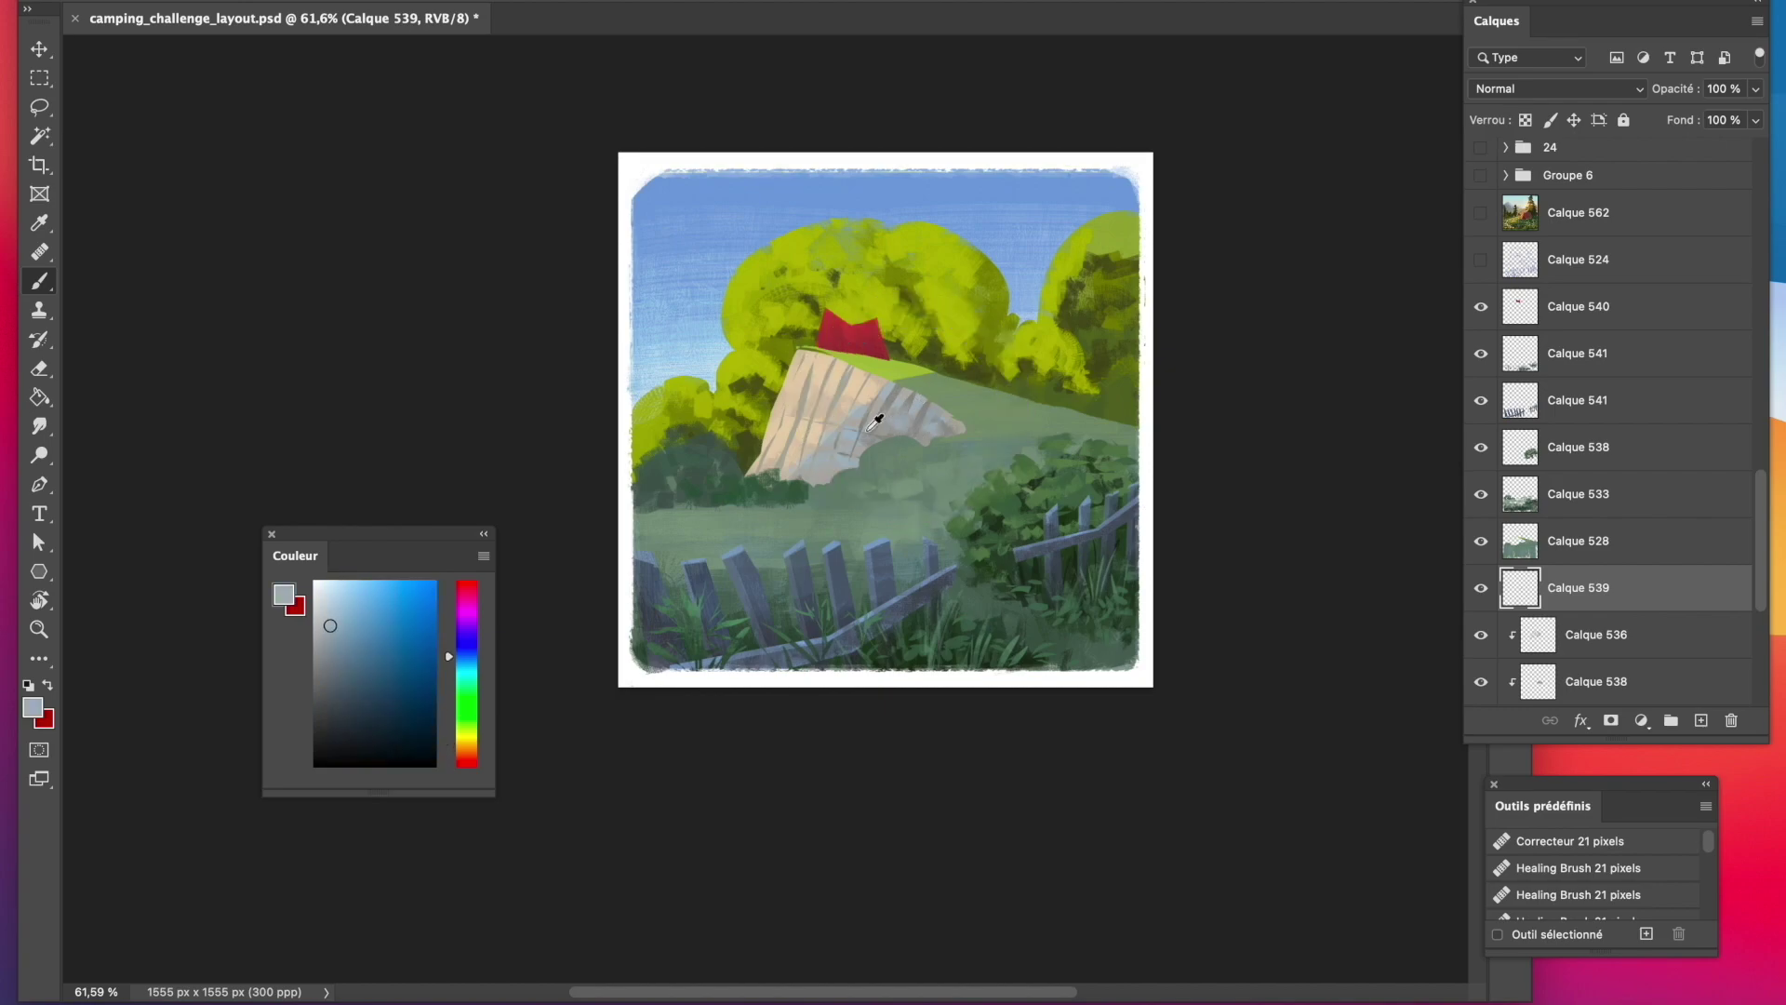
left_click(872, 425, "alt")
left_click_drag(827, 459, 839, 480)
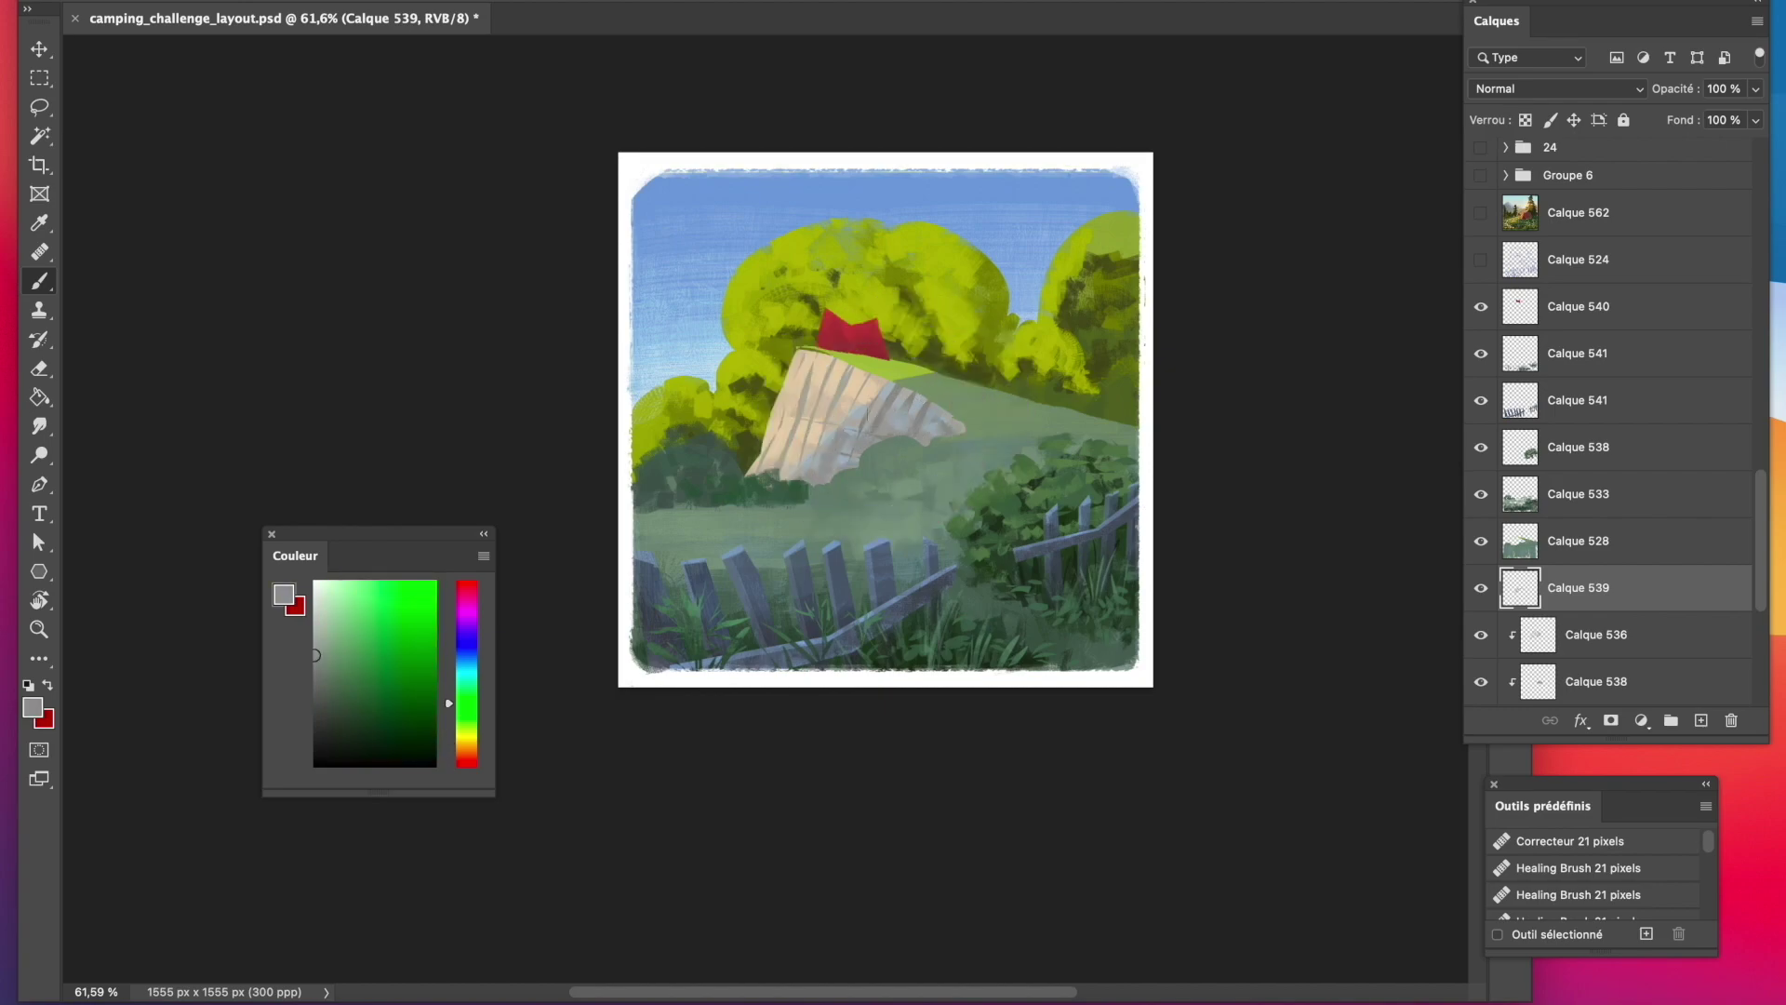
left_click(843, 445, "alt")
Paint brown shadow marks across the cliff's lit face using a darkened beige and tones sampled from the rock.
left_click(800, 443, "alt")
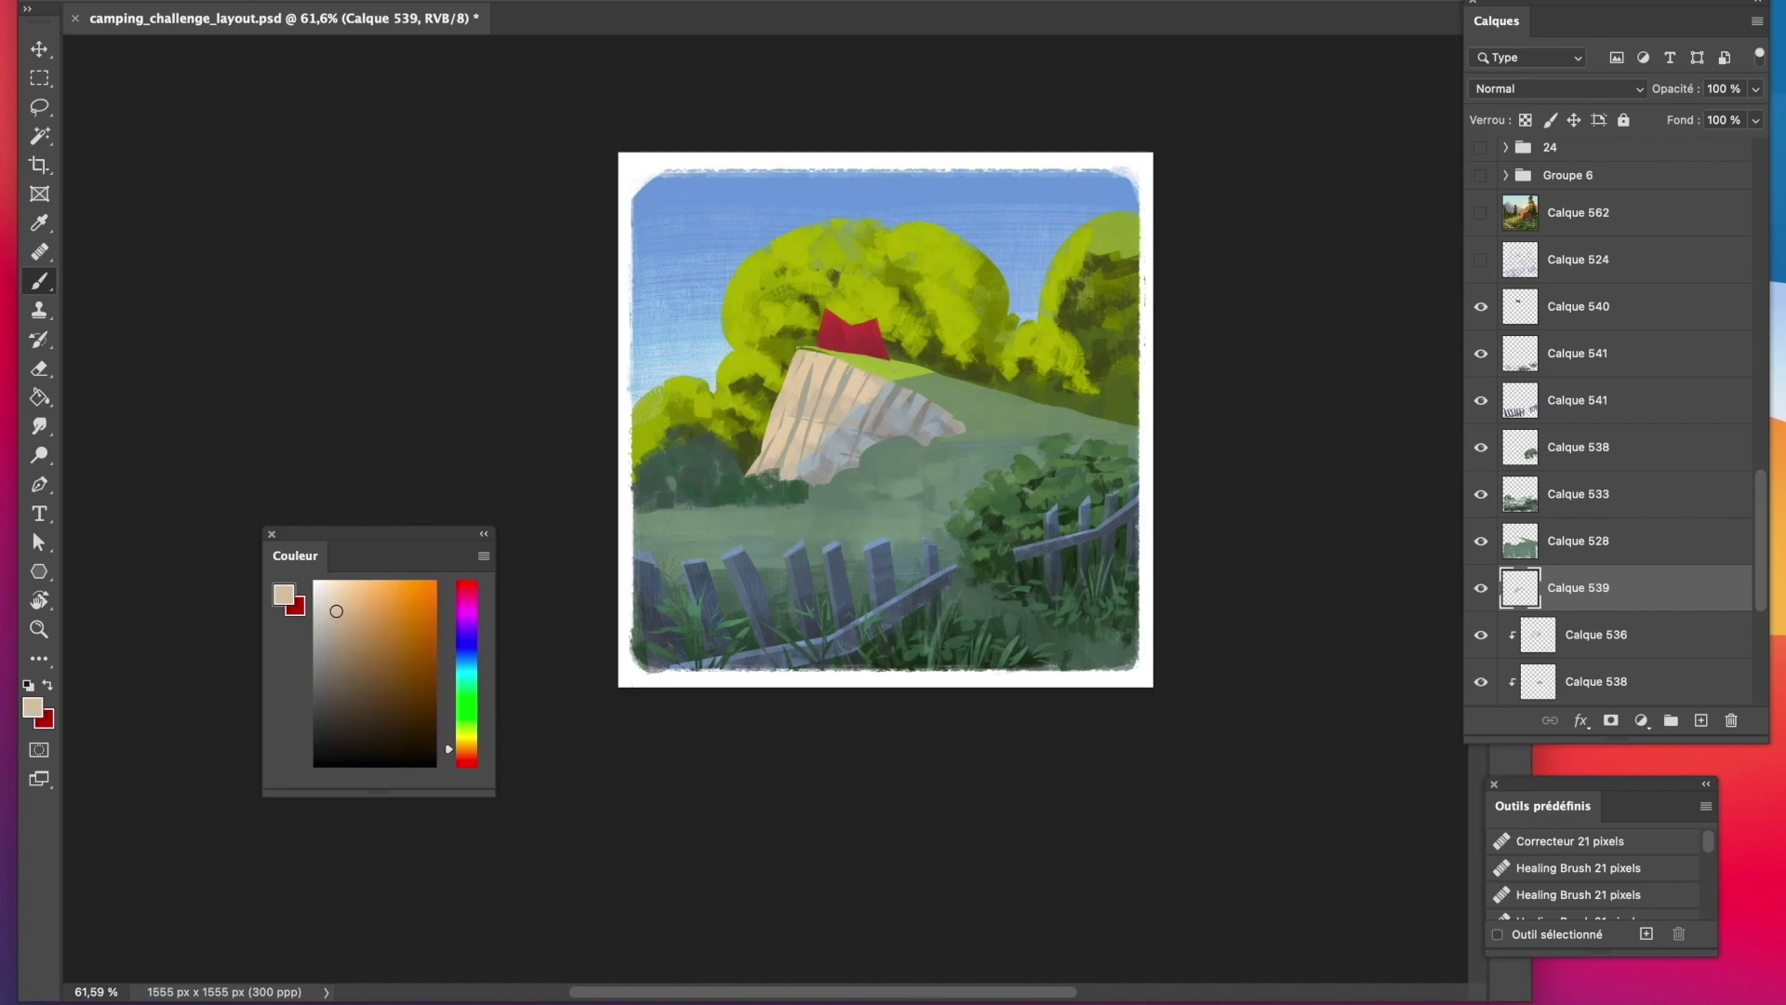
left_click_drag(361, 645, 354, 660)
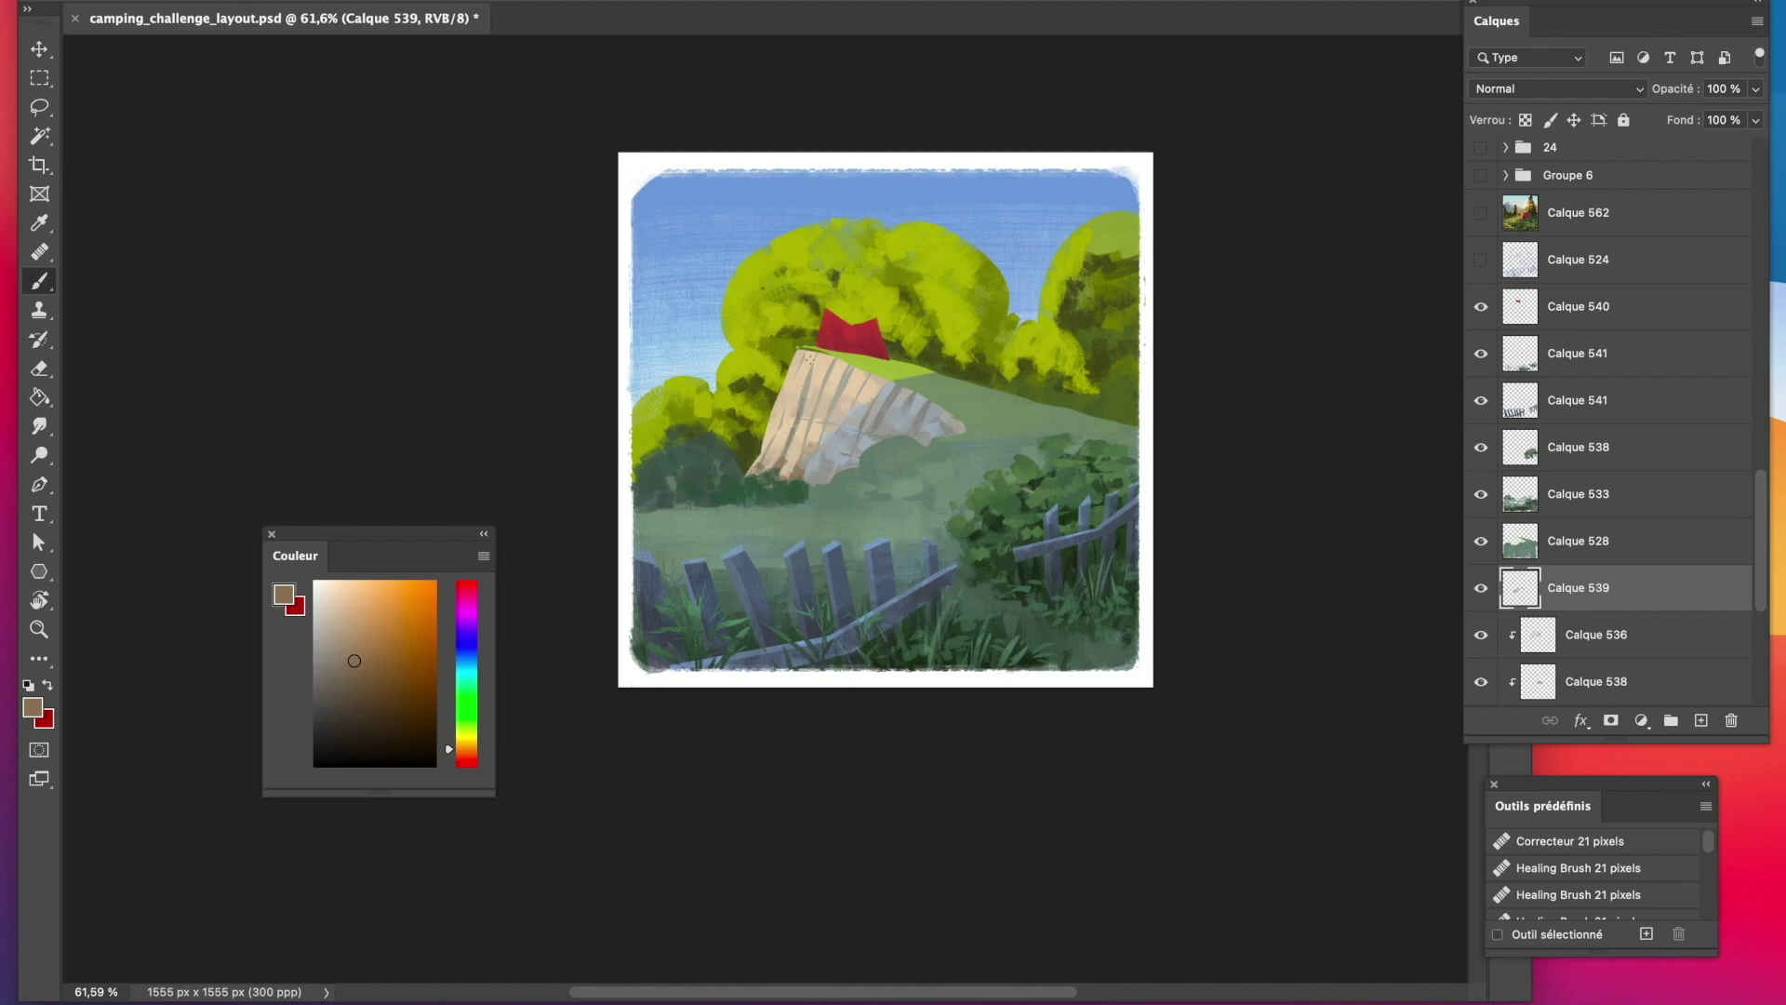
left_click(812, 452, "alt")
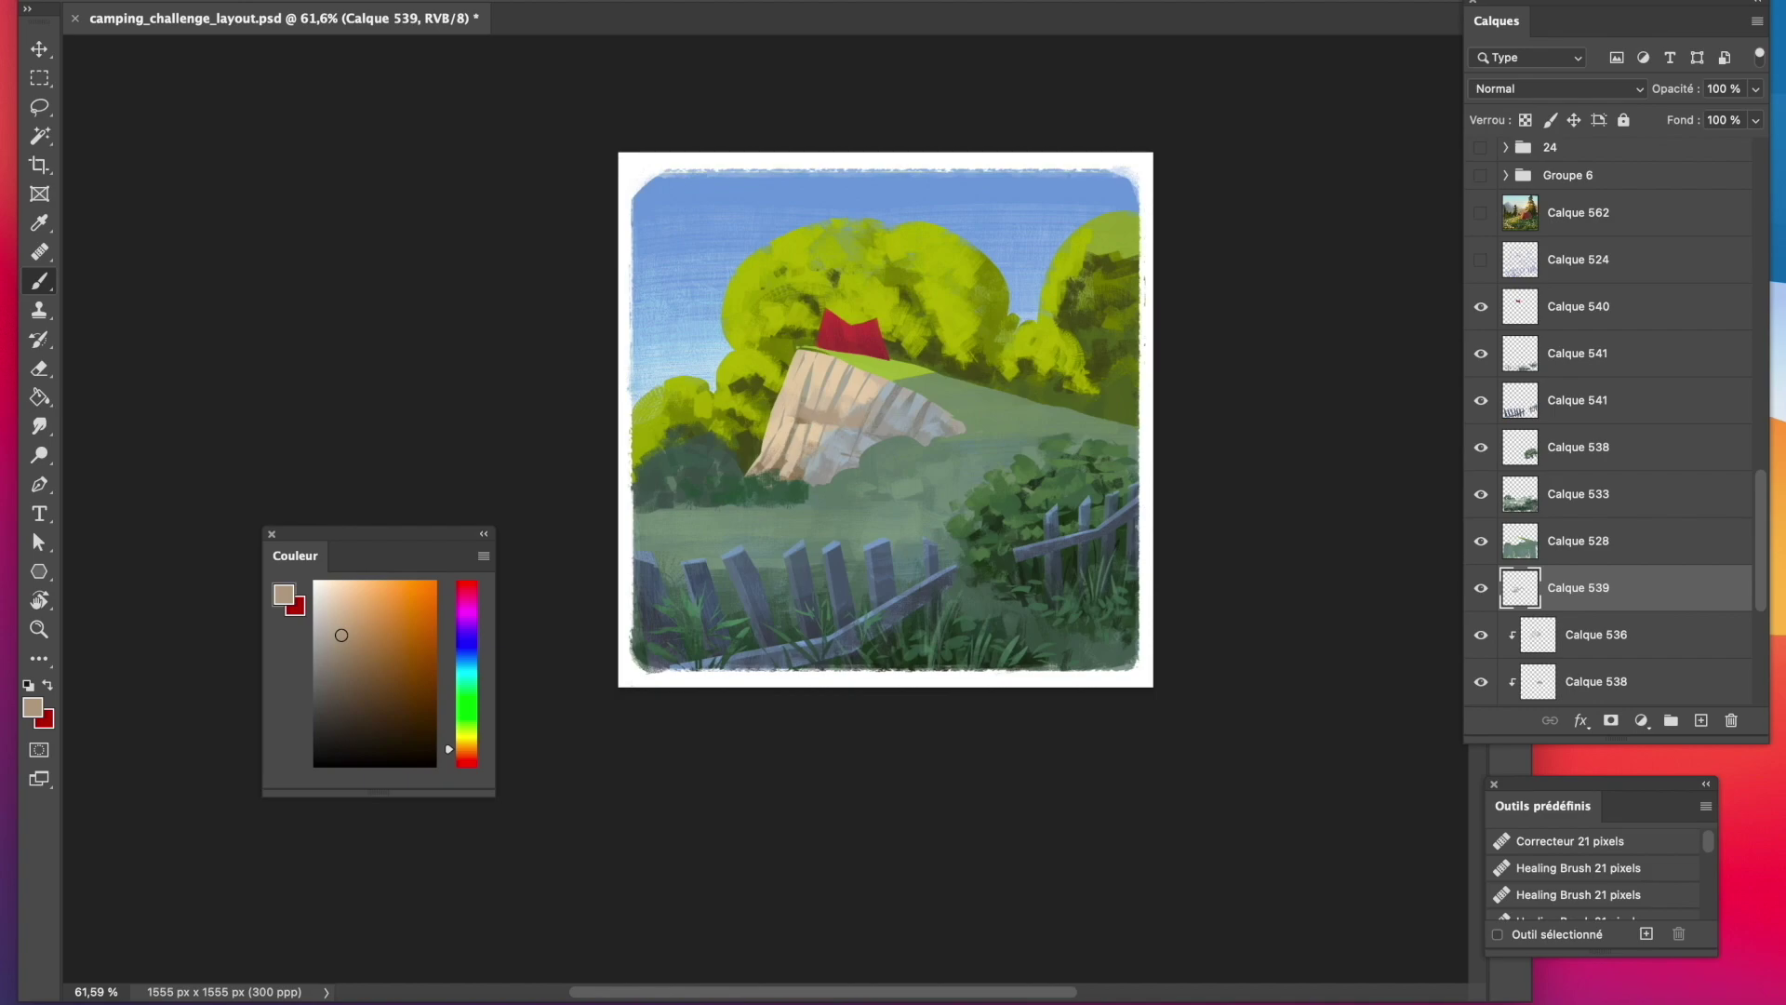
left_click(800, 451, "alt")
left_click(770, 450, "alt")
Refine the middle shadow band and left edge of the lit cliff face with sampled beige and tan tones.
left_click(805, 430, "alt")
left_click(812, 428, "alt")
left_click_drag(814, 414, 803, 438)
left_click(813, 427, "alt")
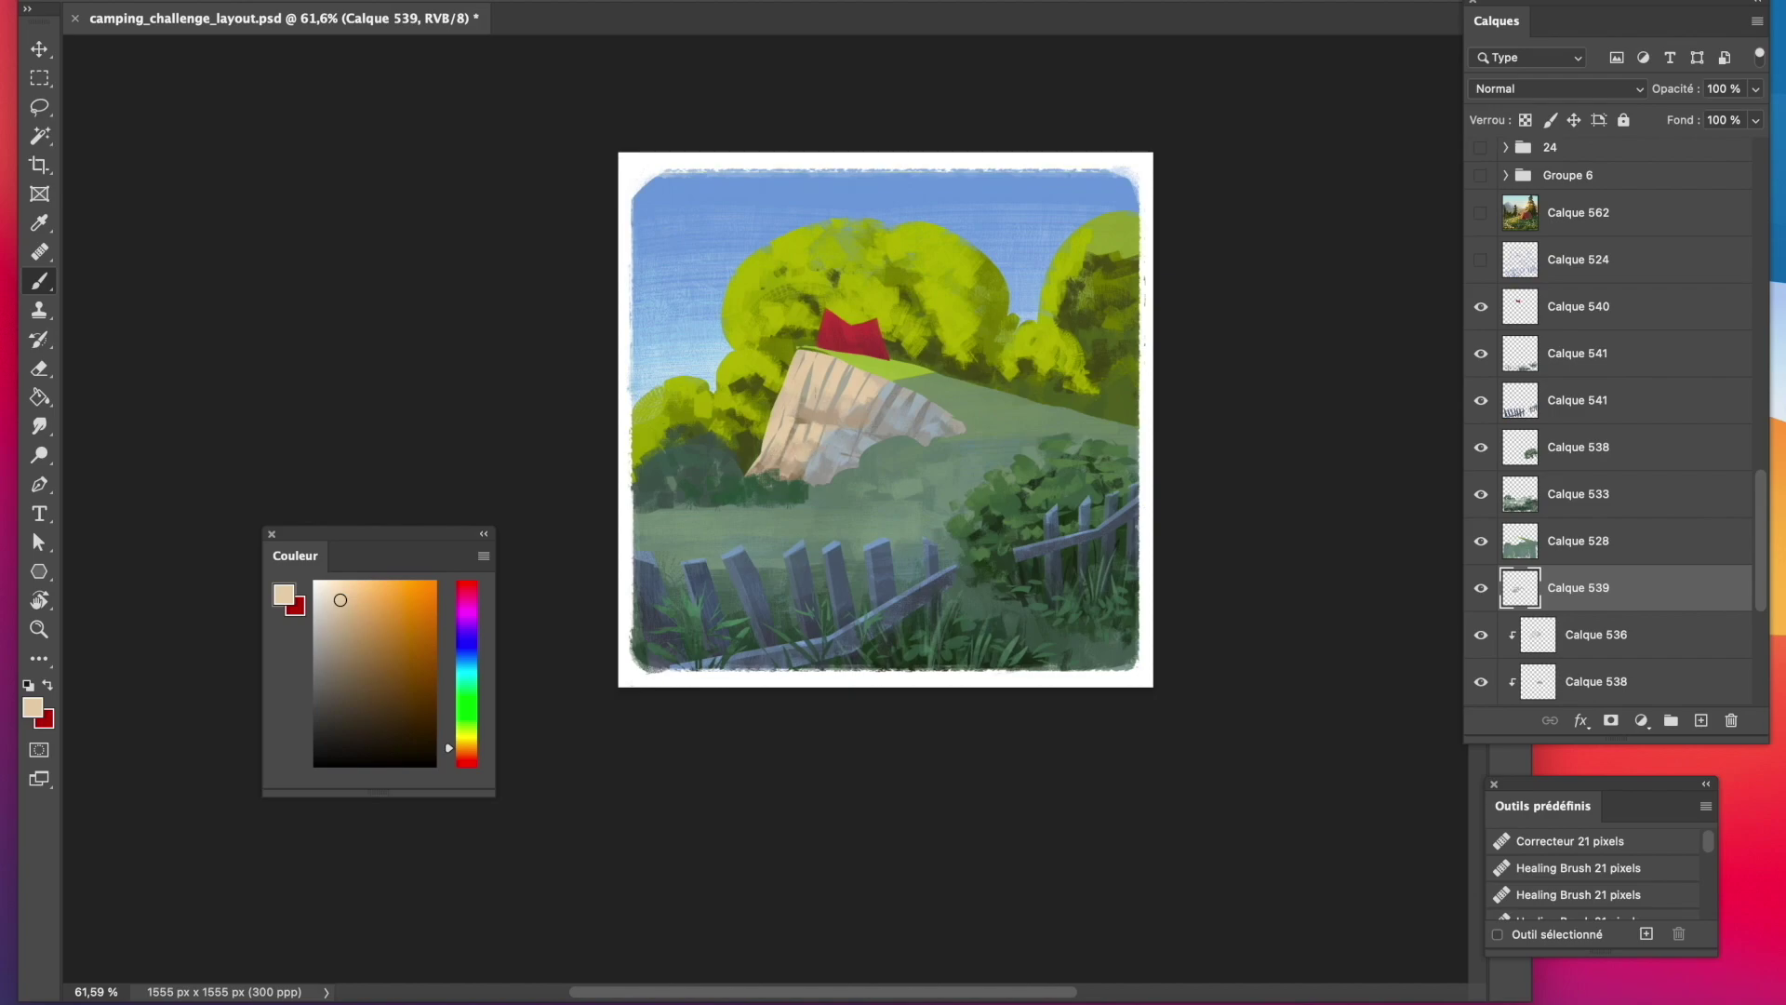
left_click(808, 415, "alt")
left_click_drag(781, 418, 773, 428)
left_click(783, 413, "alt")
left_click(789, 399, "alt")
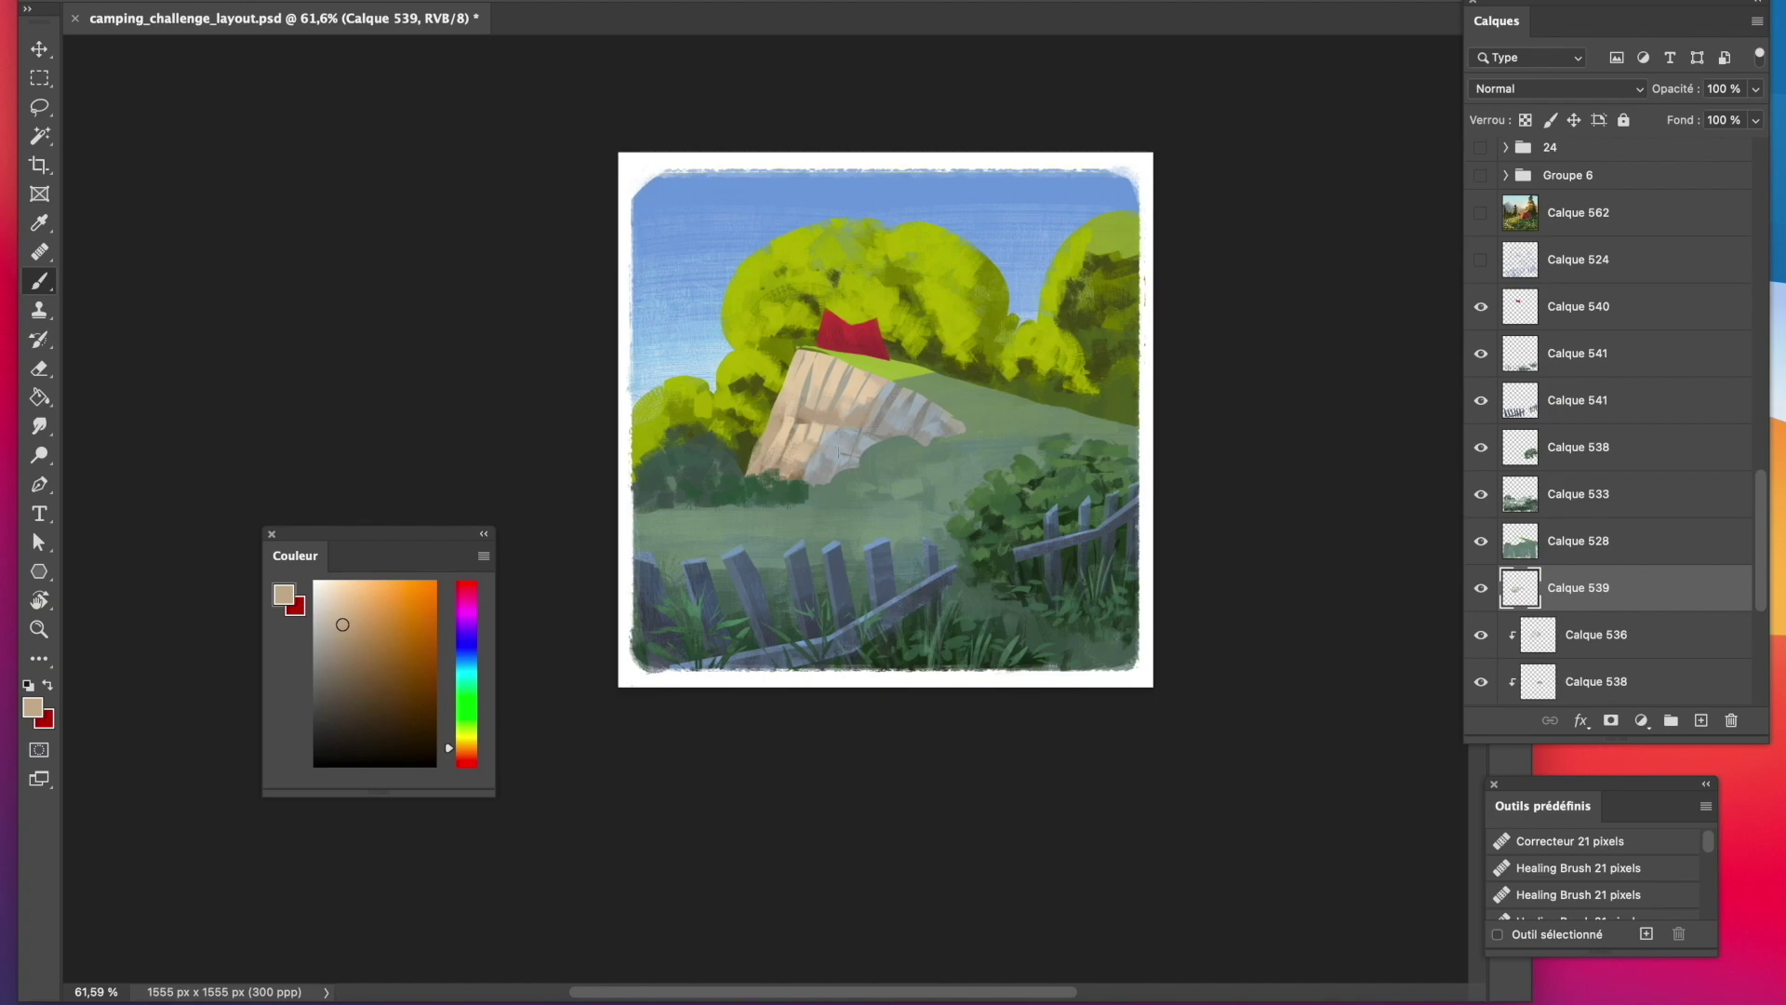
Blend the cliff's lower shaded rocks and right tip with greys sampled from the surrounding rock.
left_click(879, 427, "alt")
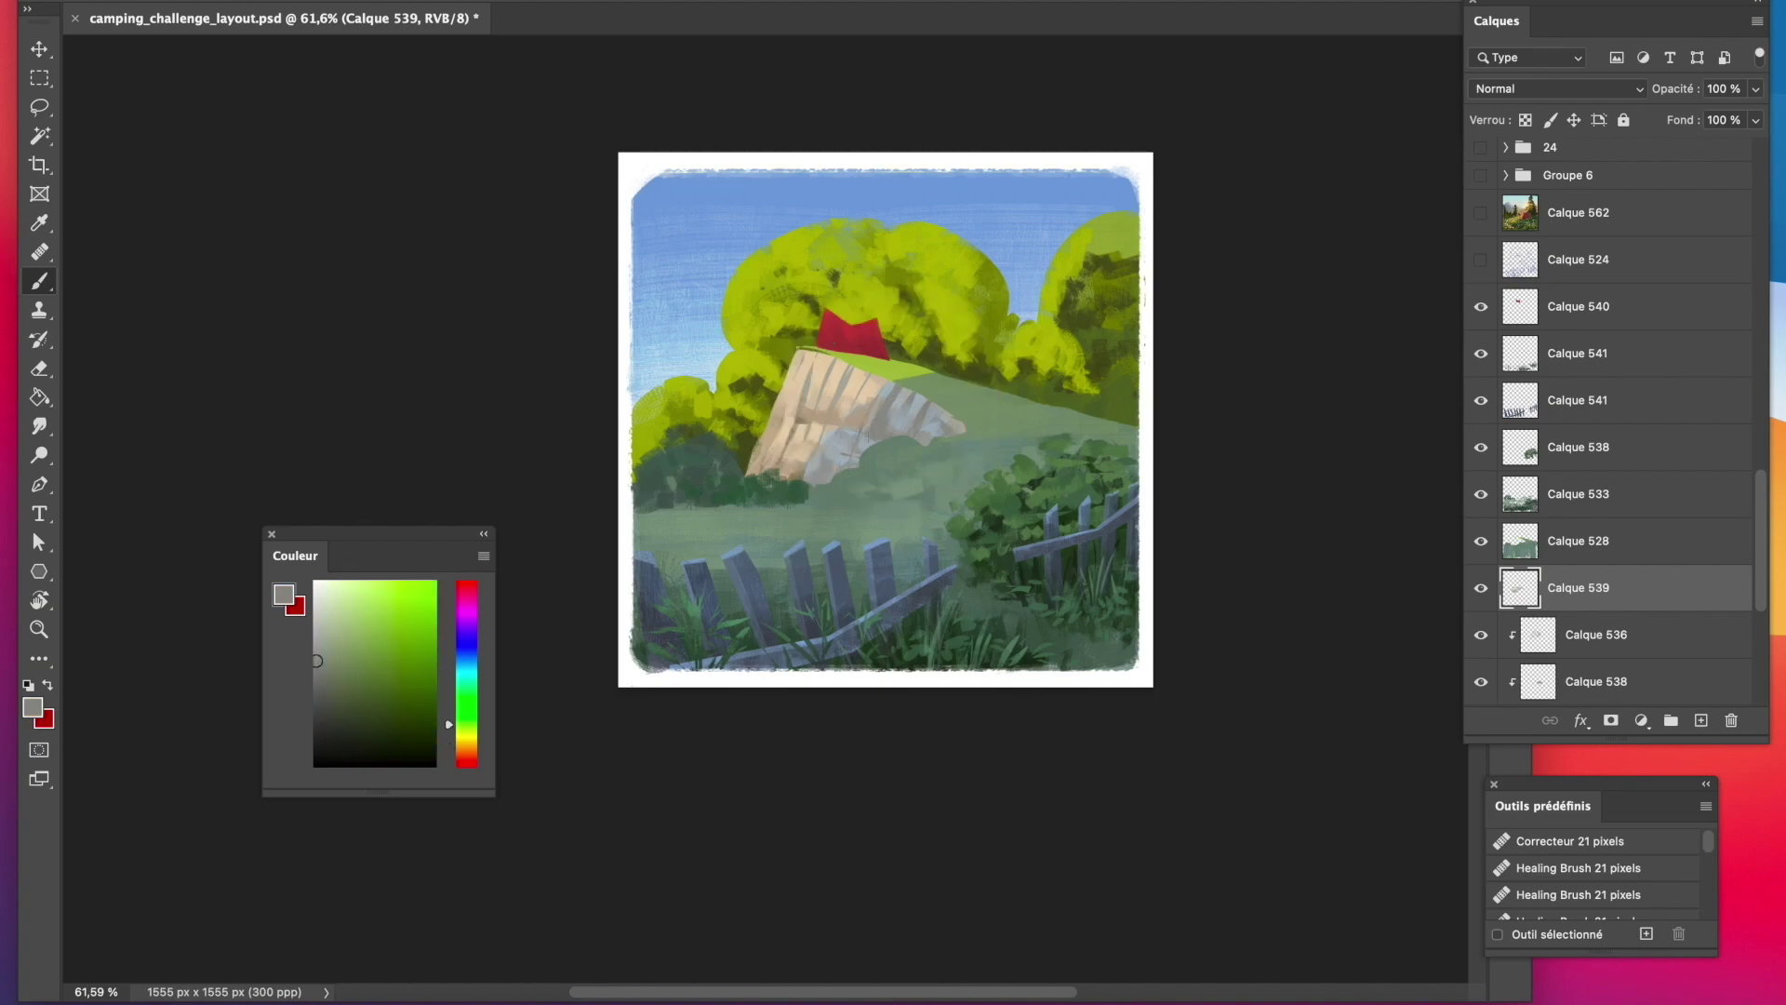
left_click(841, 448, "alt")
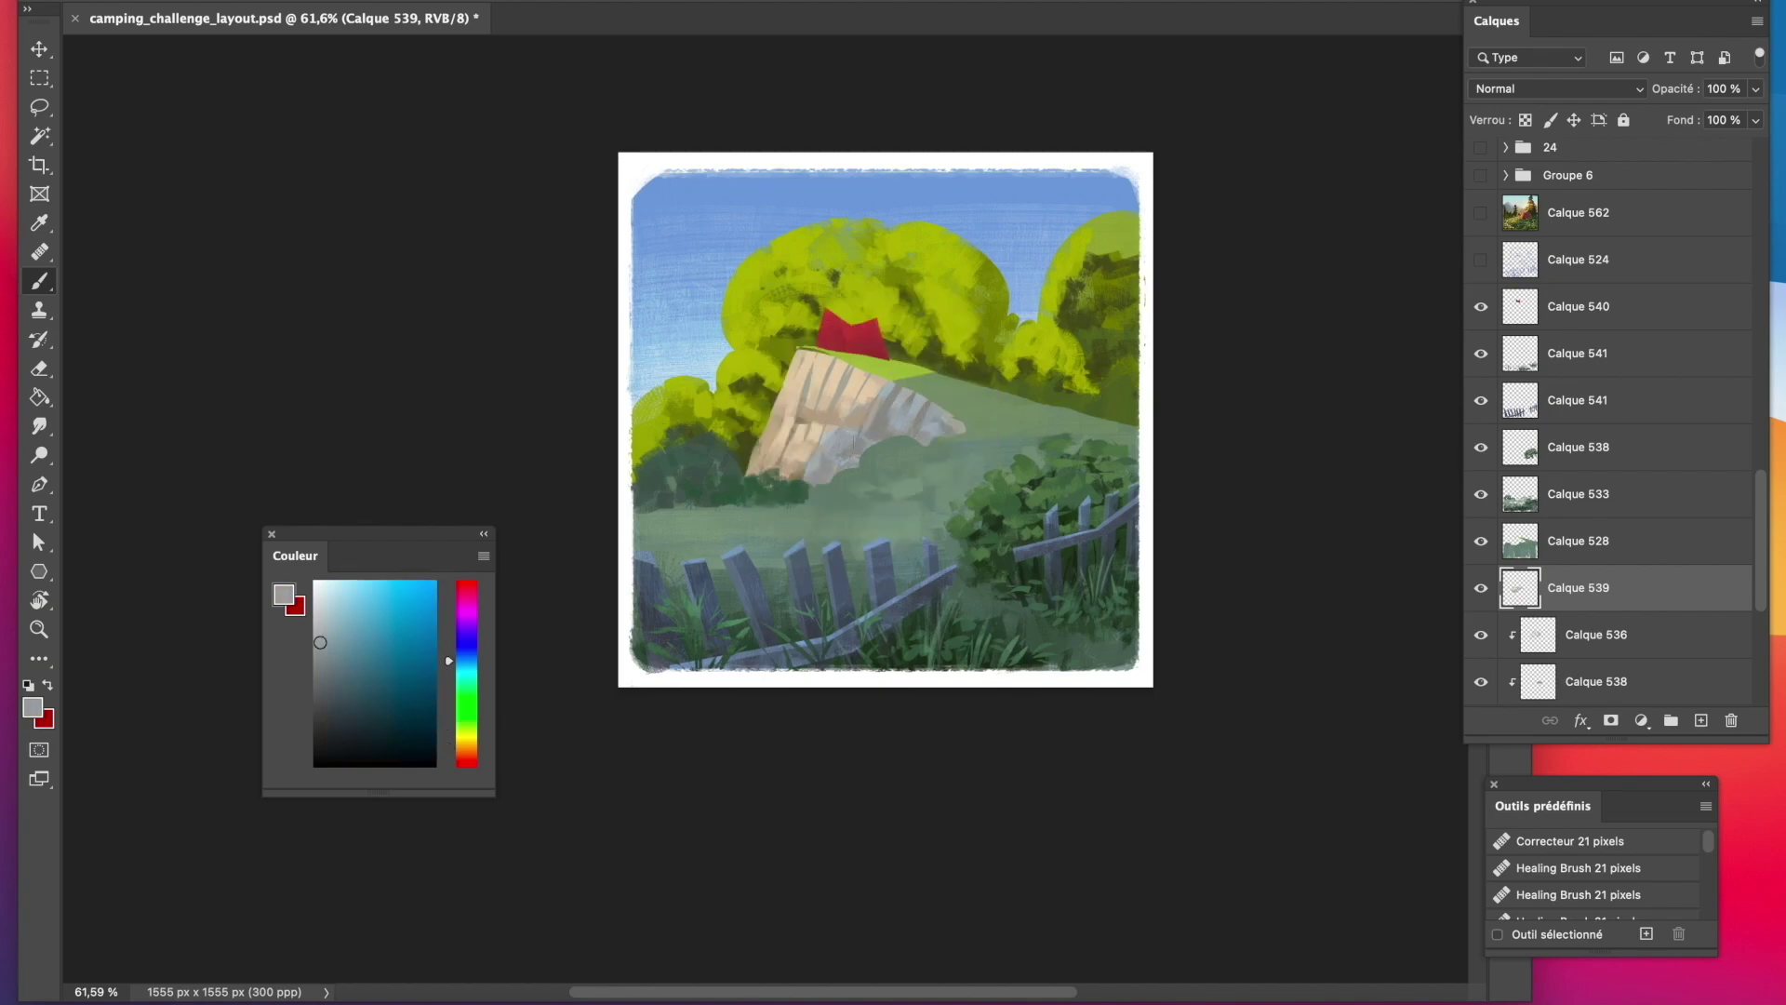
left_click(859, 460, "alt")
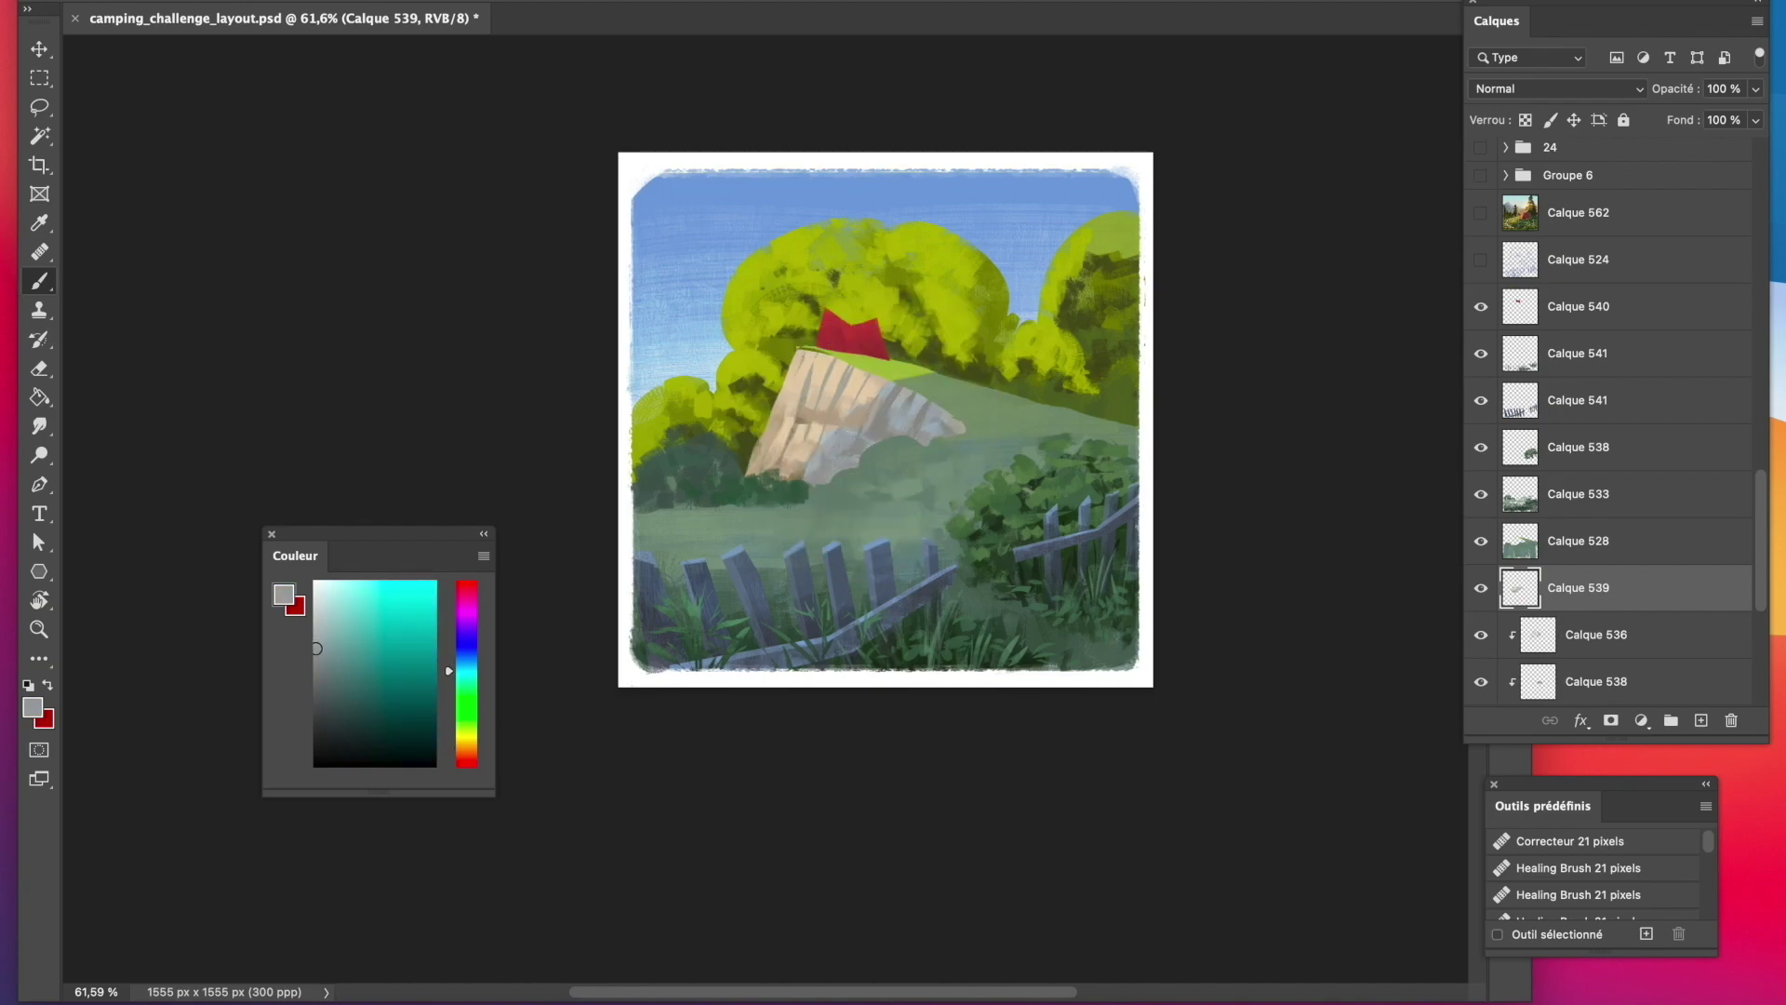
left_click(936, 425, "alt")
left_click(943, 424, "alt")
left_click(950, 420, "alt")
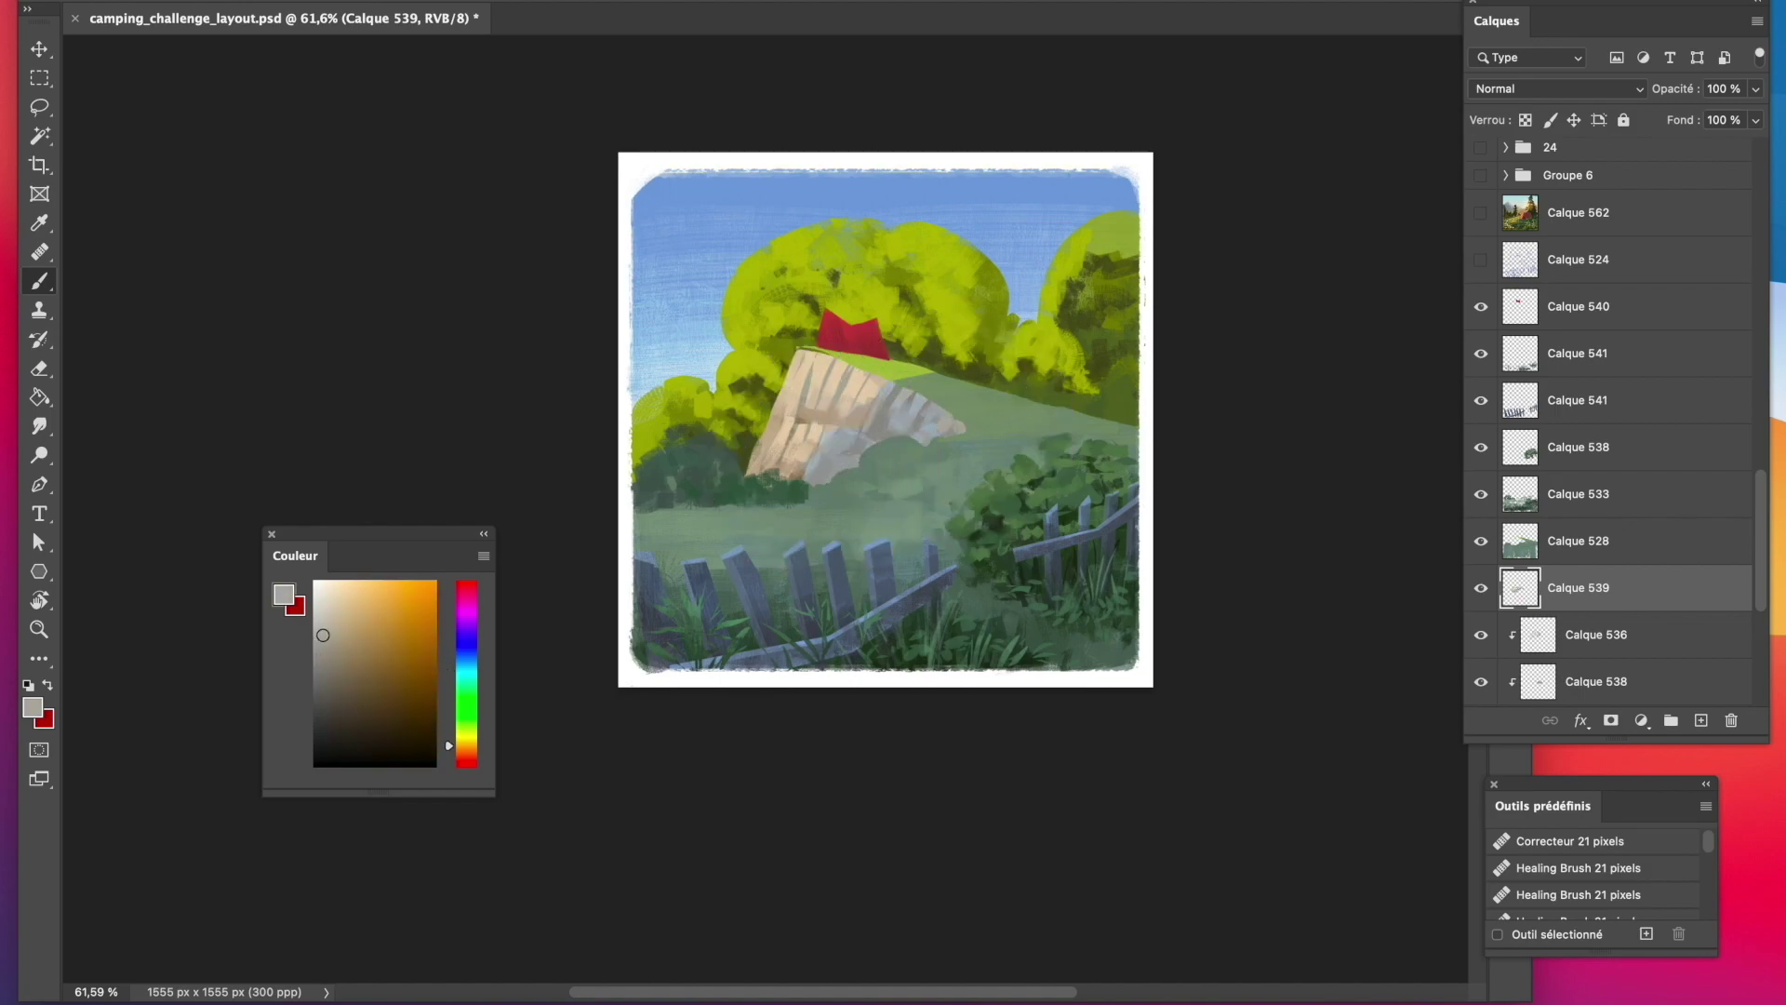
left_click(898, 420, "alt")
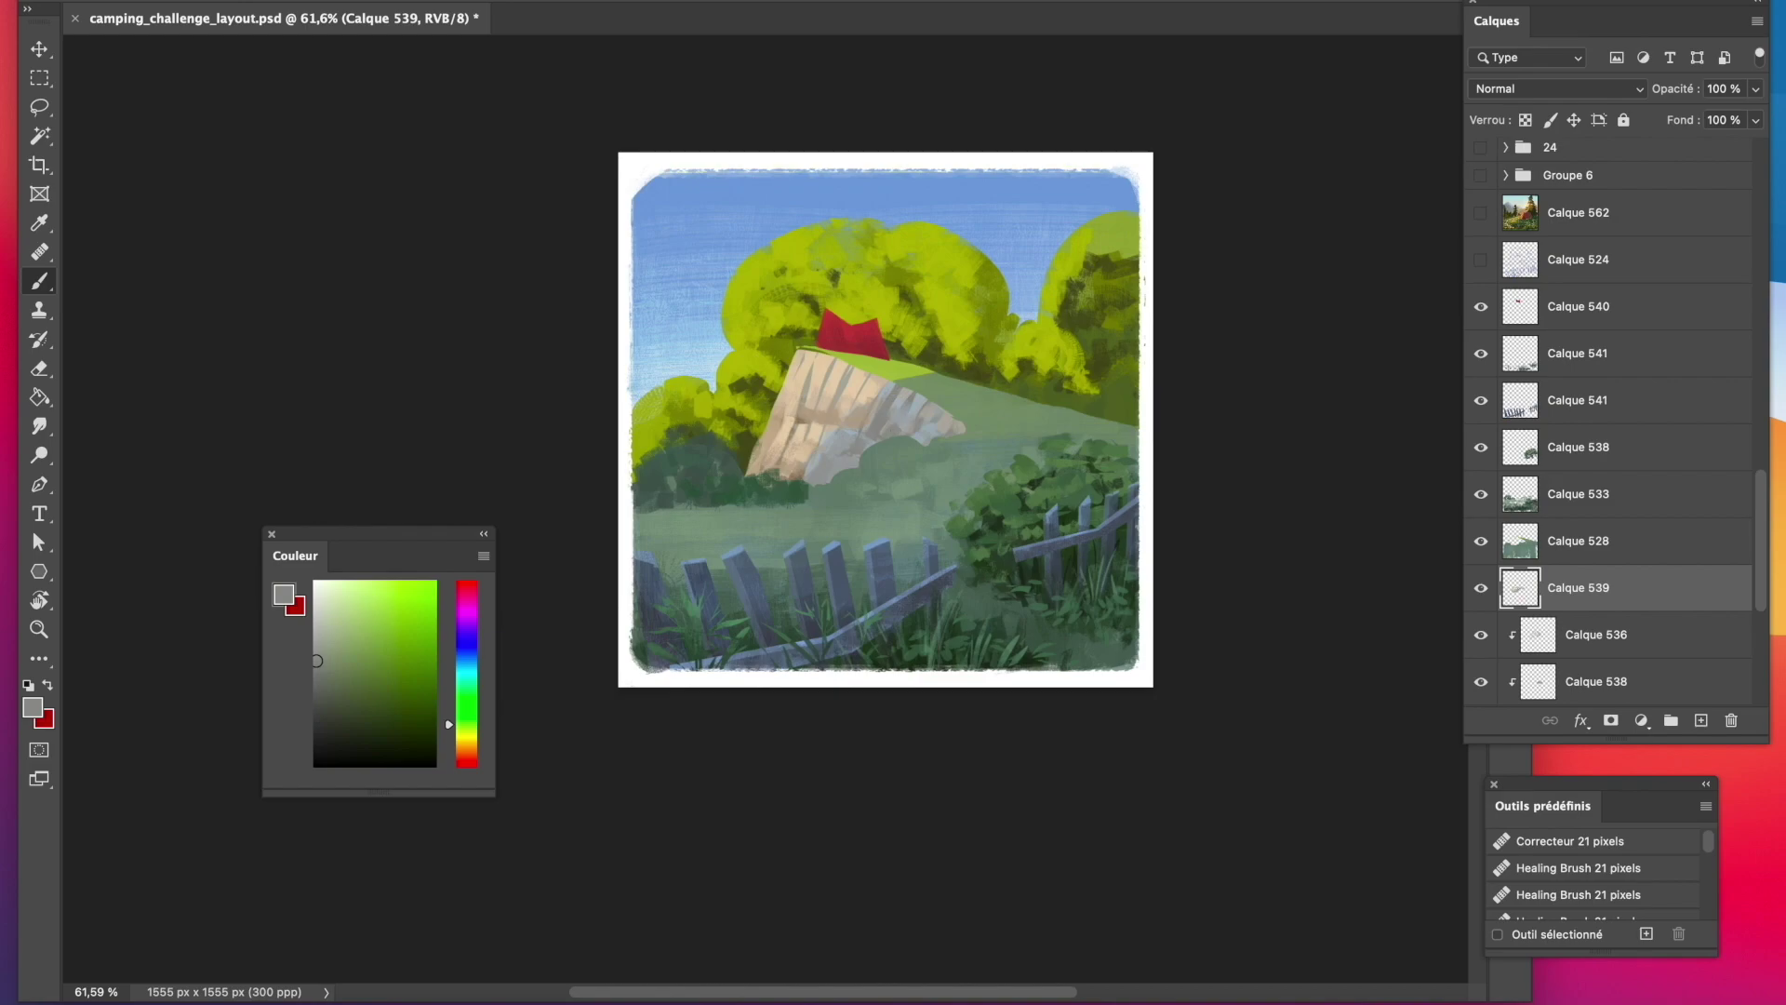
Touch up the cliff's upper edge with sampled tan tones and its central shadow boundary with sampled light greys.
left_click(842, 395, "alt")
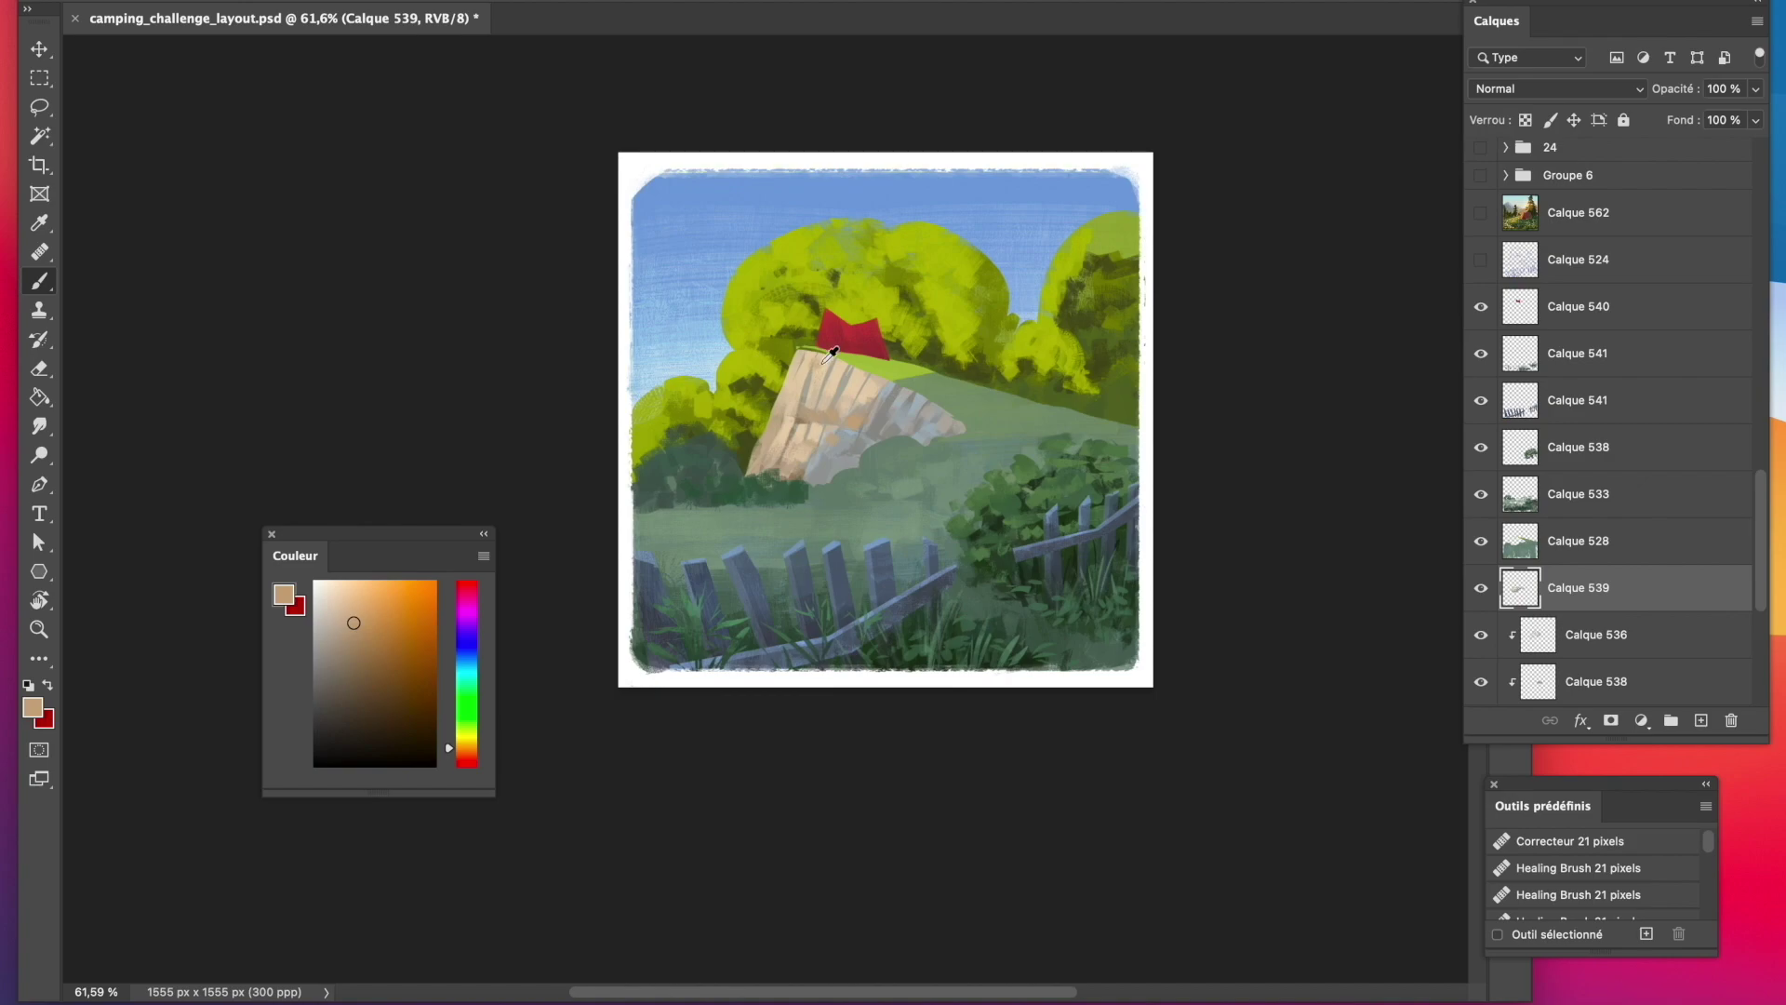
left_click(828, 354, "alt")
left_click(834, 434, "alt")
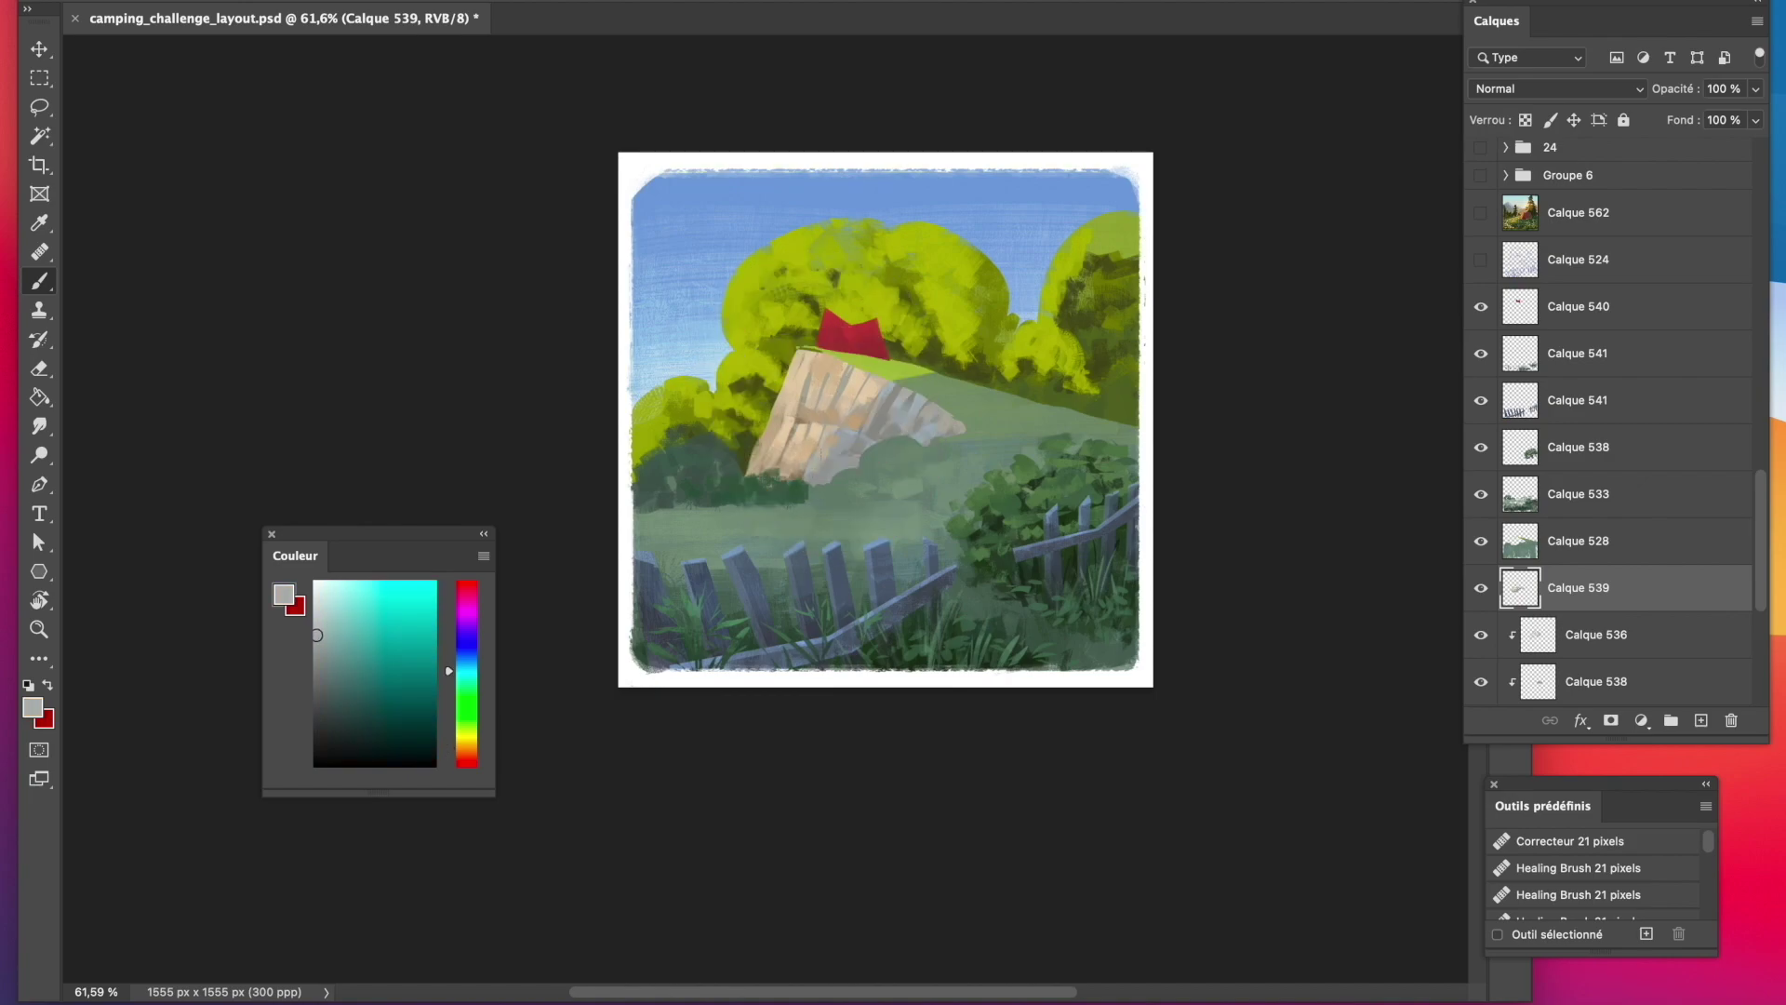
left_click(831, 444, "alt")
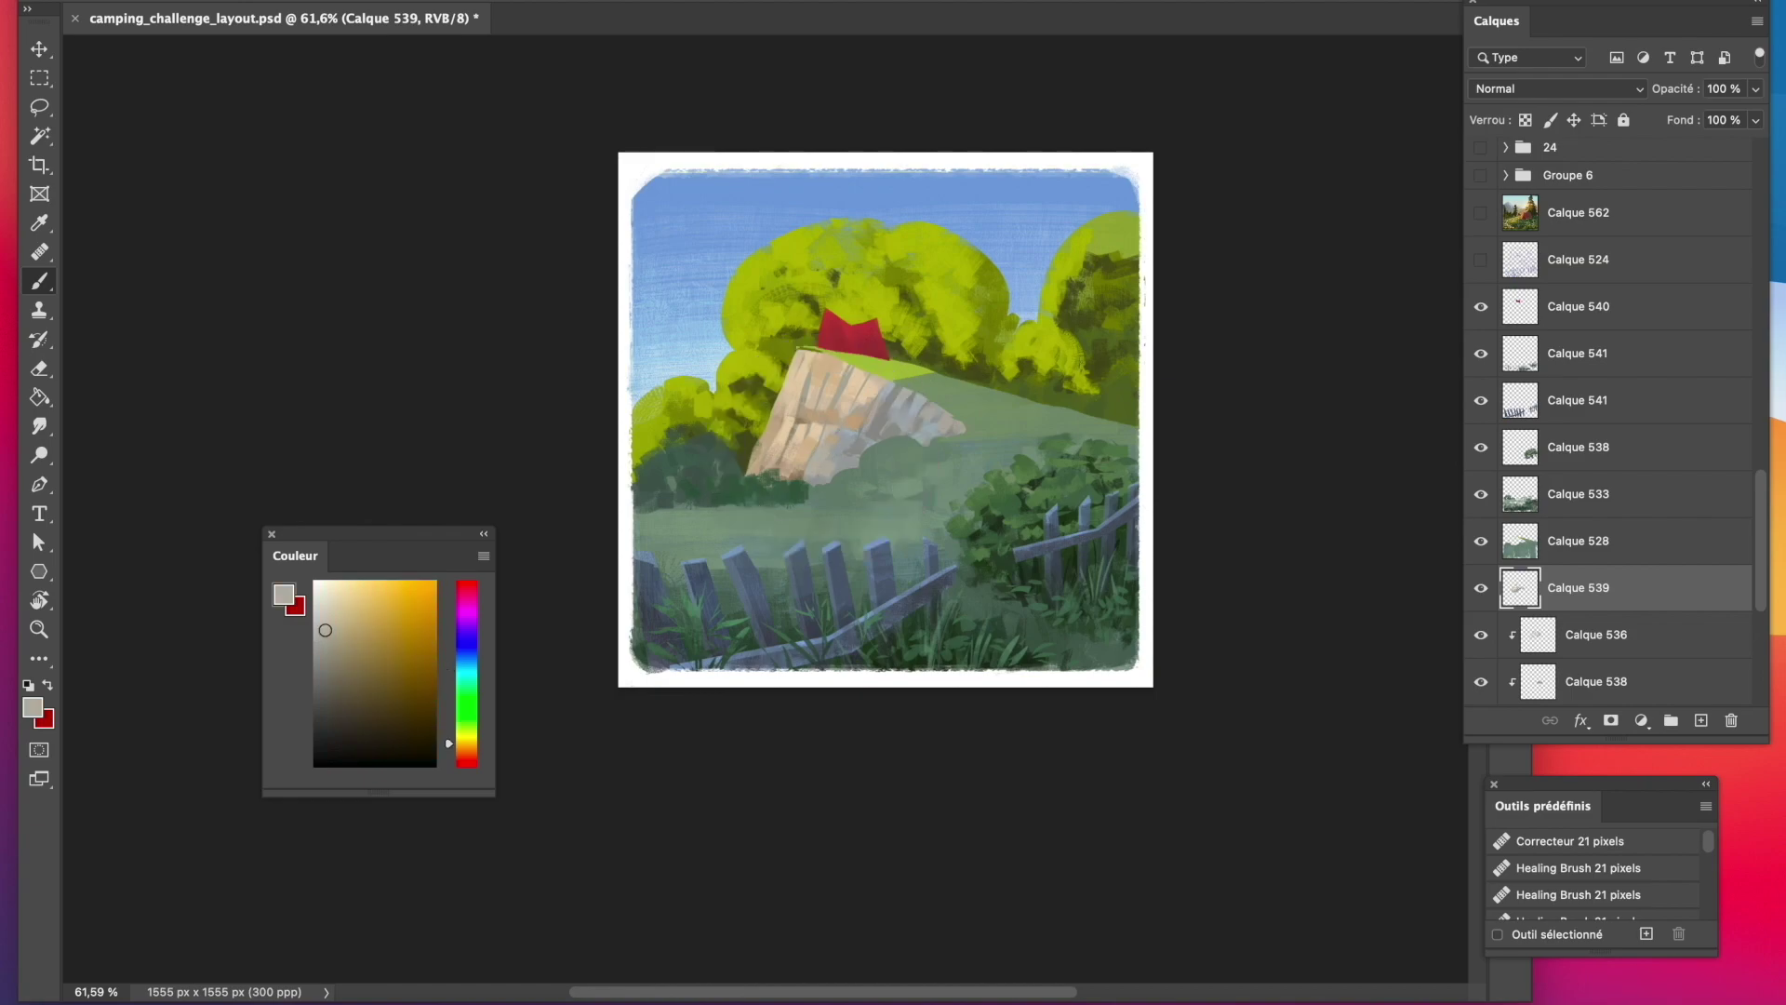
Merge all the cliff layers from Calque 539 down to Calque 527 into one layer.
scroll(1754, 578, "down", 3)
left_click(1655, 630, "shift")
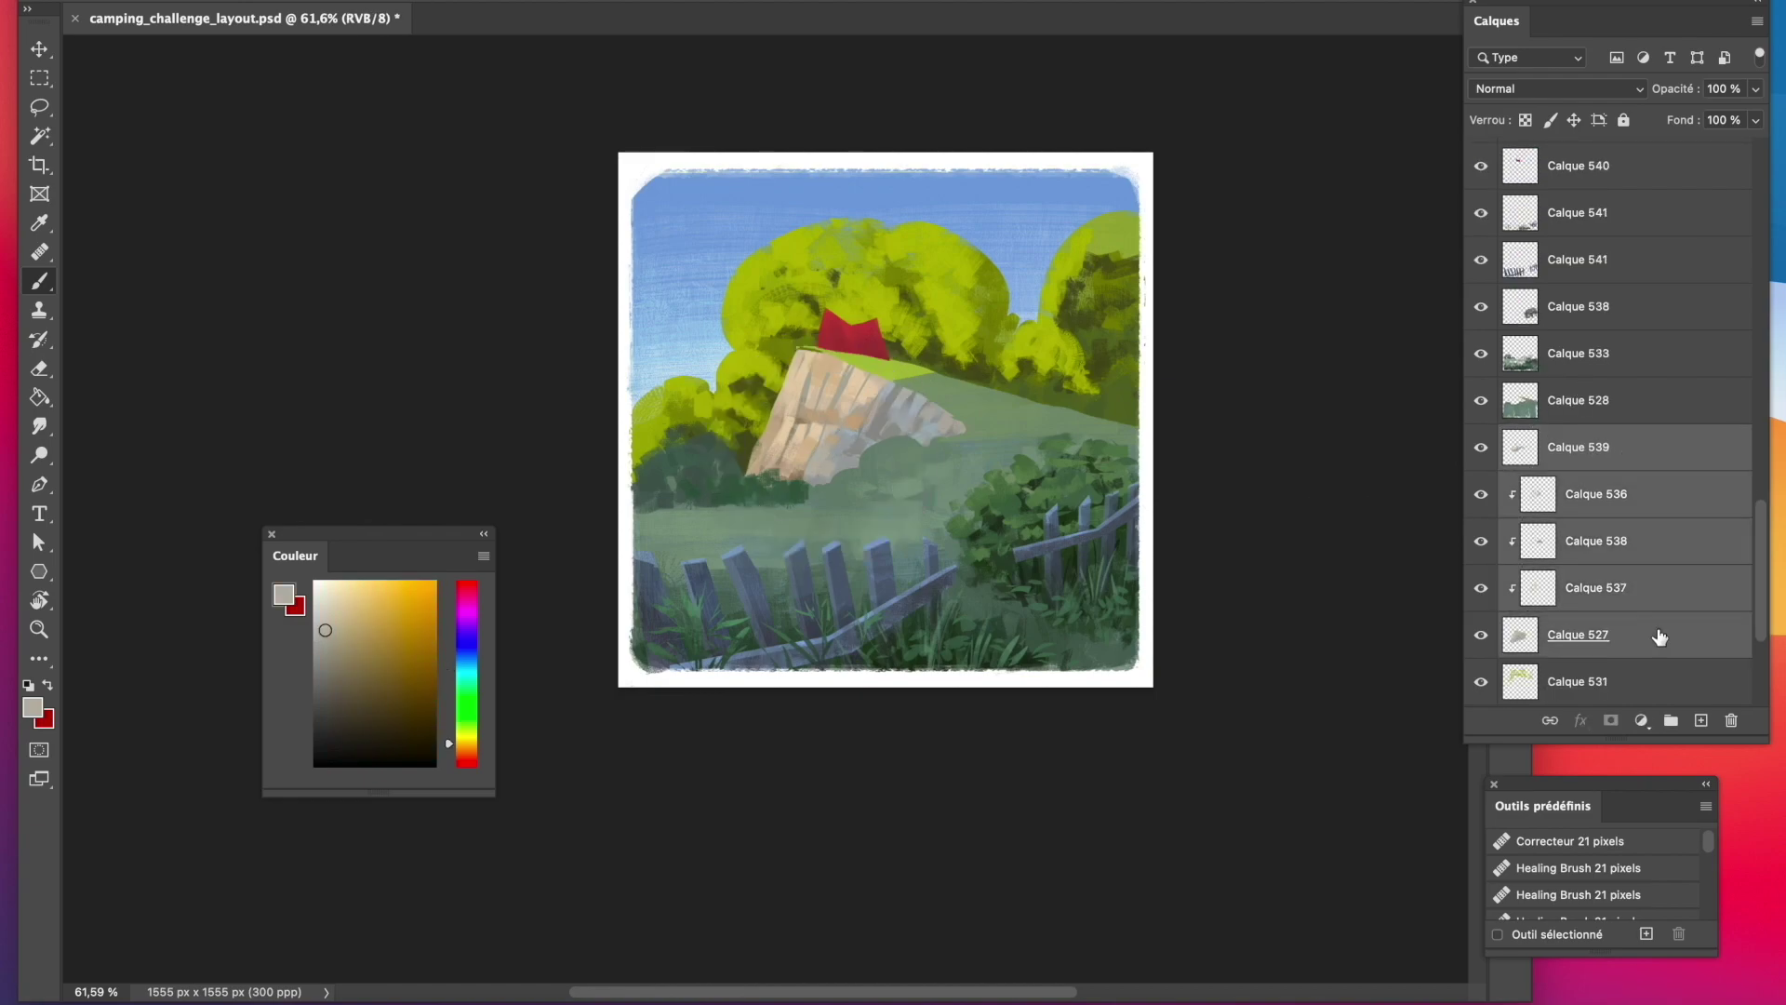
right_click(1655, 629)
left_click(1476, 680)
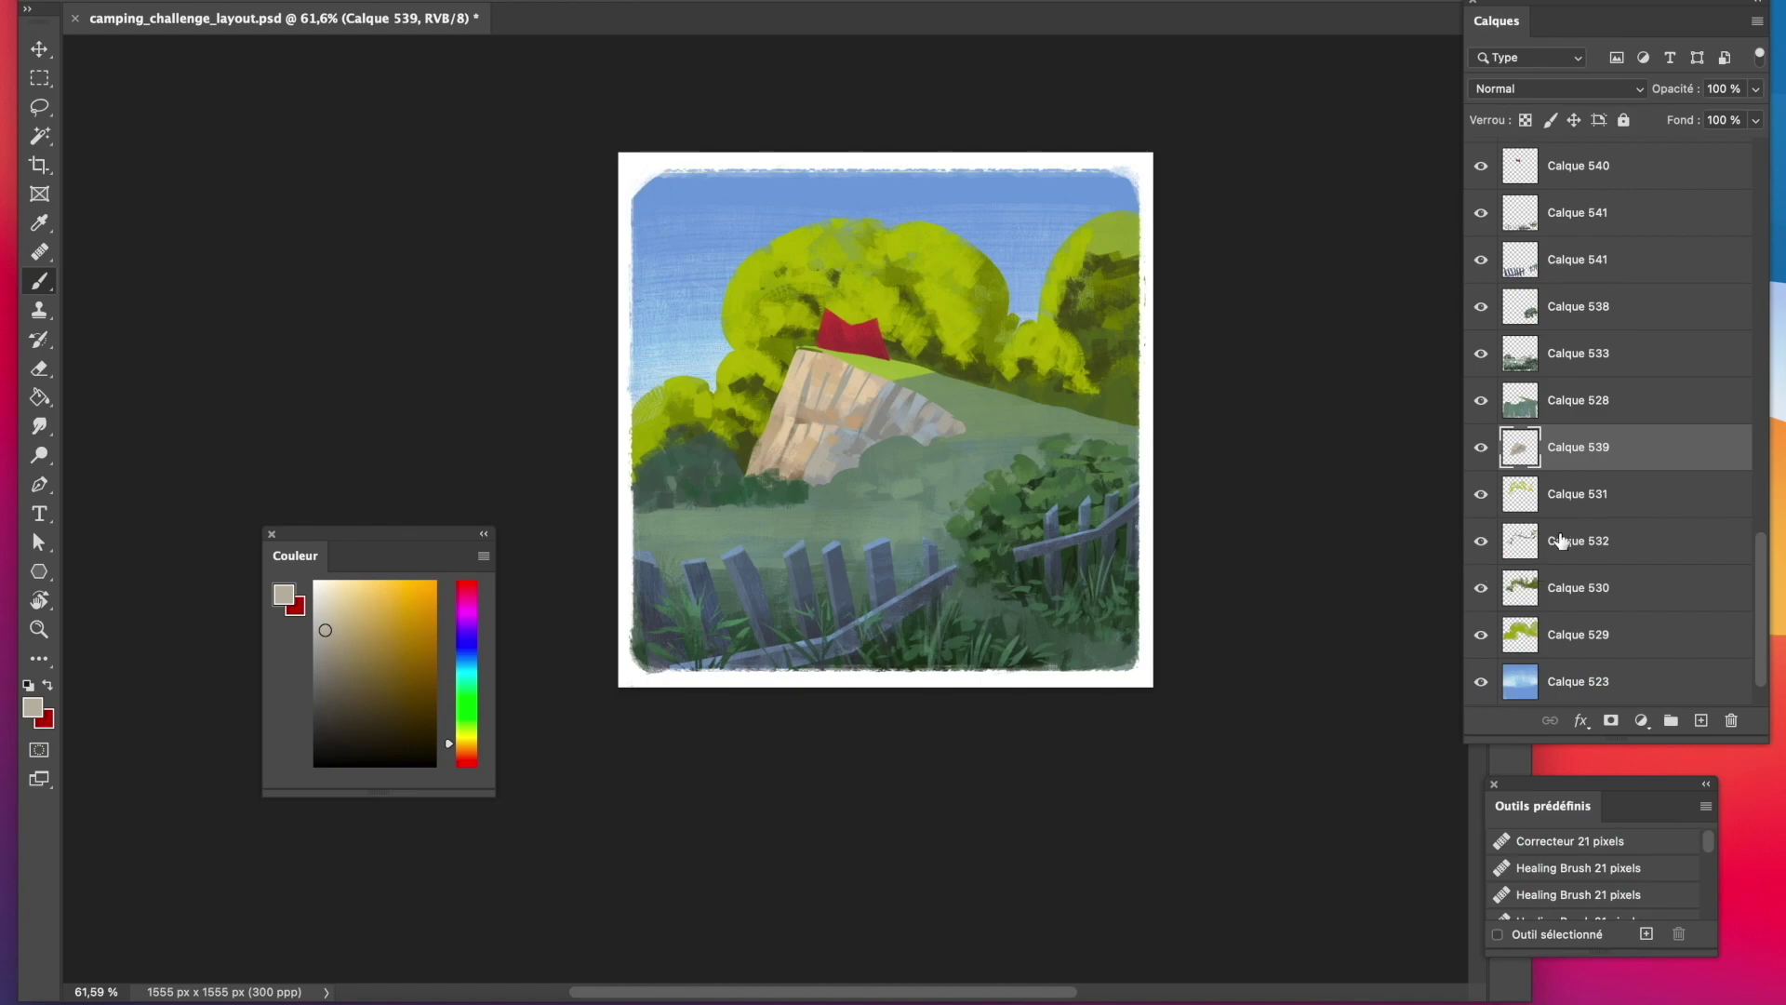
Identify the tree layers and merge Calque 531, 532, 530 and 529 into one layer.
left_click(1482, 587)
left_click(1481, 587)
left_click(1538, 633)
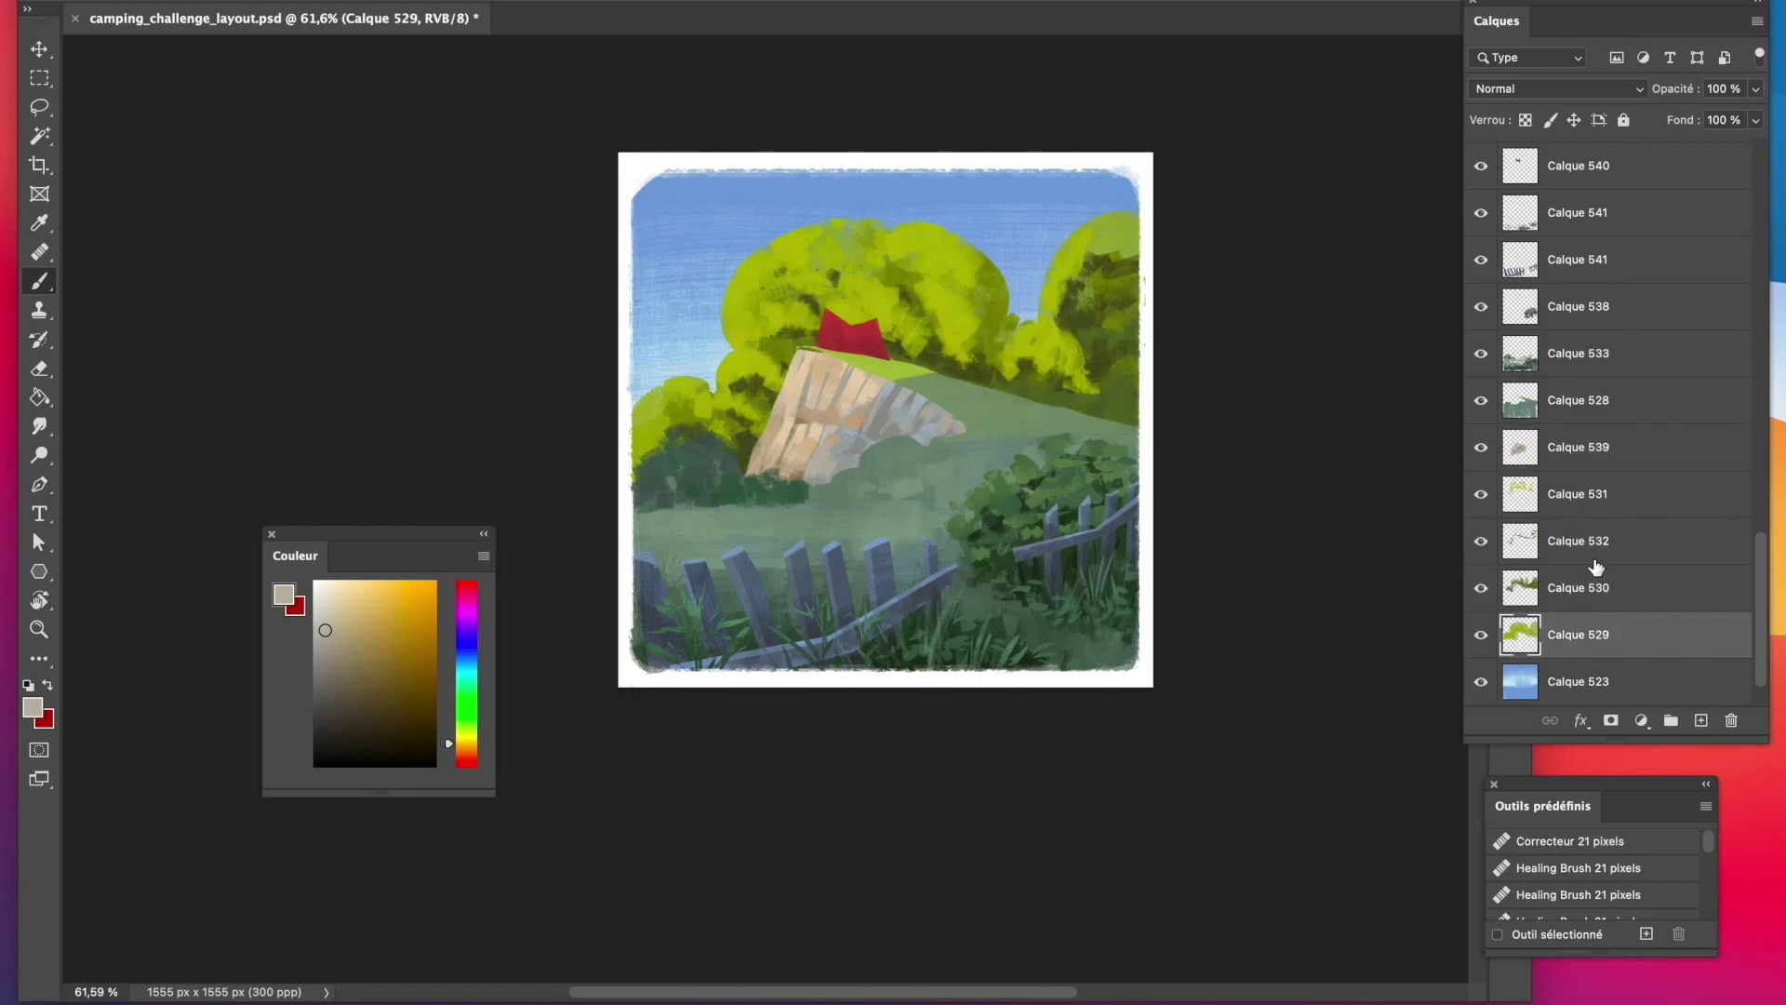
left_click(1573, 546)
left_click(1572, 493)
right_click(1599, 636)
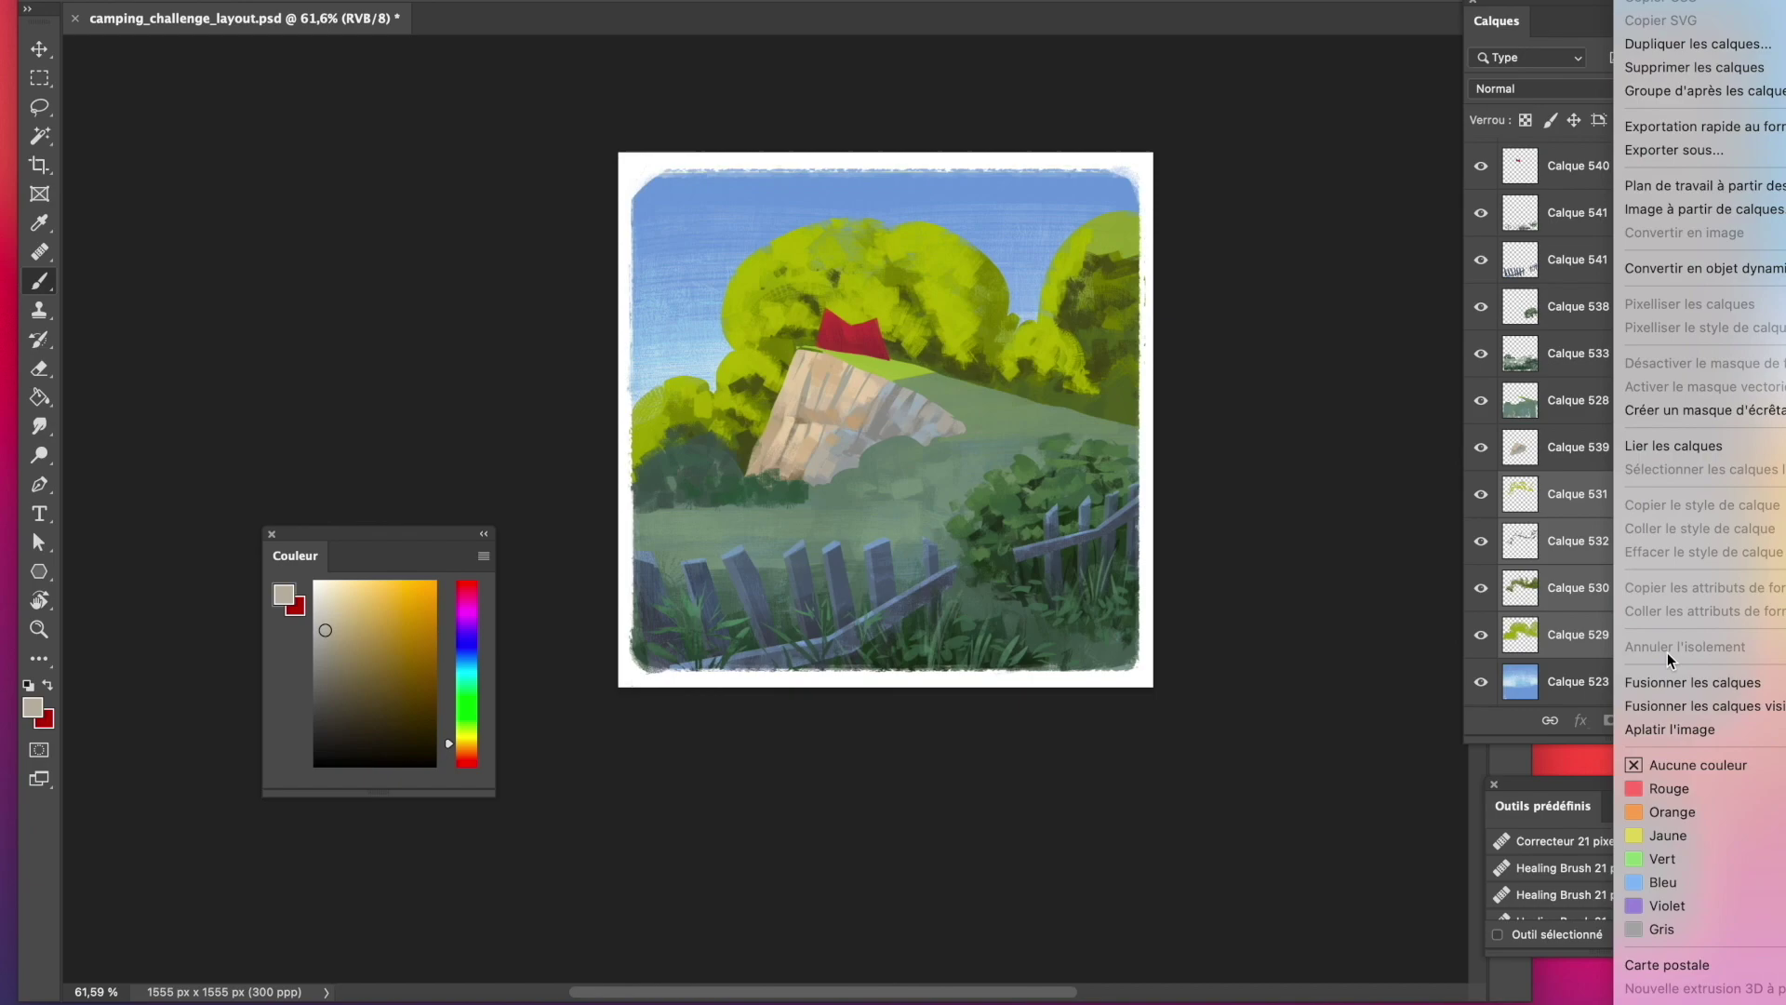
left_click(1650, 685)
Add a layer mask to the merged tree layer and paint it black to break up the foliage edges and open sky gaps.
left_click(1610, 721)
left_click(370, 764)
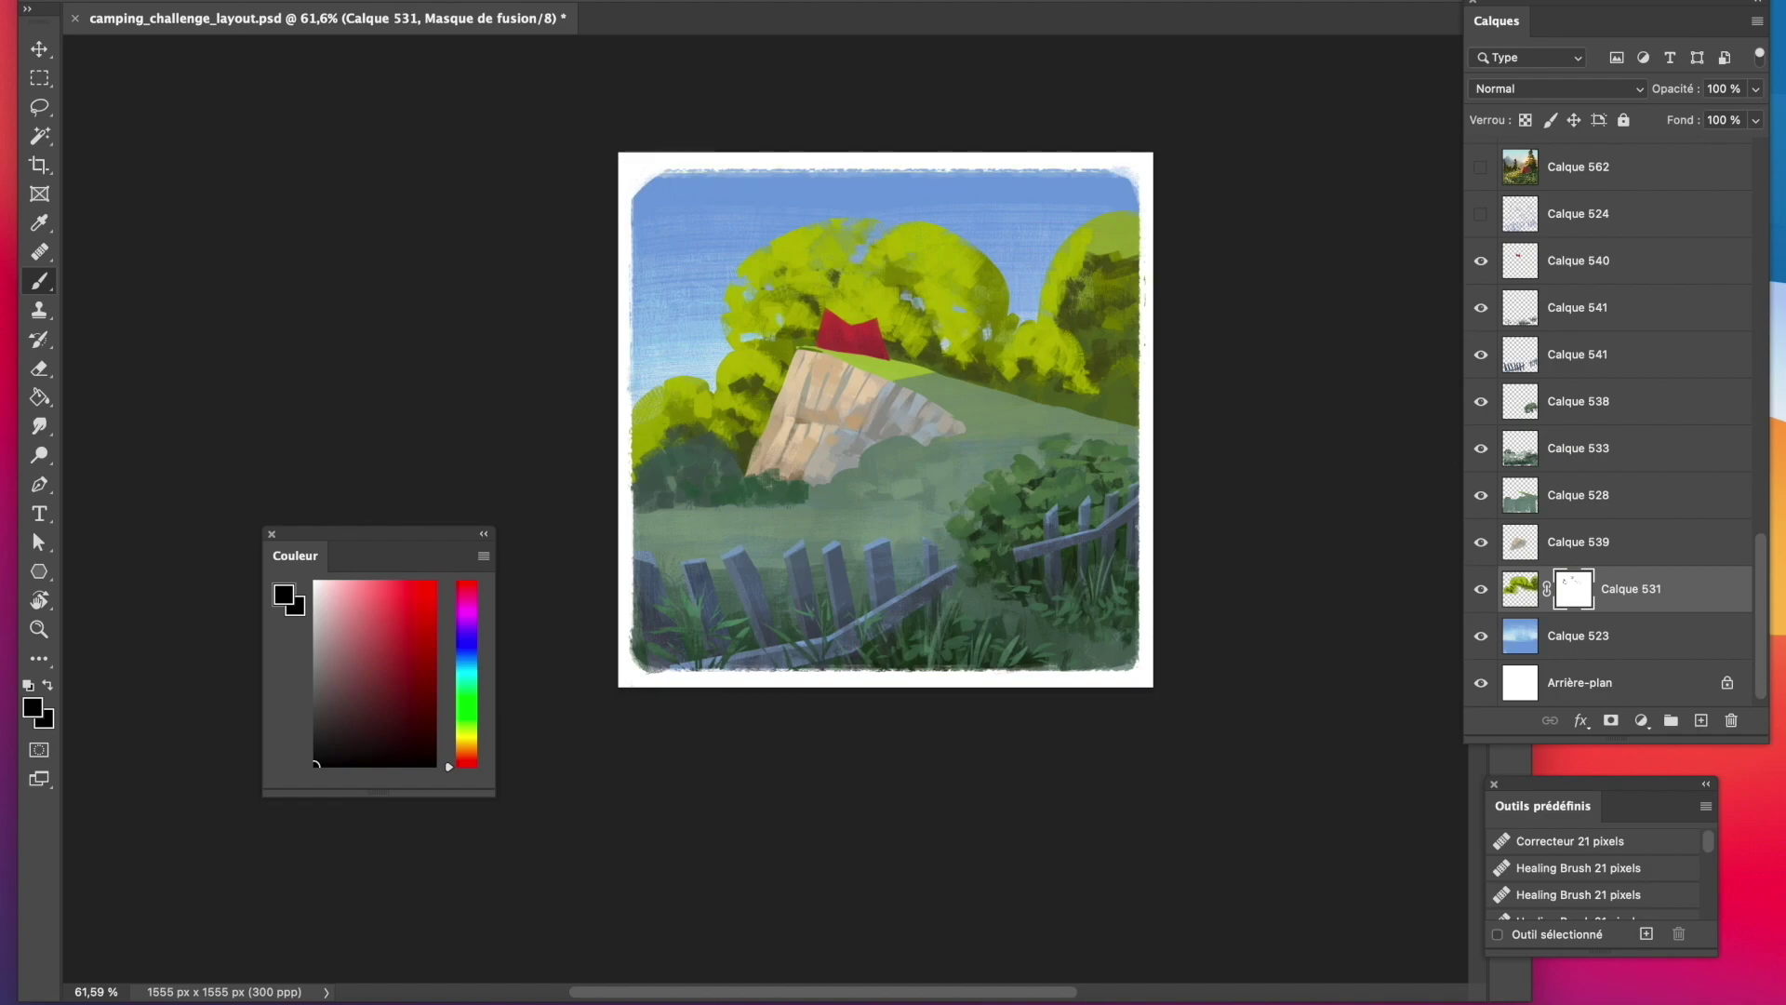
left_click_drag(998, 296, 1002, 305)
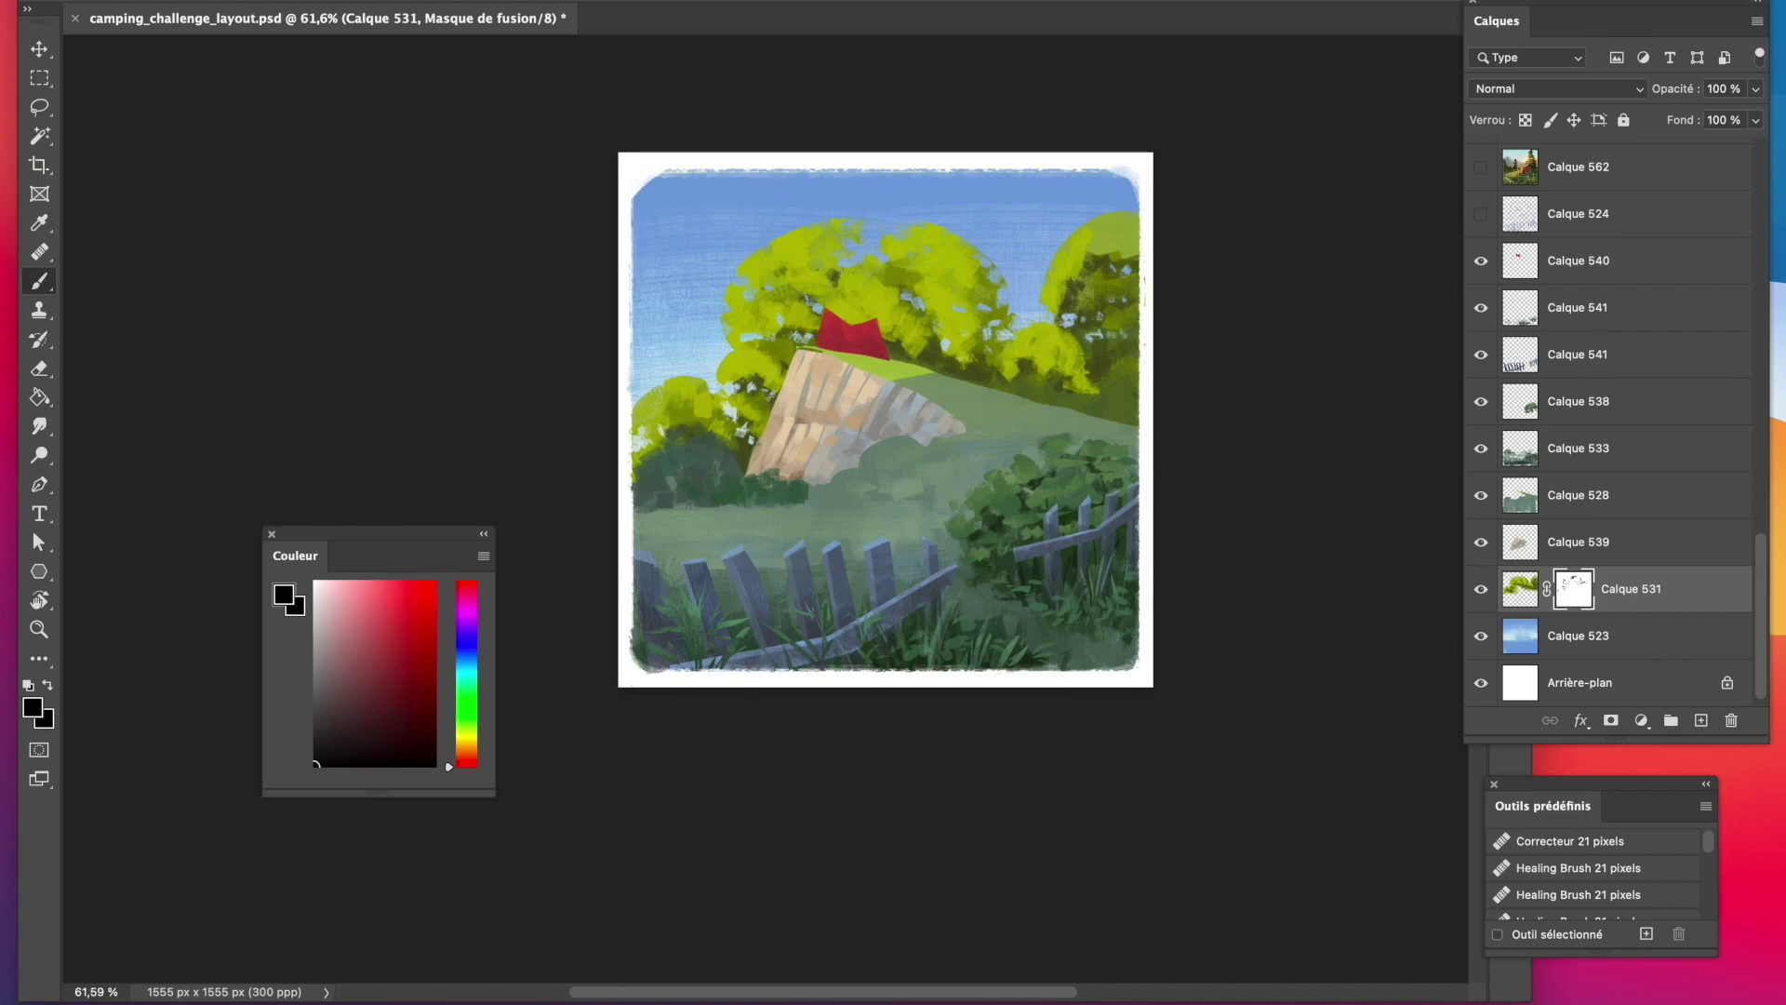
Add a layer clipped to the masked tree layer and brush olive green sampled from the foliage onto the central tree.
left_click(1700, 721)
right_click(1619, 587)
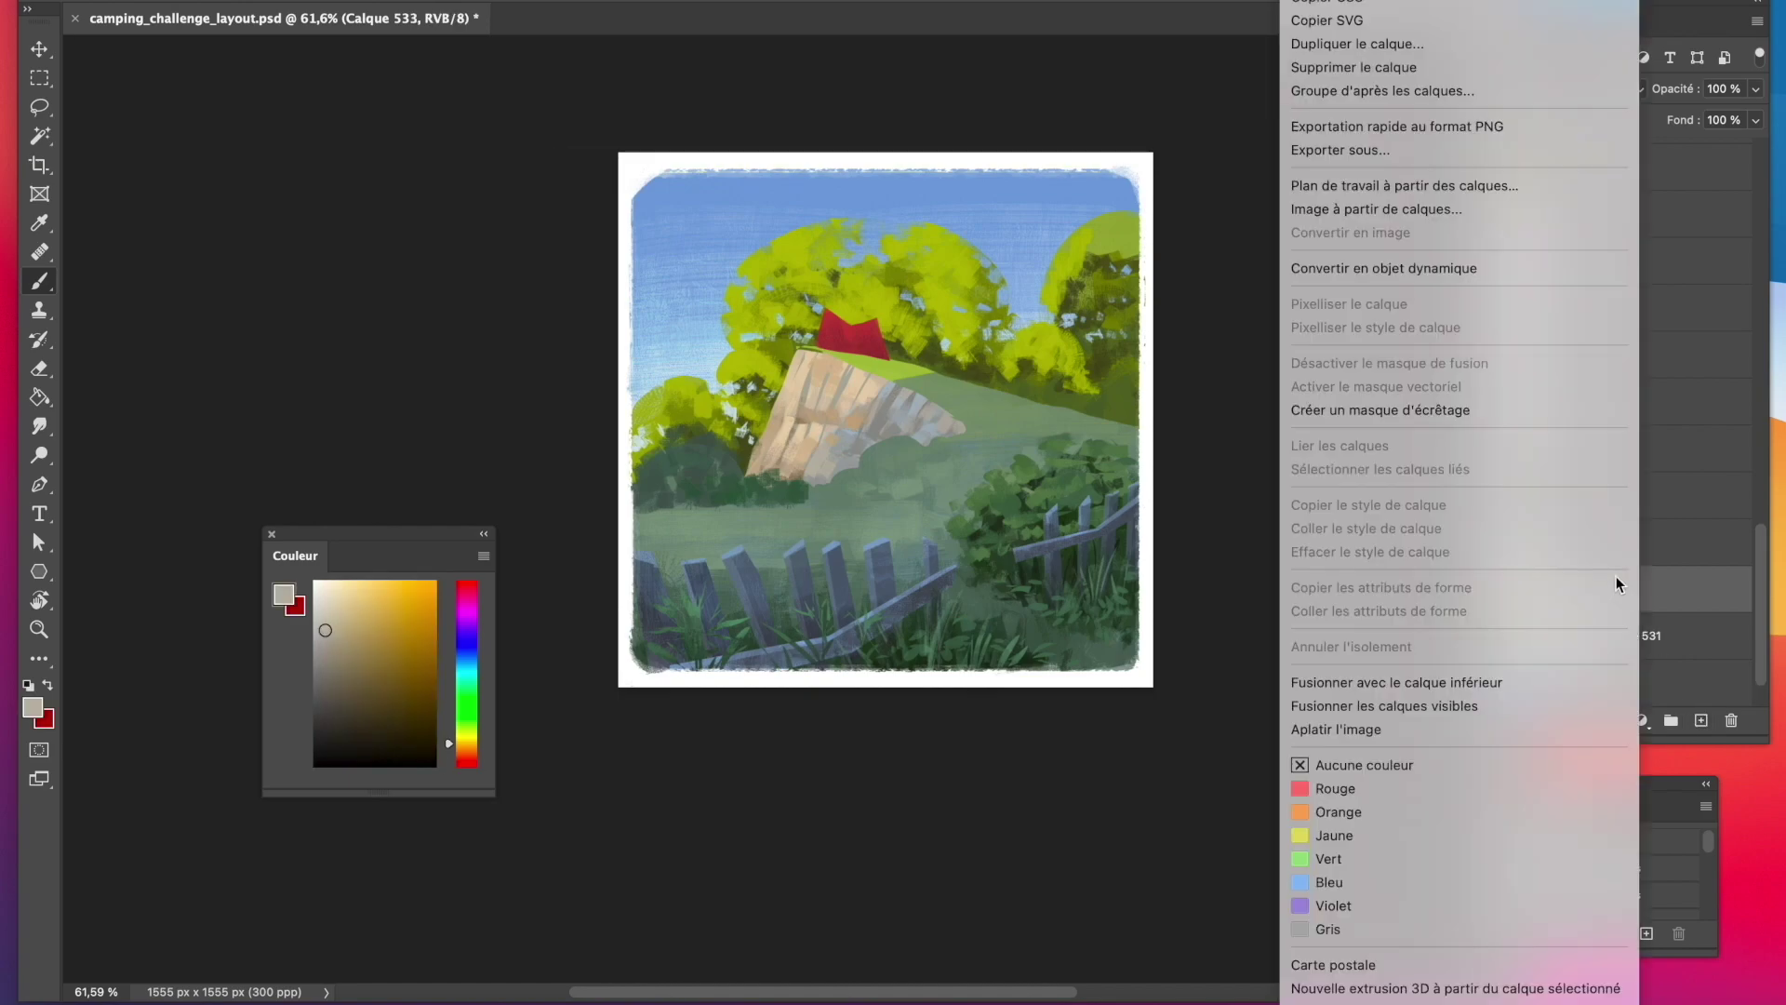
left_click(1415, 410)
left_click(907, 276)
key("b")
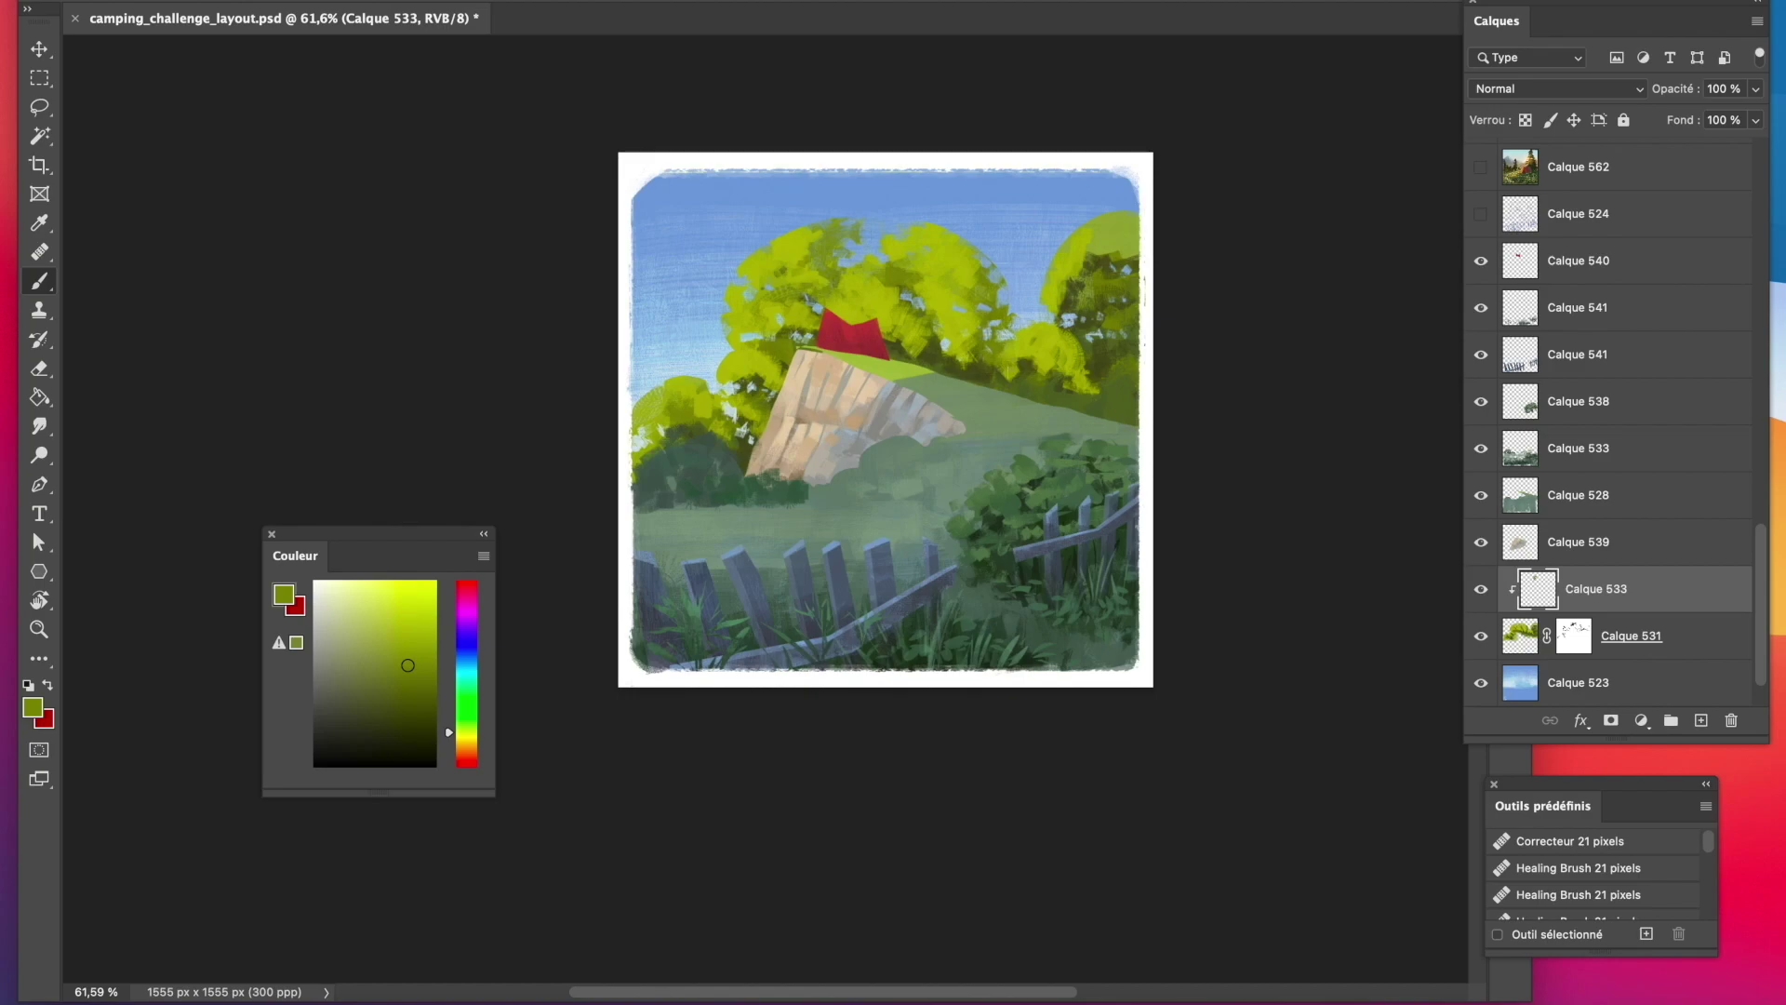
Sample a green from the right tree, shift it to a warm yellow-brown and paint accents in the right foliage.
left_click(1098, 277, "alt")
left_click(467, 738)
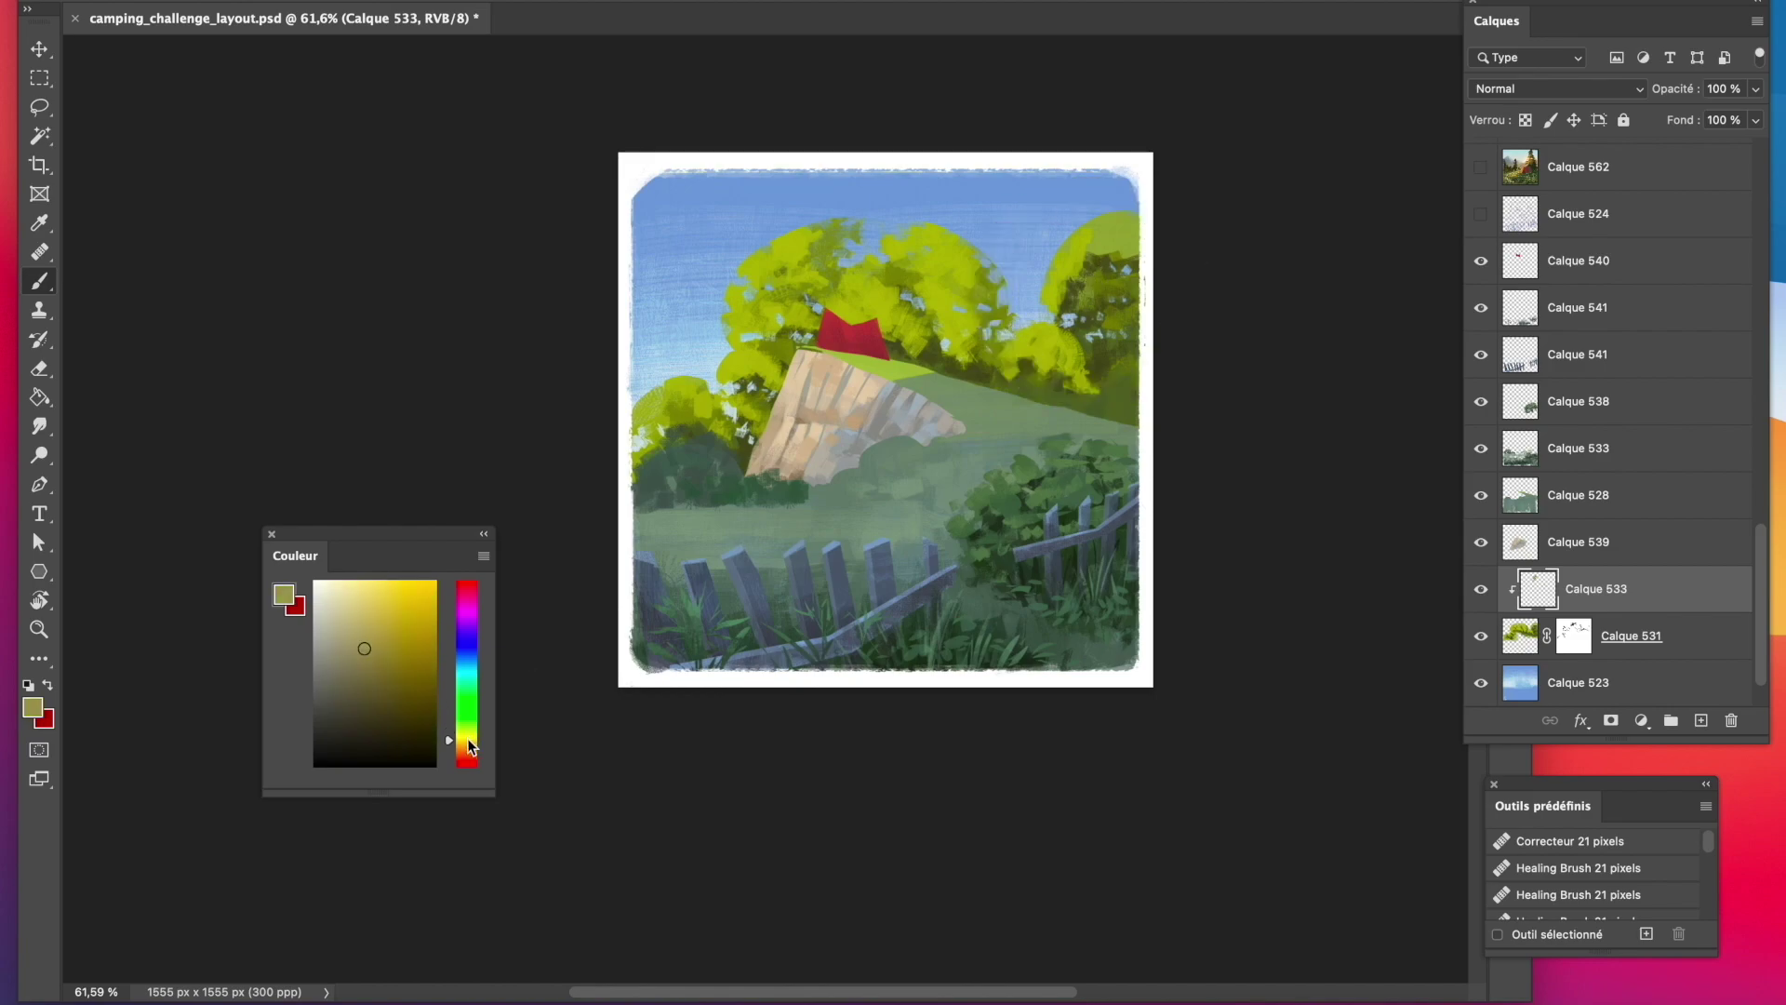
left_click(393, 653)
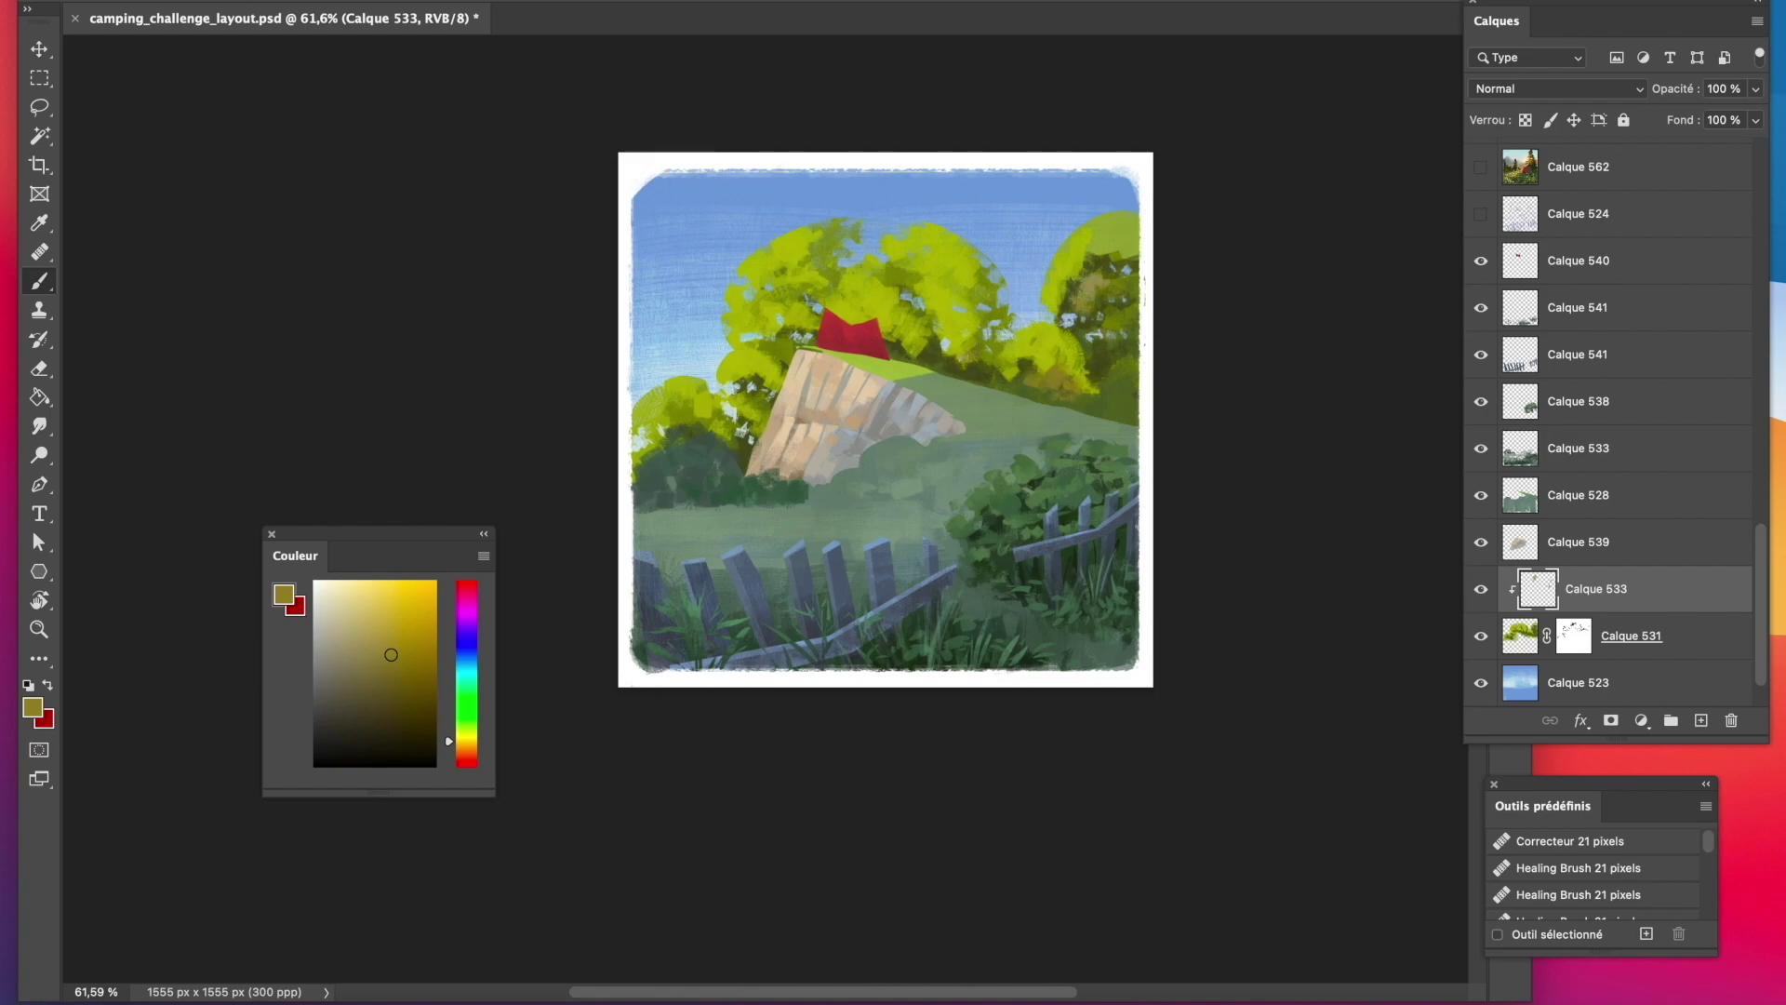
Sample olive and warm foliage colours and paint further accents in the central, right and left trees.
left_click(908, 331, "alt")
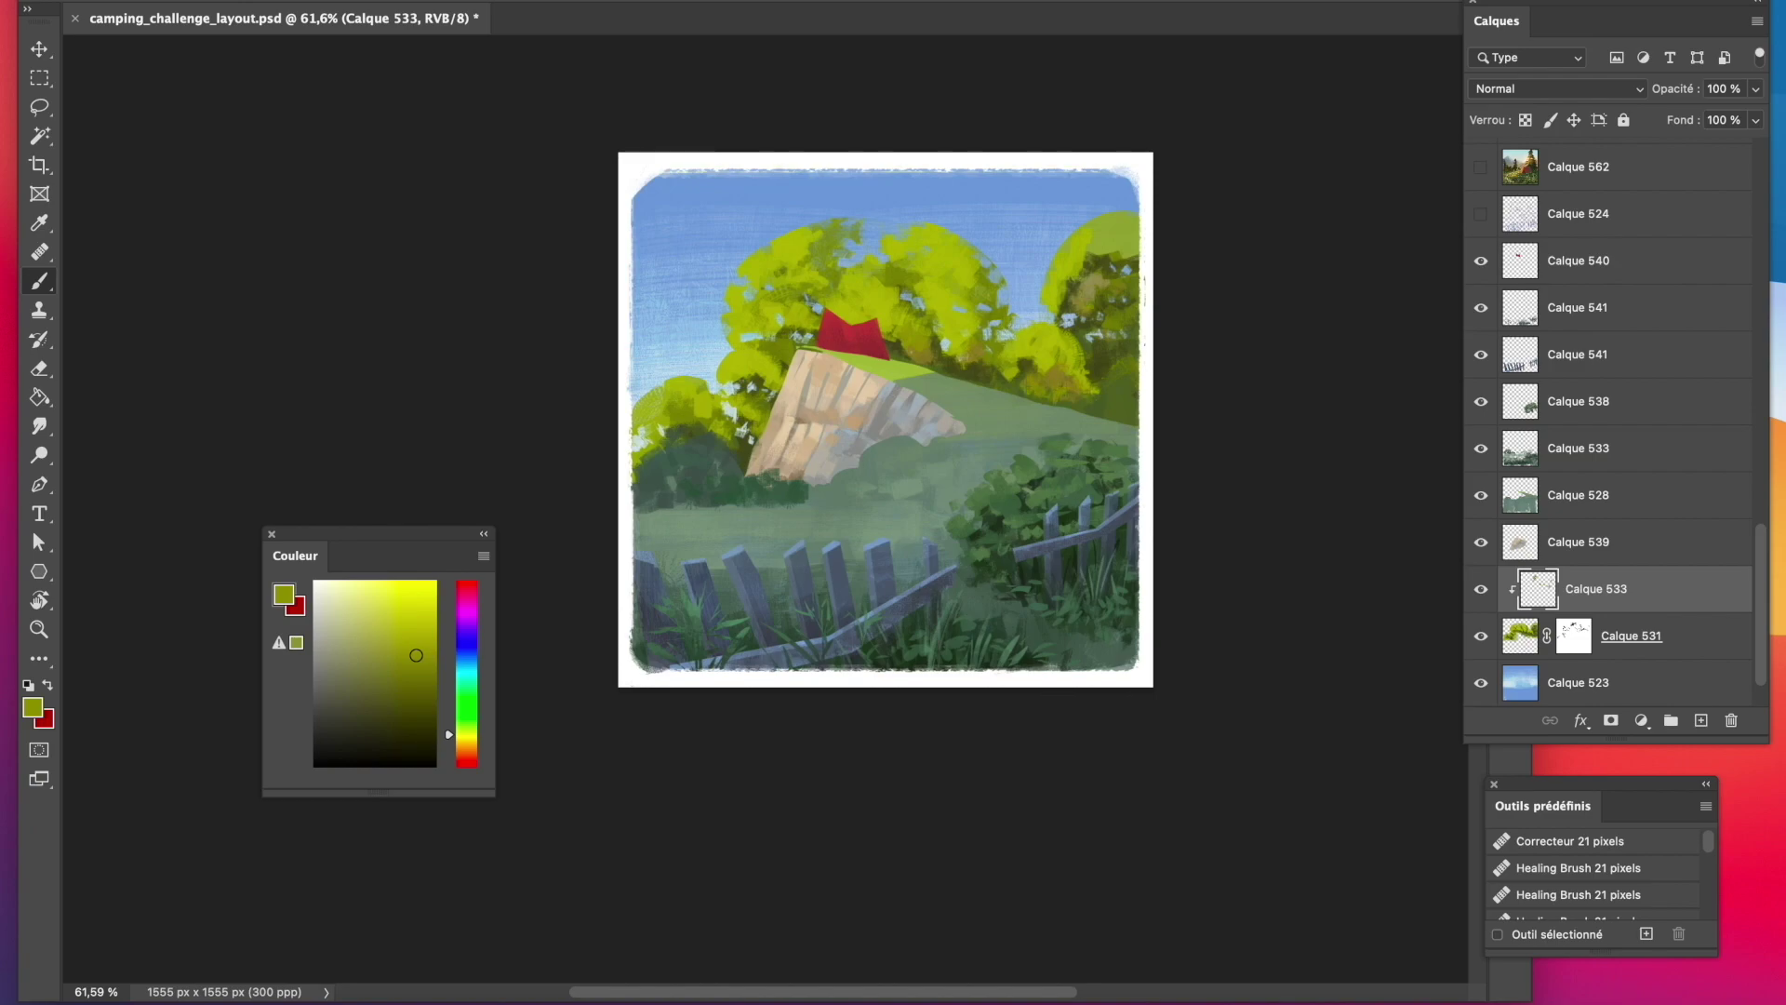
left_click(1102, 279, "alt")
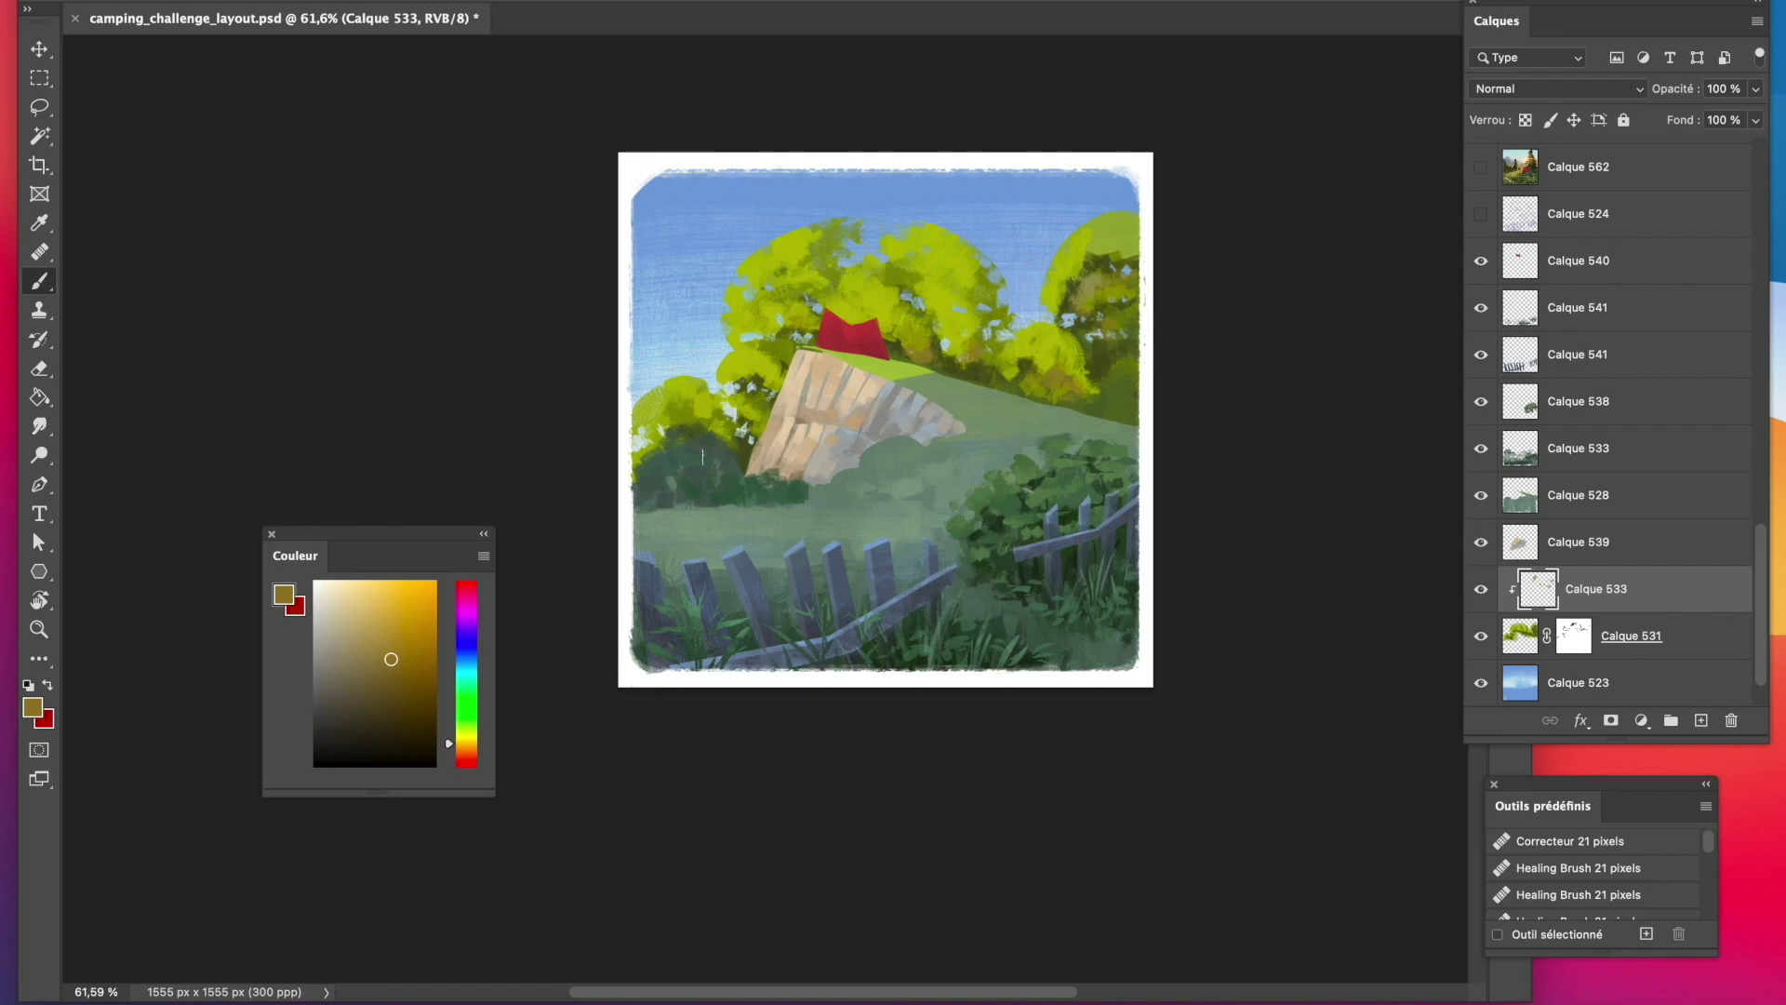
left_click(696, 413, "alt")
left_click(703, 408, "alt")
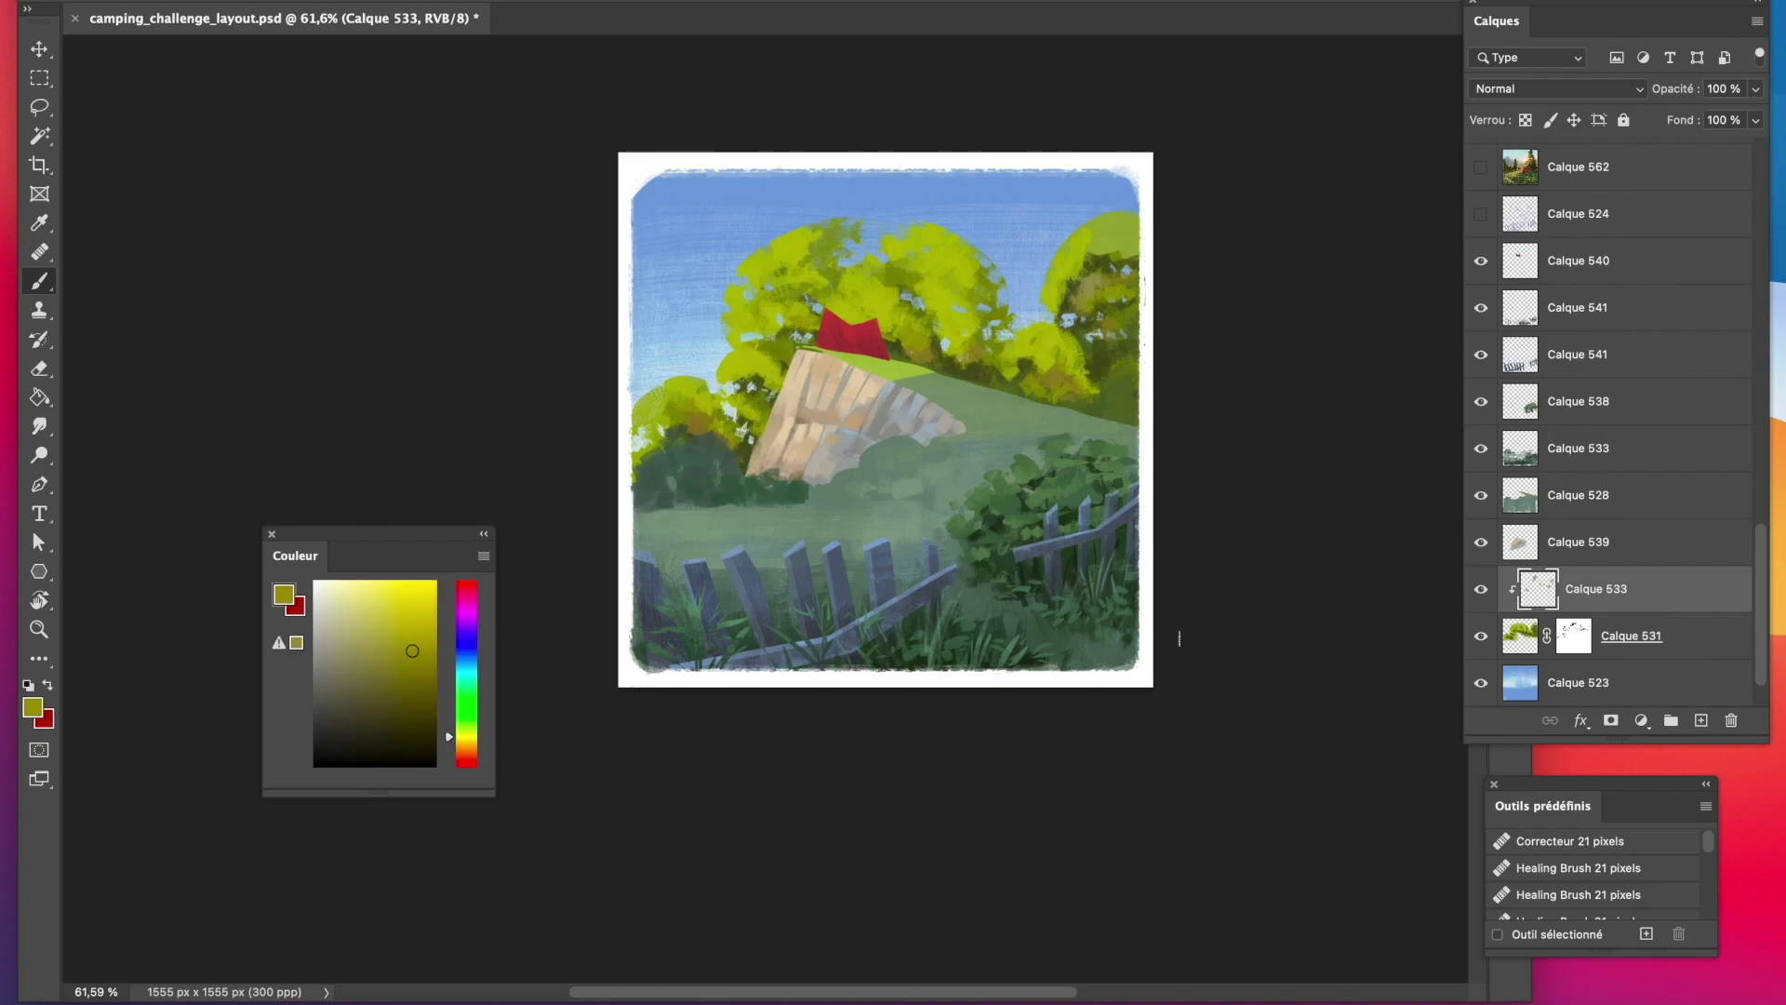
Merge Calque 528 and the Calque 533 directly above it into one ground layer.
left_click(1579, 477)
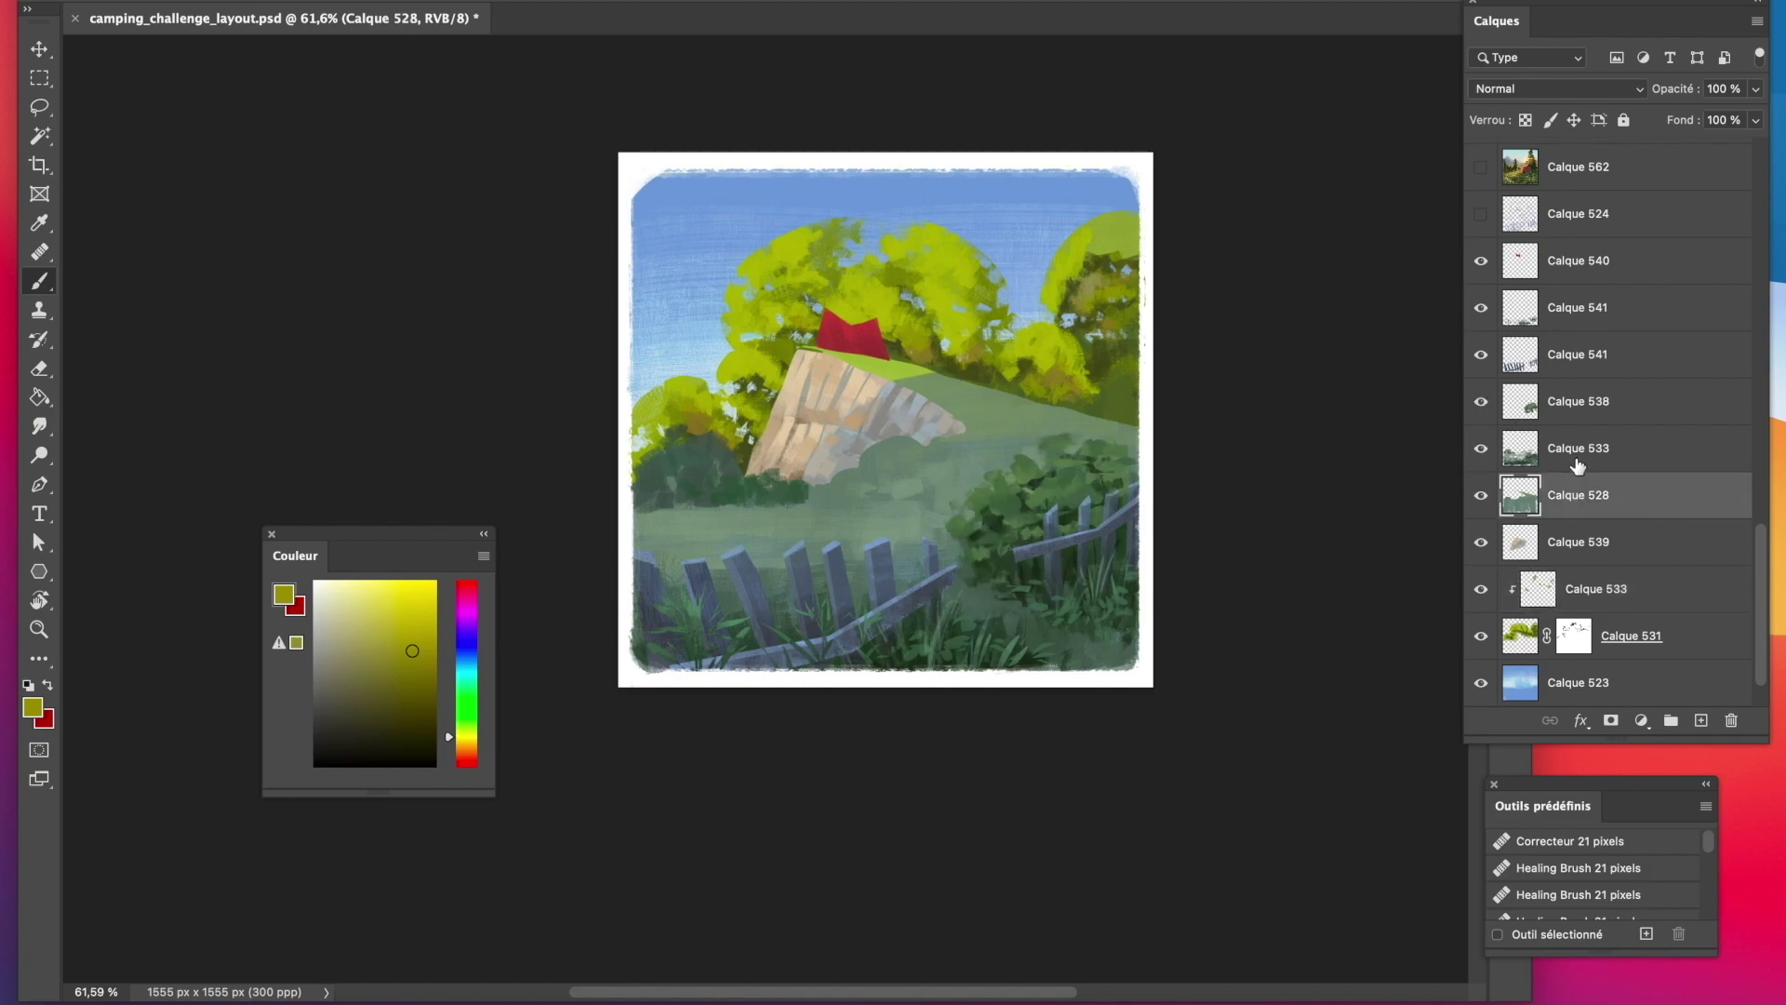
left_click(1579, 465, "shift")
key("ctrl+e")
Sample the left bushes' dark green, shift it to a muted violet and brush it over the left bushes.
left_click(726, 493, "alt")
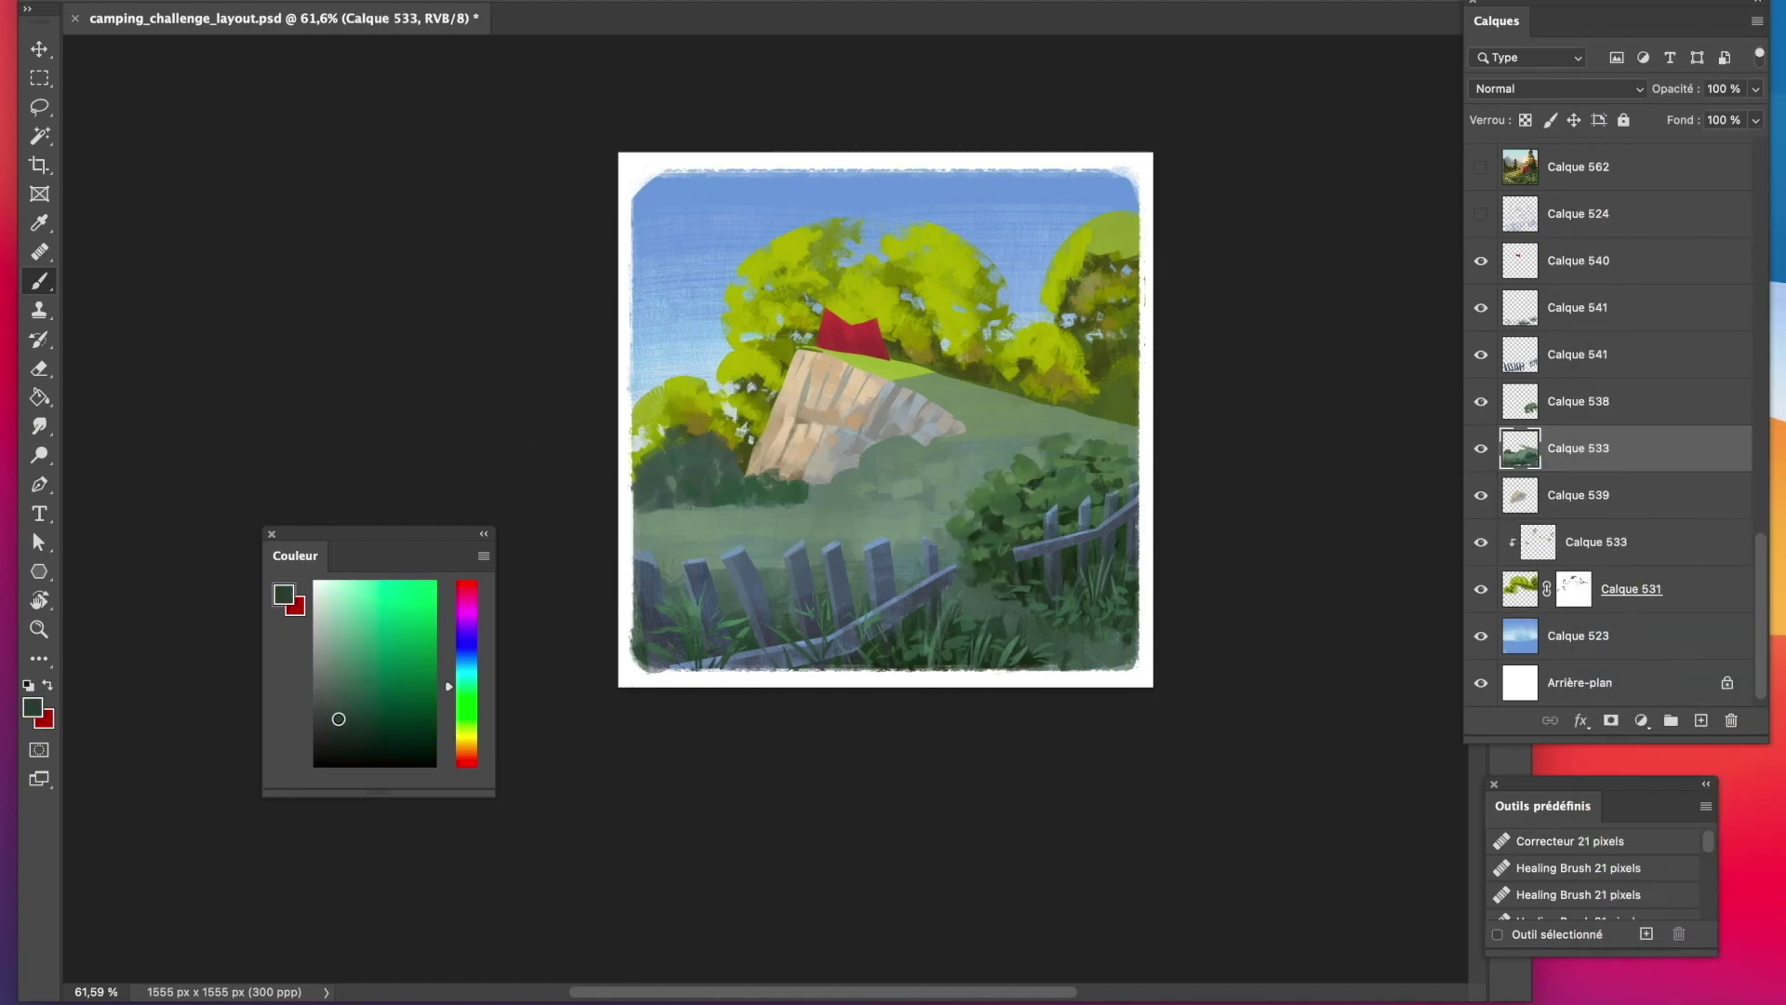
left_click_drag(653, 499, 697, 497)
left_click_drag(466, 686, 467, 632)
left_click(338, 707)
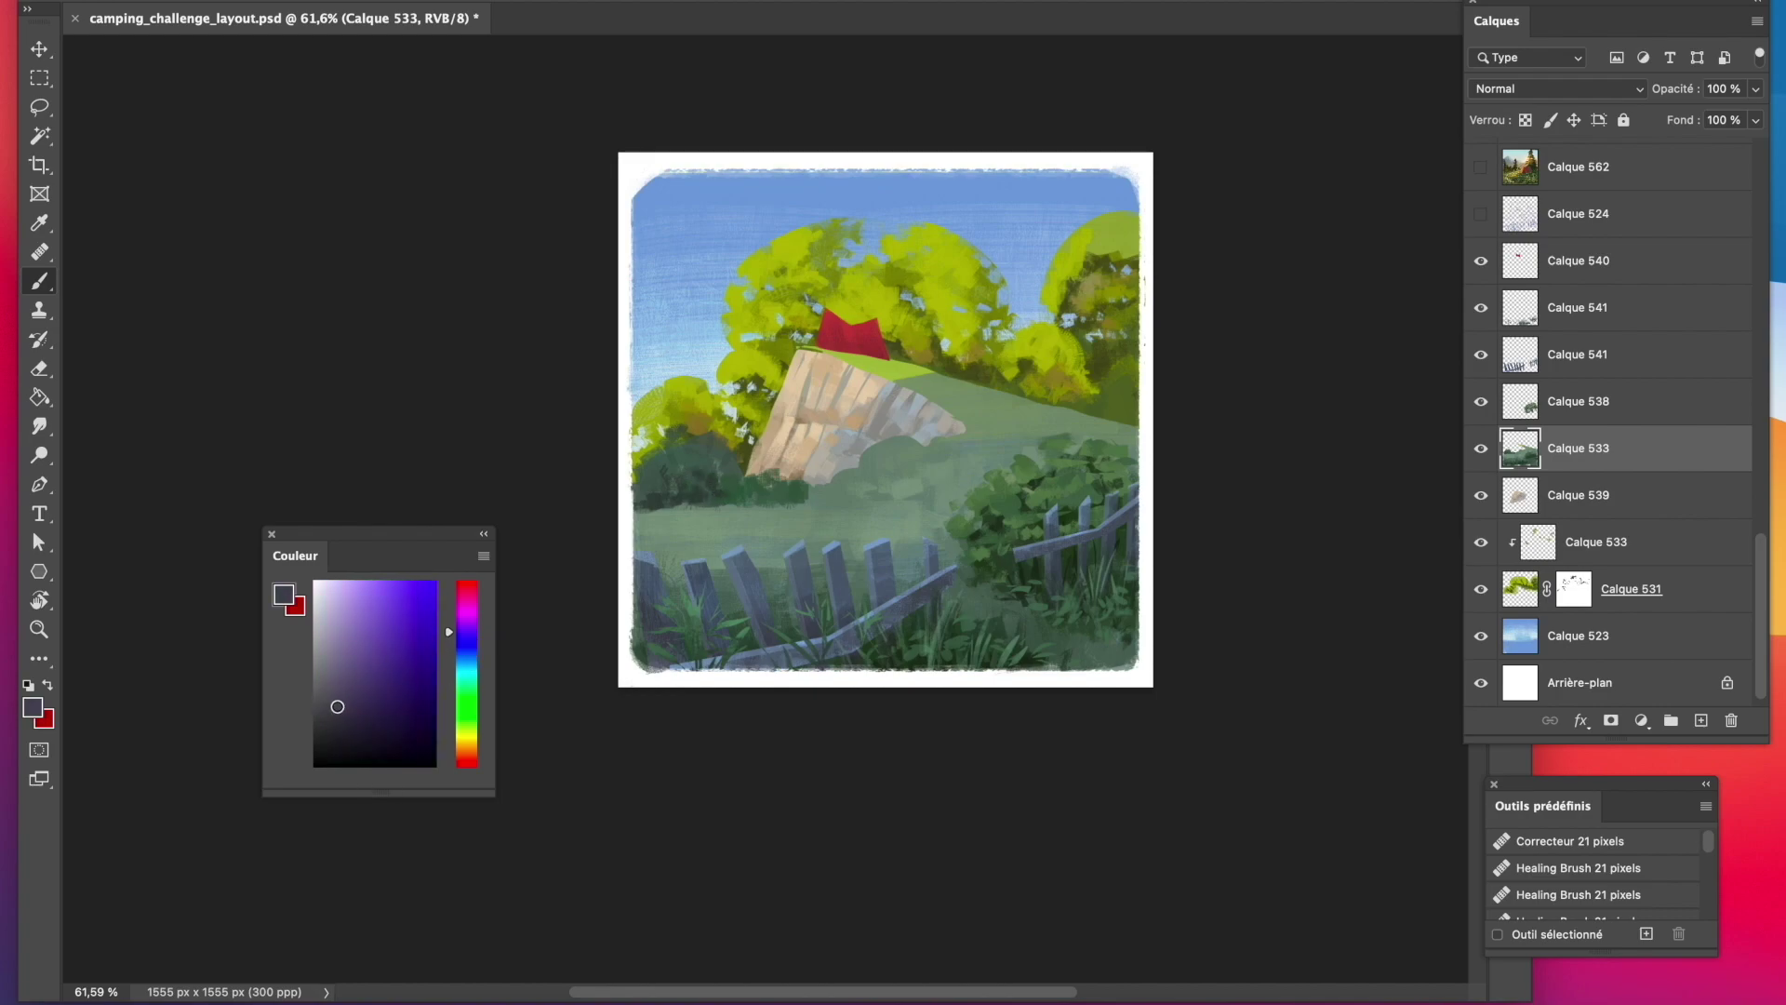
left_click_drag(636, 488, 658, 439)
Lasso a small bush shape at the cliff's base, paint it very dark green and deselect.
left_click(699, 493, "alt")
key("l")
mouse_move(759, 482)
left_mouse_down()
mouse_move(793, 493)
mouse_move(851, 476)
mouse_move(807, 485)
left_mouse_up()
key("b")
left_click_drag(350, 714, 345, 734)
left_click_drag(768, 484, 824, 481)
left_click(39, 78)
left_click(66, 78)
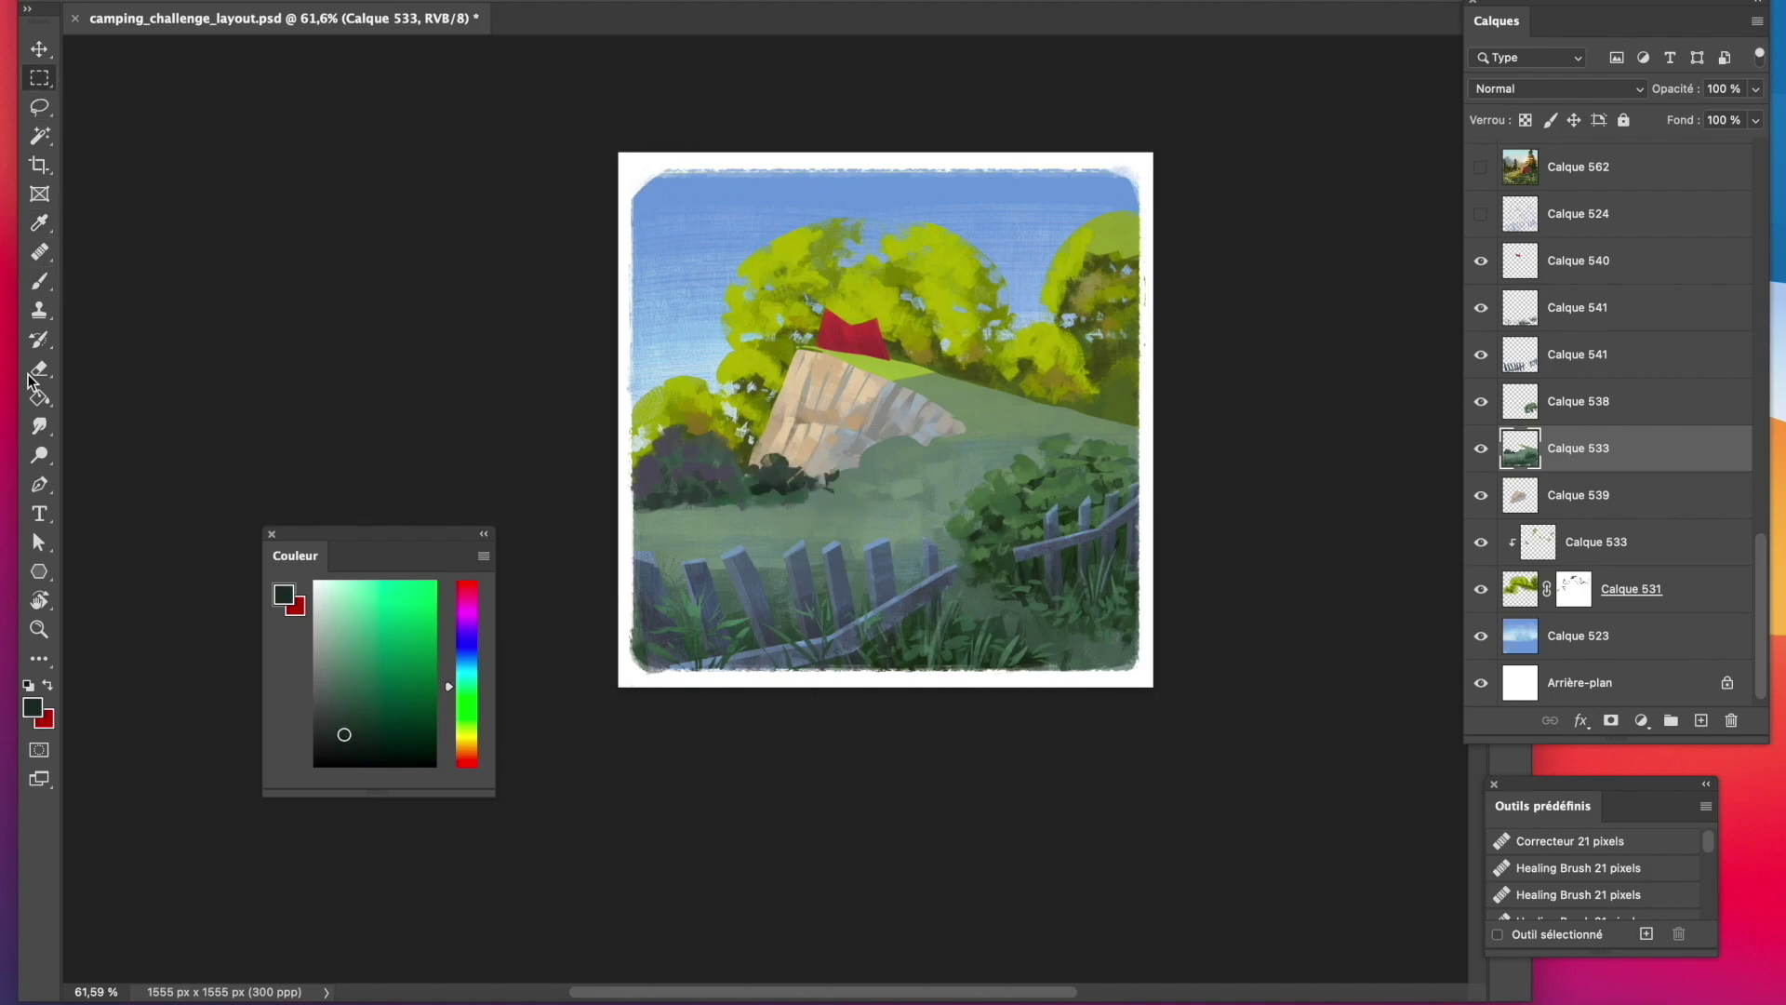
Sample a dark green, lasso a bush strip along the hill's upper right edge, paint it dark and deselect.
key("i")
left_click(1004, 508)
key("l")
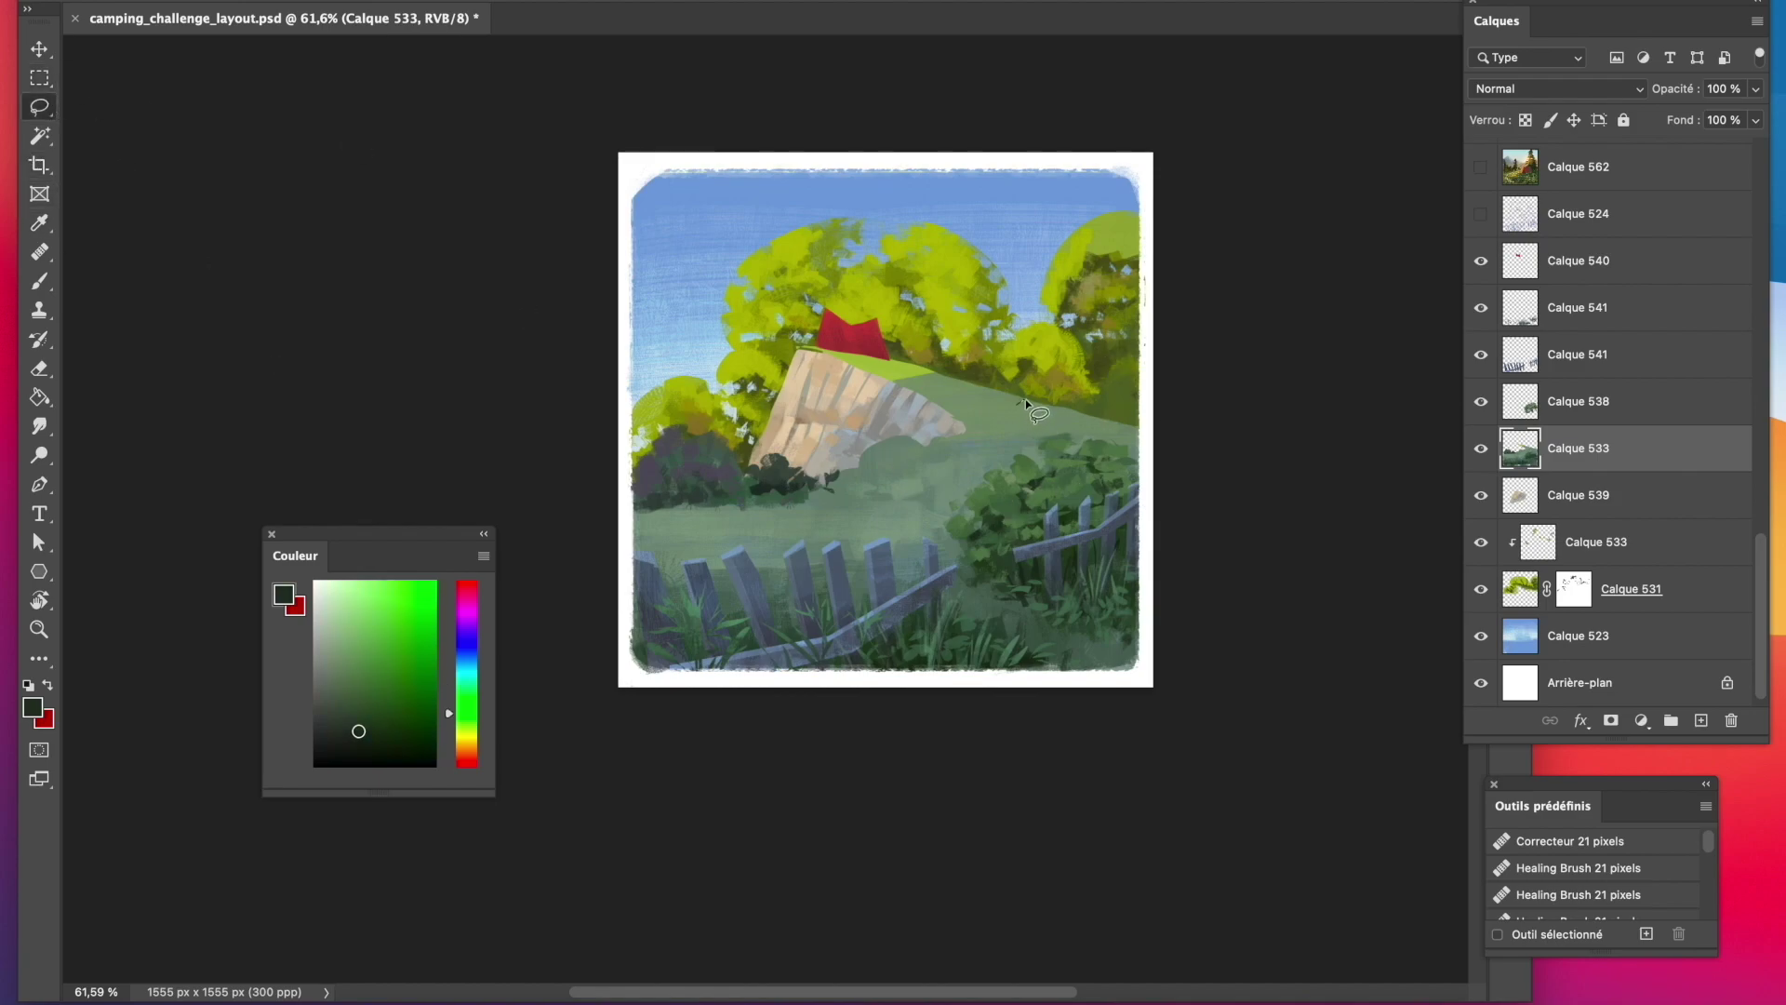
mouse_move(1026, 402)
left_mouse_down()
mouse_move(1137, 370)
mouse_move(1146, 429)
mouse_move(1024, 406)
mouse_move(1127, 406)
mouse_move(1134, 386)
mouse_move(1037, 406)
mouse_move(1080, 413)
left_mouse_up()
key("b")
left_click(1070, 402, "alt")
left_click(39, 78)
left_click(174, 70)
key("b")
Sample greens from the meadow and slope and paint shadow patches across the right hillside.
left_click(929, 486, "alt")
left_click(1038, 406, "alt")
left_click_drag(1070, 413, 1133, 430)
mouse_move(1134, 441)
left_mouse_down()
mouse_move(1105, 451)
mouse_move(1132, 450)
left_mouse_up()
left_click(1070, 435, "alt")
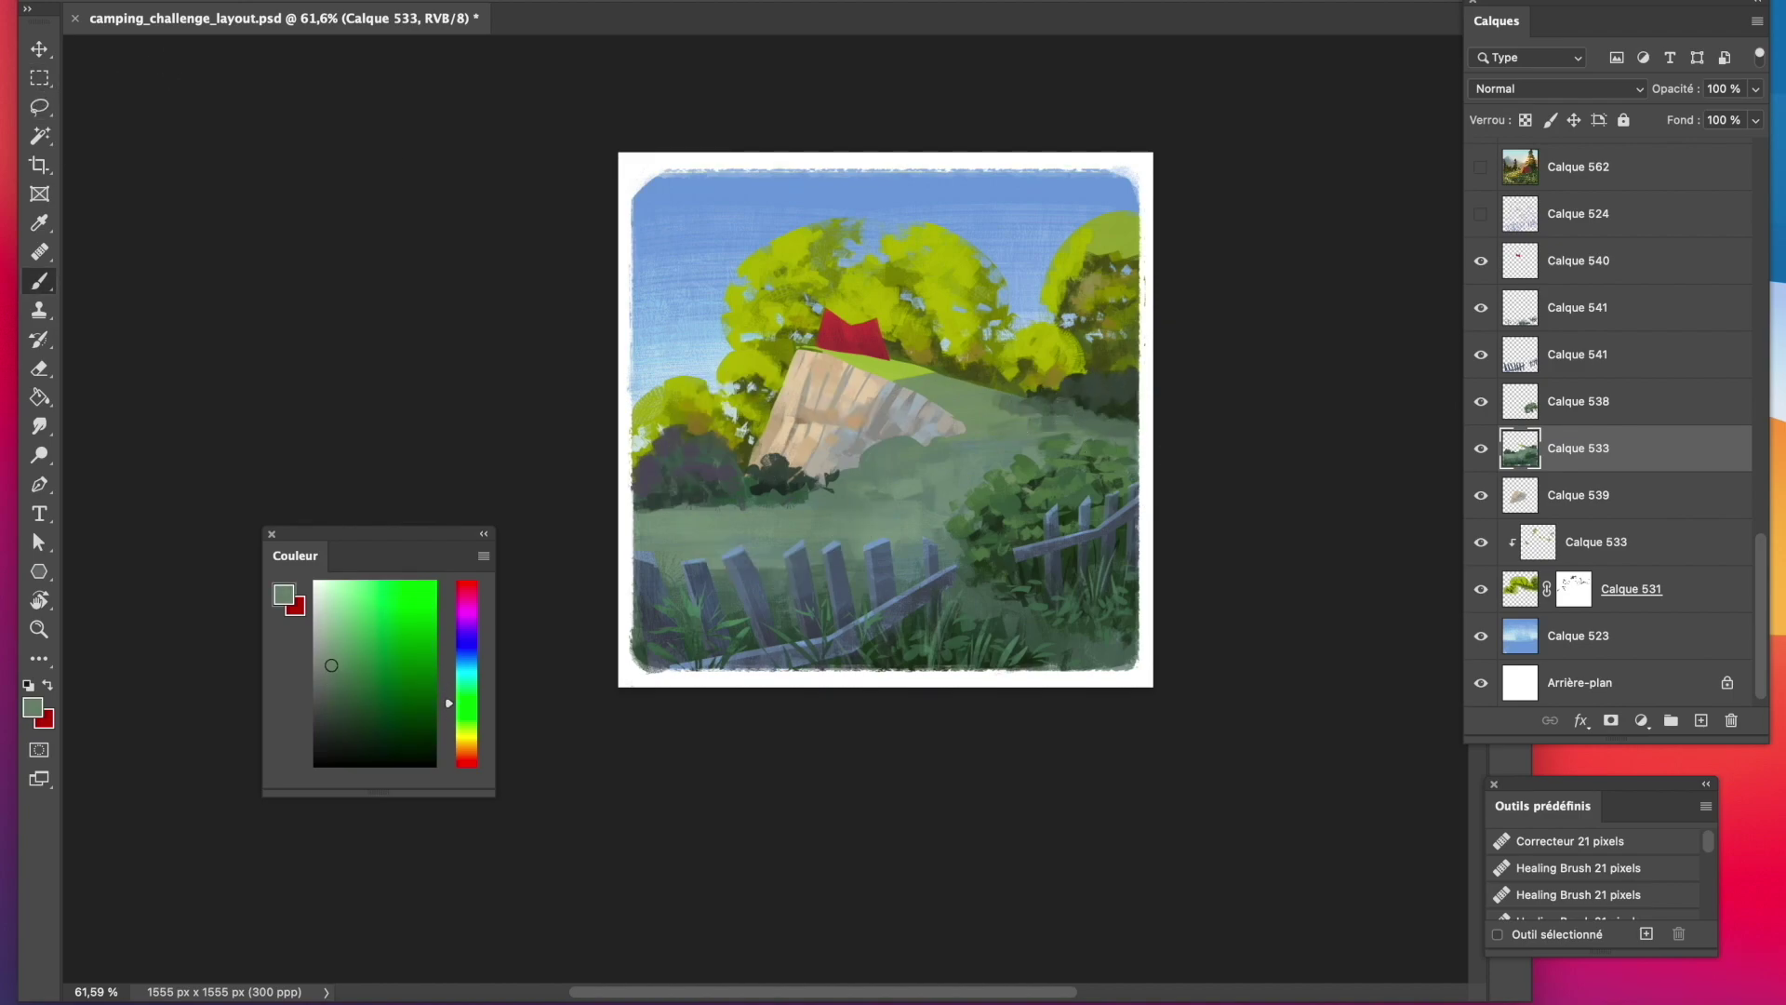
left_click(1027, 405, "alt")
left_click_drag(987, 397, 1020, 430)
left_click(1042, 426, "alt")
Sample the dark colour of the hill's right bushes and shade them with muted violet tones.
left_click(1103, 398, "alt")
mouse_move(1116, 369)
left_mouse_down()
mouse_move(1133, 384)
mouse_move(1076, 419)
left_mouse_up()
left_click_drag(1077, 408, 1069, 421)
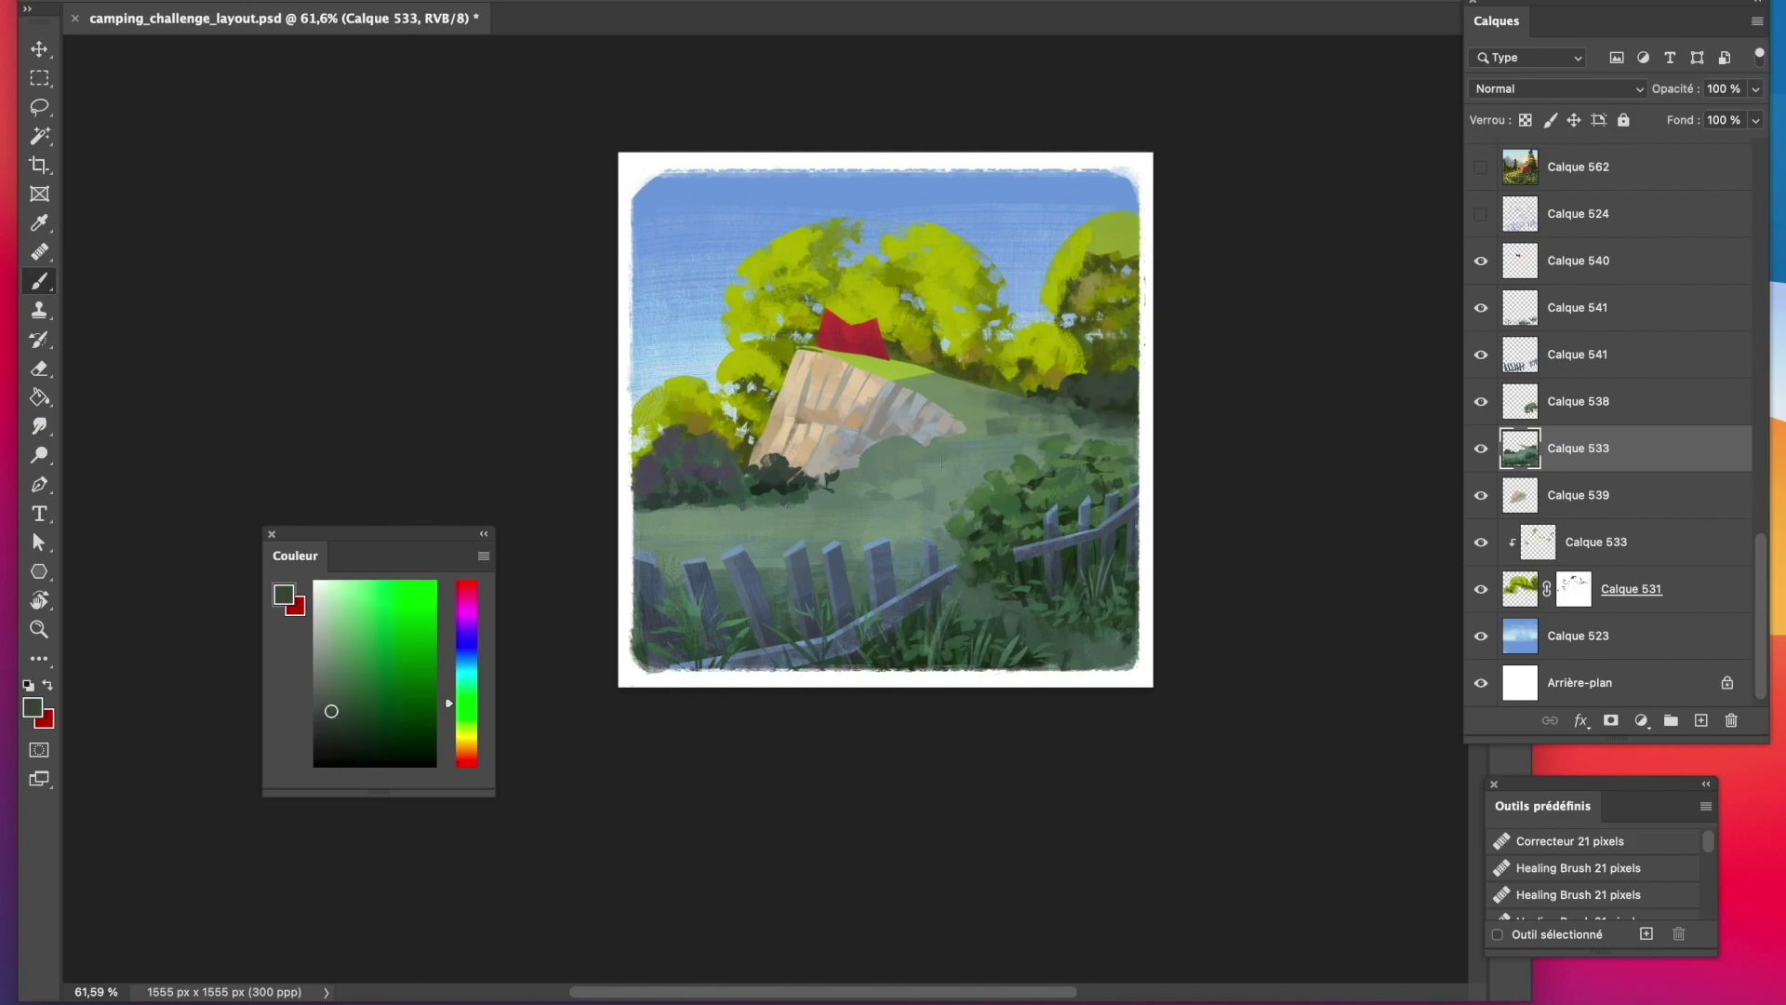
left_click(1122, 398, "alt")
Paint a row of green bushes in front of the cliff's base with dark and mid greens sampled from nearby foliage.
left_click(784, 477, "alt")
left_click_drag(833, 486, 845, 475)
mouse_move(843, 480)
left_mouse_down()
mouse_move(891, 449)
mouse_move(935, 470)
mouse_move(809, 479)
mouse_move(782, 512)
left_mouse_up()
left_click(1009, 501, "alt")
left_click(1010, 506, "alt")
Add a layer above Calque 539 and brush a muted blue-violet behind the left end of the fence.
left_click(1623, 499)
left_click(1701, 720)
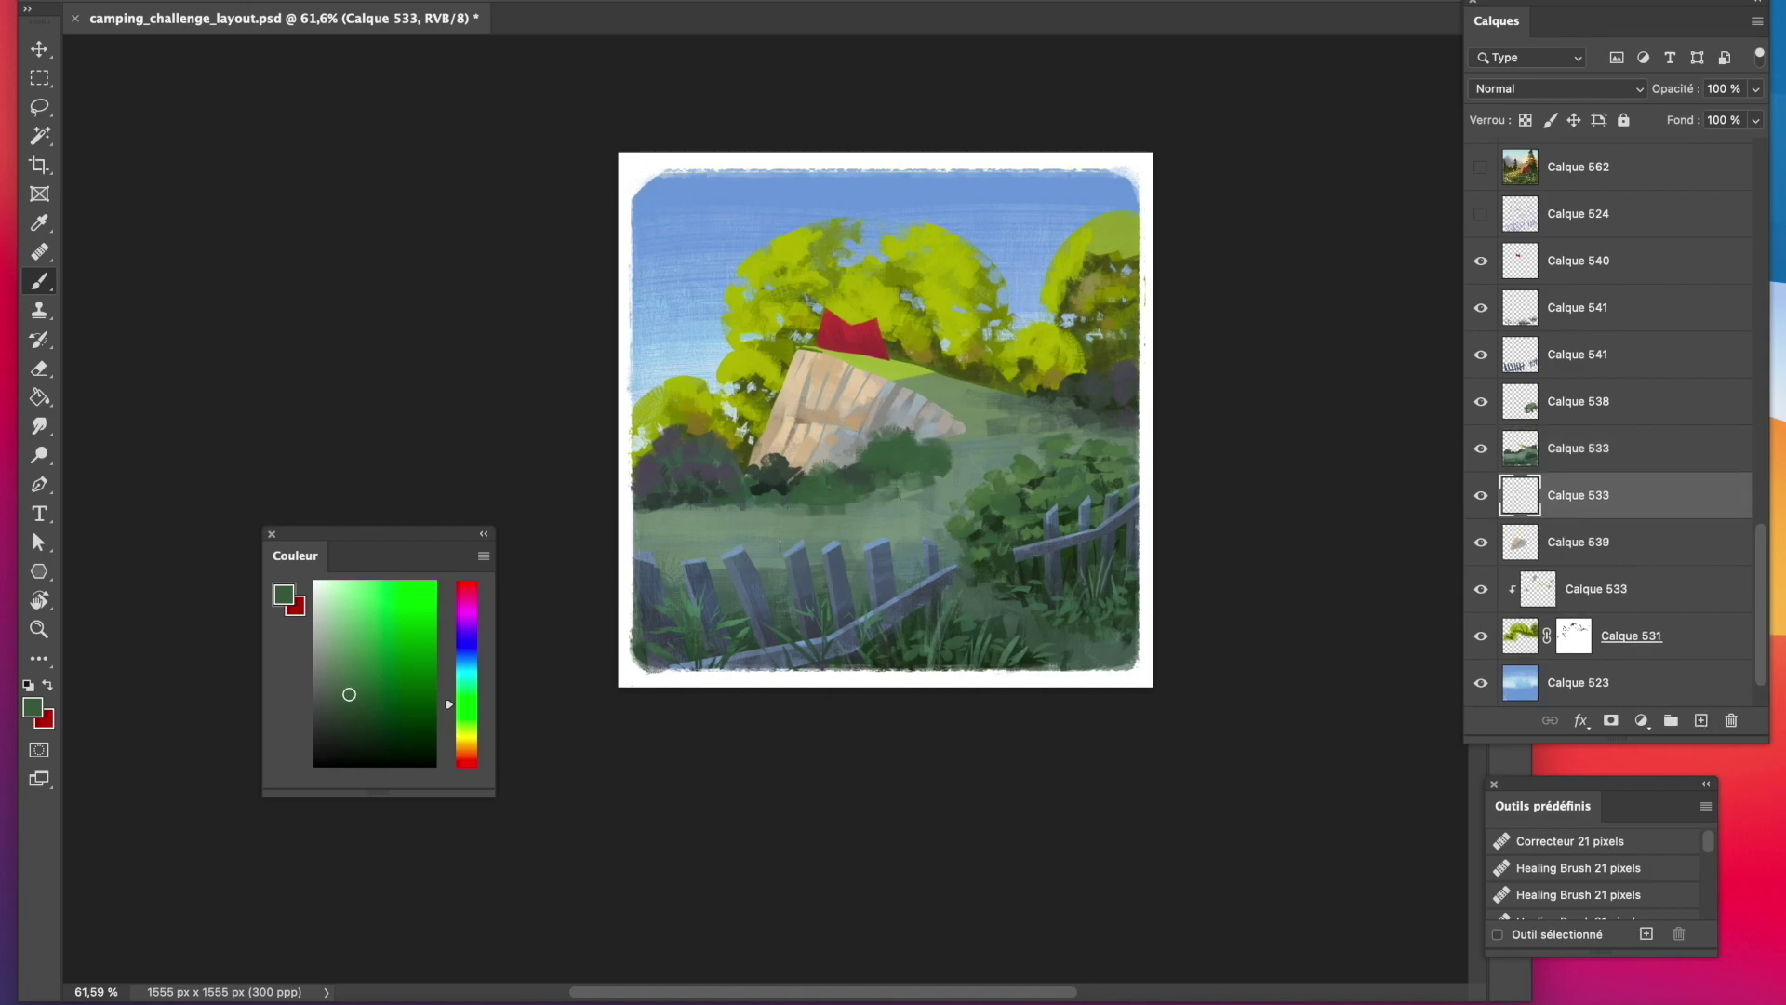
left_click(331, 658)
left_click(467, 634)
left_click(358, 646)
left_click_drag(651, 538, 688, 536)
Add a layer above the merged ground layer and sample a meadow grey-green and the light sky blue.
left_click(1624, 448)
left_click(1701, 720)
left_click(780, 536, "alt")
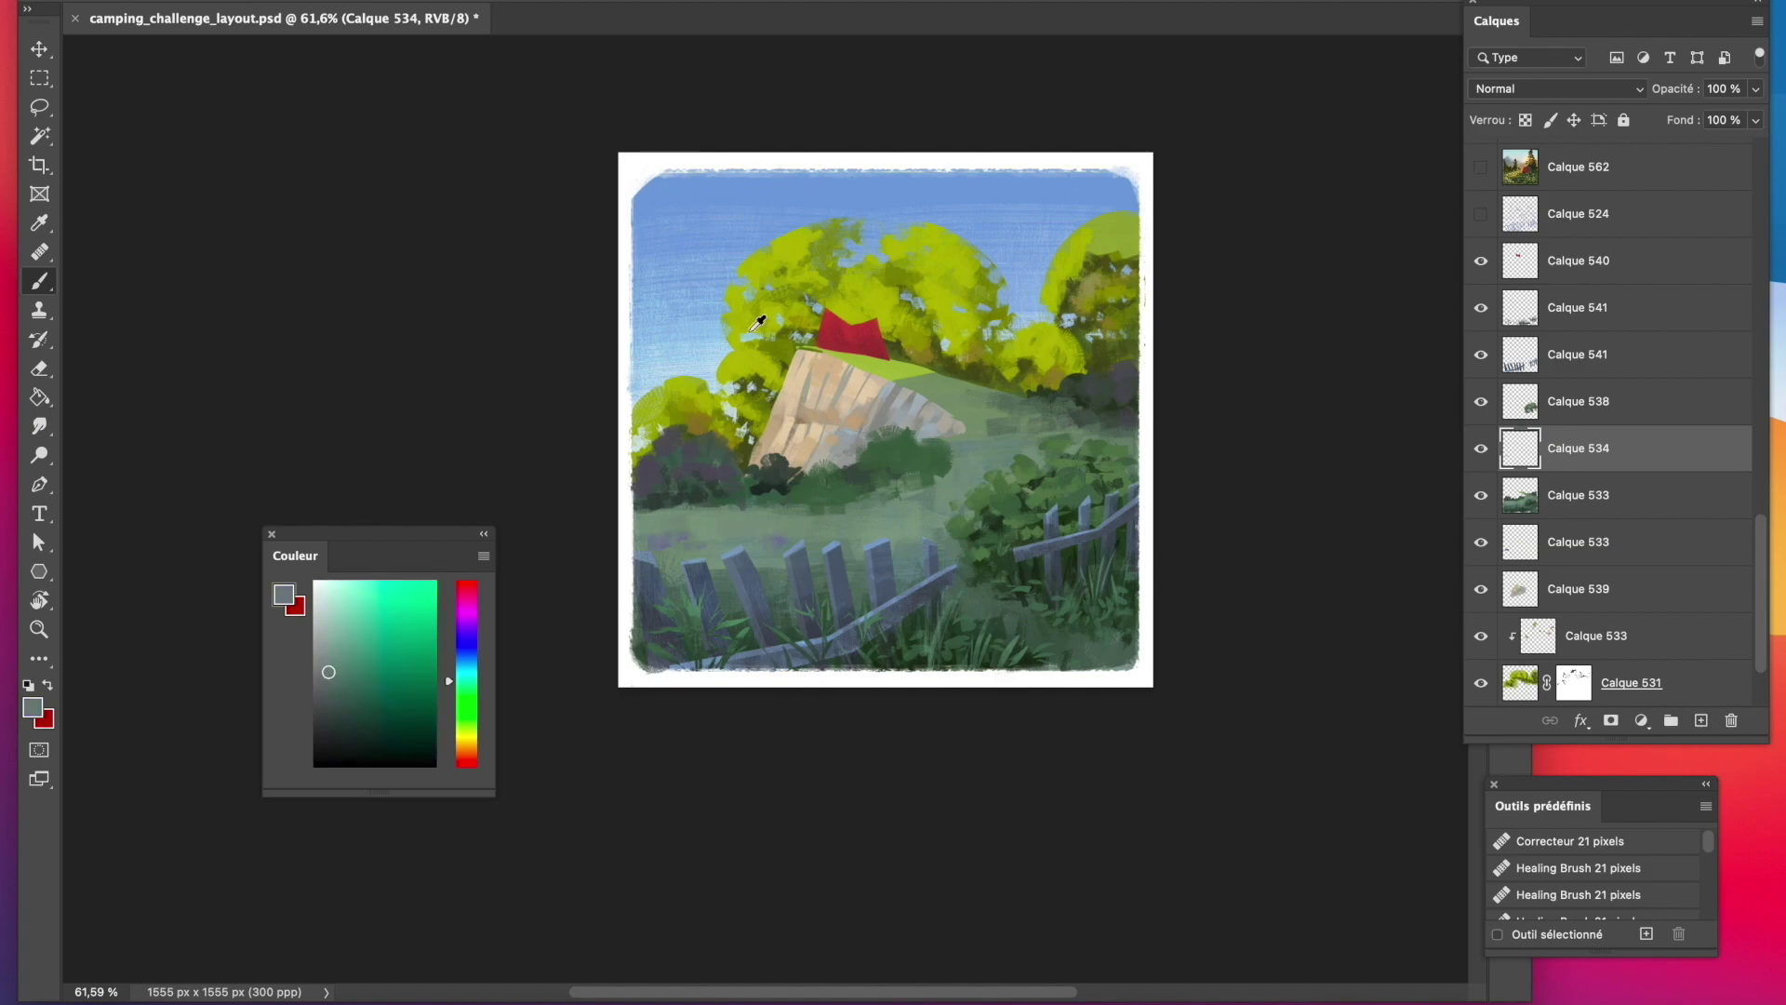
left_click(750, 329, "alt")
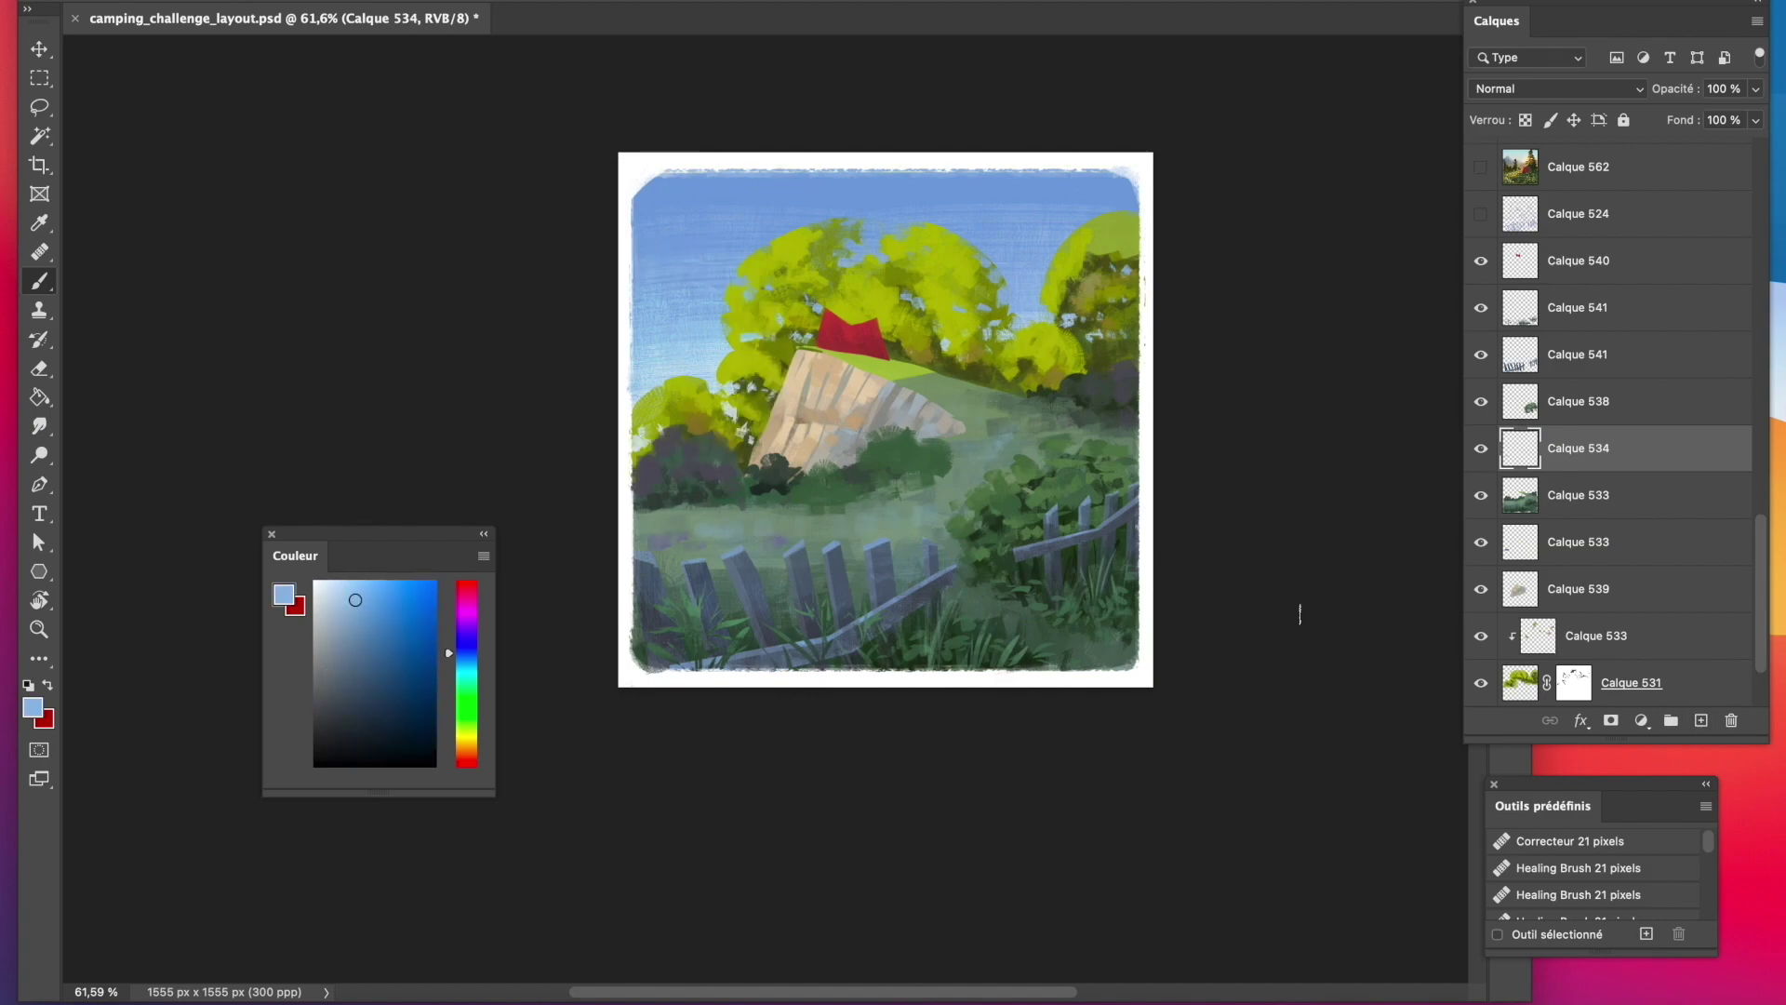
Add another layer on top and sample a mid green from the right bush's leaves.
left_click(1702, 720)
key("alt")
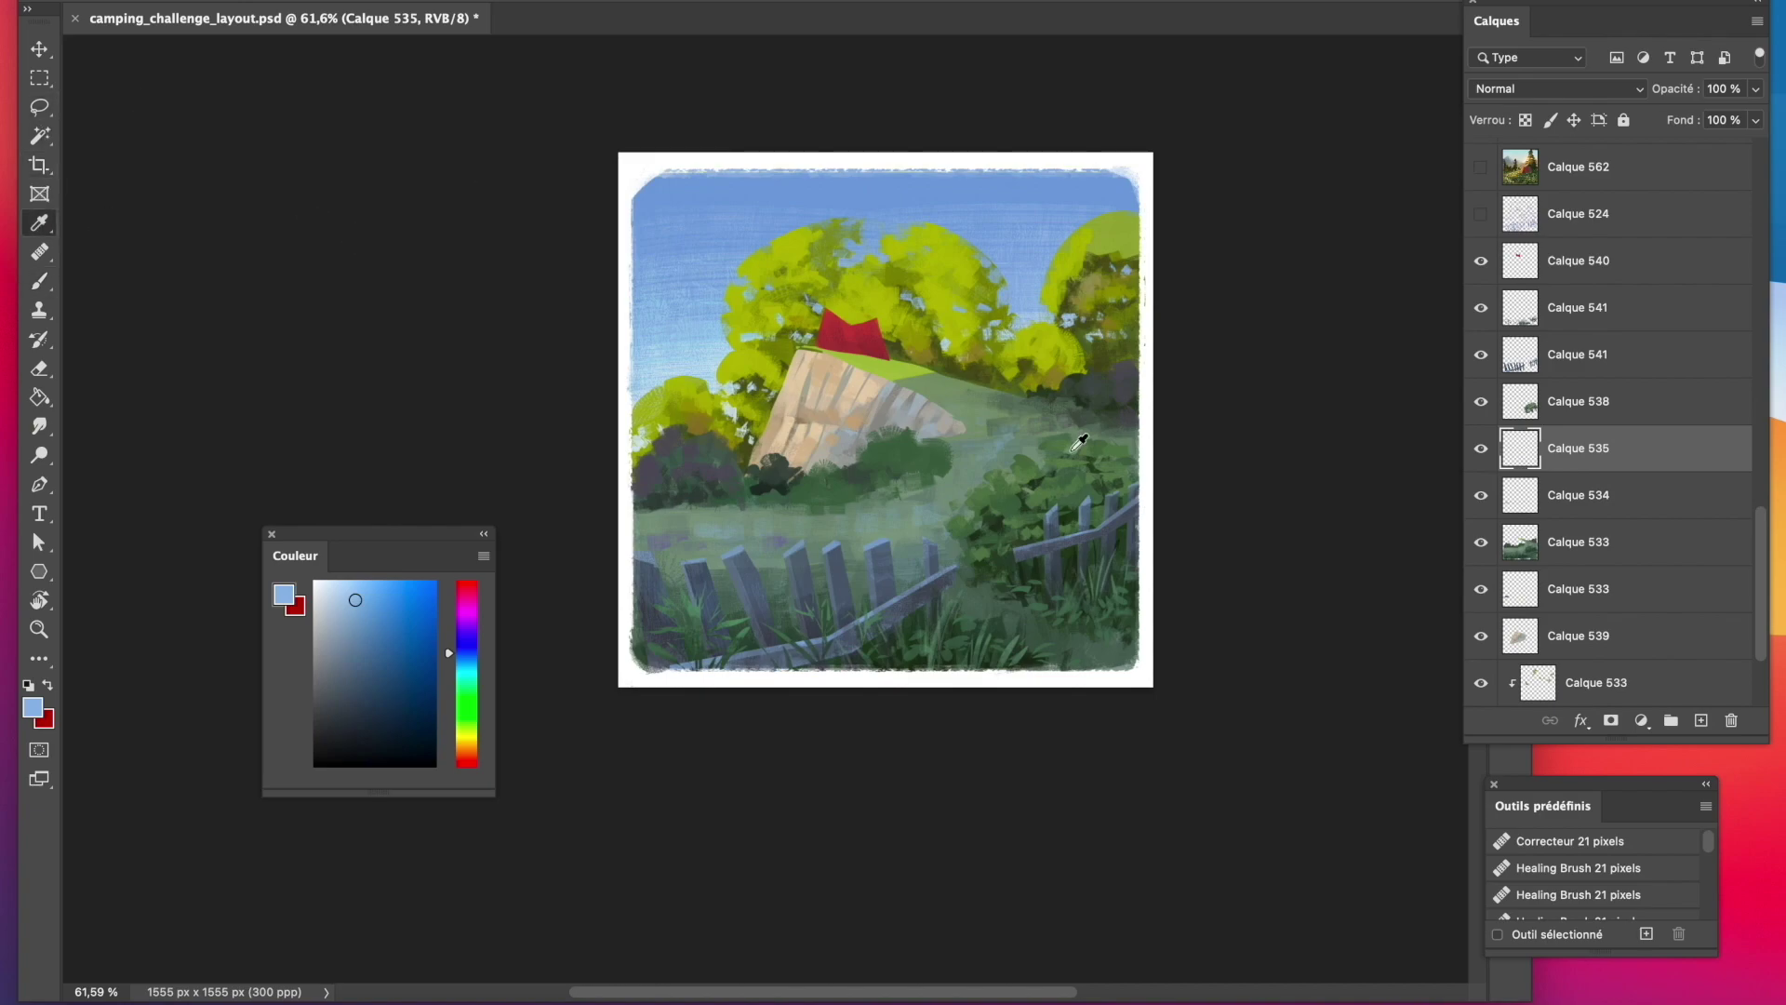
left_click(1037, 483)
left_click(39, 107)
left_click(39, 223)
left_click(1059, 462)
left_click(39, 107)
Lasso a cluster of leaf shapes along the left fence and paint them with the sampled greens.
mouse_move(632, 538)
left_mouse_down()
mouse_move(658, 555)
mouse_move(636, 570)
left_mouse_up()
mouse_move(661, 555)
left_mouse_down()
mouse_move(689, 552)
mouse_move(671, 573)
left_mouse_up()
mouse_move(674, 575)
left_mouse_down()
mouse_move(706, 564)
mouse_move(666, 589)
left_mouse_up()
left_click_drag(713, 560, 711, 592)
left_click_drag(746, 575, 776, 567)
left_click_drag(737, 587, 760, 606)
mouse_move(765, 590)
left_mouse_down()
mouse_move(788, 603)
mouse_move(822, 581)
left_mouse_up()
left_click_drag(802, 597, 846, 624)
left_click_drag(690, 629, 739, 640)
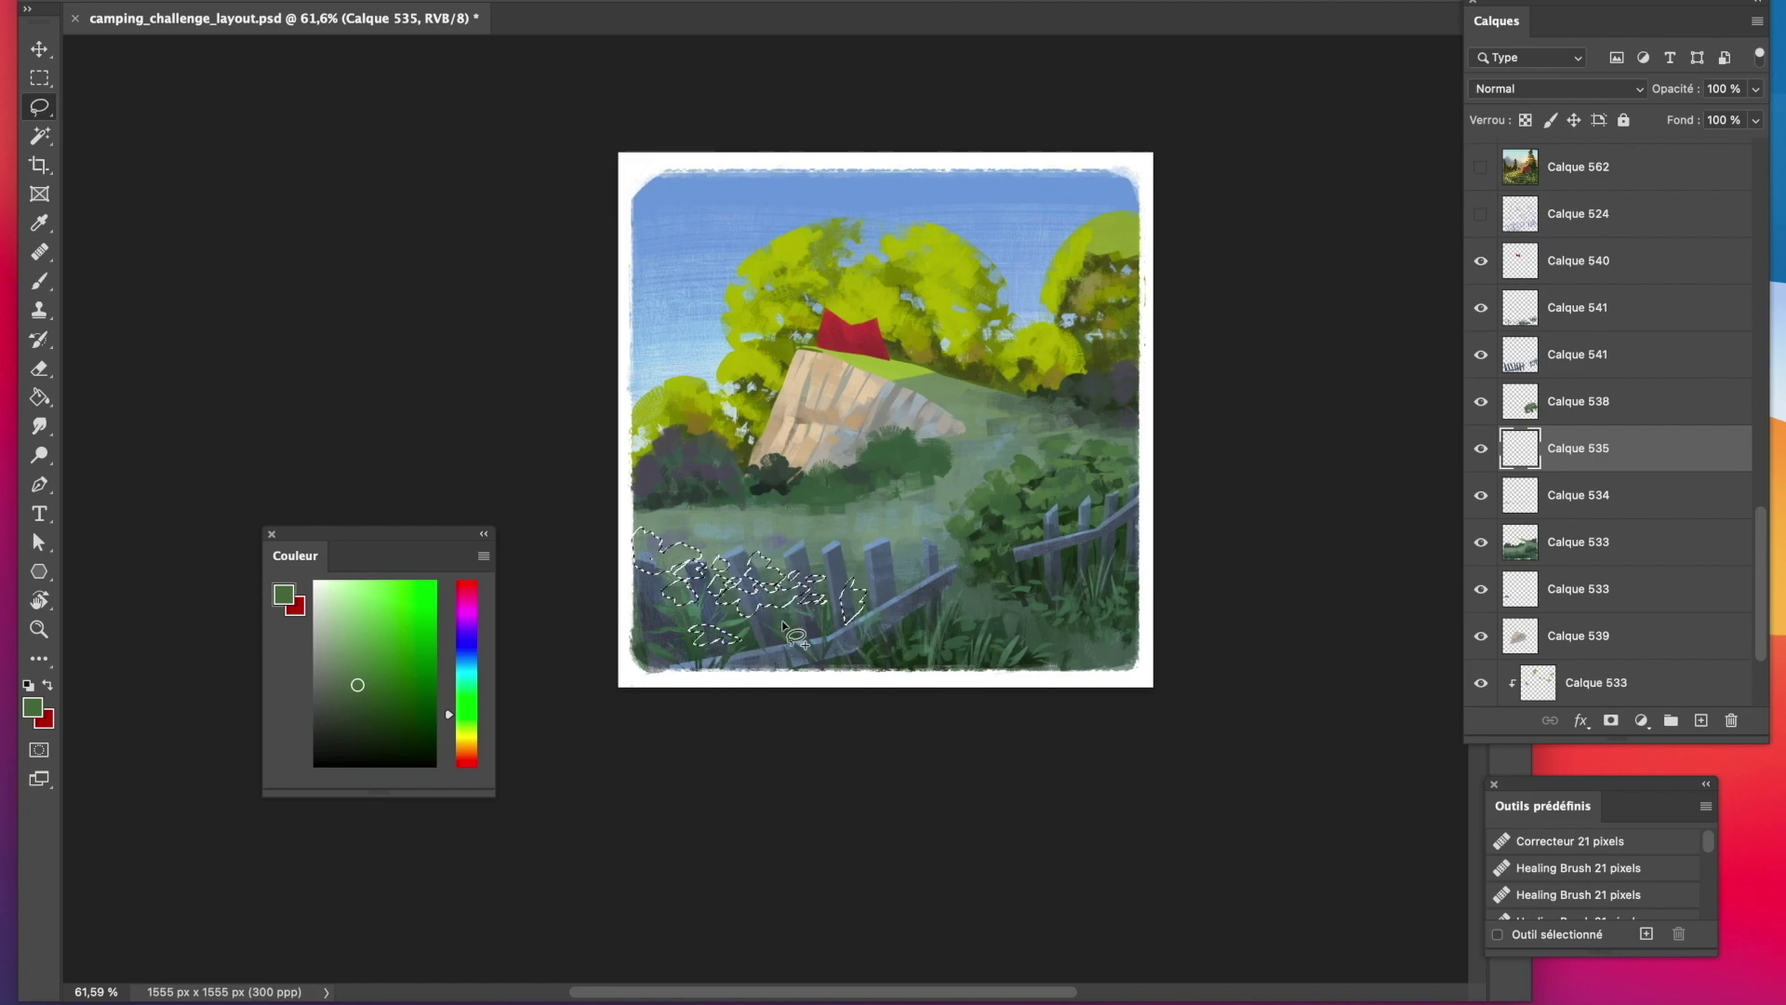
key("b")
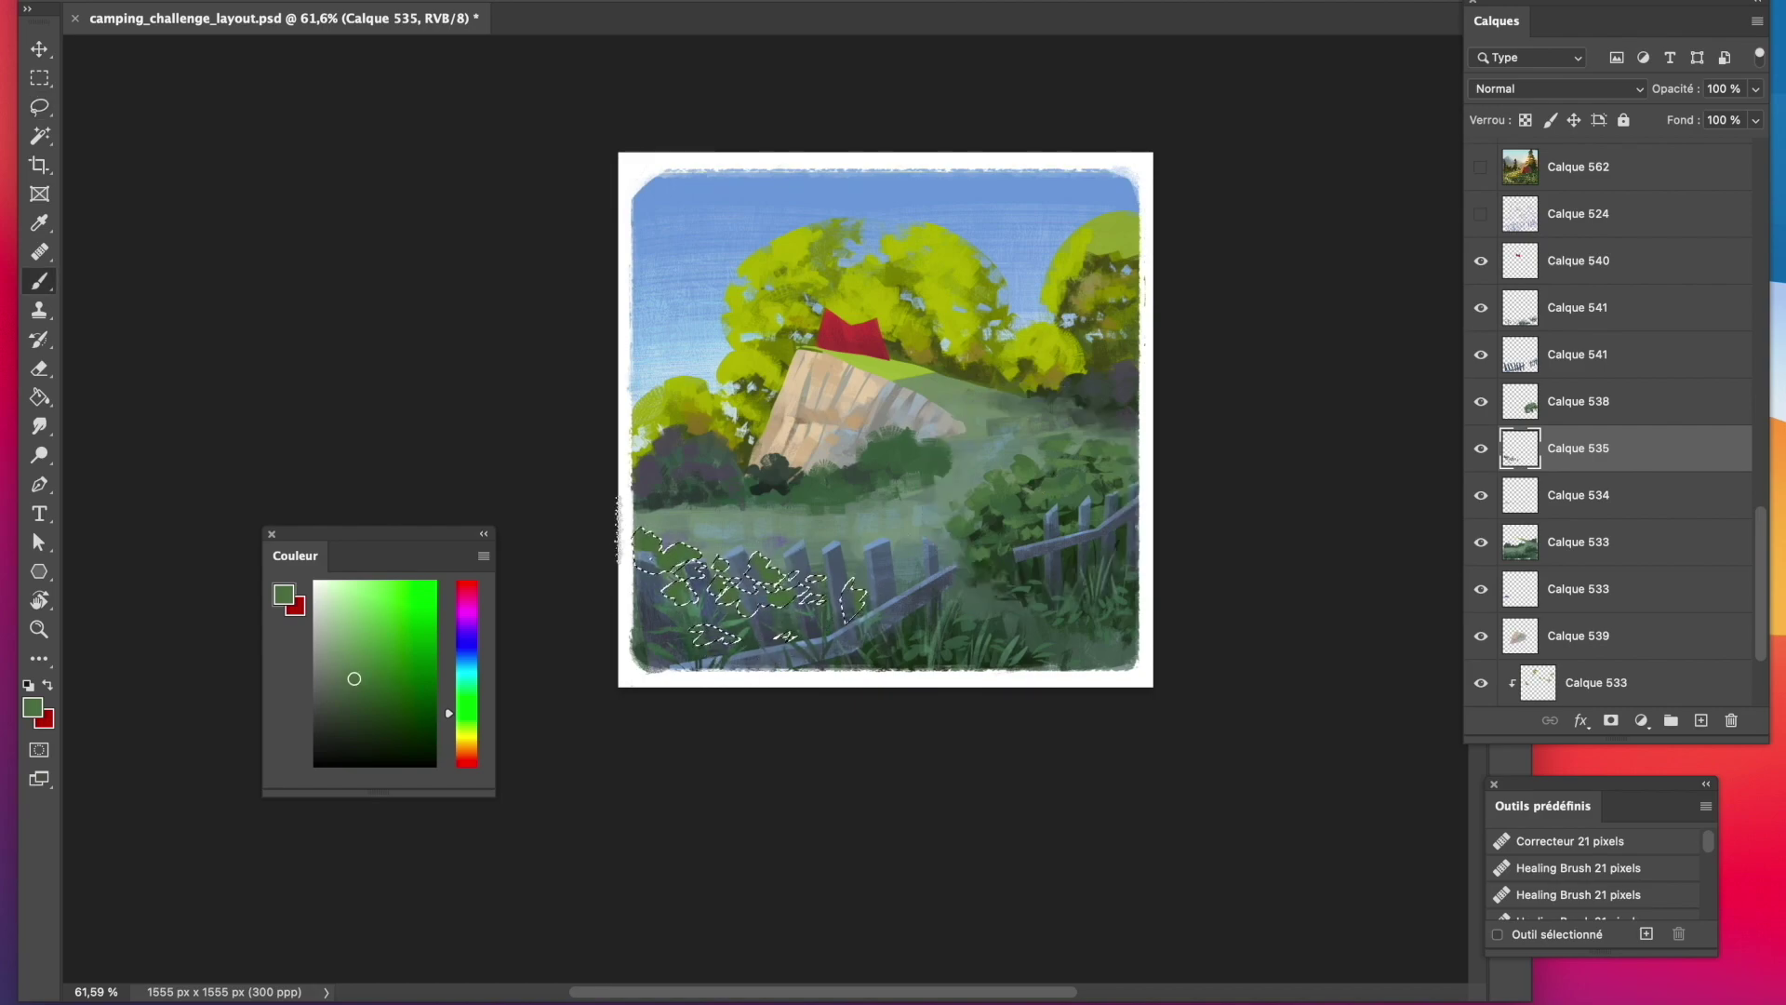
left_click(642, 567, "alt")
Invert the leaf selection, paint dark green around the leaves on a new layer beneath them and deselect.
key("super+shift+i")
left_click(1684, 497)
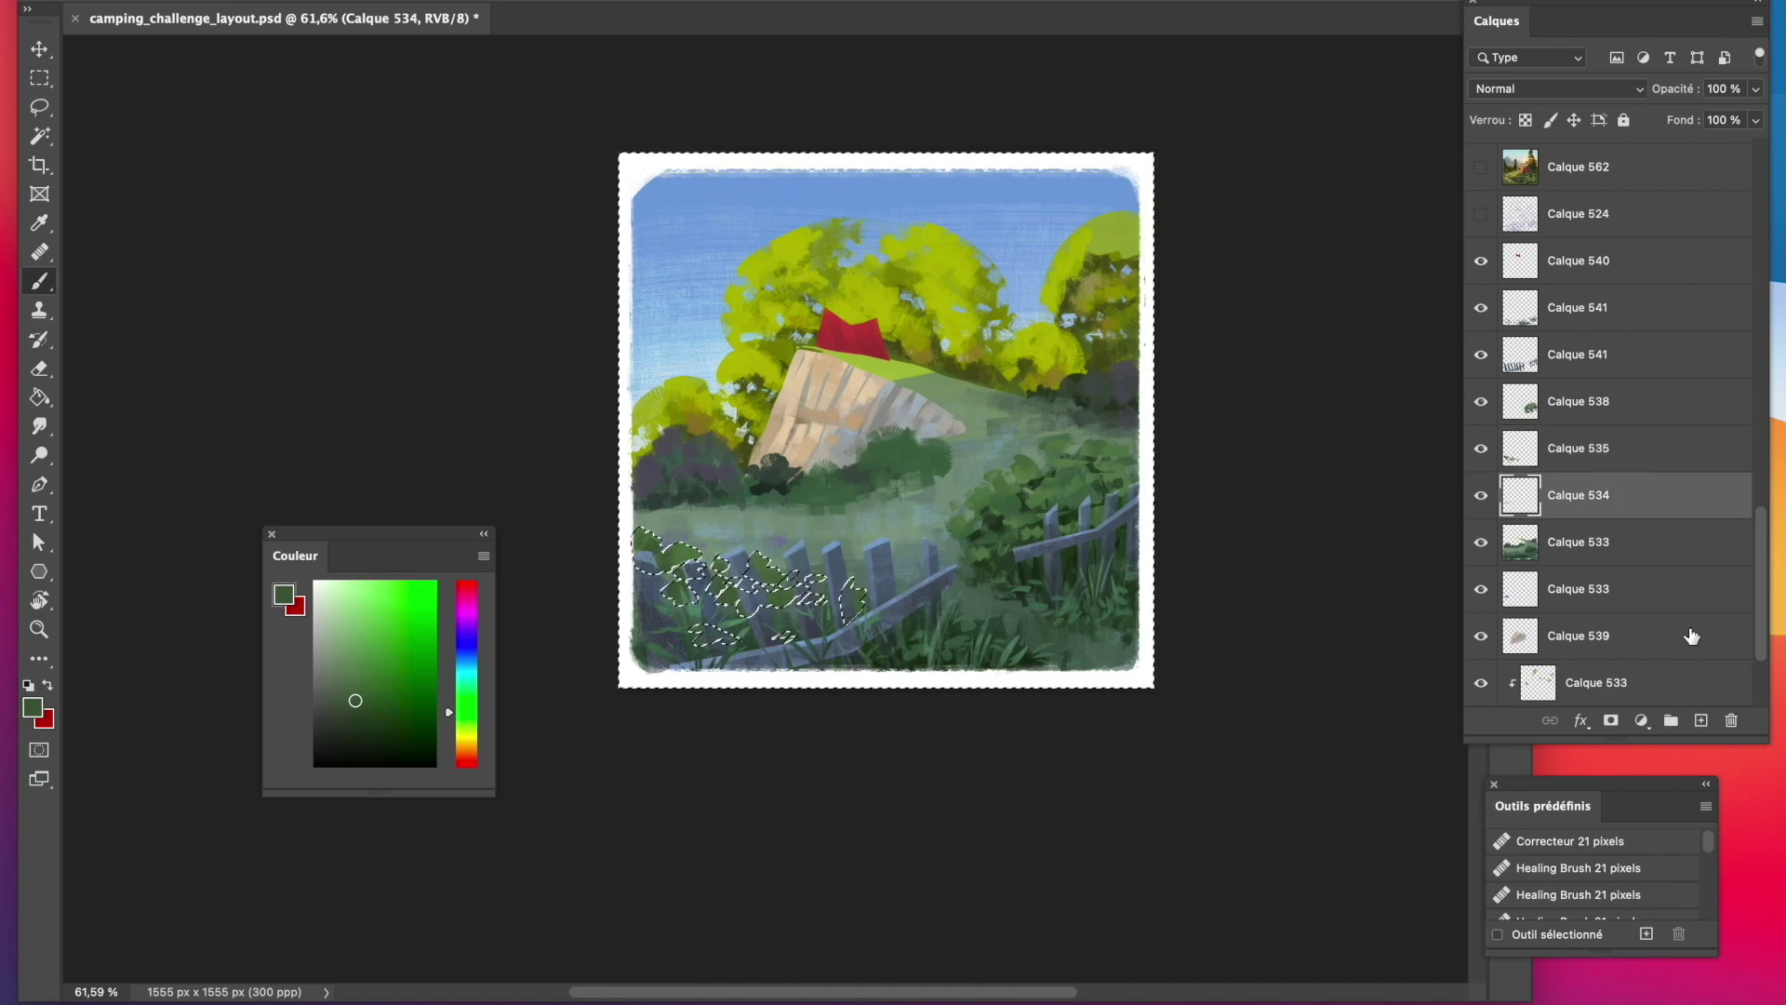
left_click(1702, 720)
left_click(987, 558, "alt")
mouse_move(652, 577)
left_mouse_down()
mouse_move(745, 628)
mouse_move(823, 611)
left_mouse_up()
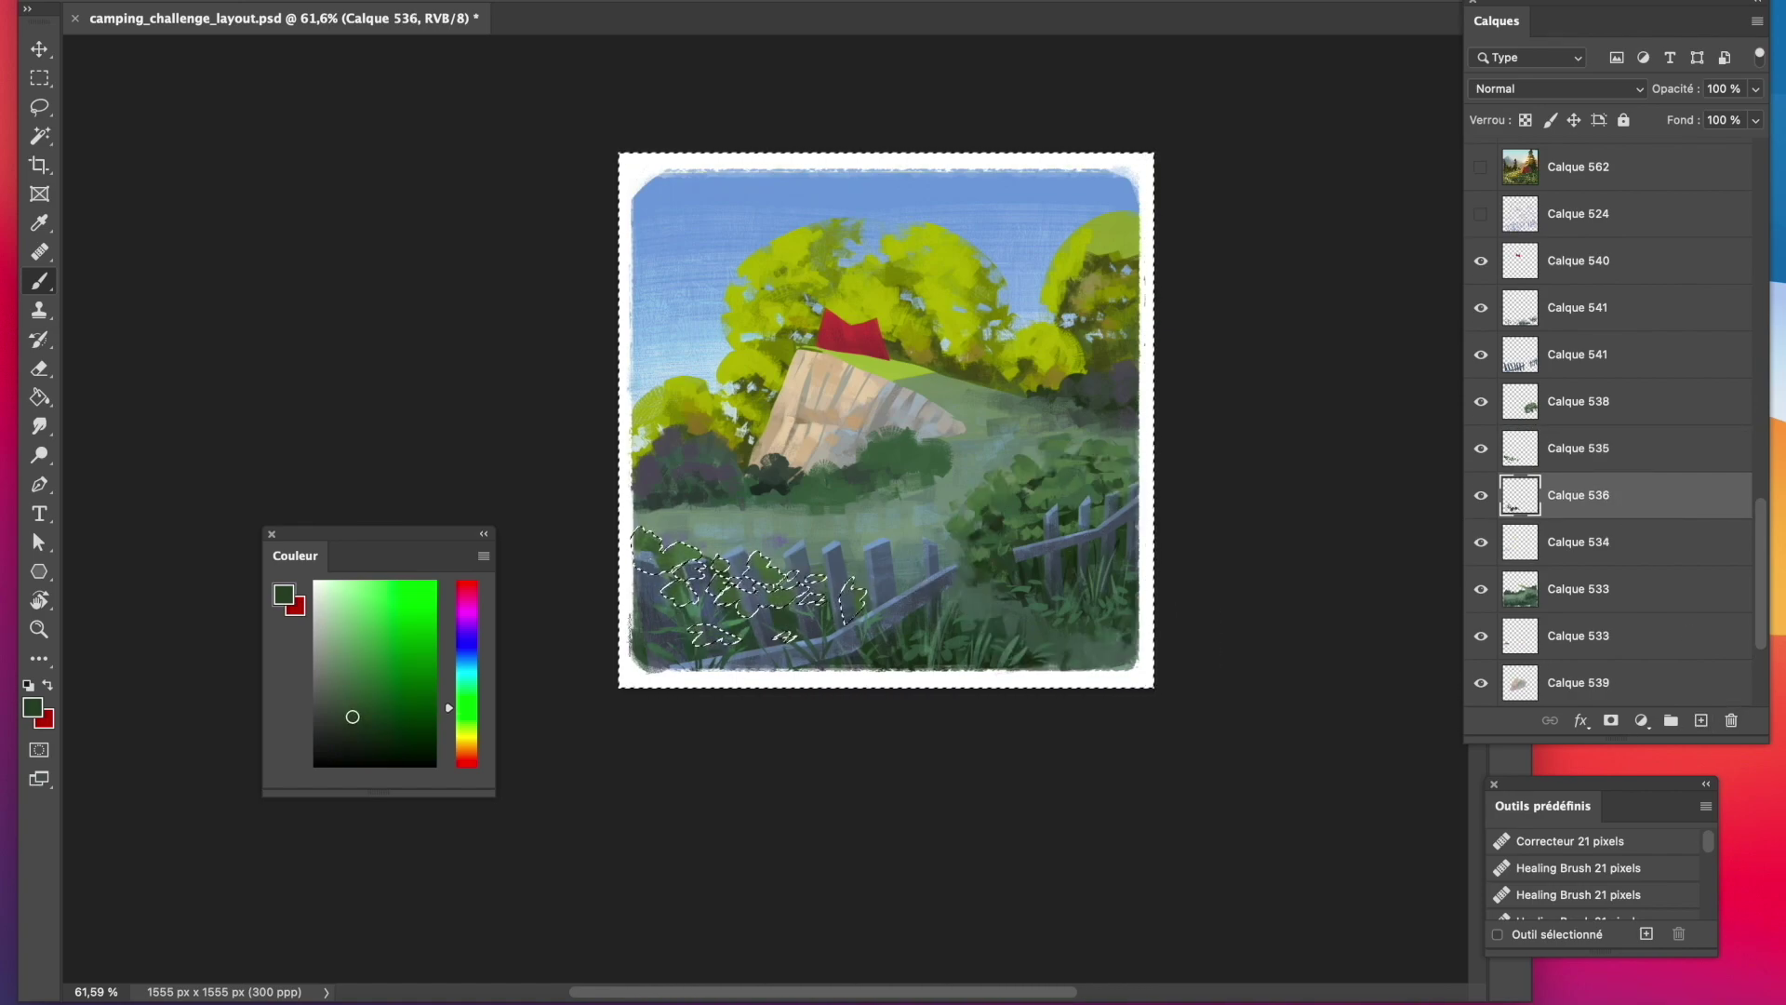
left_click(985, 523, "alt")
key("ctrl+d")
key("m")
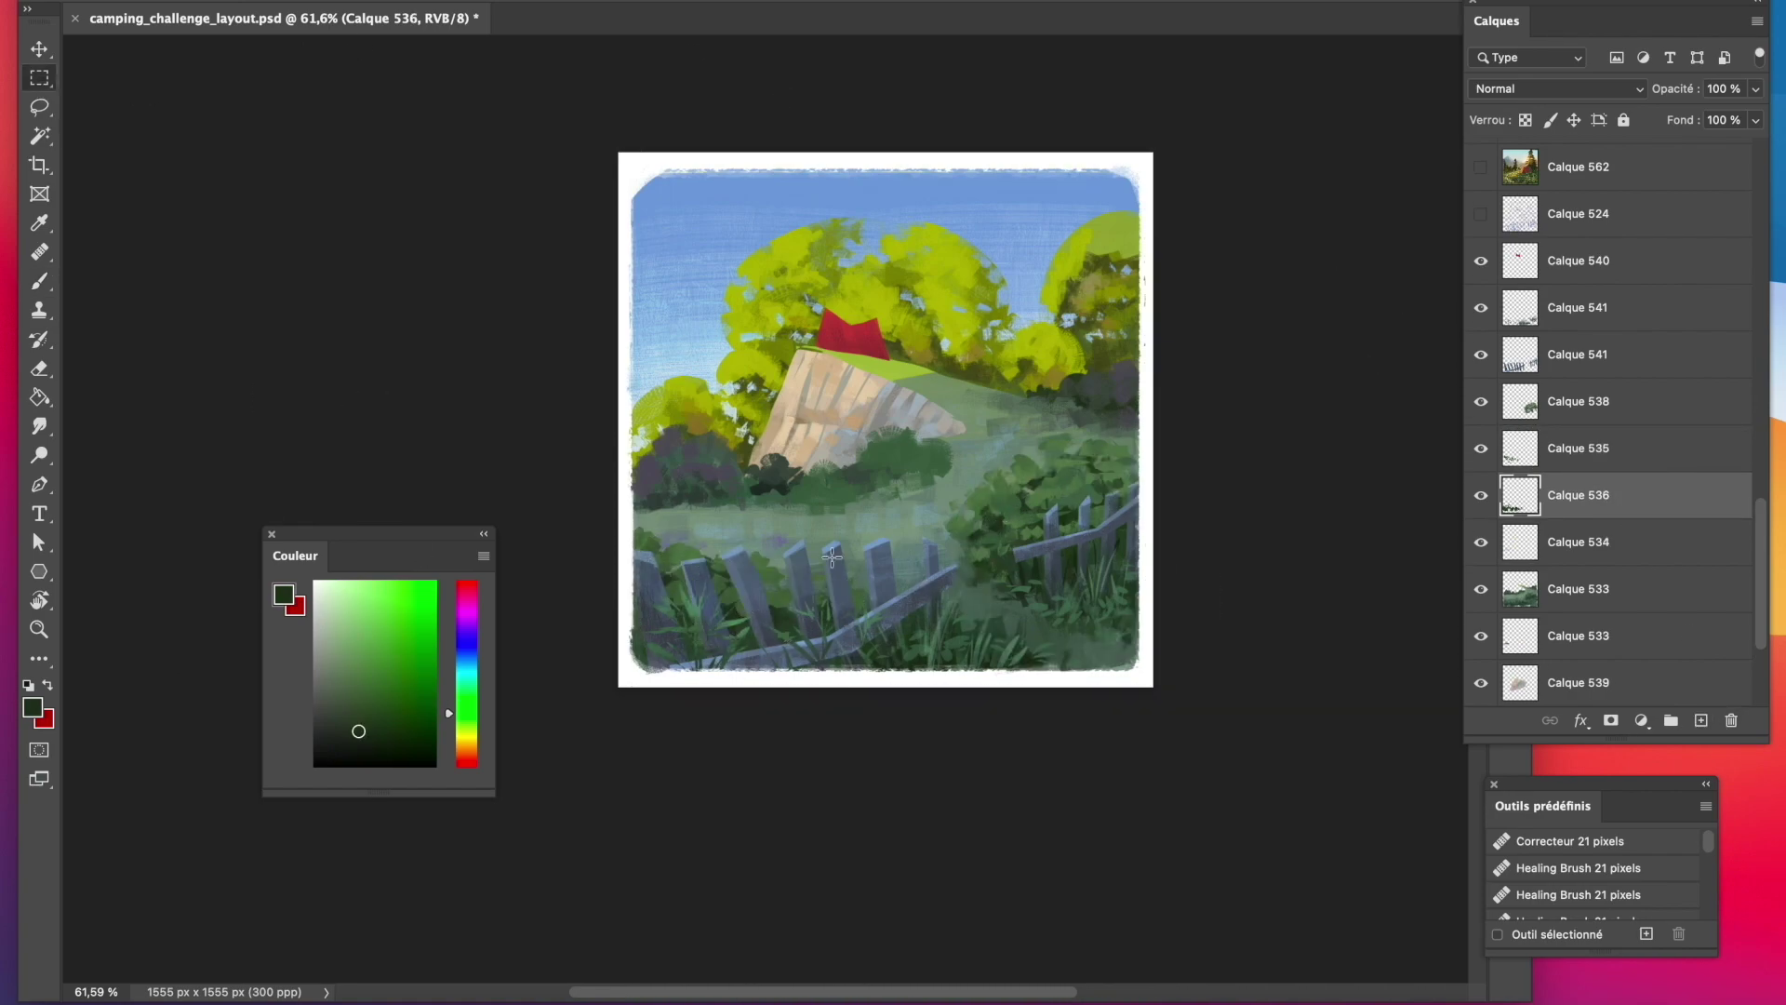
Add a layer beneath the dark foliage layer and mix a yellowish green from a sampled grass green.
left_click(1701, 720, "ctrl")
key("i")
left_click(748, 614)
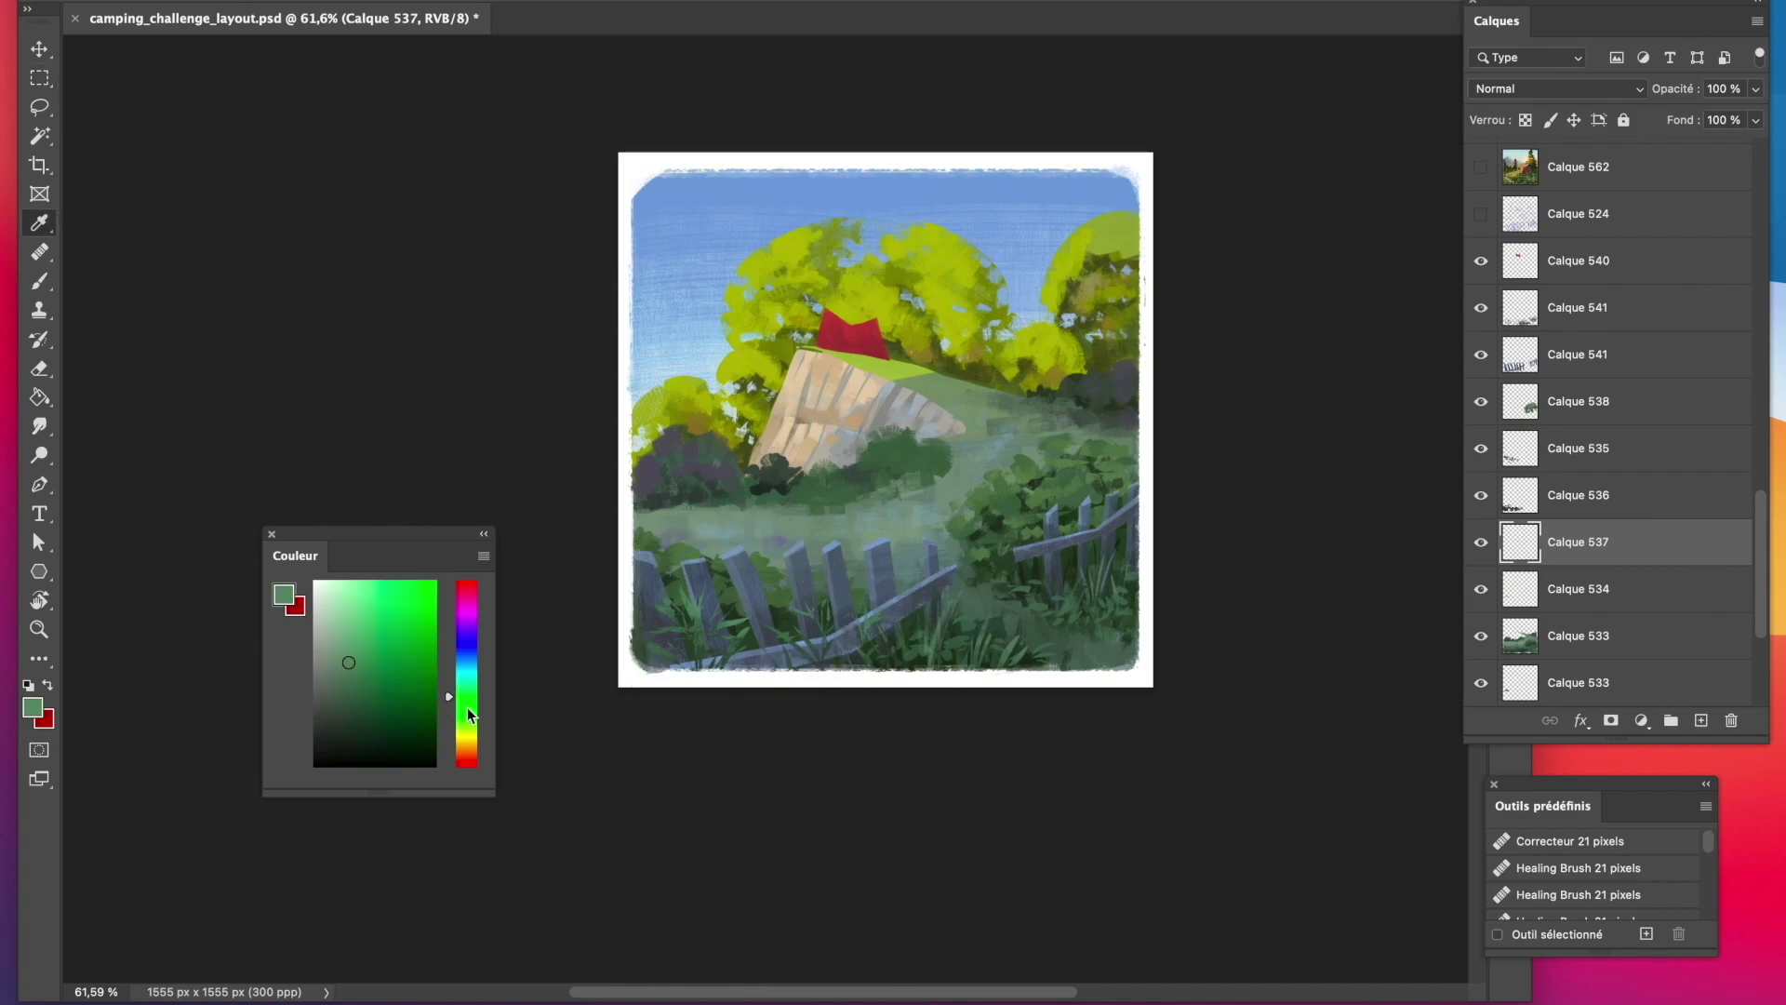
left_click(467, 722)
left_click(359, 680)
Lasso thin grass blades rising behind the left fence, paint them yellowish green and deselect.
key("l")
left_click_drag(768, 625, 791, 527)
mouse_move(741, 586)
left_mouse_down()
mouse_move(752, 522)
mouse_move(711, 534)
mouse_move(776, 544)
mouse_move(755, 549)
mouse_move(772, 497)
mouse_move(742, 559)
mouse_move(699, 573)
mouse_move(712, 535)
mouse_move(791, 549)
mouse_move(708, 549)
mouse_move(742, 551)
mouse_move(727, 636)
left_mouse_up()
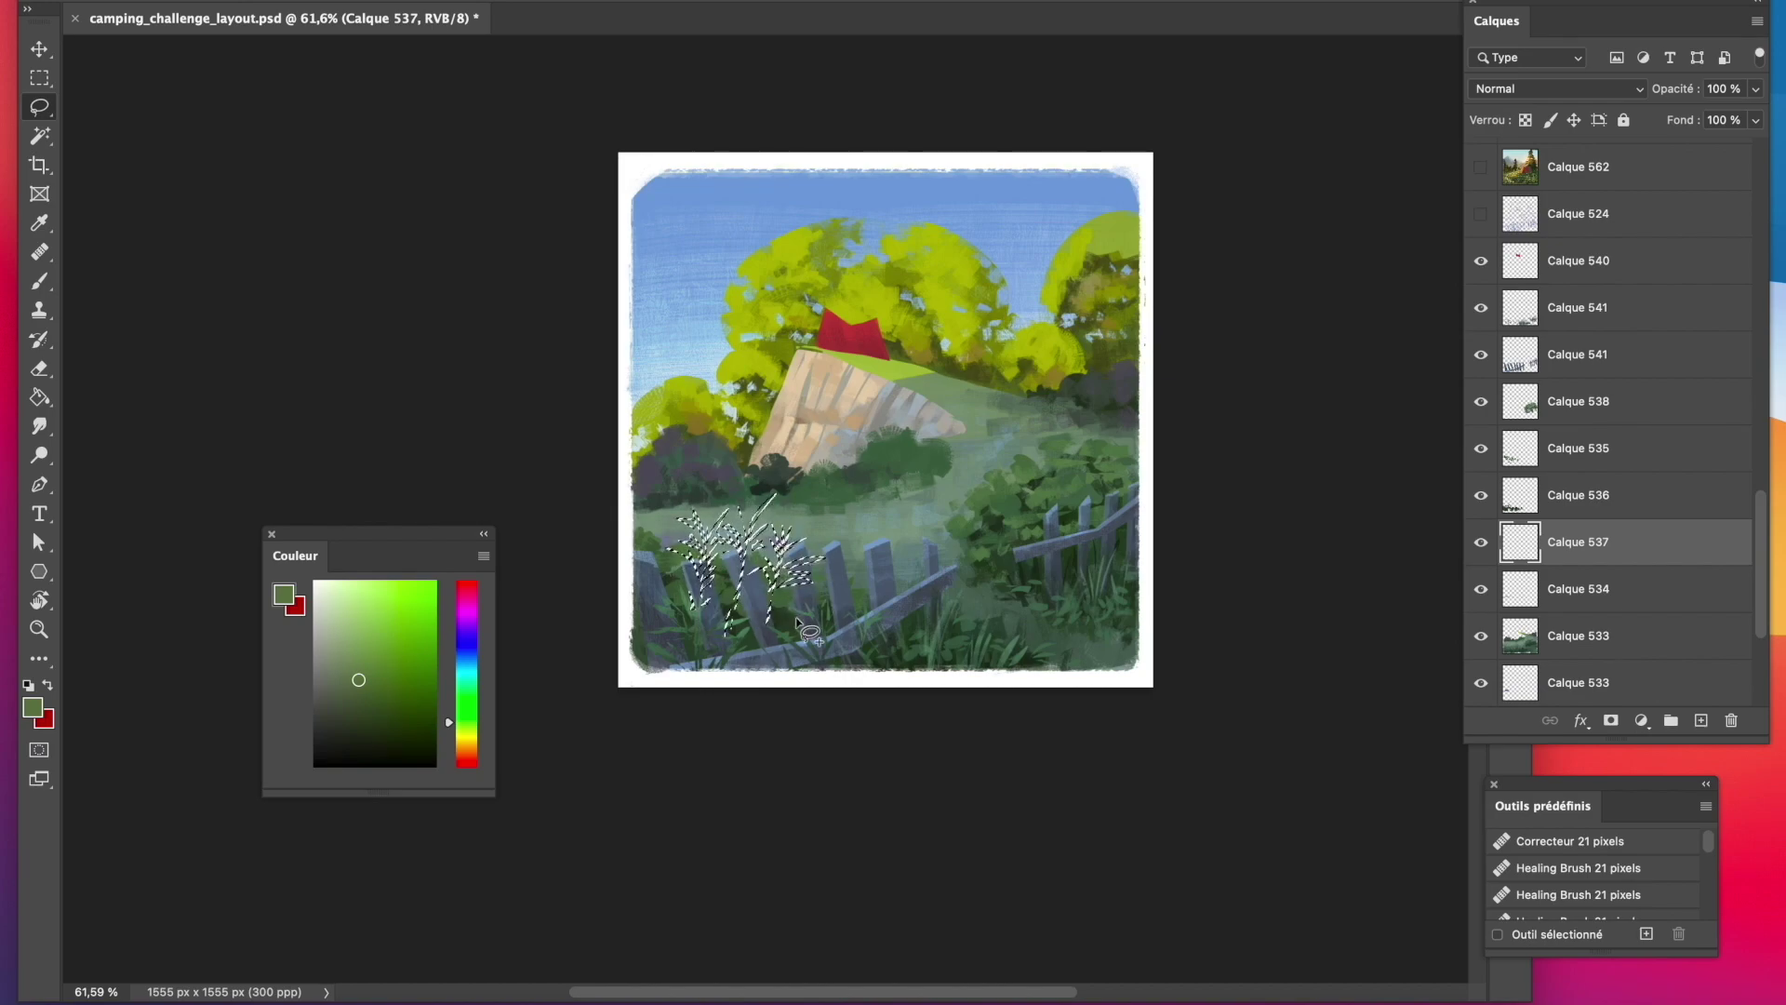
left_click_drag(833, 584, 775, 650)
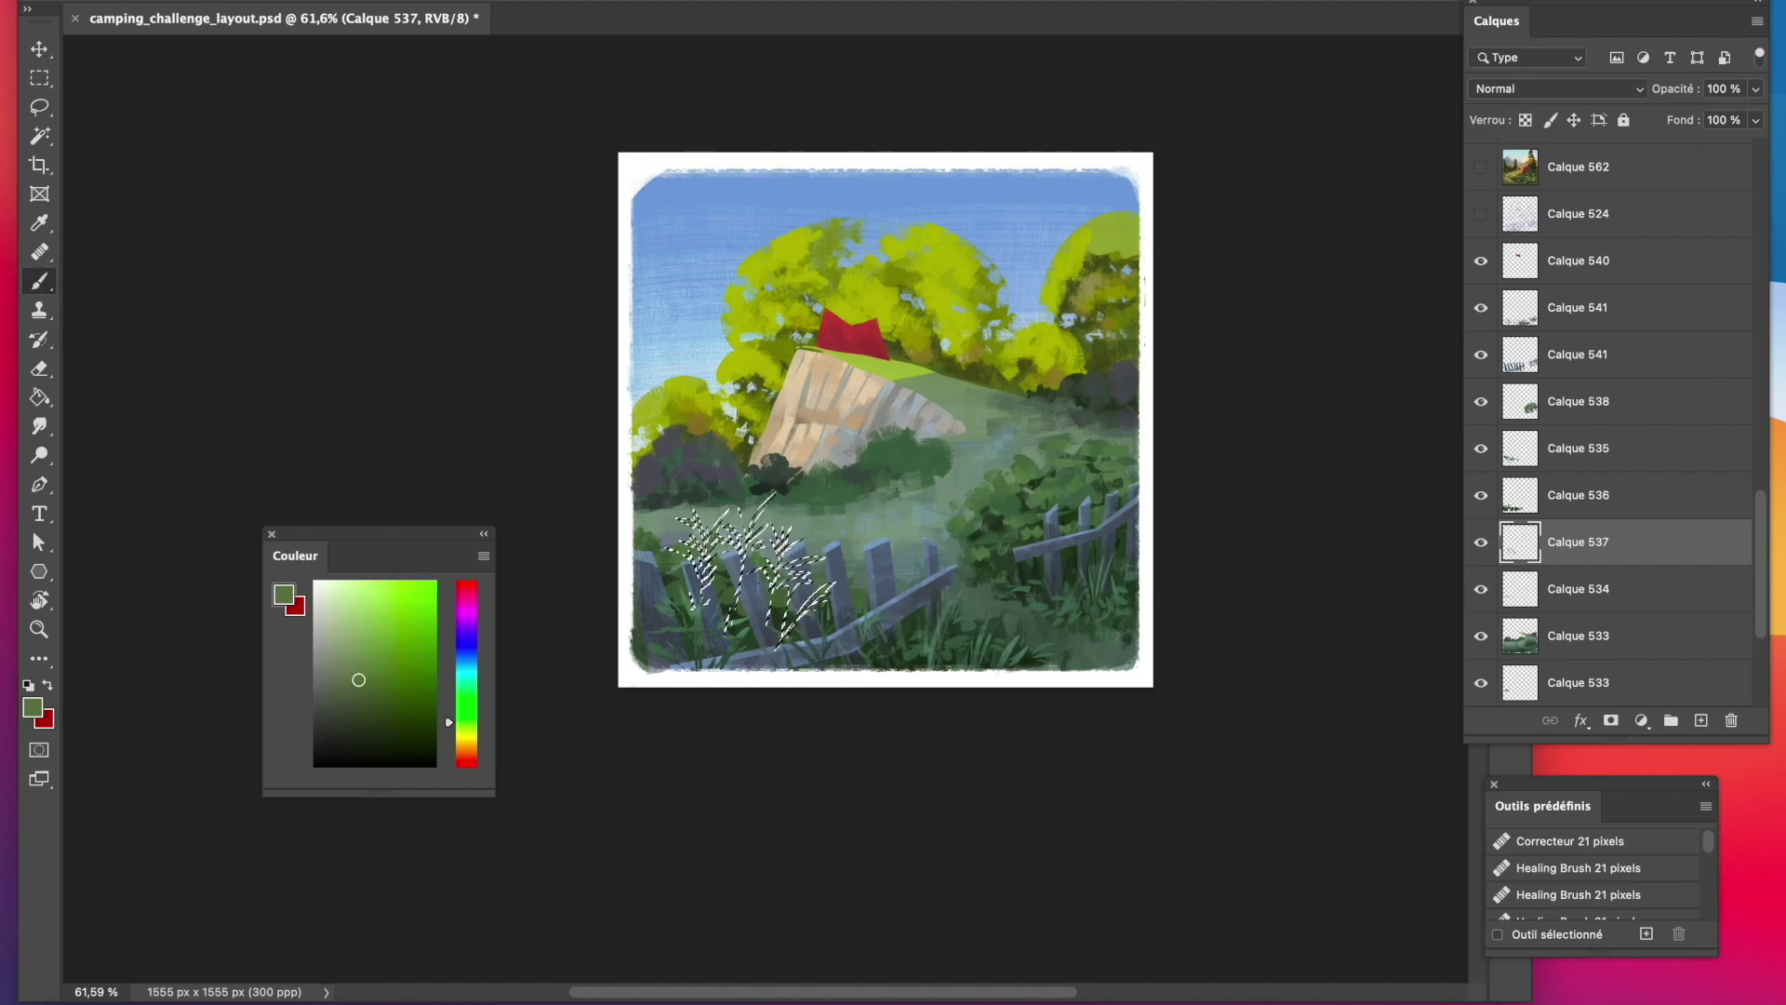
left_click(39, 77)
key("ctrl+d")
Add a layer clipped to the grass blades and brush a lighter, greyer yellow-green over their tips.
left_click(1700, 721)
right_click(1627, 545)
left_click(1372, 410)
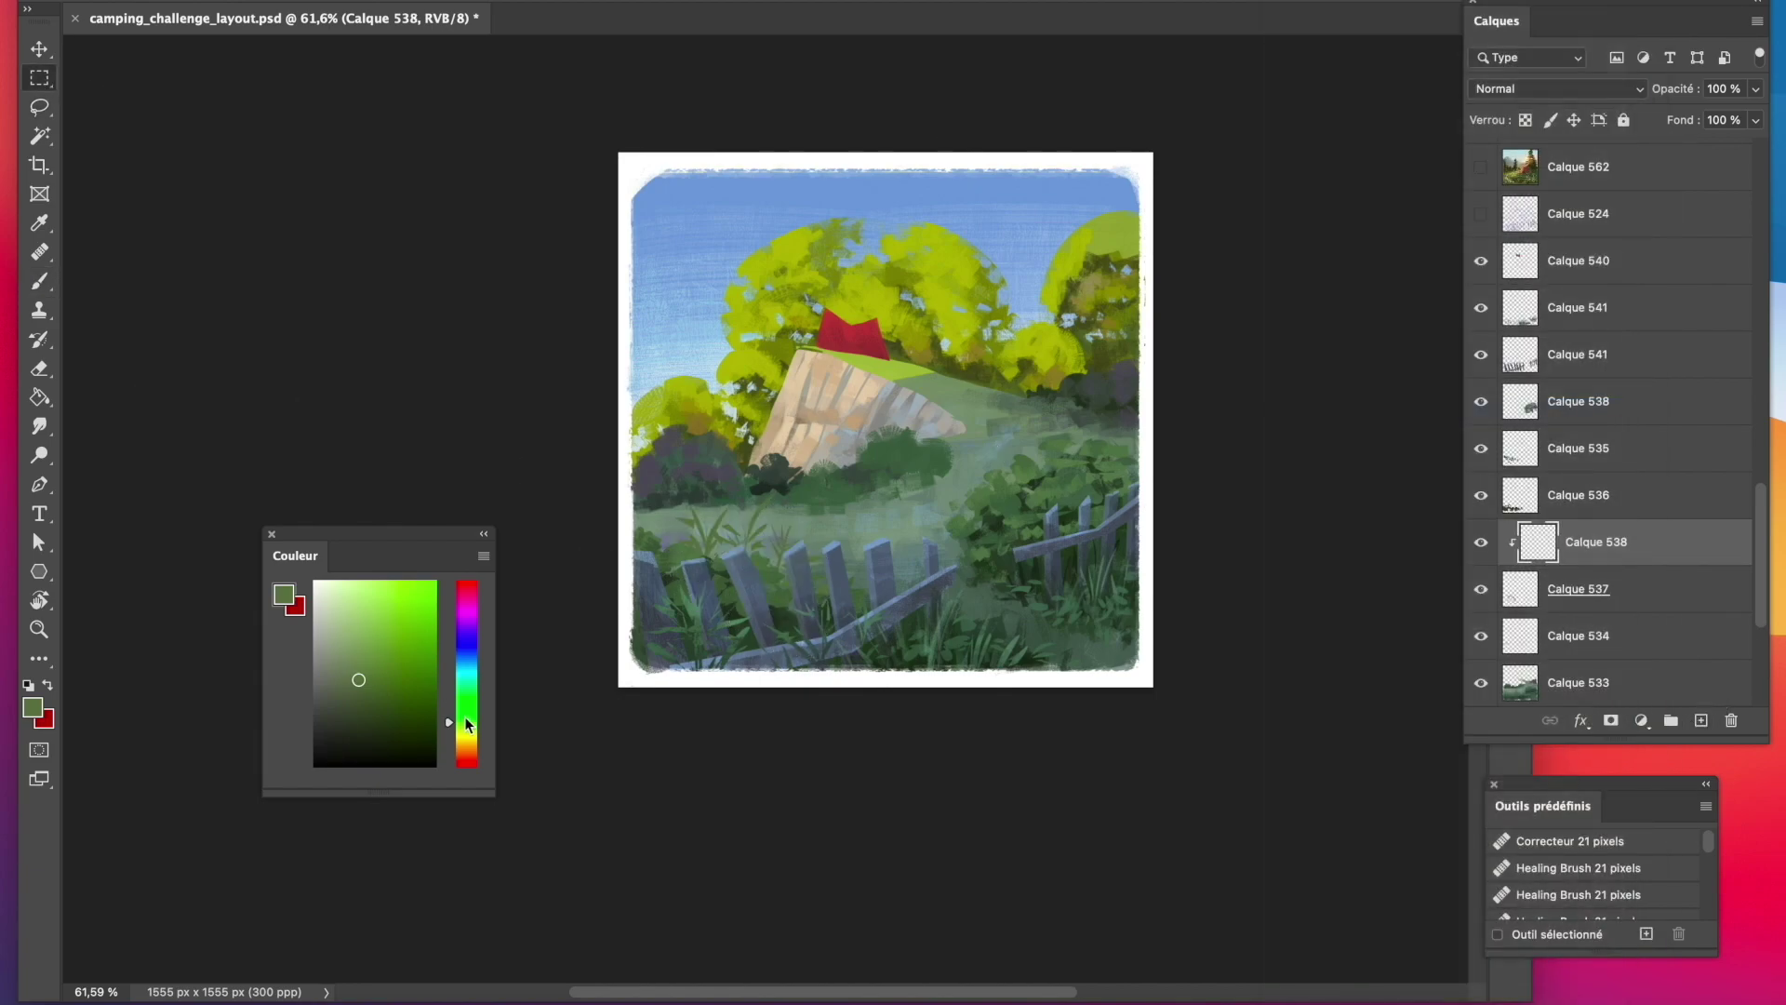
left_click(466, 725)
left_click(345, 668)
left_click(39, 281)
left_click_drag(689, 518, 764, 514)
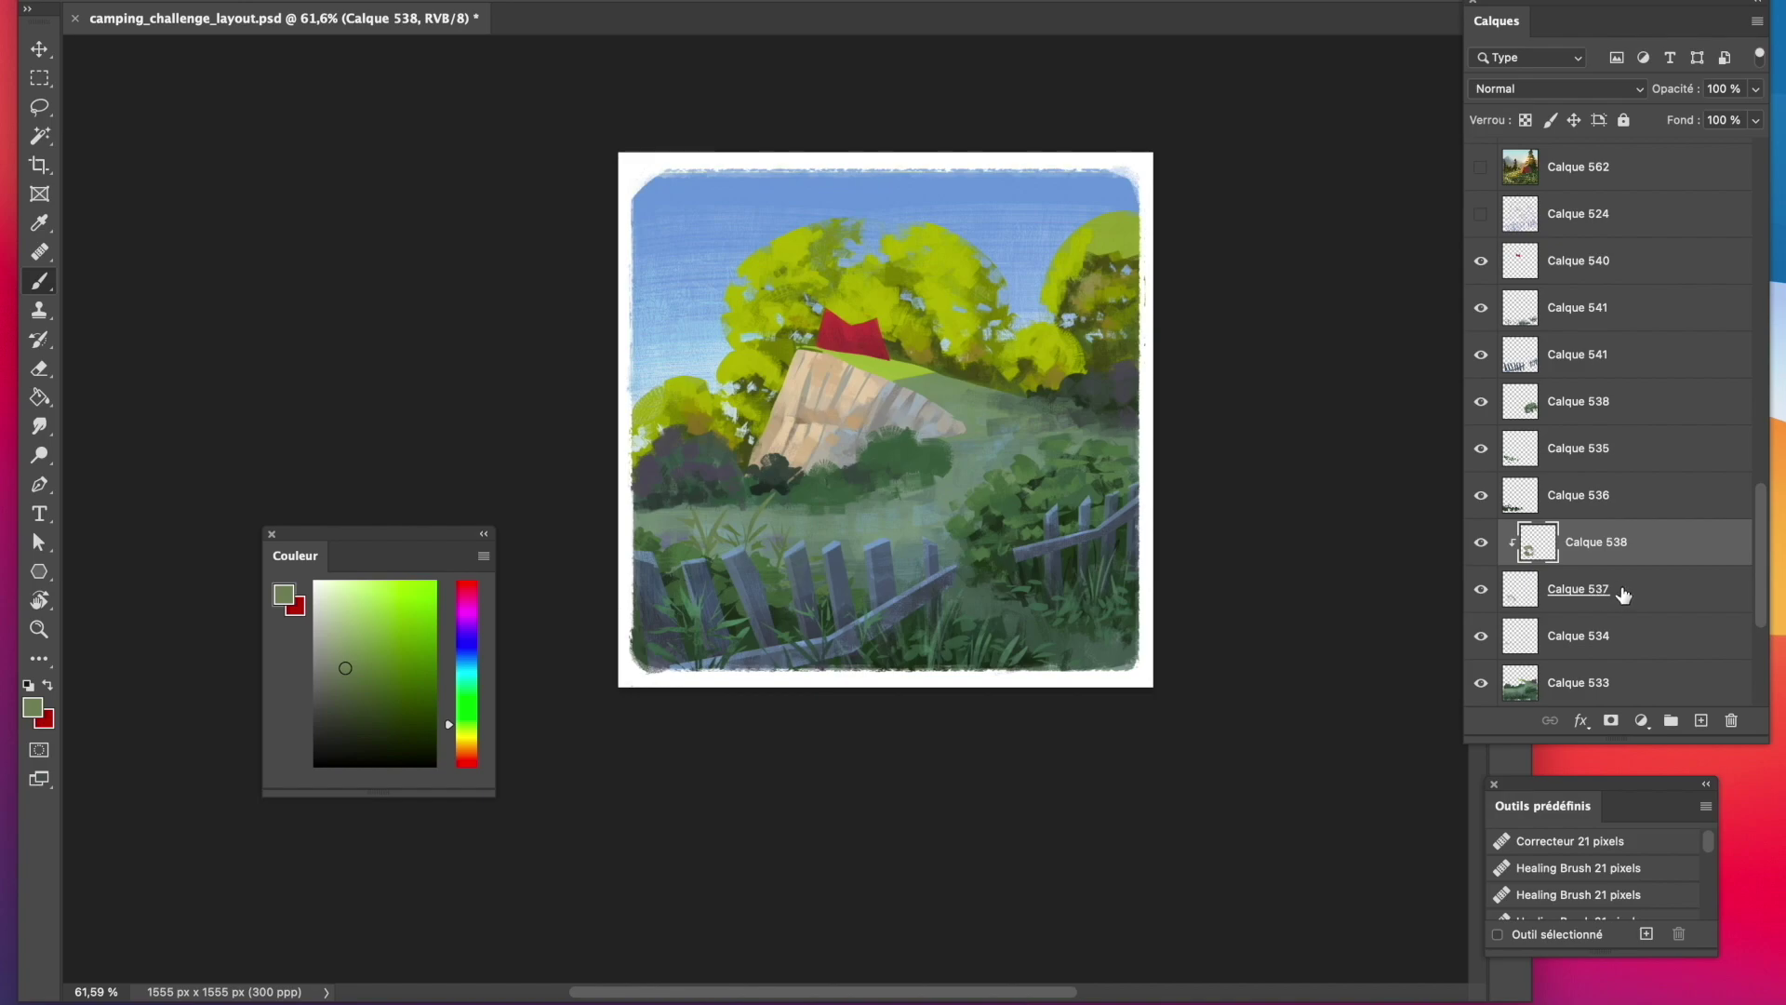
Merge the grass blades with their highlights, place them above Calque 536, and add an empty layer above Calque 533.
left_click(1621, 592, "shift")
right_click(1618, 594)
left_click(1652, 680)
left_click_drag(1625, 544, 1589, 633)
Sample dark greens from the bushes and shade the central bushes and the ground at their base.
left_click(937, 483, "alt")
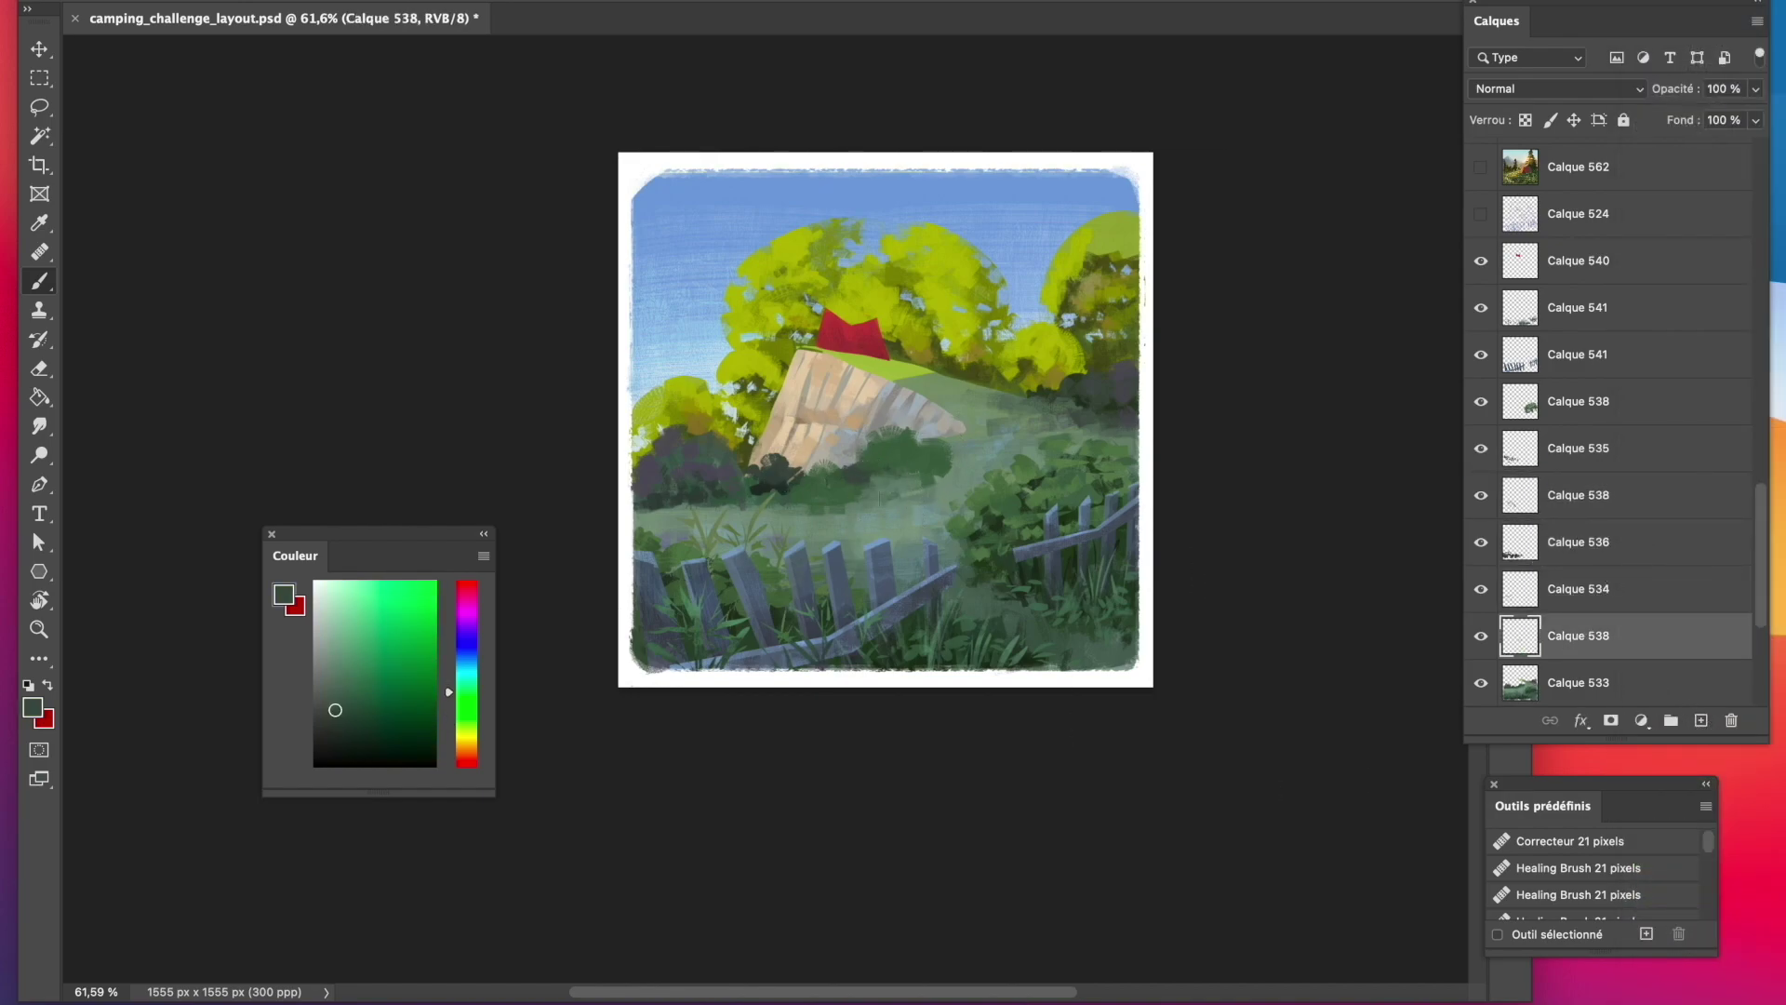
mouse_move(880, 499)
left_mouse_down()
mouse_move(963, 489)
mouse_move(874, 509)
left_mouse_up()
left_click(915, 474, "alt")
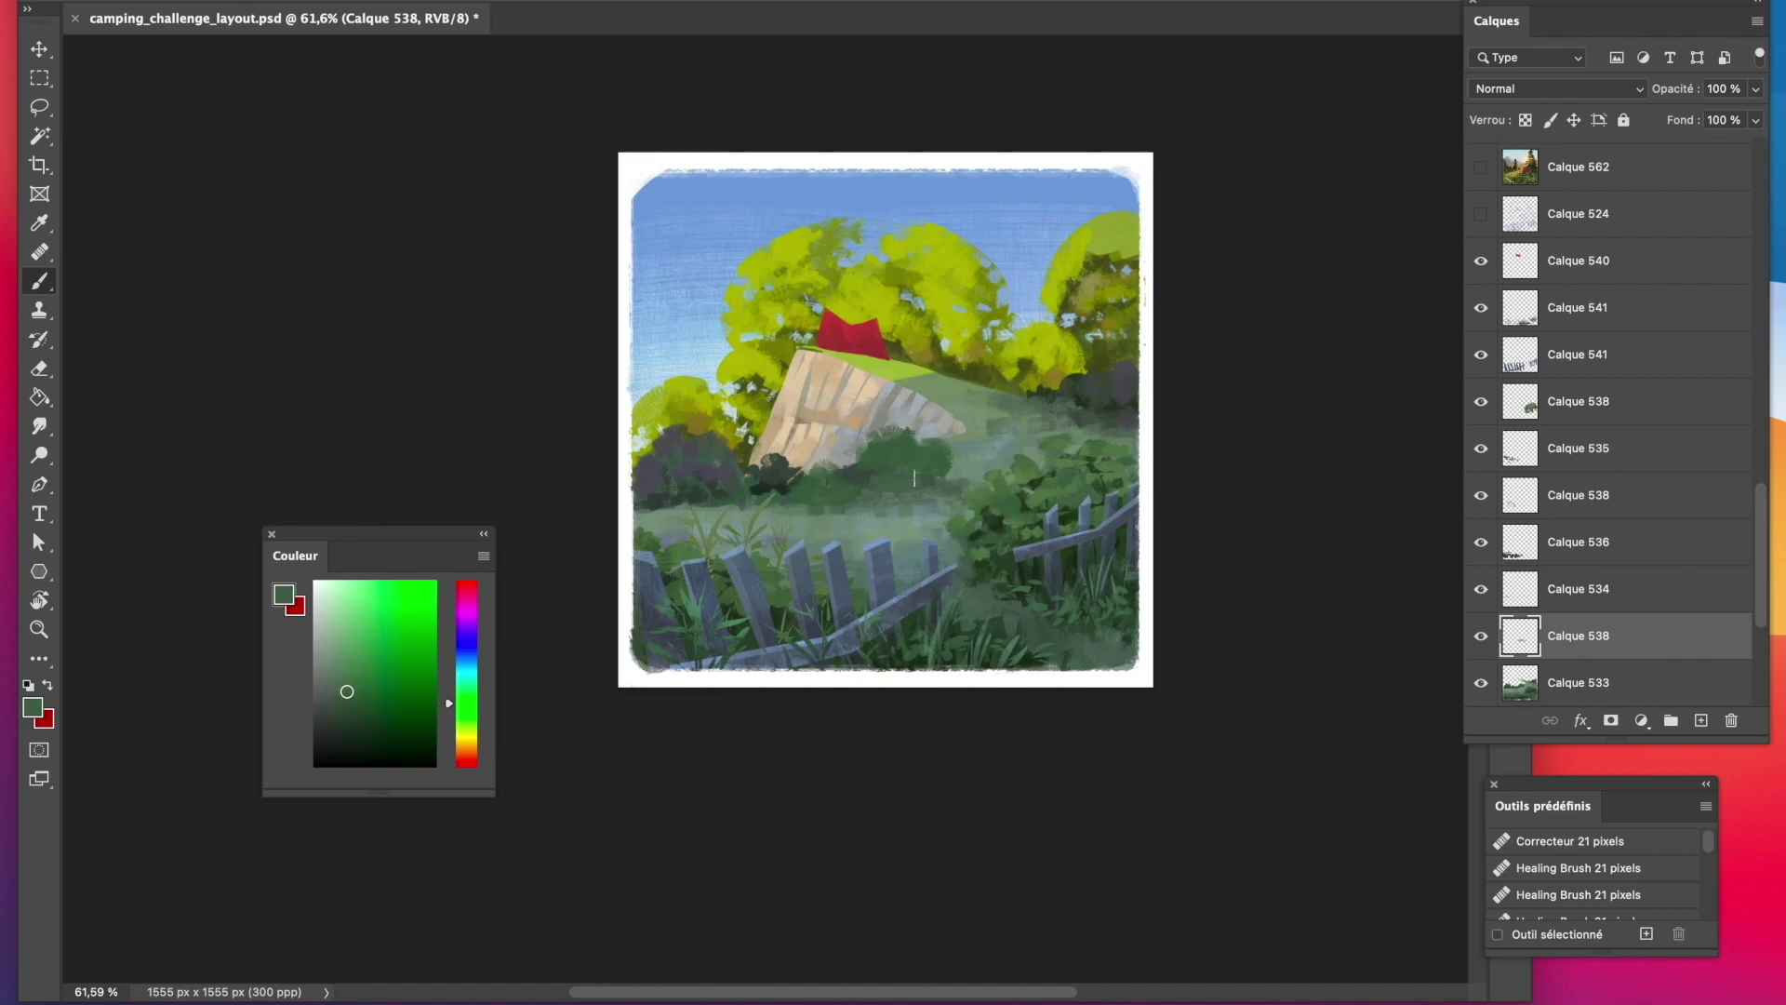
left_click(811, 494, "alt")
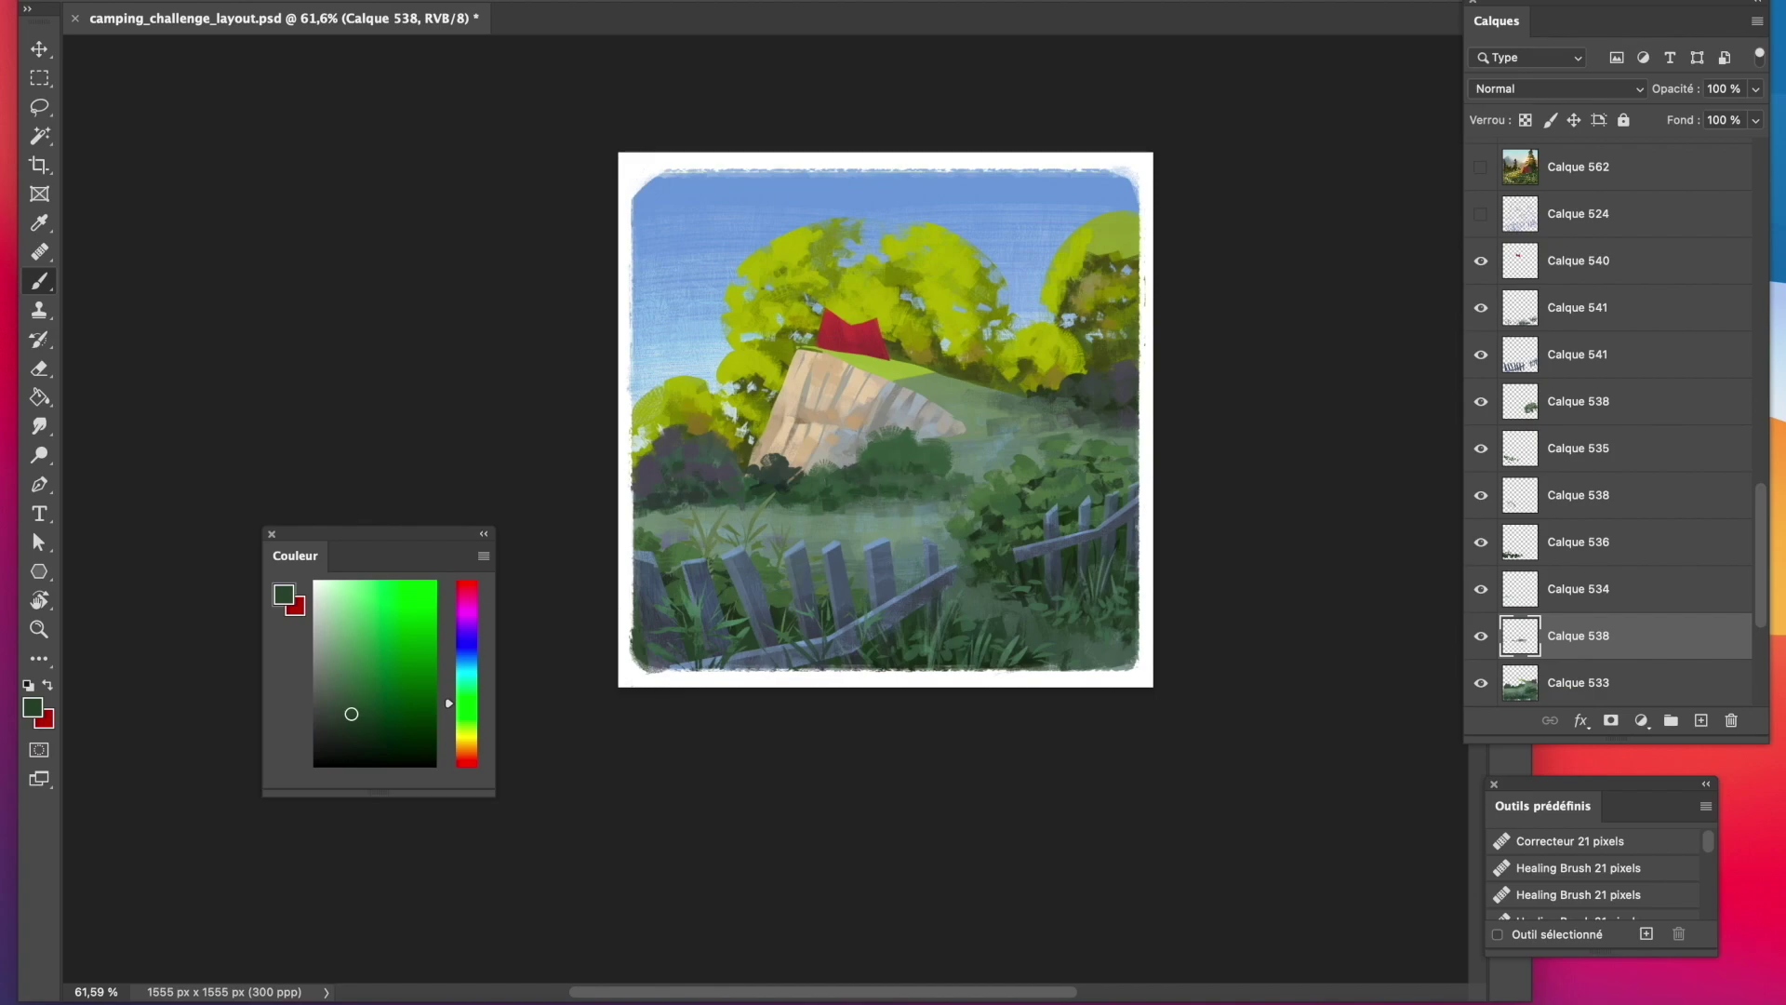
Sample greens from the hill slope and blend the shadows beneath the right bushes.
left_click(1004, 414, "alt")
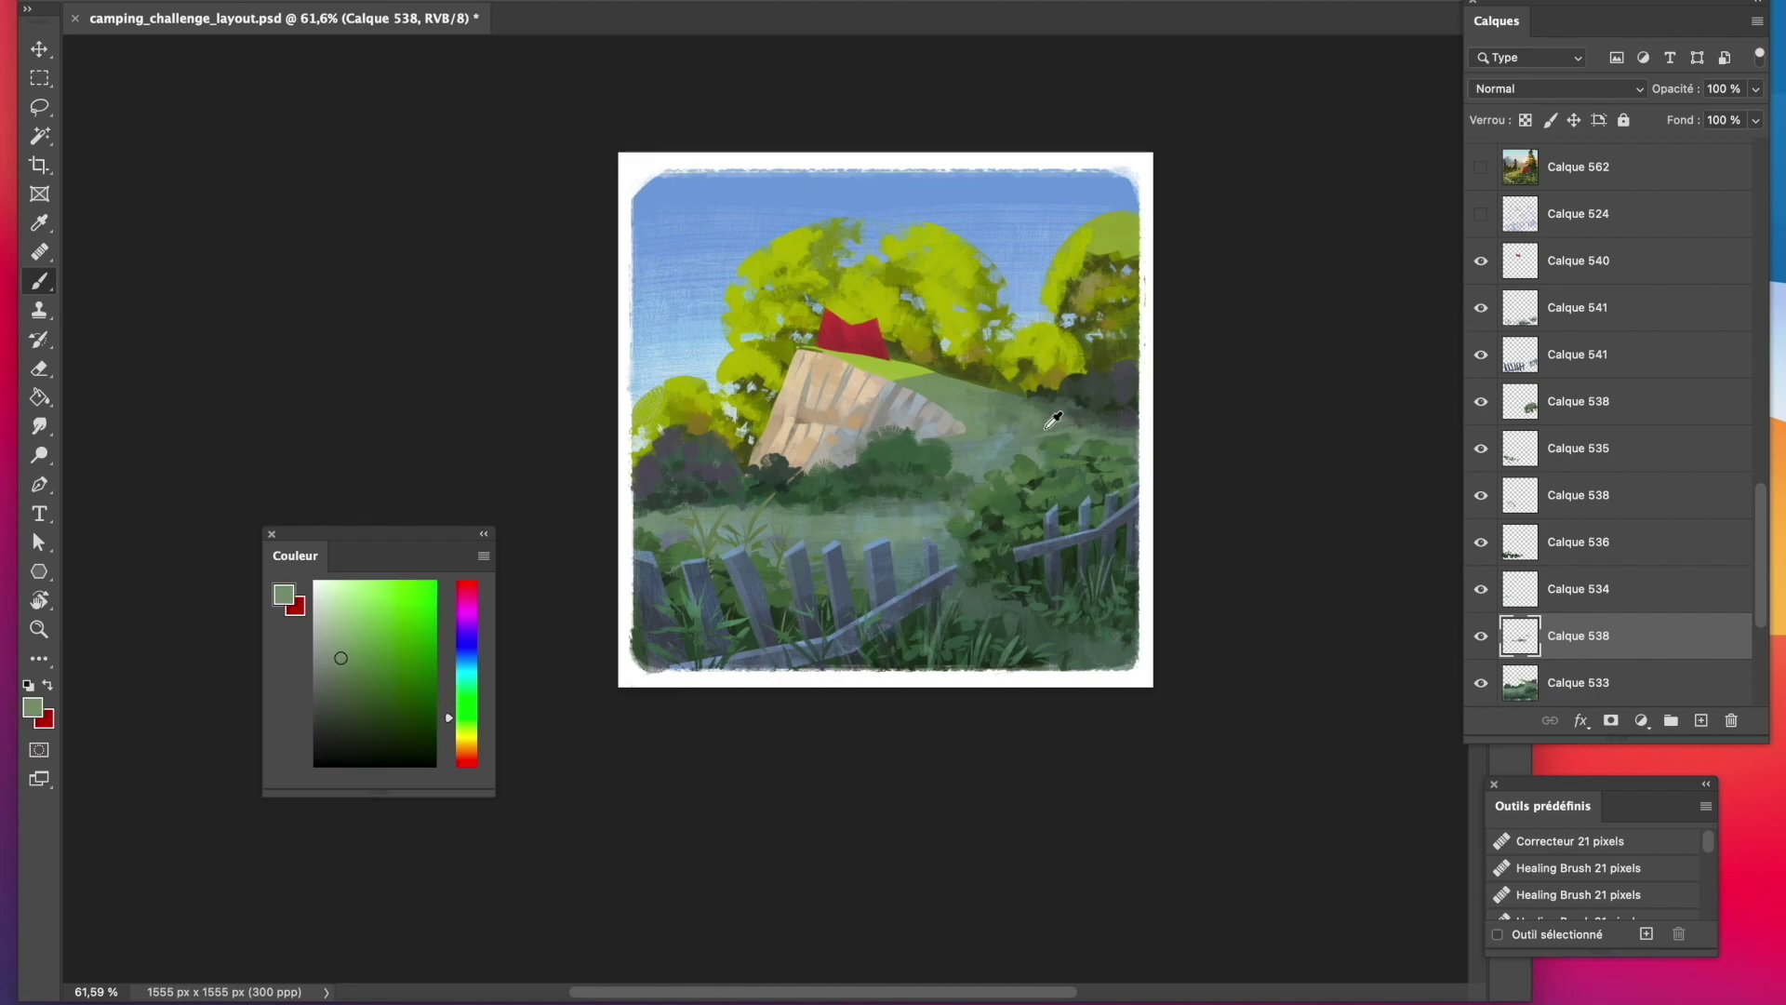
left_click(1089, 421, "alt")
left_click(1045, 414, "alt")
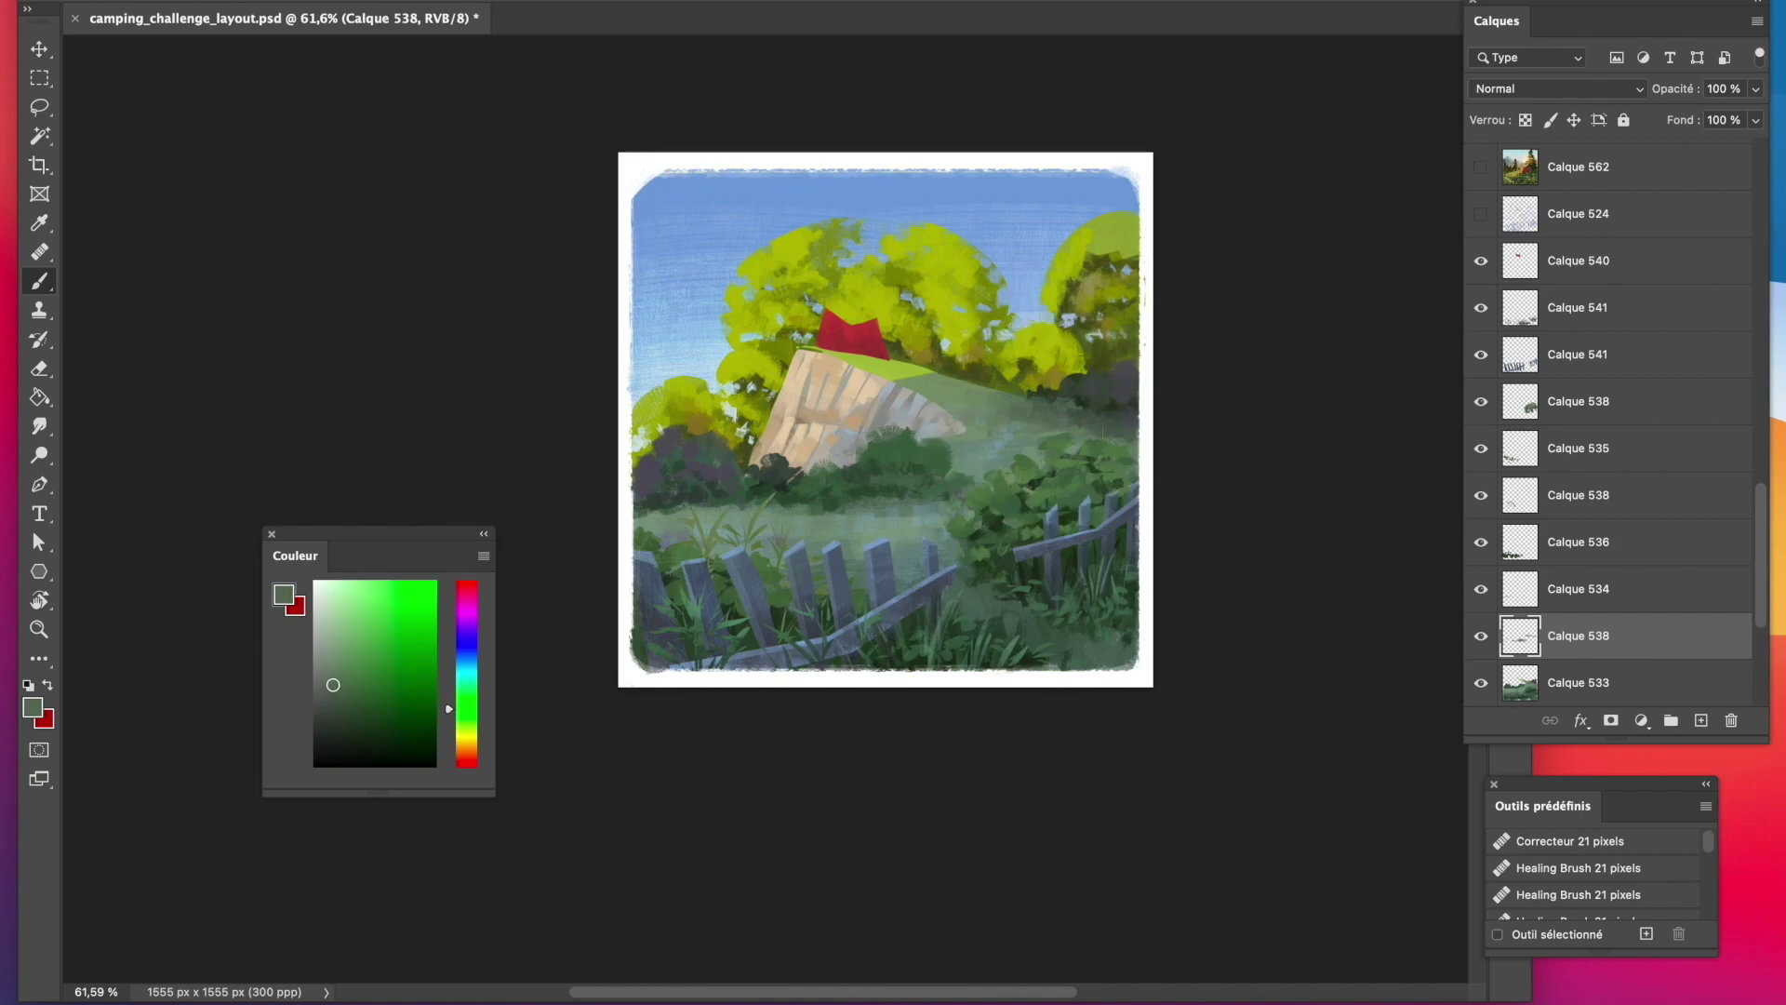
left_click(1045, 415, "alt")
Sample a green below the left bushes and paint a shadow band along the meadow's left edge.
left_click(650, 507, "alt")
left_click_drag(638, 510, 699, 508)
left_click(647, 521, "alt")
Mix a lighter grey-green and dab leaf highlights onto the central bushes.
left_click(336, 678)
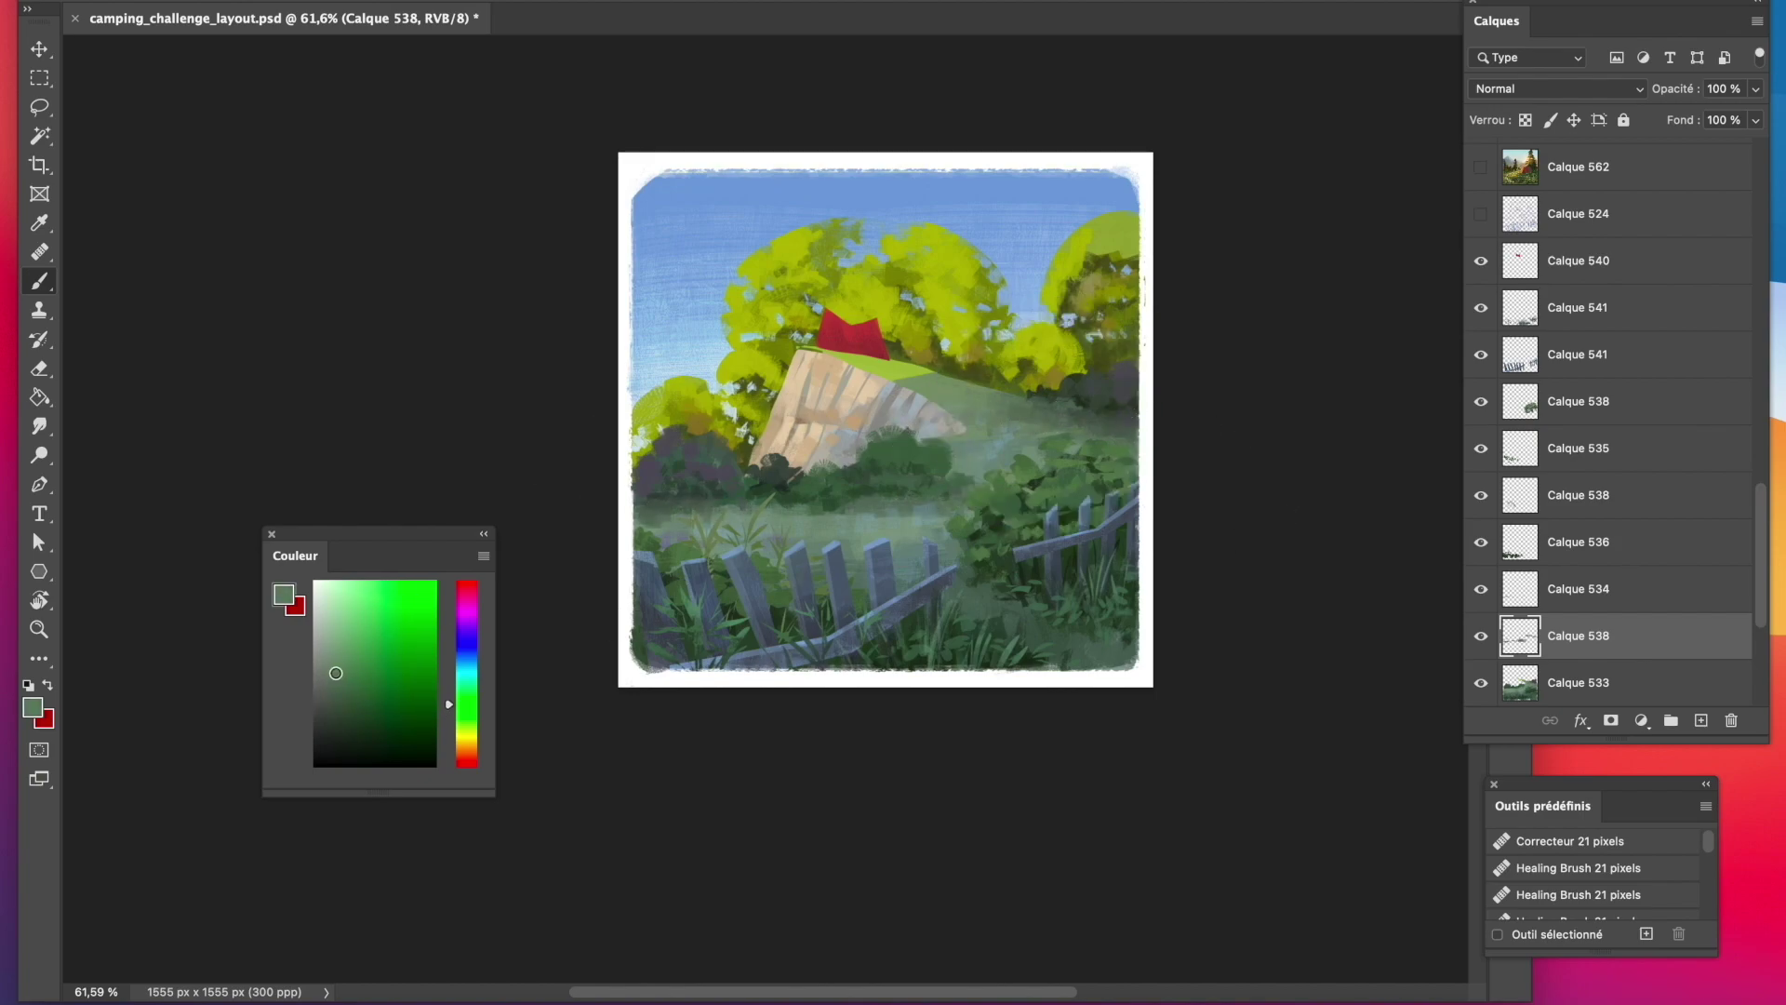
left_click(460, 711)
left_click_drag(939, 471, 912, 481)
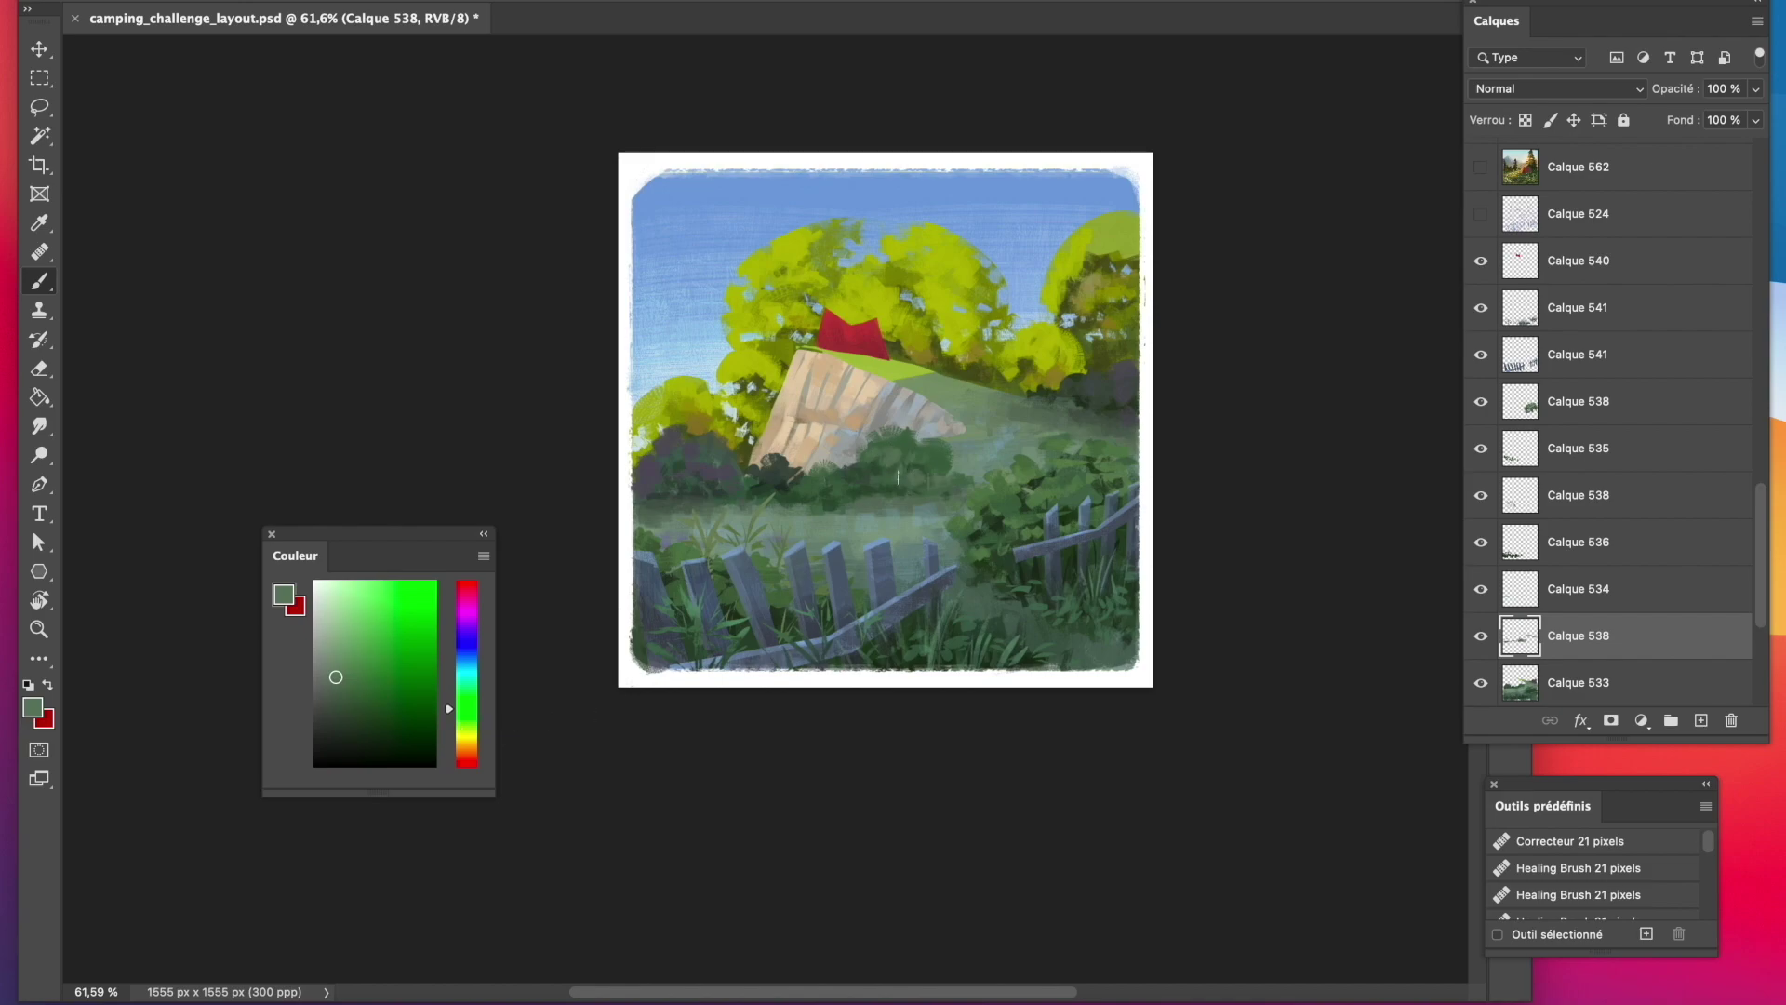
left_click(885, 447, "alt")
left_click(891, 453, "alt")
Sample meadow greens and brush soft tonal variations into the grass below the central bushes.
left_click(853, 508, "alt")
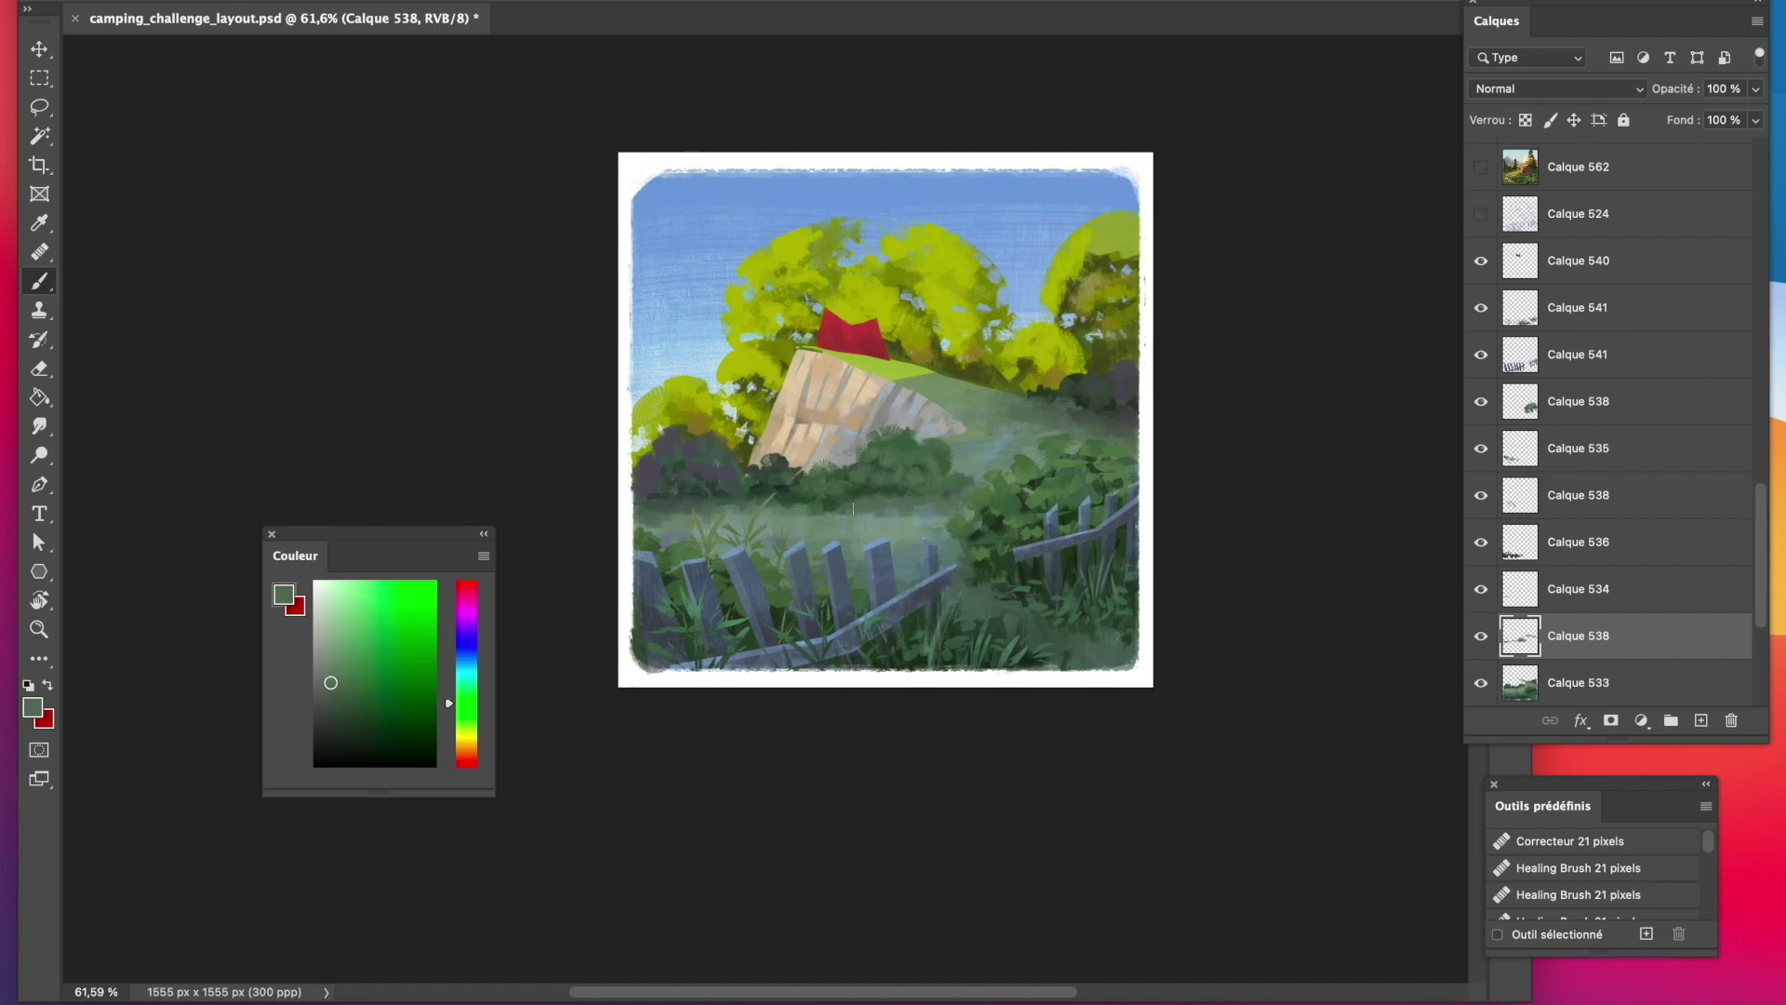
left_click(917, 517, "alt")
left_click(893, 519, "alt")
Add a layer clipped to the tent, lighten its sampled red to a soft pink and paint the tent's left face.
left_click(1666, 263)
left_click(1701, 720)
right_click(1651, 263)
left_click(1526, 410)
left_click(851, 335, "alt")
left_click(343, 625)
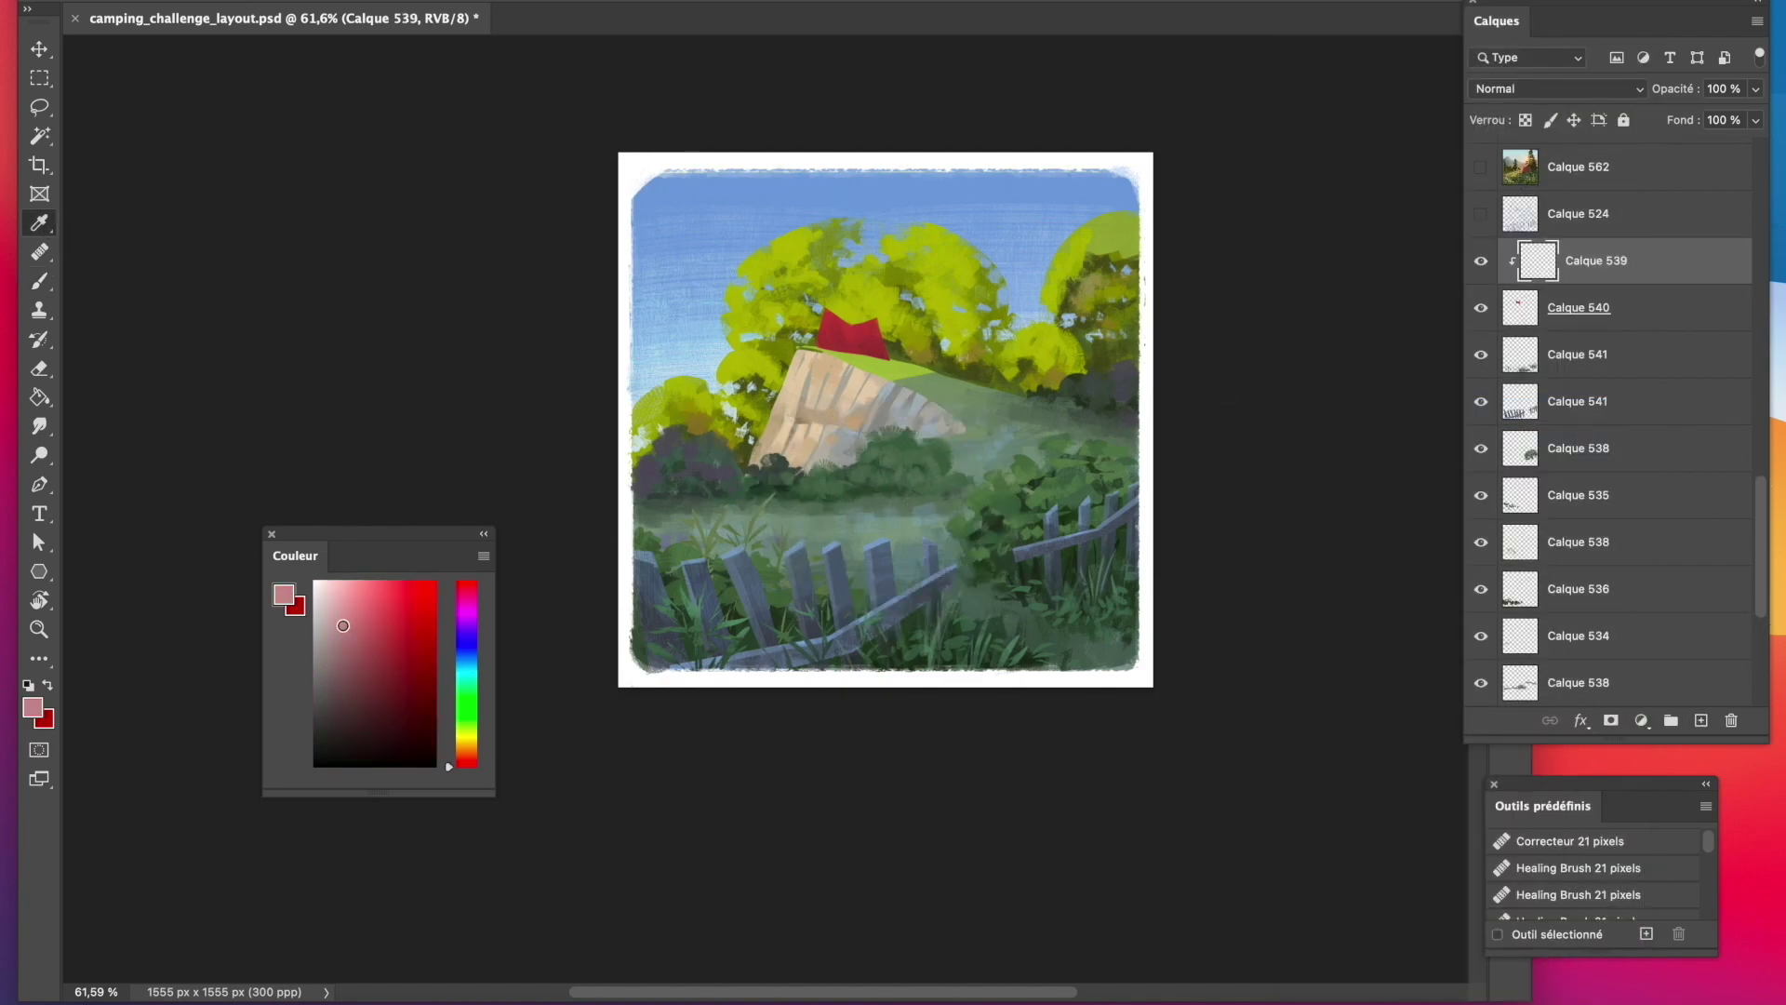
key("b")
Add a layer clipped to the tent, beneath the pink face's layer, and mix a very dark maroon.
left_click(358, 676)
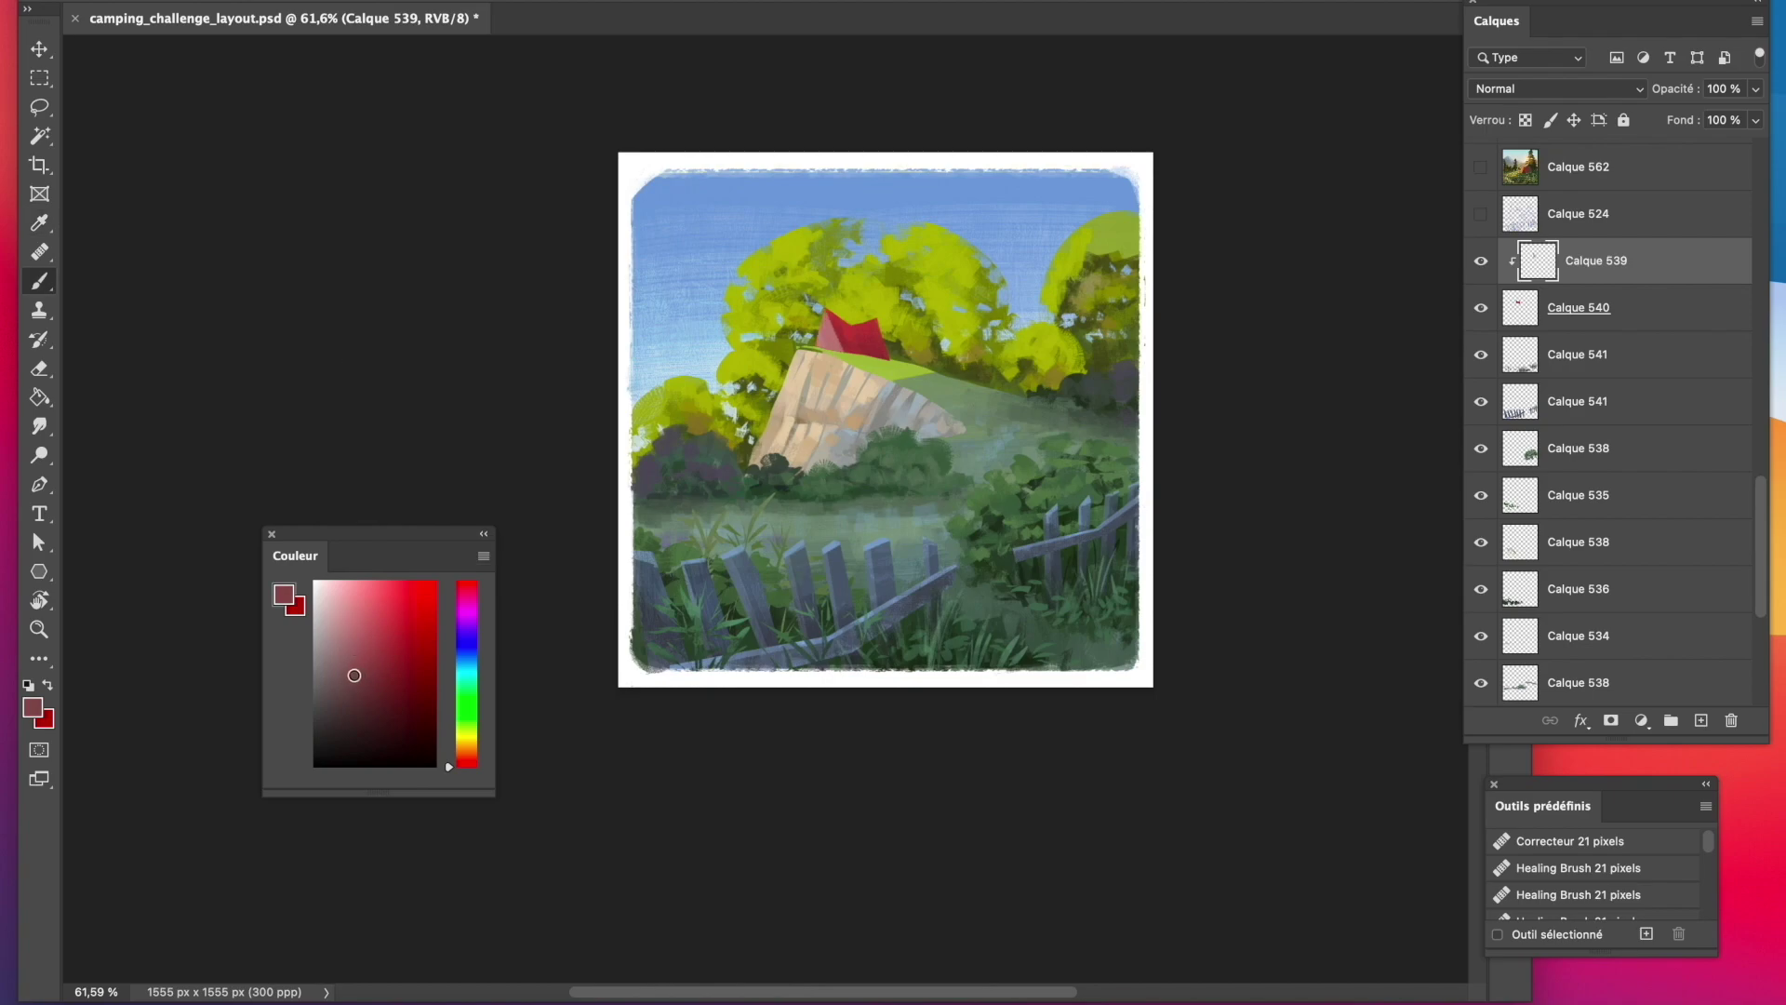
left_click(1619, 312)
left_click(1700, 720)
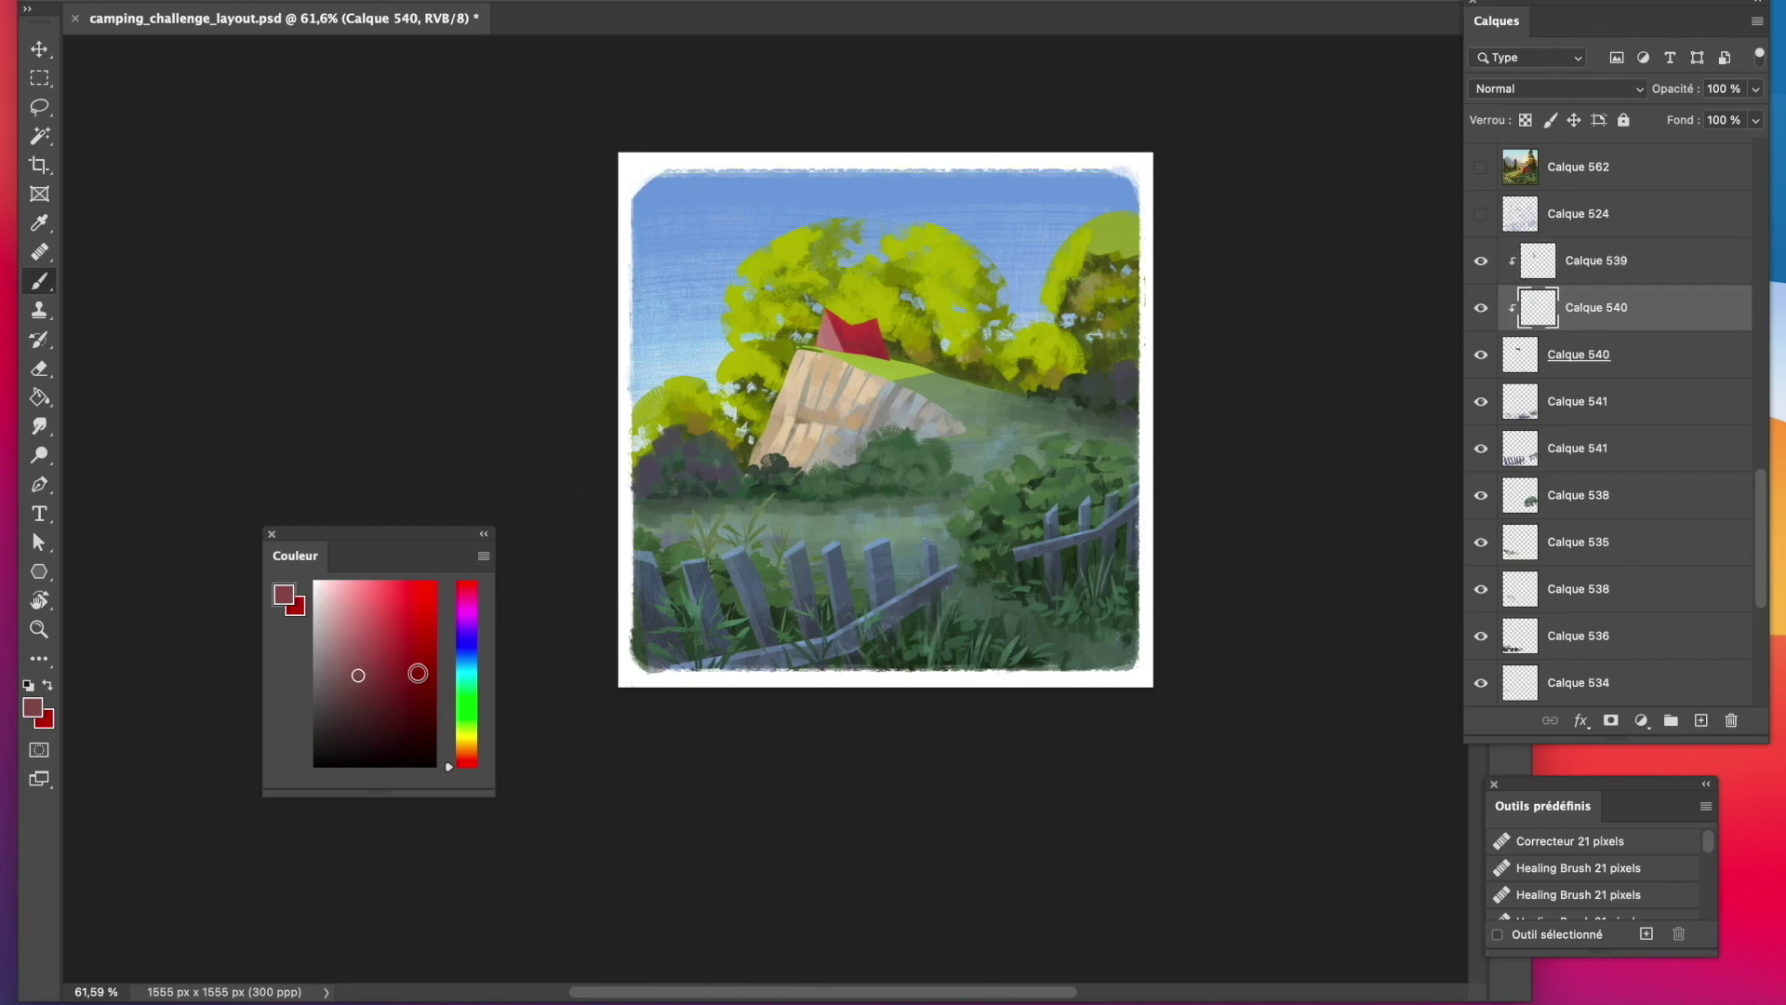
left_click(353, 714)
Outline a thin strip along the lower edge of the tent's red side and paint it dark maroon.
key("z")
left_click_drag(865, 530, 744, 531)
left_click_drag(889, 456, 1033, 457)
left_click(37, 110)
left_click(131, 127)
left_click(731, 543)
left_click(818, 562)
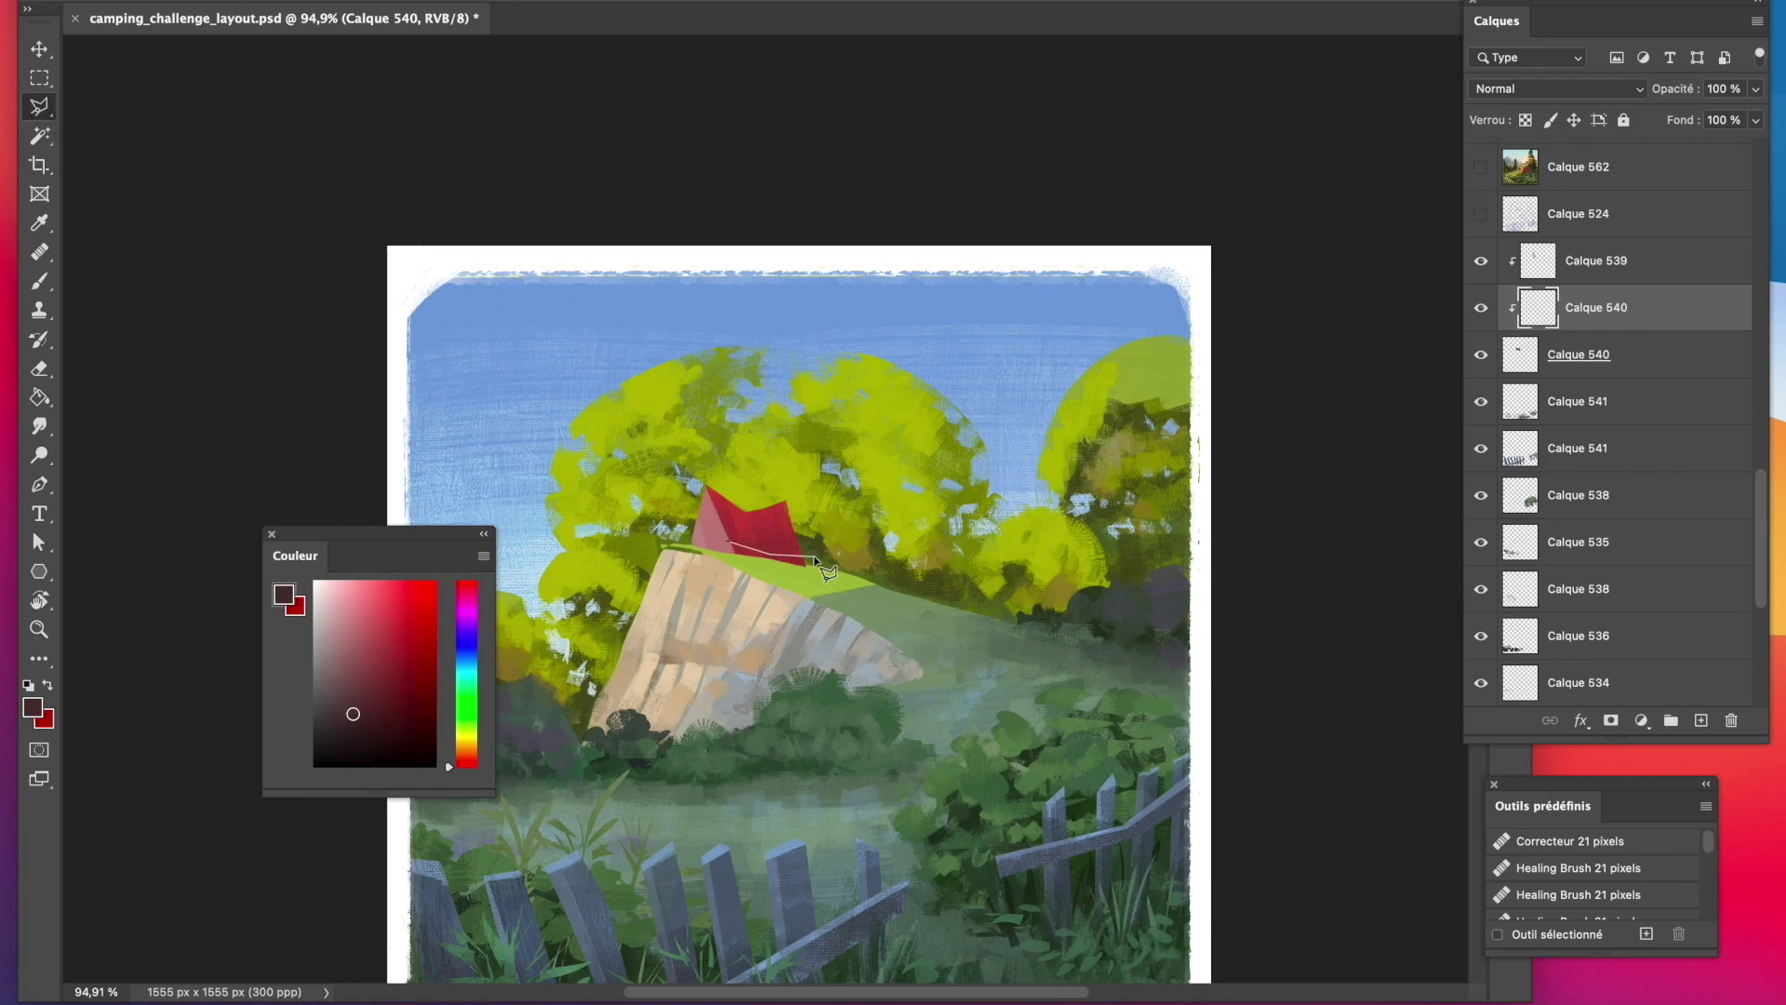
double_click(750, 569)
key("b")
key("super+d")
left_click_drag(733, 550, 796, 561)
left_click(34, 74)
Erase the outer lower edges on both sides of the tent's base layer to refine its silhouette.
key("z")
left_click(1619, 354)
key("e")
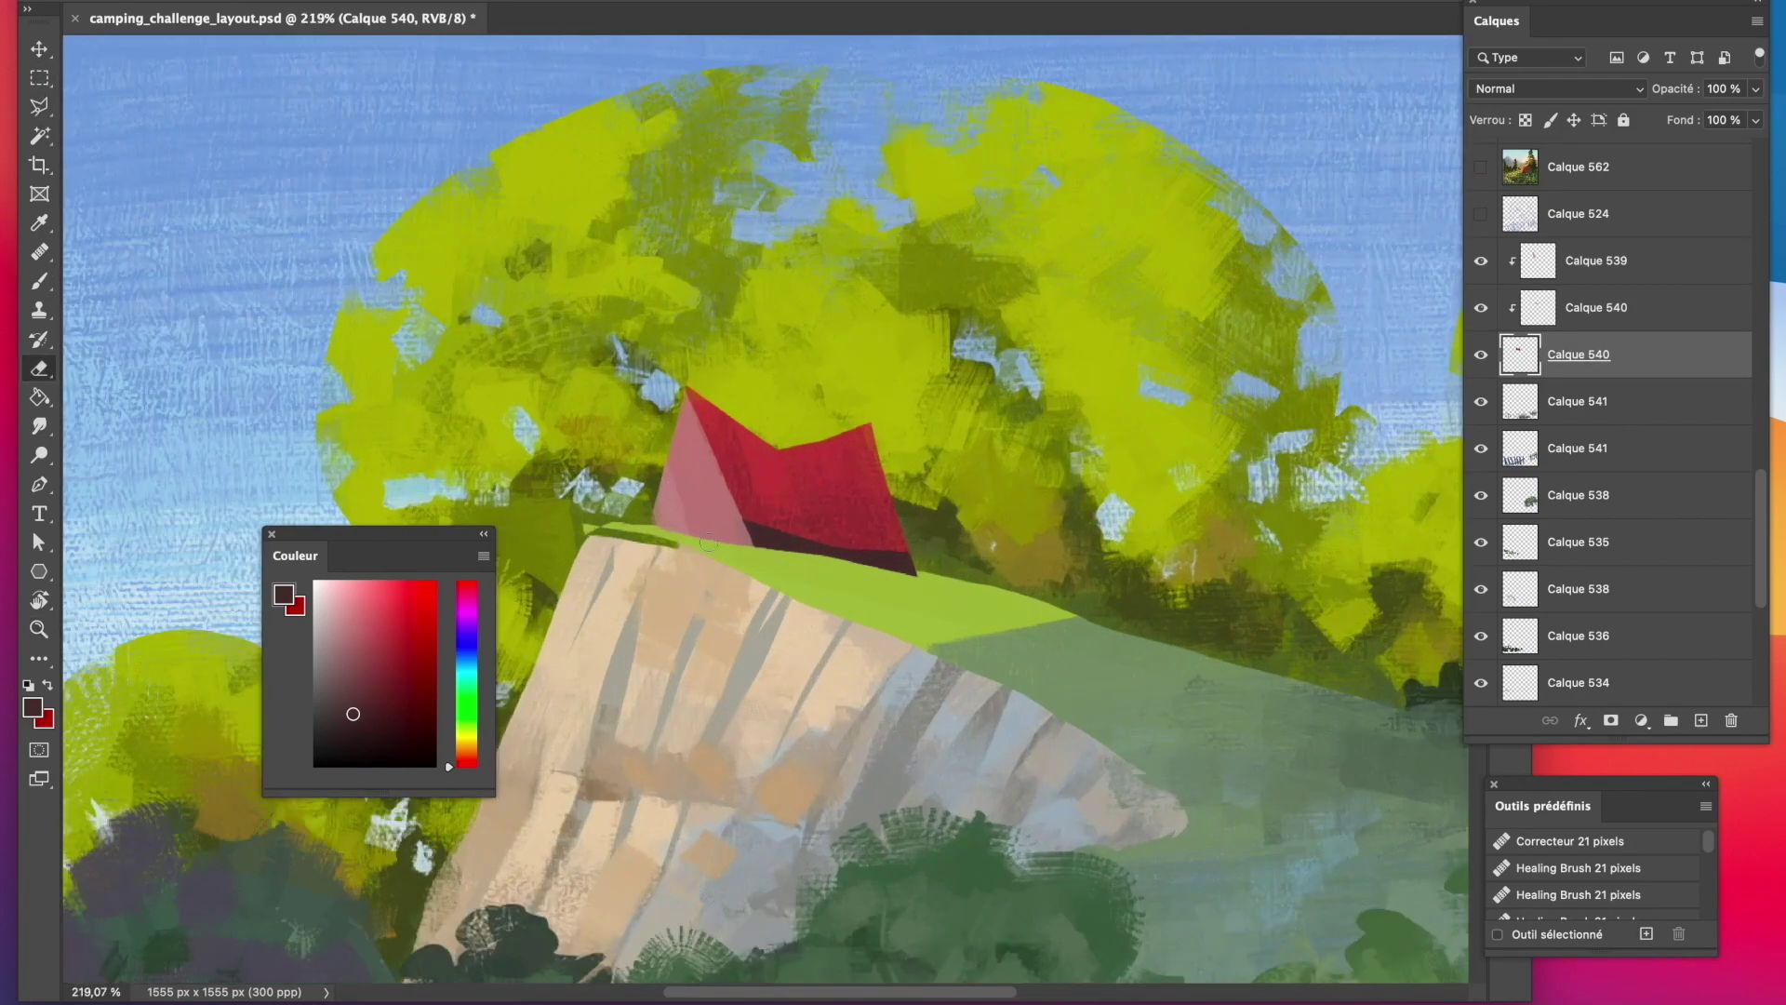
left_click_drag(655, 507, 668, 528)
left_click_drag(909, 554, 909, 578)
Add another clipped layer on top of the tent's shading and mix a light pinkish red.
left_click(1624, 307)
left_click(1623, 263)
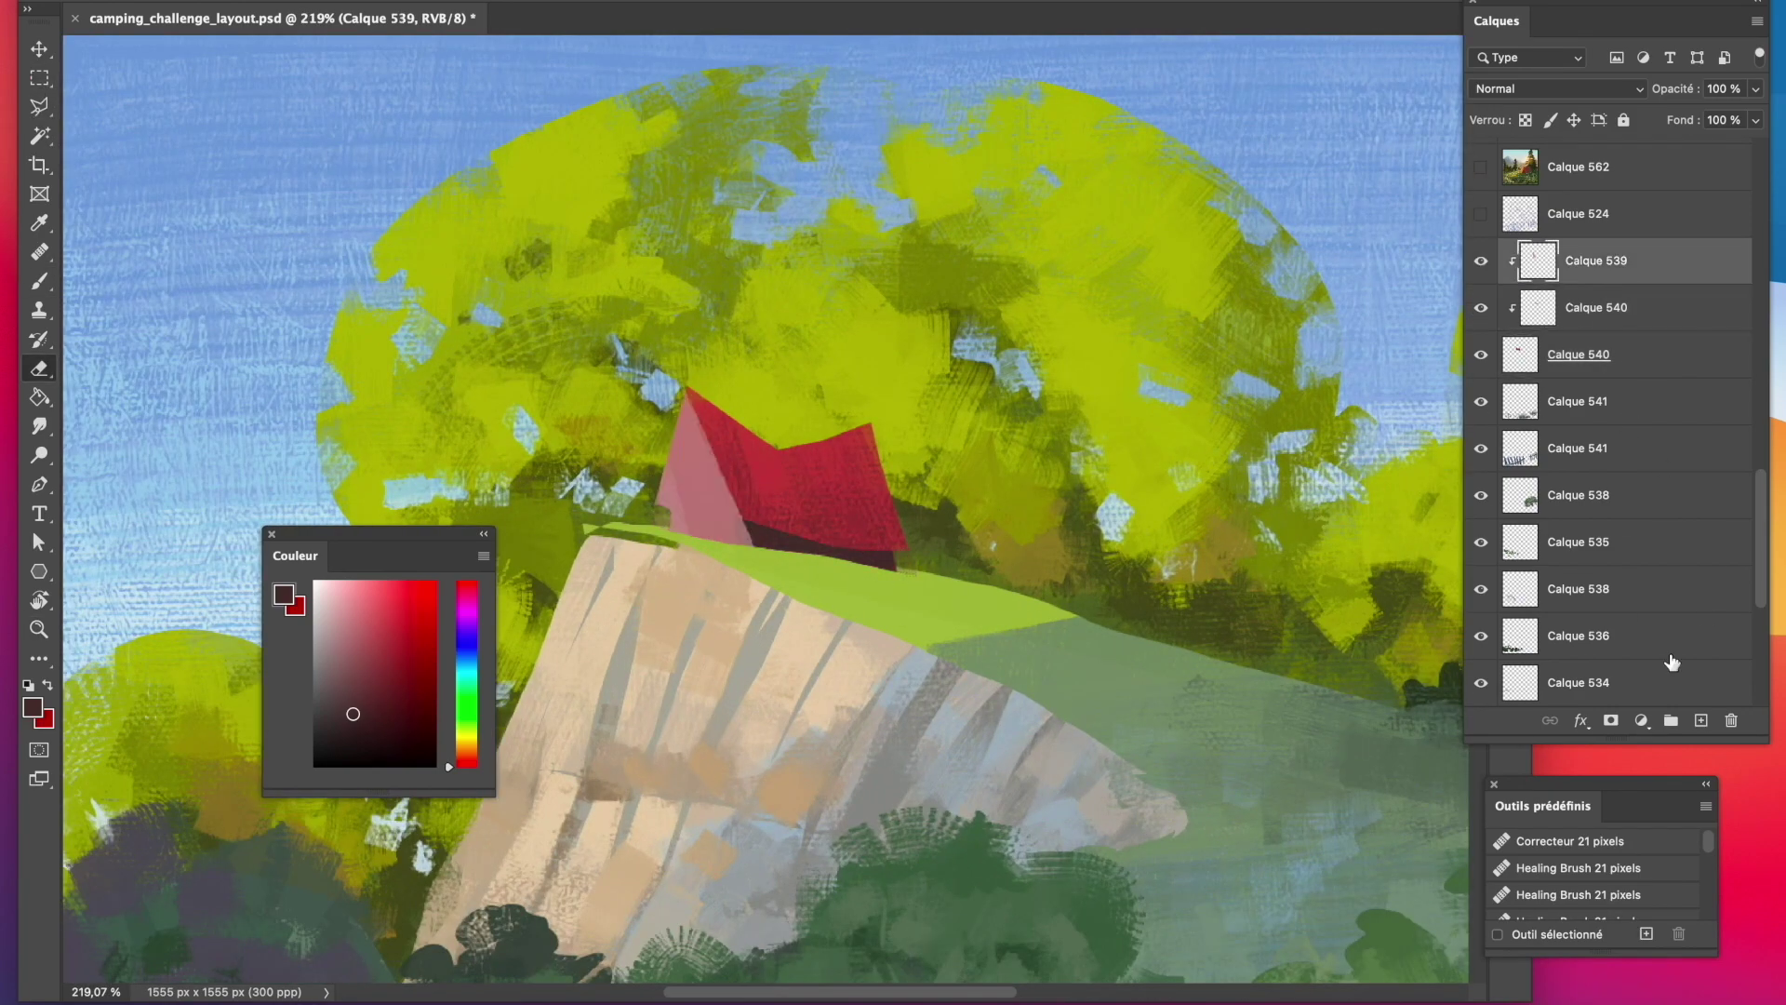
left_click(1701, 720)
right_click(1639, 263)
left_click(1395, 502)
left_click(39, 224)
left_click_drag(385, 627, 377, 603)
Outline a narrow strip along the outer edge of the tent's pink face and brush colour into it.
left_click(39, 107)
left_click(642, 504)
left_click(670, 512)
left_click(695, 412)
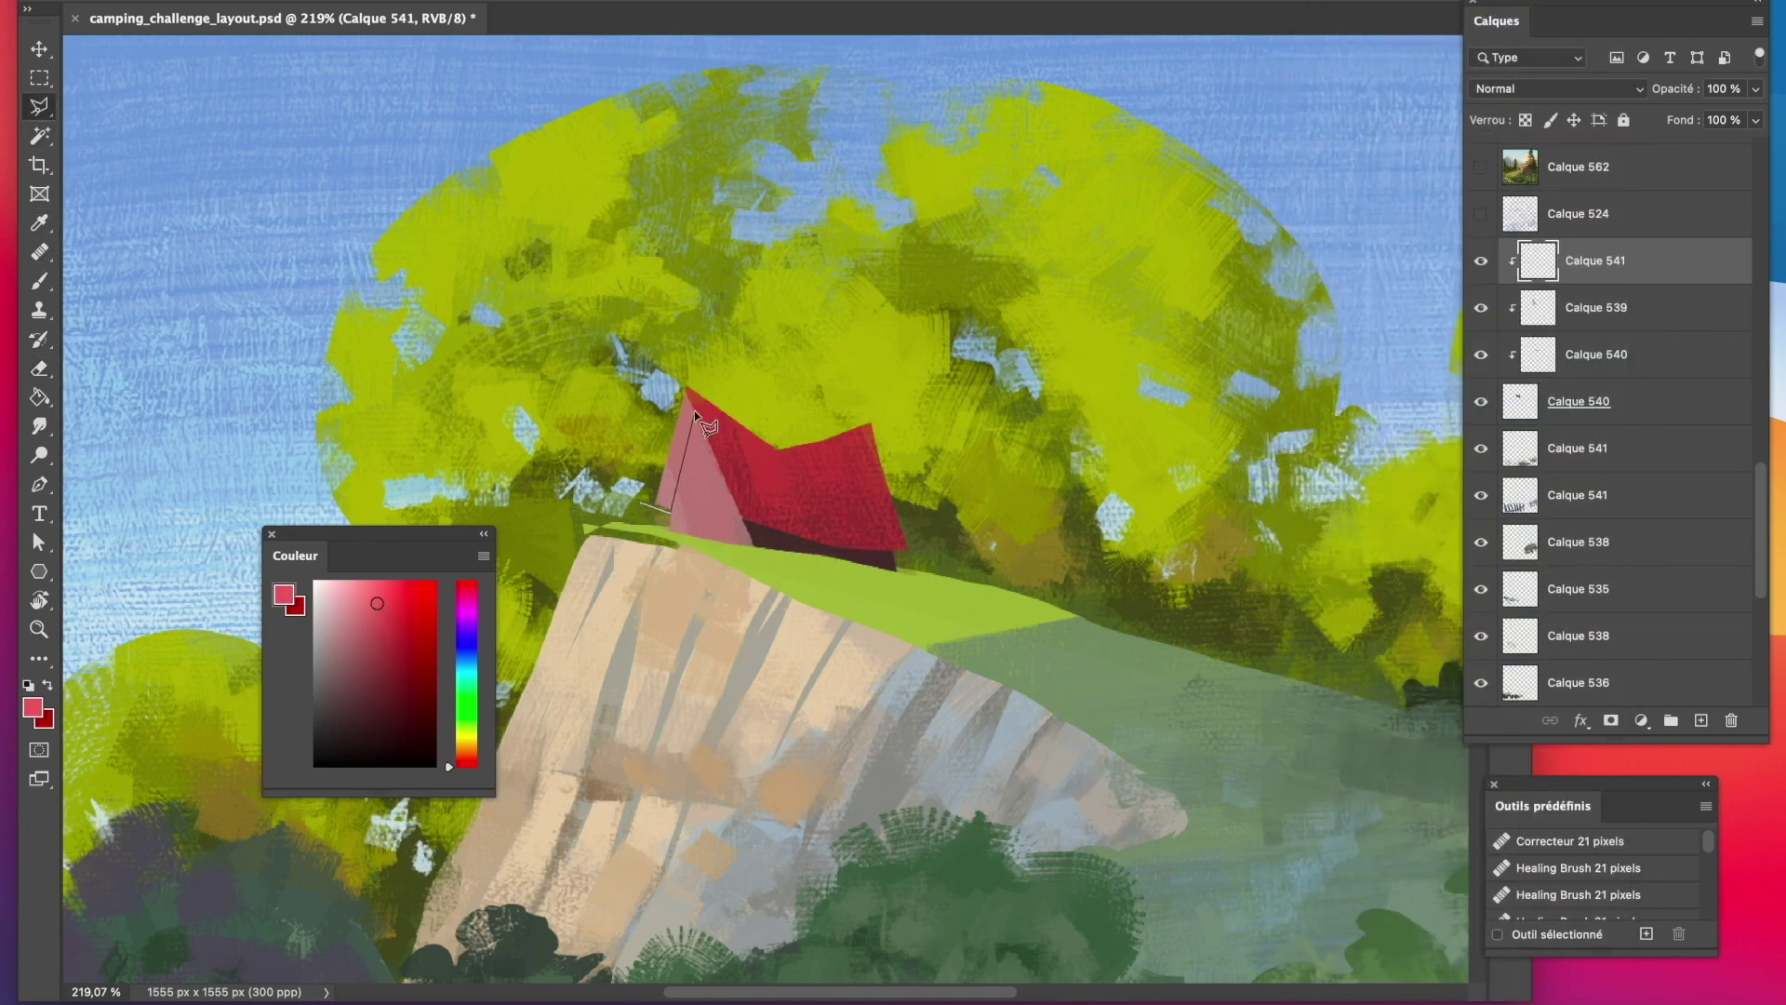
double_click(679, 375)
left_click(40, 281)
left_click_drag(658, 502, 684, 400)
Sample the tent's red, repaint the outer strip with it, mix a deeper red and clear the selection.
left_click(727, 425, "alt")
left_click(410, 611)
mouse_move(663, 500)
left_mouse_down()
mouse_move(682, 418)
mouse_move(674, 456)
left_mouse_up()
left_click(394, 629)
left_click(402, 667)
left_click(39, 78)
left_click(134, 92)
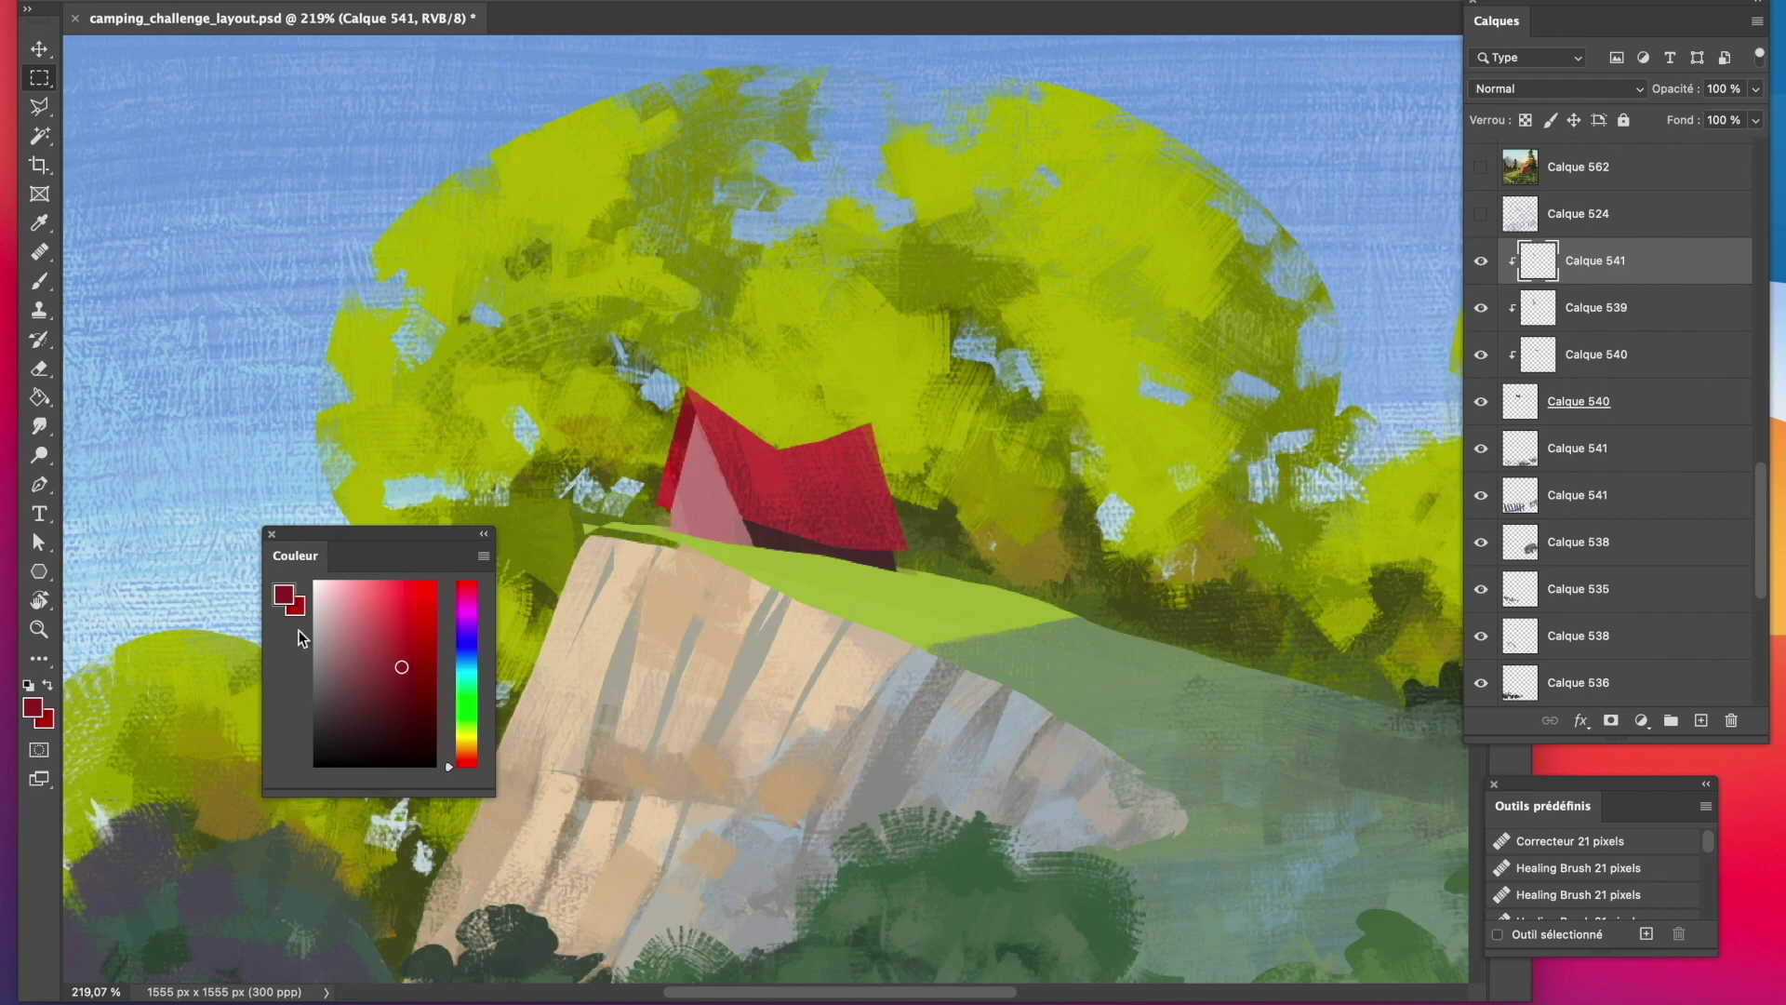
Outline a narrow strip where the pink face meets the tent's red side and paint it a muted dark red.
left_click(39, 223)
left_click(737, 449)
left_click(40, 107)
left_click(691, 401)
left_click(728, 512)
left_click(752, 521)
double_click(744, 488)
left_click(39, 281)
left_click(387, 658)
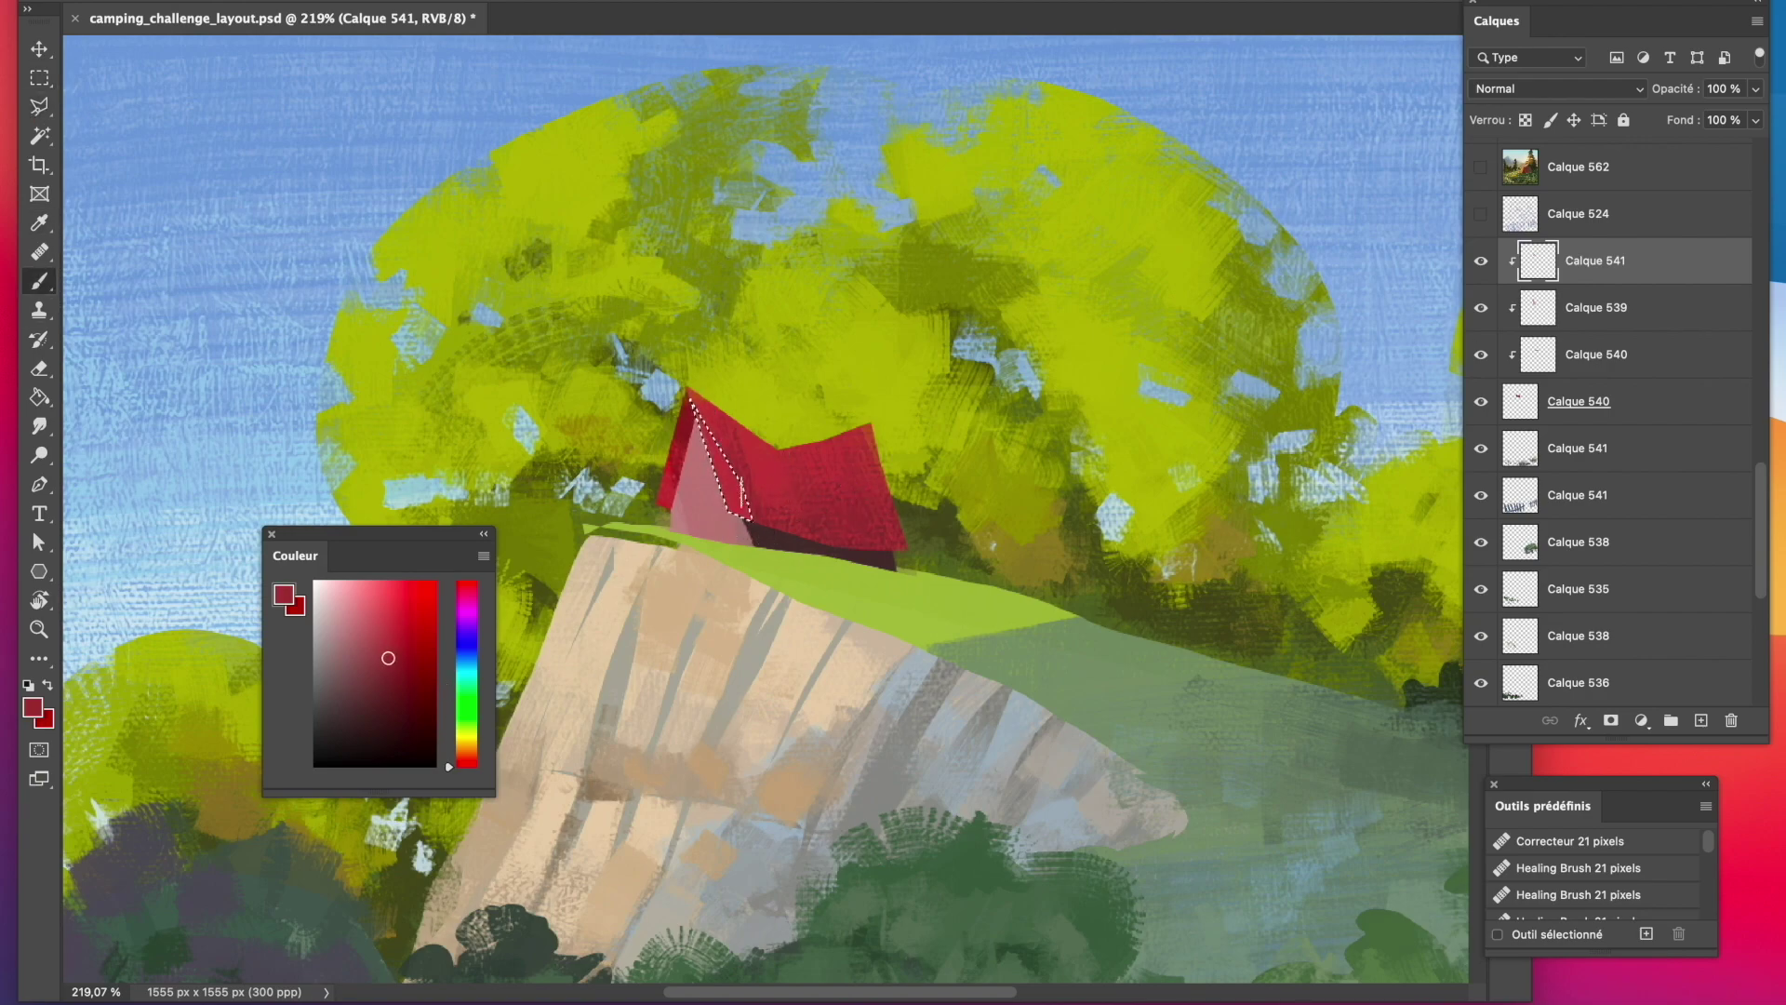
left_click_drag(696, 411, 743, 514)
left_click(39, 78)
left_click(742, 525)
Sample the tent's dark shadow colour and paint a thin vertical opening in the pink face.
left_click(39, 281)
left_click(770, 537, "alt")
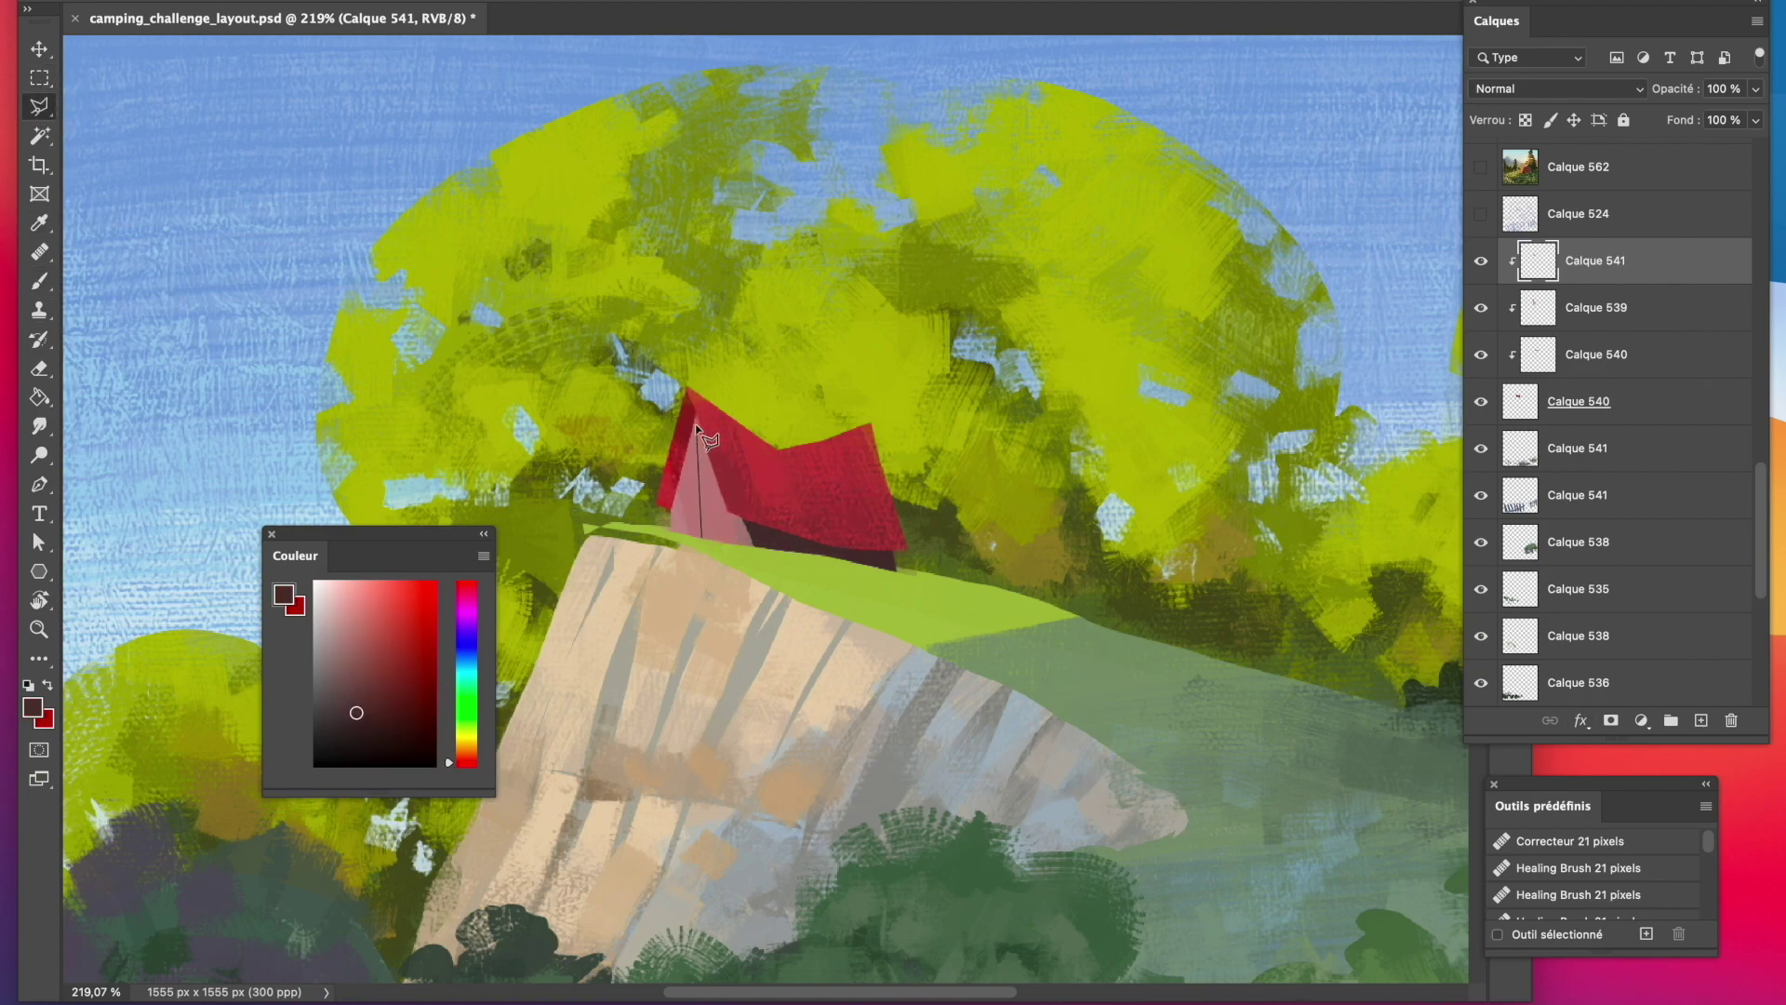
left_click(39, 281)
left_click_drag(698, 428, 705, 537)
left_click(48, 75)
left_click(848, 518)
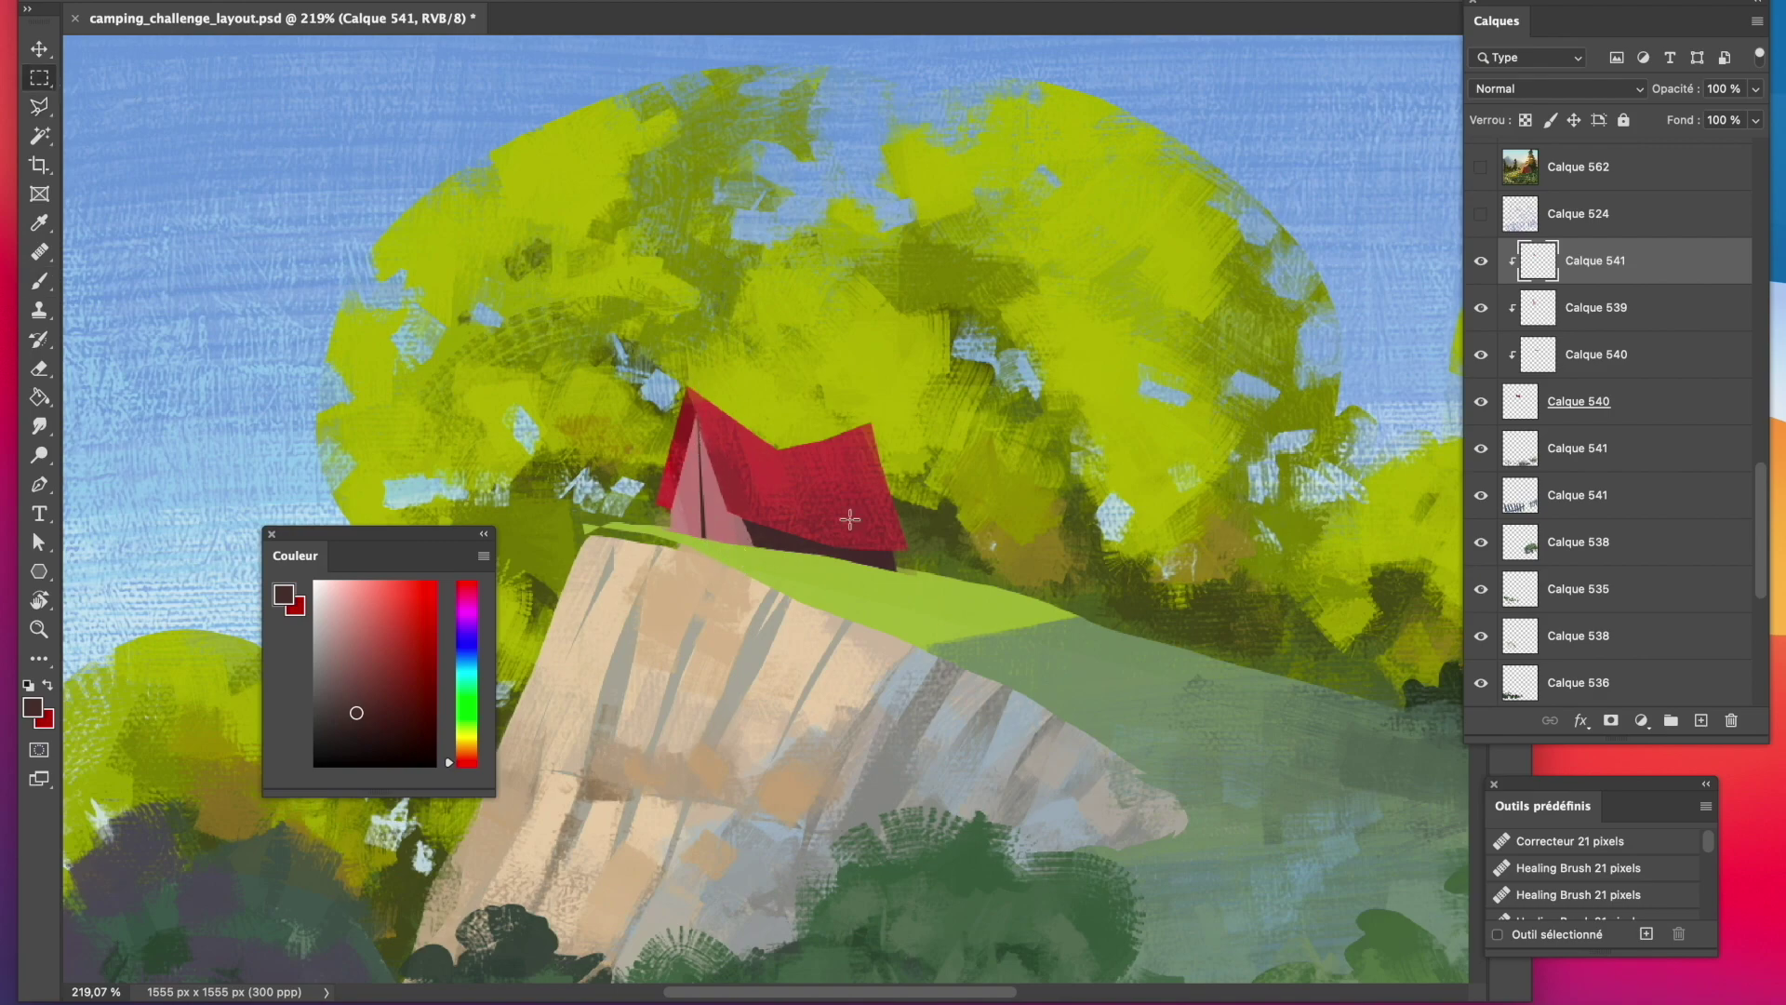
Add a clipped layer, sample the sky blue and brush a cool tint over the tent's red roof.
left_click(1702, 721)
right_click(1591, 261)
left_click(1665, 521)
left_click(39, 223)
left_click(139, 205)
left_click(39, 281)
left_click_drag(791, 410, 866, 451)
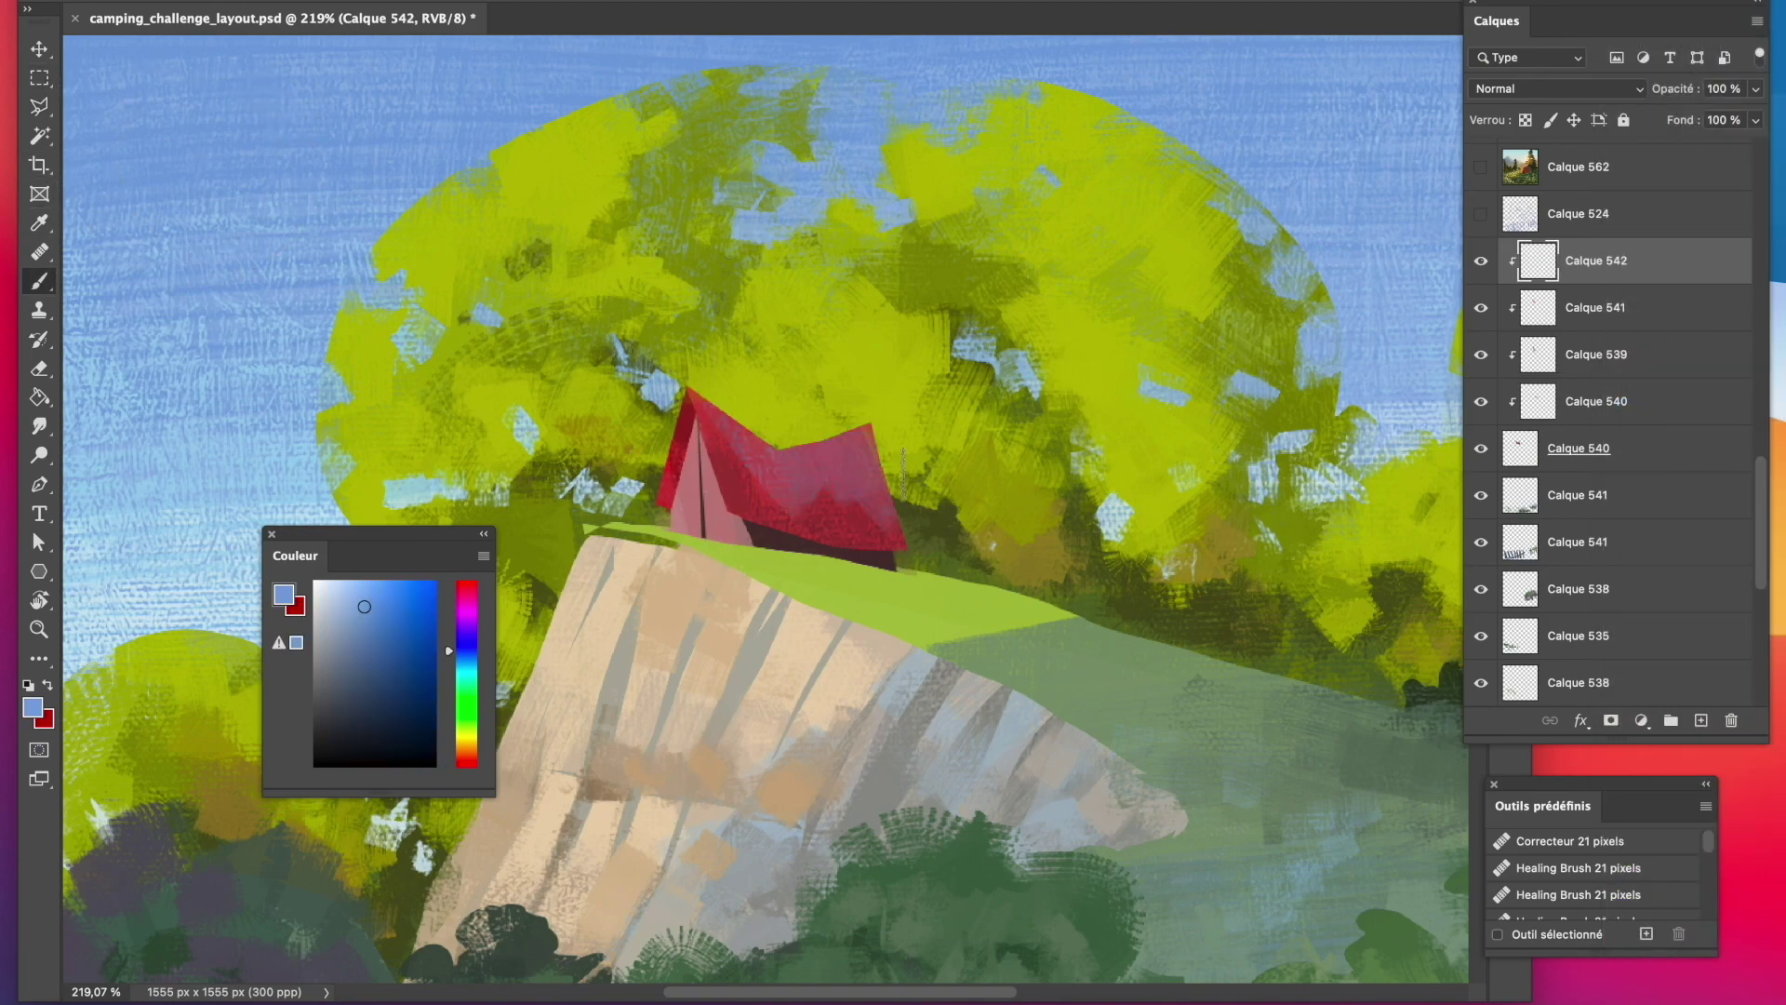
Merge the tent's base and its clipped shading layers into a single layer.
left_click(1755, 89)
left_click_drag(1753, 119, 1728, 120)
left_click(1633, 449, "shift")
right_click(1633, 449)
key("Escape")
key("e")
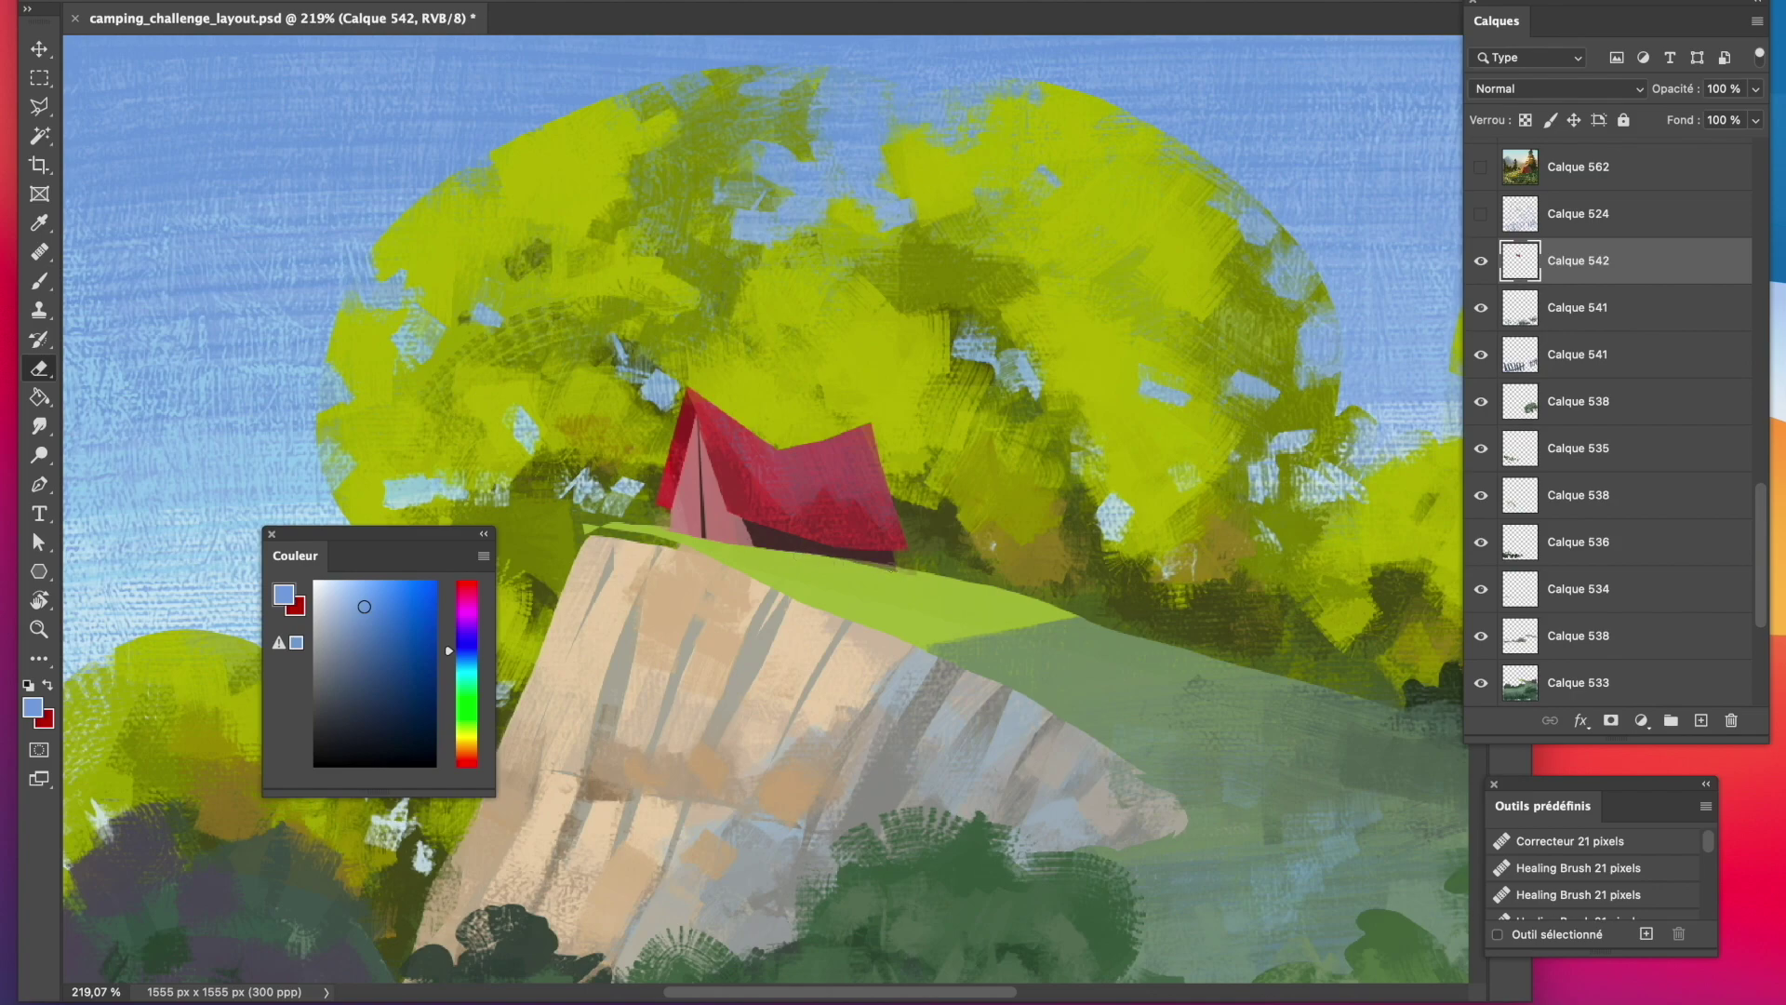
Add a layer, sample the hilltop greens and brush textured grass over the tent's lower edge and the slope beside it.
left_click(1704, 720)
left_click(39, 223)
left_click(791, 577)
left_click(707, 554)
left_click(39, 281)
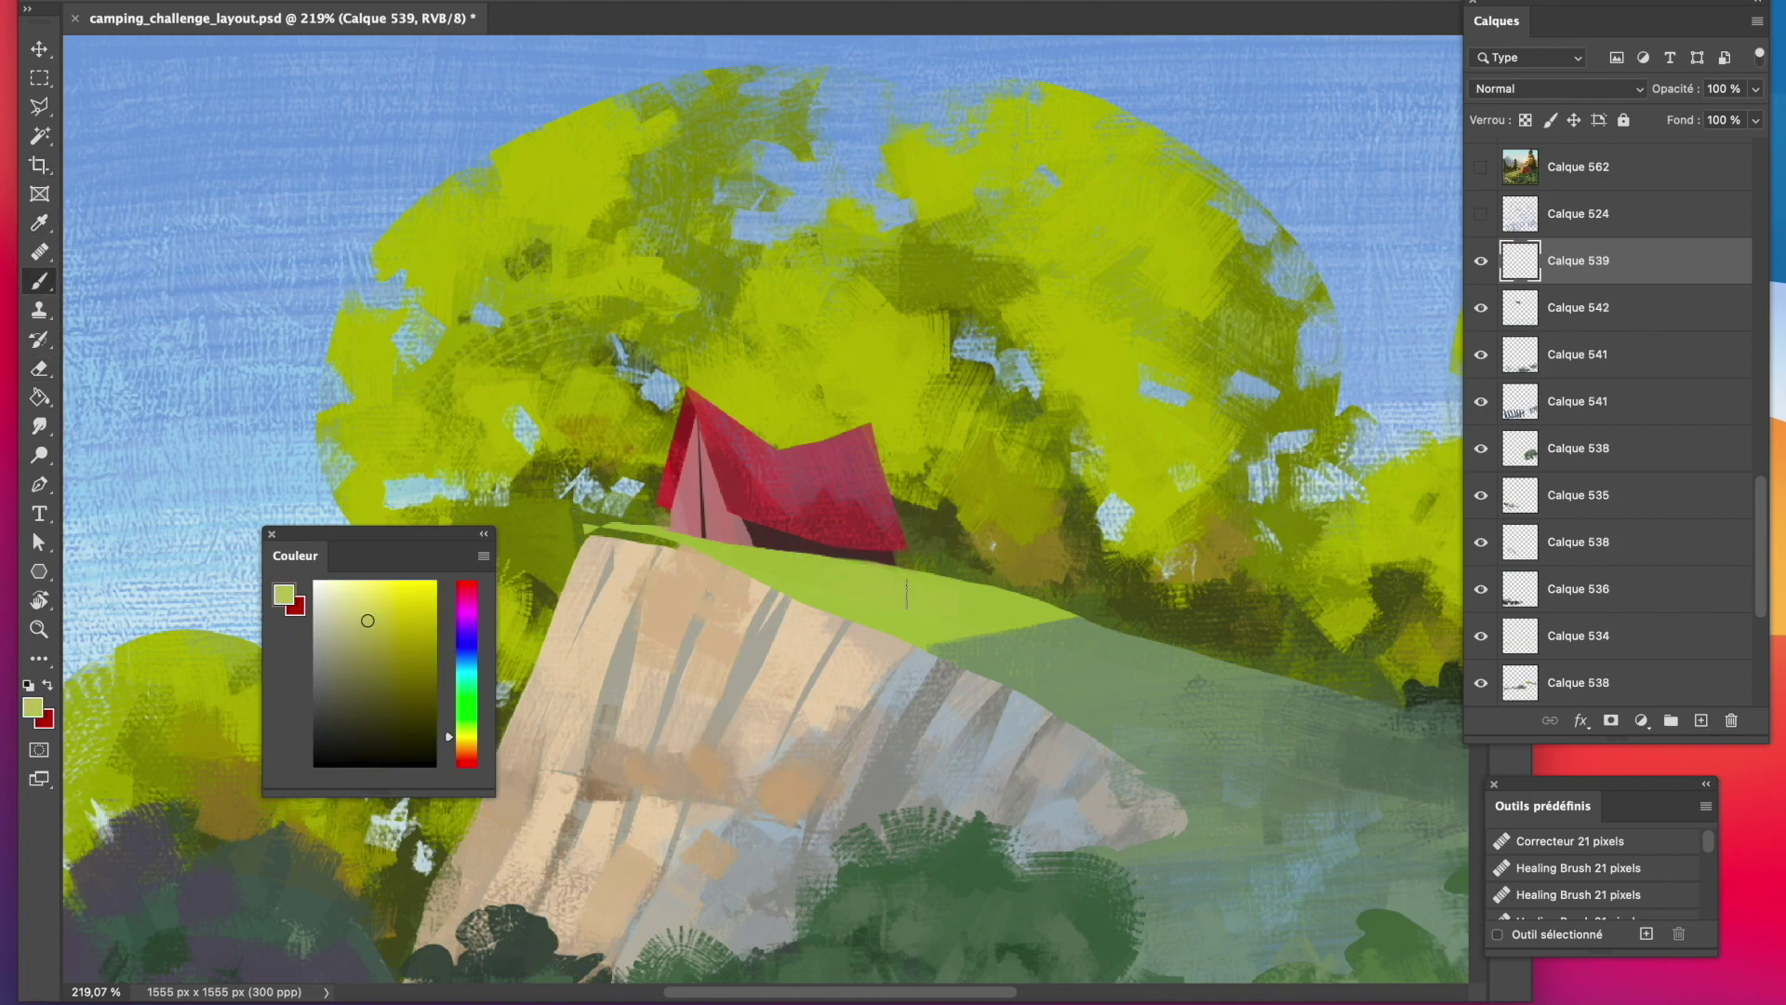
mouse_move(910, 583)
left_mouse_down()
mouse_move(880, 520)
mouse_move(870, 558)
left_mouse_up()
left_click(856, 573, "alt")
mouse_move(866, 562)
left_mouse_down()
mouse_move(837, 552)
mouse_move(1005, 586)
left_mouse_up()
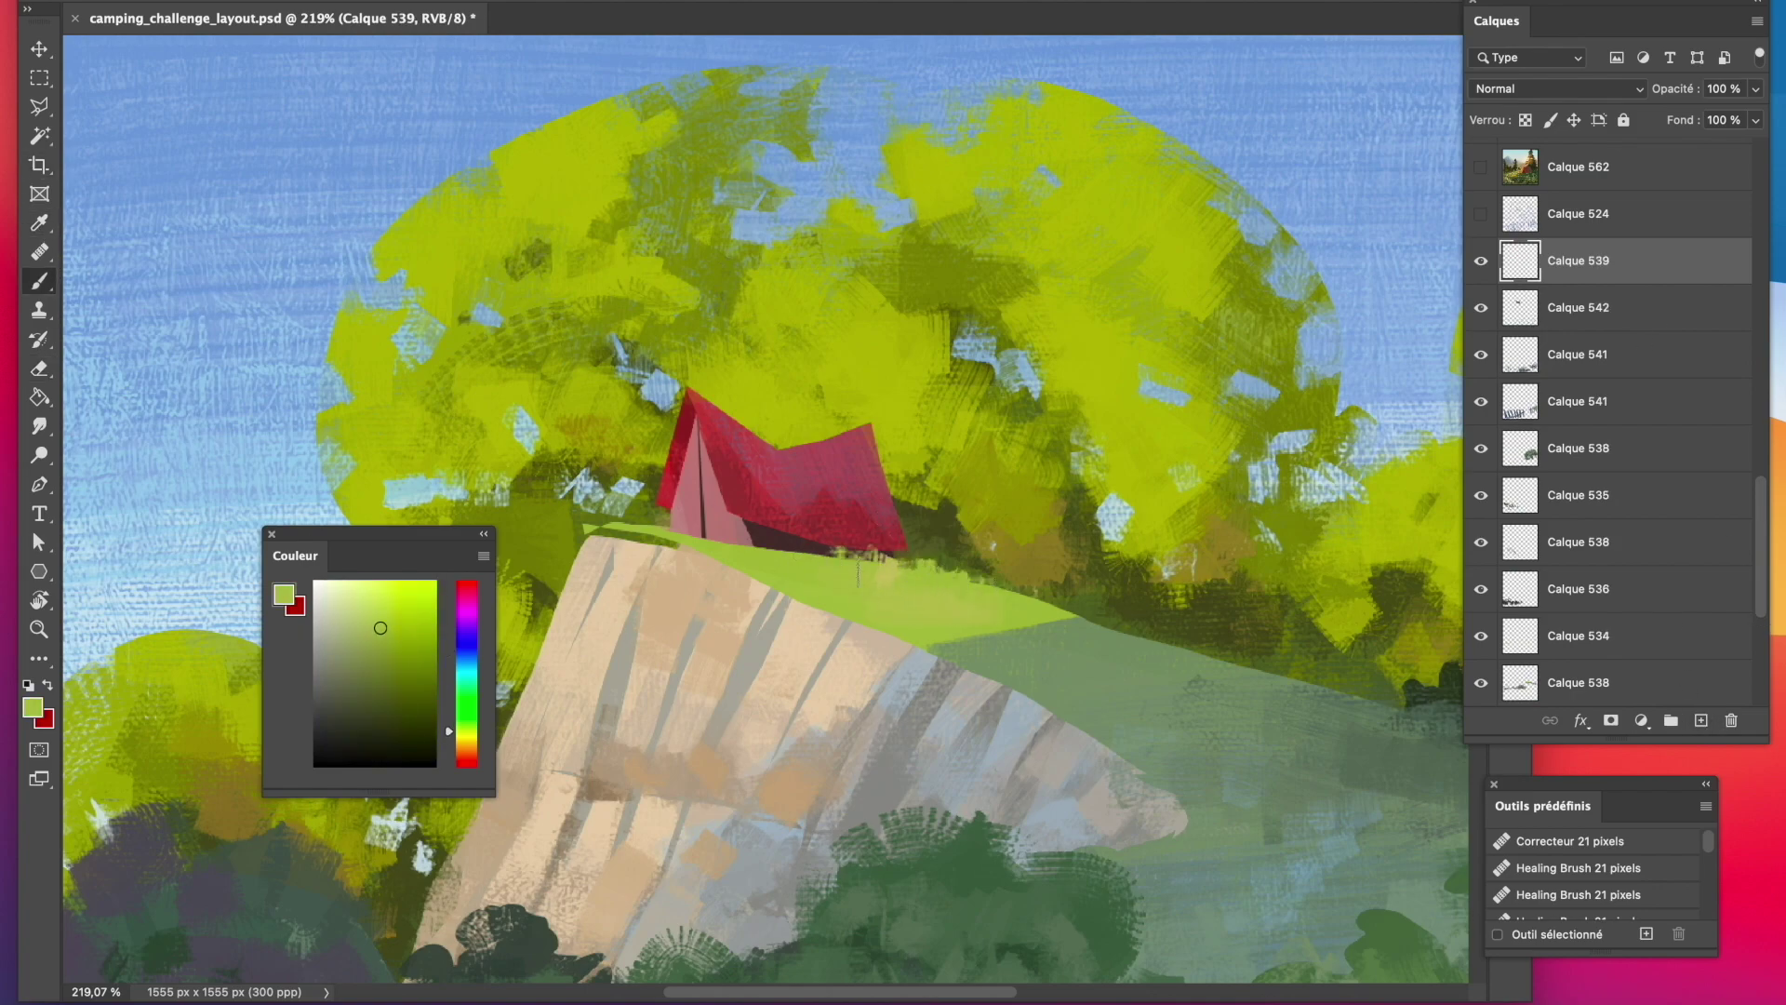
Sample a lighter yellow-green and paint short grass along the cliff's top edge in front of the tent.
left_click(855, 571, "alt")
mouse_move(805, 551)
left_mouse_down()
mouse_move(756, 545)
mouse_move(794, 549)
left_mouse_up()
left_click_drag(605, 531, 689, 539)
left_click_drag(714, 538, 739, 539)
left_click_drag(610, 529, 590, 528)
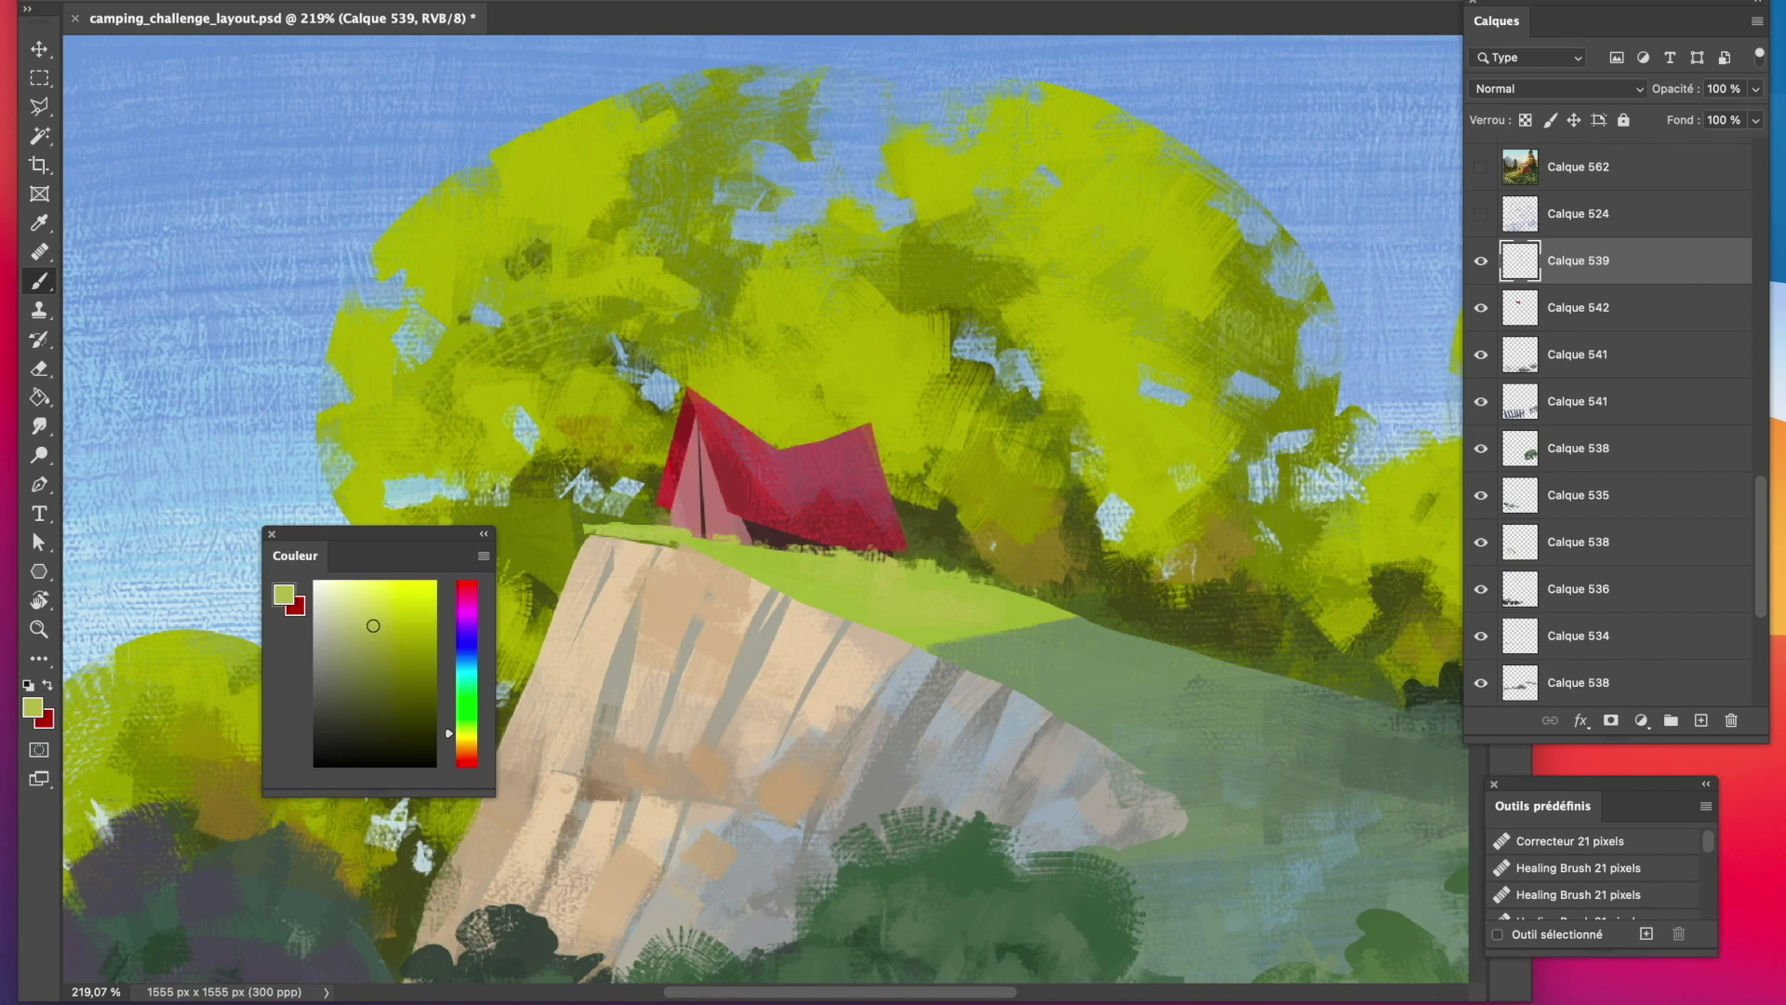
Paint a grey-green cast shadow beside the tent on a new layer, merge it with the grass layer and erase its edges.
left_click(636, 483, "alt")
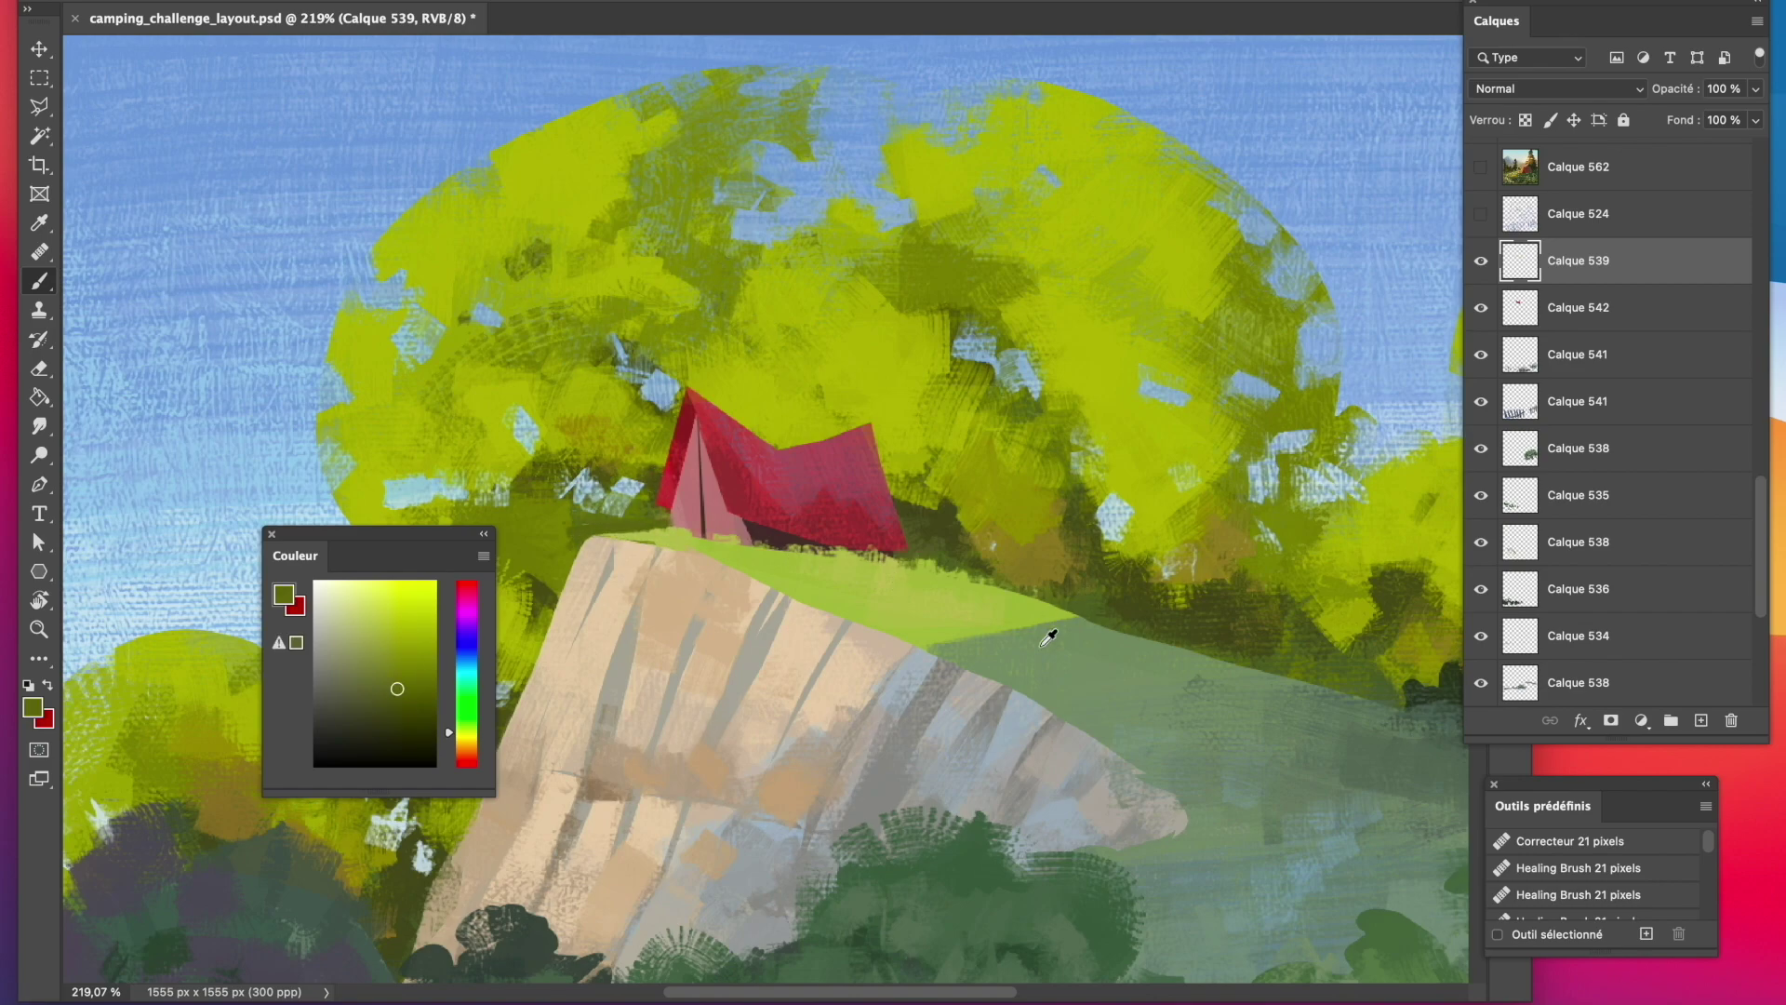
left_click(1049, 637, "alt")
key("ctrl+shift+alt+n")
left_click_drag(818, 558, 1011, 588)
left_click(1610, 309, "shift")
right_click(1610, 309)
left_click(1665, 682)
key("e")
left_click_drag(899, 553, 942, 565)
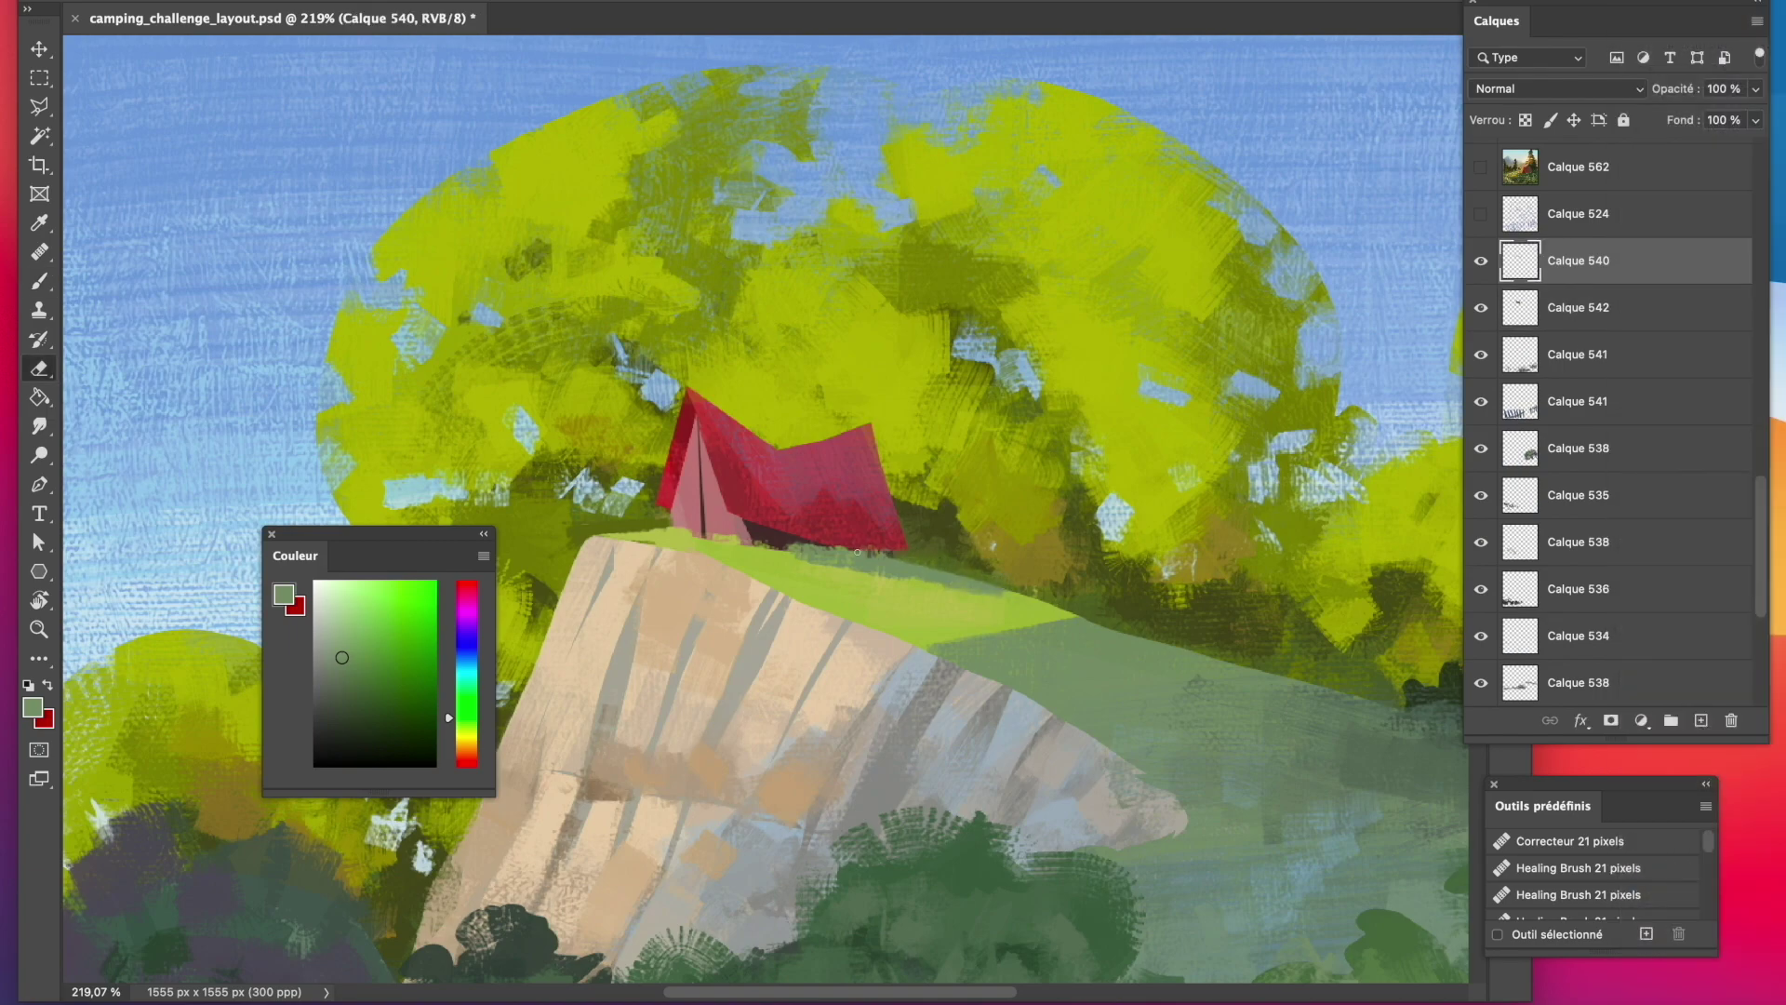
Paint thin near-white tent ropes along the tent's base on a new layer and move that layer above the grass.
left_click(1589, 313)
key("ctrl+shift+alt+n")
key("b")
left_click(713, 474, "alt")
left_click(319, 595)
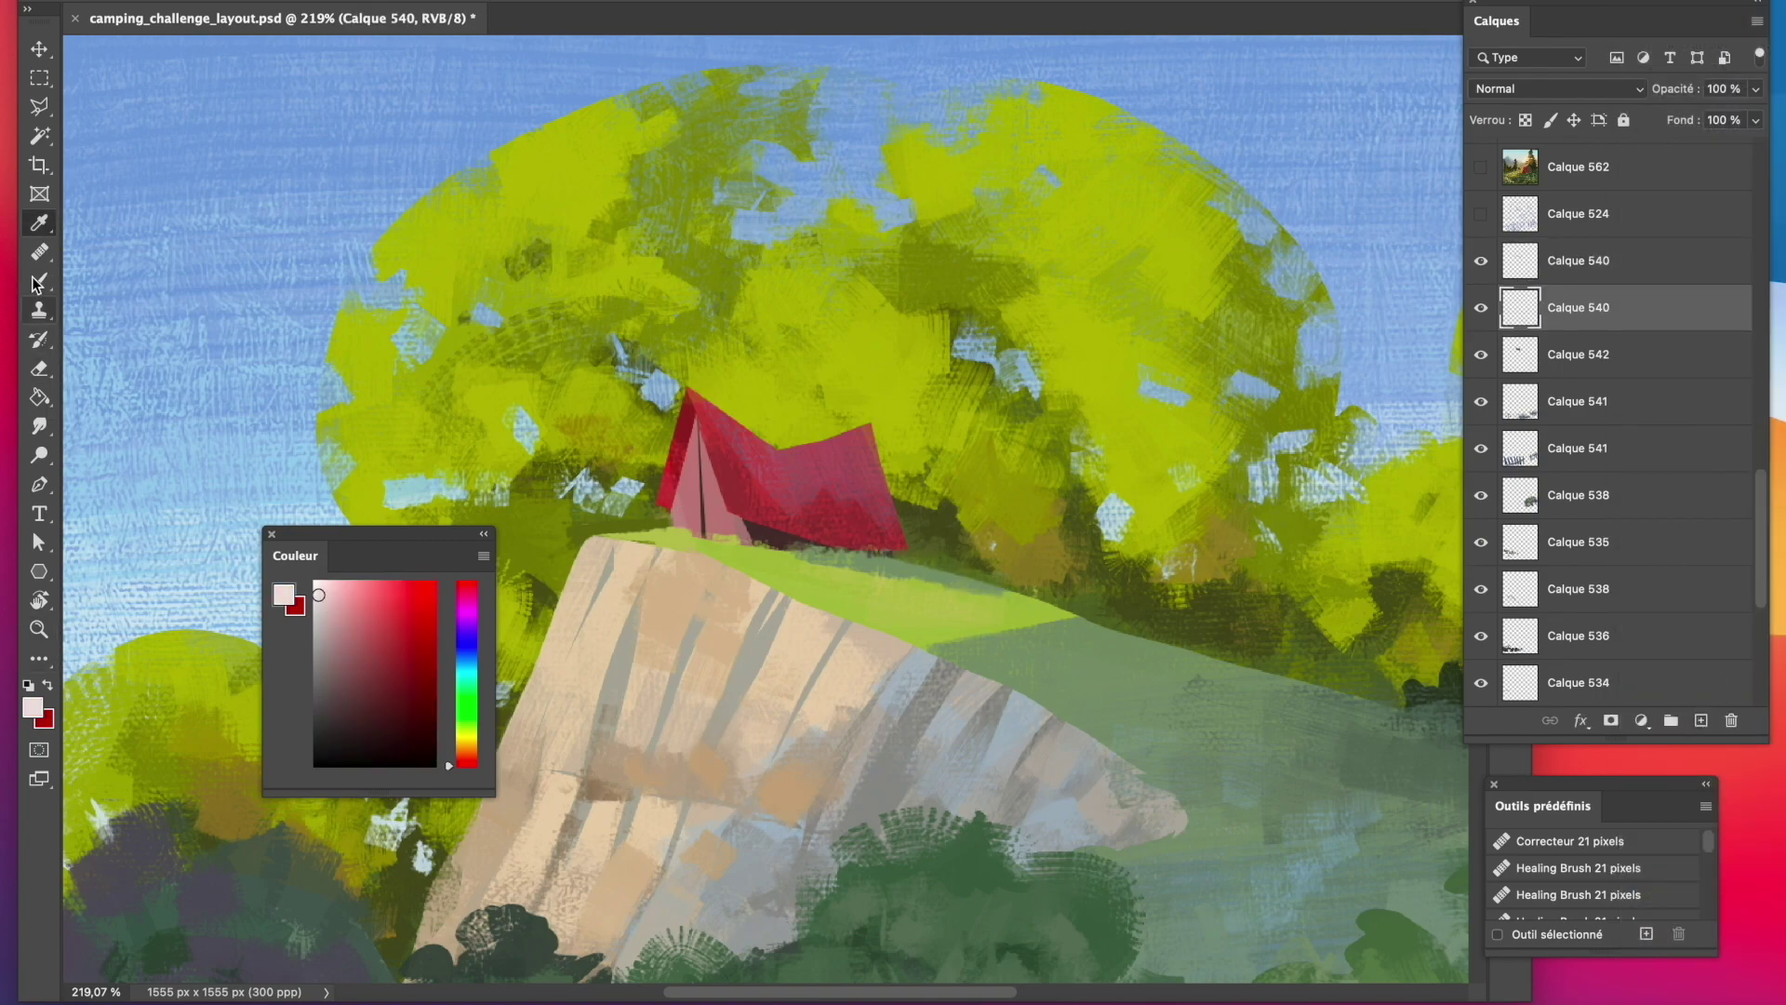
left_click(88, 3)
double_click(177, 905)
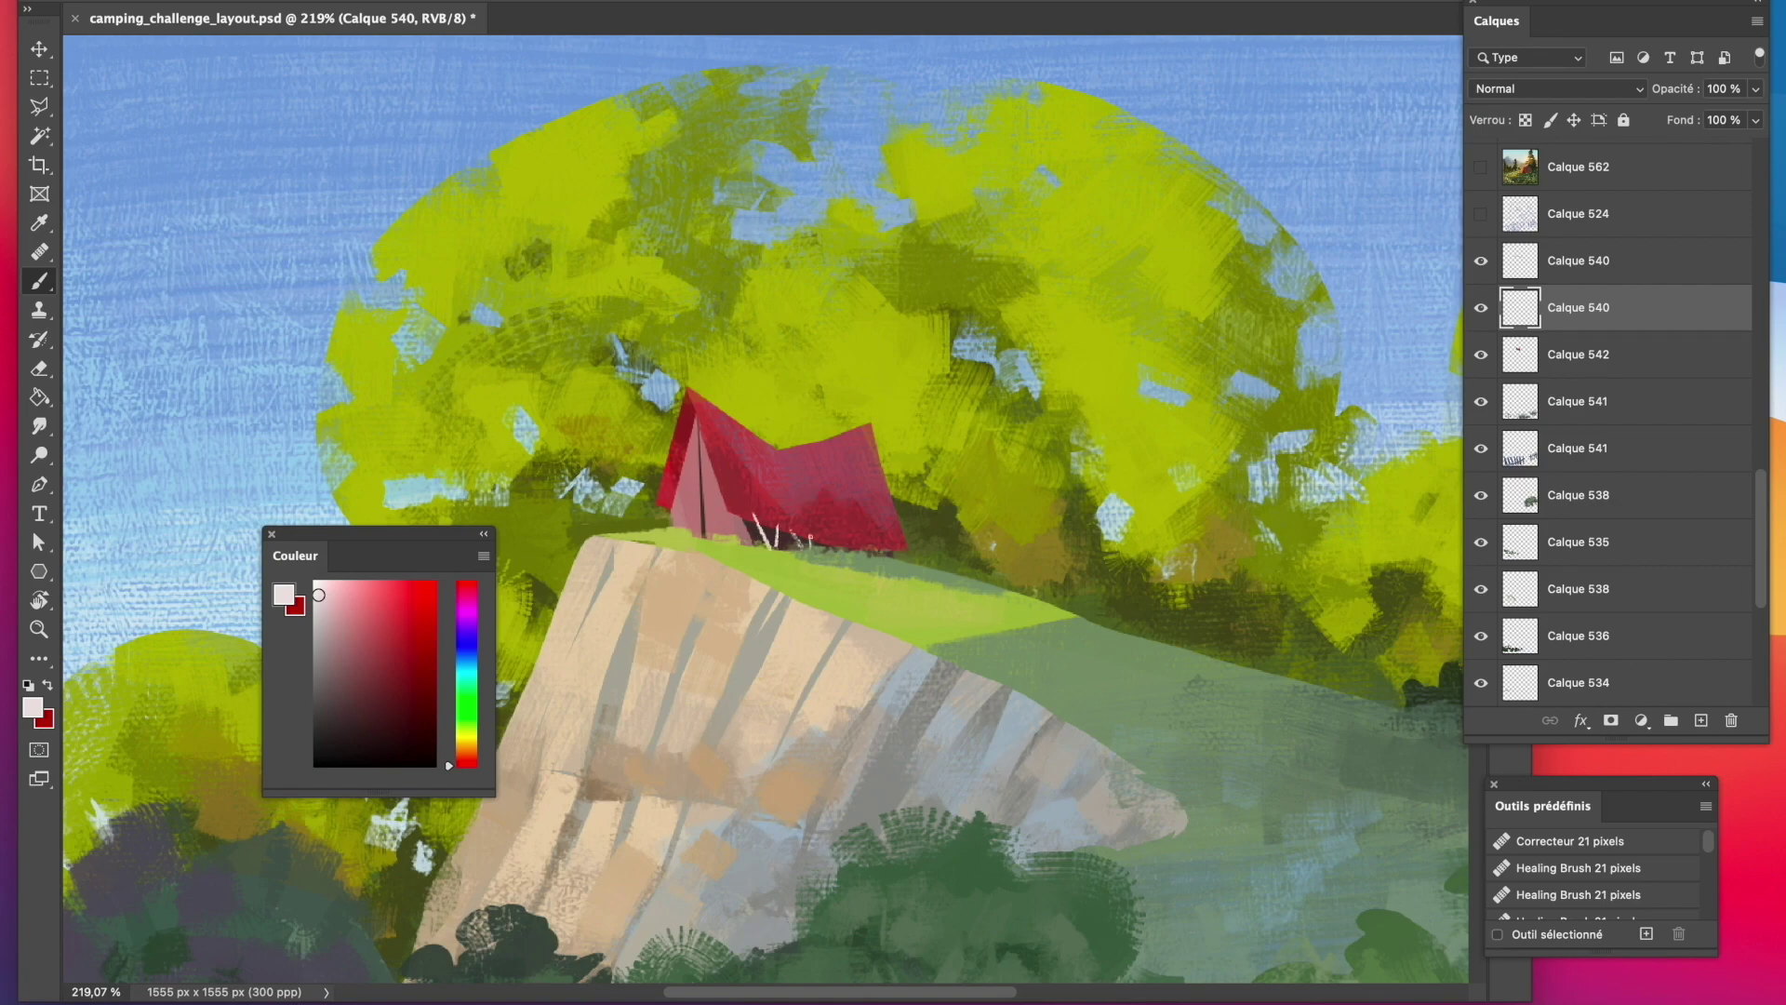
left_click_drag(1627, 312, 1626, 240)
key("e")
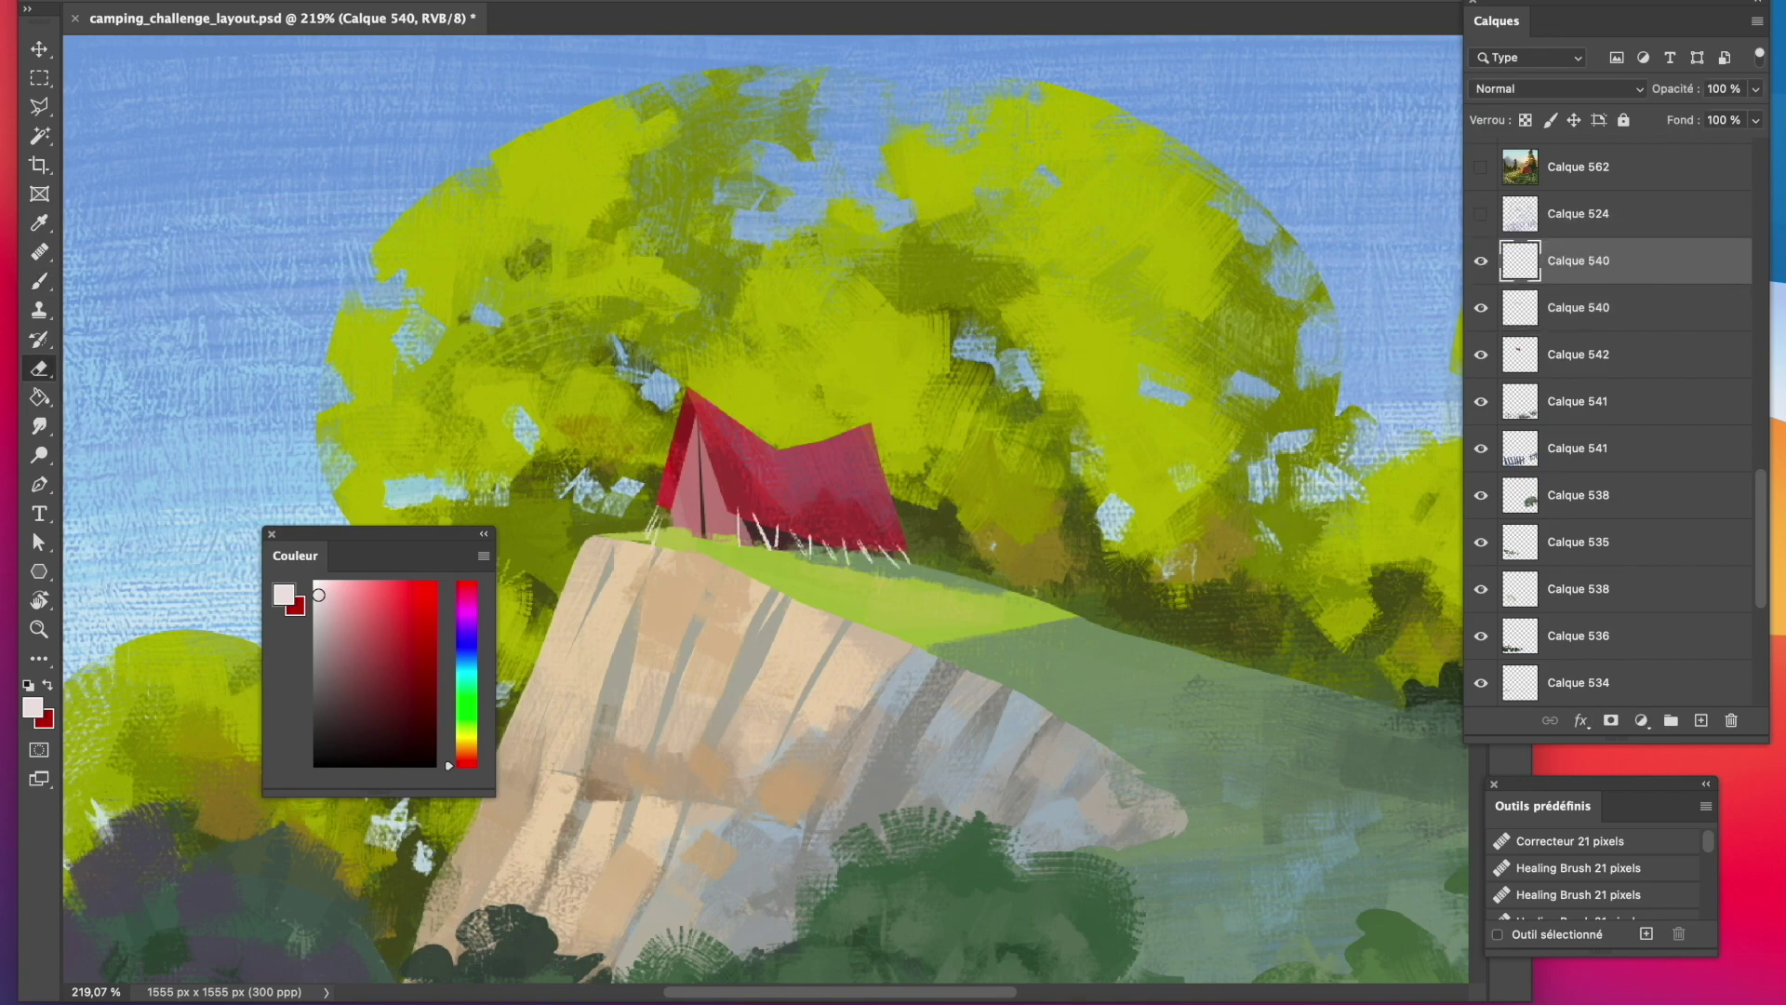
Try painting near-white trim along the tent's front edges on a new layer clipped to the tent.
left_click(1532, 354)
left_click(1701, 722)
right_click(1645, 354)
left_click(1581, 409)
key("b")
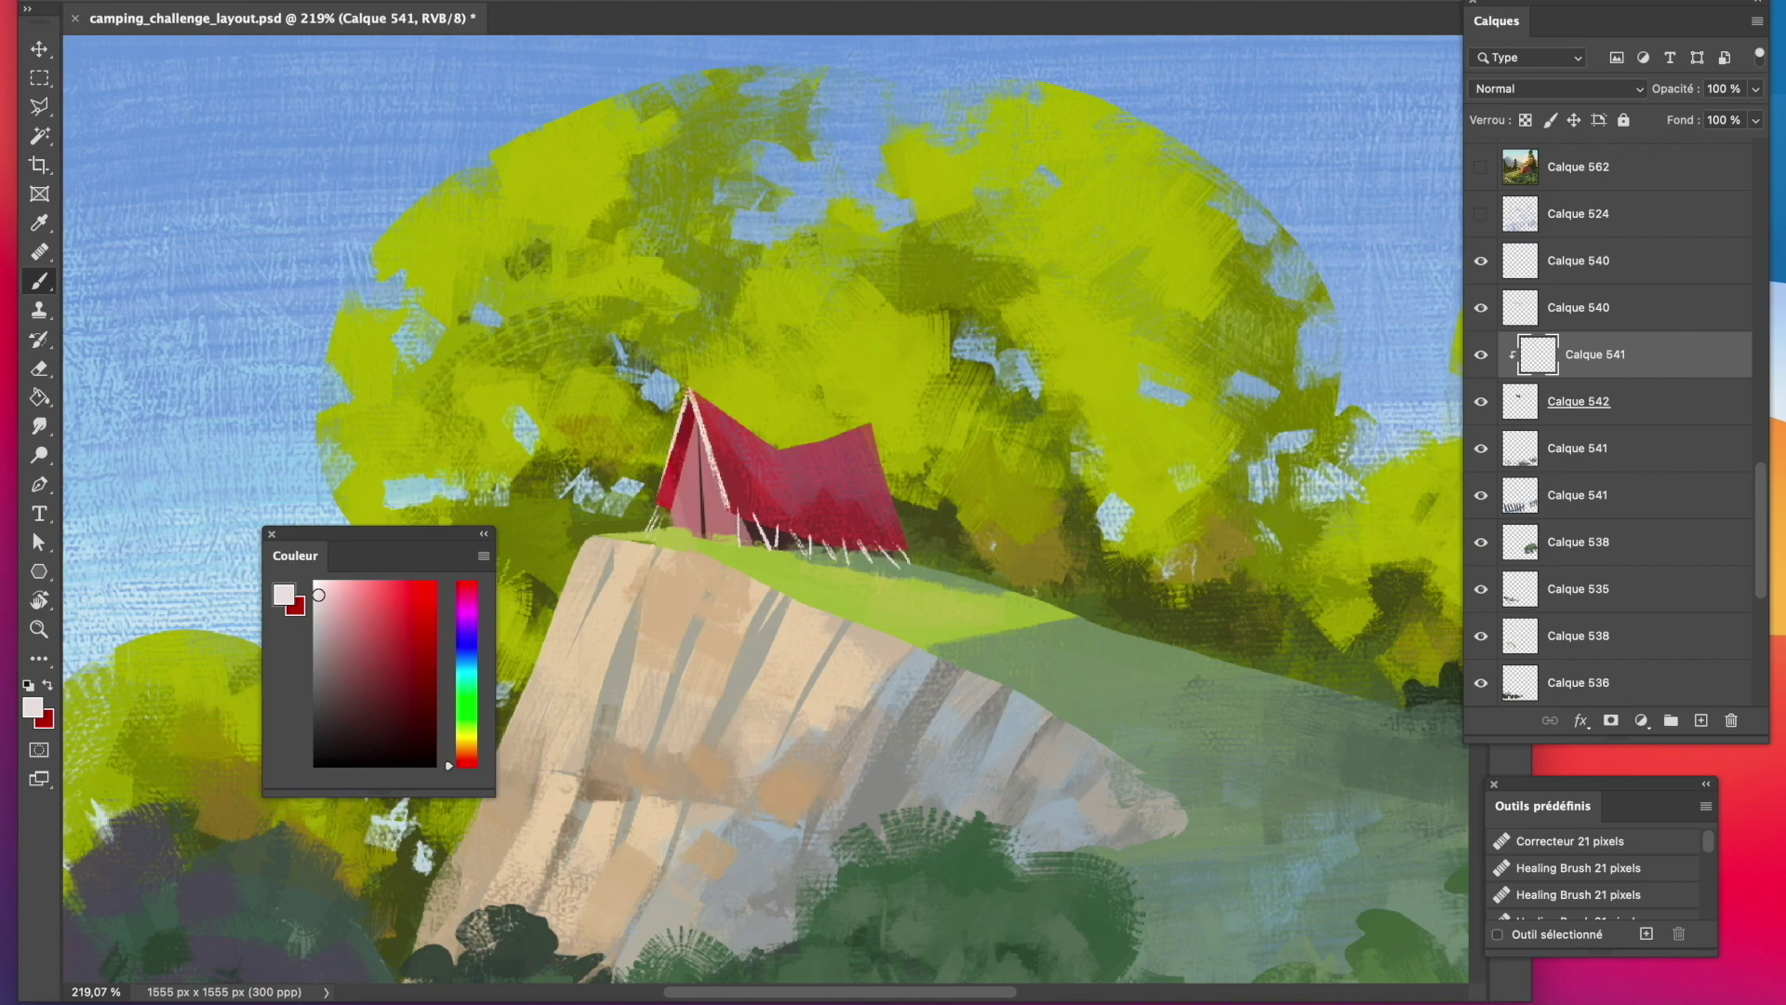
key("e")
Compare the whole painting with and without the clipped trim layer, and delete that layer.
key("z")
left_click_drag(833, 421, 679, 429)
left_click(1482, 356)
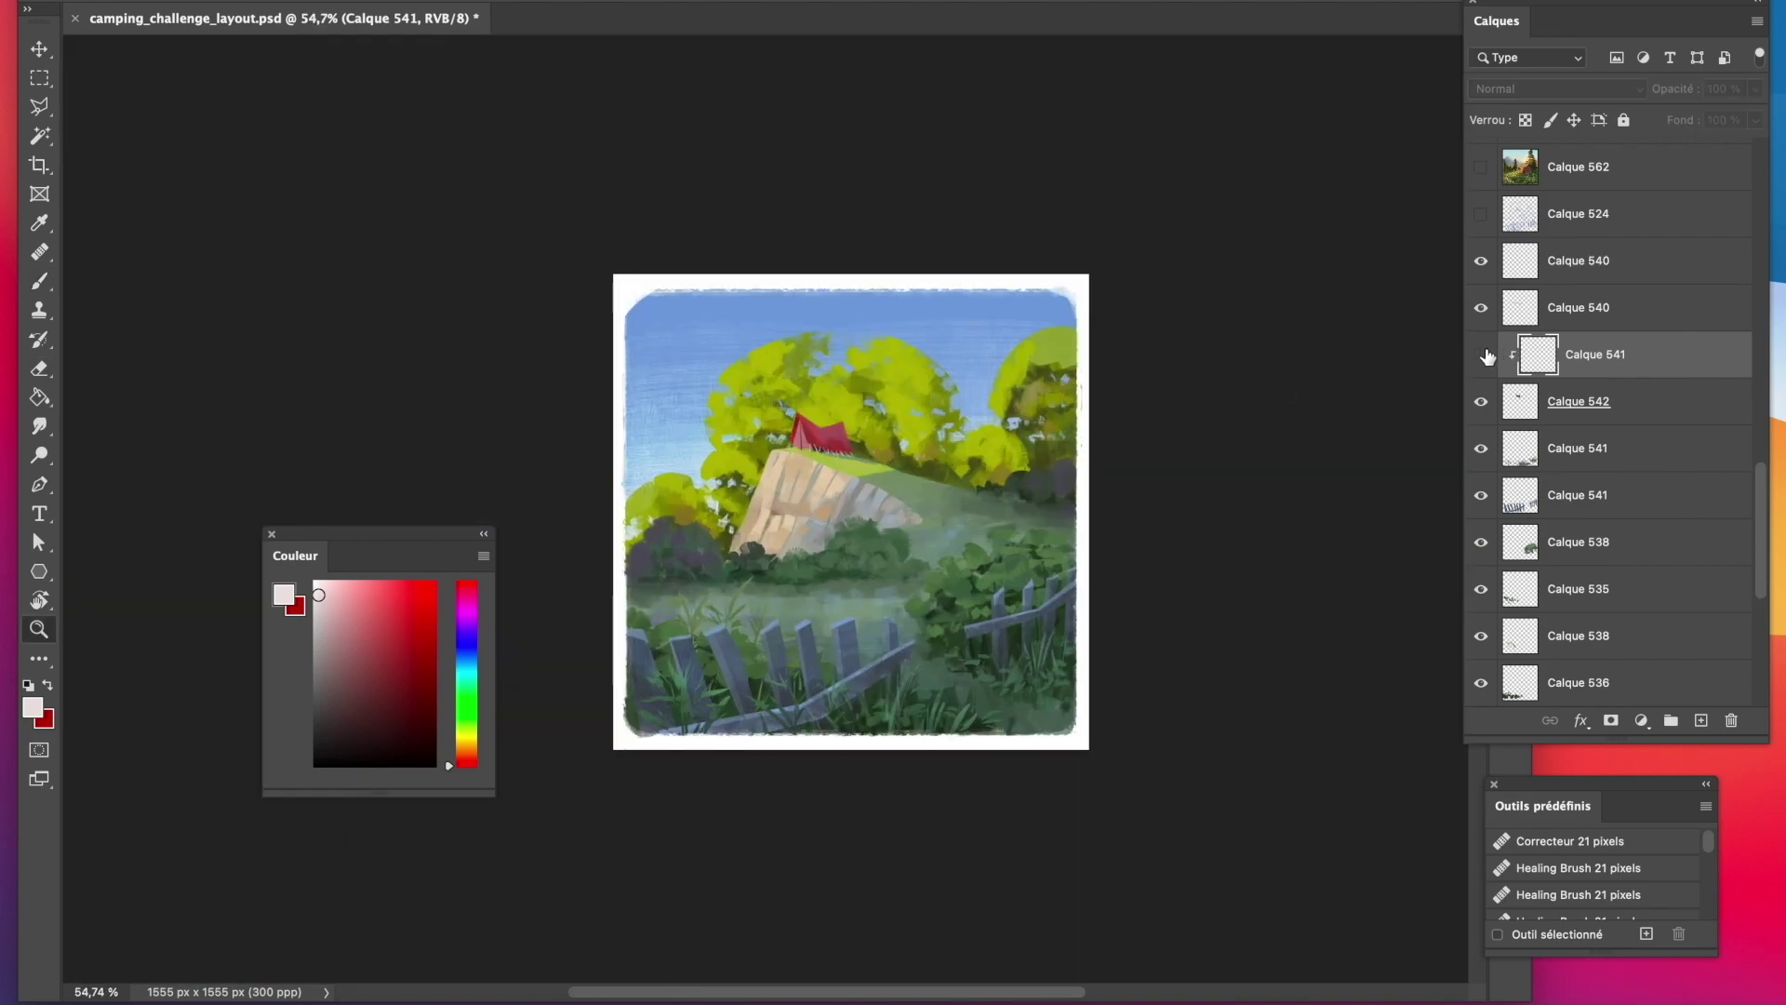
left_click(1482, 355)
left_click_drag(1572, 358, 1731, 720)
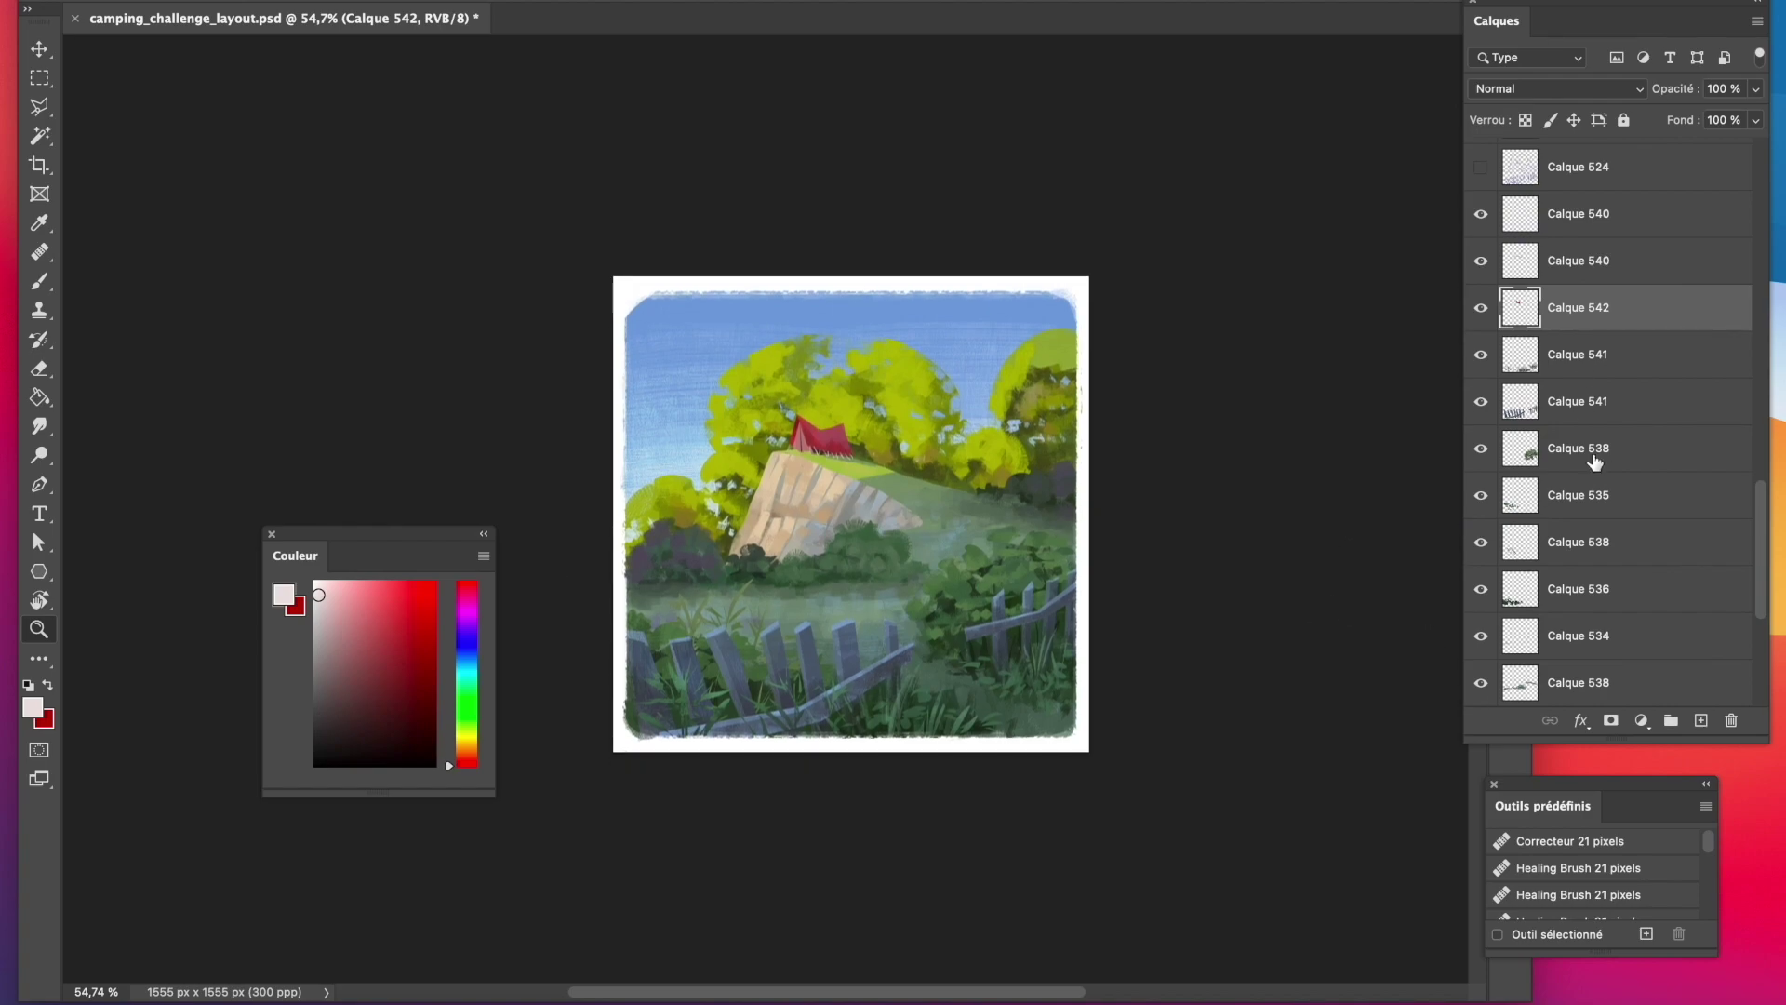
Add a layer below the tent, sample the sky blue and dab a cluster of small flowers around the left fence posts.
left_click(1589, 363)
left_click(1701, 720)
key("i")
left_click(701, 376)
key("b")
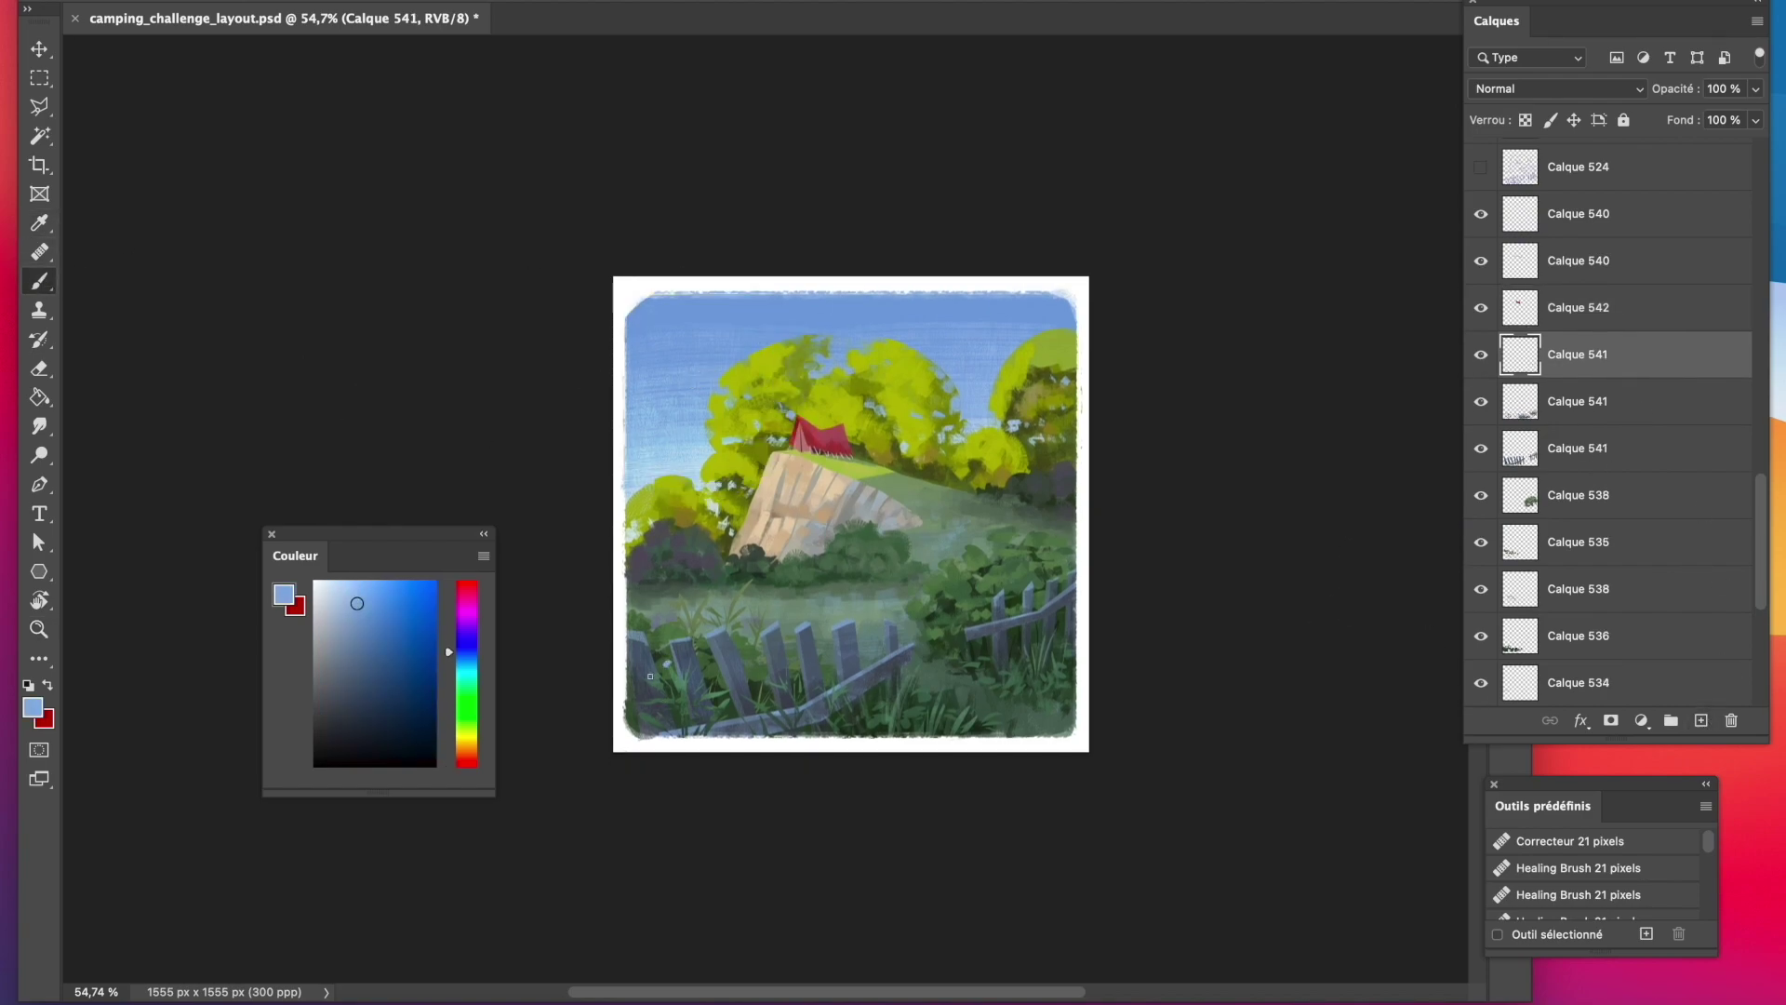
left_click(682, 661)
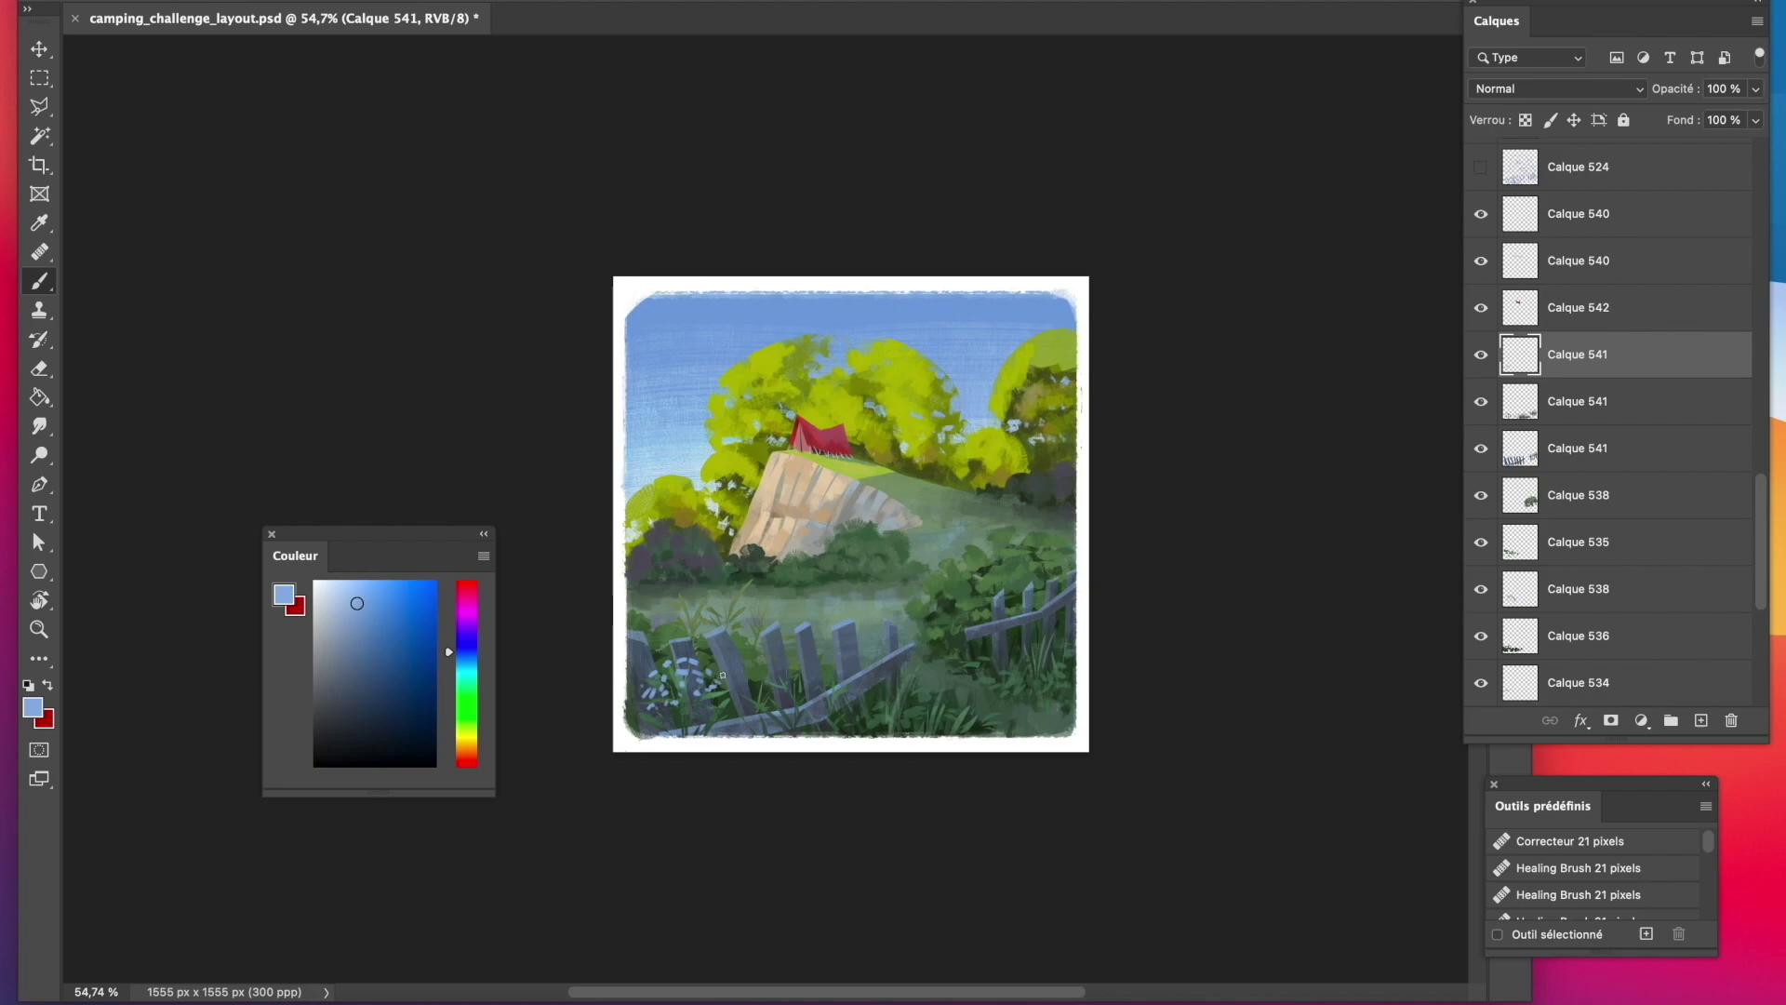
Lighten the blue to a pale tone, dab petals onto the left flowers and start a second cluster by the middle posts.
left_click(333, 606)
left_click(703, 689)
left_click(713, 690)
key("e")
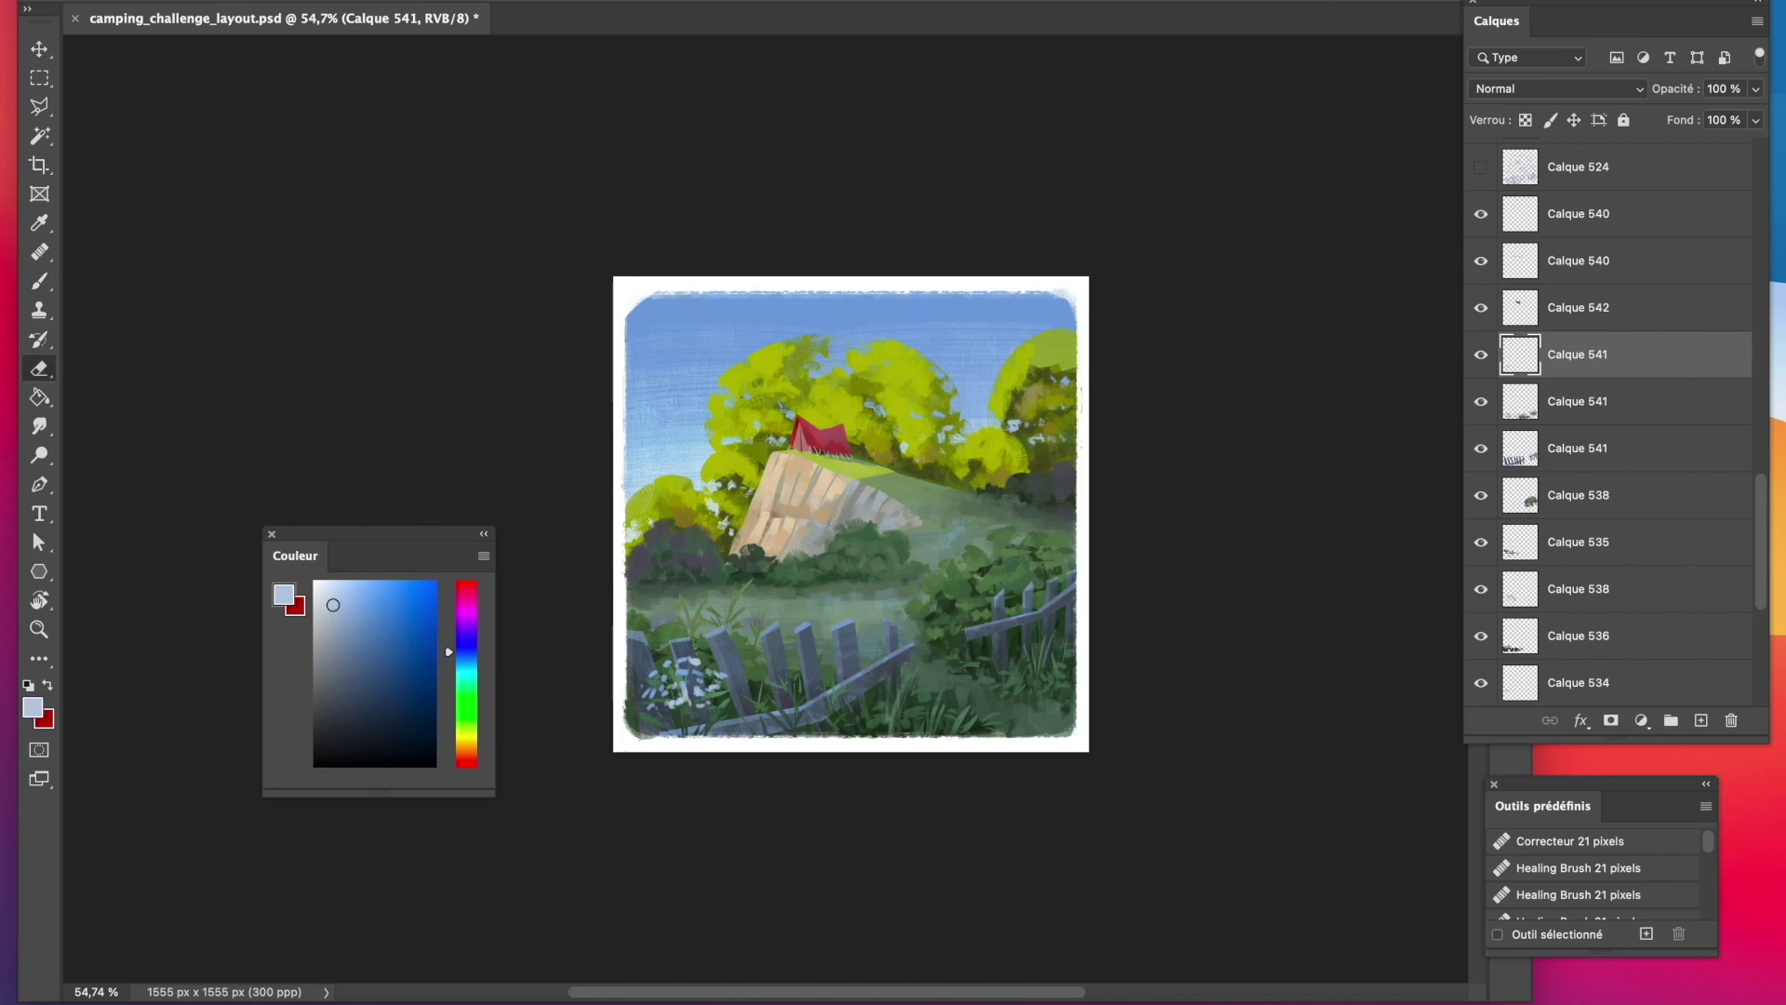
key("b")
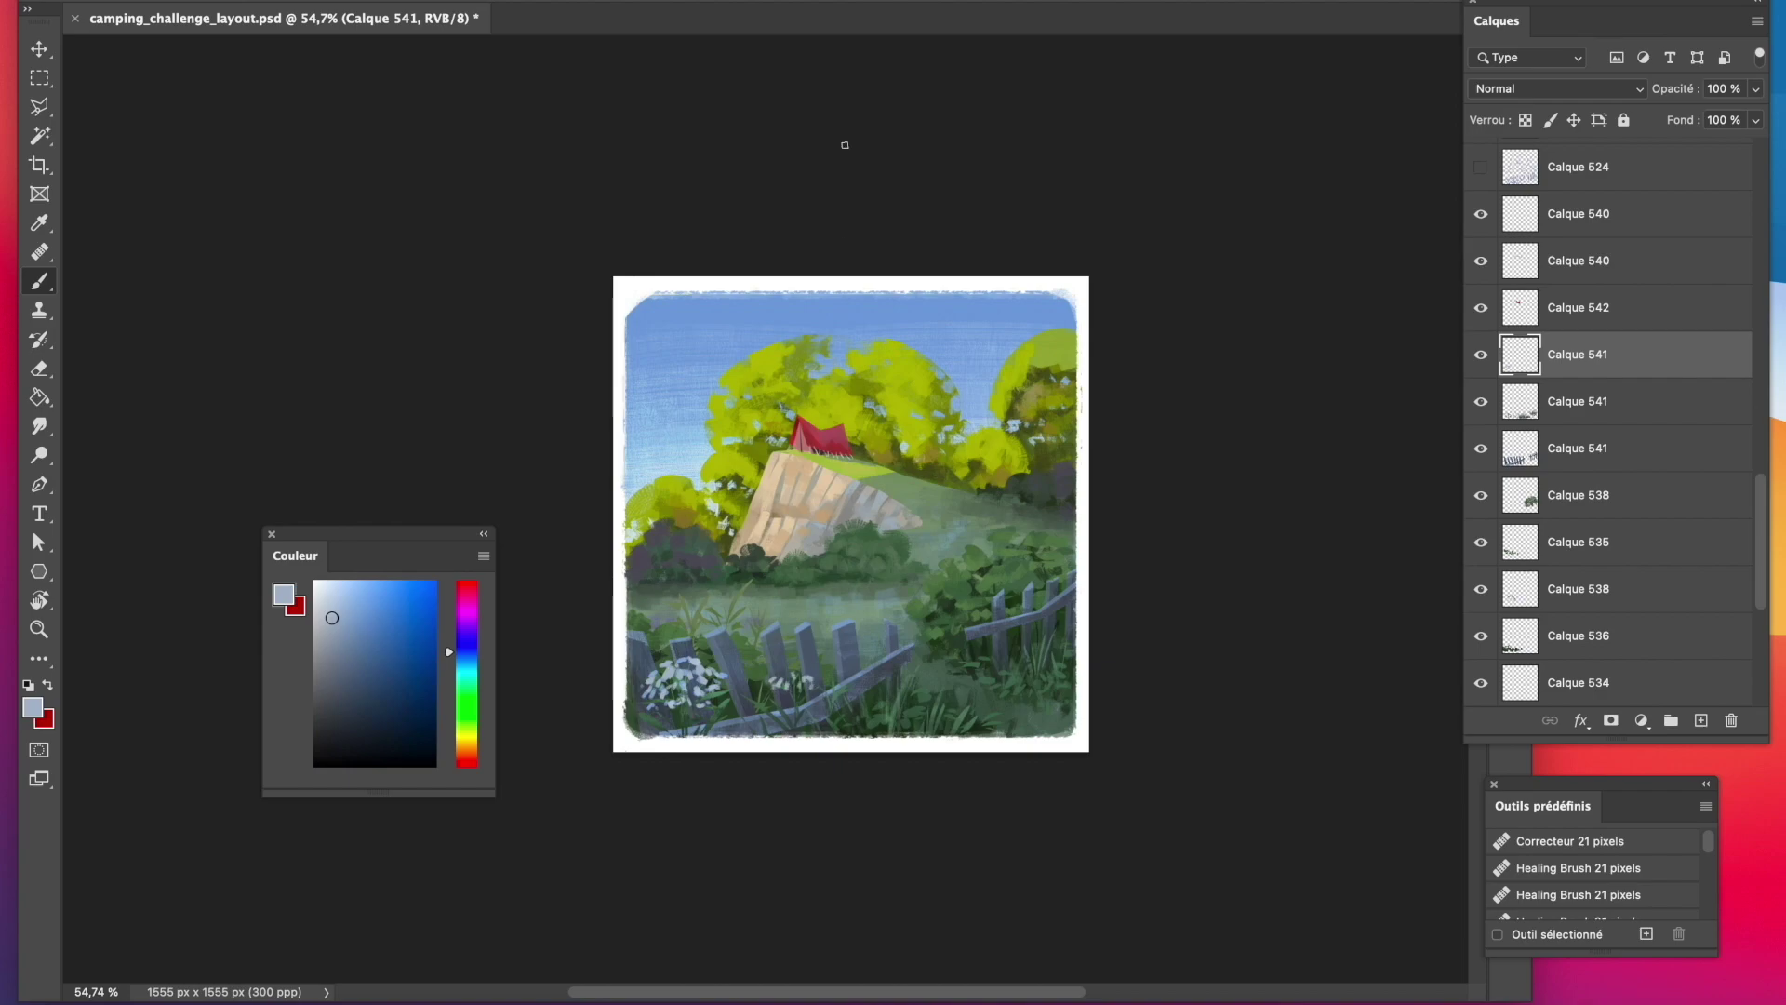
Dab more pale blue flower clusters along the middle of the fence, the grass in front and the right fence.
key("z")
mouse_move(1005, 639)
left_mouse_down()
mouse_move(945, 638)
mouse_move(1042, 638)
left_mouse_up()
left_click(43, 303)
left_click(984, 374)
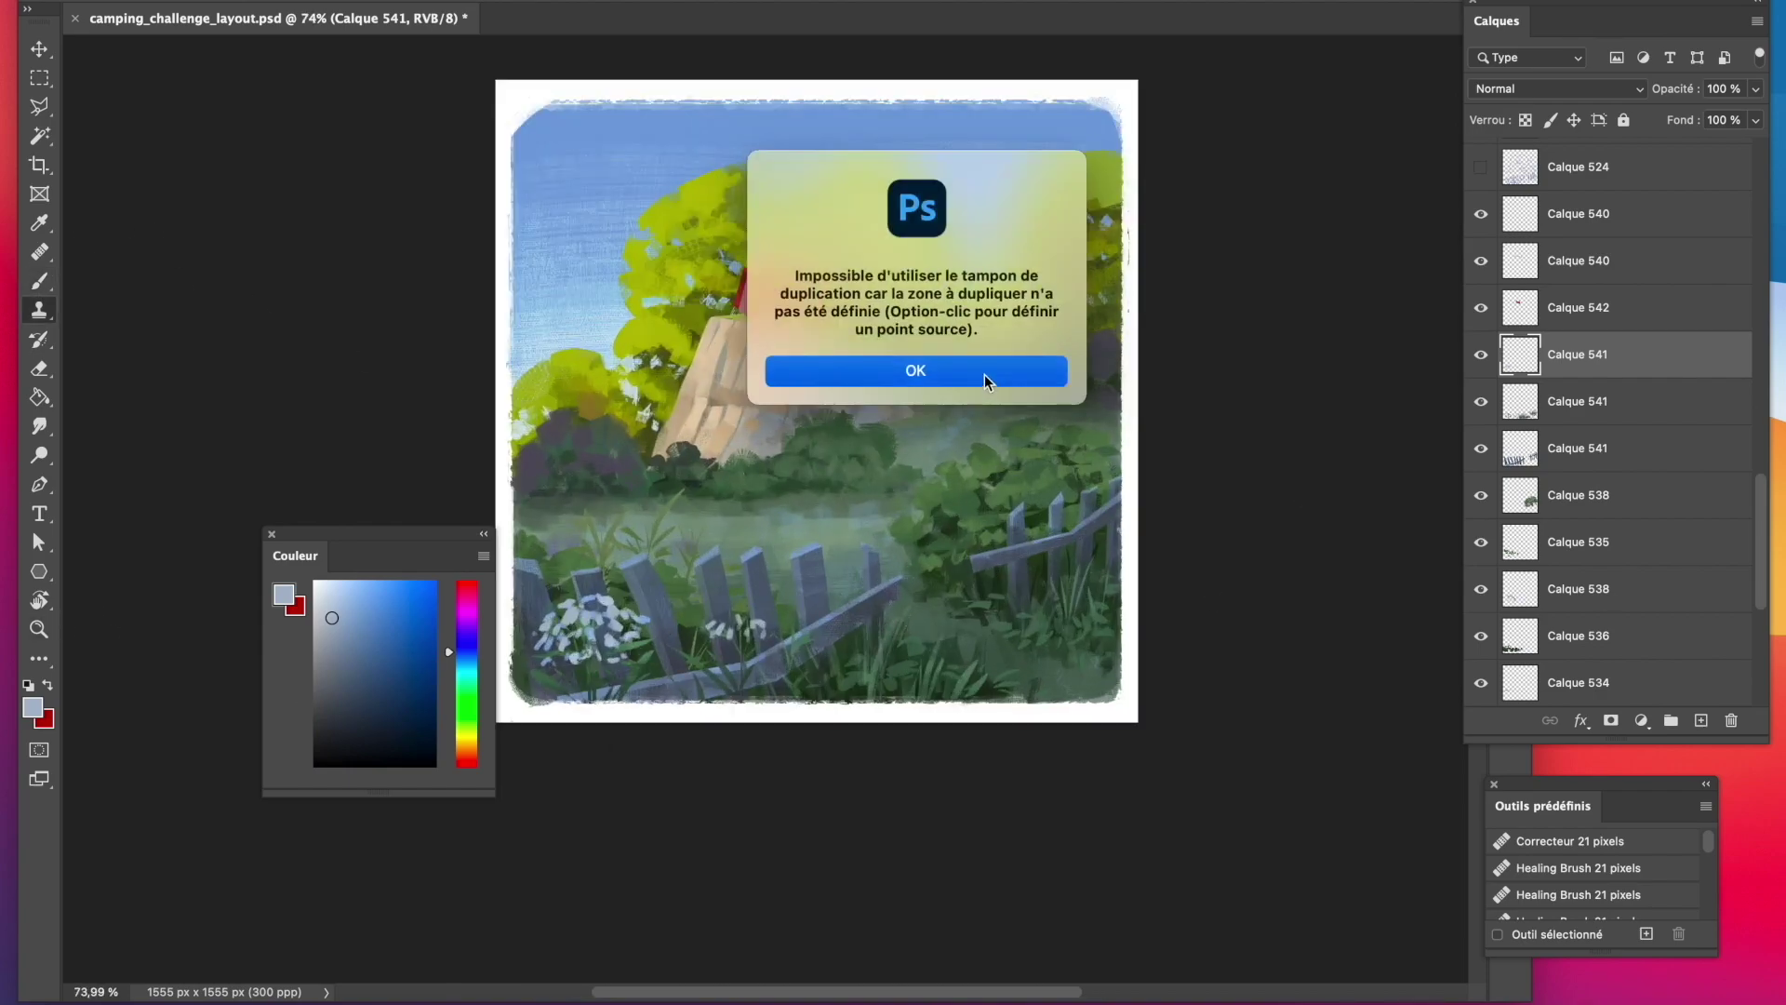
left_click(985, 374)
key("b")
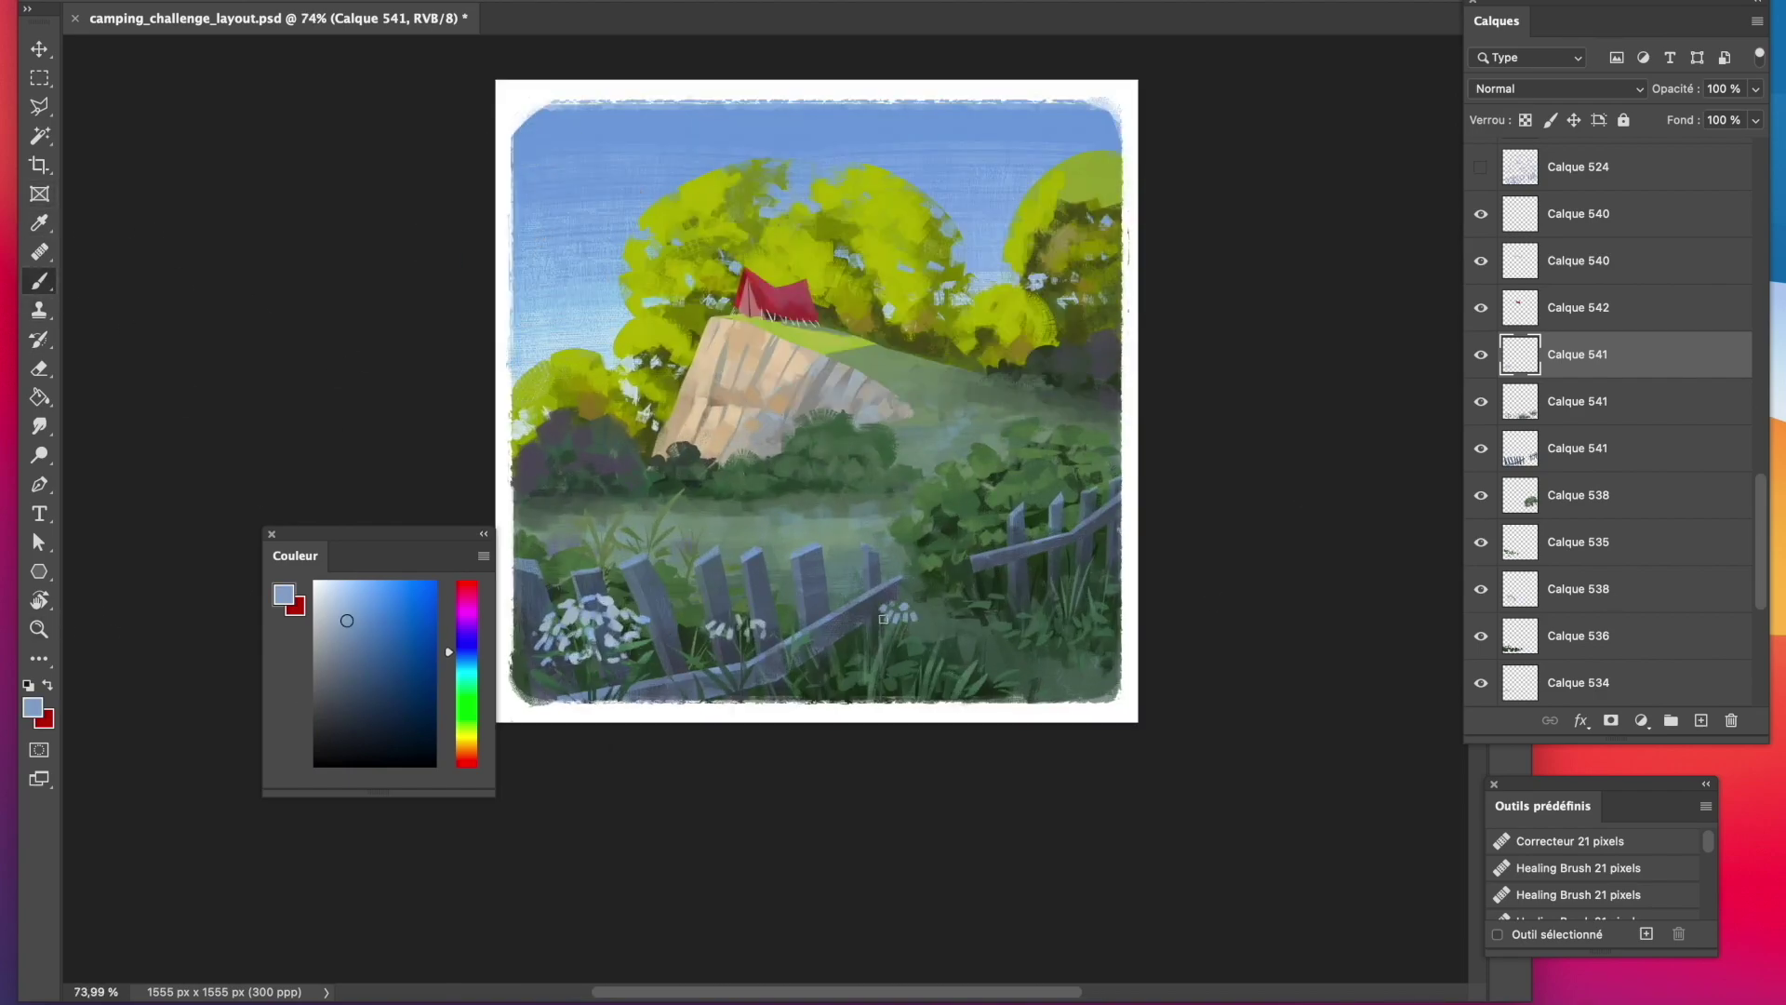
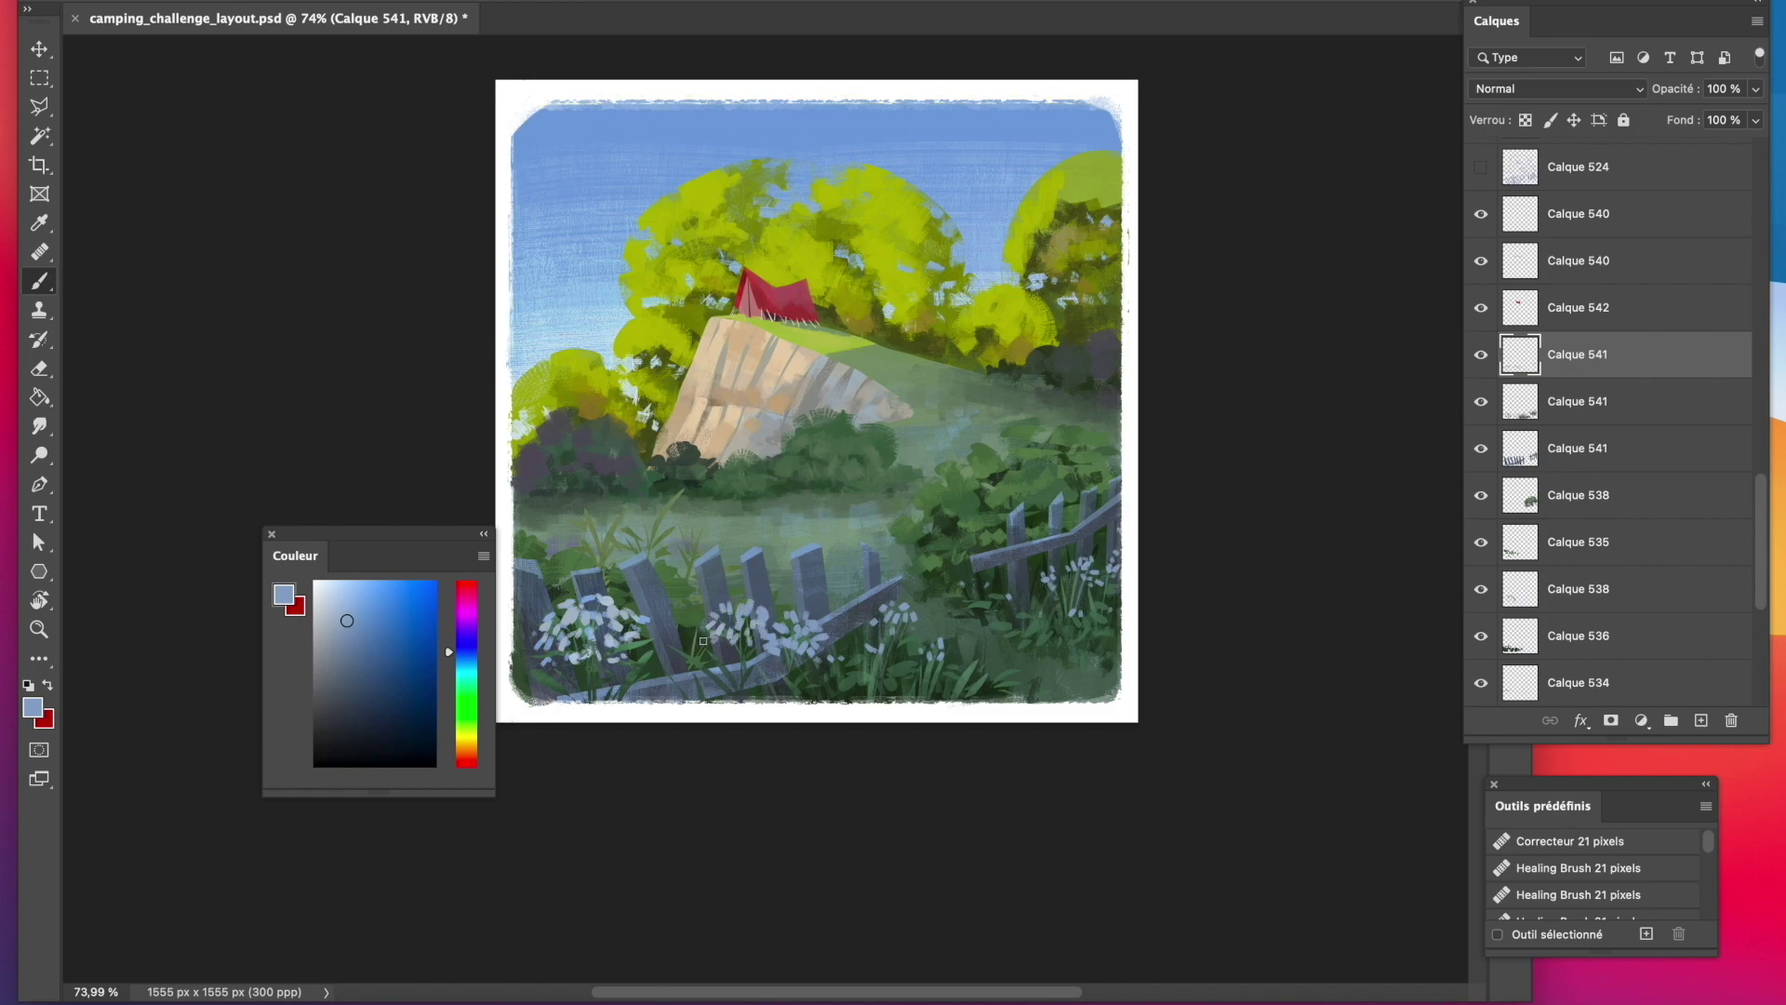
Mix paler blues and dab small flower clusters in the meadow above the left fence.
left_click(335, 611)
left_click_drag(574, 512, 575, 511)
left_click(330, 607)
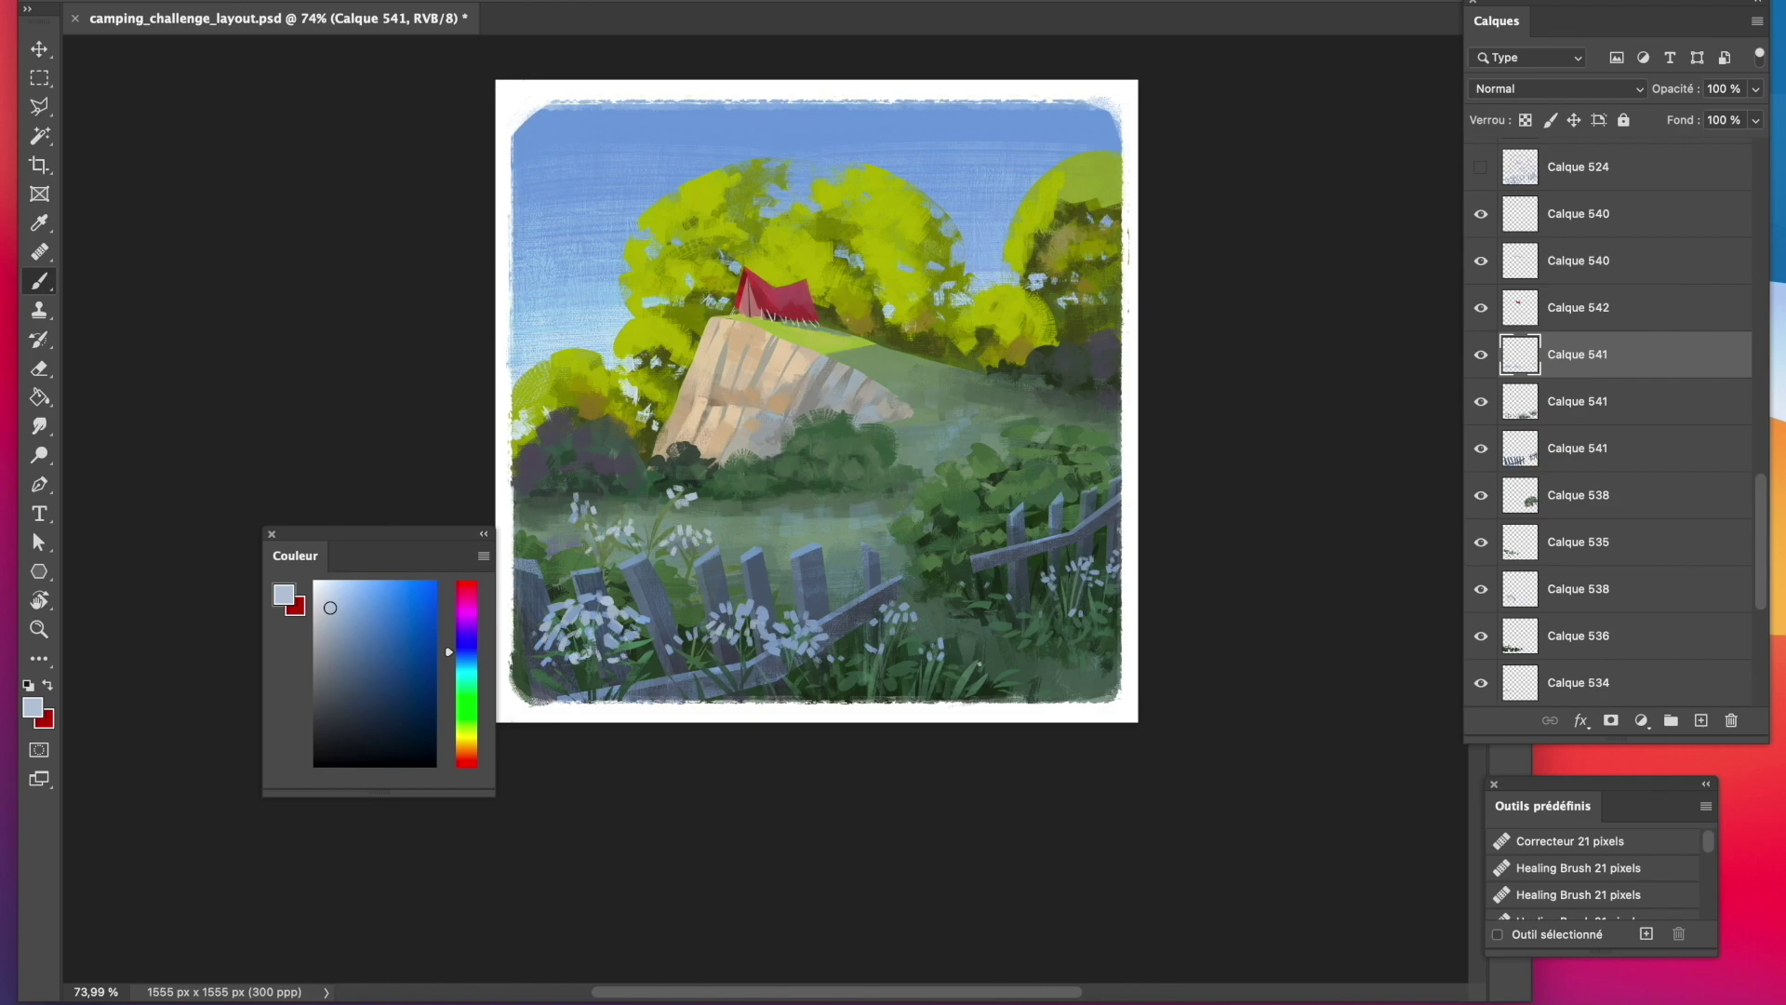
Set the eraser to the Arrondi net brush tip.
key("e")
left_click(84, 3)
scroll(311, 267, "up", 3)
left_click(311, 256)
key("Return")
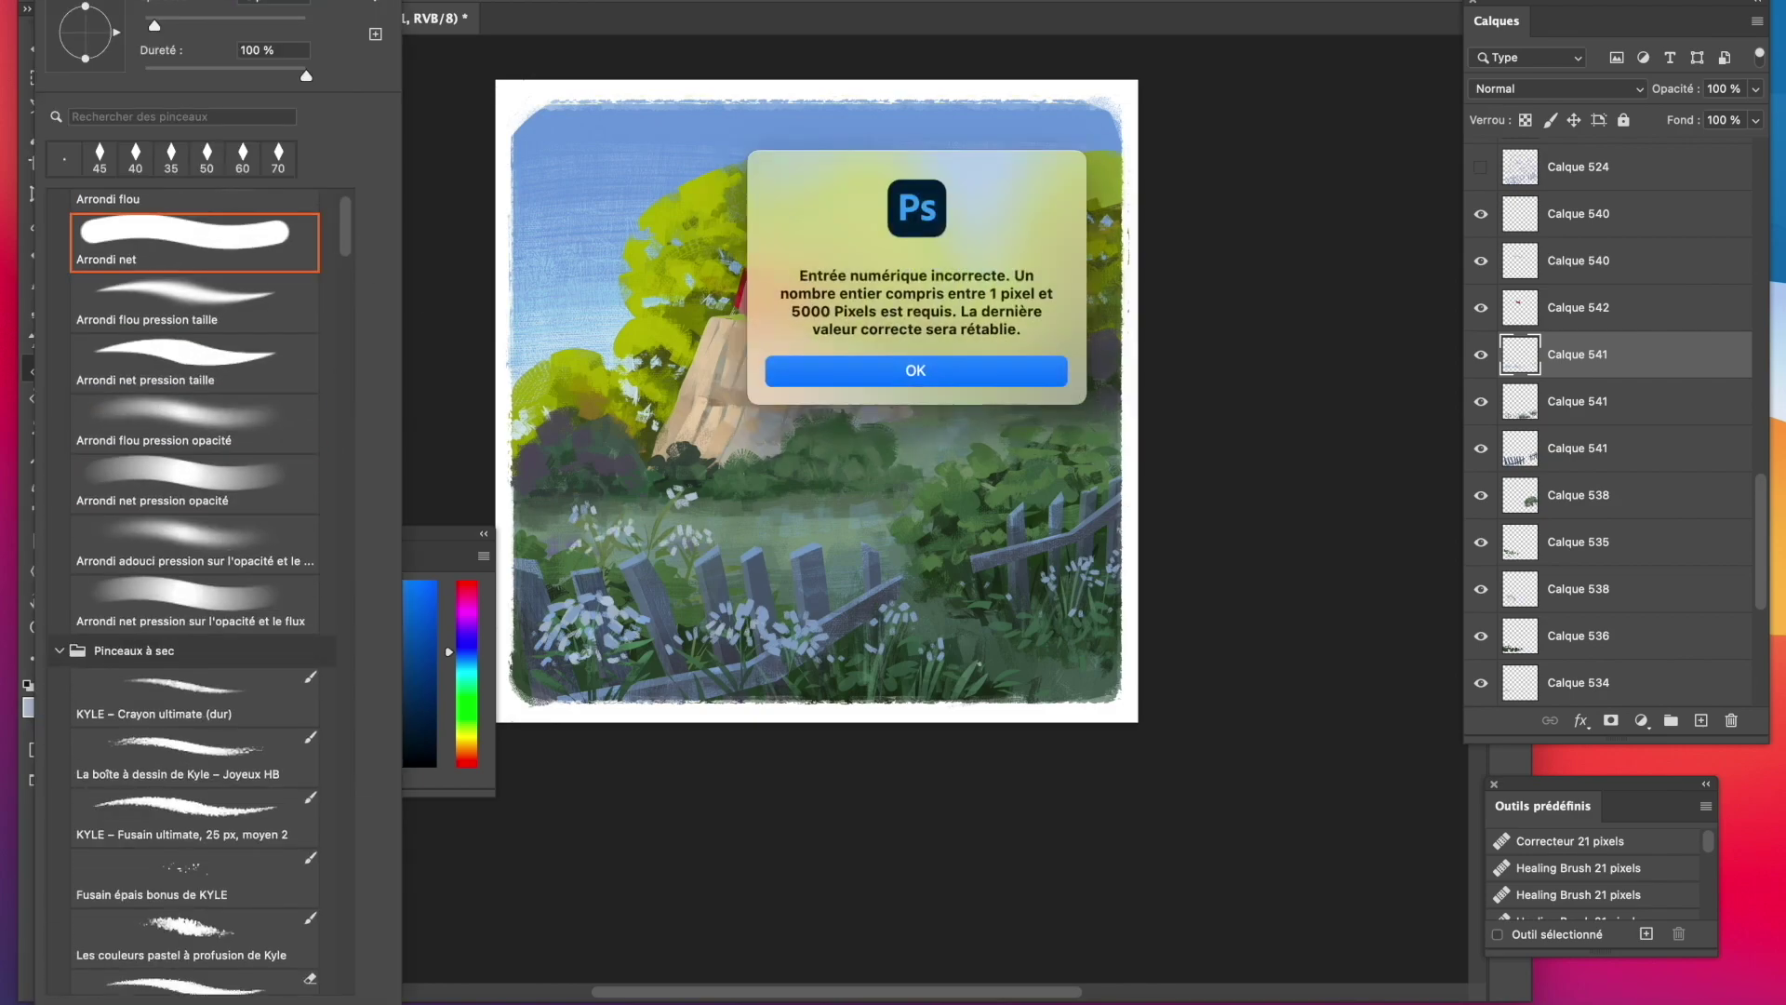
key("Return")
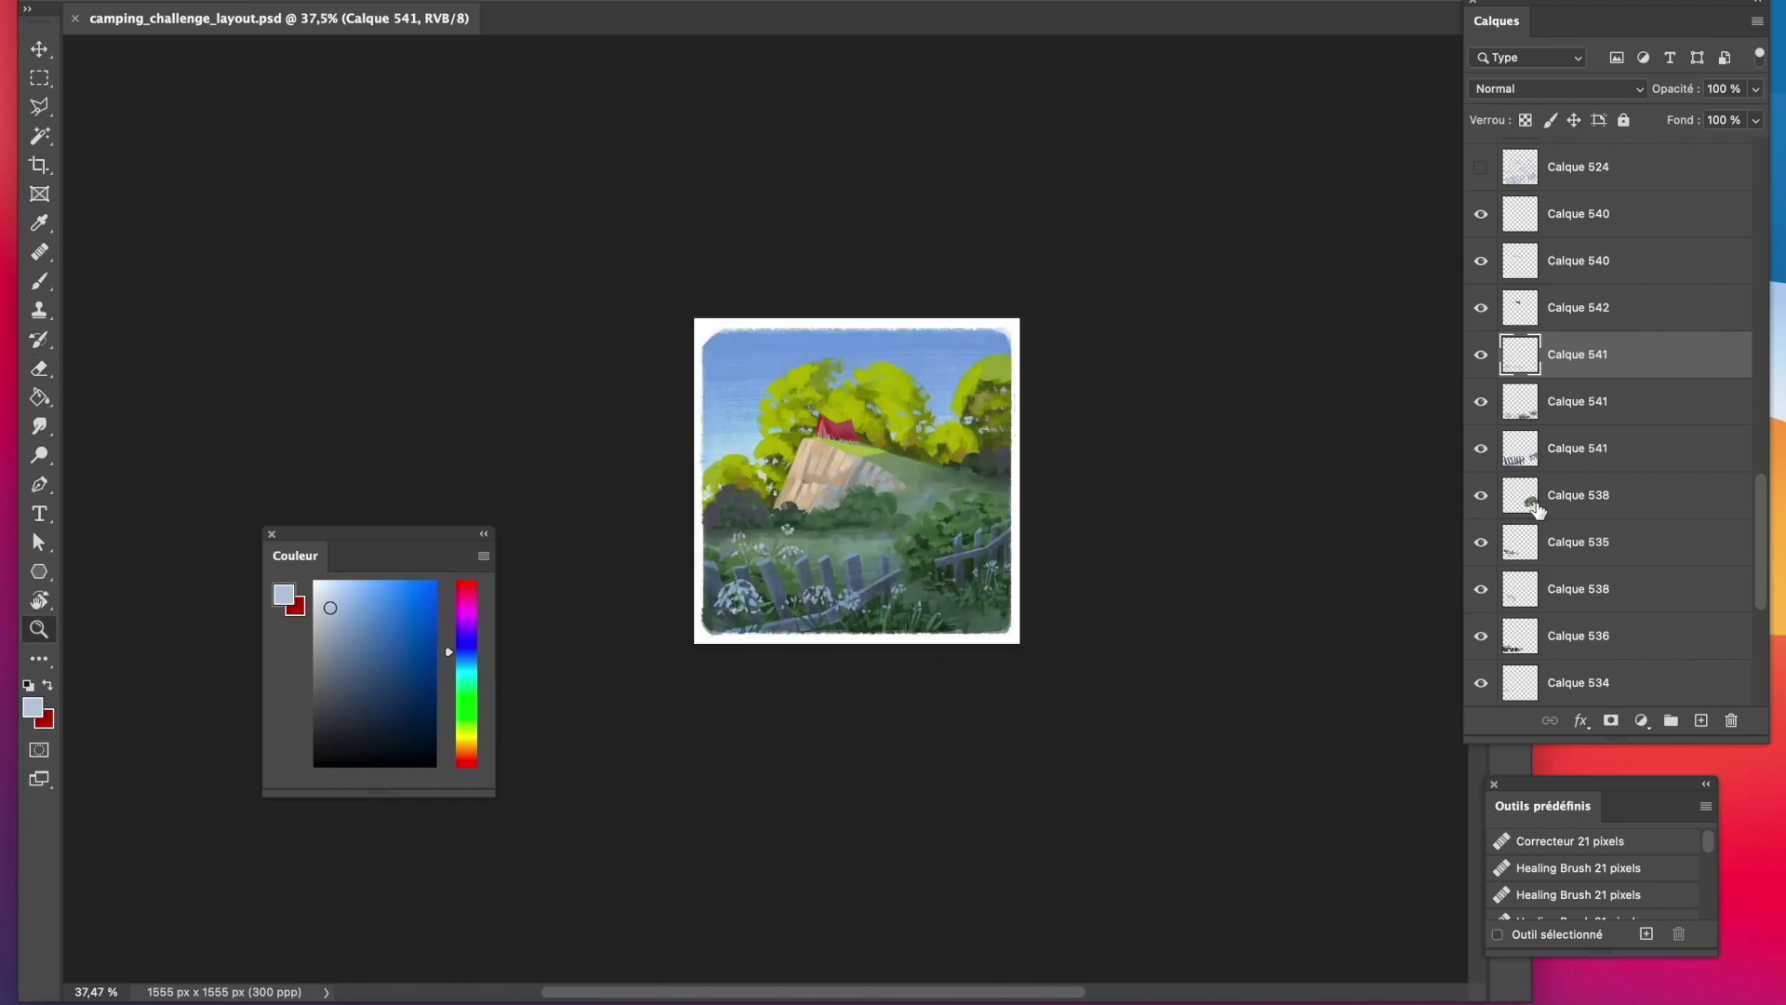
Show the black layer Calque 770 and examine the painting's values in greyscale at a small size.
scroll(1544, 436, "up", 5)
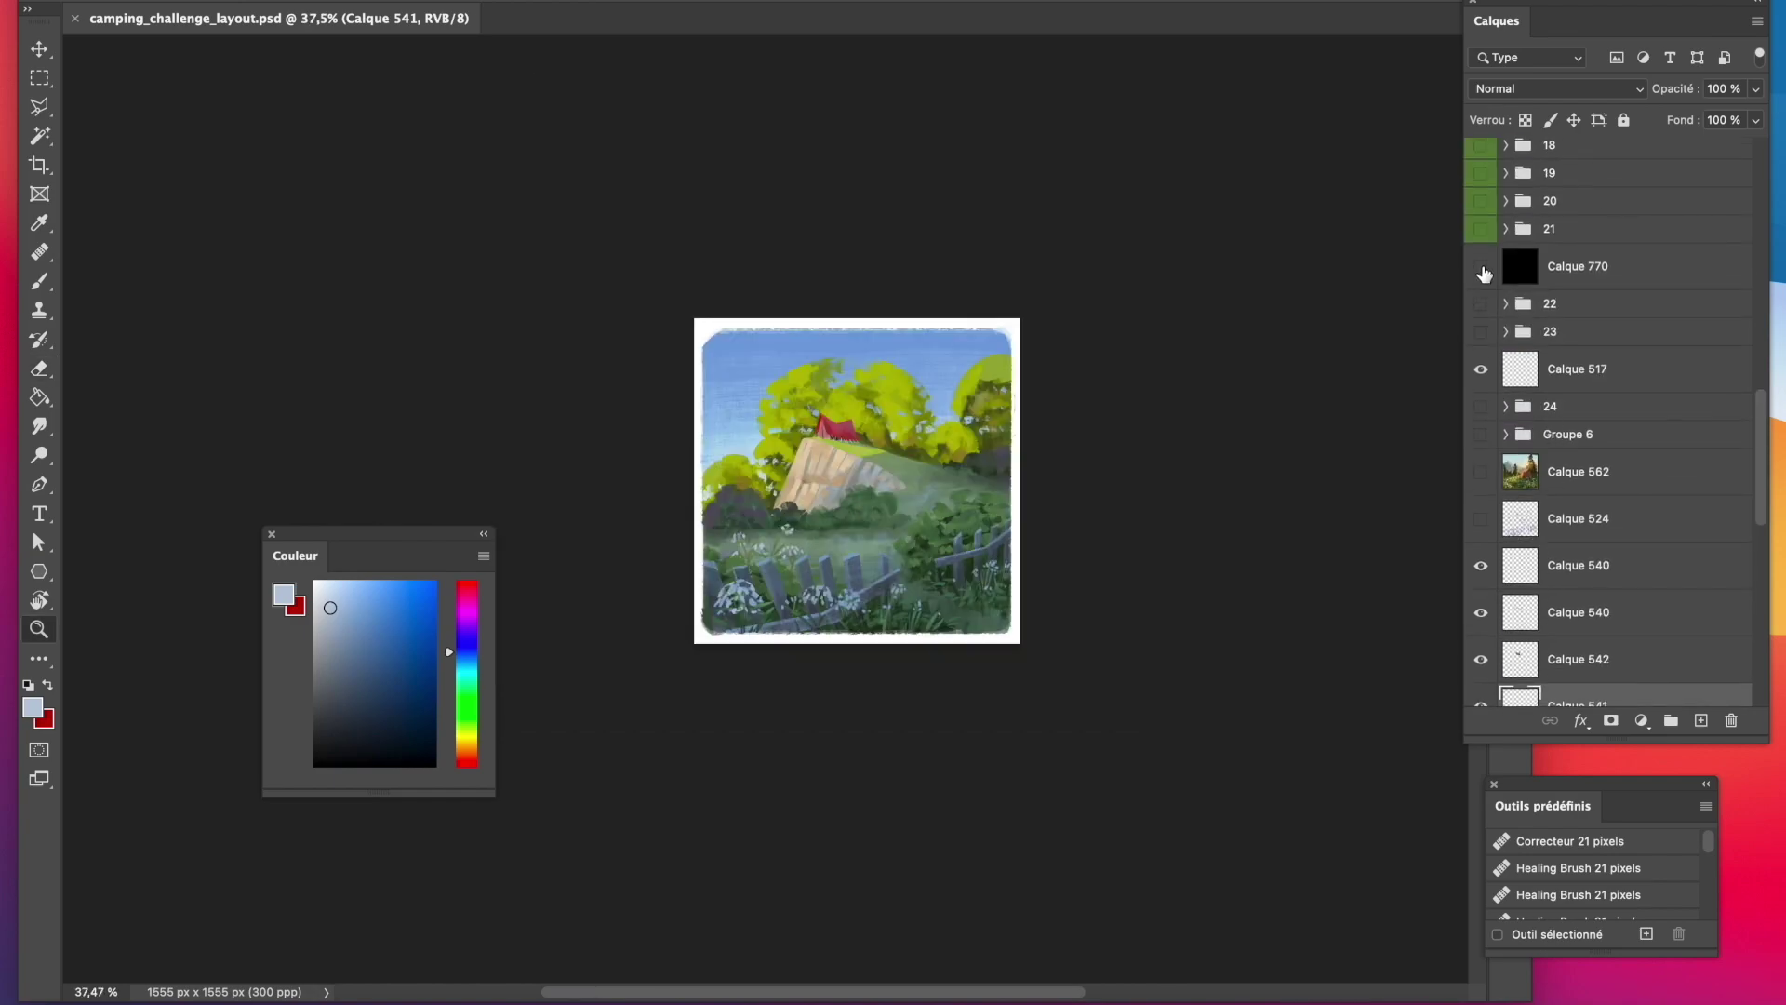
left_click(1481, 266)
scroll(1024, 614, "down", 5)
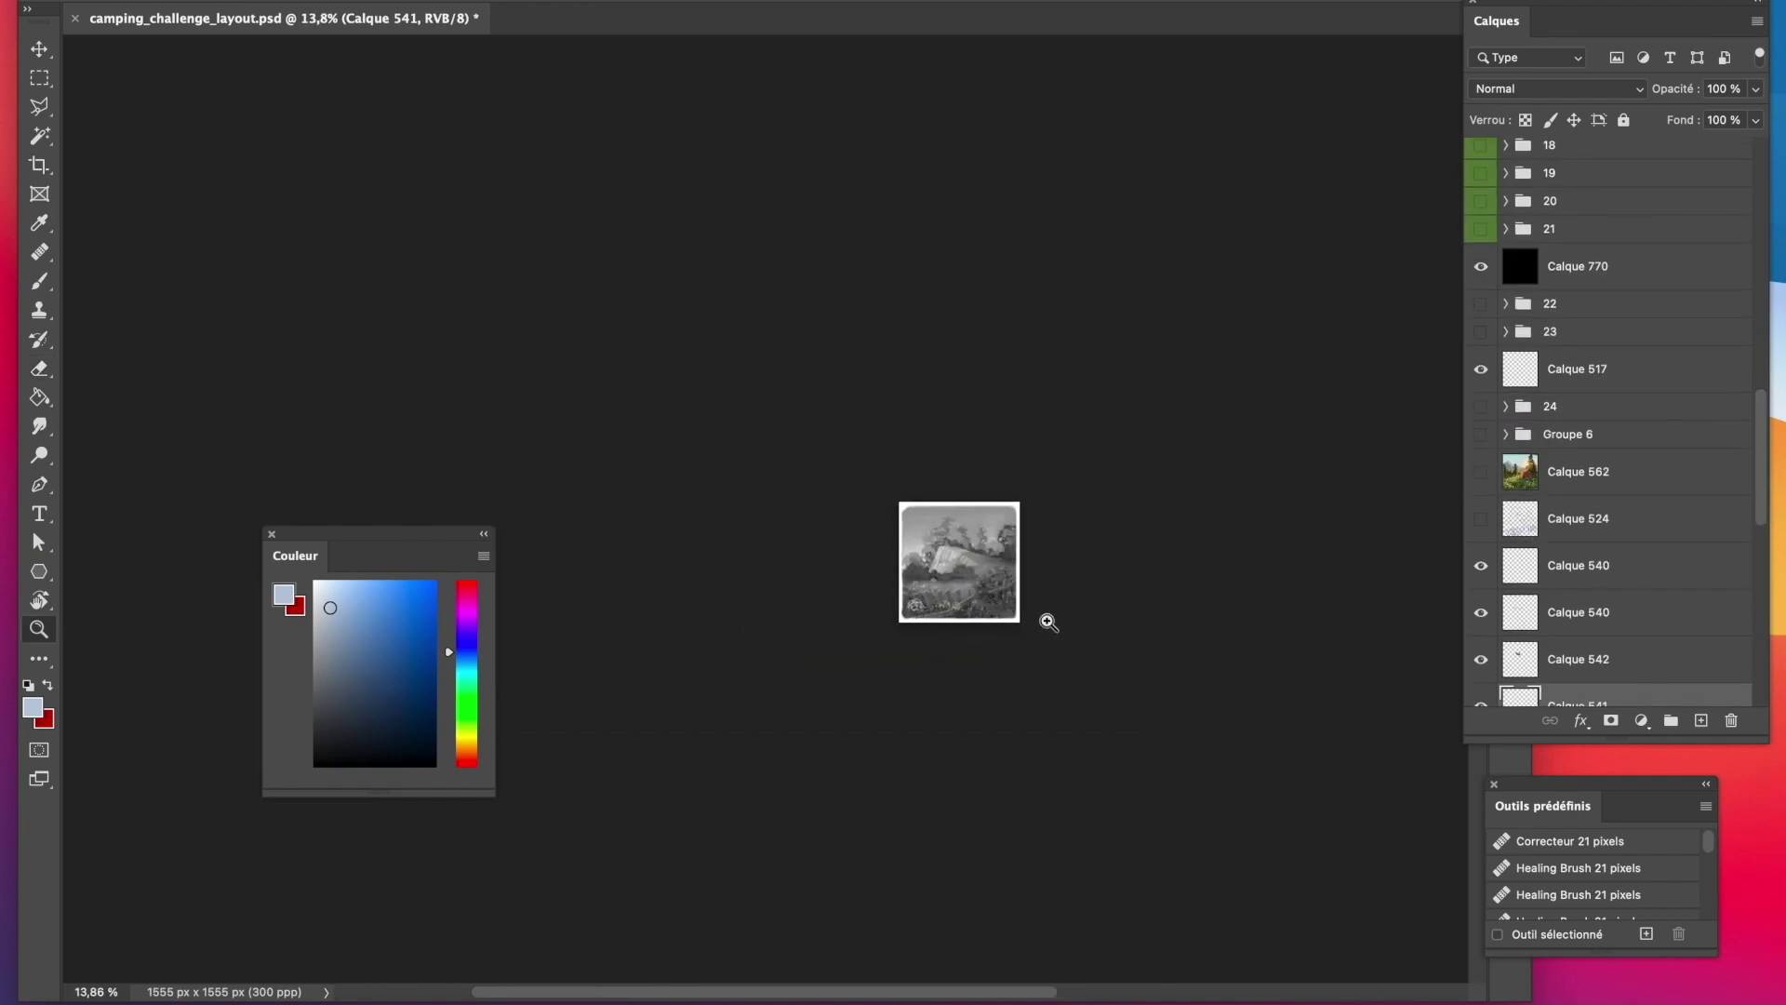
Duplicate the blue sky layer Calque 523.
scroll(1033, 614, "up", 3)
scroll(1610, 418, "down", 10)
right_click(1573, 635)
left_click(1708, 44)
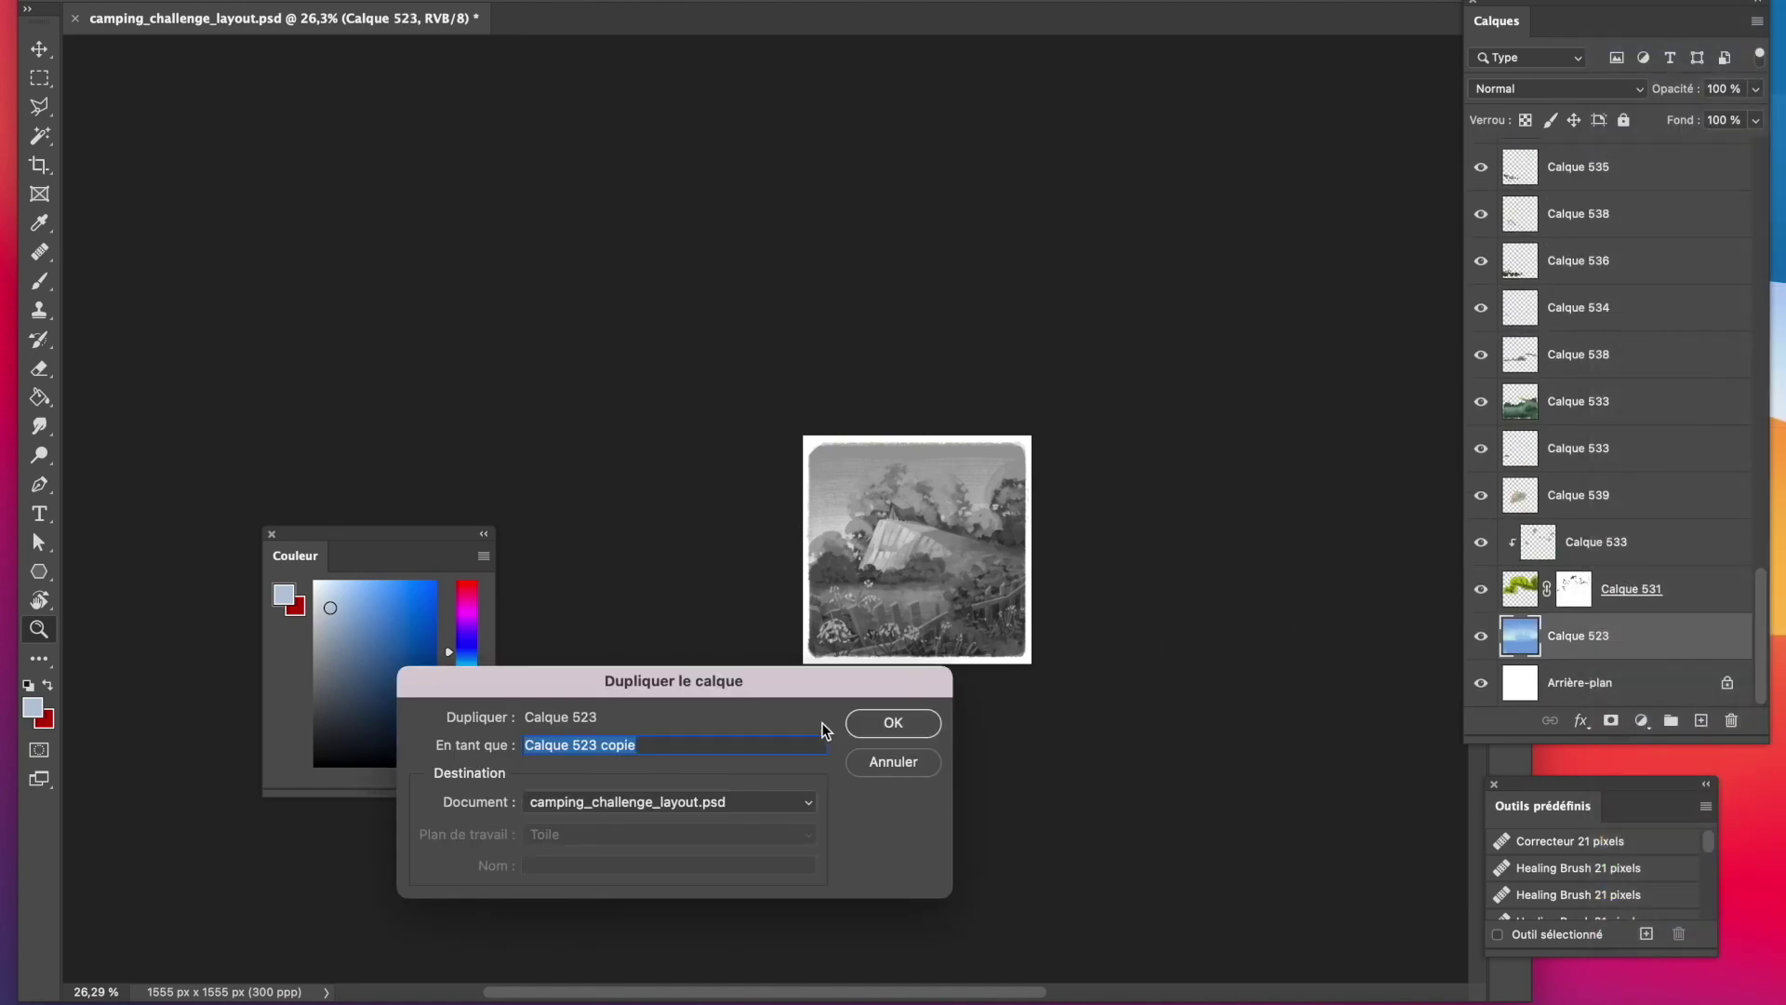
left_click(895, 722)
Set the sky copy Calque 523 copie to the Superposition blend mode at 62% opacity.
left_click(1596, 88)
key("Down")
key("Down")
key("Down")
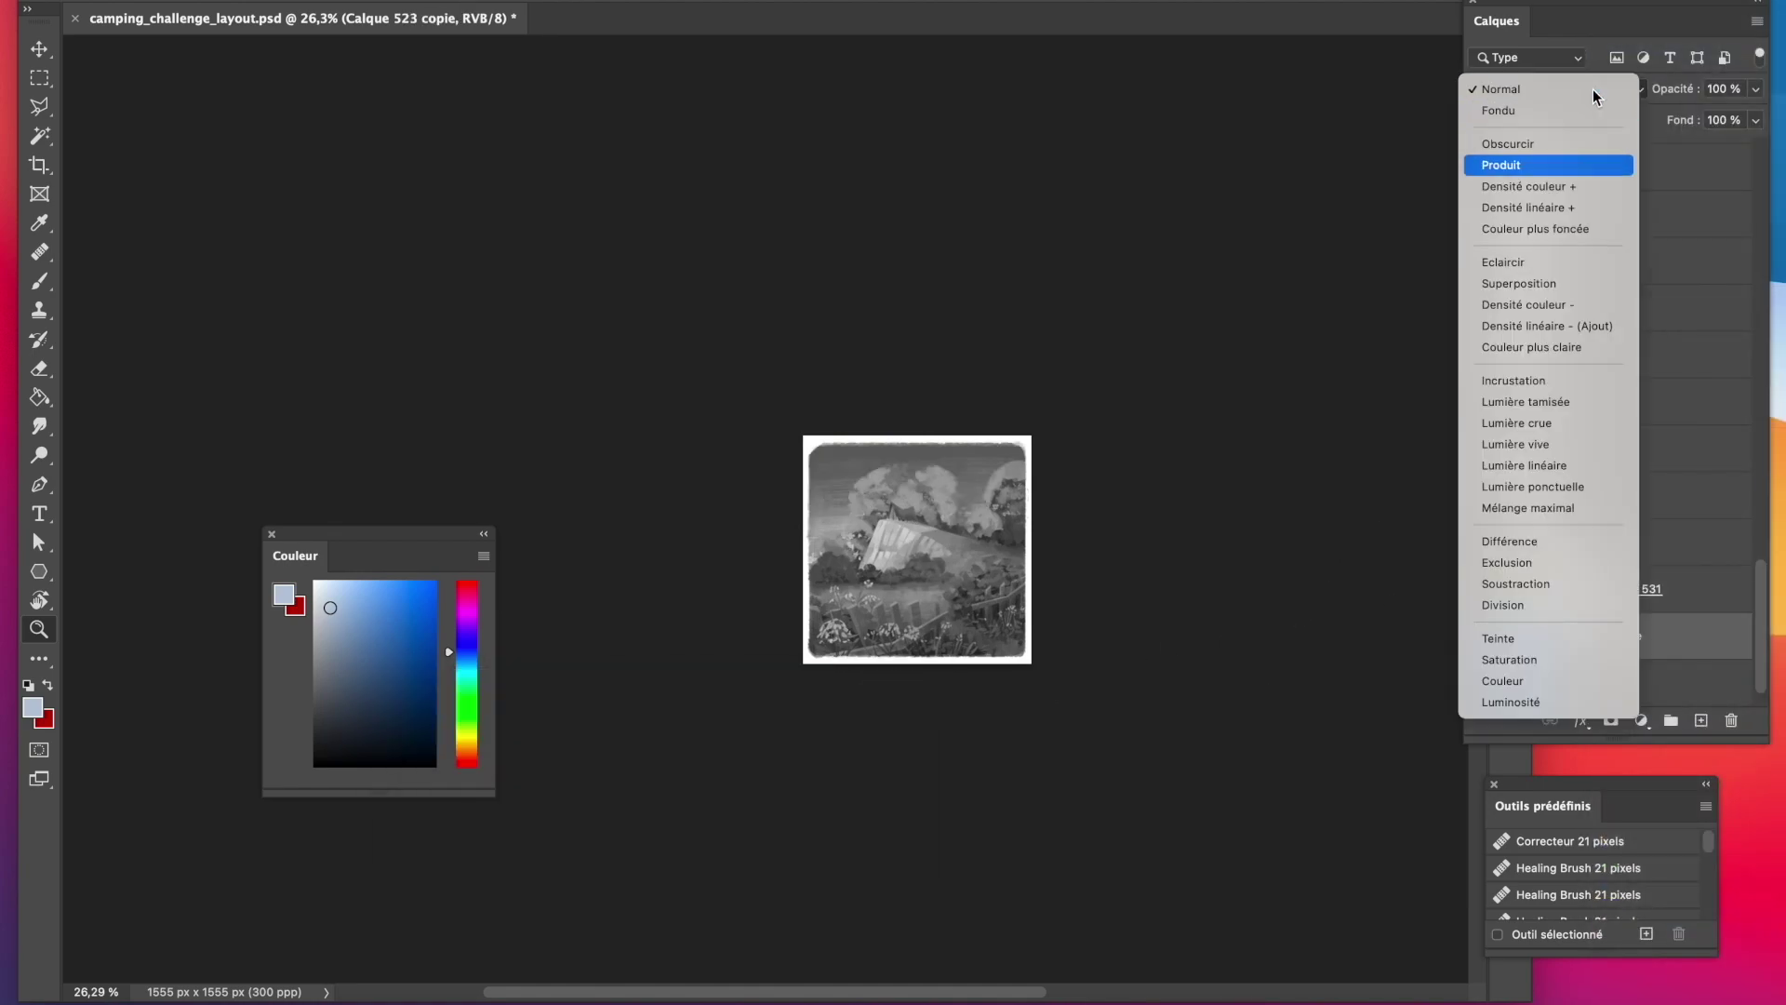
key("Down")
key("Down")
key("Down")
key("Down")
key("Down")
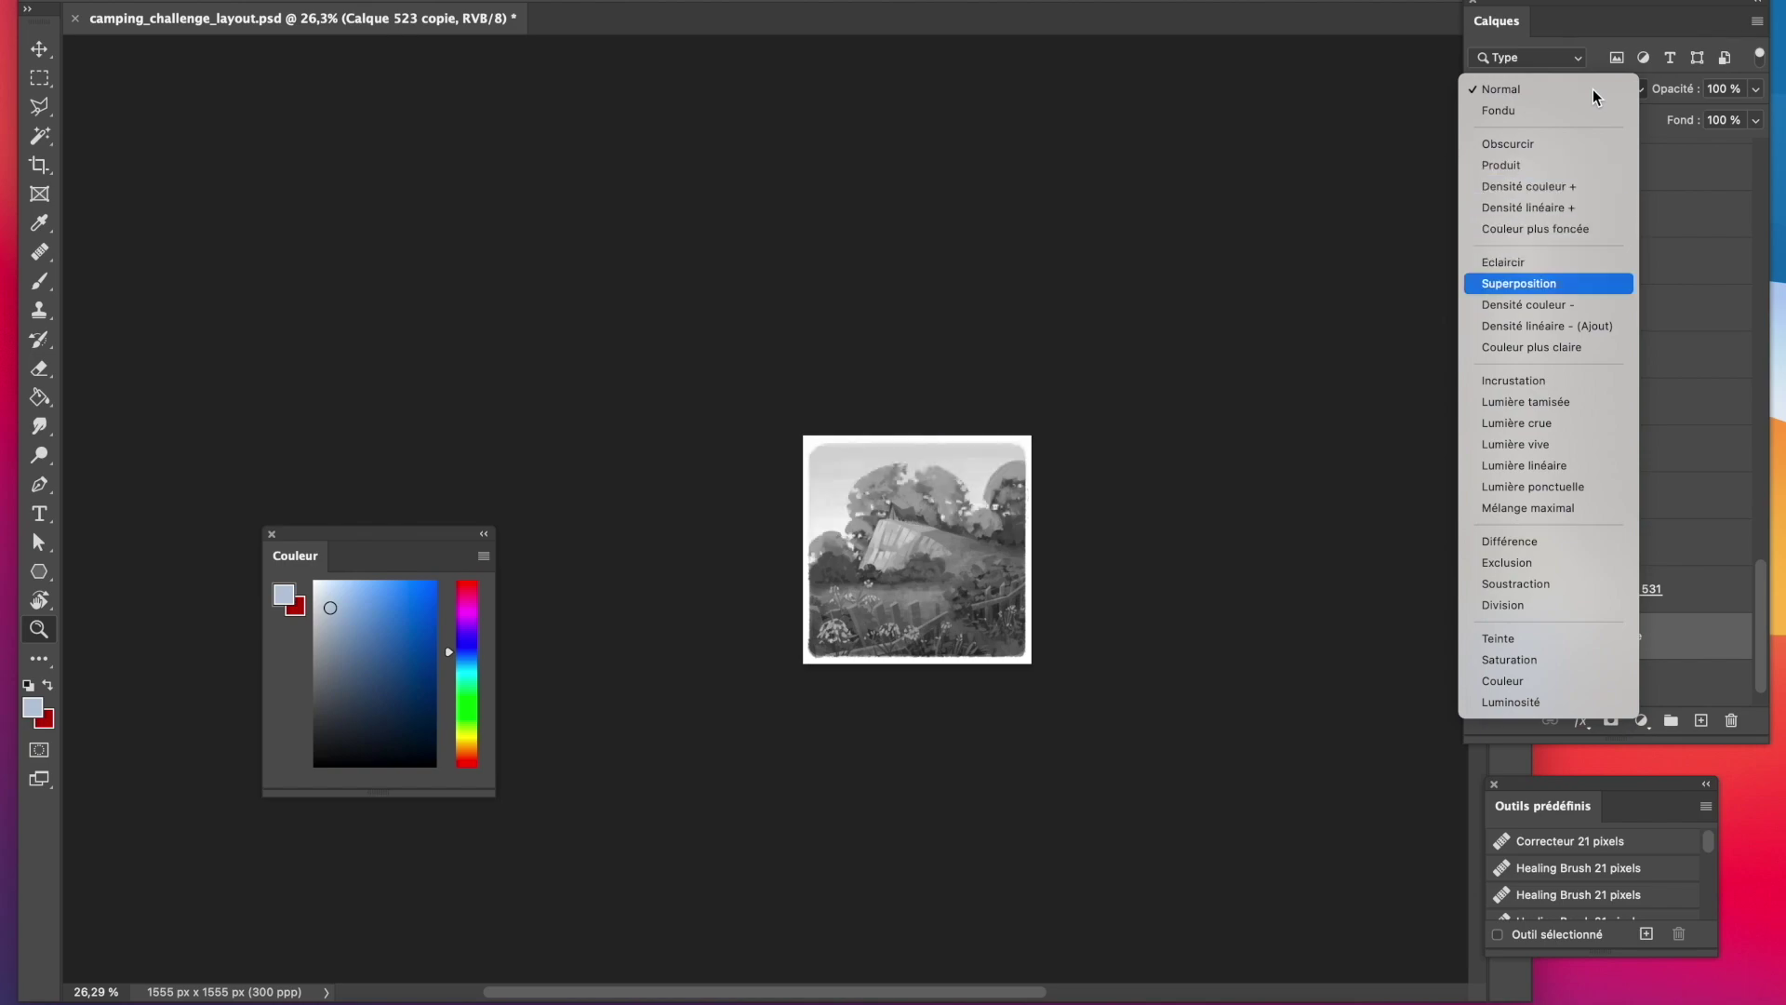
key("Return")
left_click(1755, 88)
left_click_drag(1757, 114, 1715, 117)
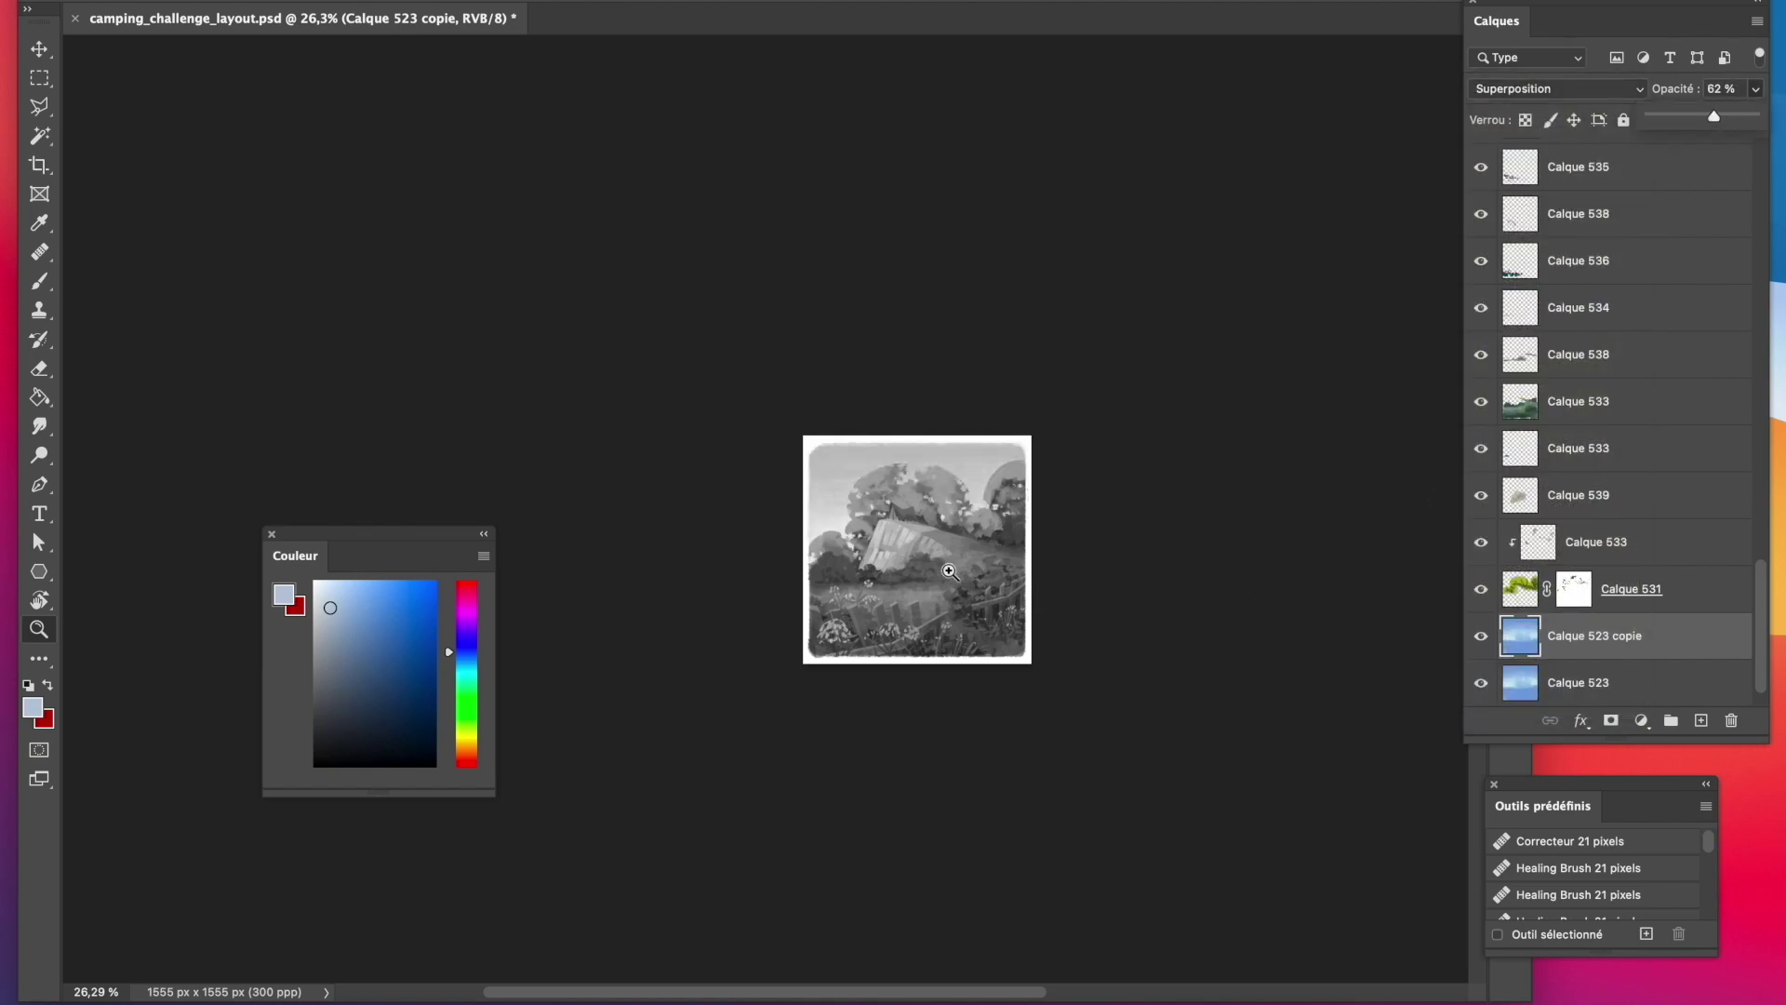
Duplicate the tent layer Calque 542.
left_click_drag(949, 572, 1014, 577)
scroll(1552, 473, "up", 8)
right_click(1574, 435)
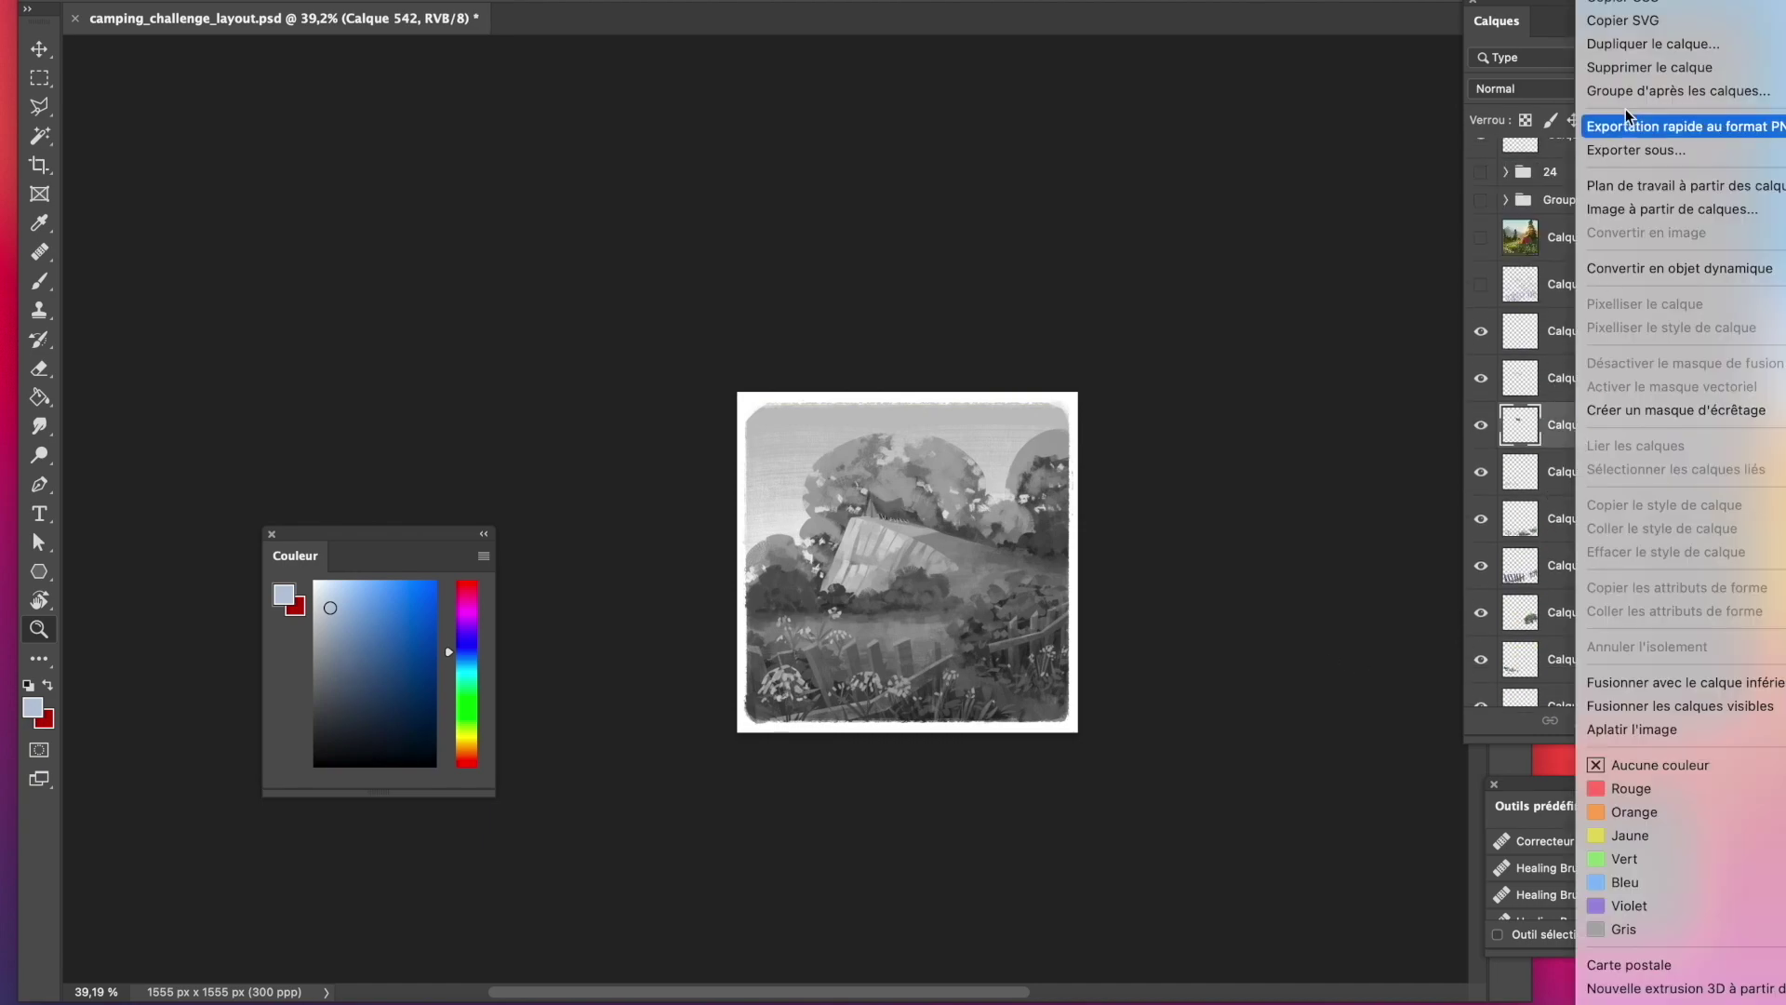
left_click(1654, 44)
left_click(900, 724)
Try other blend modes, including Produit, on the tent copy Calque 542 copie.
left_click(1570, 91)
key("Down")
key("Down")
key("Down")
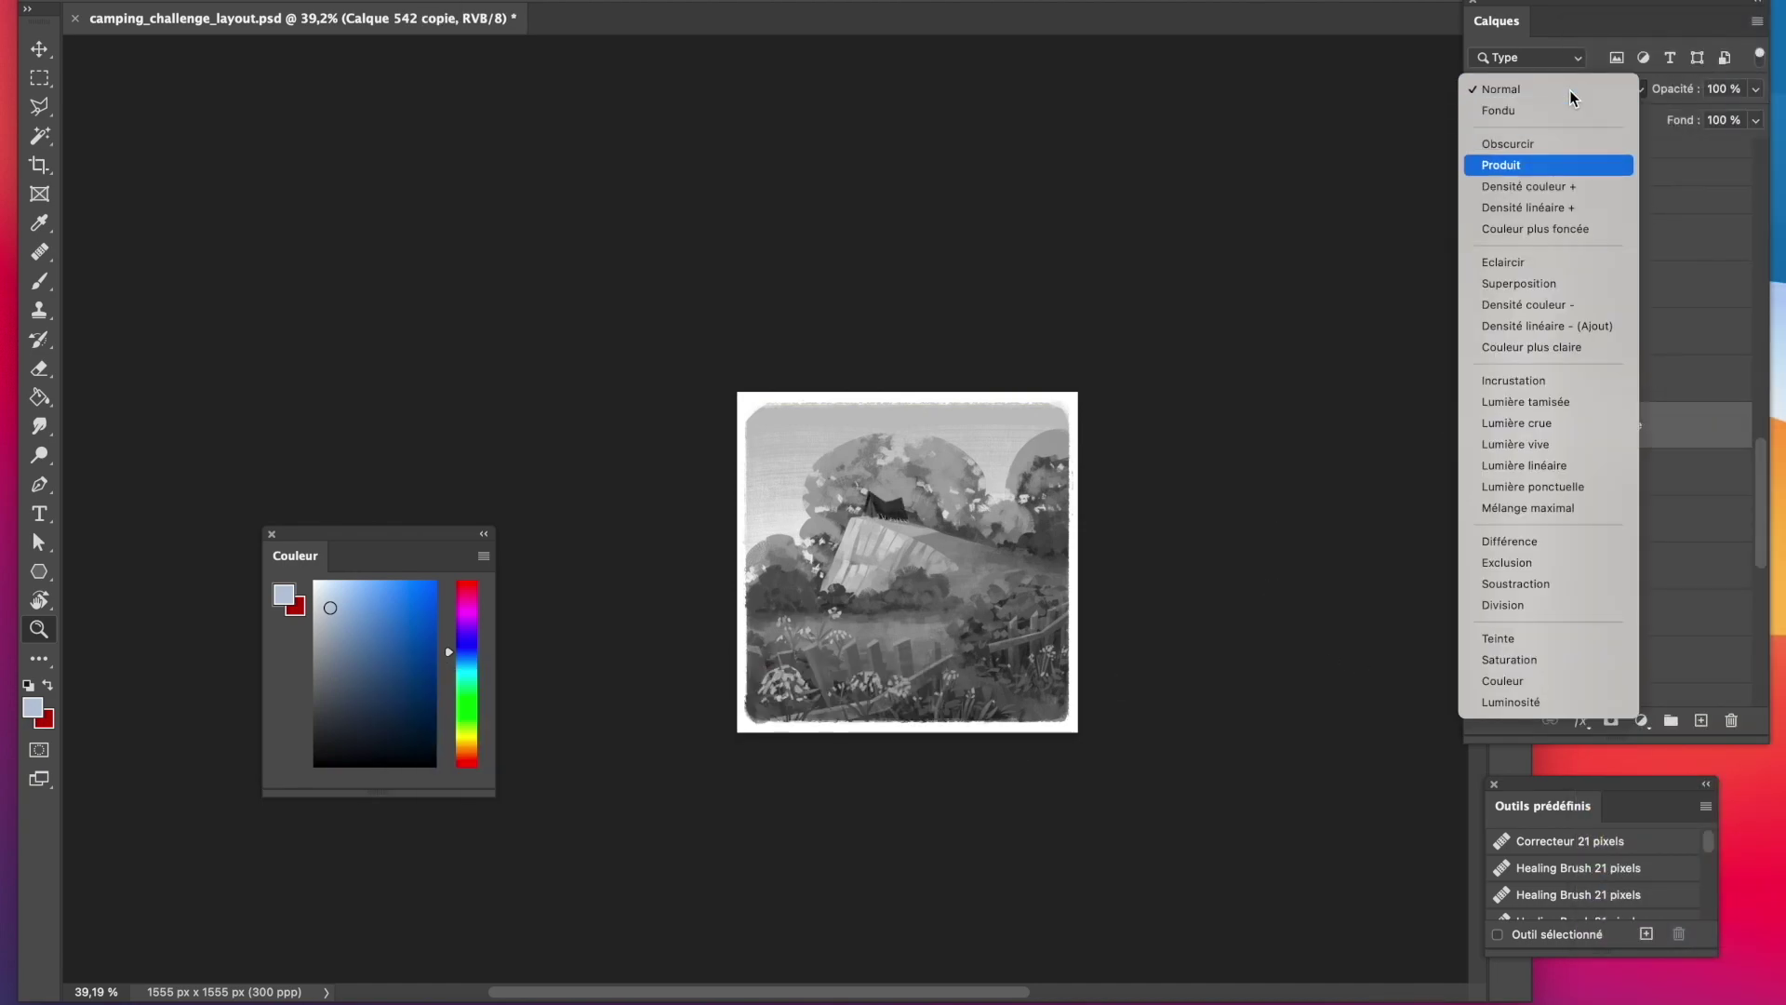
key("Down")
key("Down")
key("Down")
key("Down")
key("Down")
key("Down")
key("Down")
key("Down")
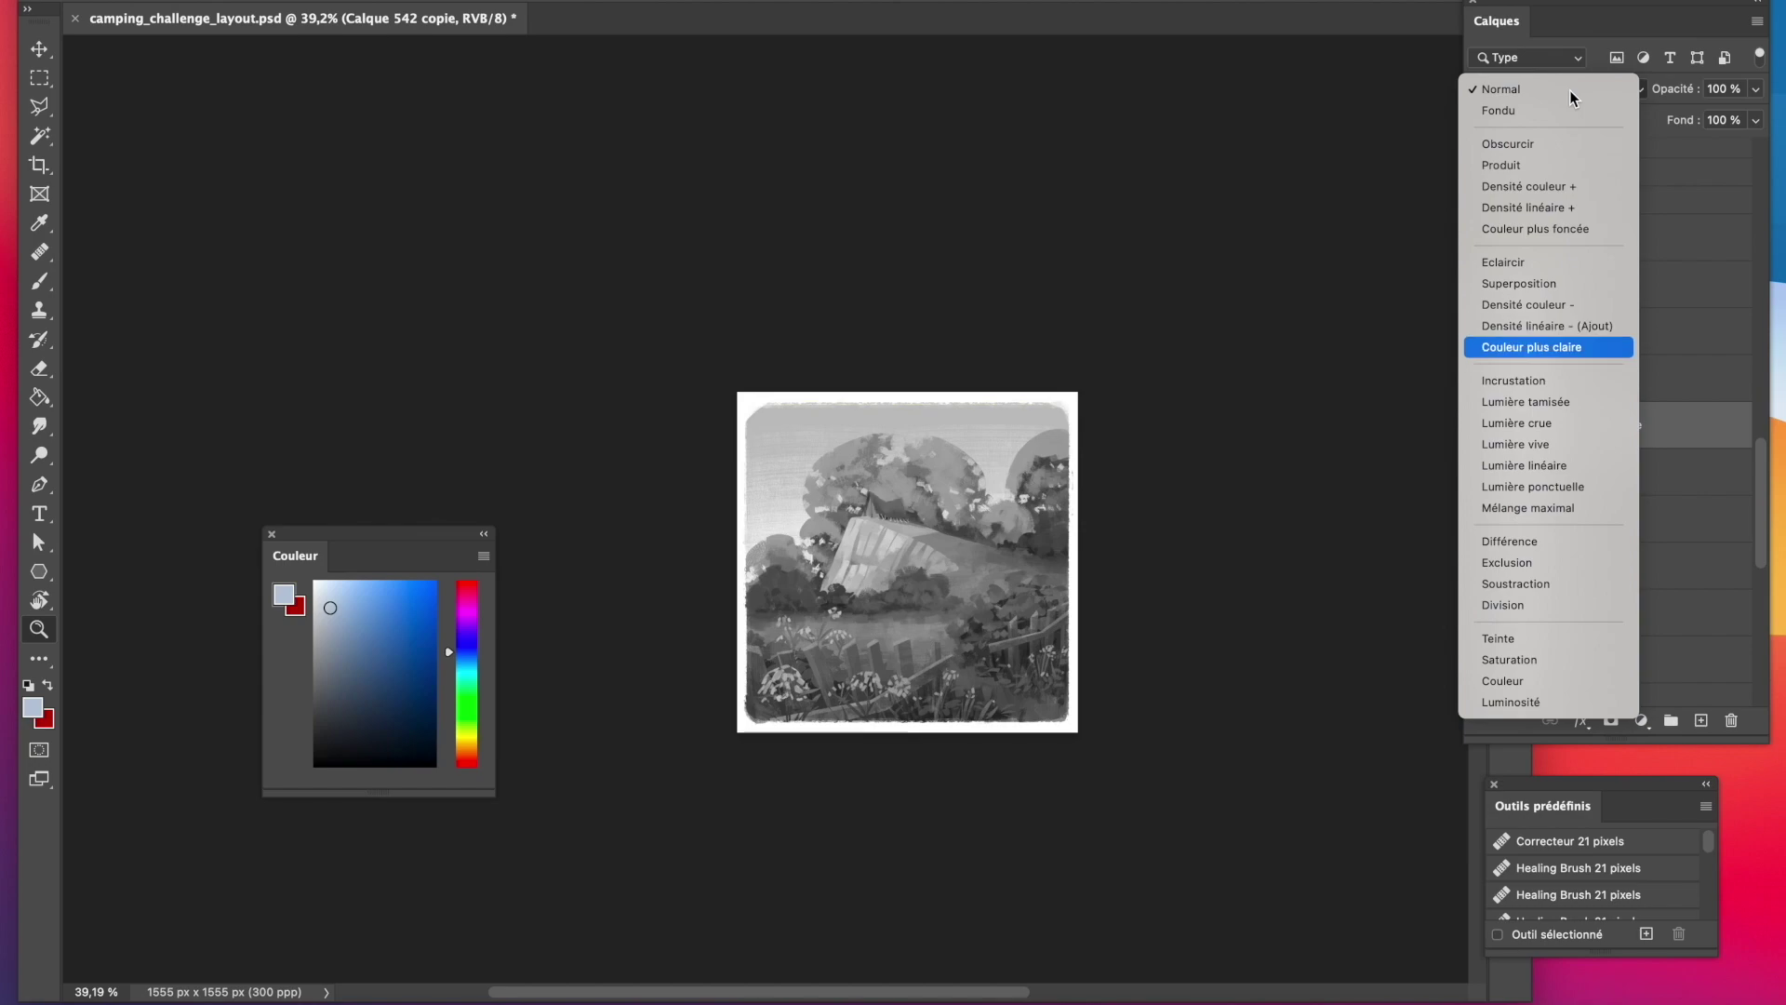
key("Up")
key("Return")
left_click_drag(1191, 418, 1155, 444)
left_click(1603, 89)
left_click(1548, 12)
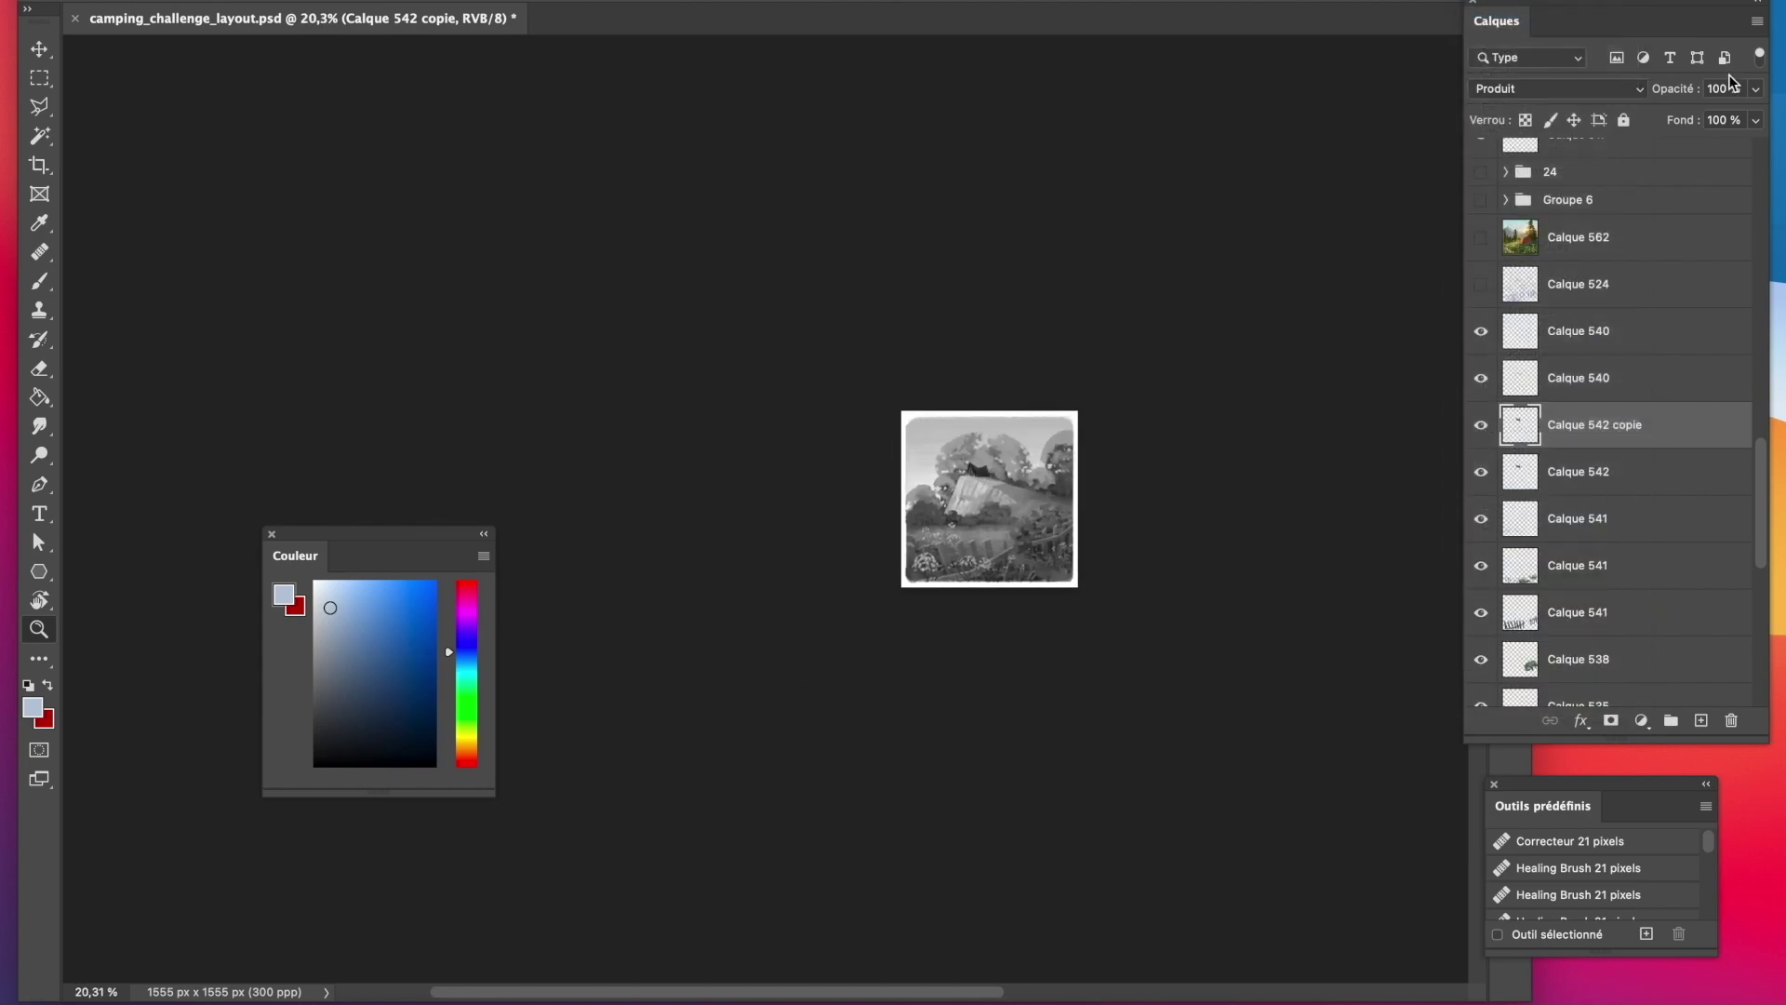
Set the tent copy's blend mode to Densité couleur -.
left_click(1572, 88)
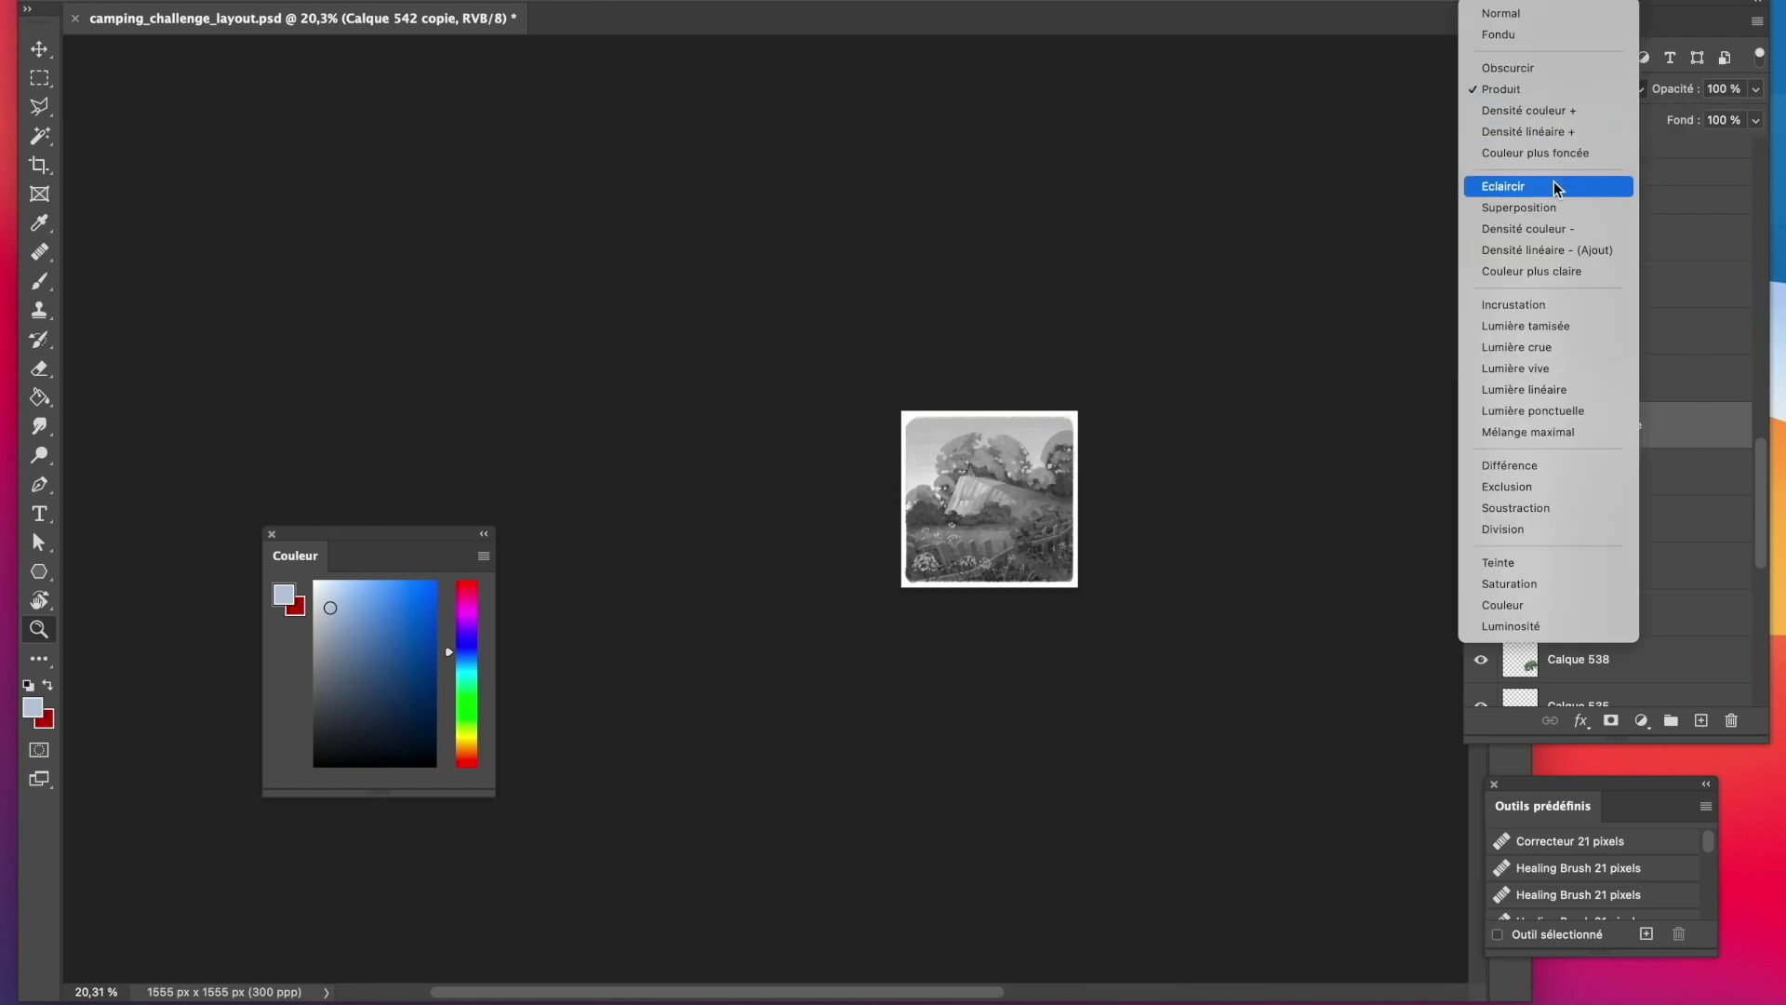
left_click(1552, 229)
left_click_drag(1248, 506, 1261, 504)
Add a new layer above Calque 533 and clip it to the tree foliage layer Calque 531.
scroll(1572, 629, "down", 1)
scroll(1572, 628, "down", 10)
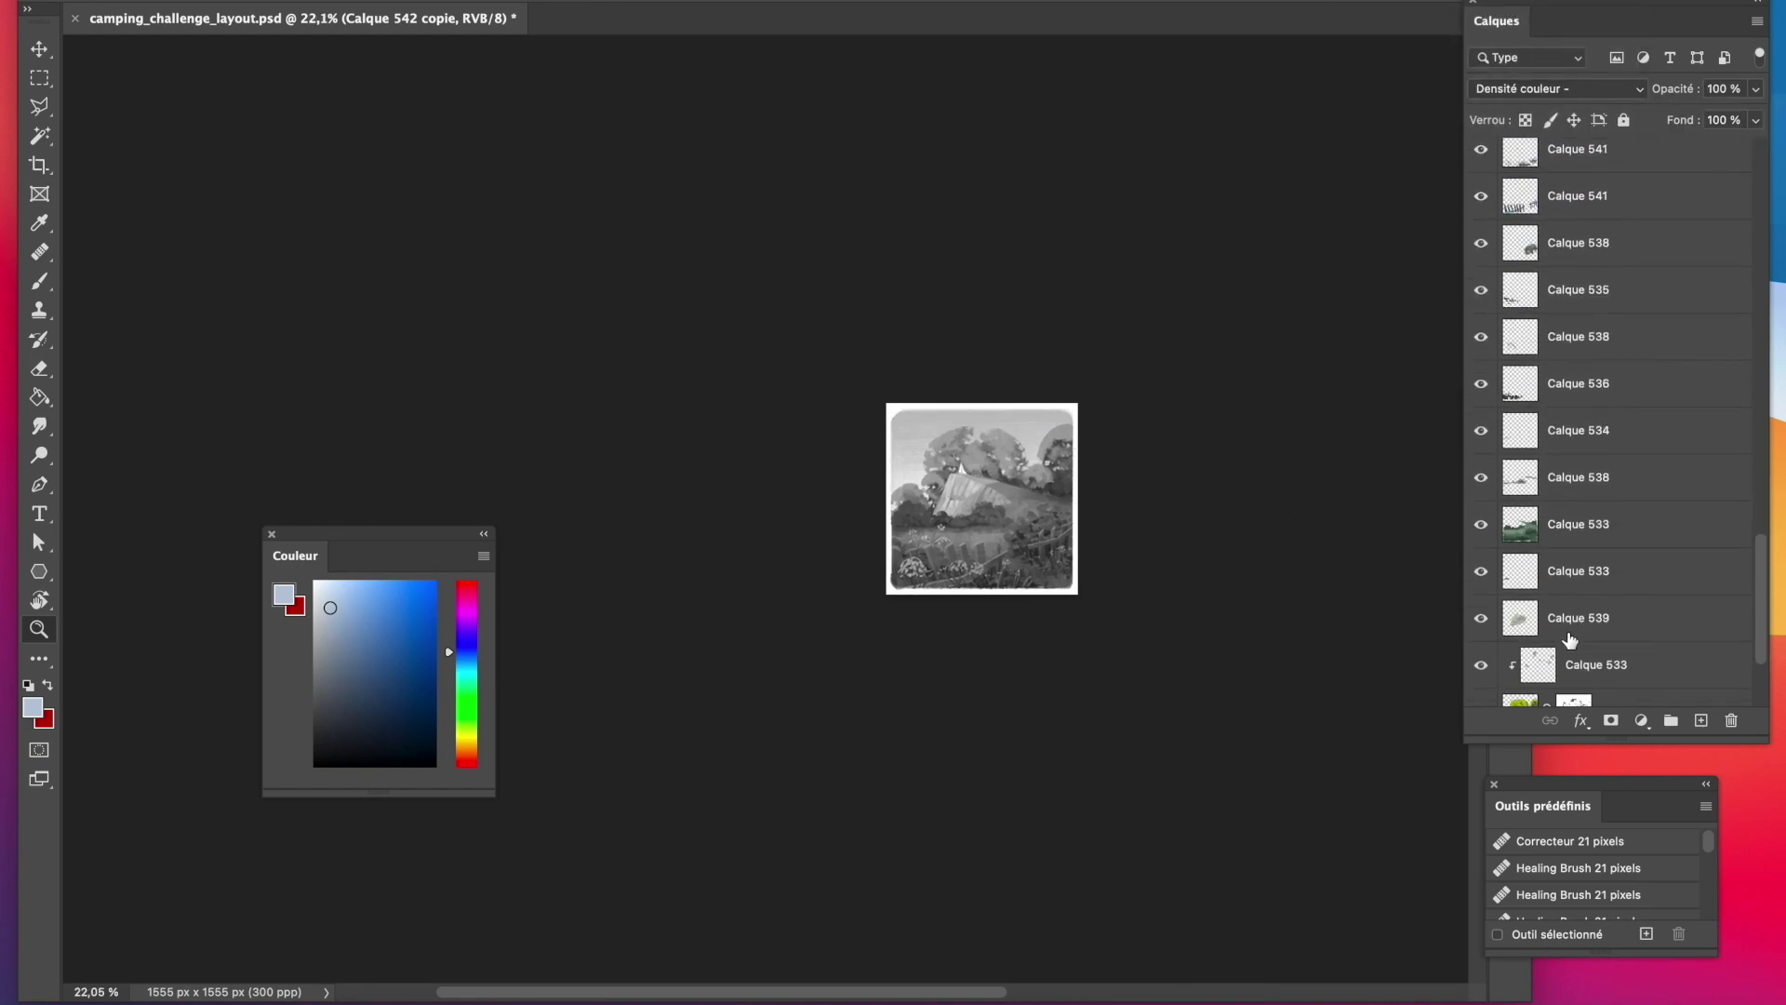
left_click(1605, 560)
left_click(1702, 721)
right_click(1629, 561)
left_click(1414, 411)
Sample the yellow-green of the trees from Calque 531 and set the new clipped layer Calque 544 to Produit.
left_click_drag(982, 466, 1117, 470)
left_click(1632, 653)
left_click(39, 222)
left_click(492, 4)
left_click(972, 447)
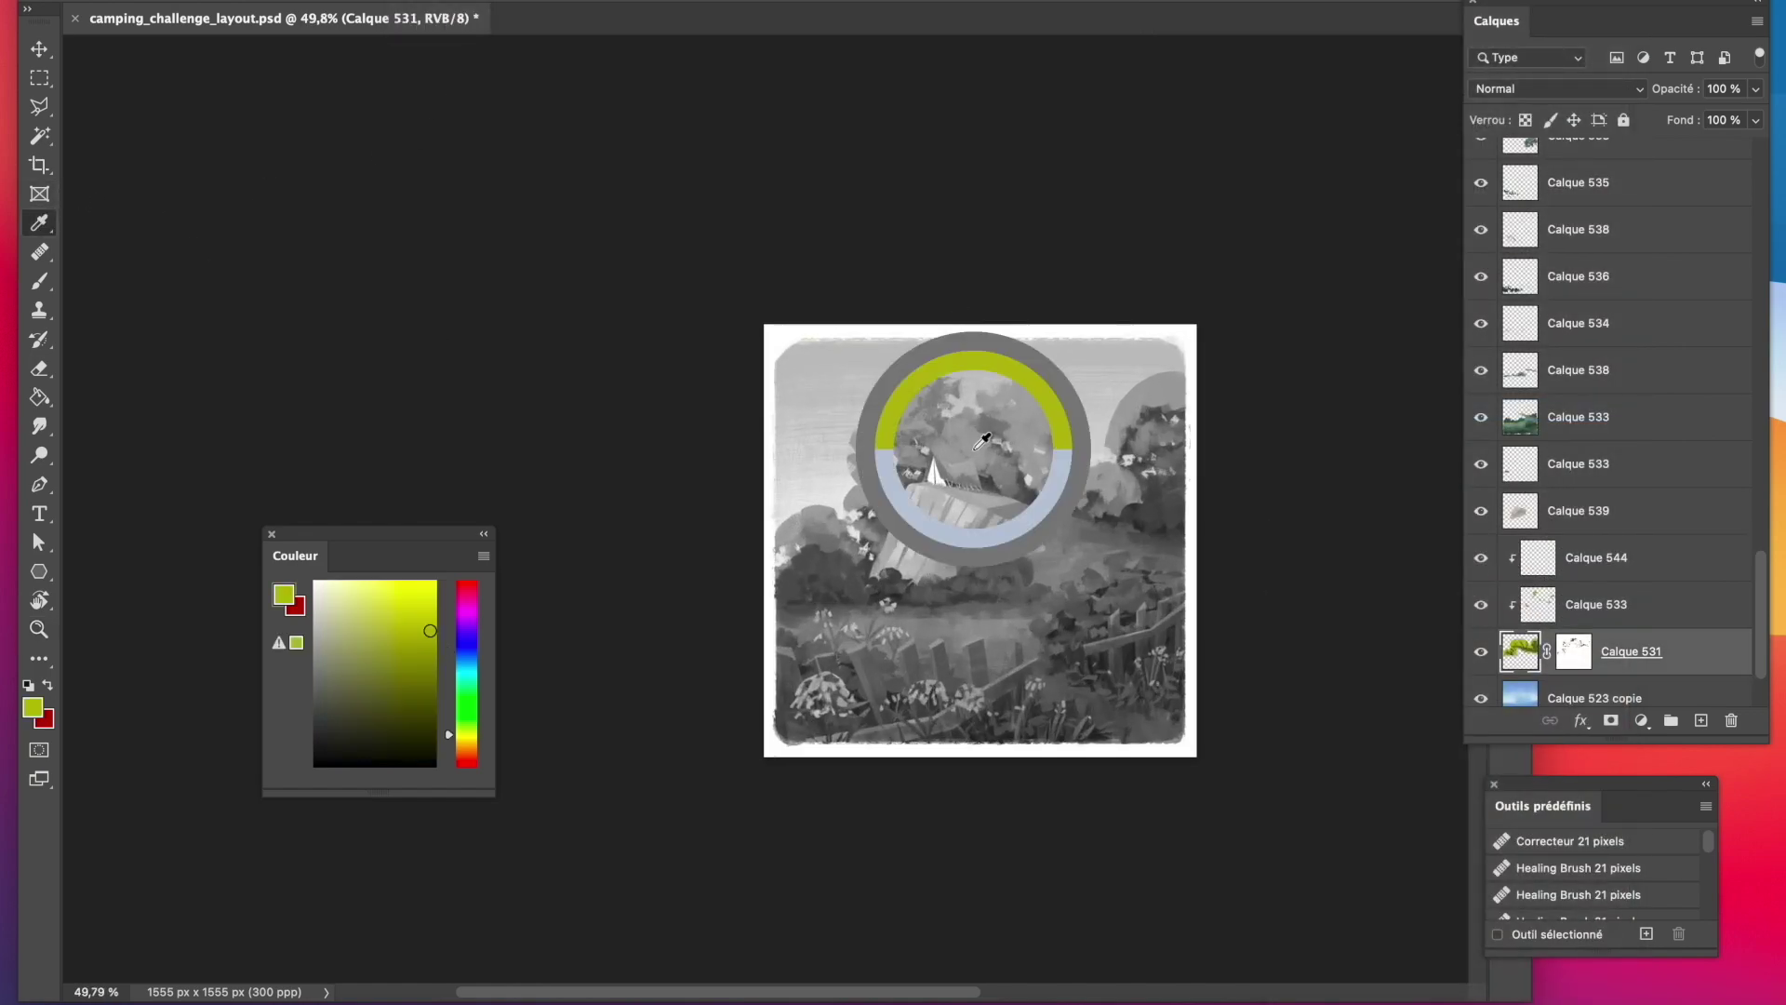
left_click(1638, 562)
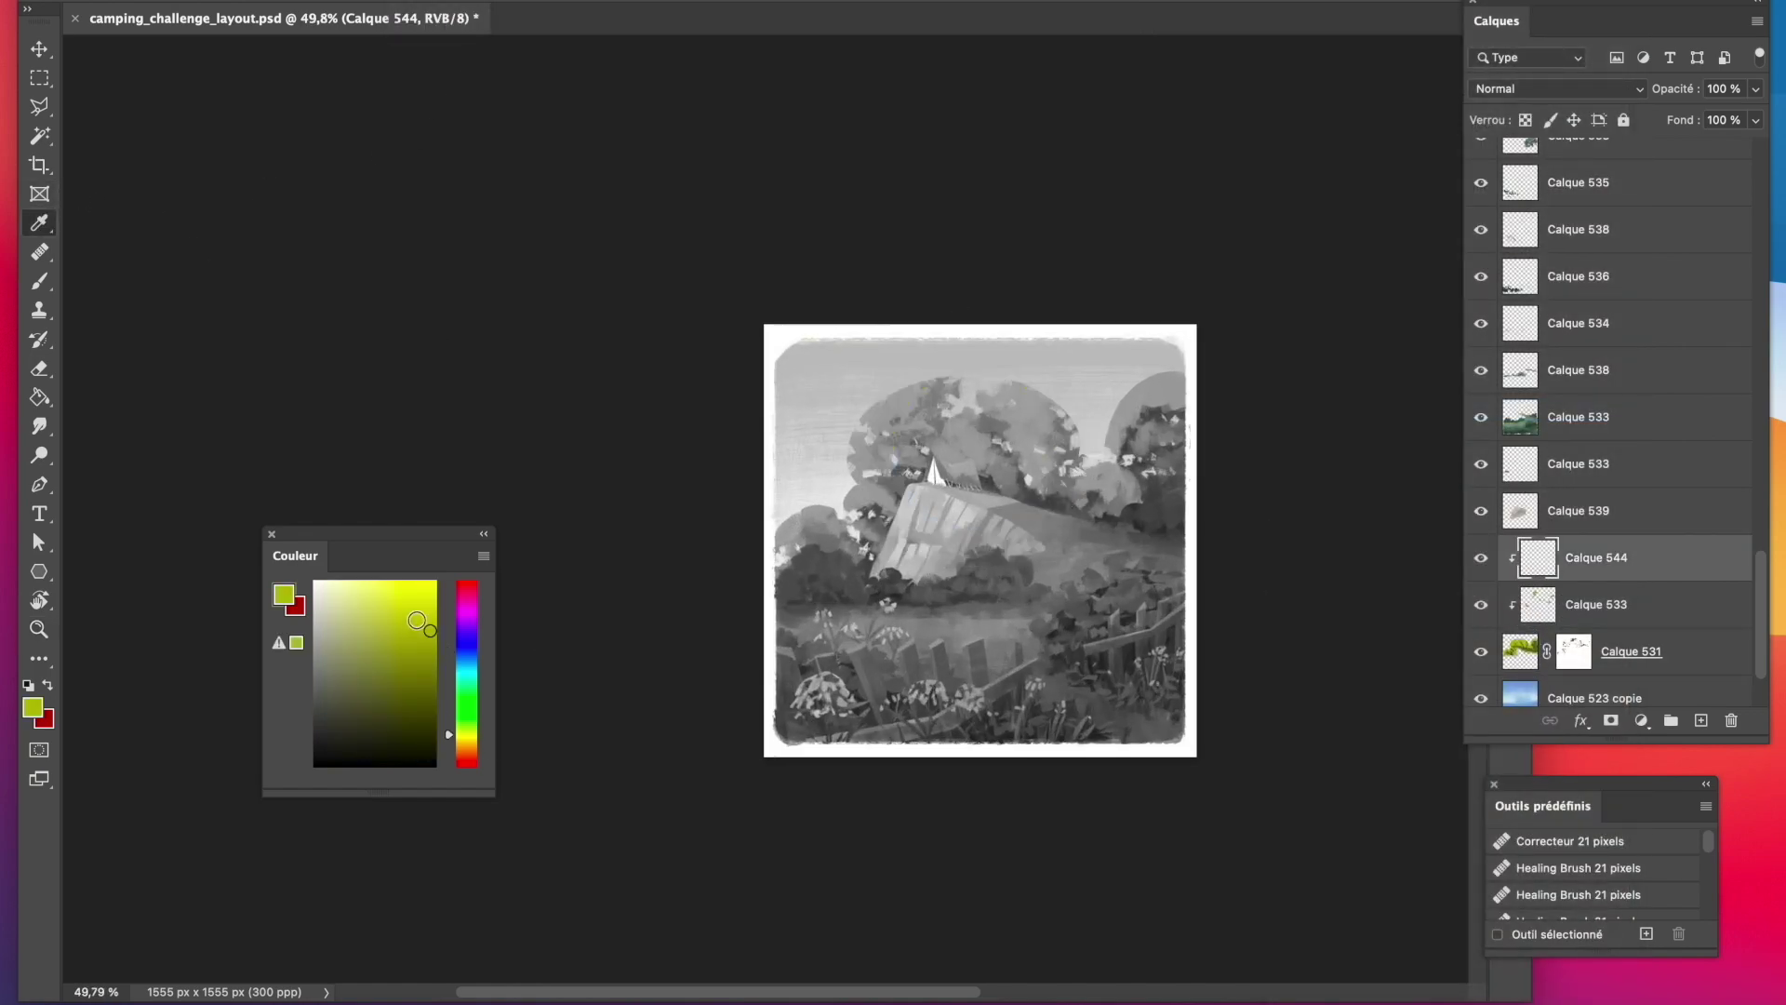
left_click(1555, 94)
left_click(1544, 173)
Brush yellow-green shading over the lower foliage of the trees behind and beside the tent.
key("b")
left_click(121, 2)
scroll(252, 511, "down", 5)
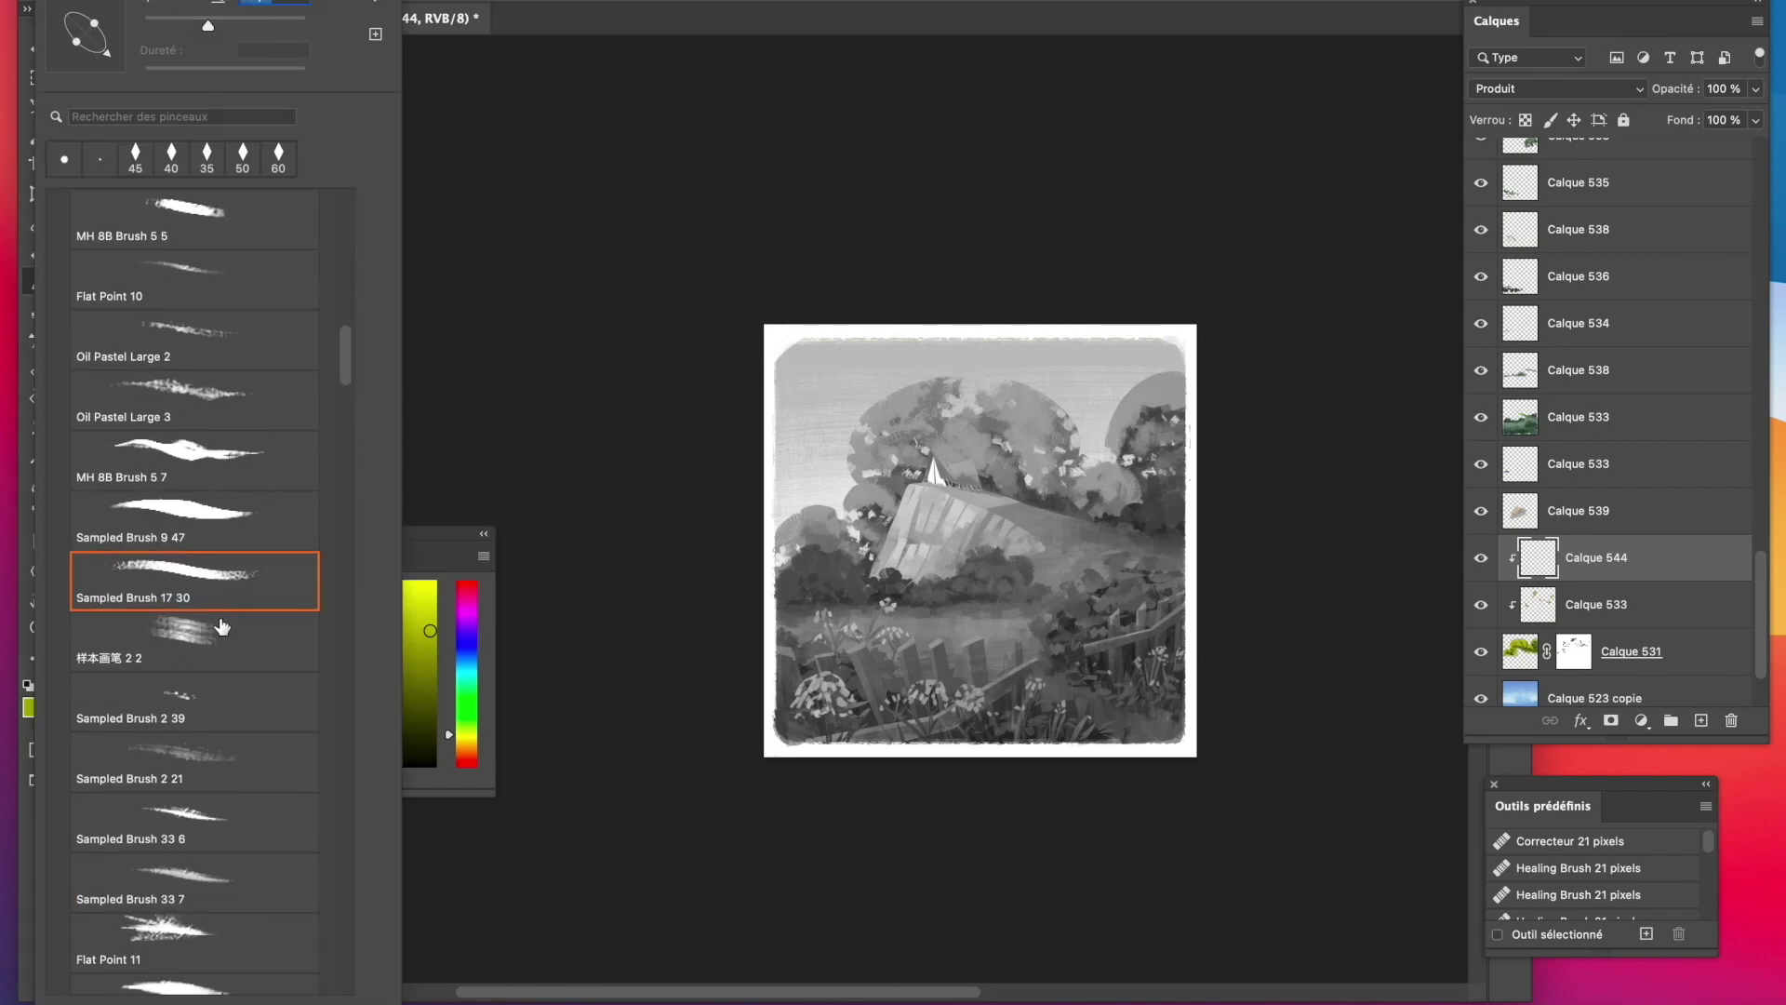
left_click_drag(891, 490, 965, 445)
mouse_move(960, 445)
left_mouse_down()
mouse_move(1011, 482)
mouse_move(1072, 487)
mouse_move(1061, 450)
left_mouse_up()
mouse_move(1060, 492)
left_mouse_down()
mouse_move(1103, 516)
mouse_move(1161, 482)
left_mouse_up()
left_click_drag(1010, 476, 953, 451)
left_click_drag(895, 497, 839, 552)
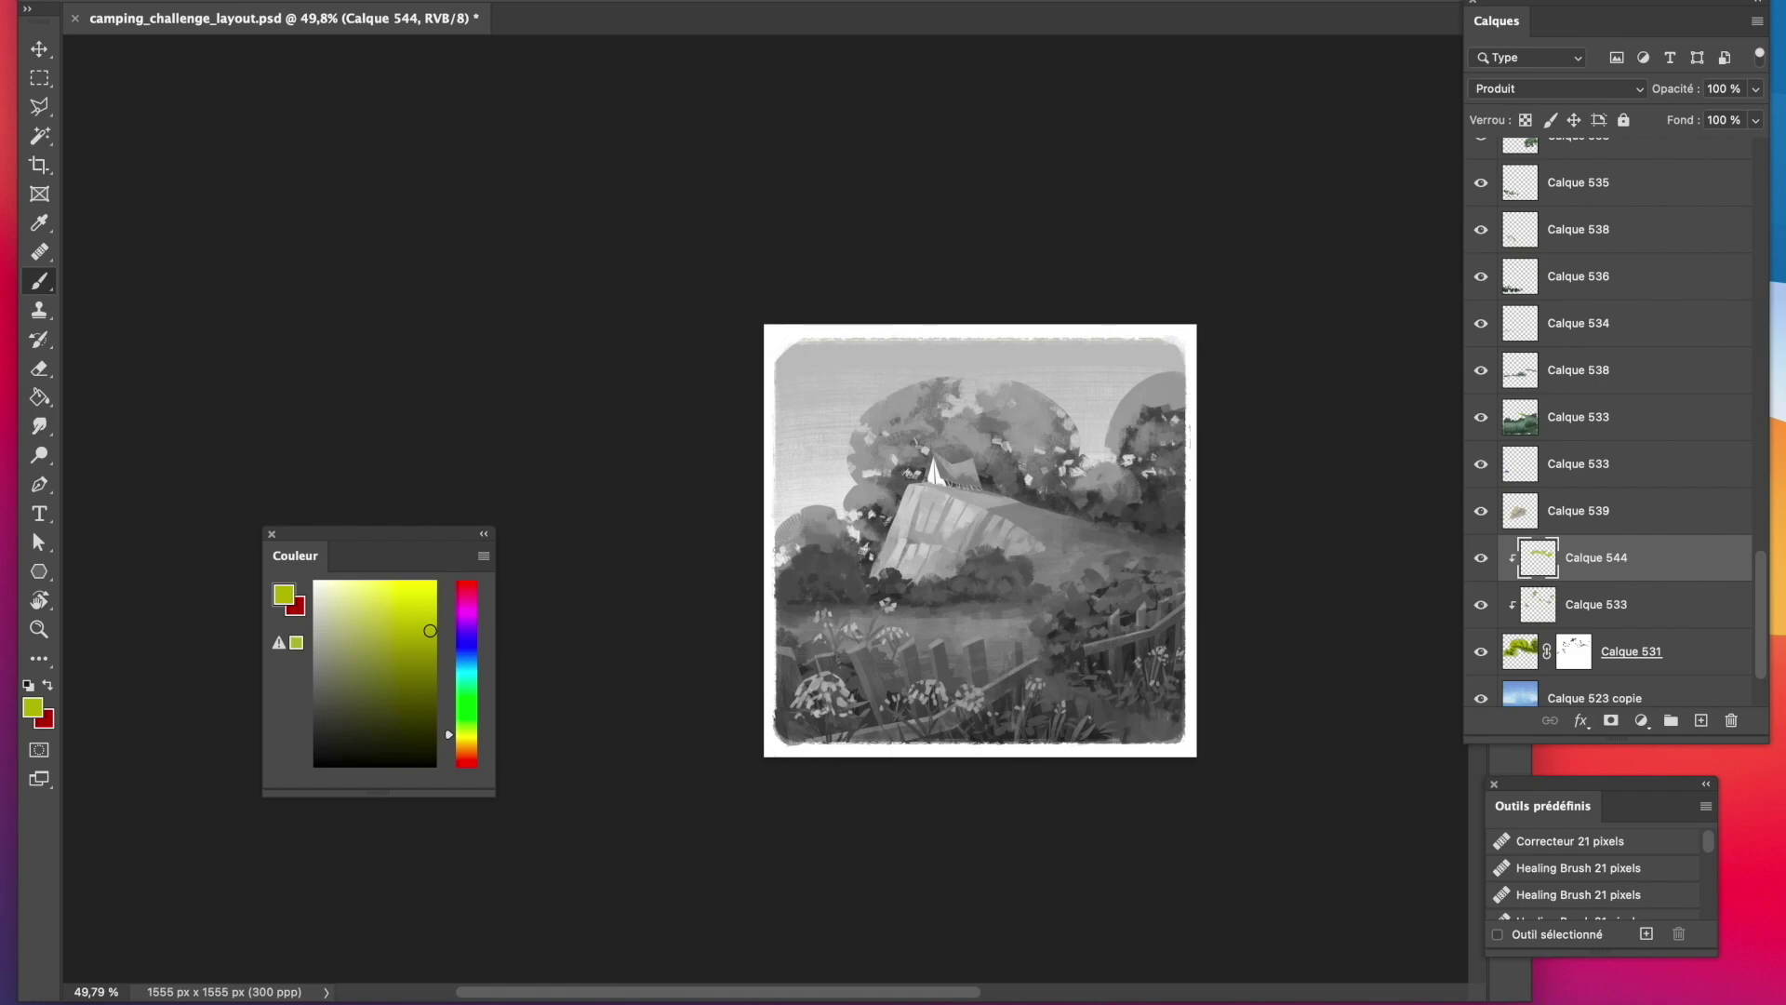
mouse_move(889, 479)
left_mouse_down()
mouse_move(958, 445)
mouse_move(1042, 438)
mouse_move(1018, 465)
left_mouse_up()
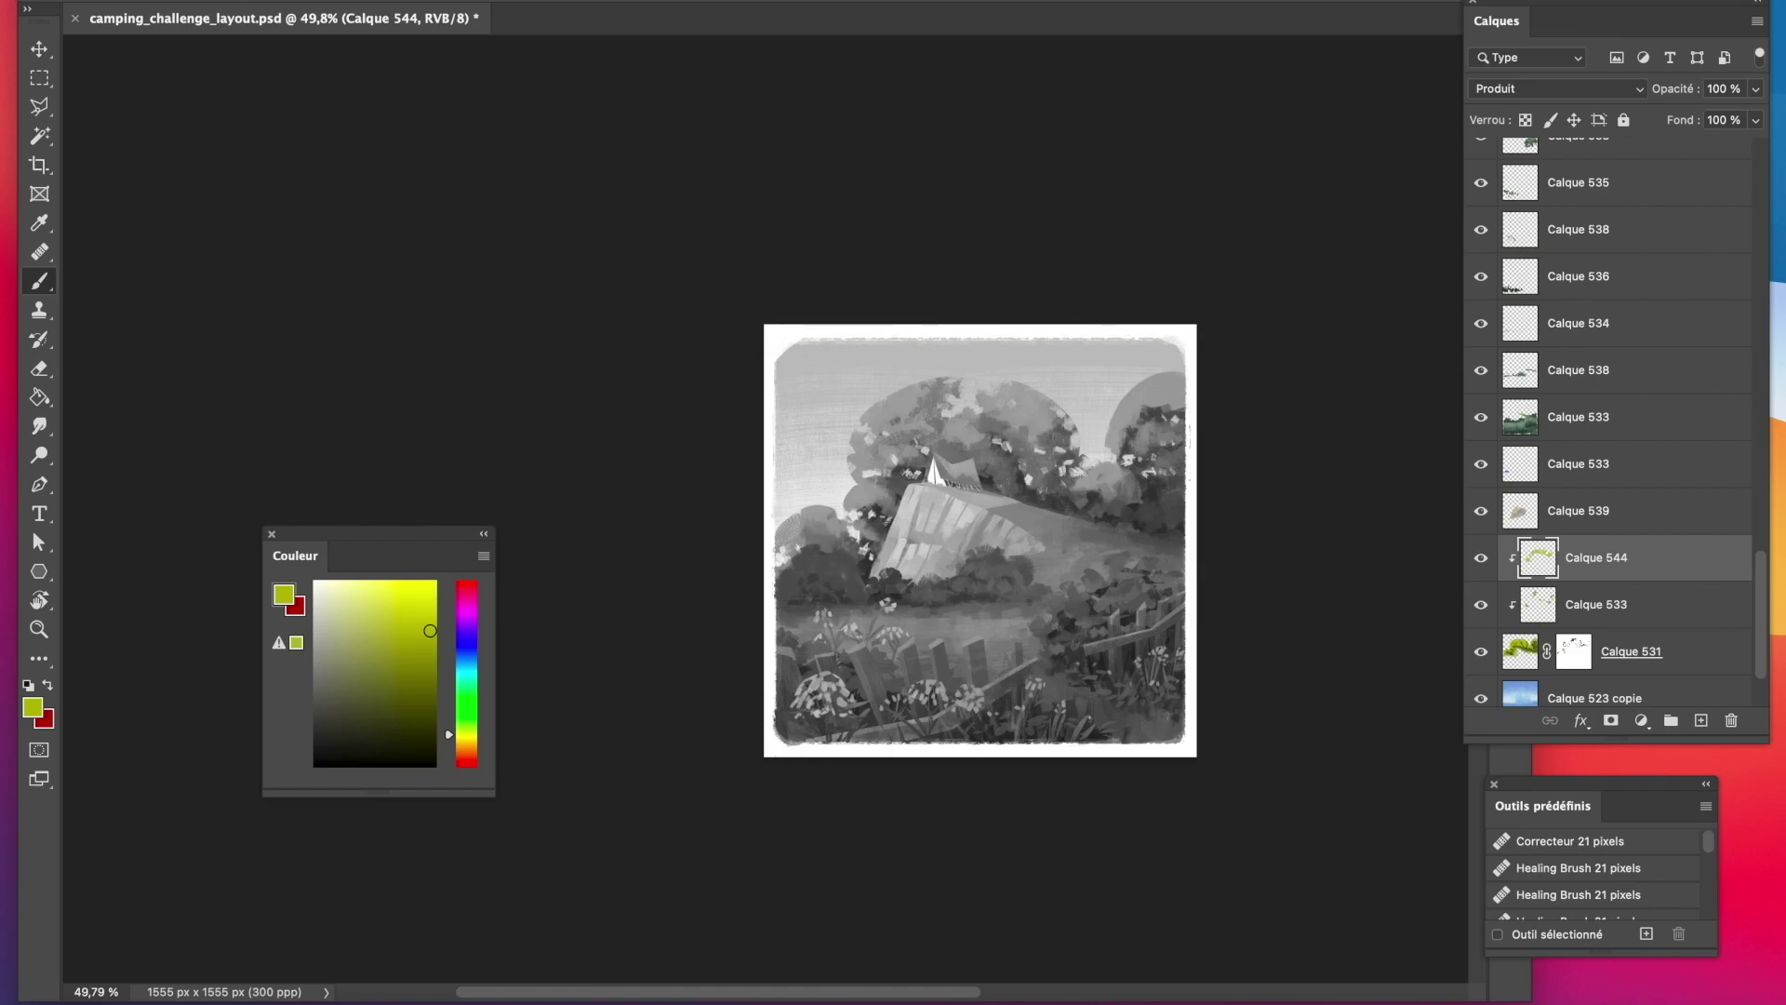
left_click_drag(427, 647, 409, 659)
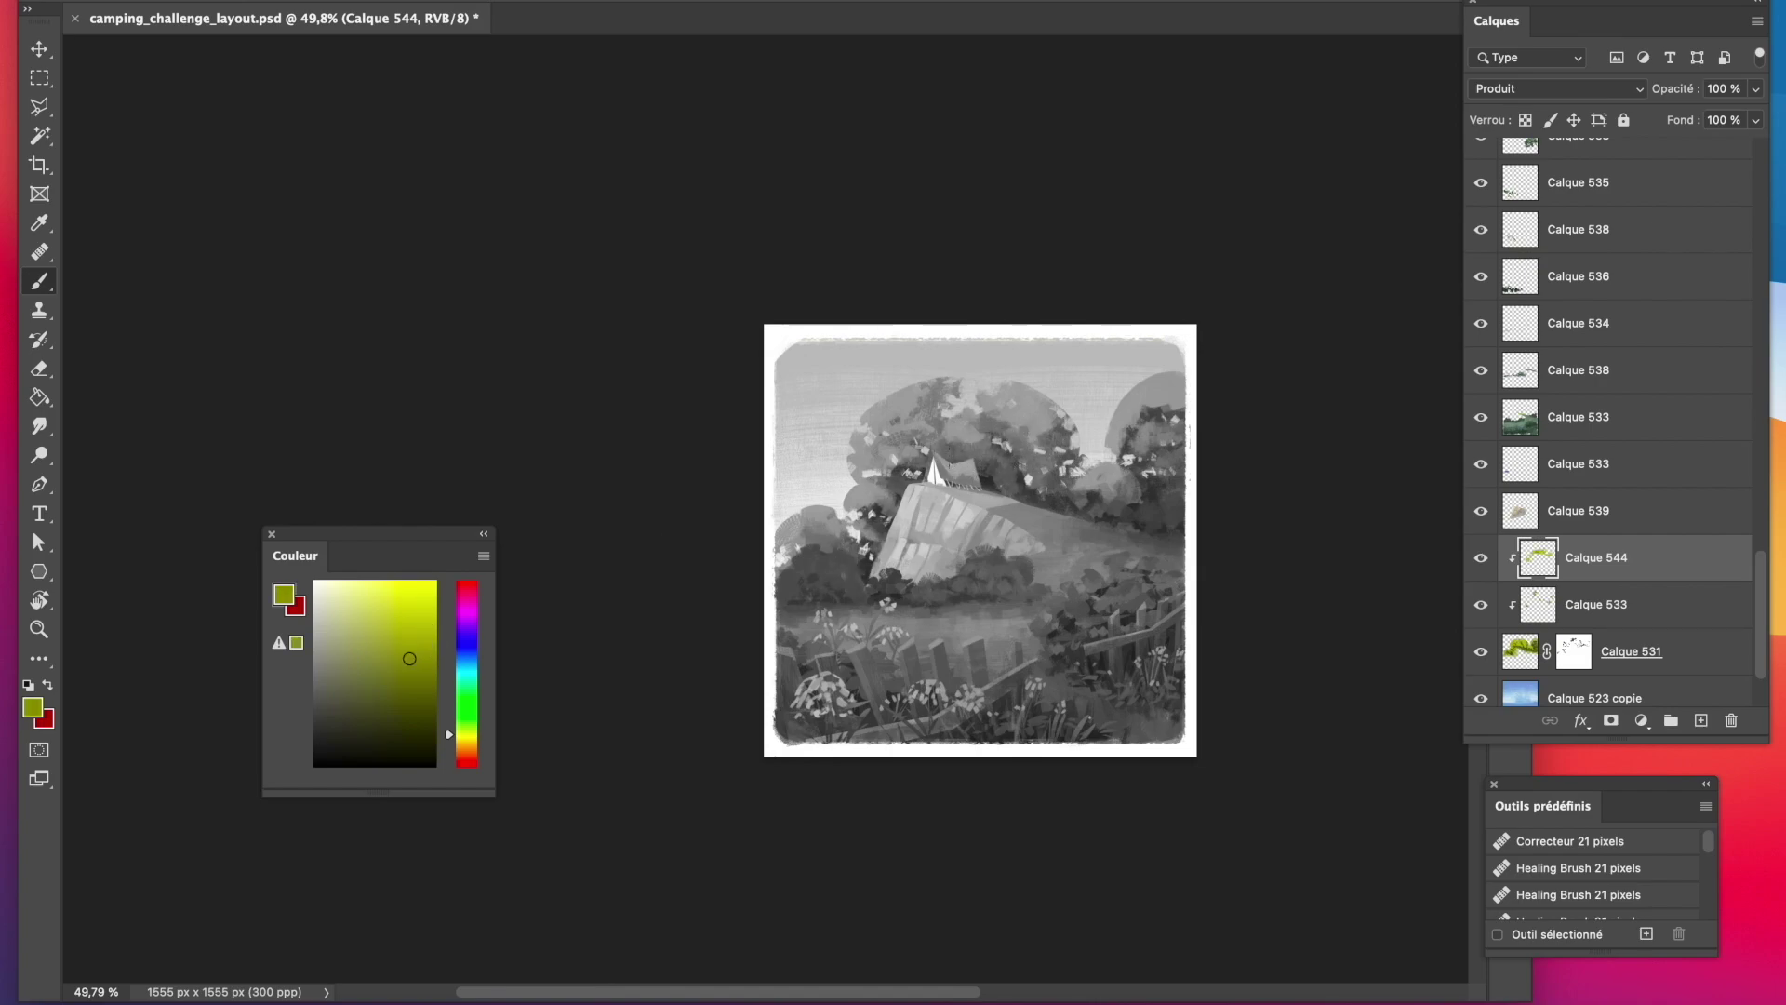
Add an empty layer above Calque 542 copie and clip that tent copy to Calque 542.
left_click_drag(1761, 569, 1762, 473)
left_click(1661, 309)
left_click(1702, 721)
left_click(1651, 339)
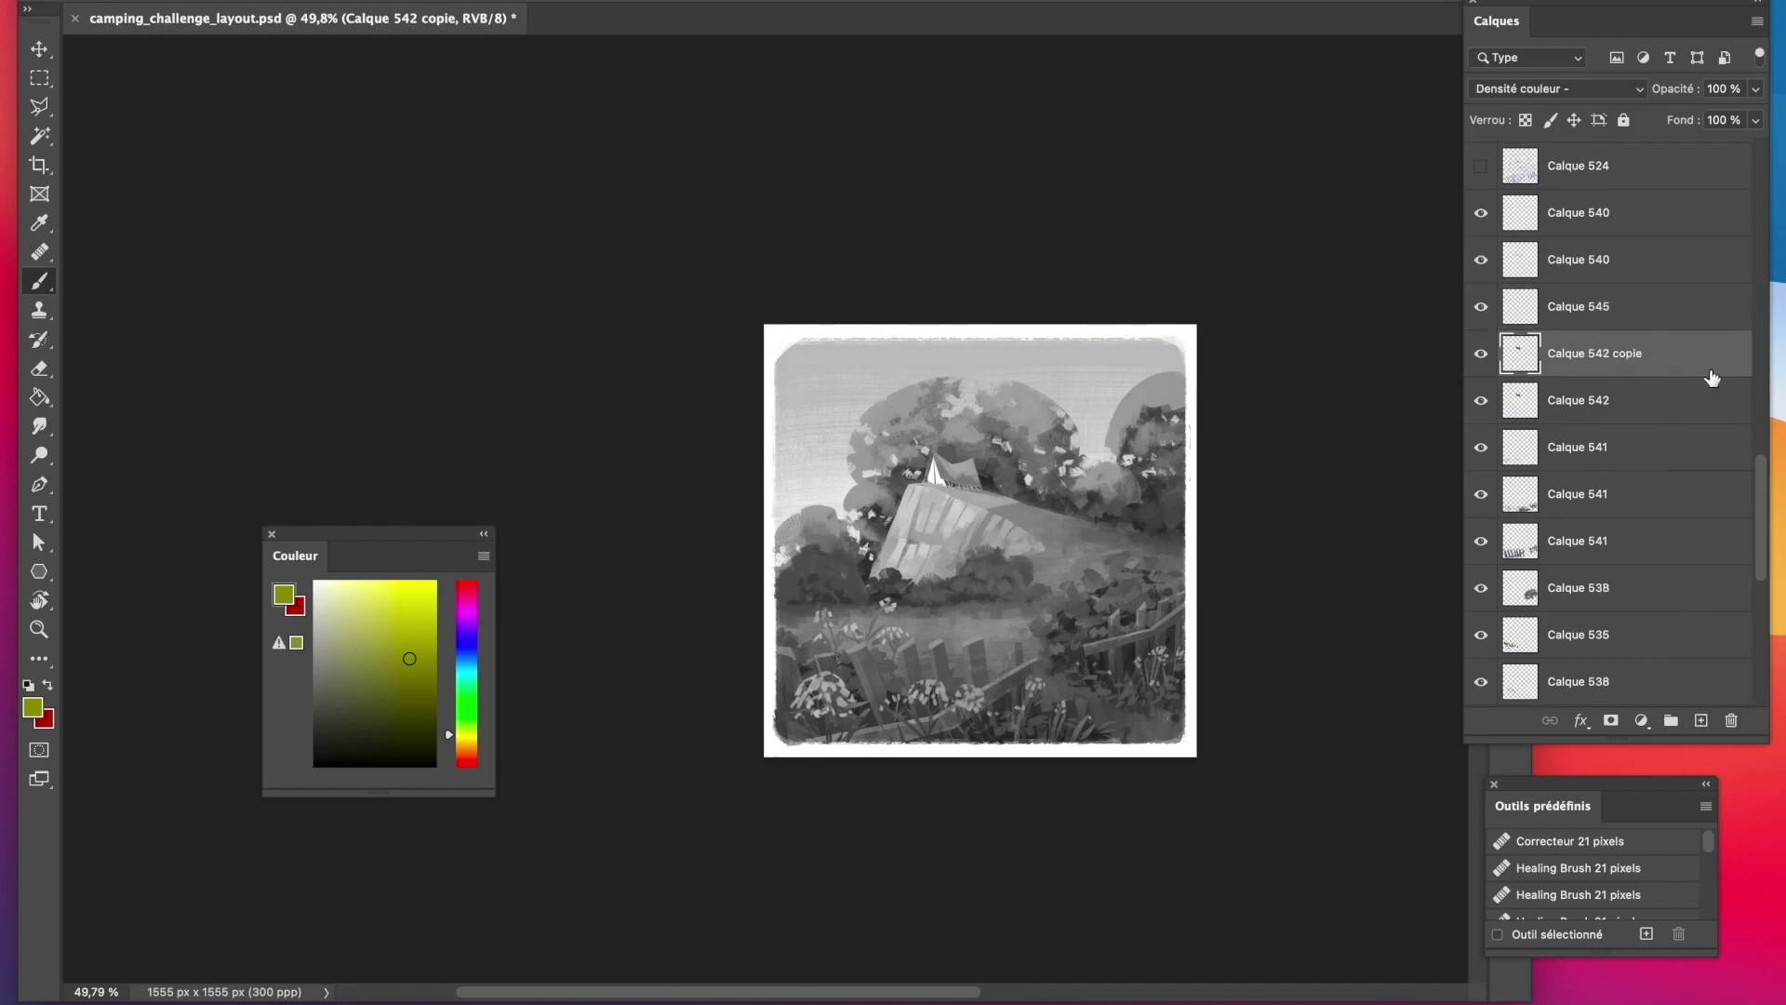
left_click(1712, 377, "alt")
Sample the tent's pinkish red from Calque 542 and add a new layer clipped above Calque 542 copie.
left_click(1078, 437, "alt")
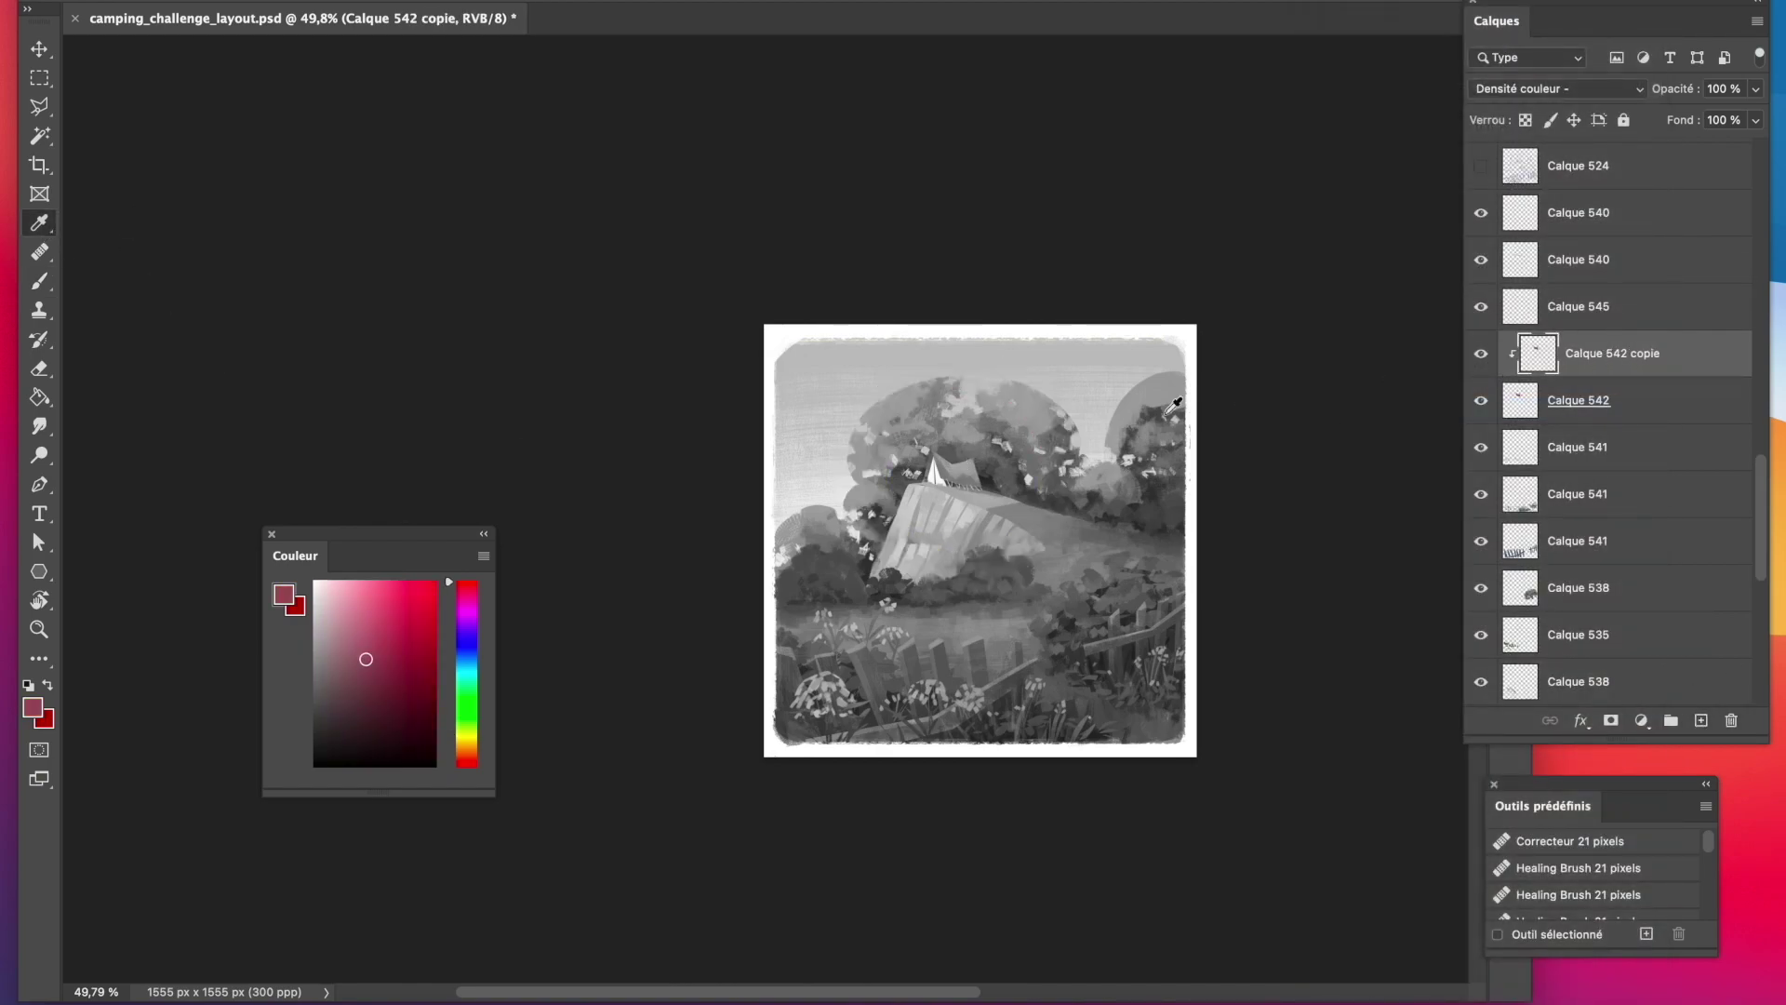
key("alt+bracketleft")
left_click_drag(961, 470, 942, 465)
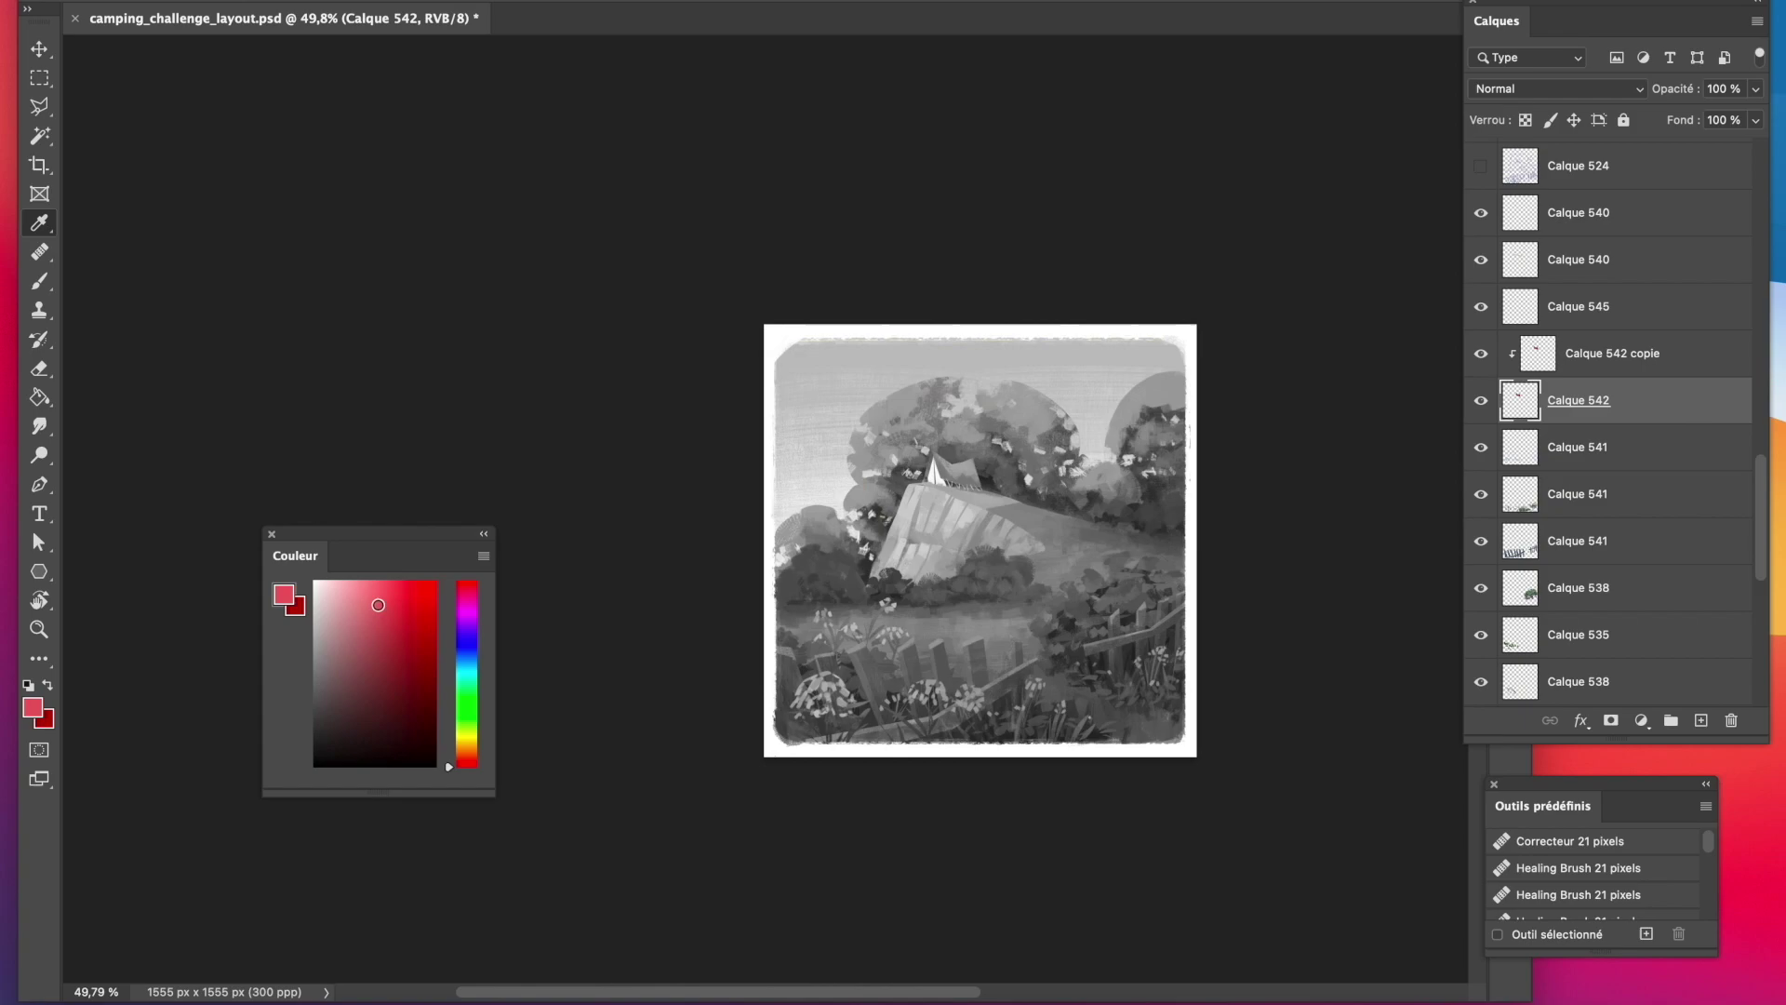
left_click(374, 605)
left_click(1602, 356)
left_click(1702, 721)
right_click(1675, 356)
left_click(1525, 410)
Brush pale pink highlights onto the tent on Calque 546, lightening the colour between strokes.
left_click(351, 605)
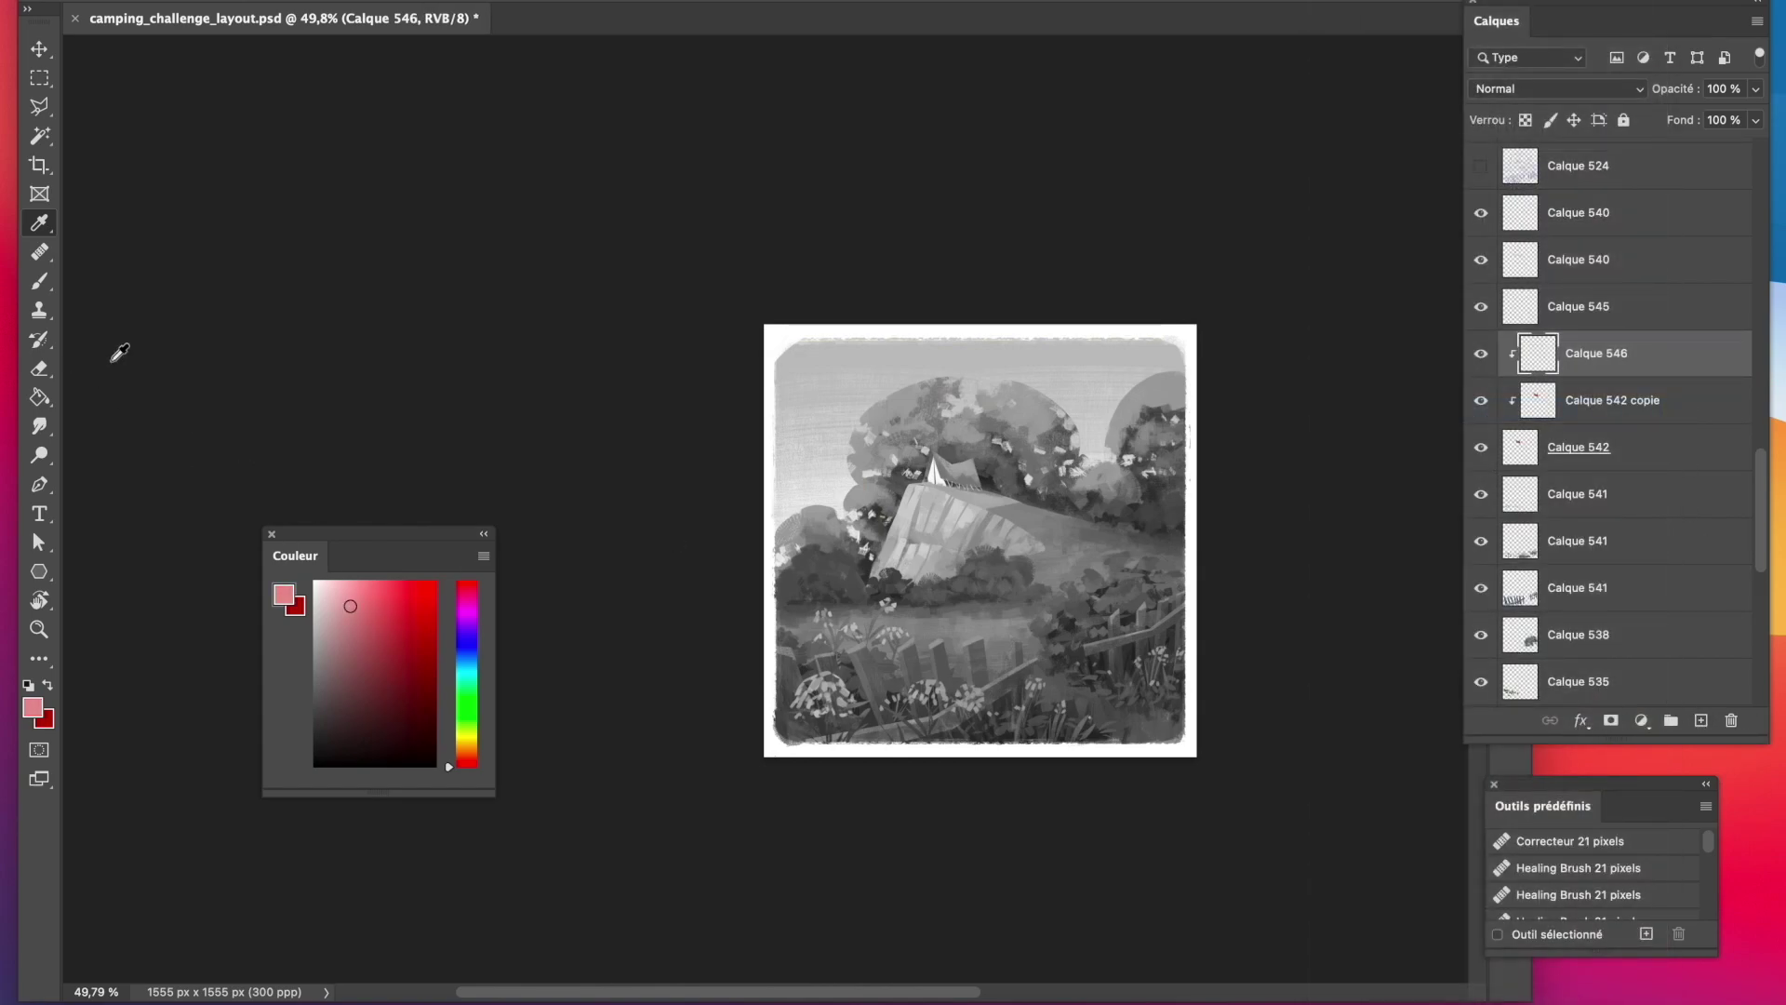
key("b")
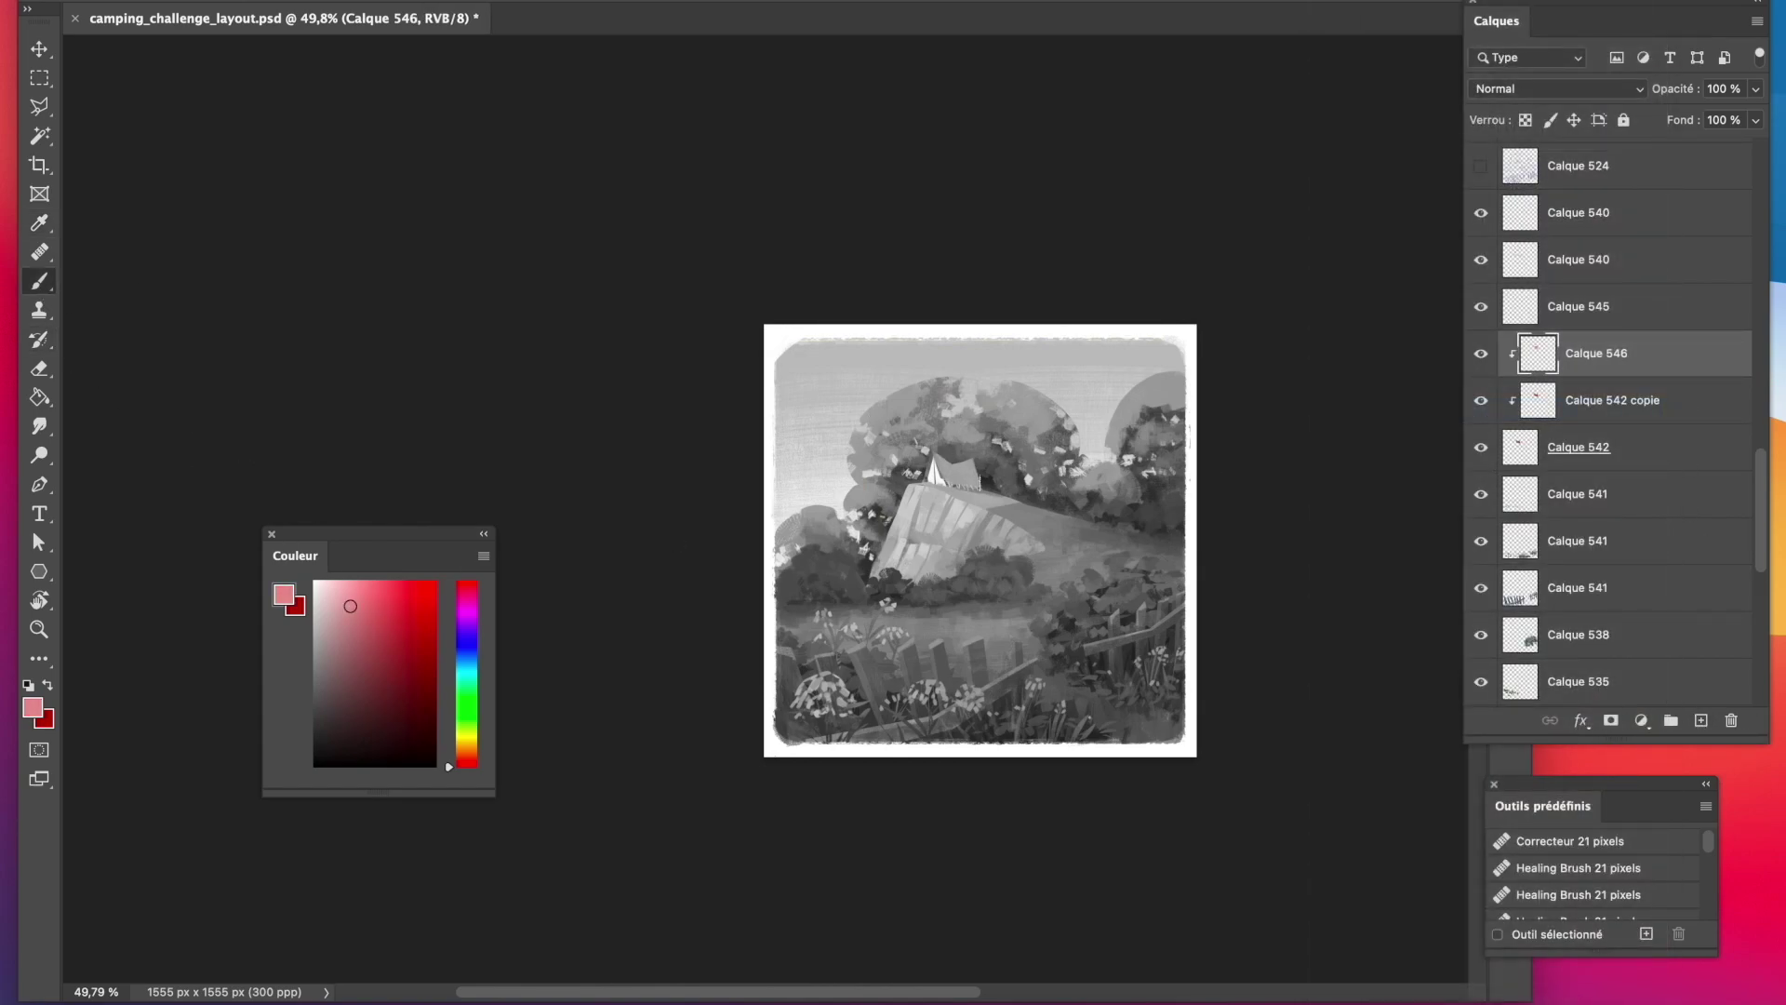
left_click_drag(350, 606, 332, 598)
mouse_move(964, 466)
left_mouse_down()
mouse_move(975, 482)
mouse_move(1112, 478)
left_mouse_up()
key("alt+space")
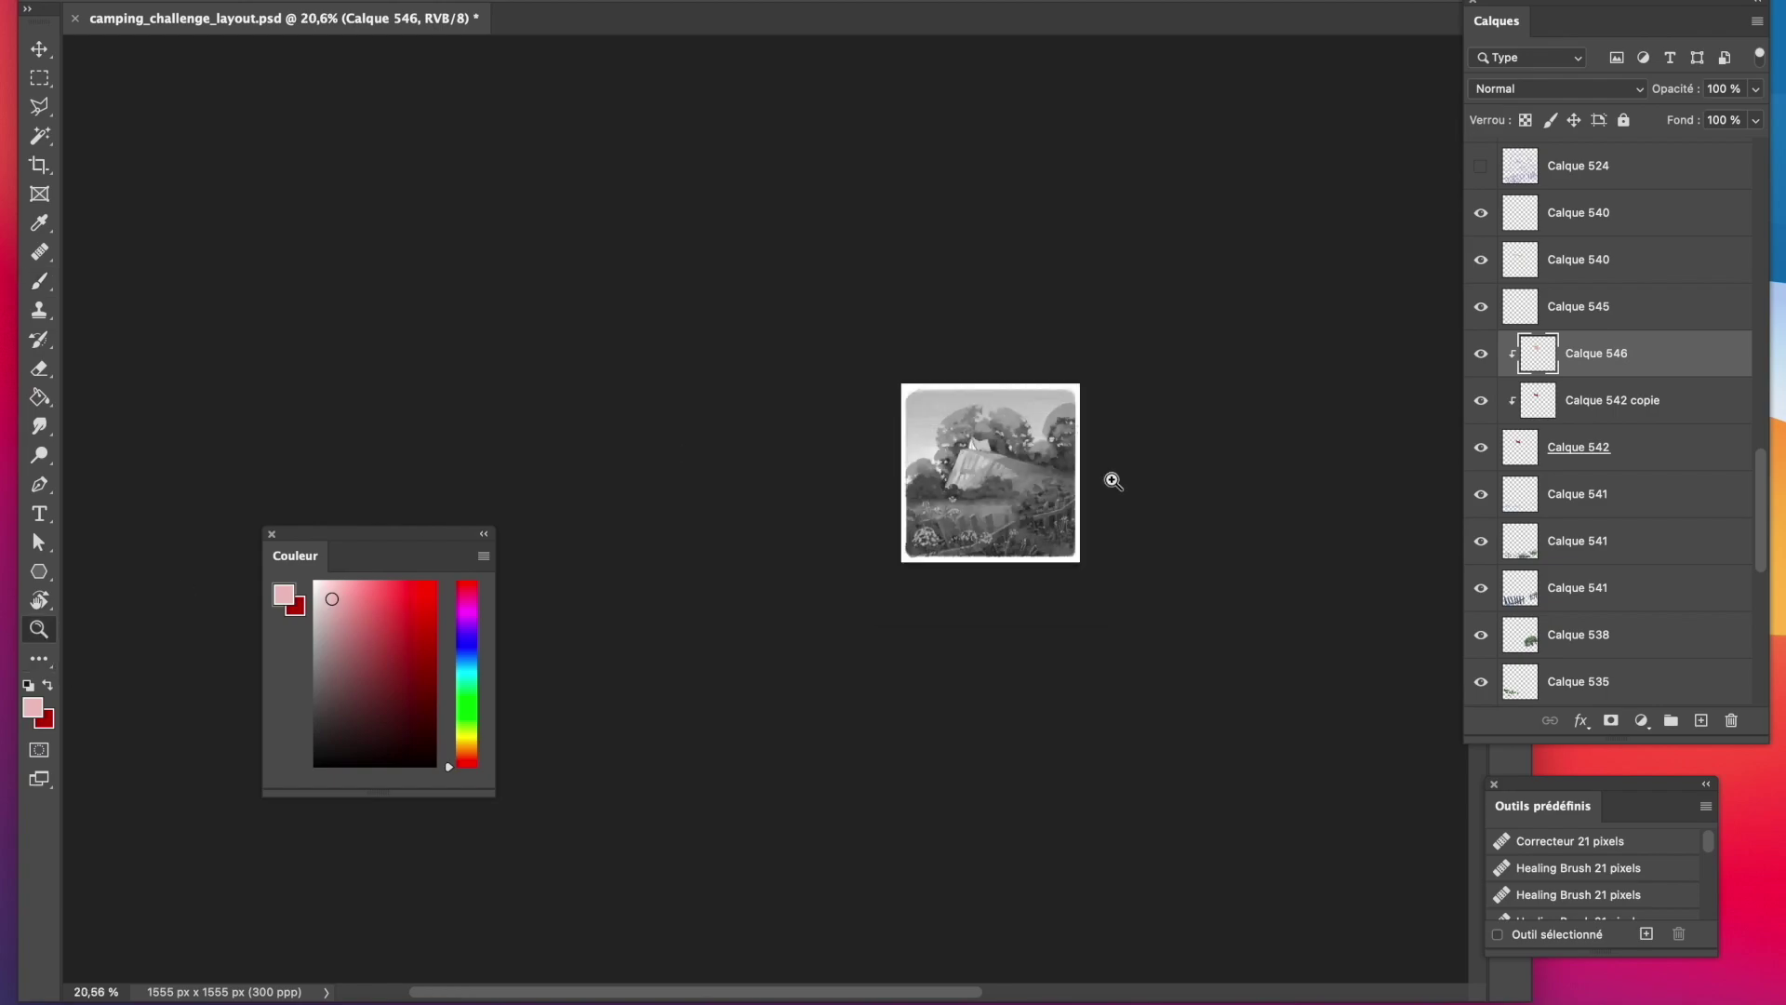
scroll(1101, 484, "up", 3)
Merge the upper Calque 538 layer with Calque 535 directly below it.
scroll(1566, 586, "down", 5)
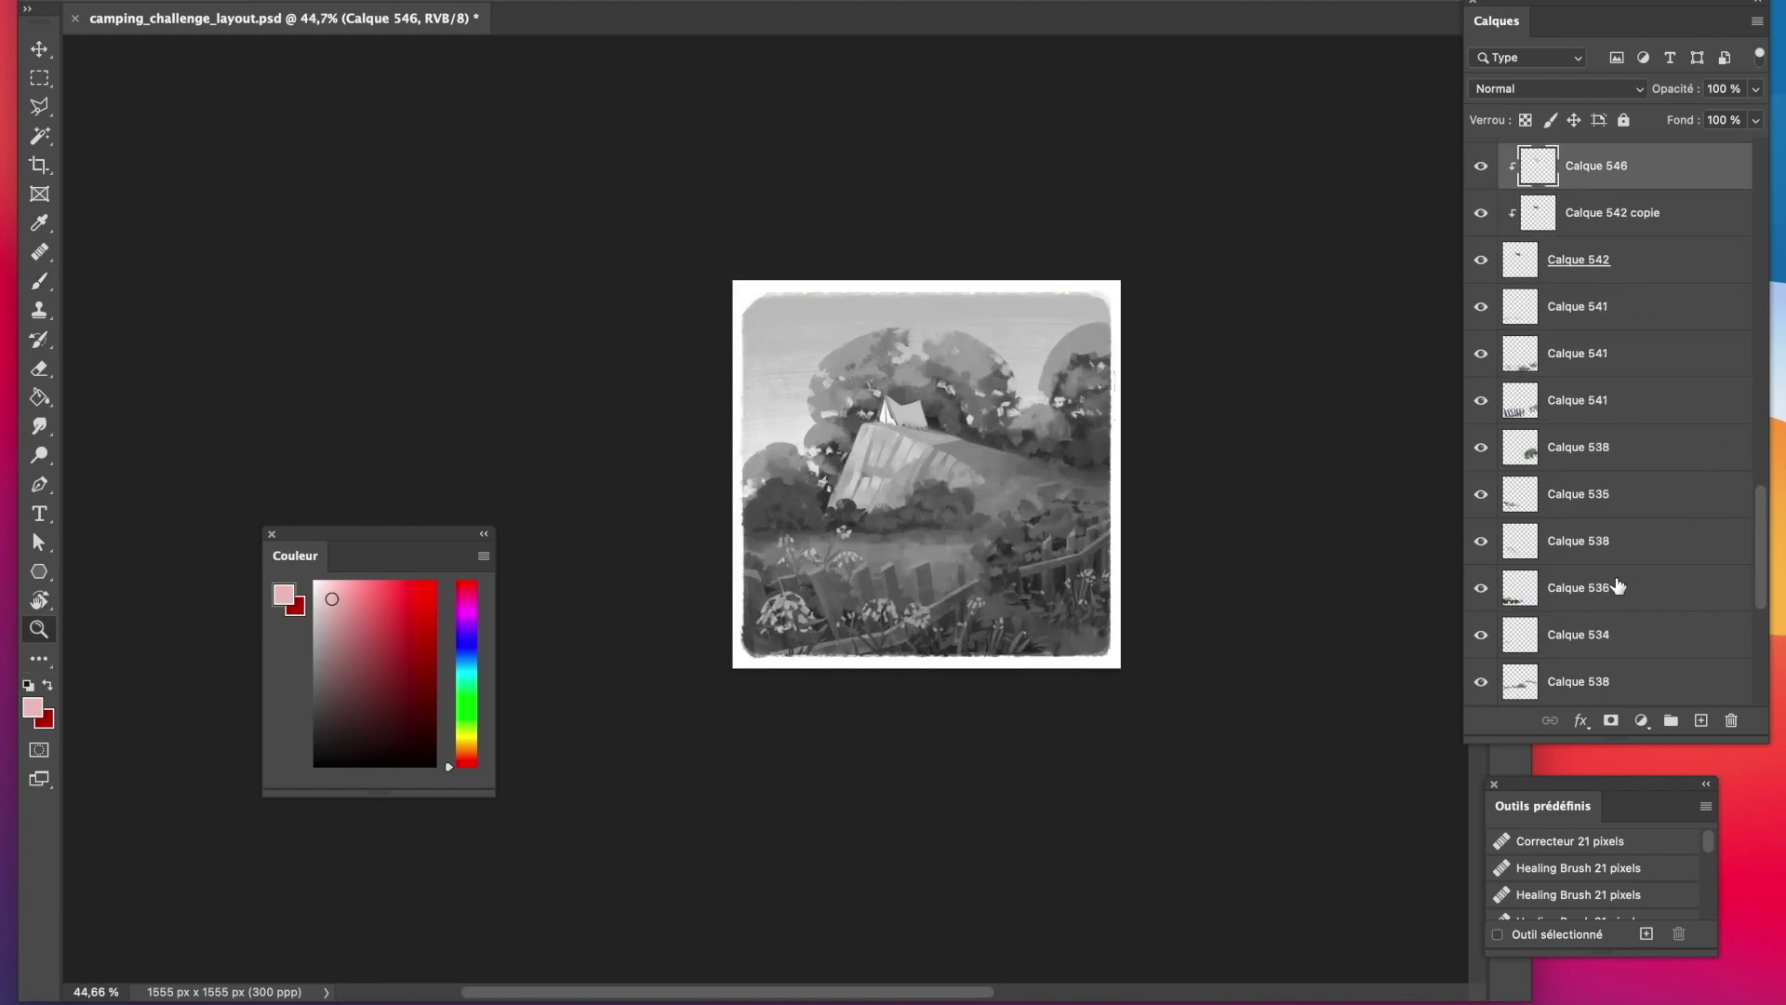
left_click(1544, 588)
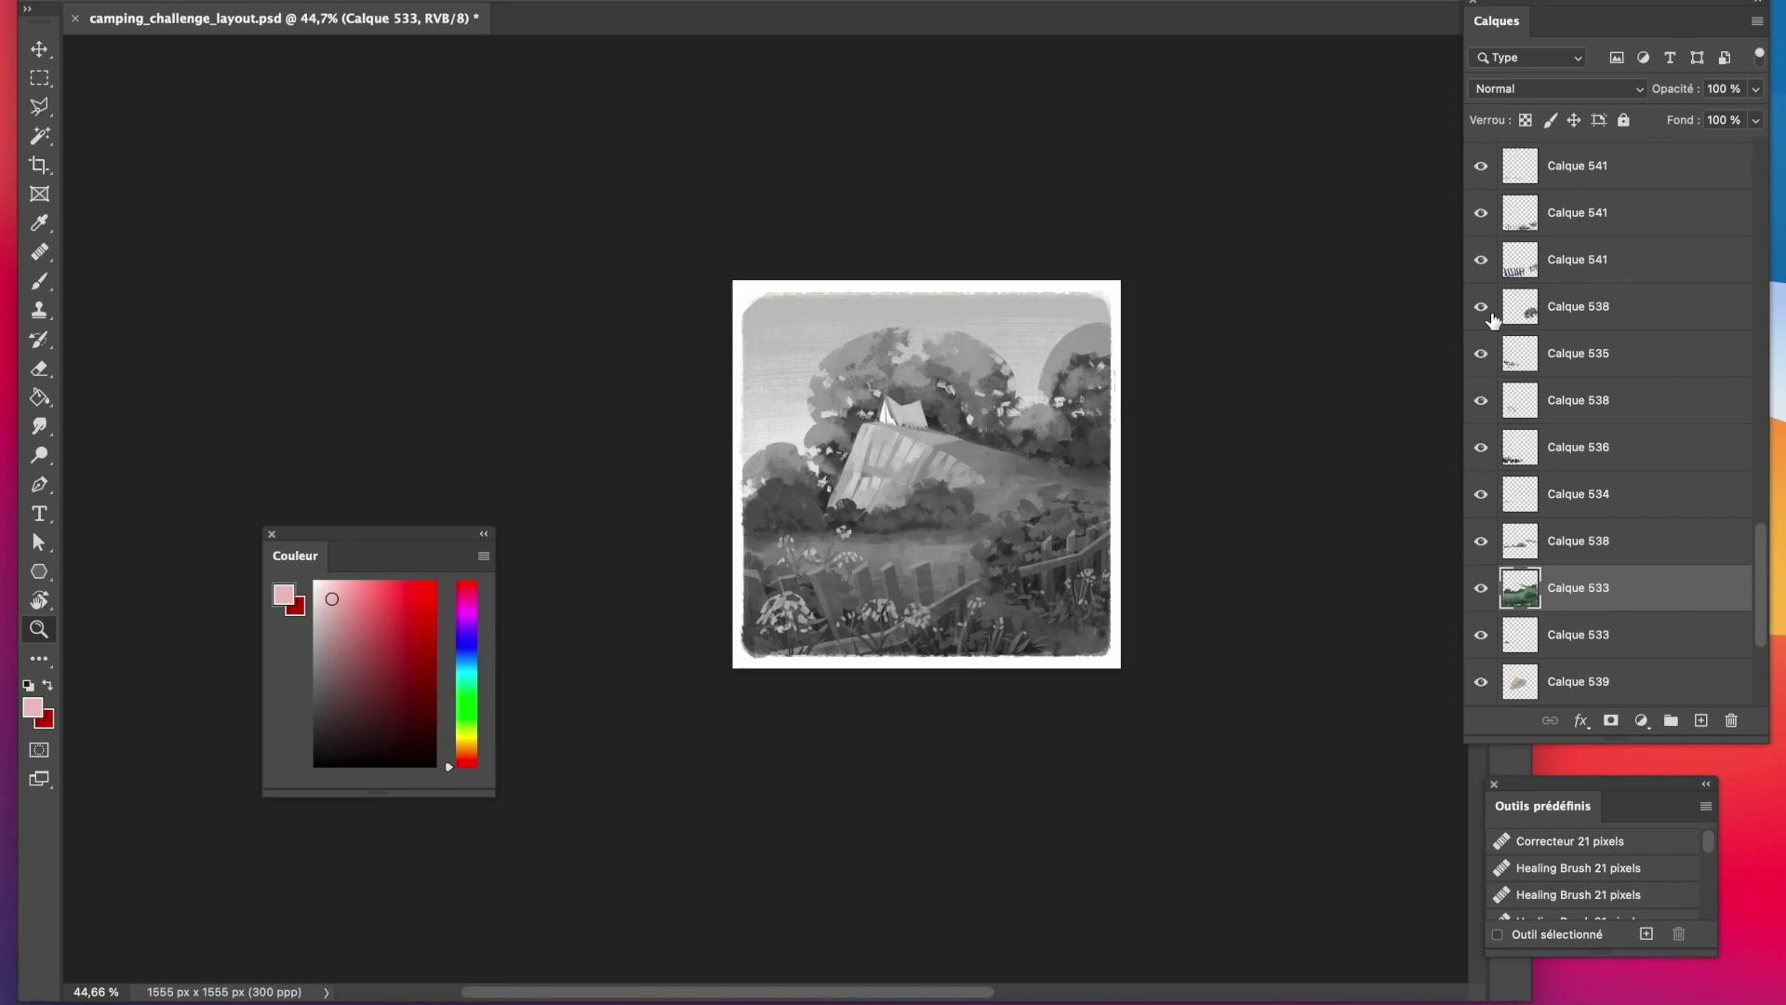
left_click(1537, 311)
left_click(1575, 351, "shift")
right_click(1577, 325)
left_click(1661, 682)
Duplicate the merged Calque 538 and set the copy to Produit at 41% opacity.
right_click(1641, 323)
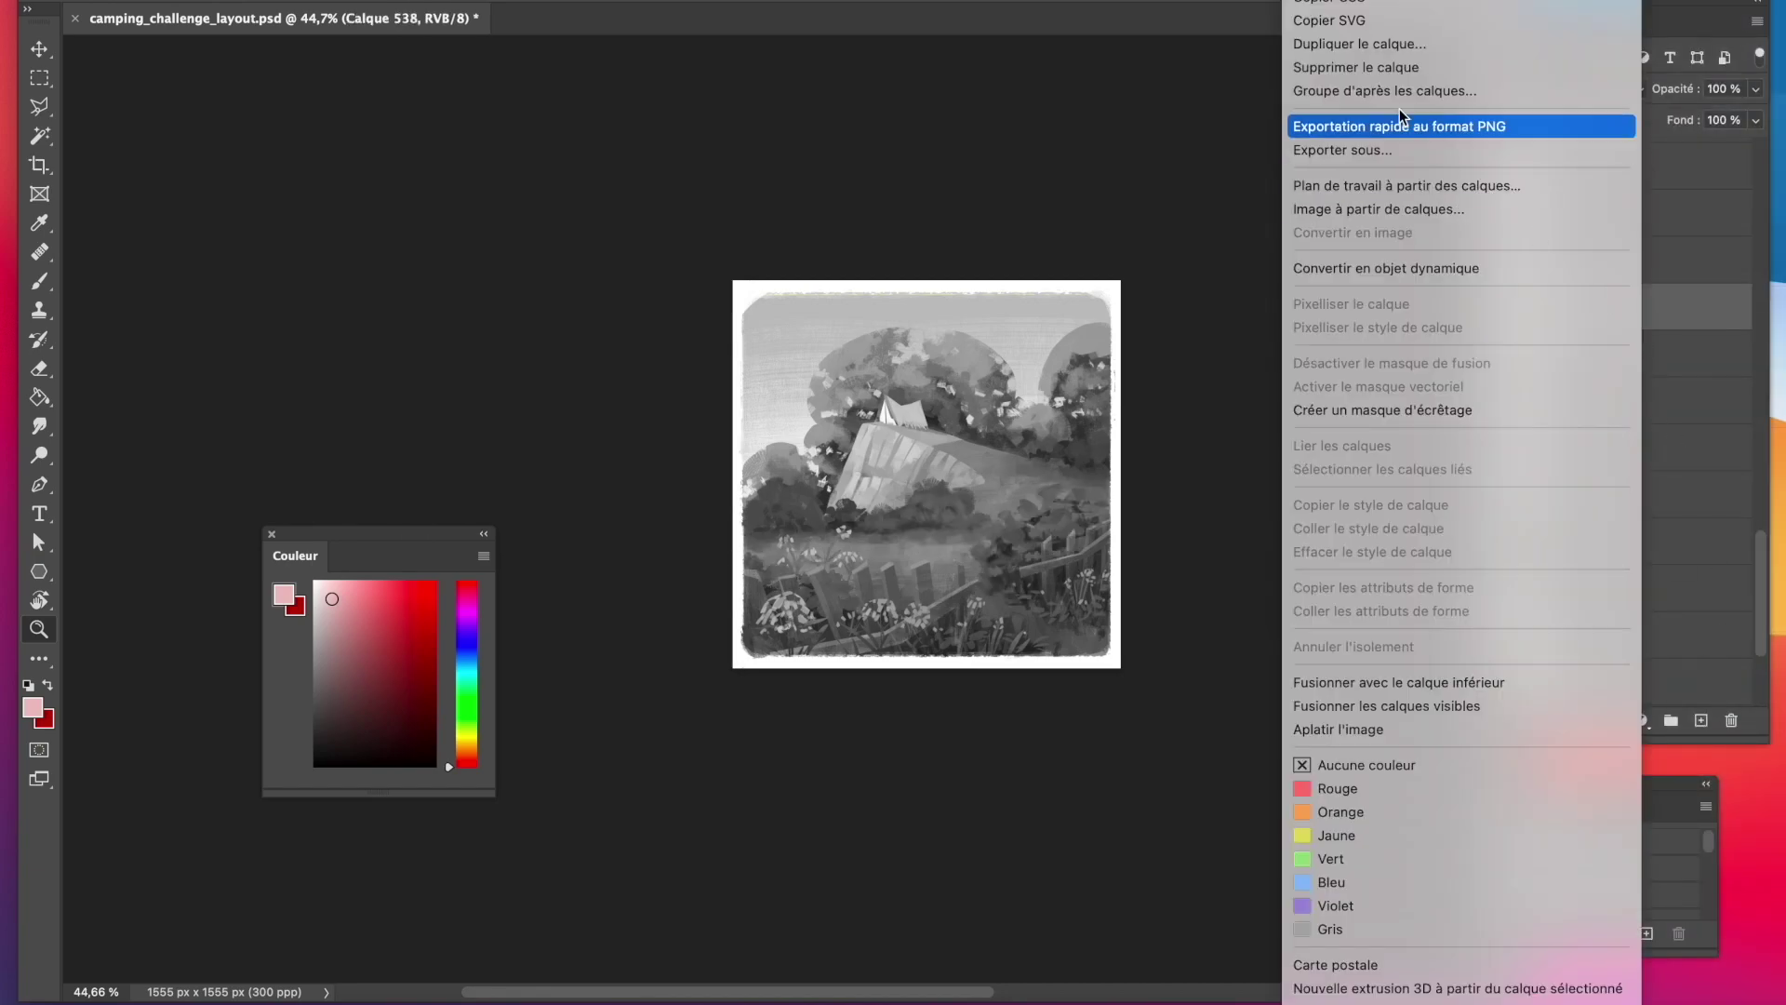
left_click(1382, 45)
left_click(902, 723)
left_click(1569, 87)
left_click(1563, 171)
left_click(1755, 89)
left_click_drag(1756, 117, 1681, 117)
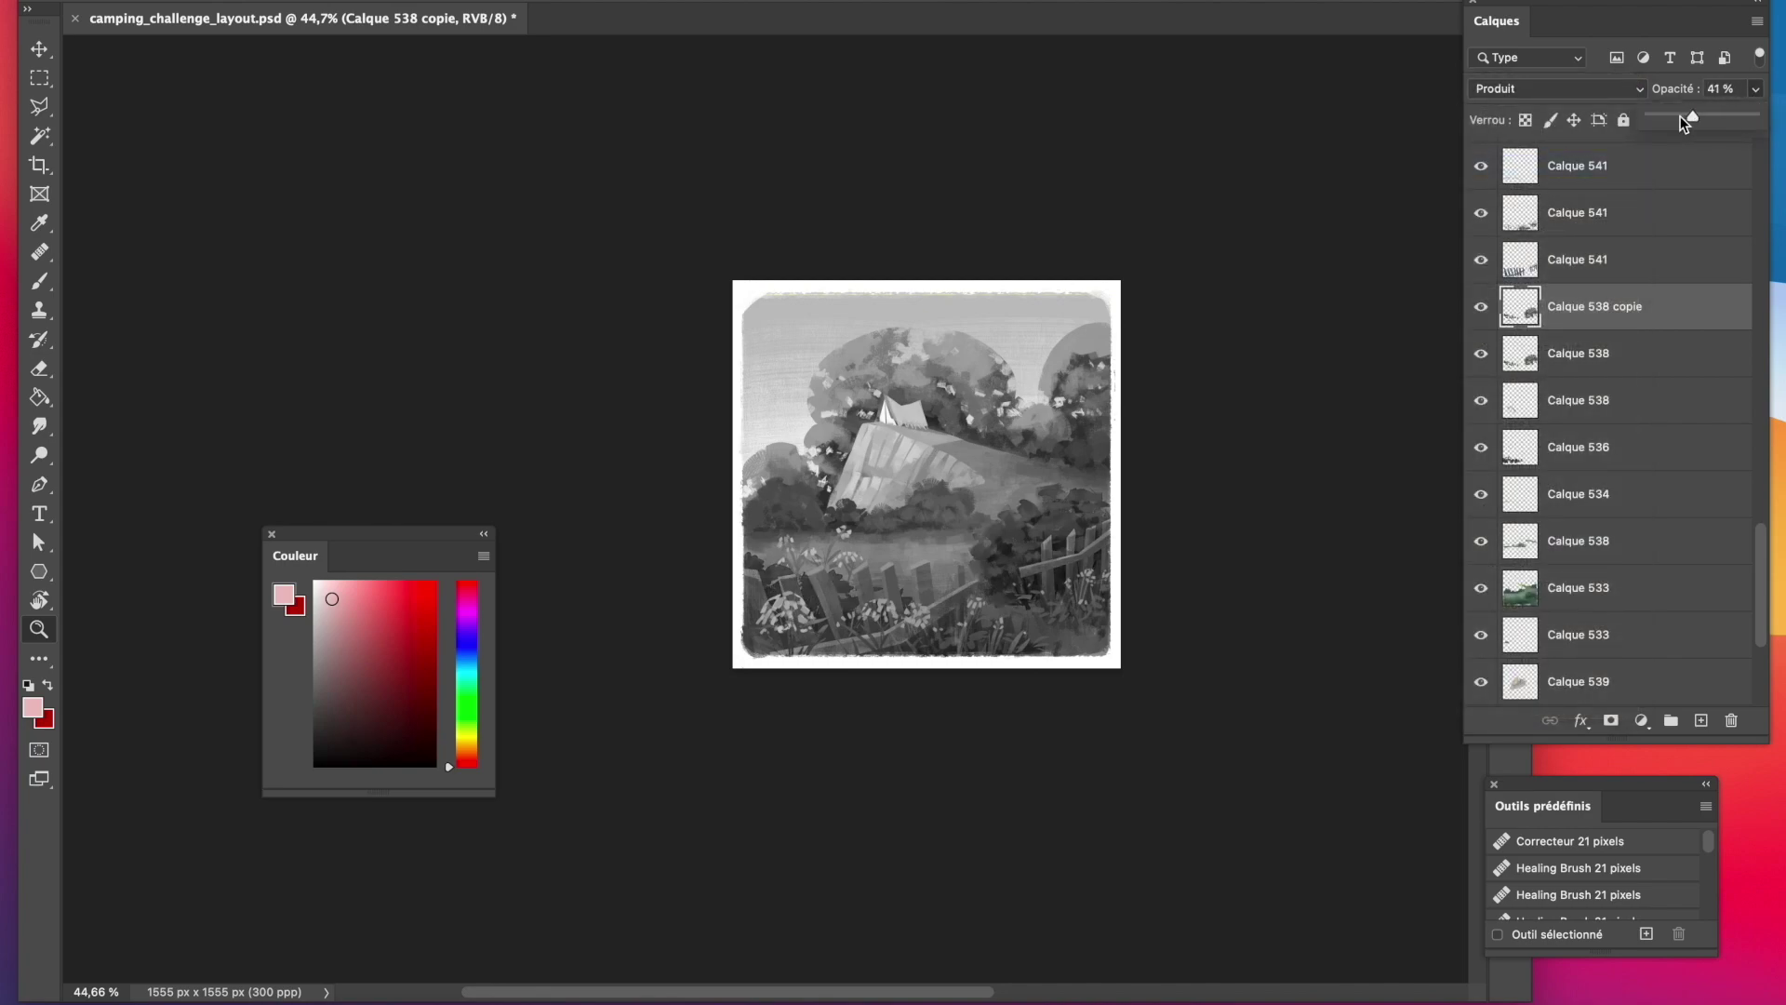
Merge Calque 534 with the Calque 538 and green landscape Calque 533 layers directly below it.
left_click(1479, 401)
left_click(1555, 412)
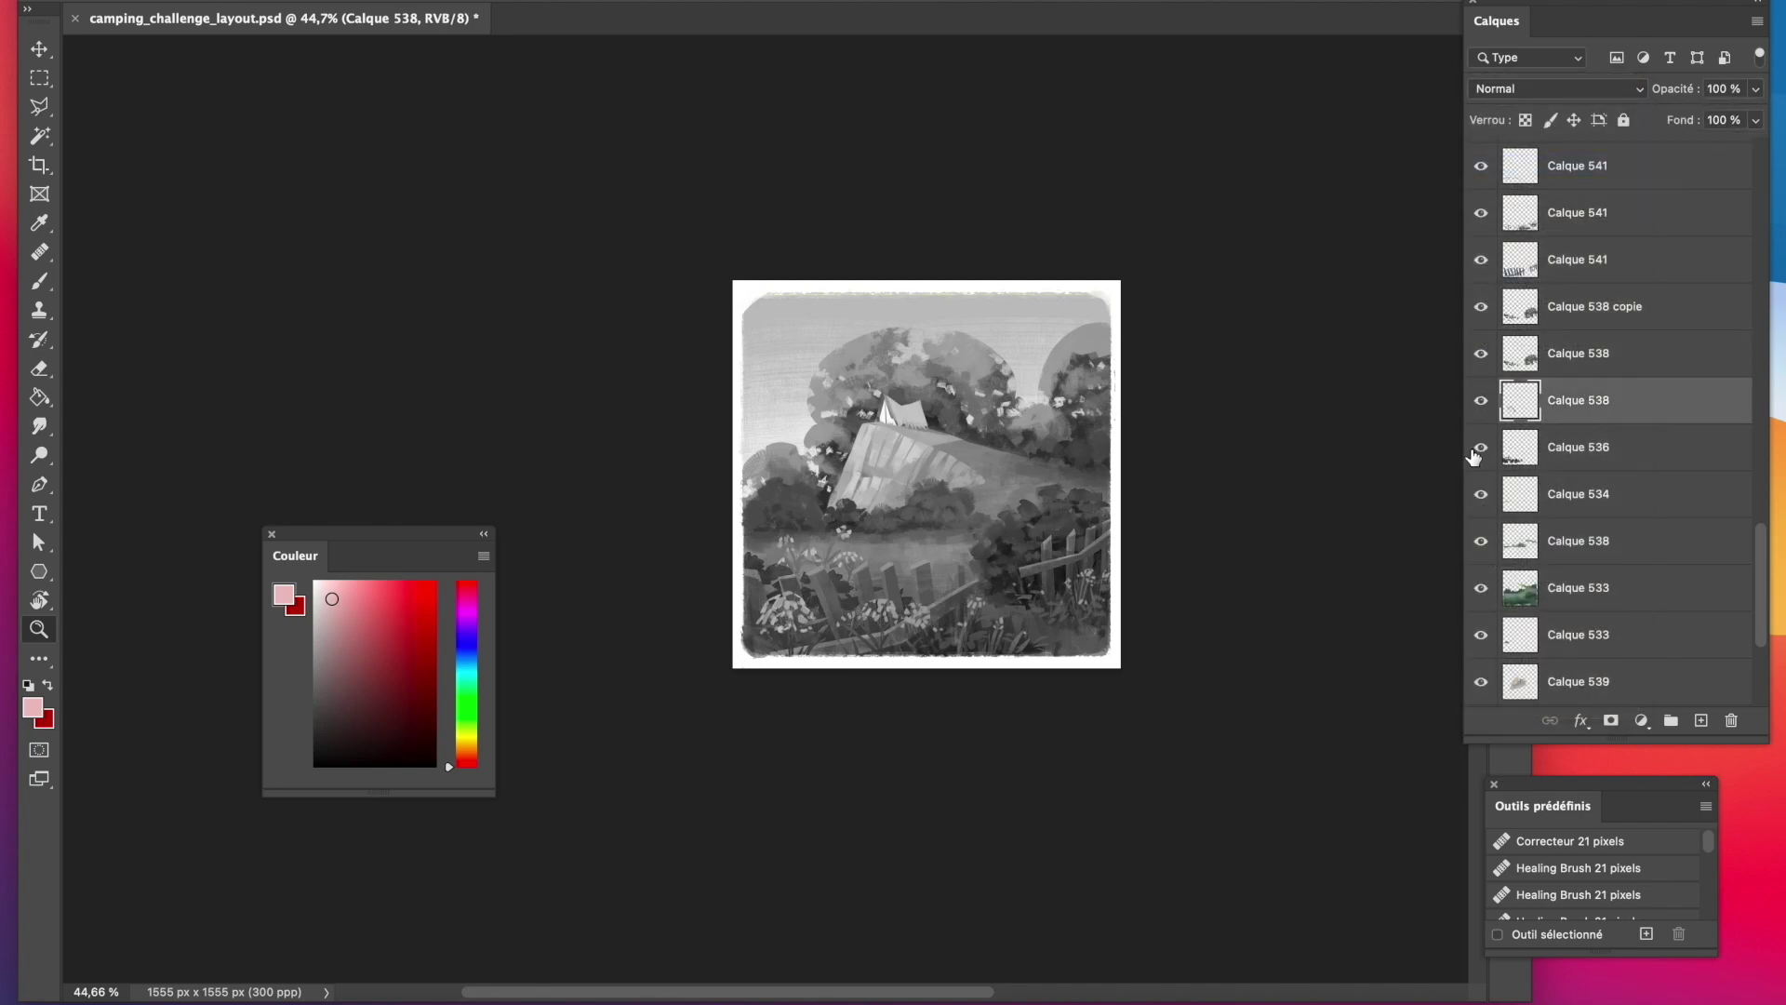
left_click(1582, 496)
left_click(1590, 590, "shift")
right_click(1587, 590)
left_click(1642, 679)
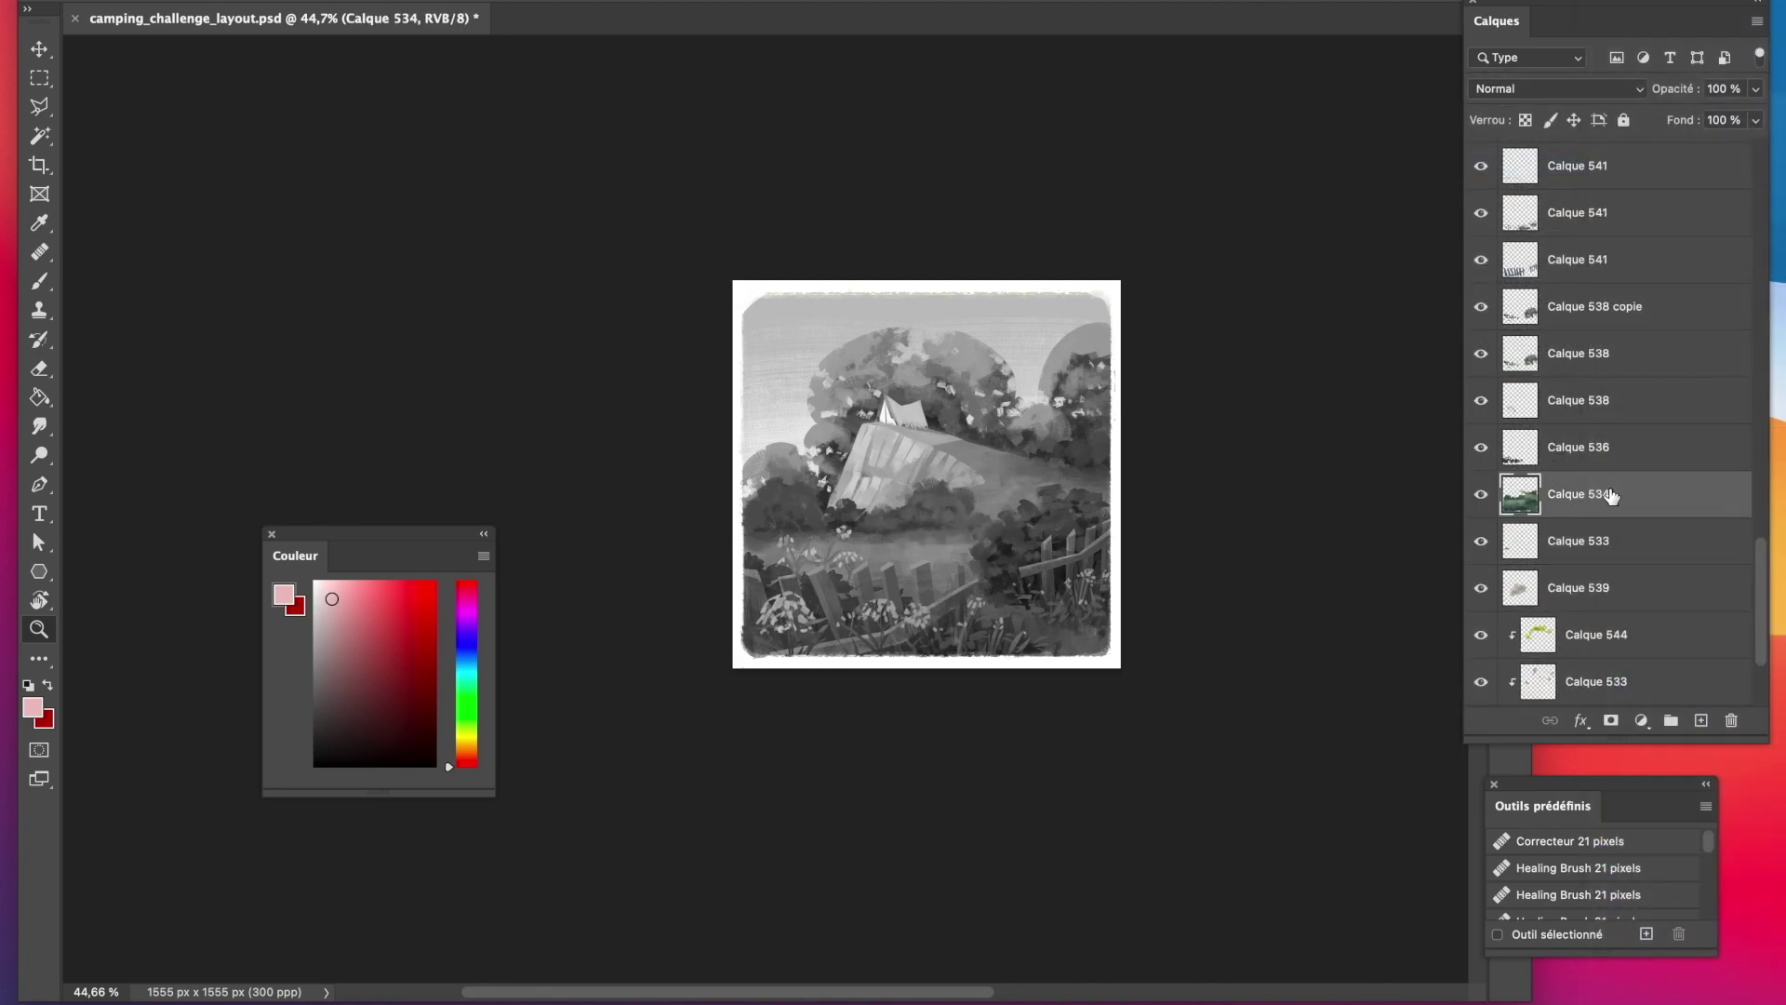
Duplicate the merged landscape layer Calque 534 and set the copy to Produit at 47% opacity.
right_click(1611, 498)
left_click(1669, 42)
left_click(893, 723)
left_click(1556, 88)
left_click(1550, 149)
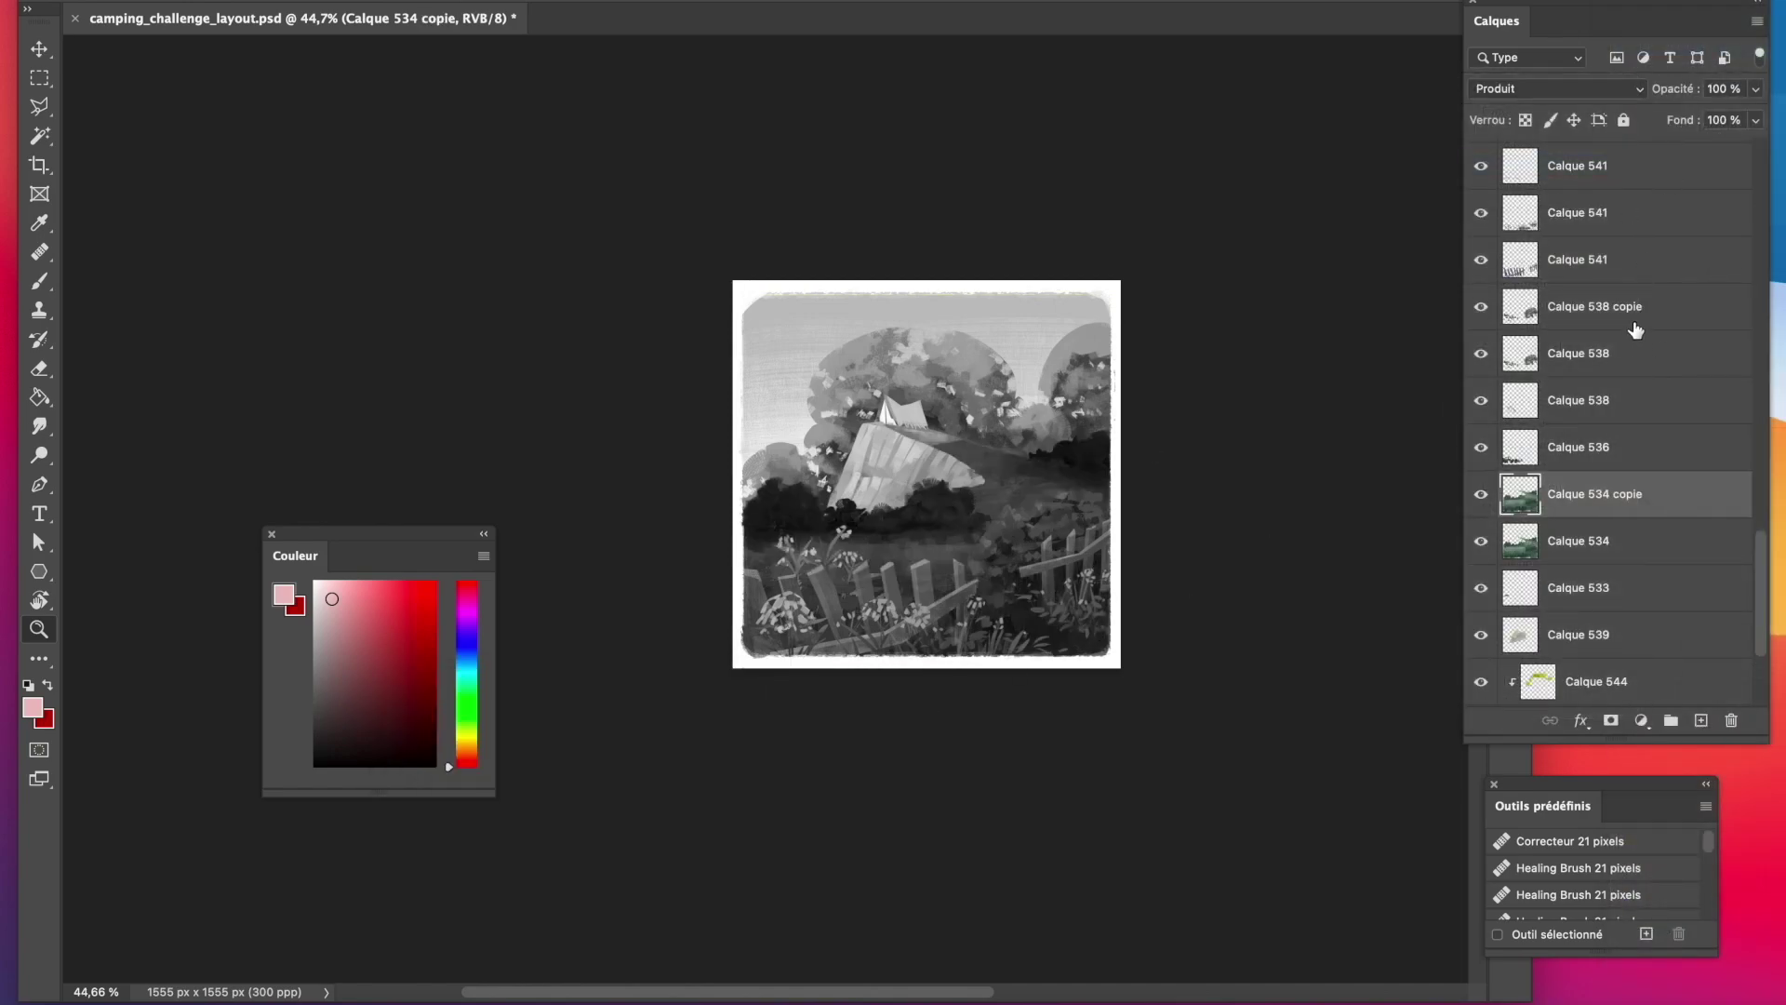
left_click_drag(1709, 116, 1698, 115)
Add a layer mask to Calque 534 copie and paint black over the pale slope beneath the tent.
left_click(1612, 721)
key("b")
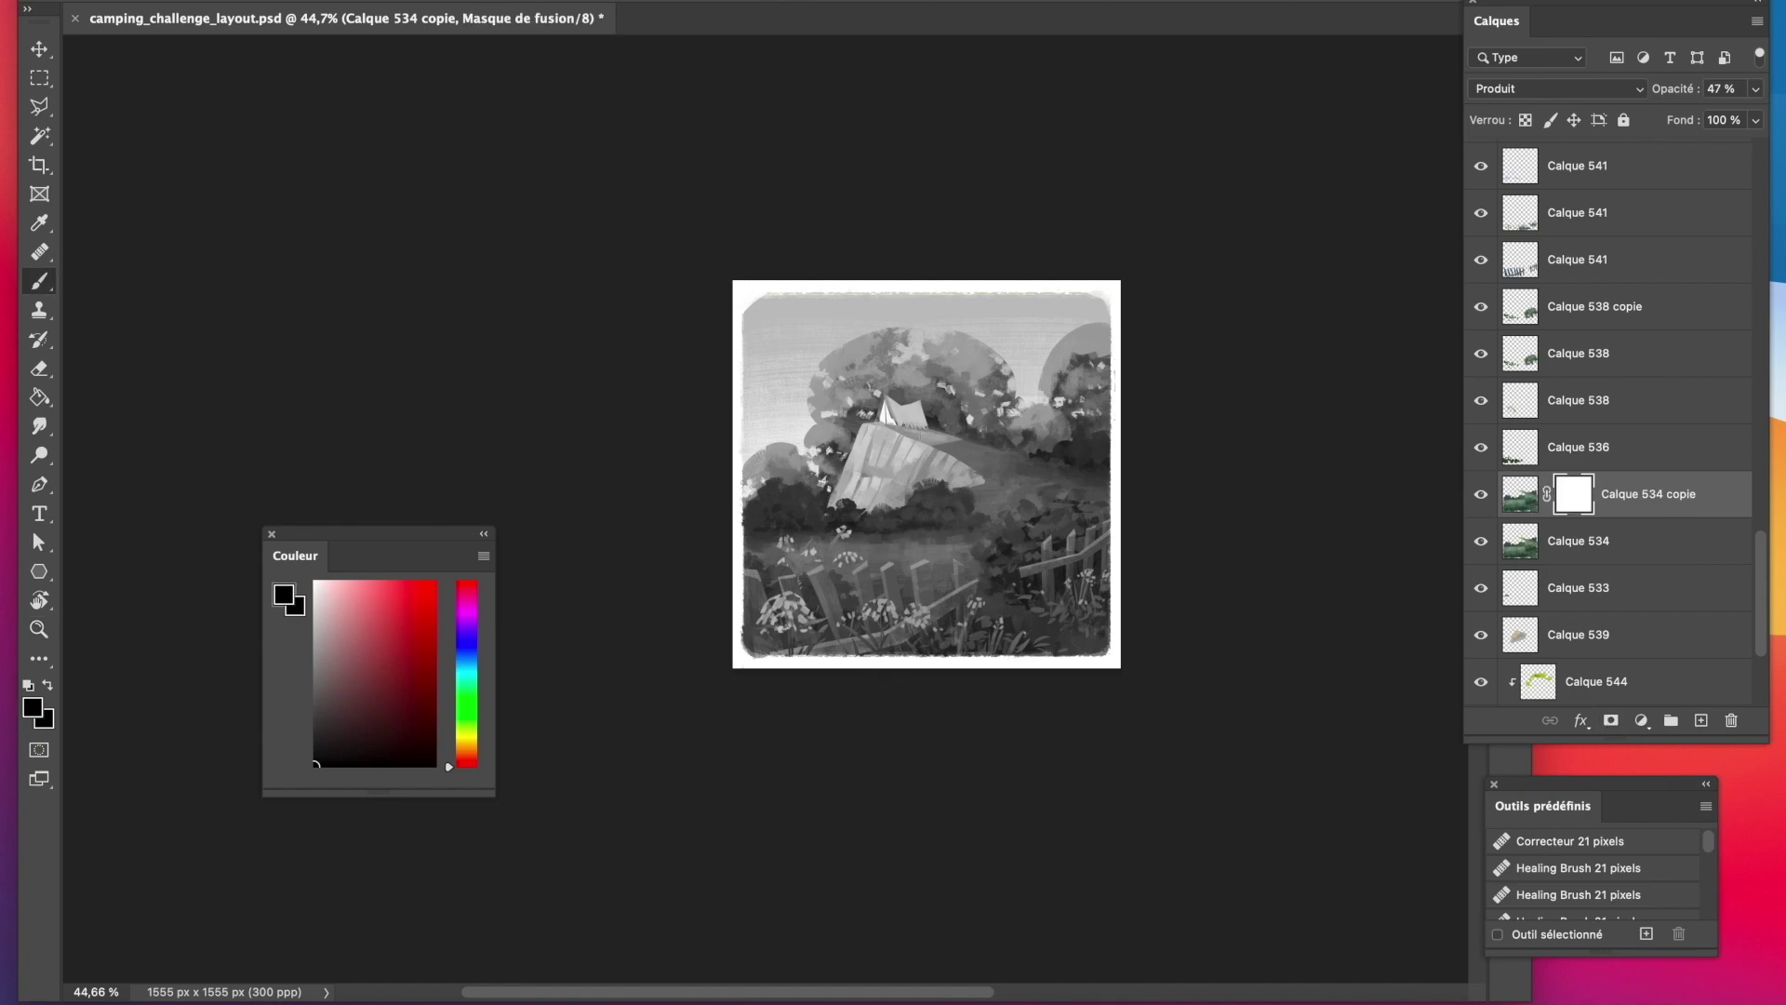
left_click_drag(956, 445, 895, 428)
Raise the opacity of the sky copy Calque 523 copie to 78%, keeping its Superposition blend mode.
key("z")
mouse_move(1140, 484)
left_mouse_down()
mouse_move(1069, 494)
mouse_move(1126, 496)
left_mouse_up()
left_click_drag(1760, 576, 1760, 642)
left_click(1484, 592)
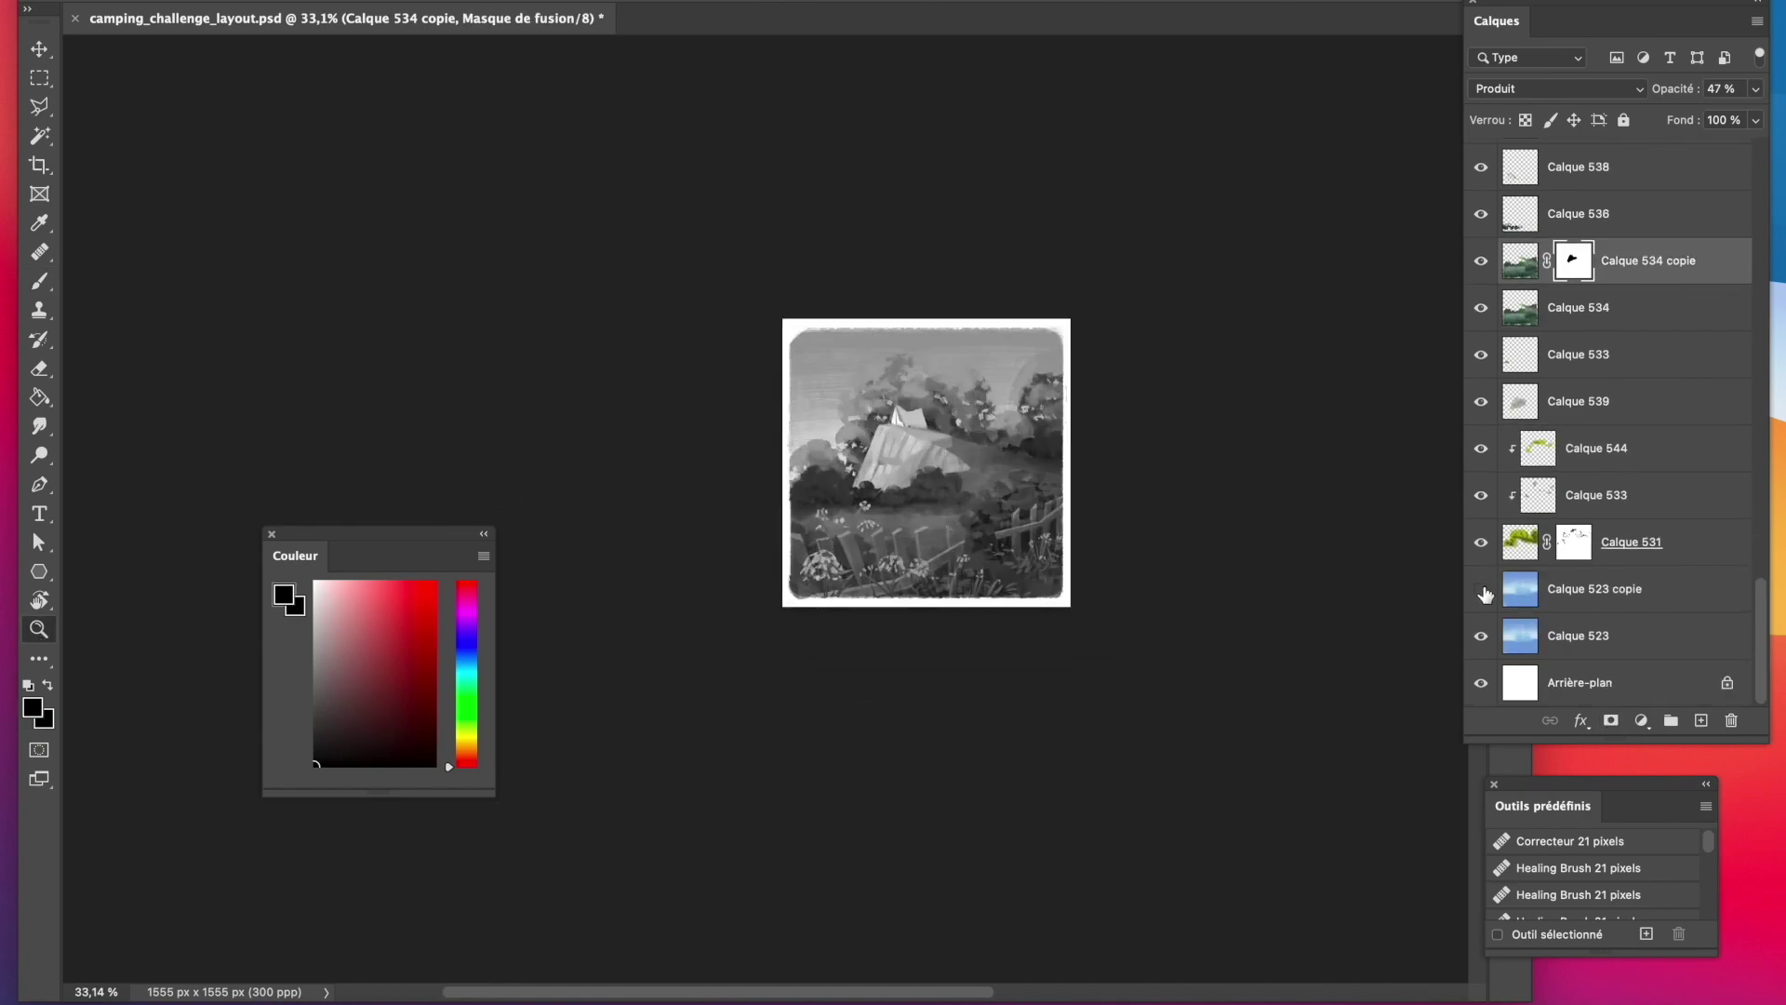
left_click(1572, 588)
left_click(1555, 89)
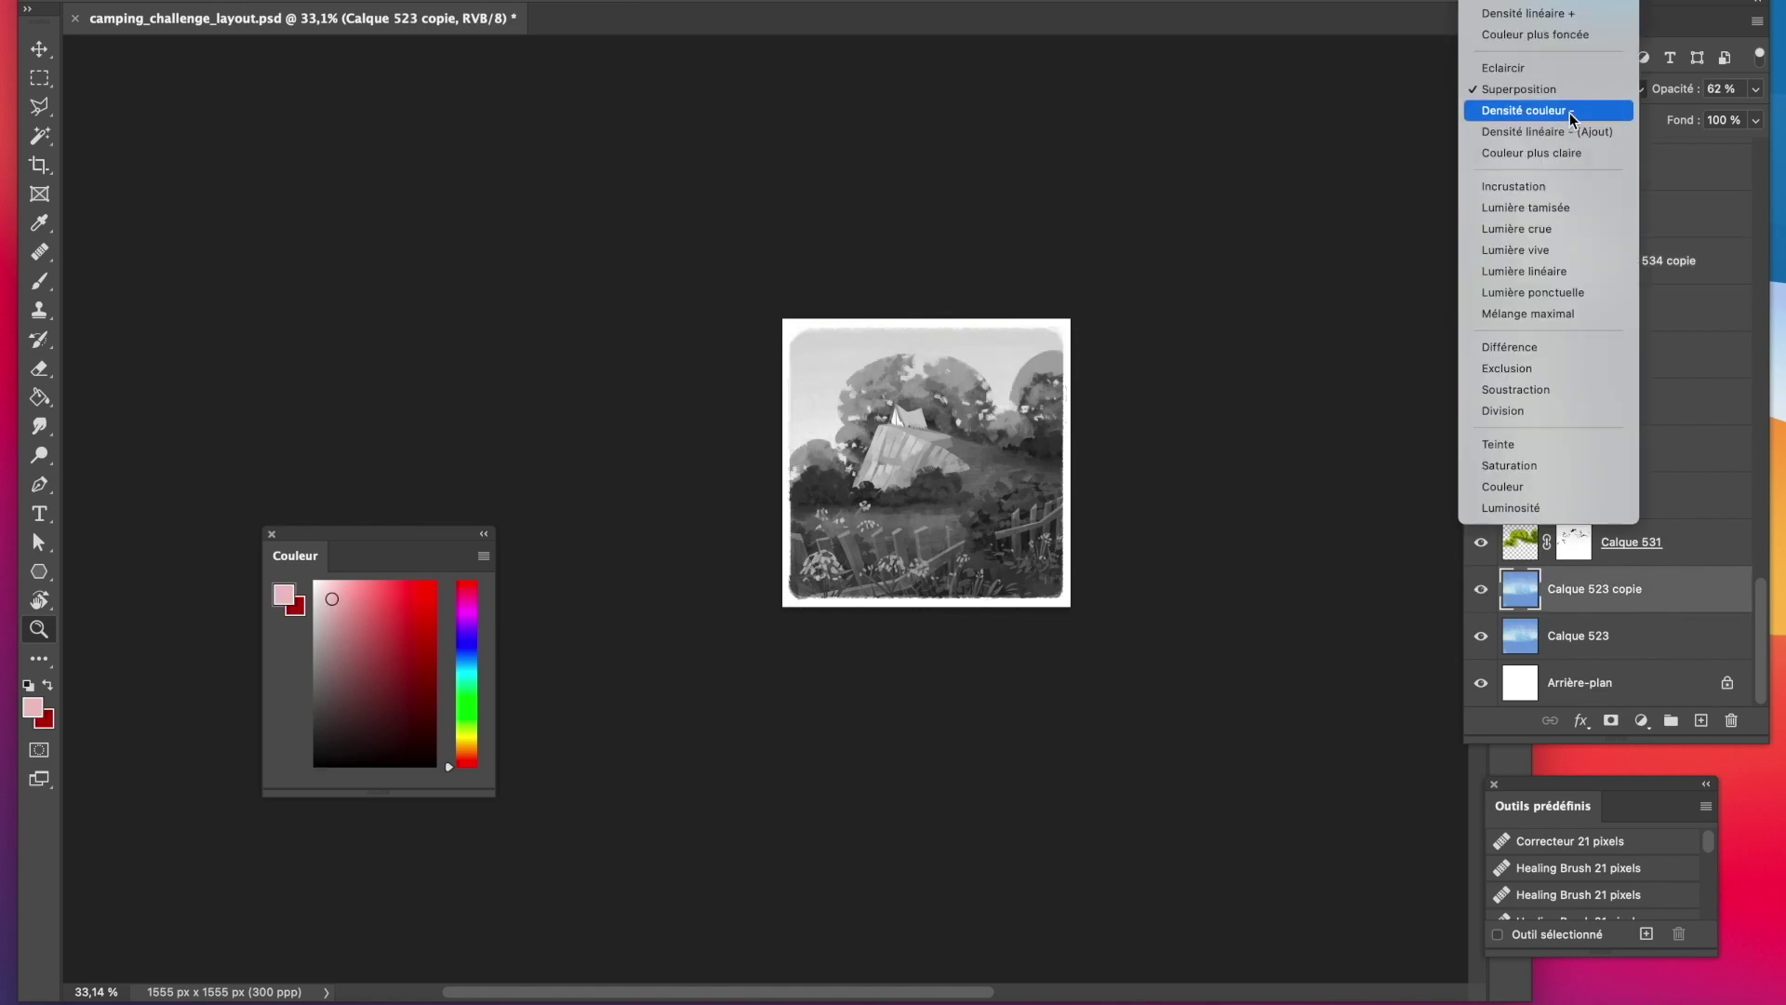
left_click(1570, 91)
left_click(1756, 90)
left_click_drag(1716, 116, 1730, 116)
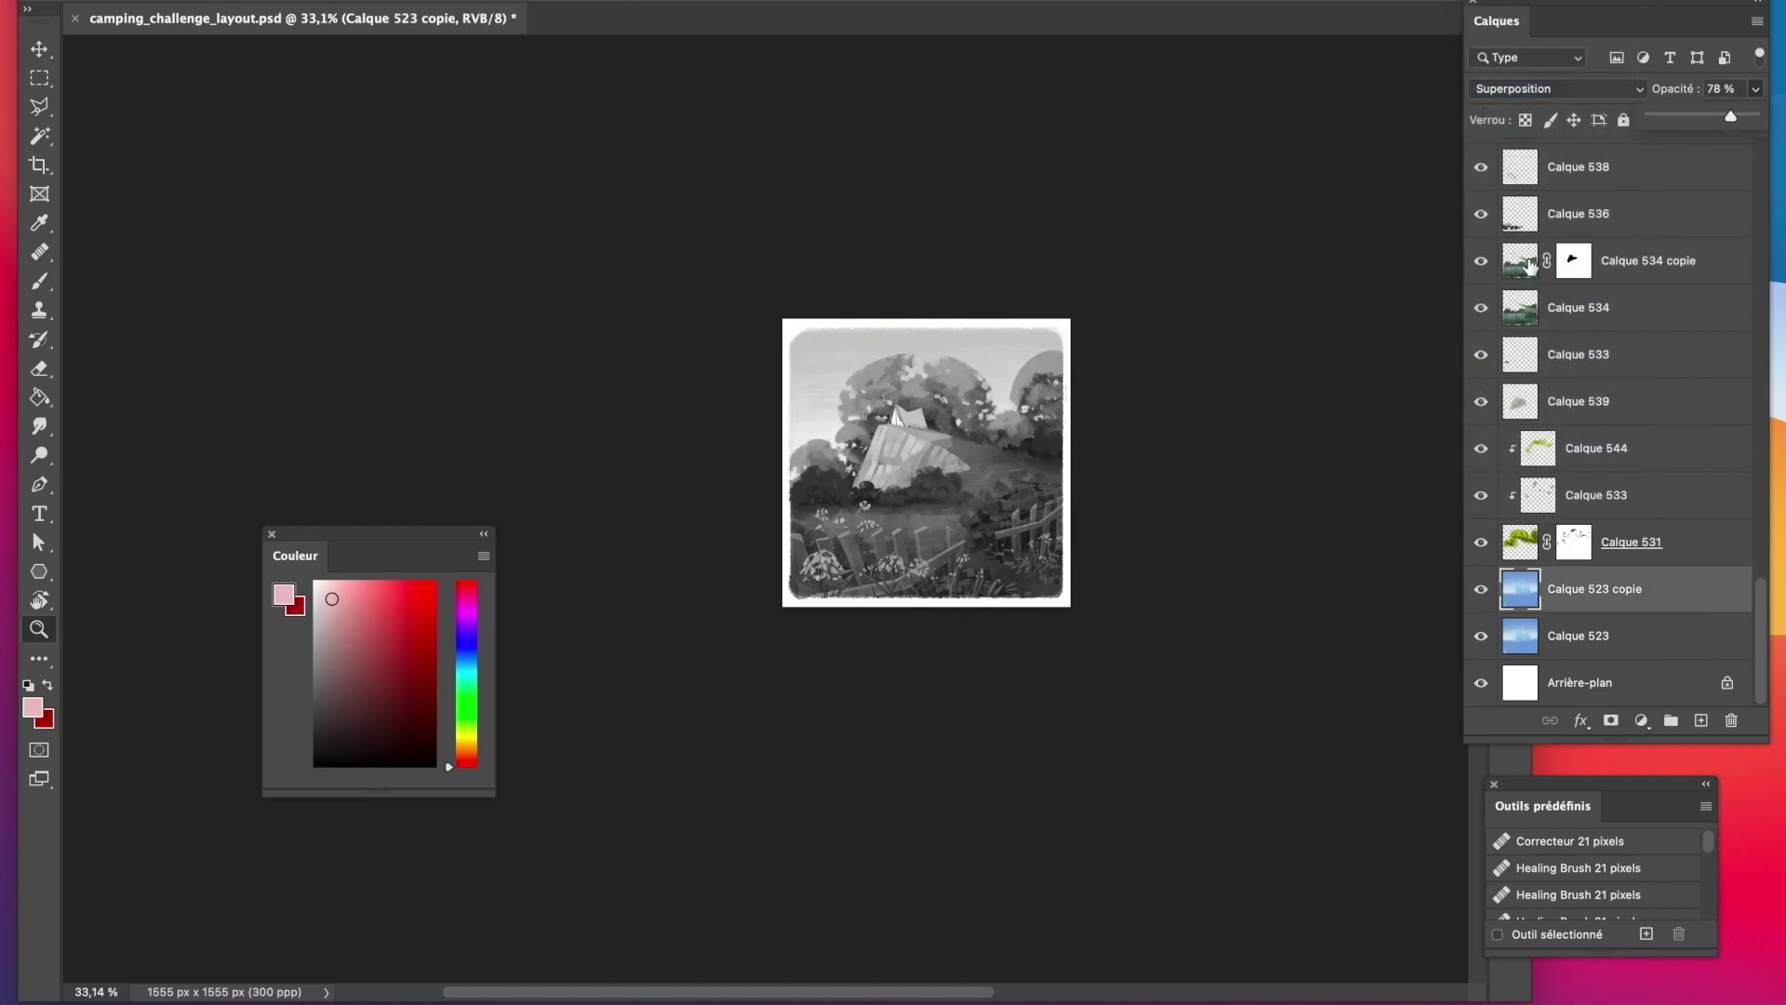
Duplicate the foreground fence layer Calque 541 and set the copy to Produit at 53% opacity.
left_click_drag(1084, 368, 1181, 475)
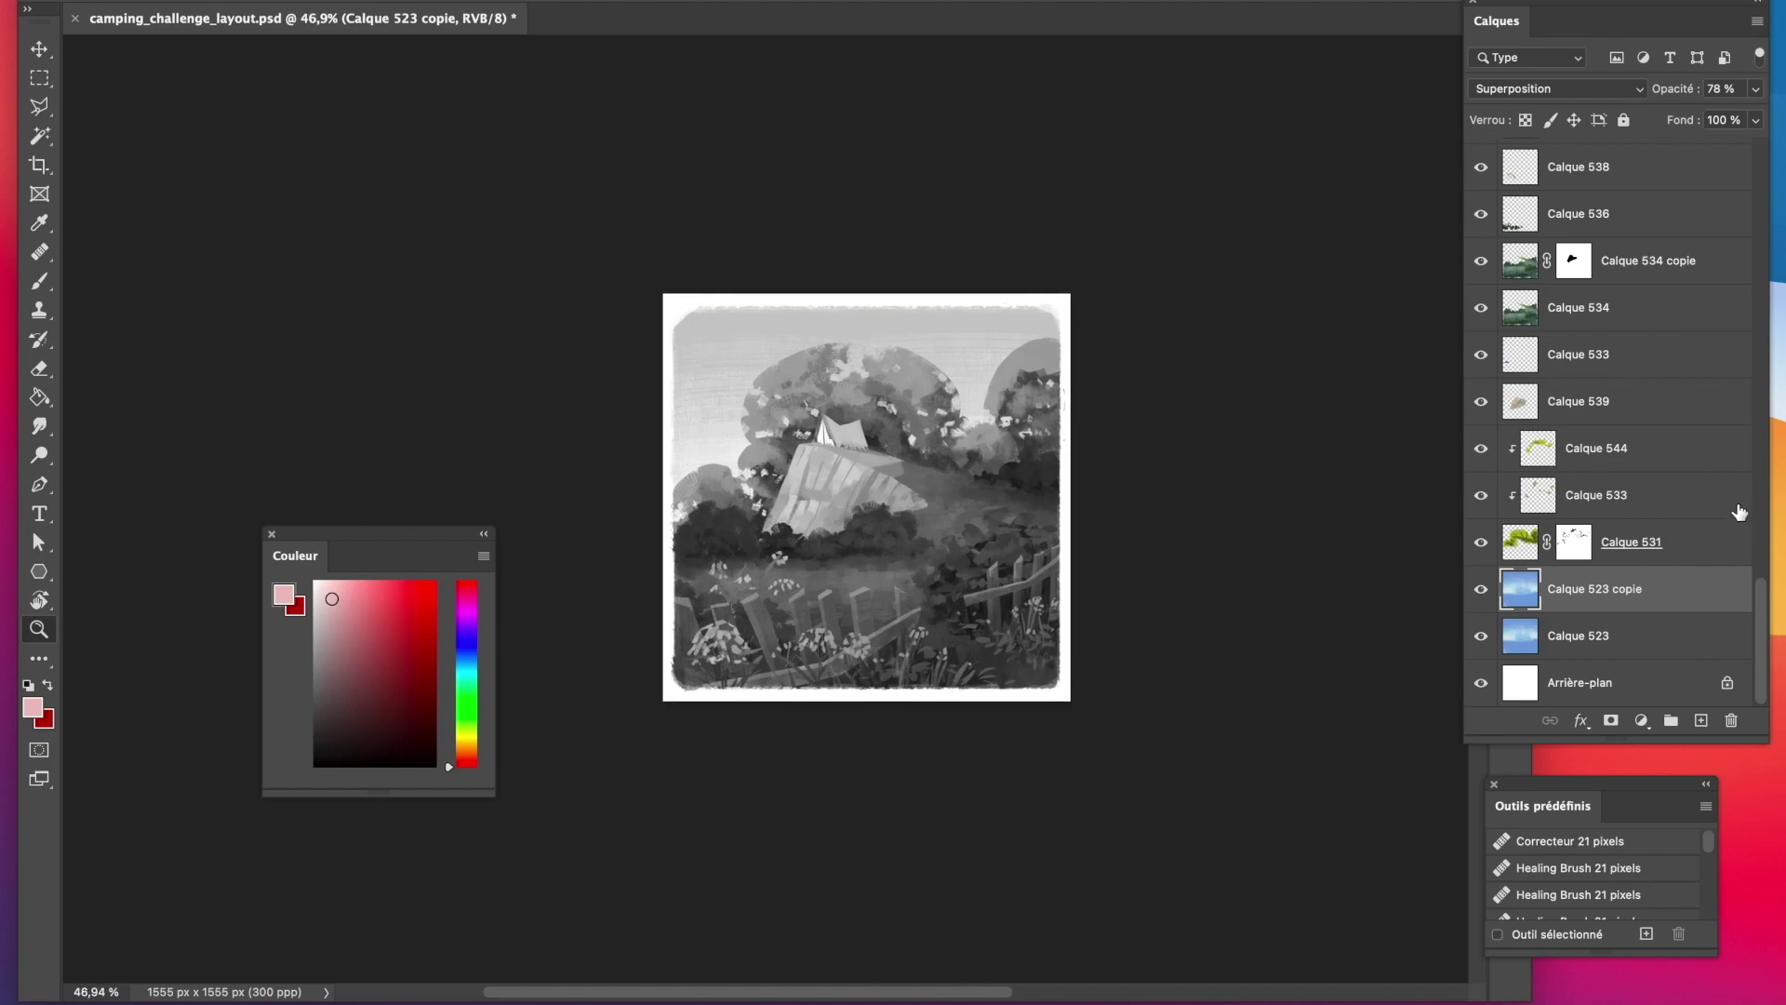
scroll(1768, 561, "up", 2)
left_click_drag(1768, 561, 1767, 522)
left_click(1481, 541)
left_click(1582, 542)
left_click(1481, 542)
right_click(1614, 543)
left_click(1690, 48)
left_click(941, 710)
left_click(1544, 89)
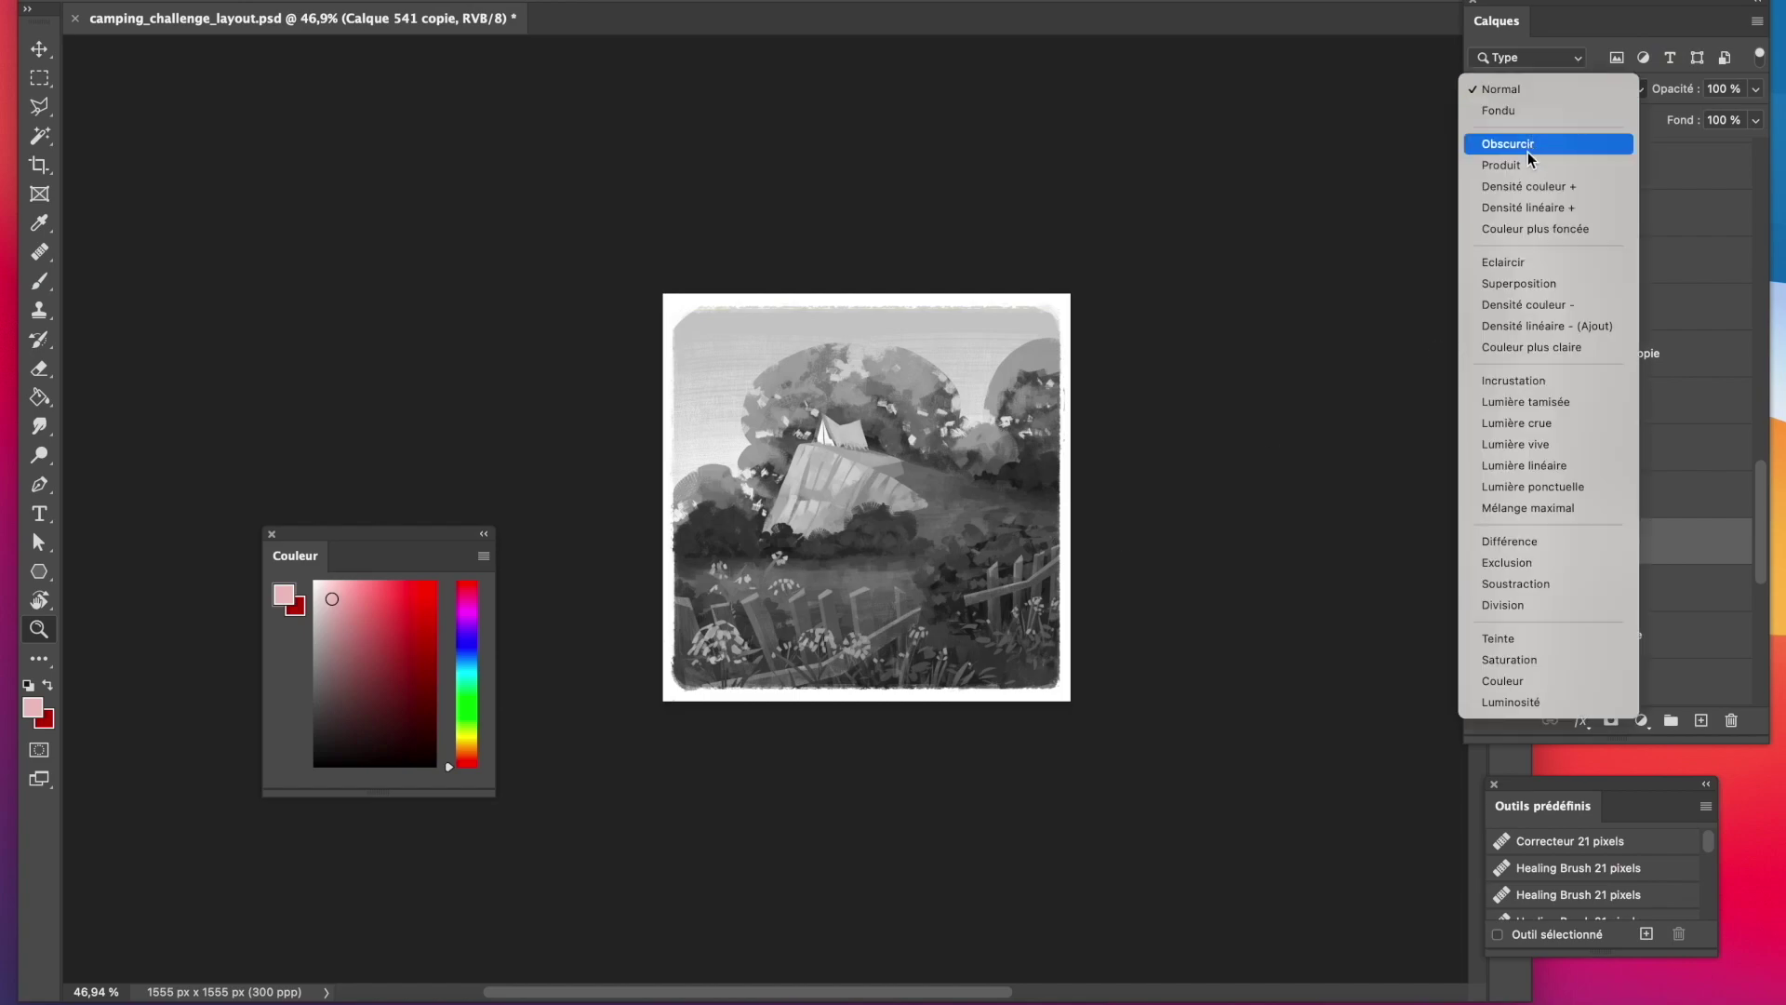
left_click(1527, 152)
left_click(1706, 115)
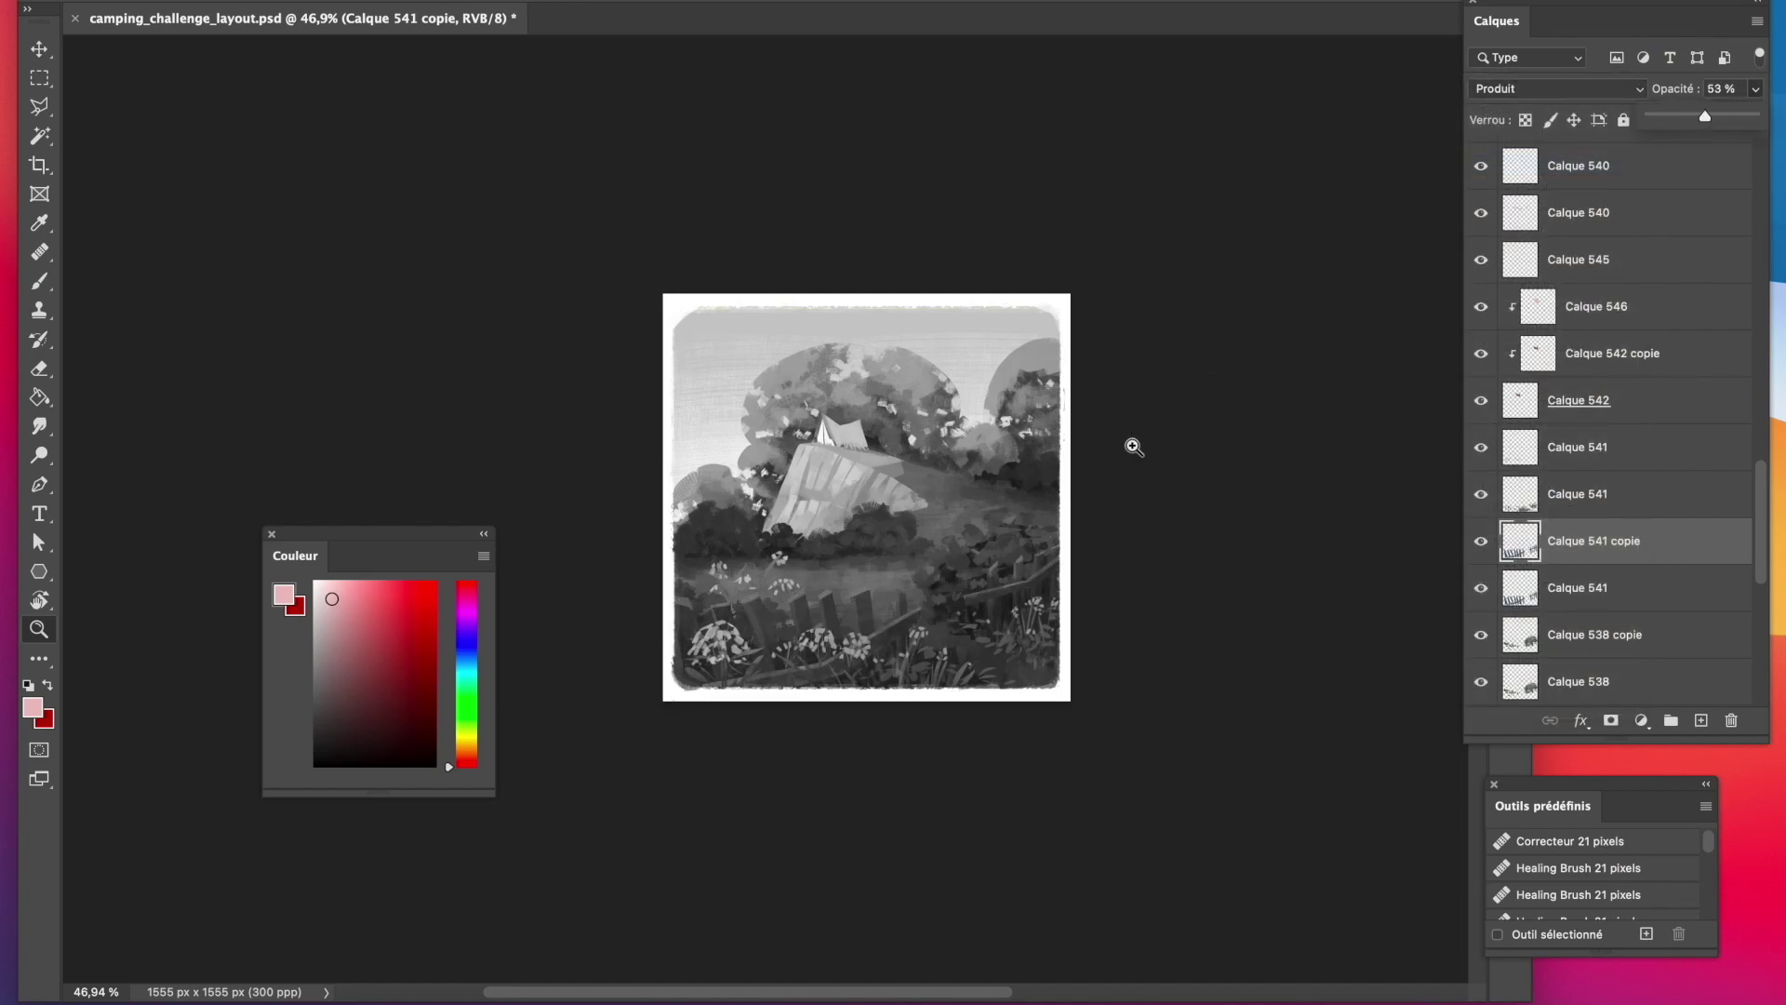
Hide the black greyscale layer Calque 770 and save the document.
left_click_drag(1132, 446, 1182, 437)
left_click_drag(1061, 485, 1092, 503)
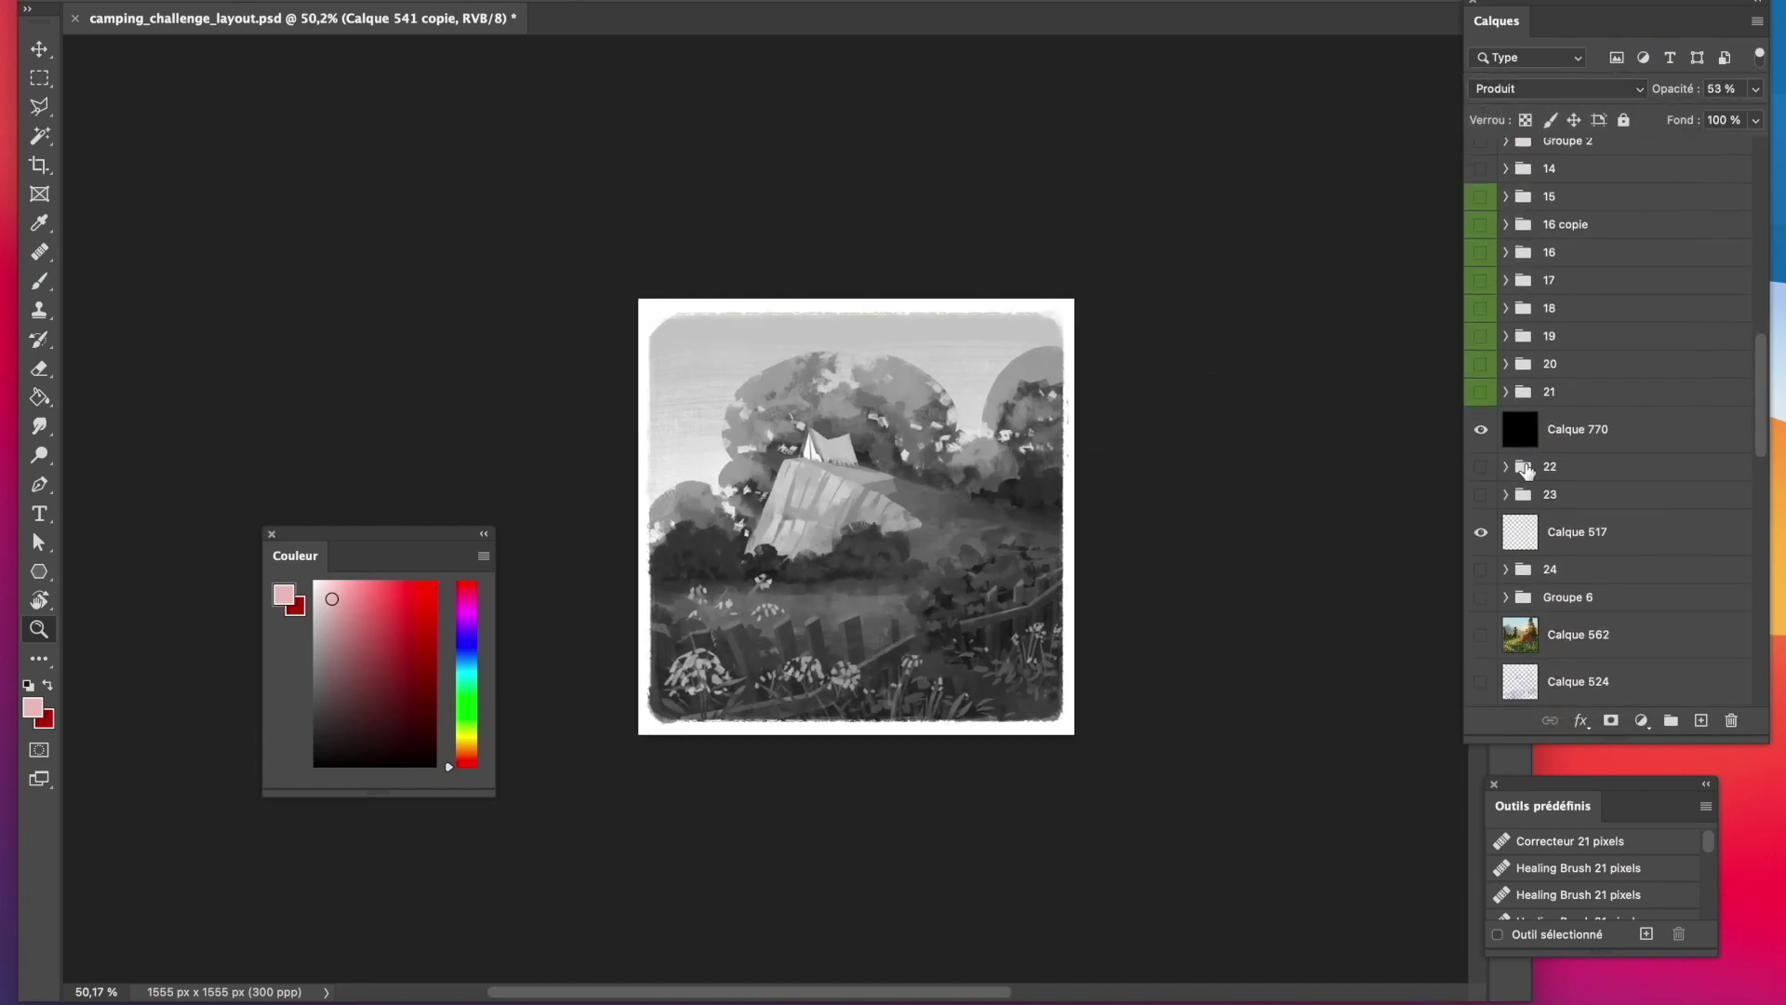
left_click(39, 0)
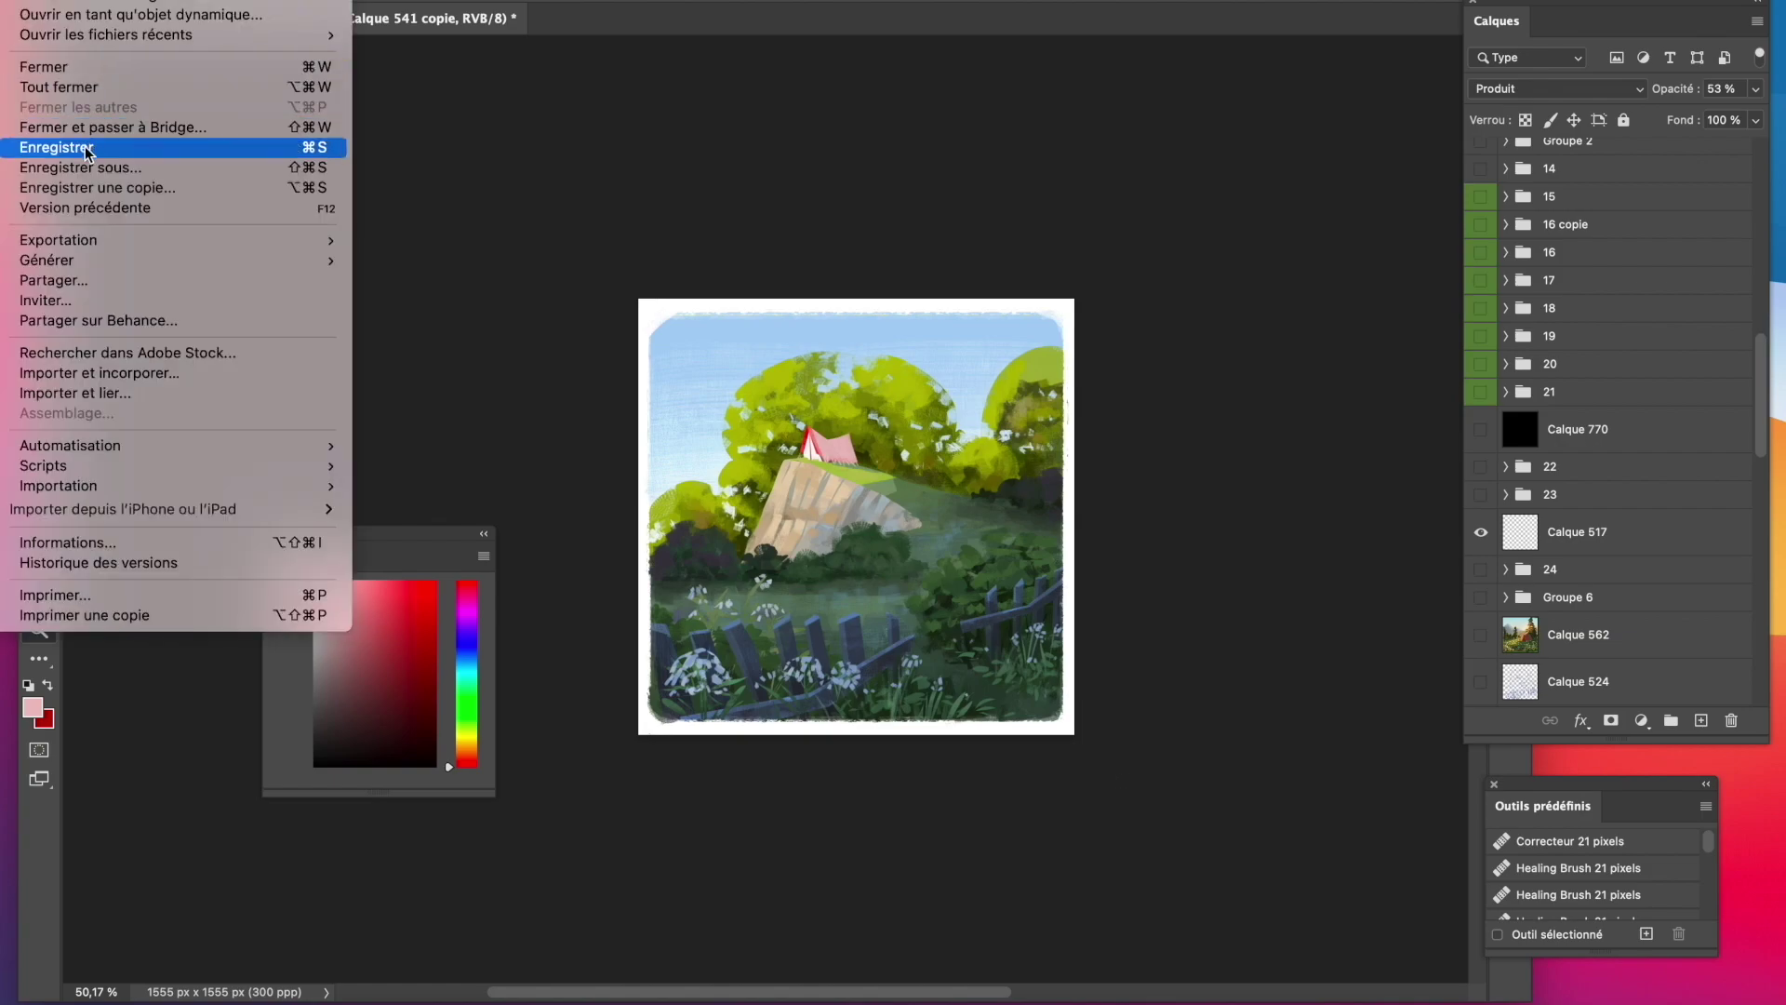
left_click(91, 148)
key("super+Tab")
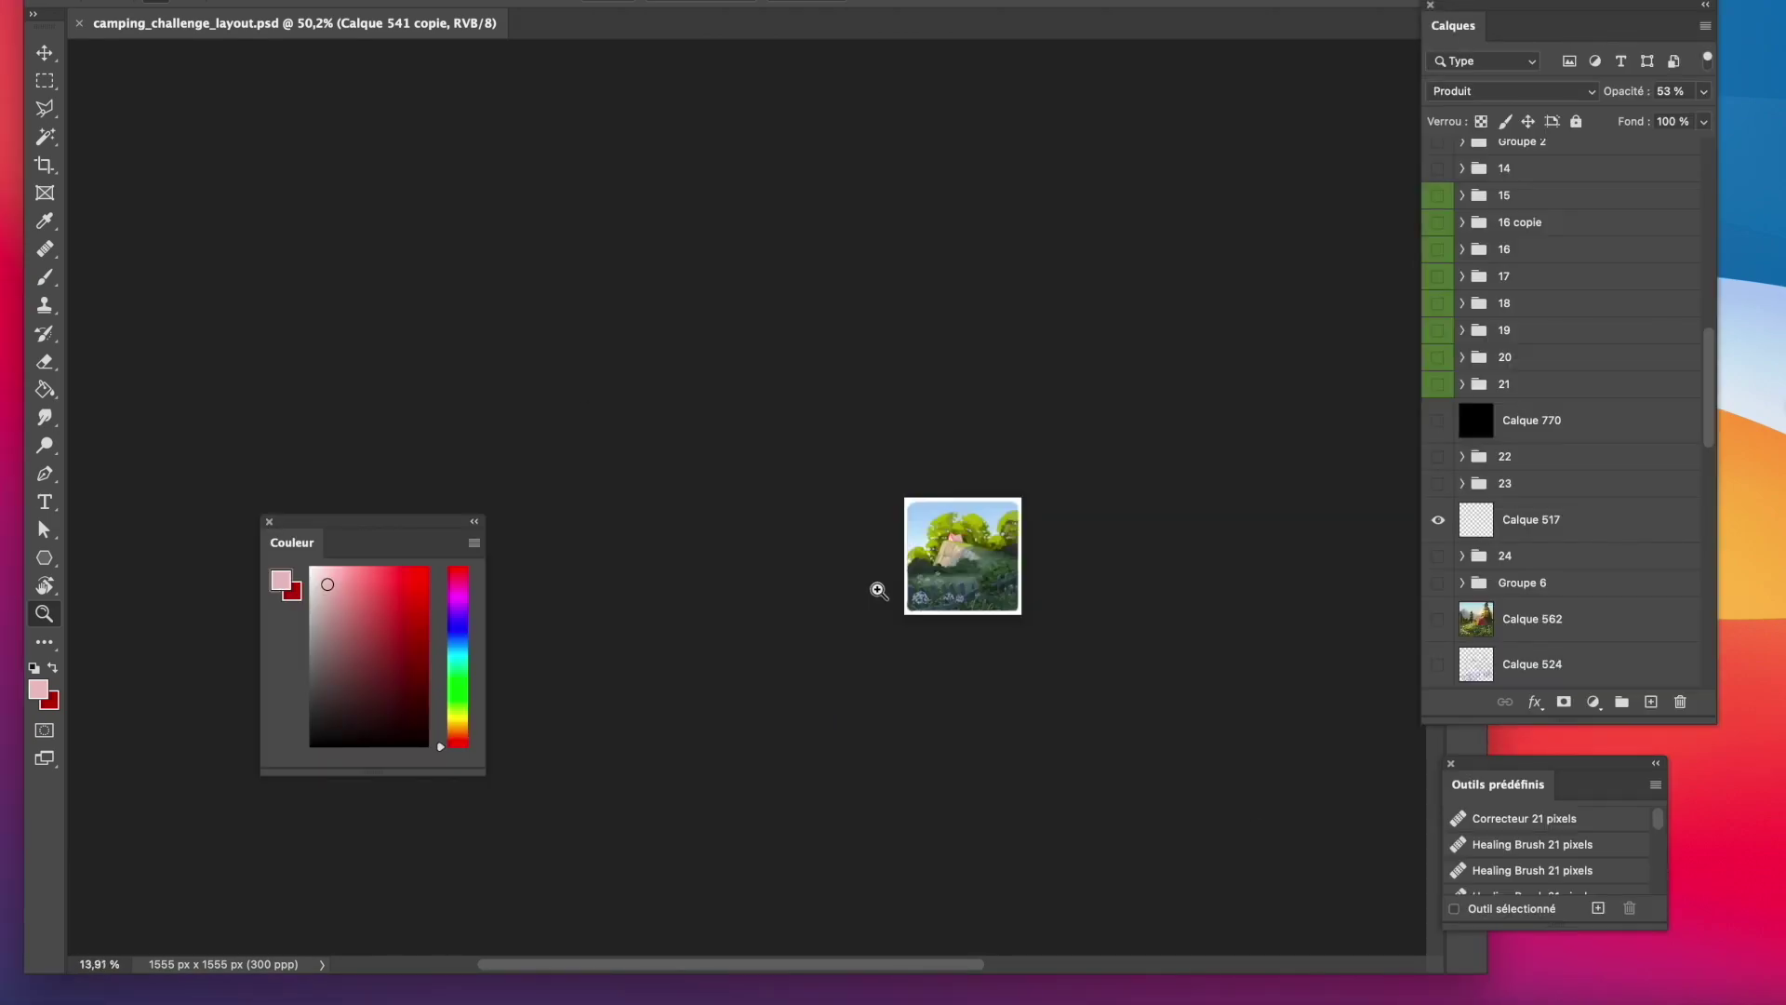
Duplicate the cliff layer Calque 539 and set the copy to Produit at 82% opacity.
left_click(1439, 421)
left_click_drag(994, 507, 1098, 511)
scroll(1548, 570, "down", 20)
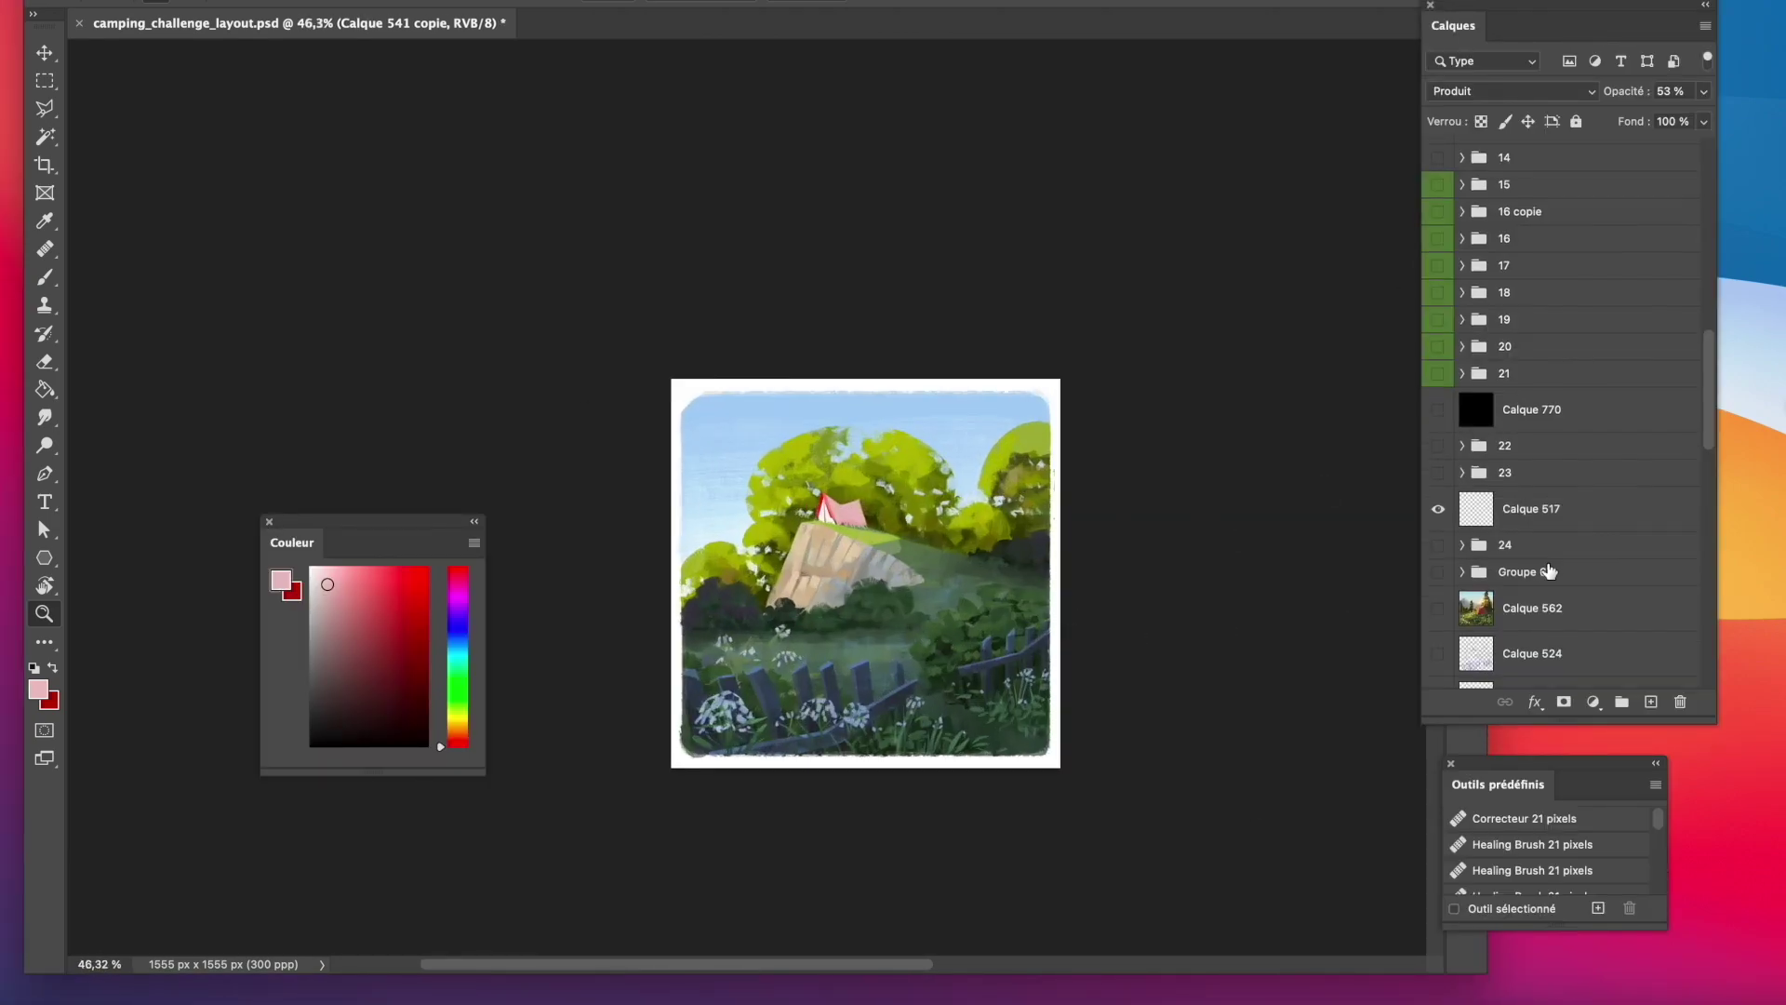
left_click(1439, 608)
left_click(1438, 609)
right_click(1565, 609)
left_click(1641, 47)
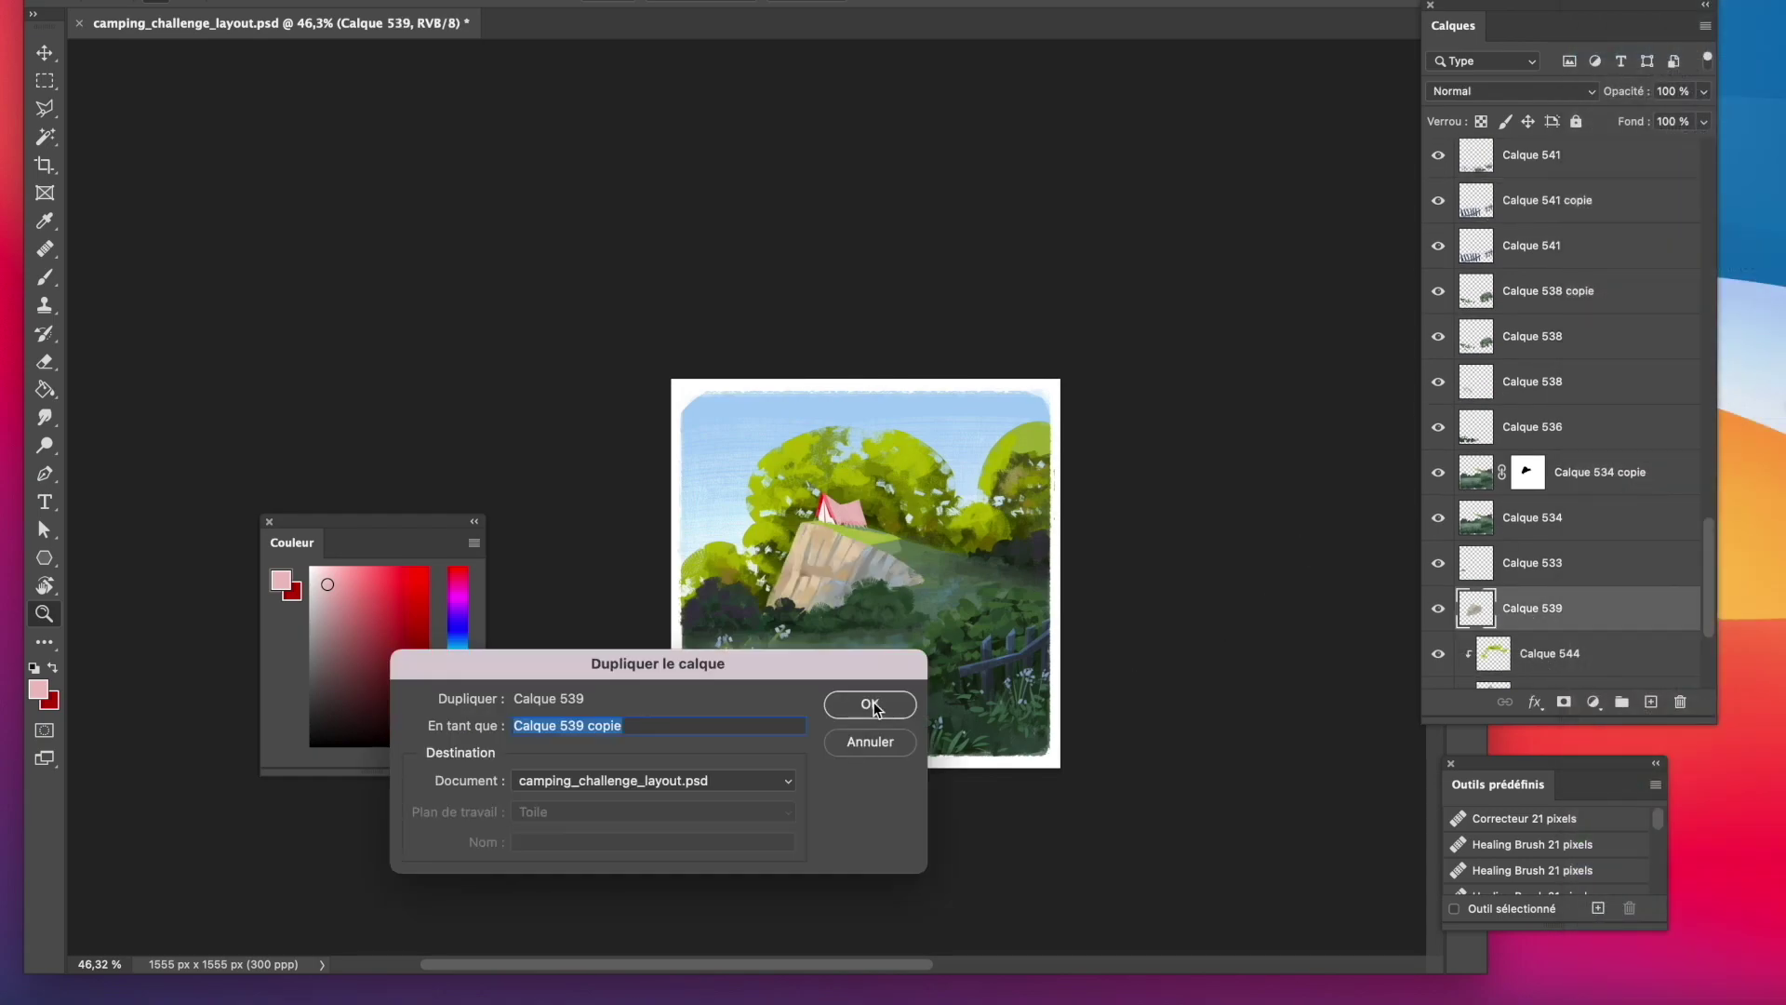
key("Return")
left_click(1512, 90)
left_click(1502, 164)
left_click(1704, 90)
left_click_drag(1706, 119, 1686, 124)
Add a layer mask to Calque 539 copie and paint black over the sunlit cliff face.
left_click(1565, 702)
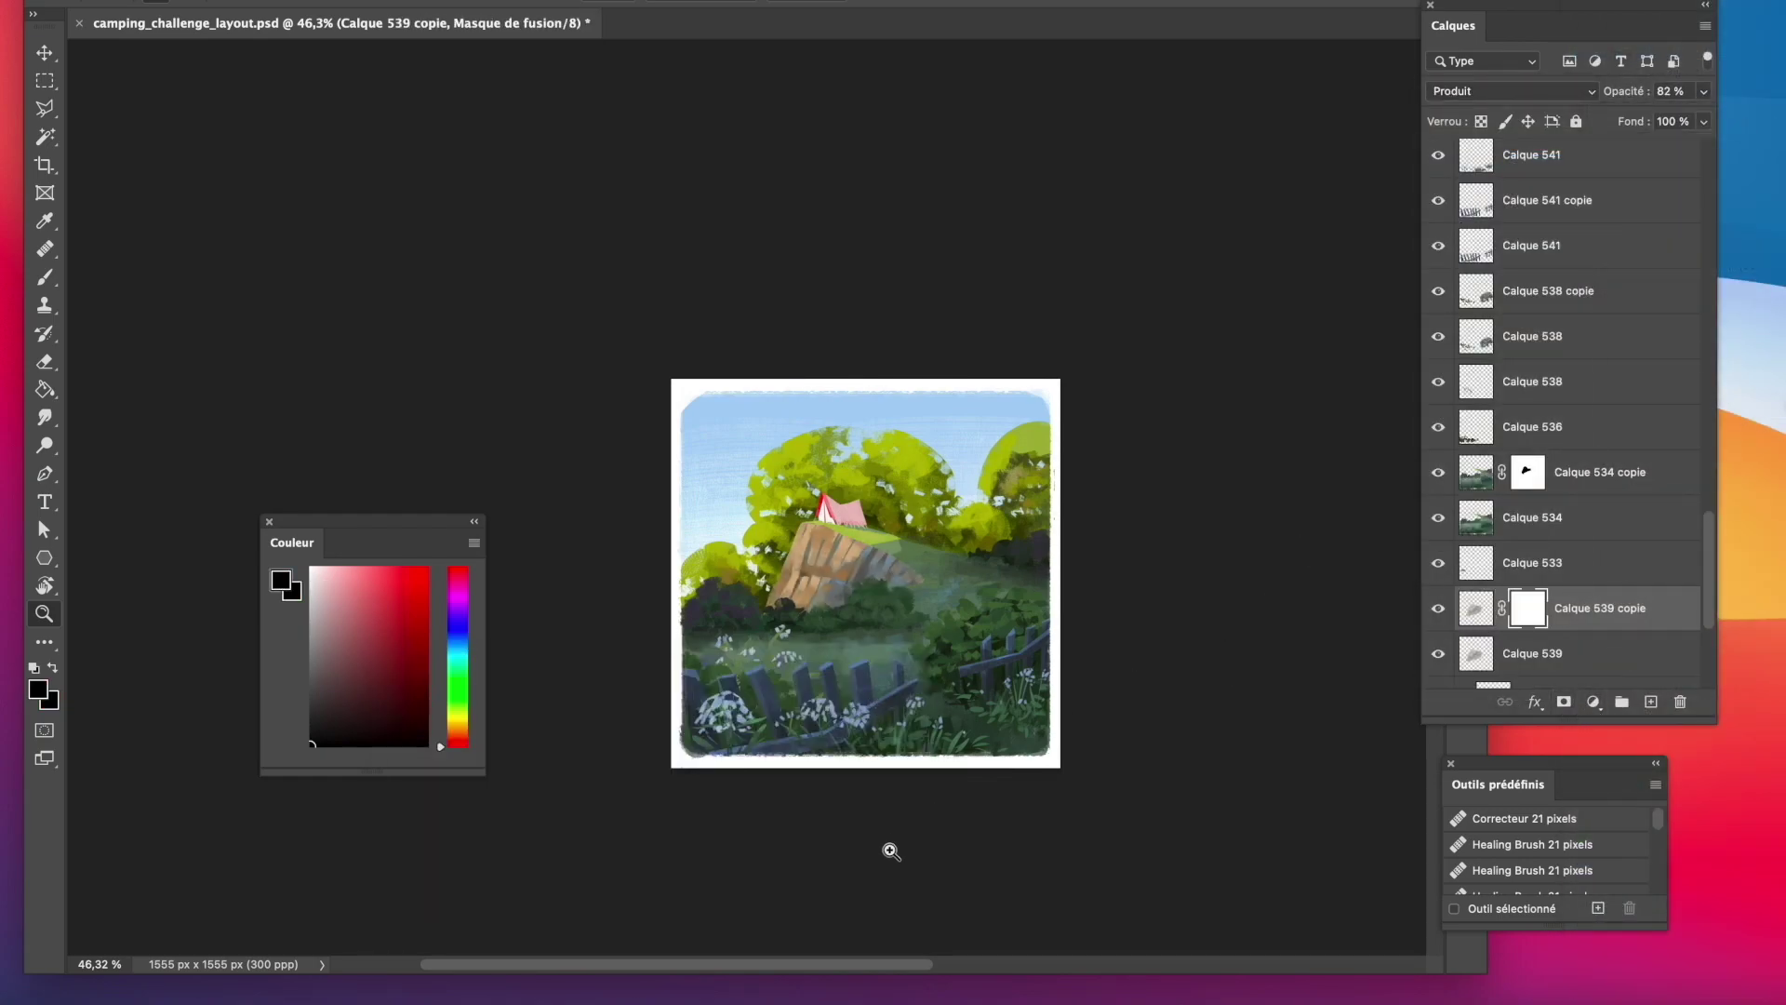
key("b")
mouse_move(805, 544)
left_mouse_down()
mouse_move(848, 560)
mouse_move(809, 605)
left_mouse_up()
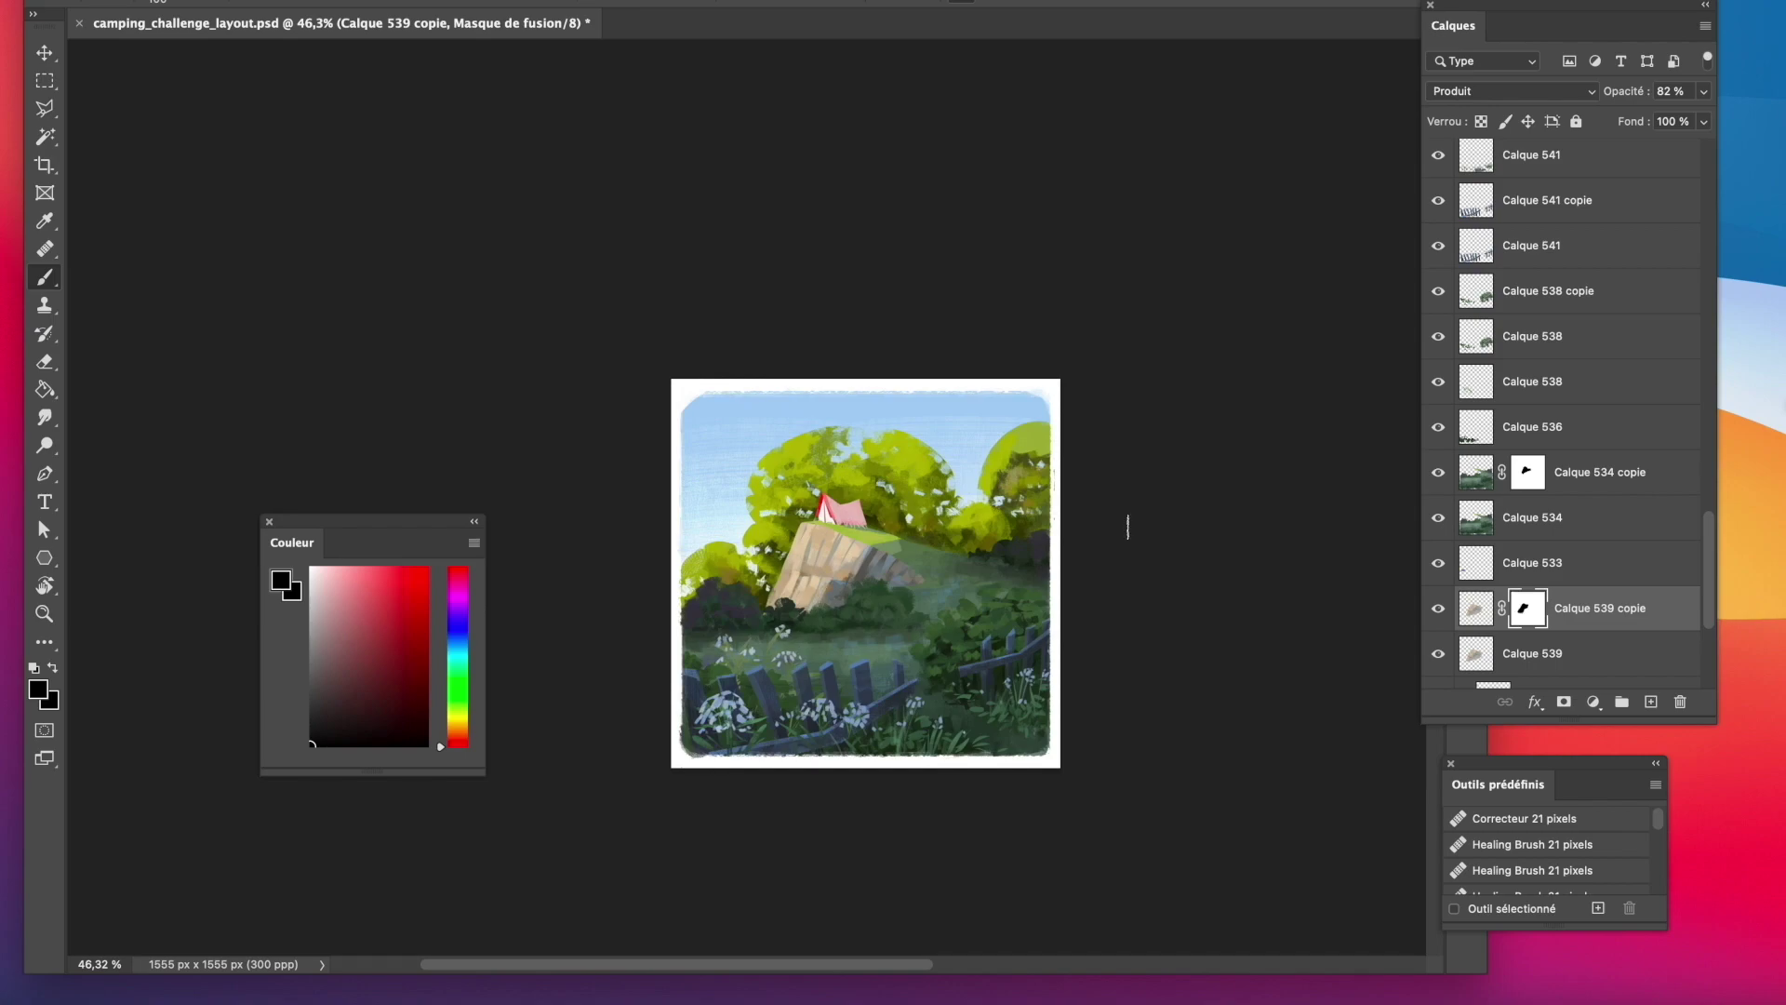
Duplicate the original Calque 539 again and set the copy to Lumière tamisée at 47% opacity.
right_click(1602, 617)
left_click(1312, 49)
key("Return")
mouse_move(1627, 622)
left_mouse_down()
mouse_move(1666, 685)
mouse_move(1630, 600)
left_mouse_up()
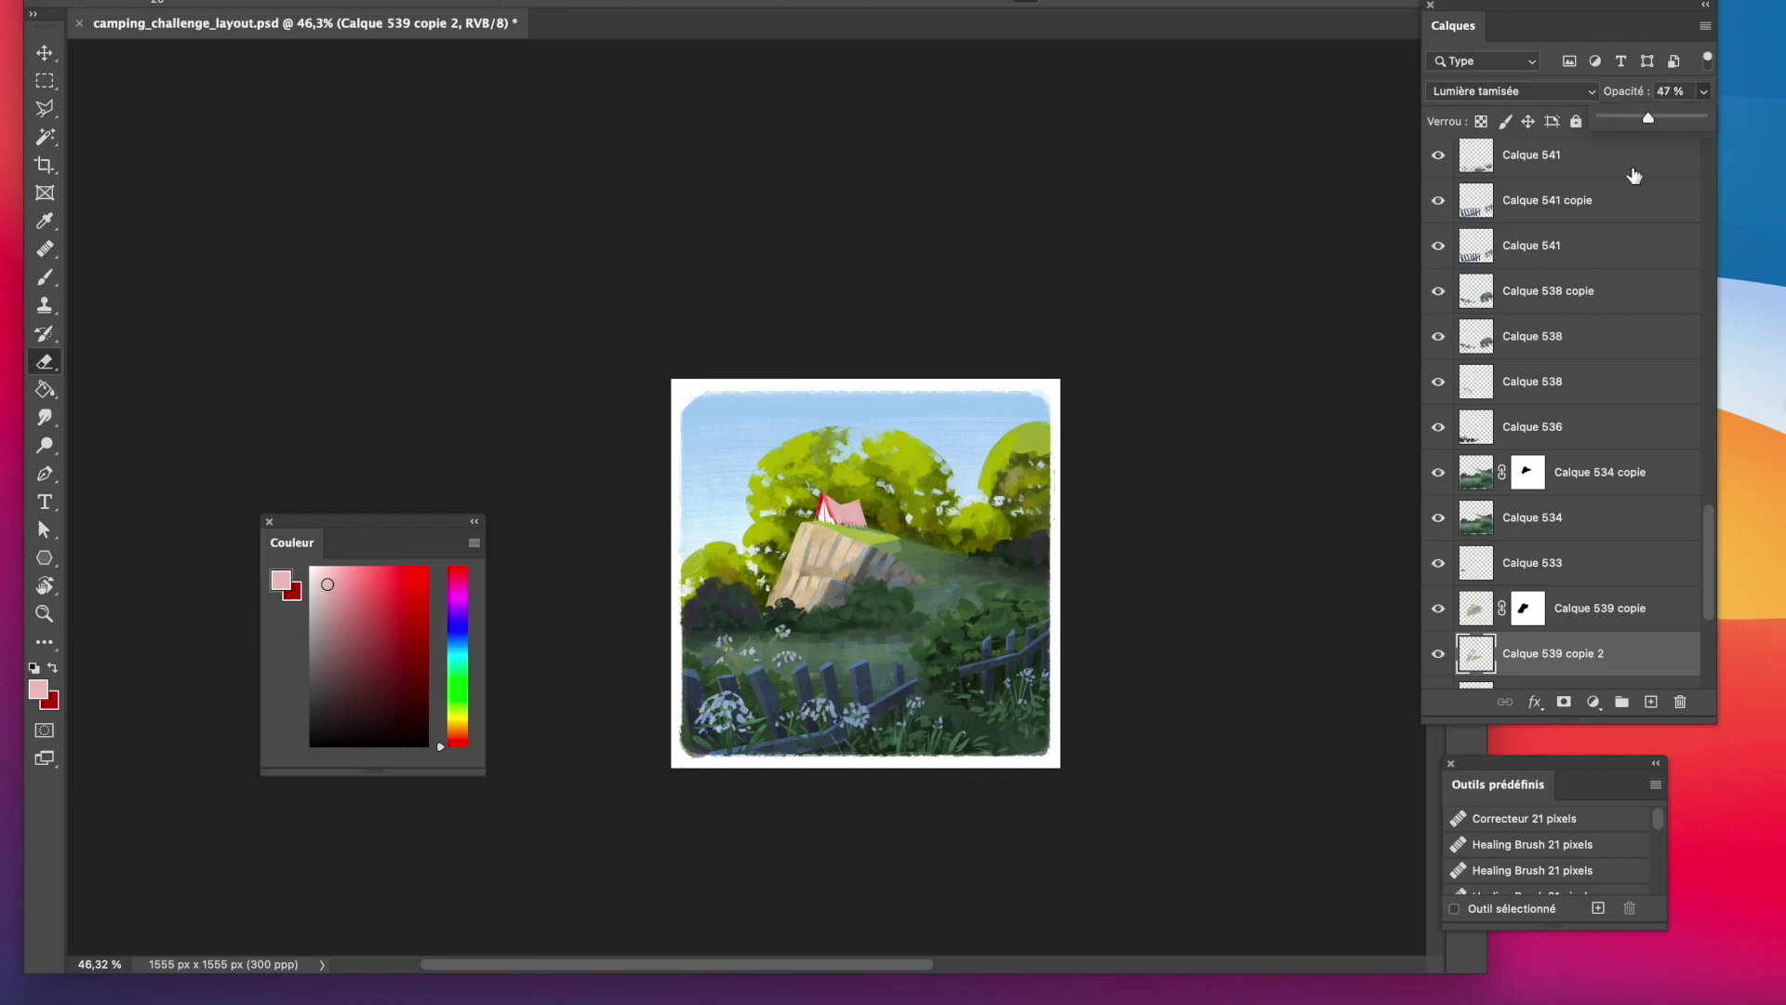
Merge the cliff layer Calque 539 with its two copies.
left_click(1694, 577)
left_click(1619, 436)
left_click(1599, 527, "shift")
right_click(1599, 527)
Create a new layer above Calque 546 and clip it to the tent layer Calque 542.
left_click_drag(1708, 583, 1710, 463)
left_click(1488, 667)
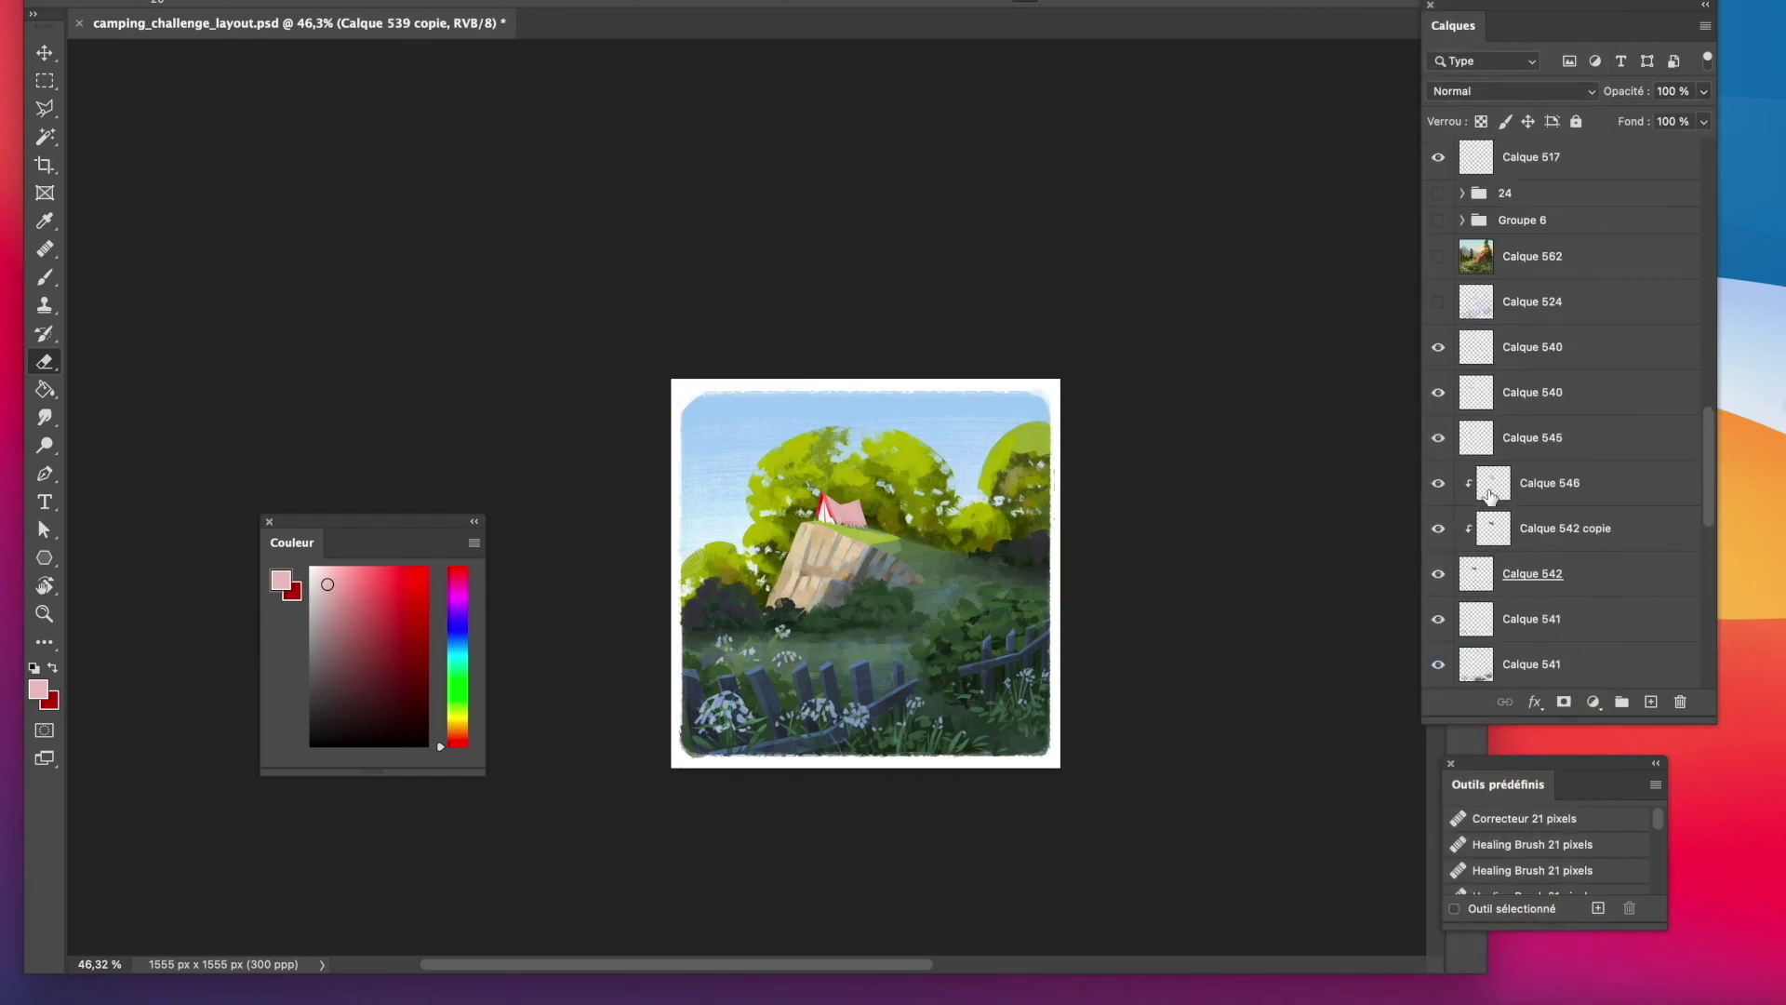
left_click(1549, 484)
left_click(1652, 702)
key("z")
mouse_move(1037, 591)
left_mouse_down()
mouse_move(940, 597)
mouse_move(1042, 569)
mouse_move(1219, 569)
left_mouse_up()
right_click(1544, 484)
left_click(1634, 403)
Shift the tent's pink toward orange and repaint the roof and red front edges in salmon tones.
key("i")
left_click(933, 474)
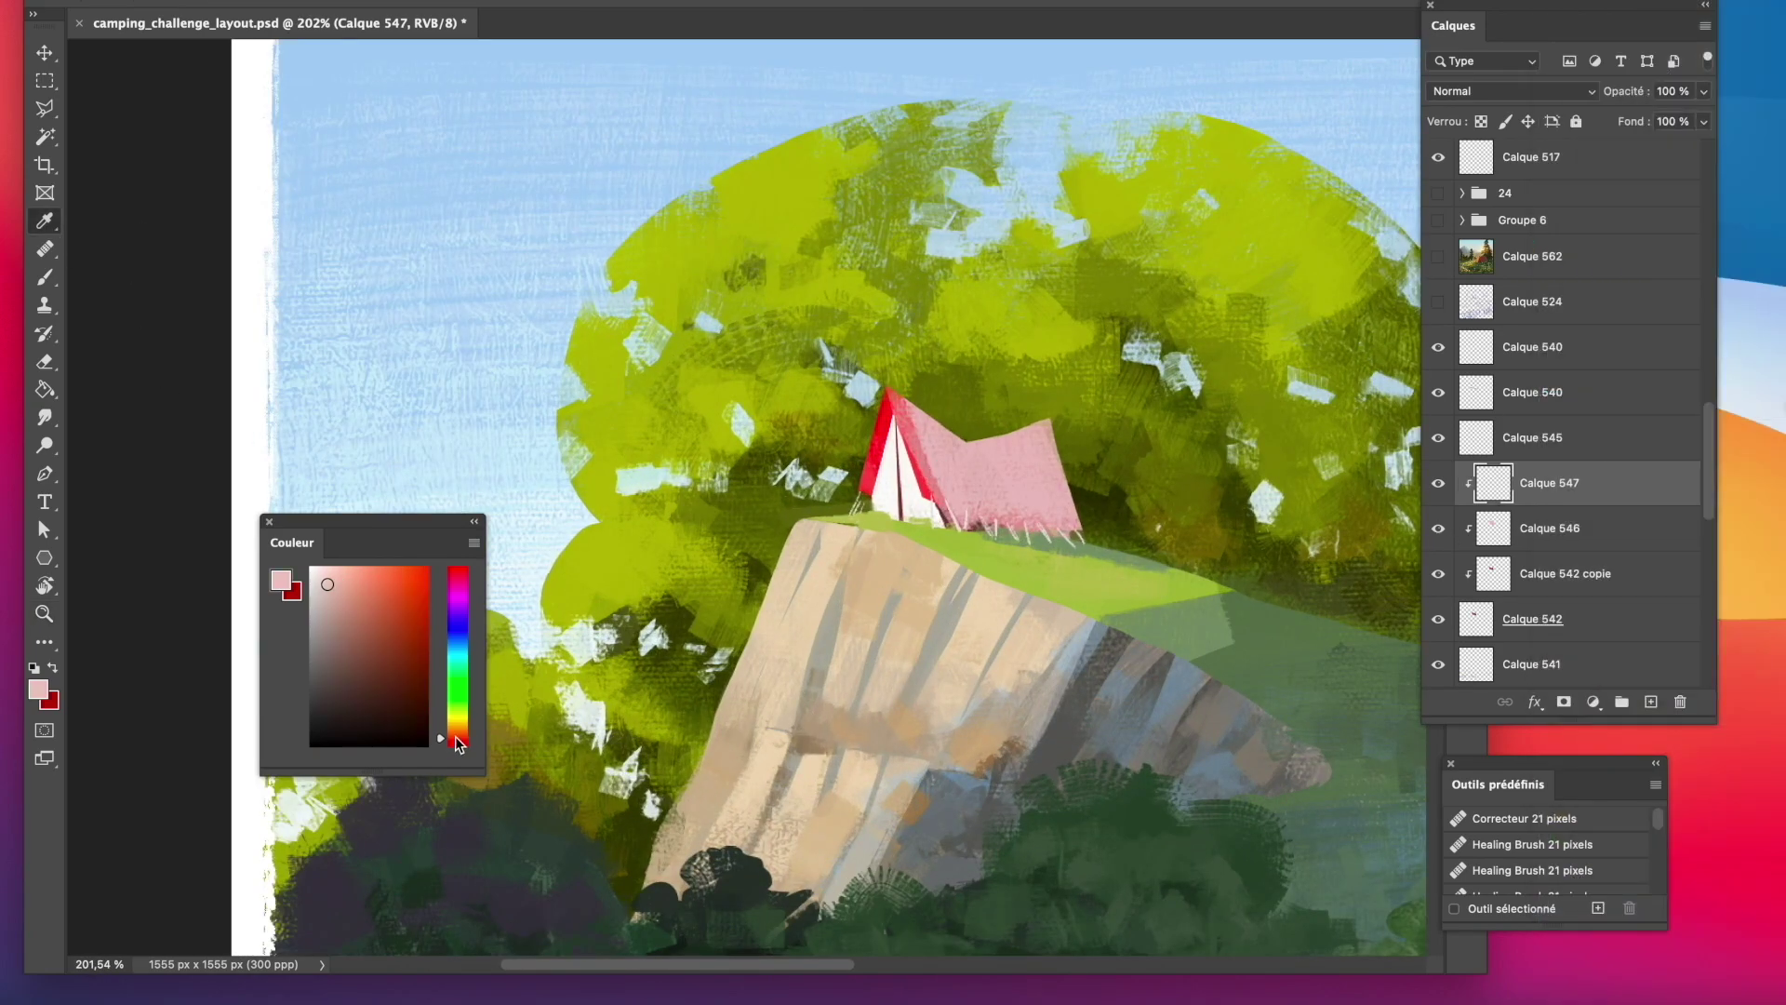
key("b")
mouse_move(930, 400)
left_mouse_down()
mouse_move(966, 470)
mouse_move(1041, 489)
left_mouse_up()
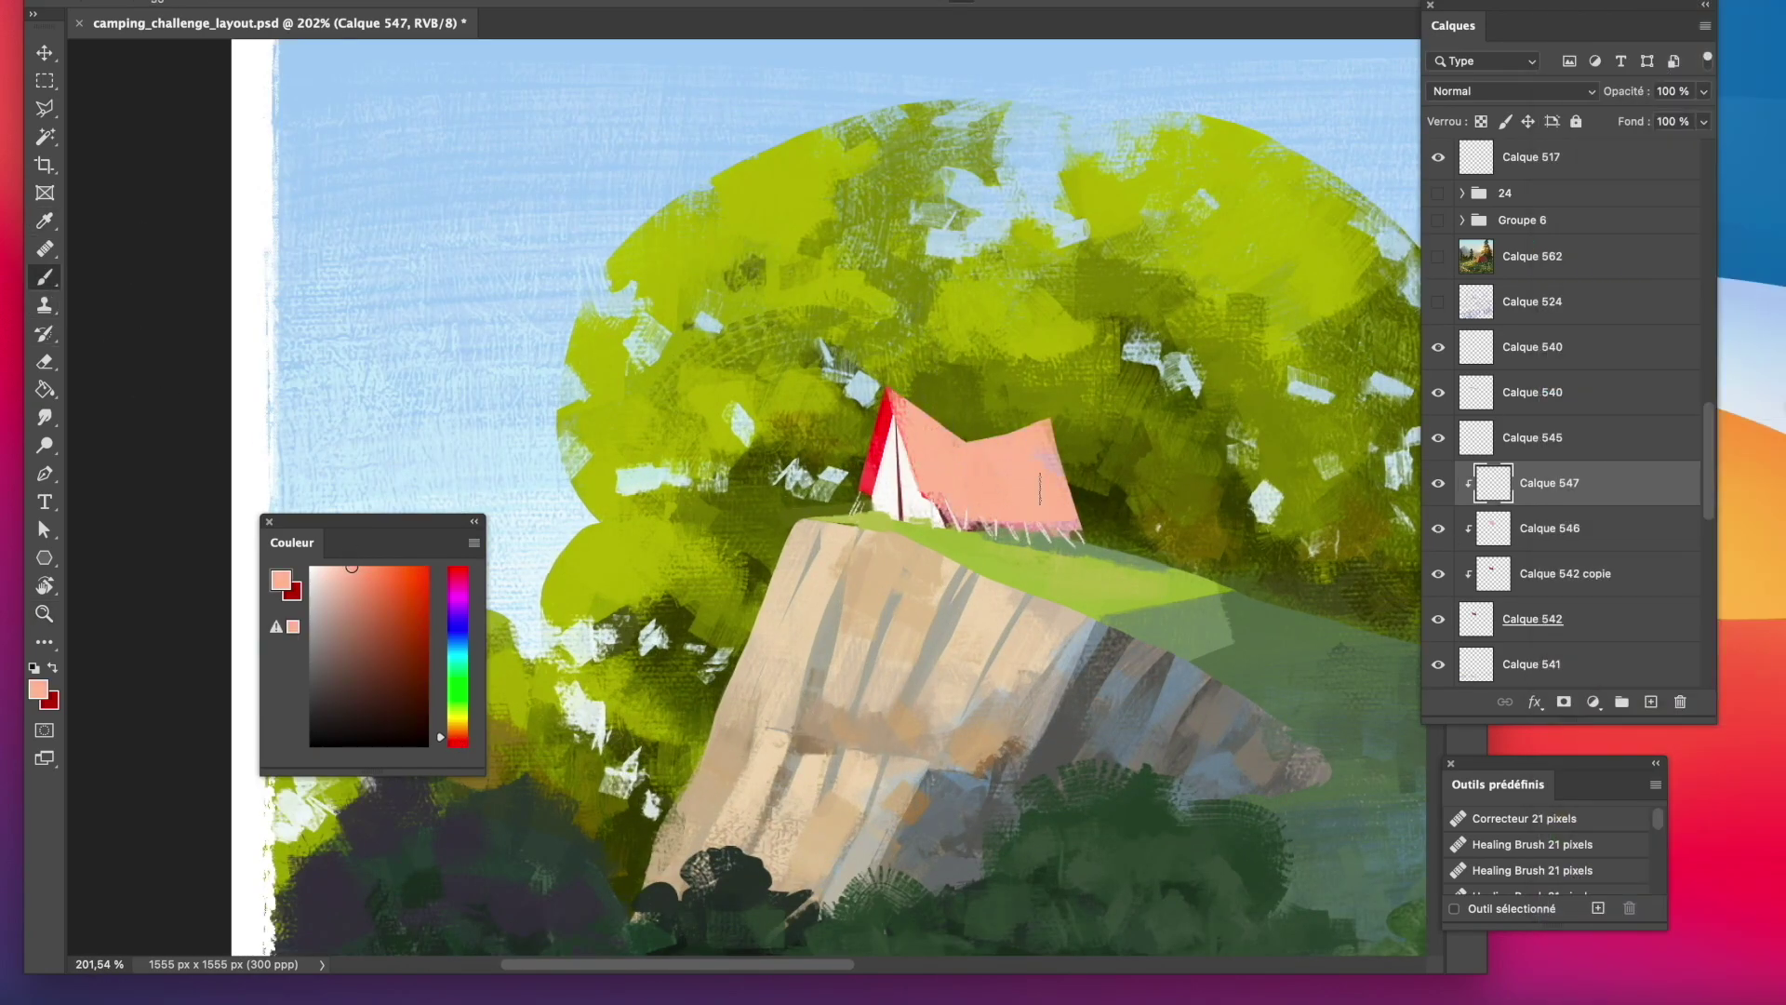
left_click(366, 598)
left_click_drag(888, 393, 869, 486)
Brush very pale pink highlights over the tent roof and its front flap.
left_click(916, 428, "alt")
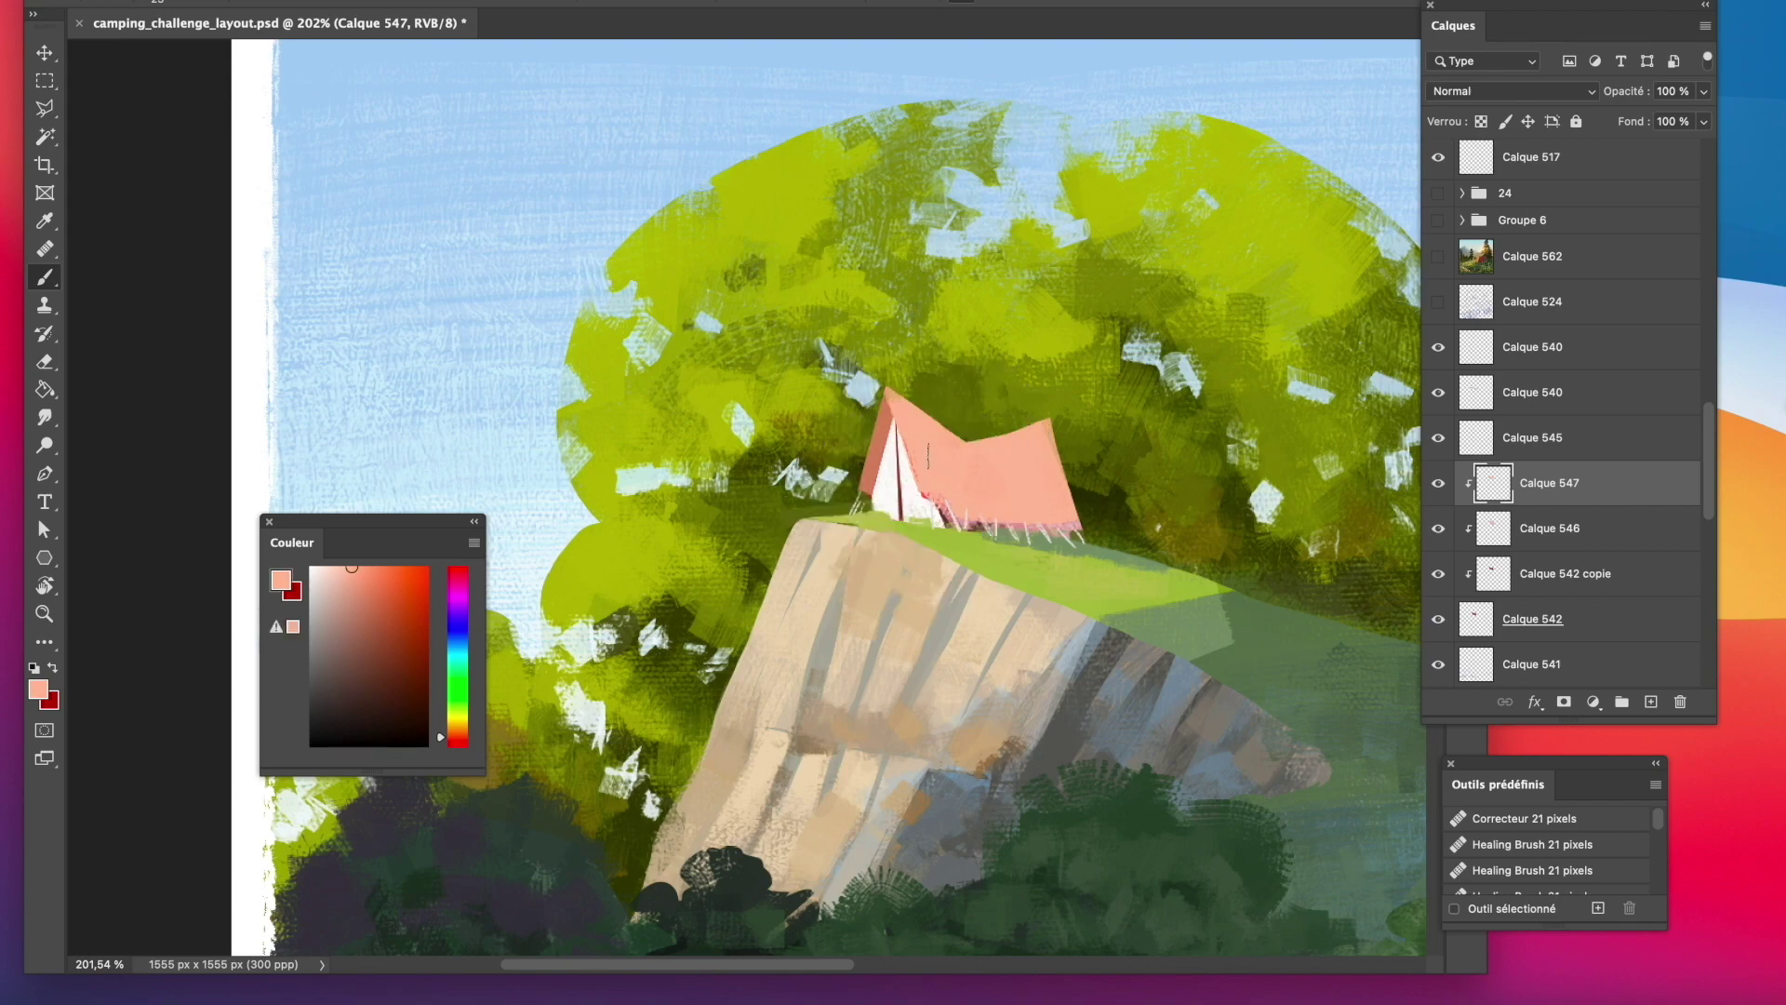
left_click(323, 568)
mouse_move(917, 414)
left_mouse_down()
mouse_move(985, 491)
mouse_move(1030, 458)
left_mouse_up()
left_click_drag(882, 428, 869, 491)
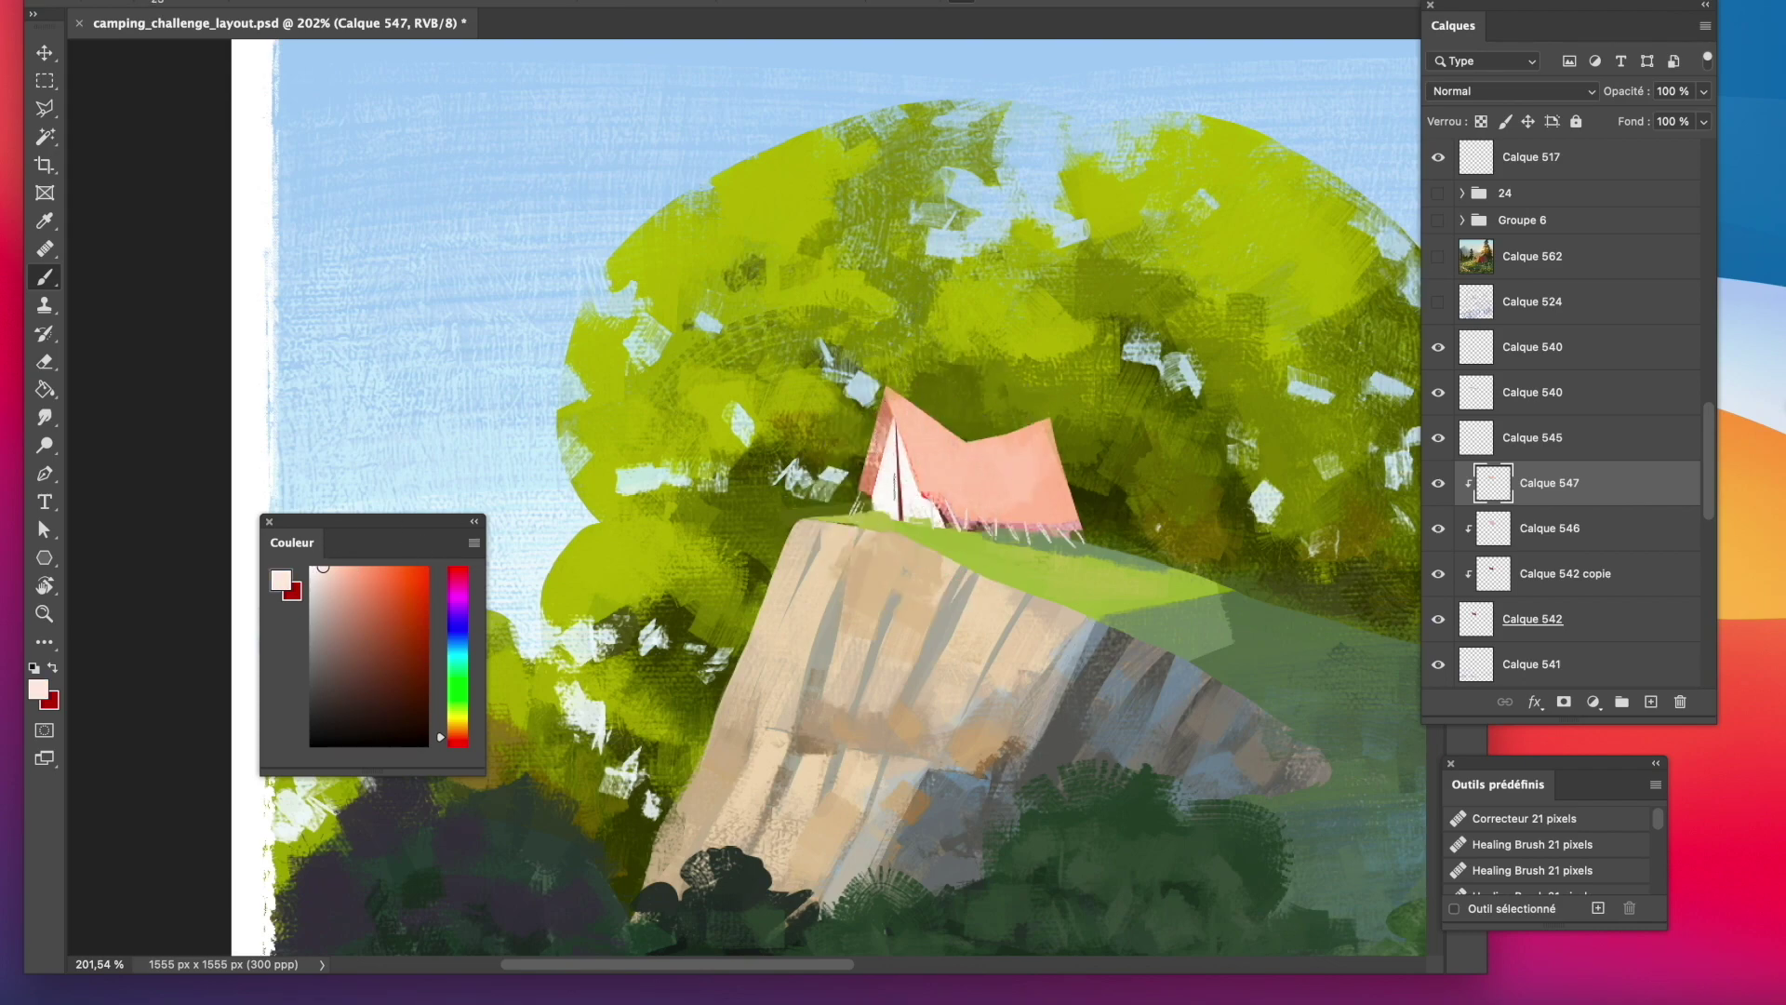
Sample the light blue of the sky and brush it softly over the tent roof.
key("x")
left_click(54, 220)
left_click(502, 2)
left_click(521, 37)
left_click(766, 249)
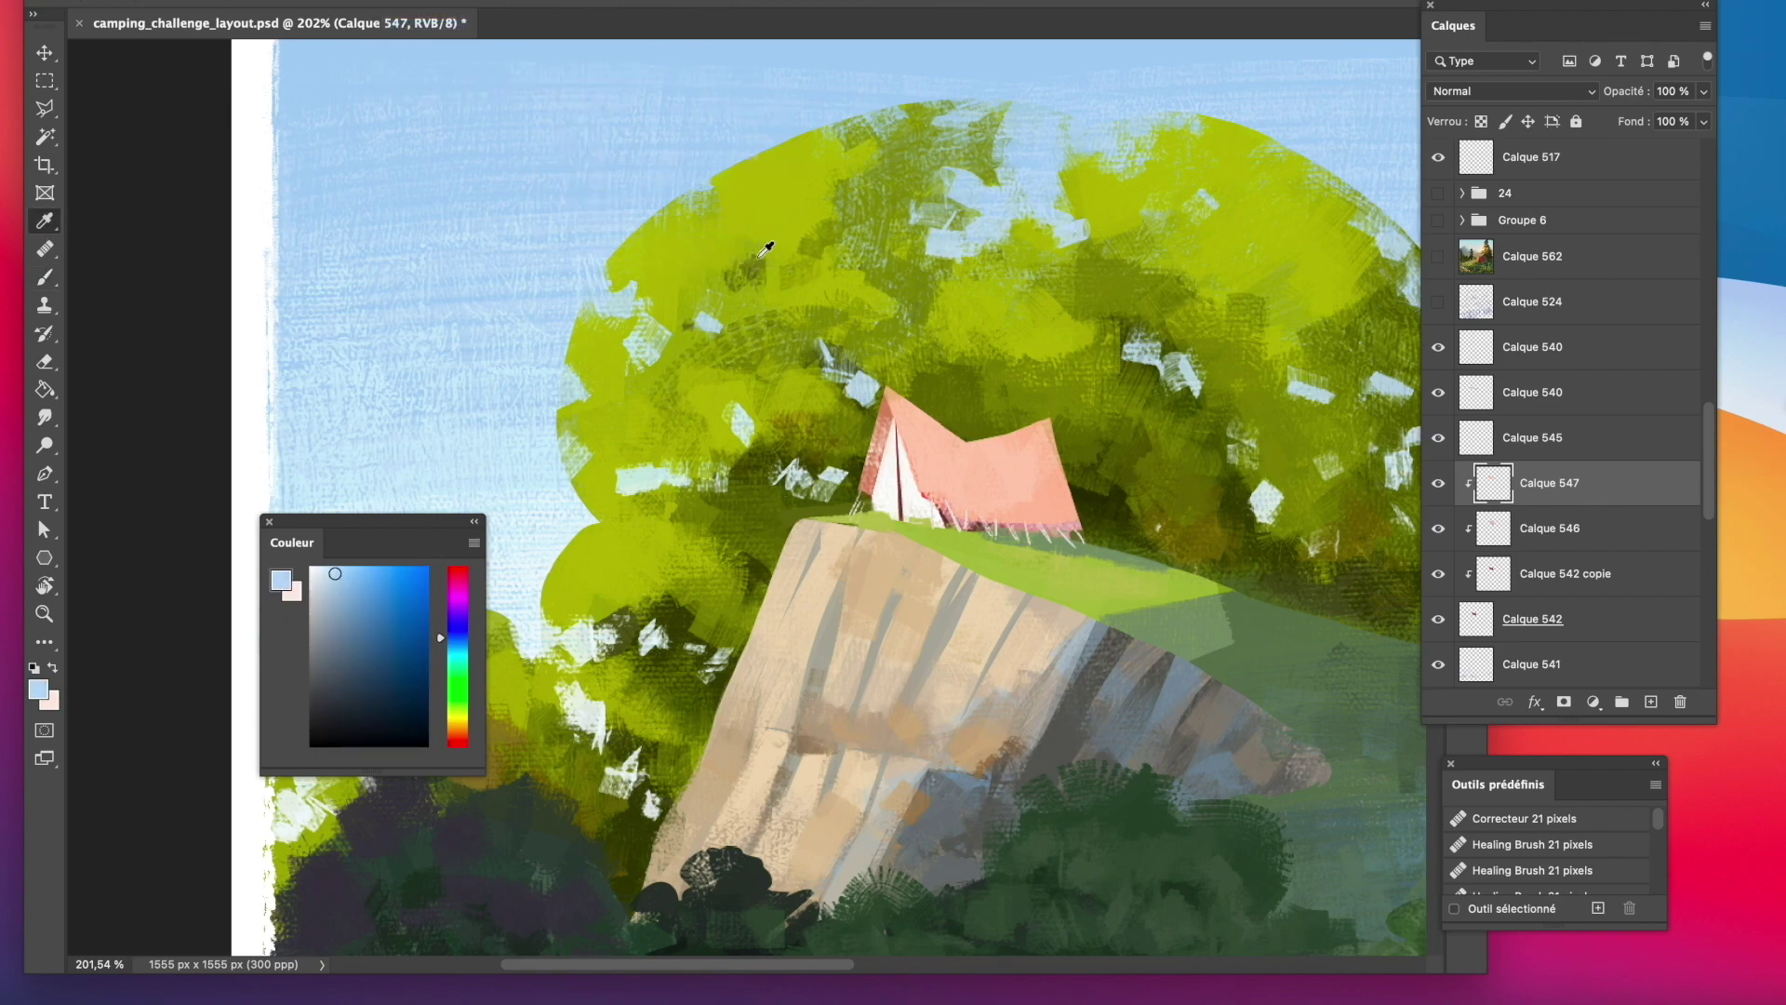
key("b")
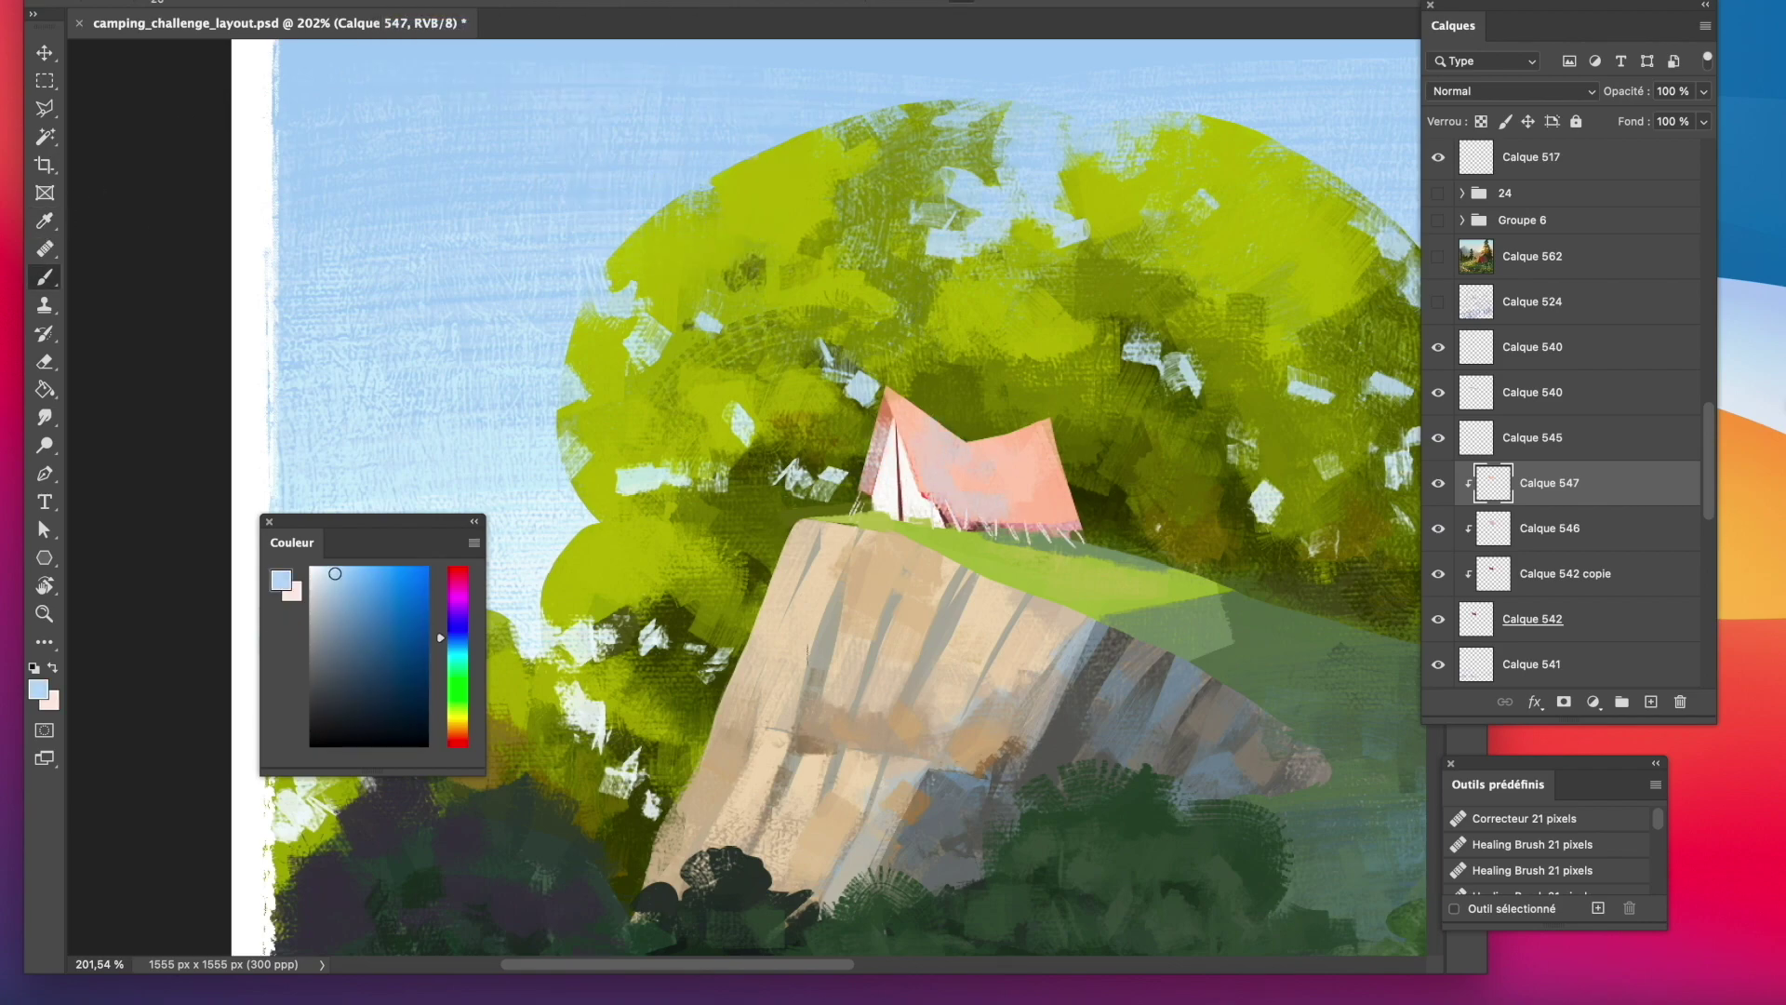
Lasso the strip under the tent roof's lower edge, paint it shadowy grey-blue and deselect.
left_click(958, 769, "alt")
key("l")
left_click_drag(935, 508, 1077, 538)
key("b")
left_click_drag(1017, 531, 941, 519)
key("m")
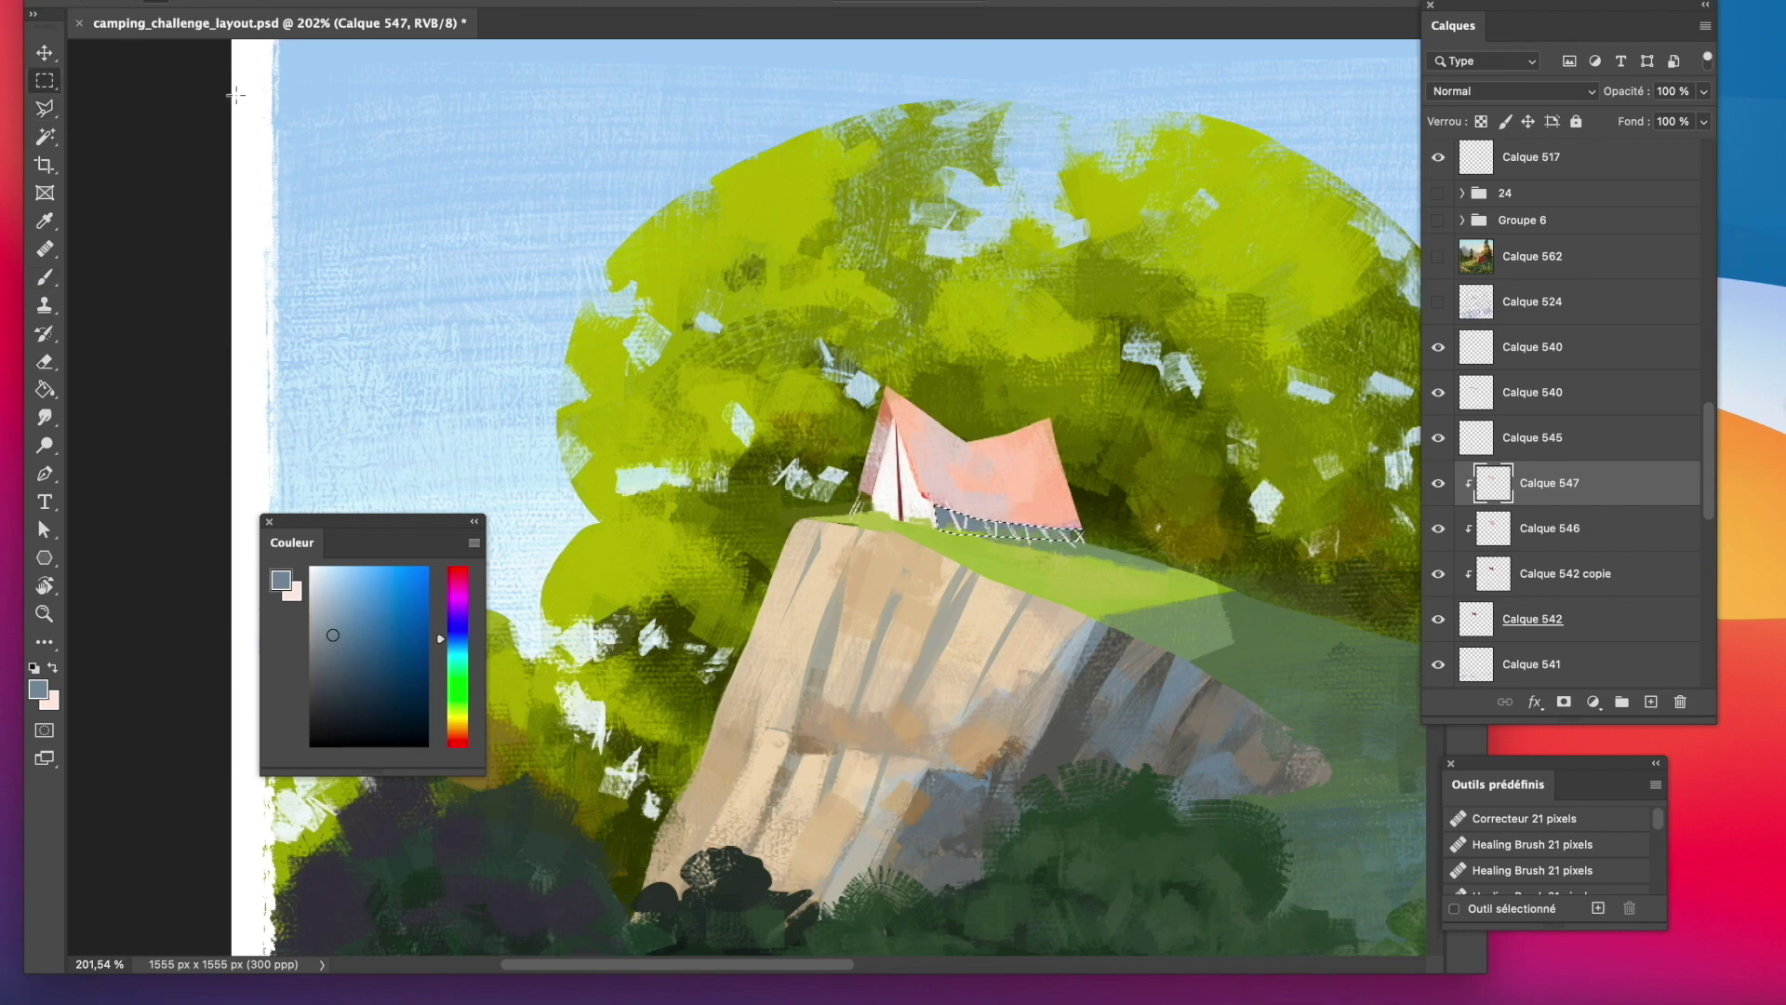
left_click(220, 494)
Select the white triangular tent opening with the polygonal lasso and shade its upper part with blue.
left_click(332, 618)
key("c")
key("l")
left_click(895, 419)
left_click(870, 518)
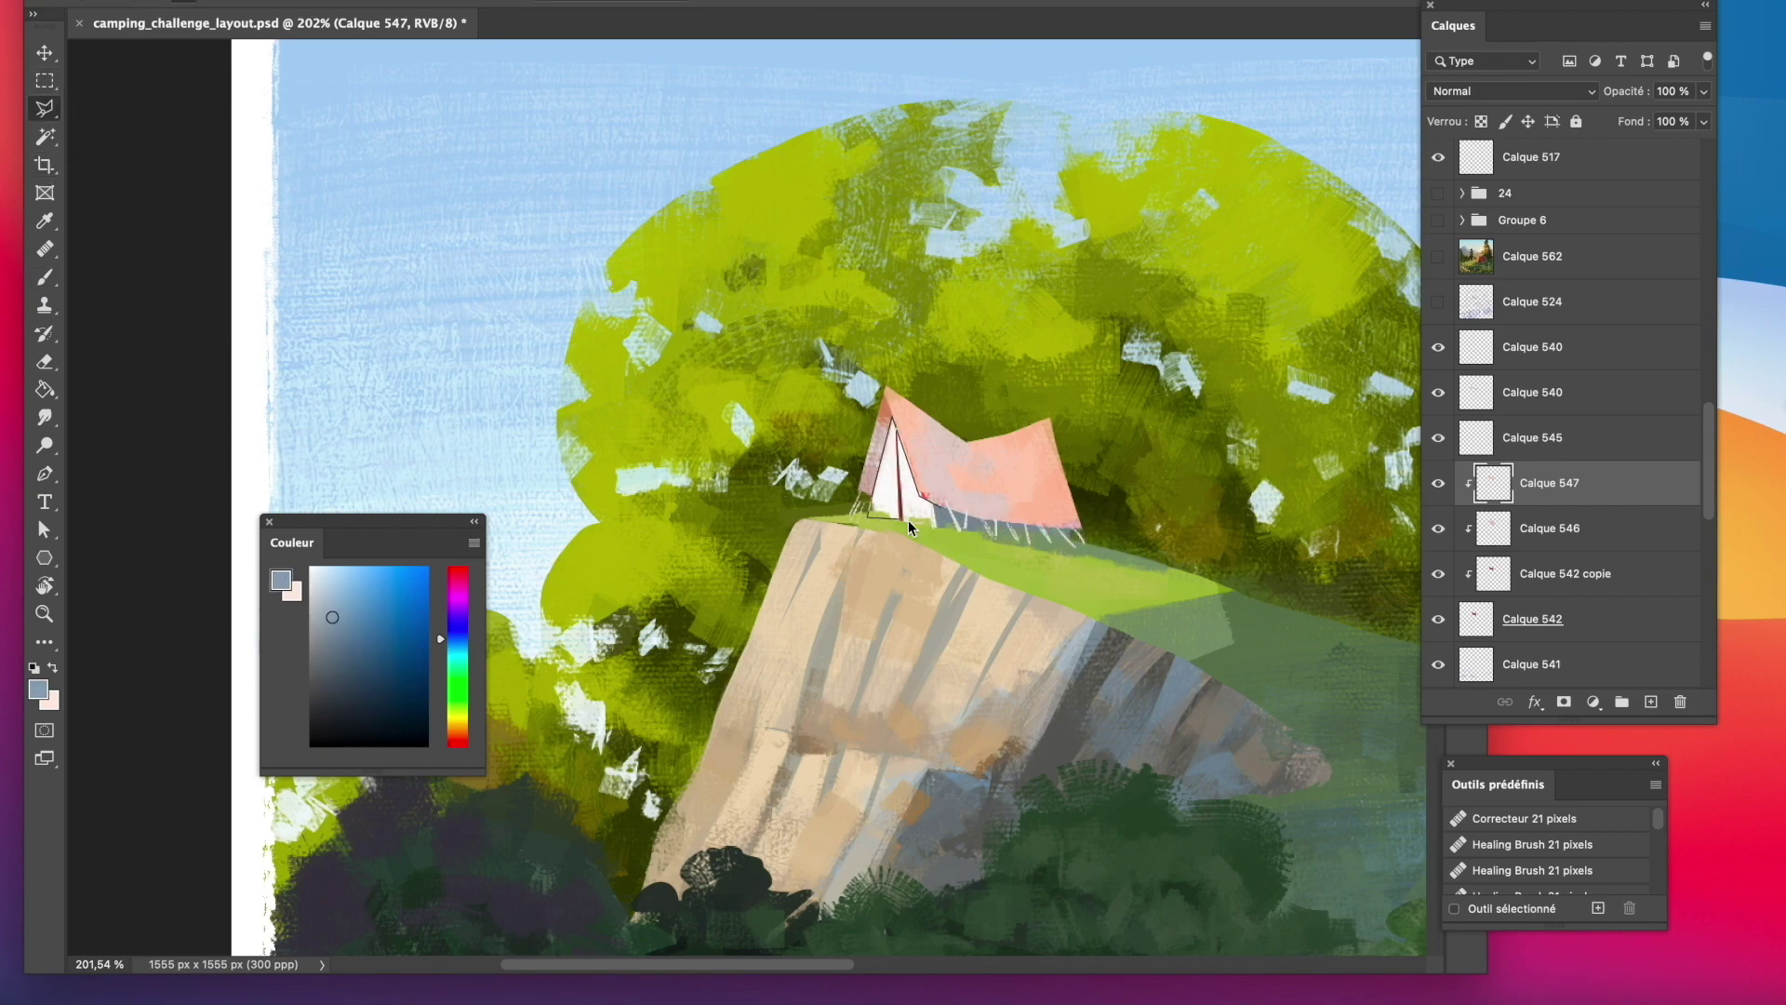
left_click(938, 530)
left_click(941, 508)
key("b")
left_click_drag(892, 430, 895, 497)
left_click(899, 441, "alt")
left_click(433, 246, "alt")
left_click(888, 469, "alt")
left_click(921, 496, "alt")
Invert the selection, shade the tent's front flap with a muted salmon tone and deselect.
left_click(890, 408, "alt")
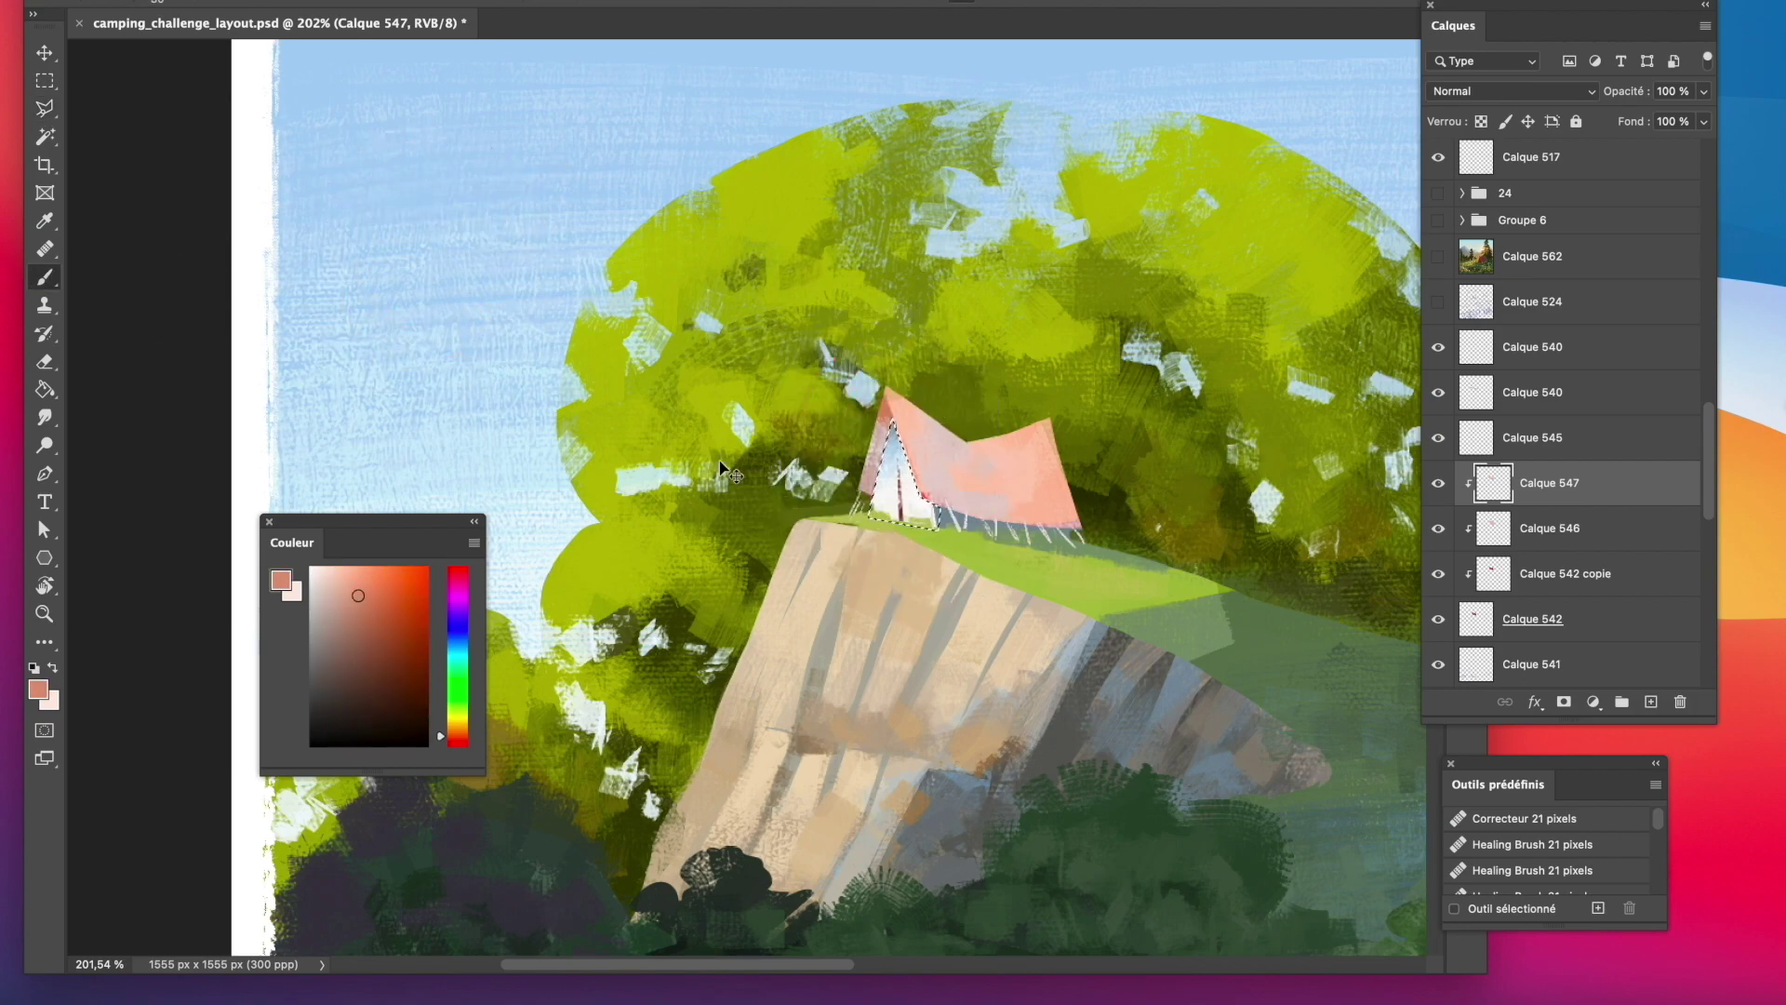
key("super+shift+i")
left_click_drag(881, 433, 865, 488)
left_click(872, 465, "alt")
left_click(51, 84)
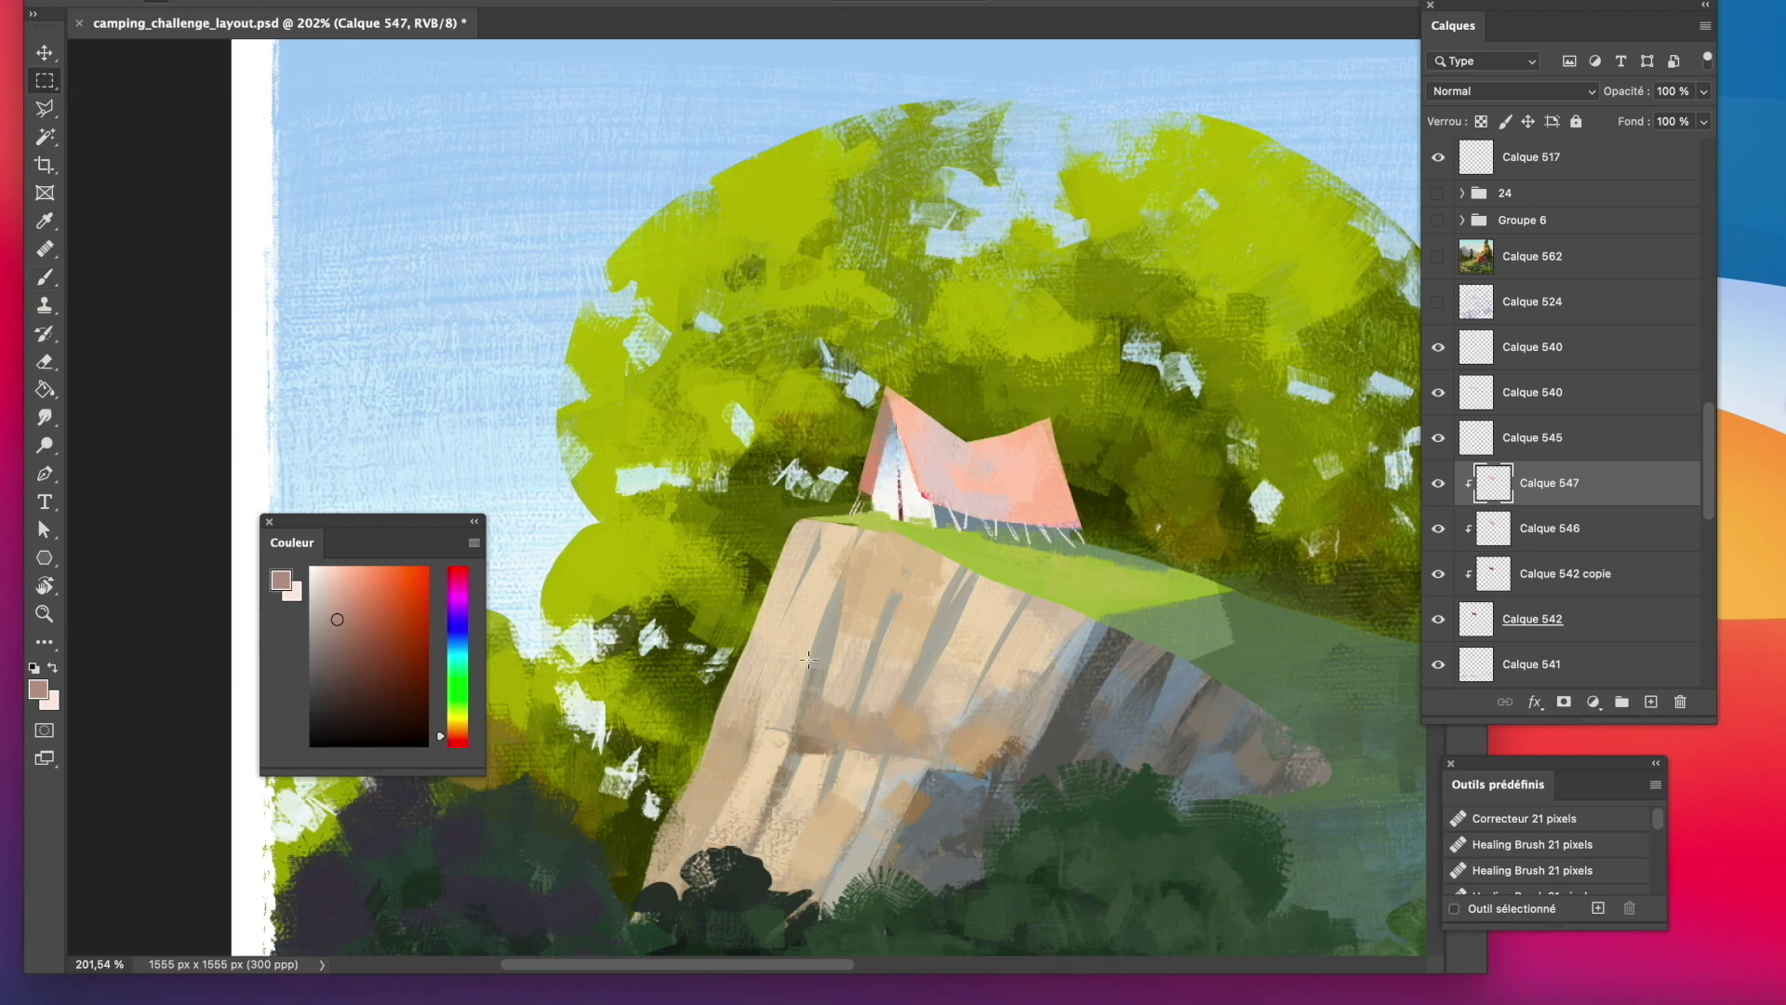
key("super+d")
Outline the narrow central gap of the tent opening with the polygonal lasso, paint it dark grey and deselect.
key("z")
left_click_drag(983, 468, 1163, 484)
left_click(312, 675)
key("b")
key("l")
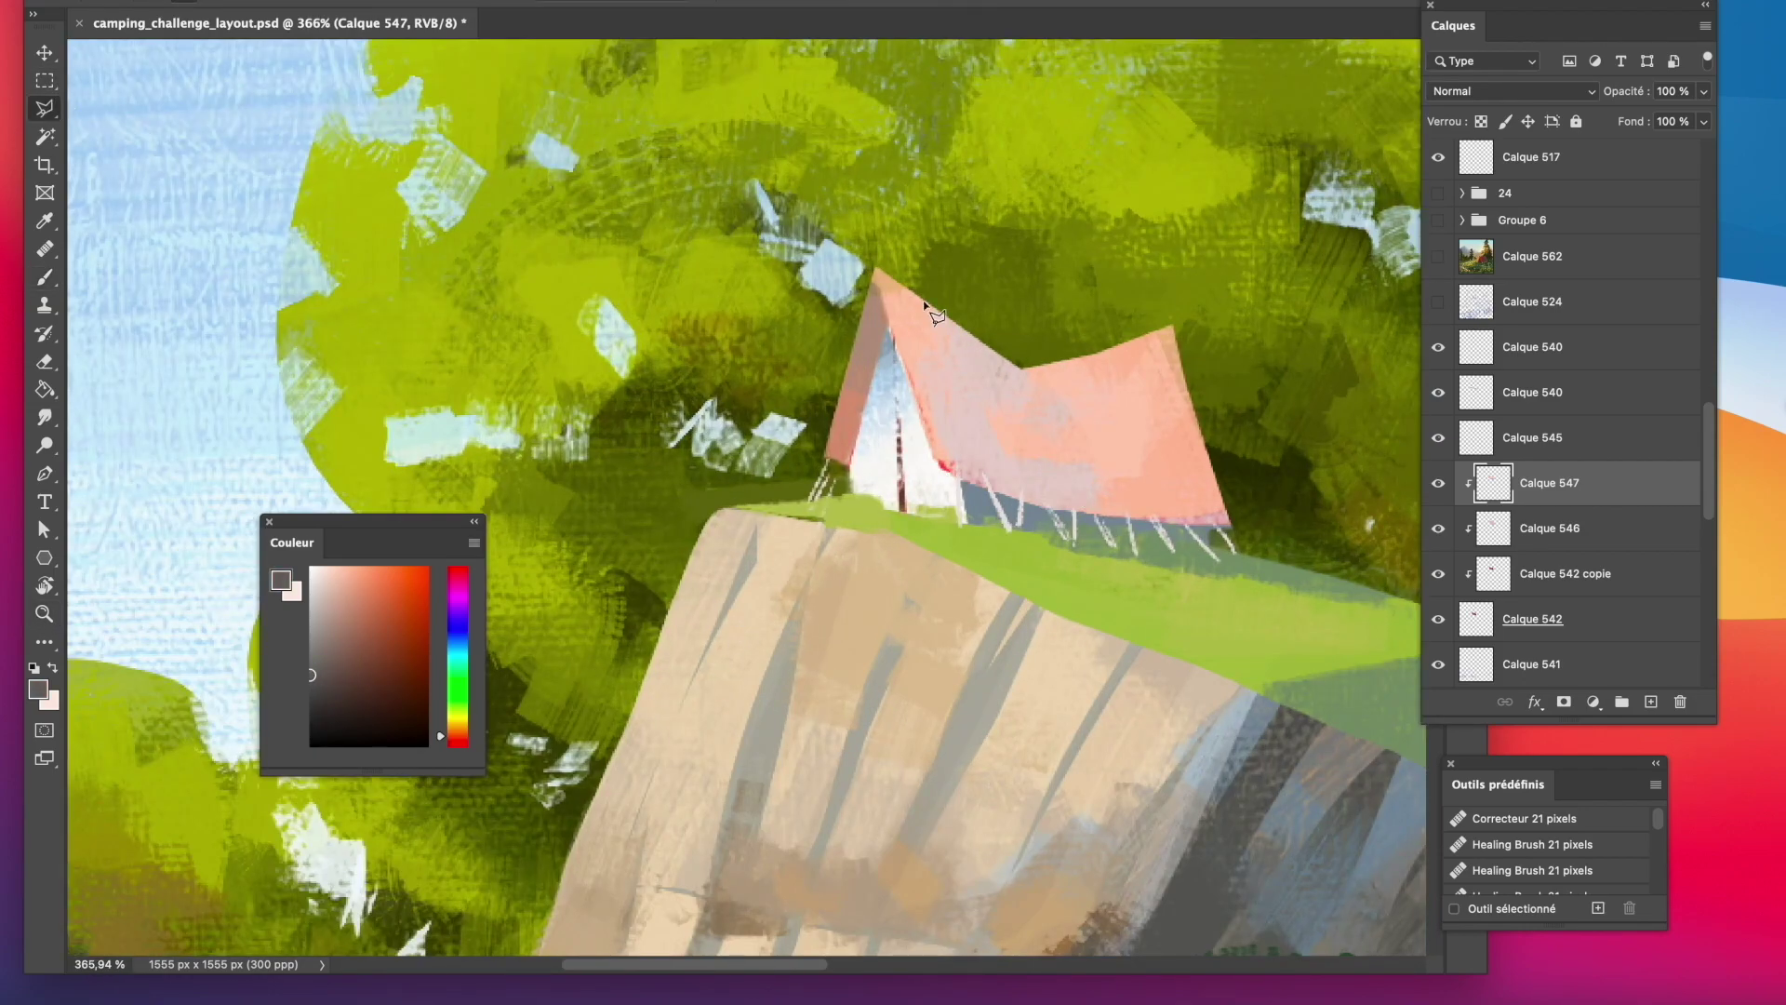
left_click(896, 509)
left_click(890, 331)
left_click(905, 511)
double_click(896, 510)
left_click(888, 352)
double_click(900, 513)
key("b")
left_click_drag(900, 507, 892, 359)
key("super+d")
left_click(53, 84)
Merge the tent layers Calque 547, 546, 542 copie and 542.
key("z")
left_click(1573, 622, "shift")
right_click(1572, 624)
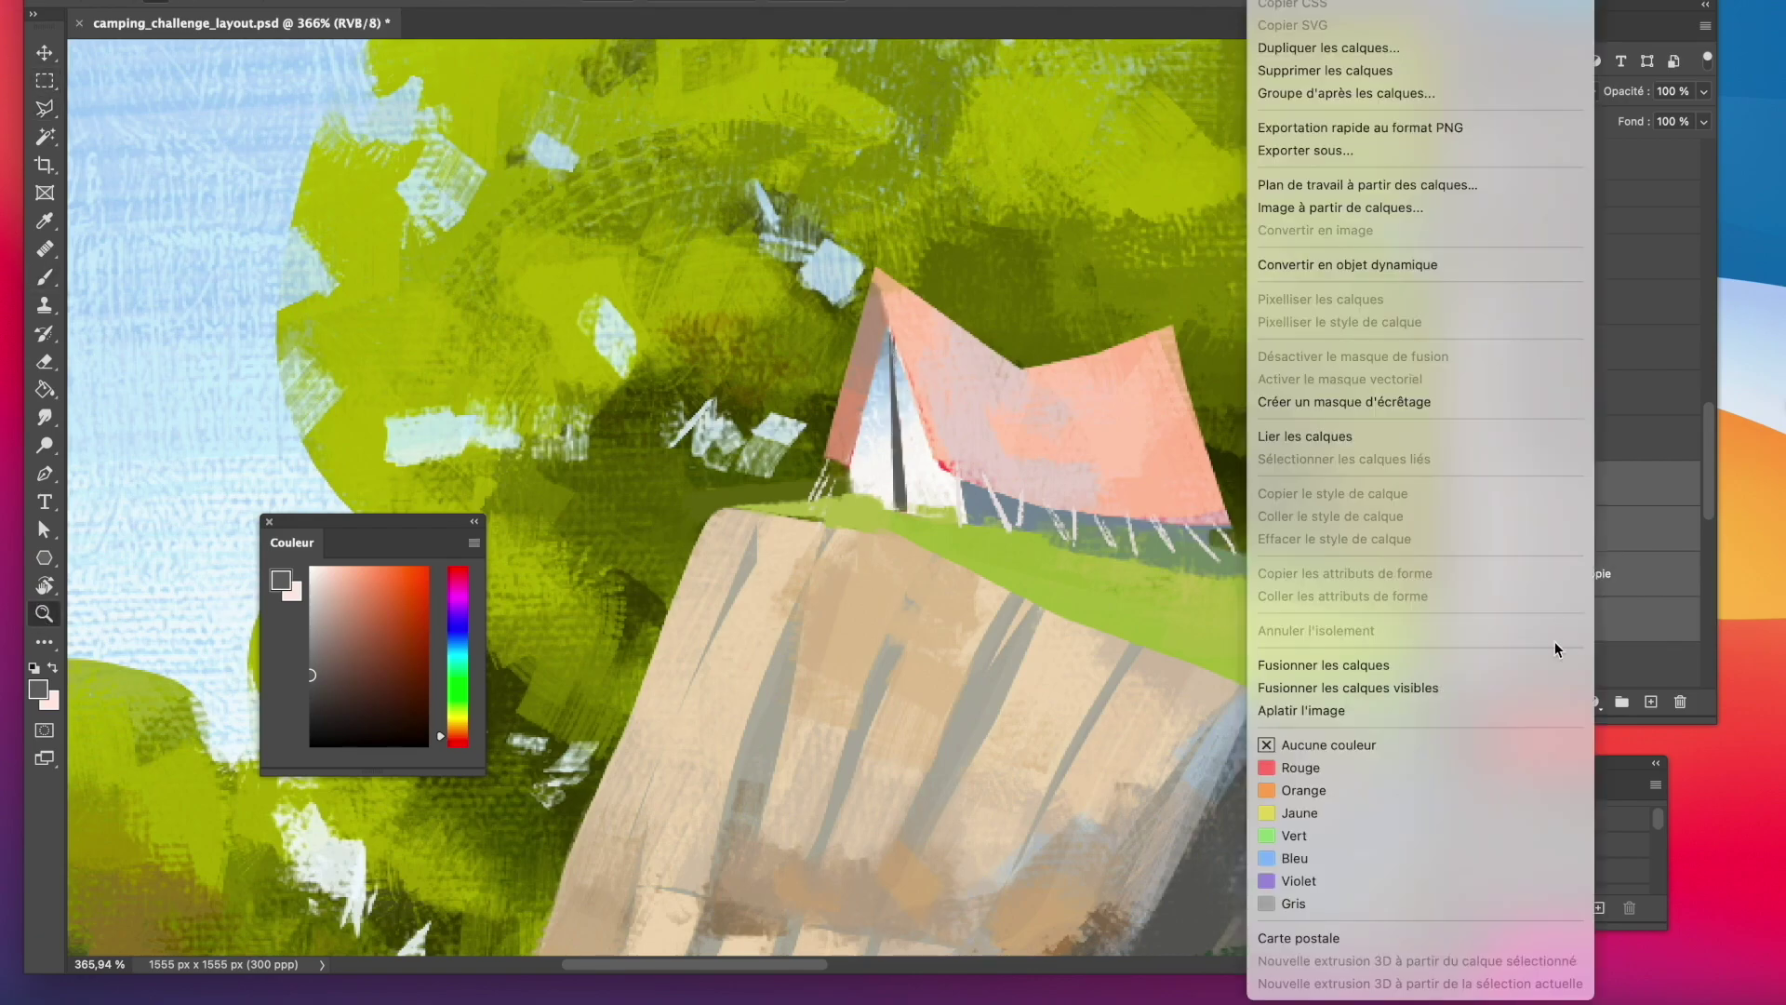
left_click(1544, 661)
Try to adjust the merged tent's shape with Free Transform.
left_click_drag(1014, 541, 940, 541)
key("super+t")
mouse_move(1157, 467)
left_mouse_down()
mouse_move(1109, 474)
mouse_move(1154, 474)
left_mouse_up()
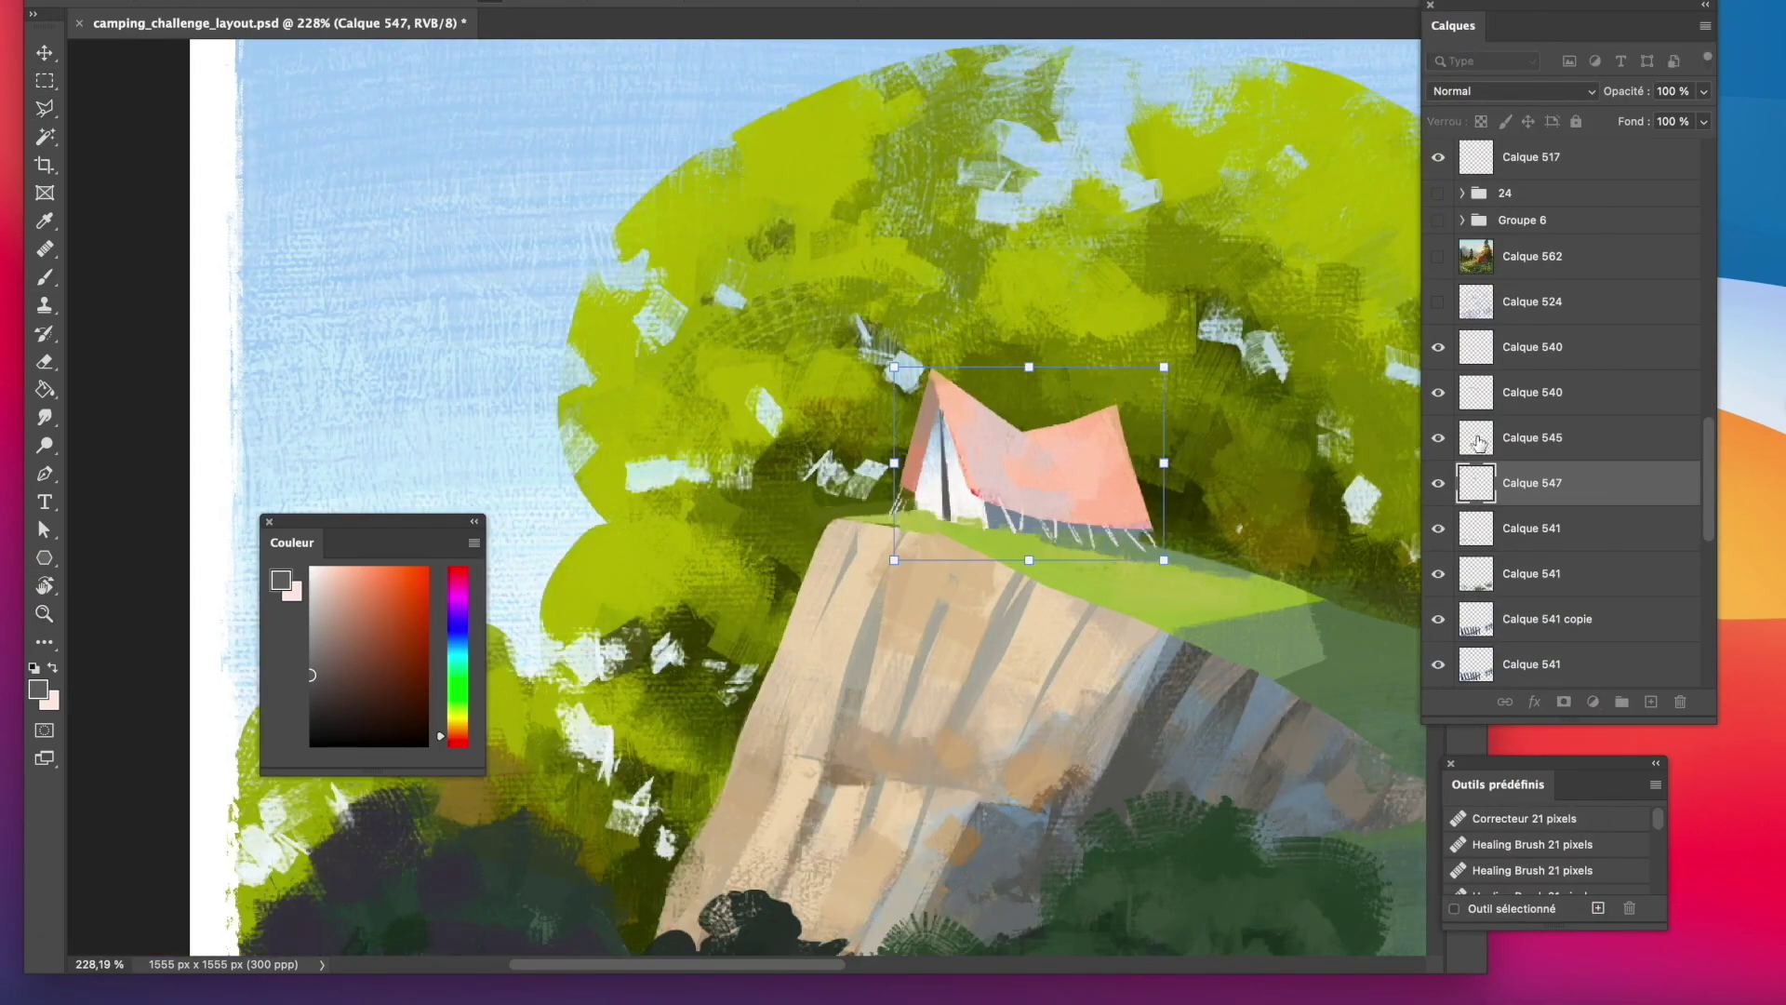
key("Return")
Move the tent layer Calque 547 directly beneath the topmost Calque 540 and merge the two.
left_click_drag(1564, 488, 1565, 371)
left_click(1565, 358, "shift")
right_click(1565, 365)
left_click(1604, 666)
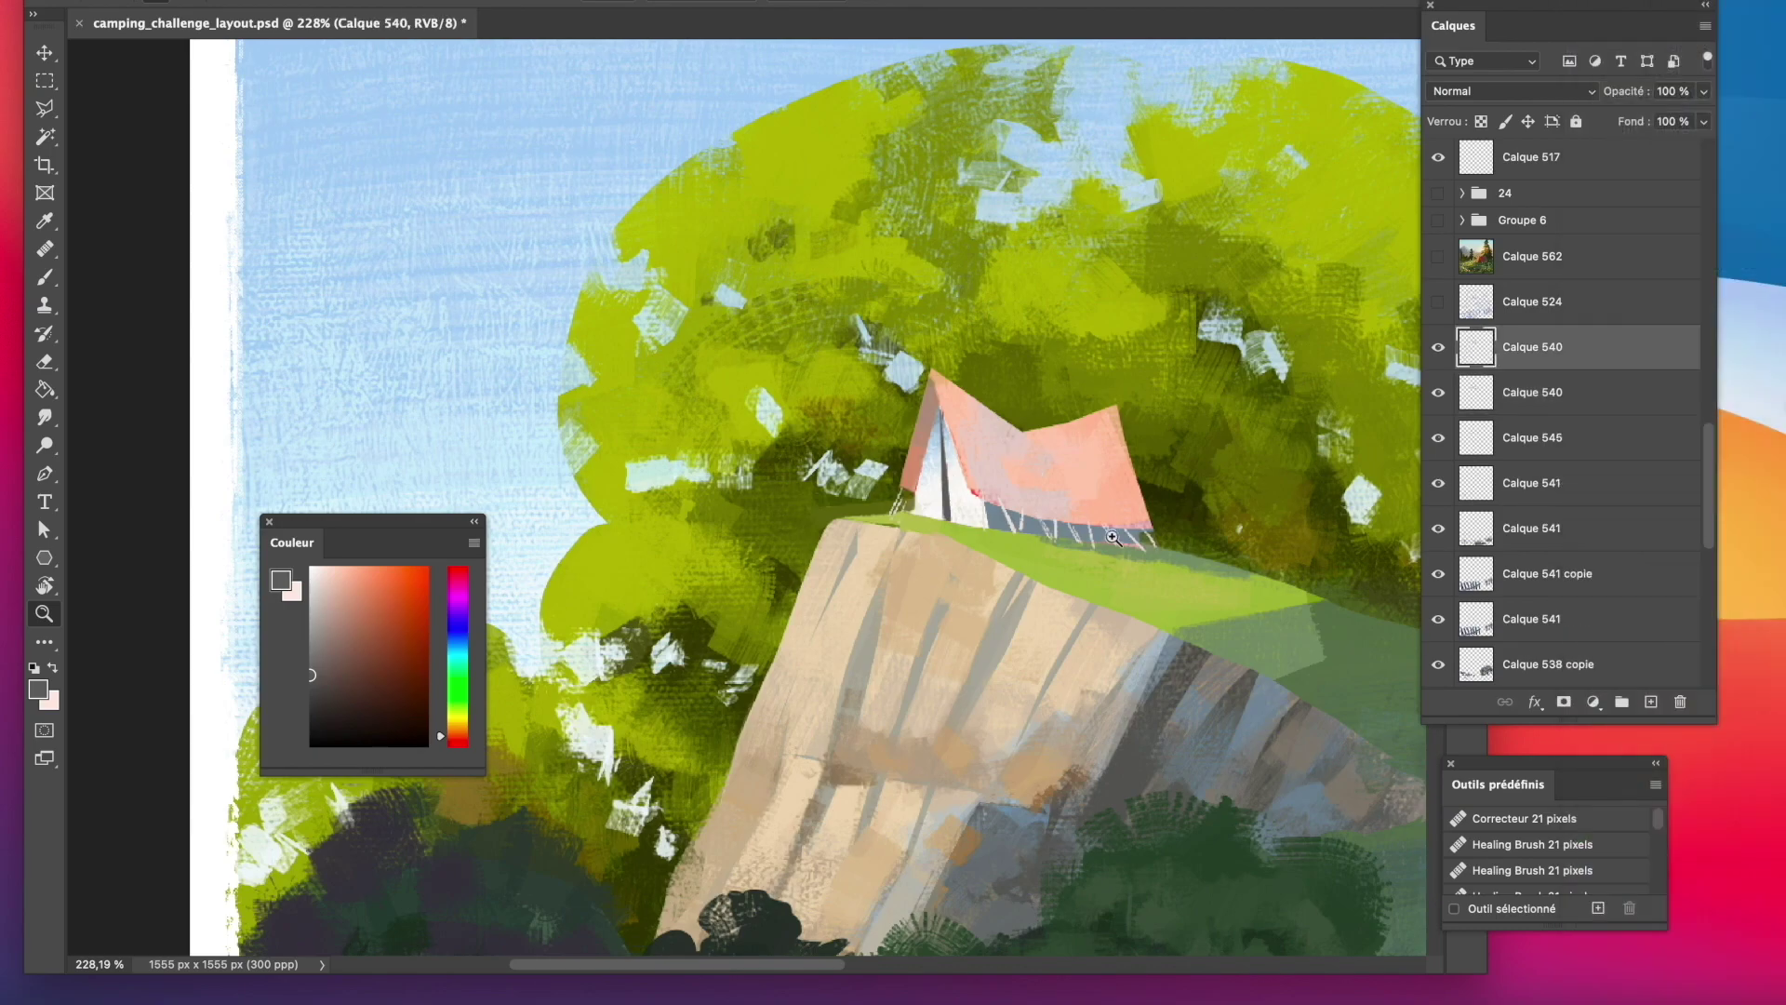
key("super+t")
key("Escape")
left_click(46, 109)
left_click(79, 110)
mouse_move(1319, 854)
left_mouse_down()
mouse_move(1293, 596)
mouse_move(1326, 689)
left_mouse_up()
key("super+d")
key("m")
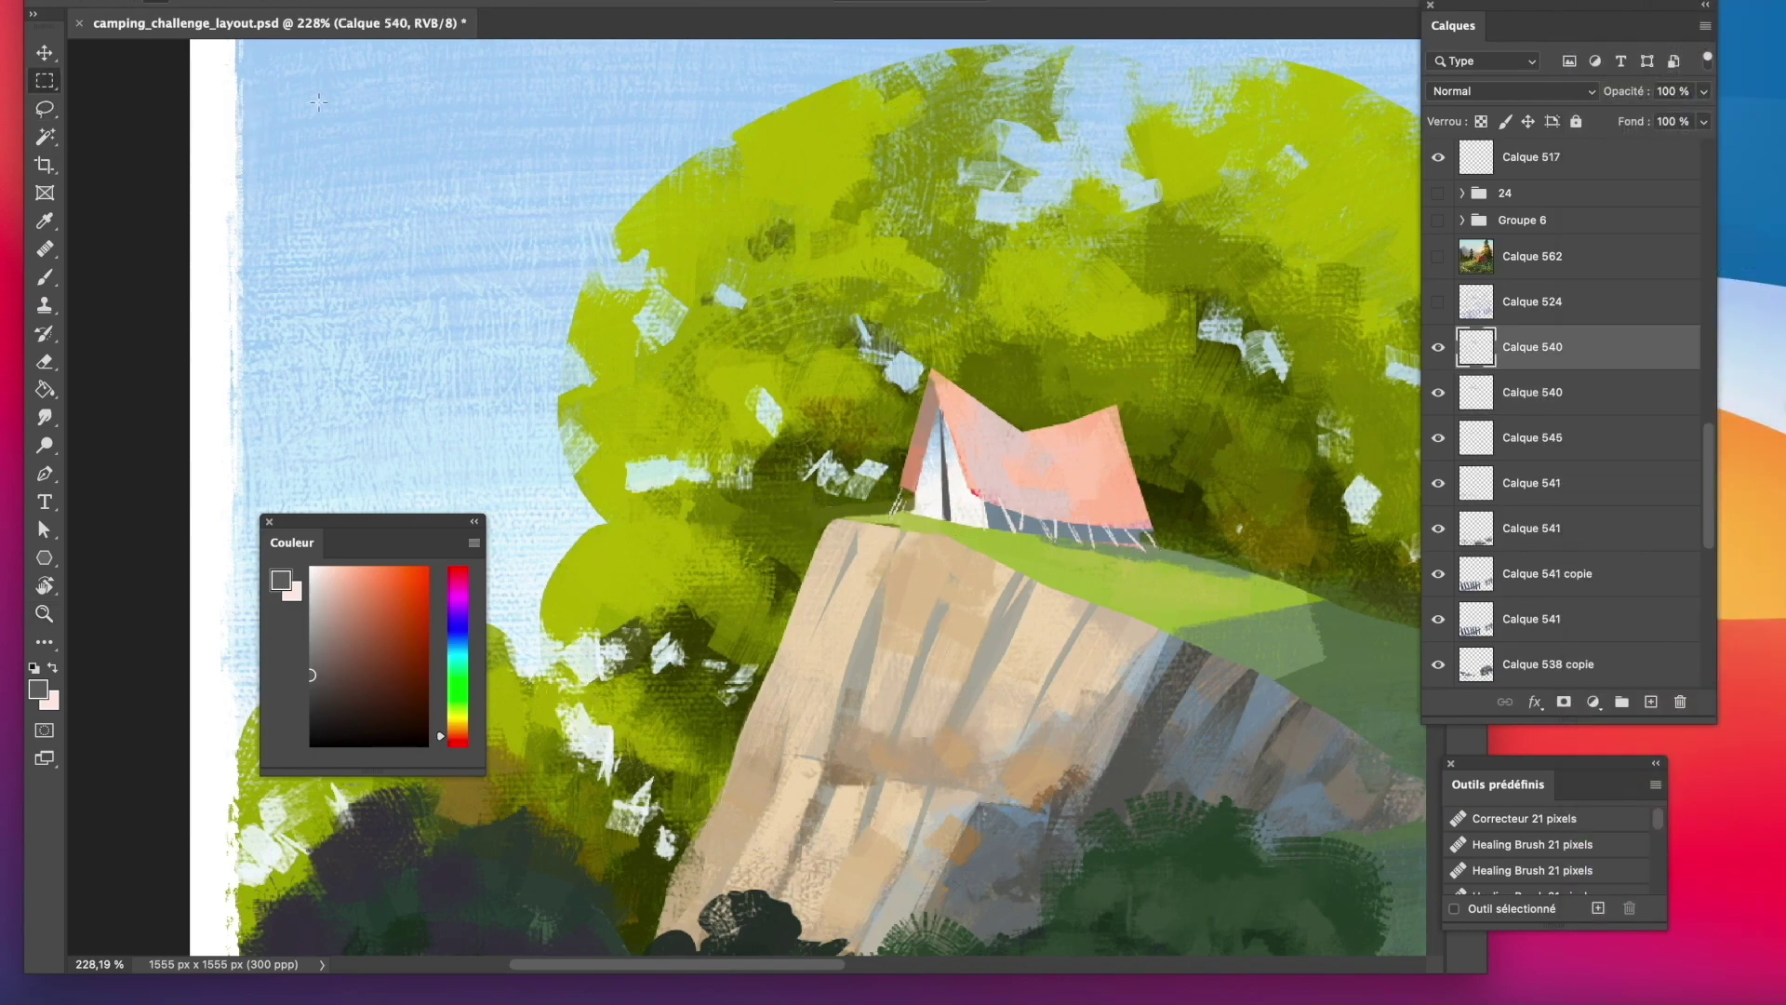
Distort the tent by pulling its two far corners upward, and erase along the base of its opening.
key("super+t")
left_click_drag(1163, 365, 1167, 348)
left_click_drag(1163, 557, 1135, 547)
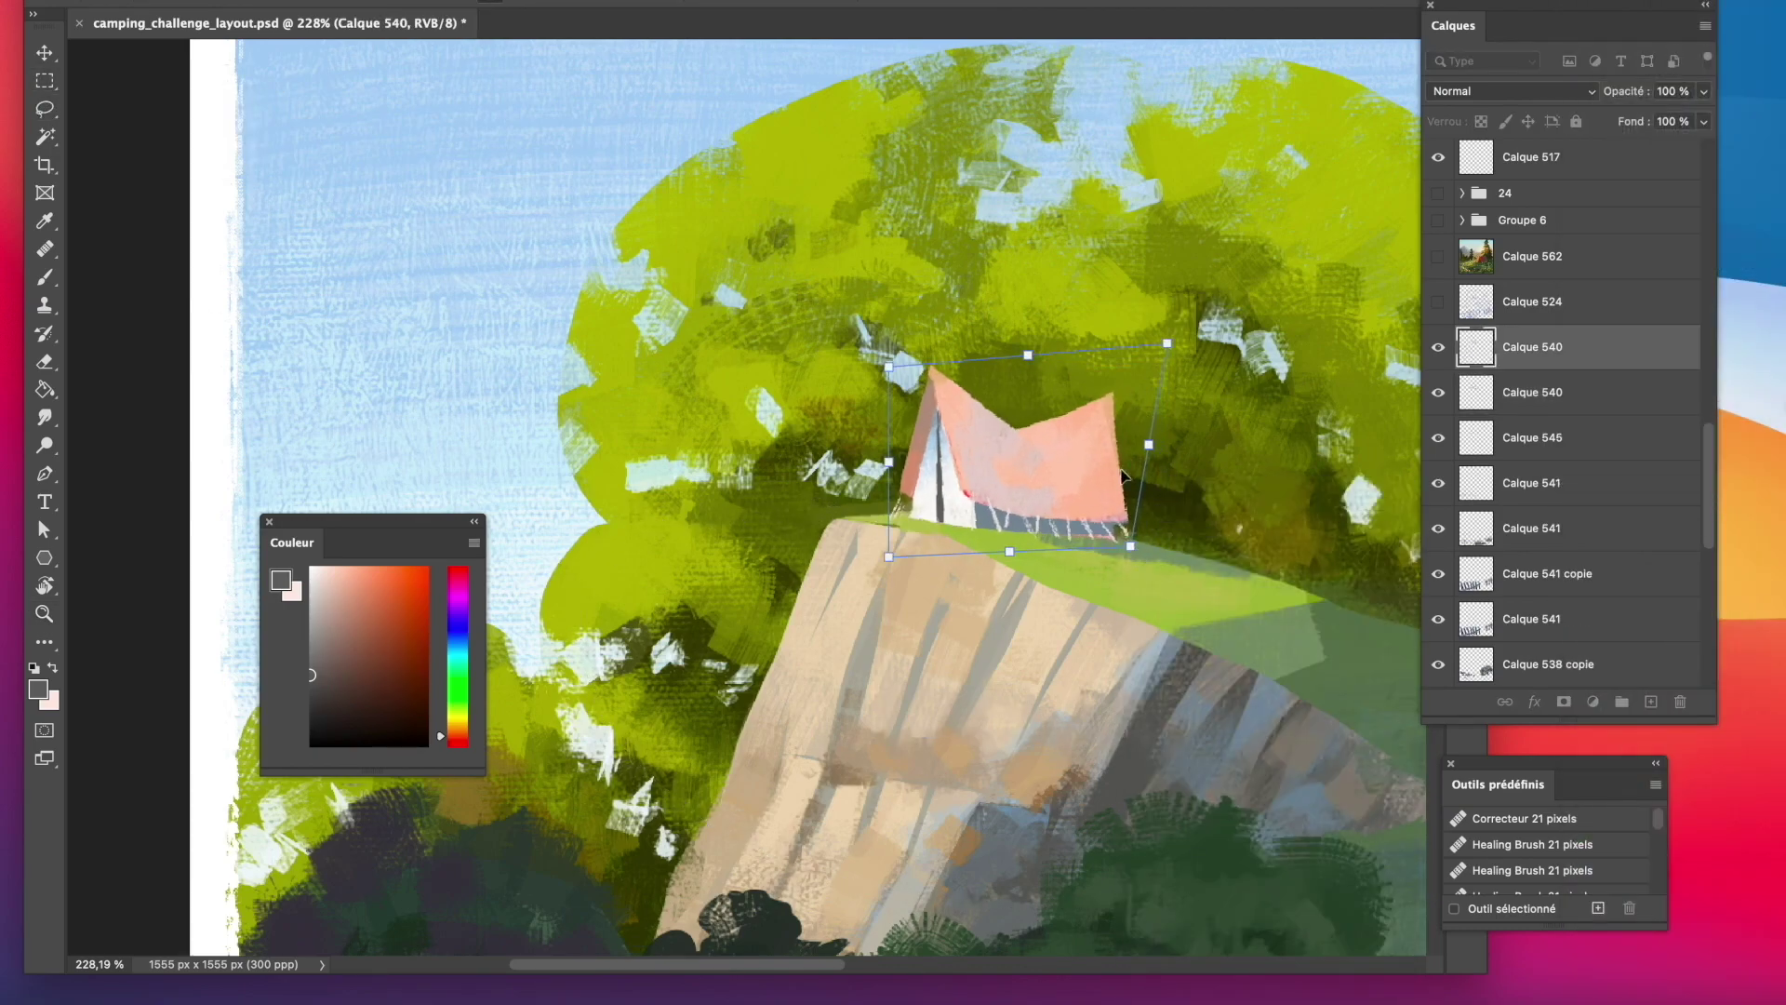
key("Return")
key("e")
left_click_drag(915, 531, 959, 531)
Choose the Sampled Brush 17 30 and paint a pale pink edge along the tent opening.
key("z")
mouse_move(1174, 642)
left_mouse_down()
mouse_move(1052, 640)
mouse_move(1302, 622)
left_mouse_up()
key("b")
left_click(1080, 526, "alt")
left_click(157, 3)
left_click(186, 876)
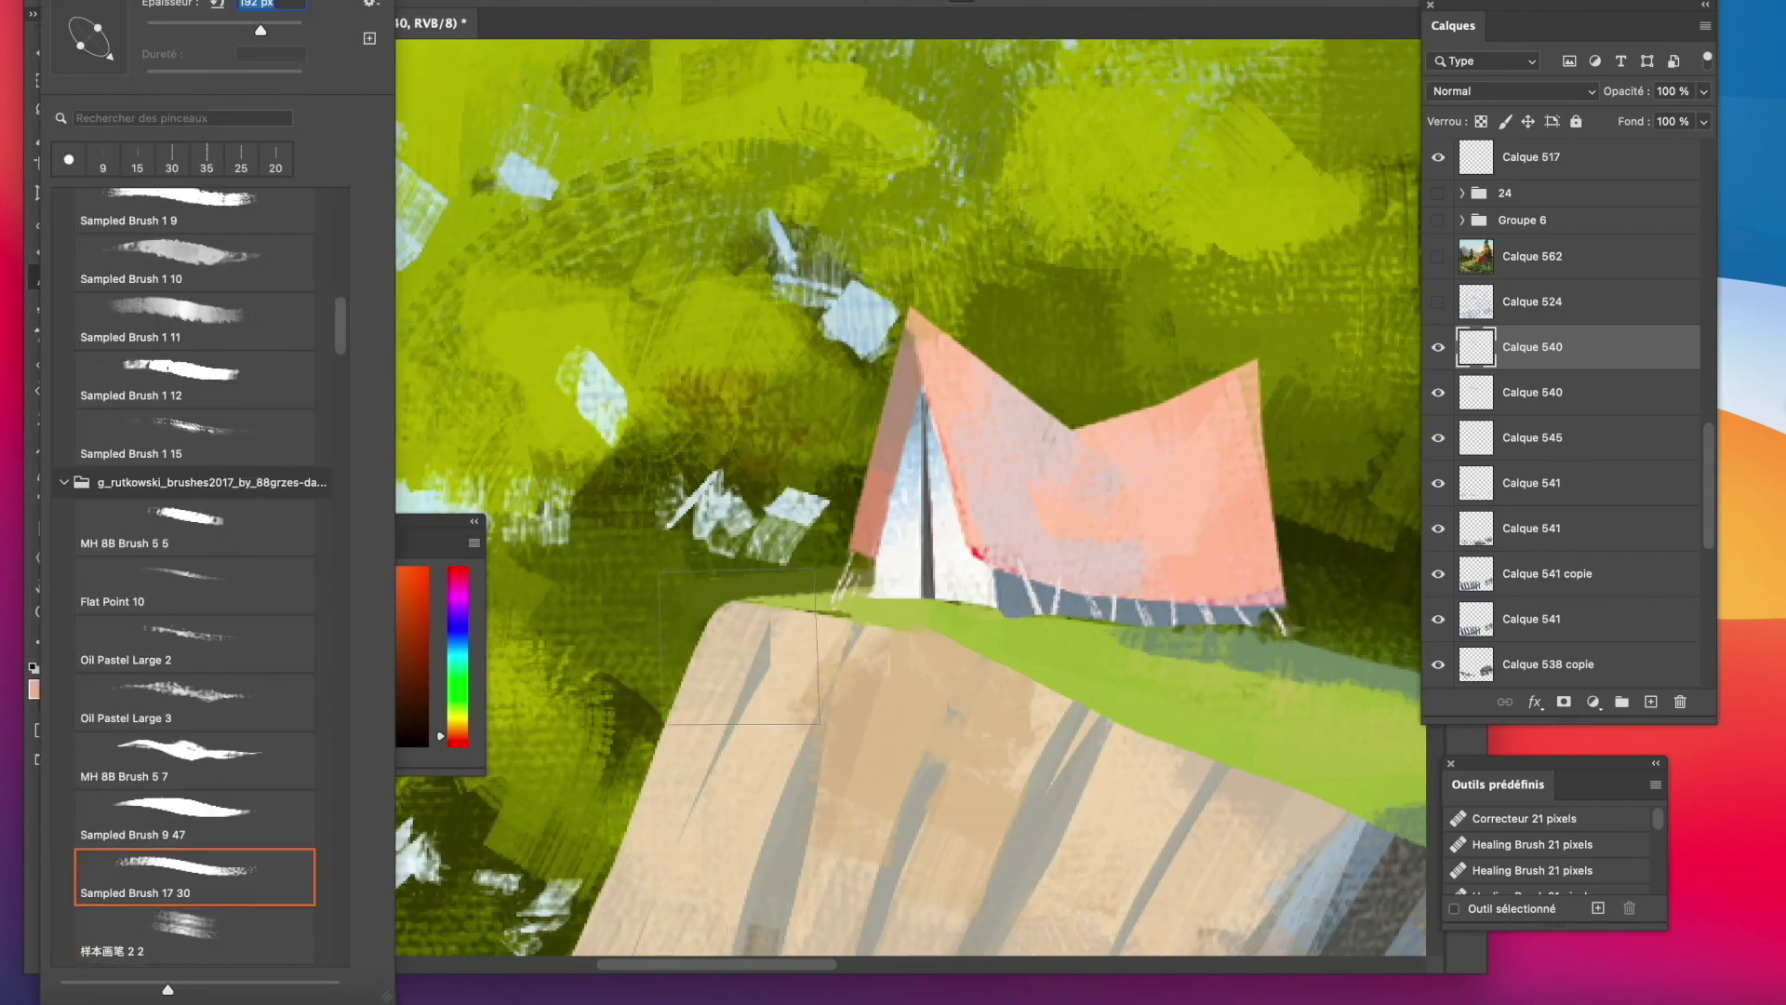
left_click(959, 400)
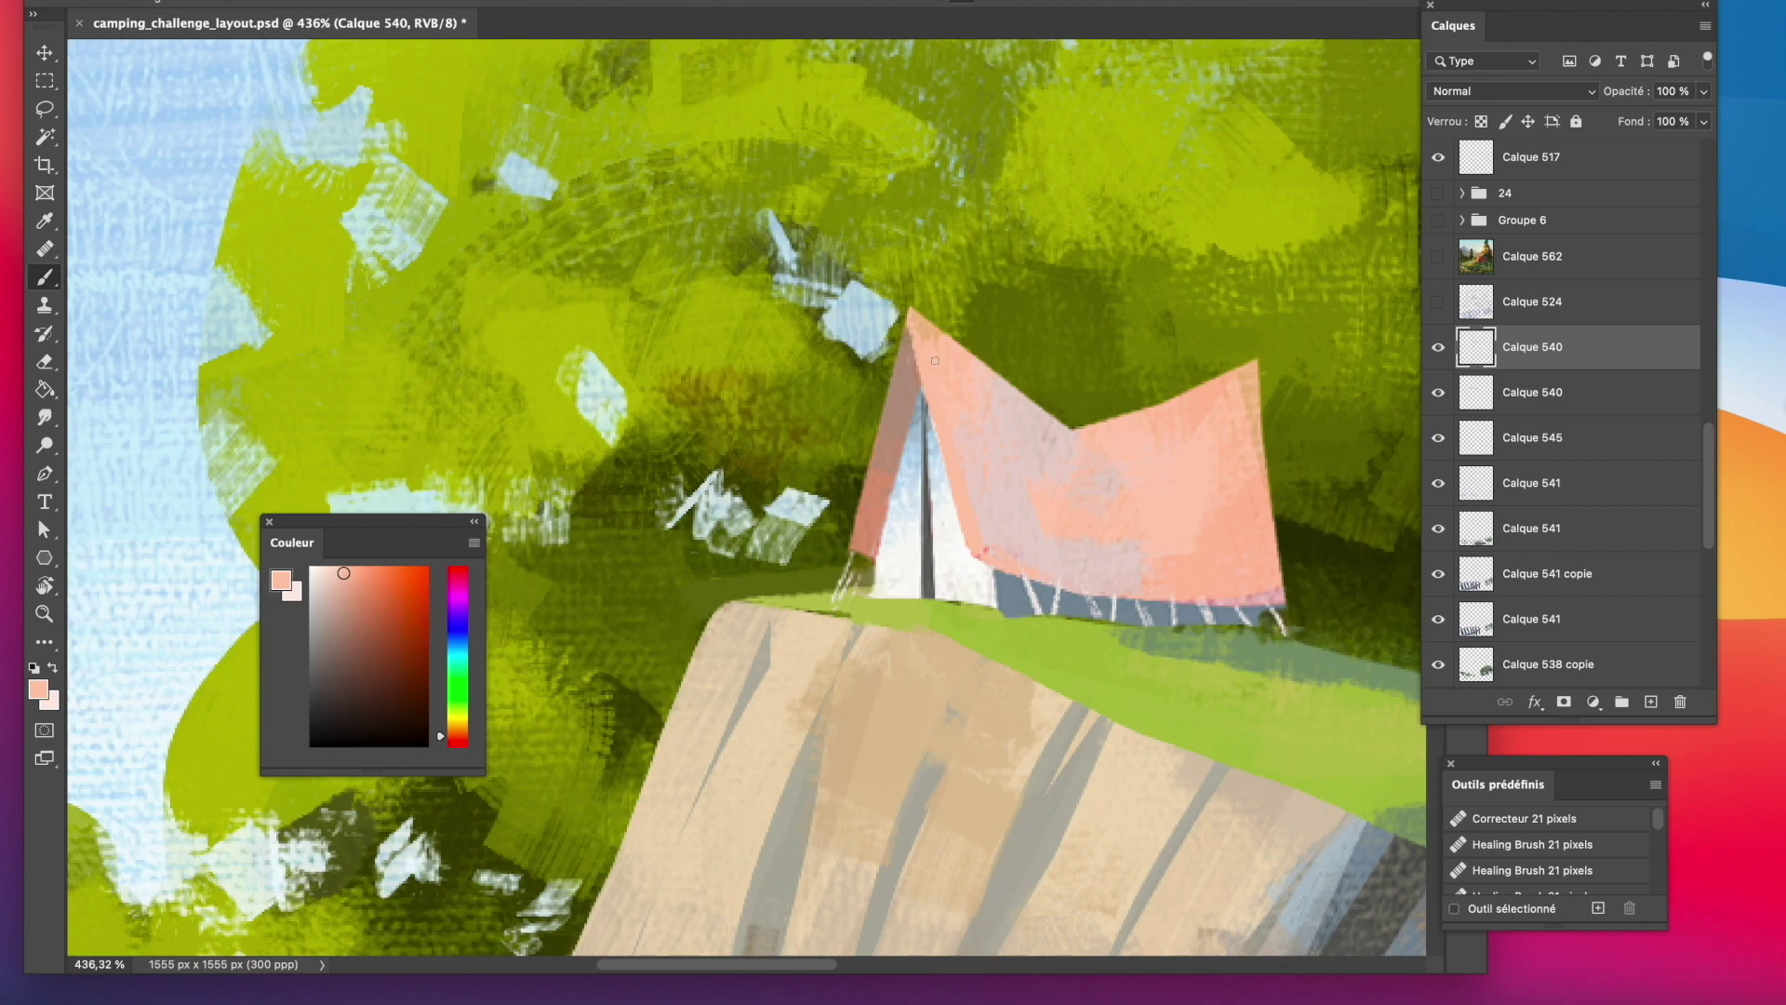
left_click(936, 360, "alt")
left_click_drag(910, 312, 977, 557)
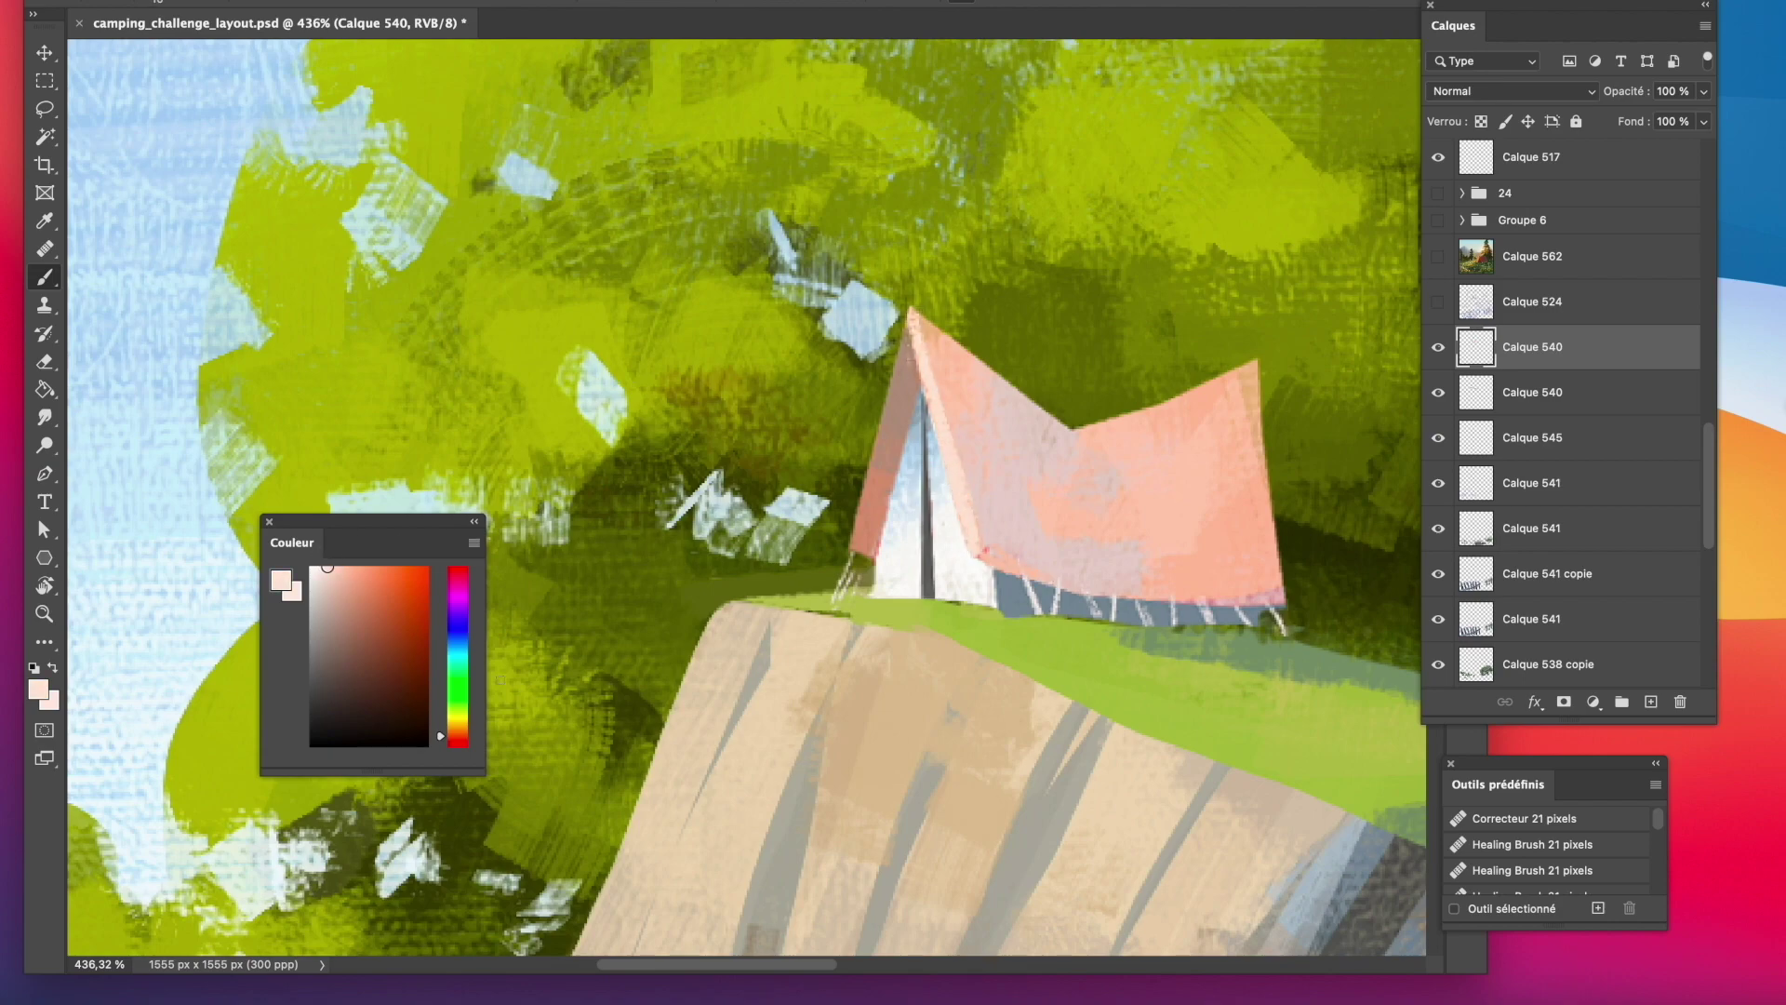
Brush pale highlights along the tent's front edge and roof ridge, and retouch the roof's lower far corner in salmon.
left_click(457, 728)
mouse_move(912, 307)
left_mouse_down()
mouse_move(1062, 426)
mouse_move(911, 310)
mouse_move(851, 532)
left_mouse_up()
left_click(917, 482, "alt")
left_click_drag(1070, 430, 1256, 364)
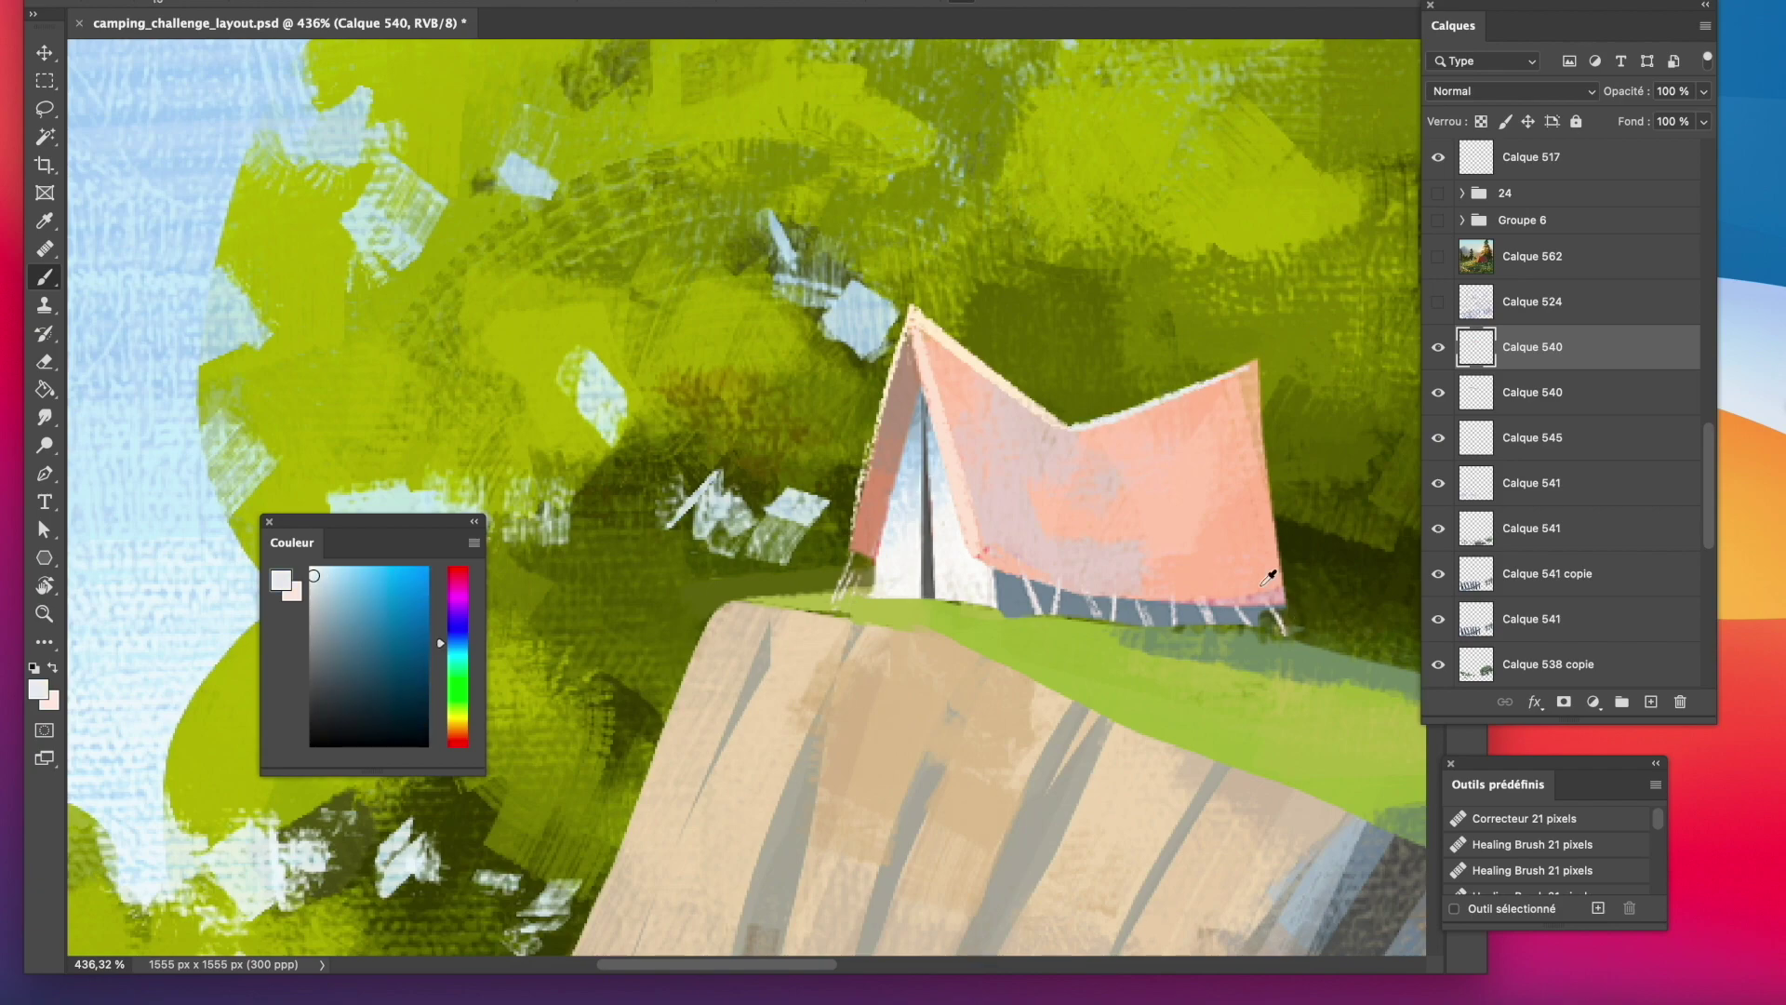
left_click(1263, 585, "alt")
left_click_drag(1269, 597, 1303, 600)
Set the opacity of the multiply layer Calque 534 copie to 38%.
mouse_move(1267, 459)
left_mouse_down()
mouse_move(1300, 600)
mouse_move(1199, 526)
left_mouse_up()
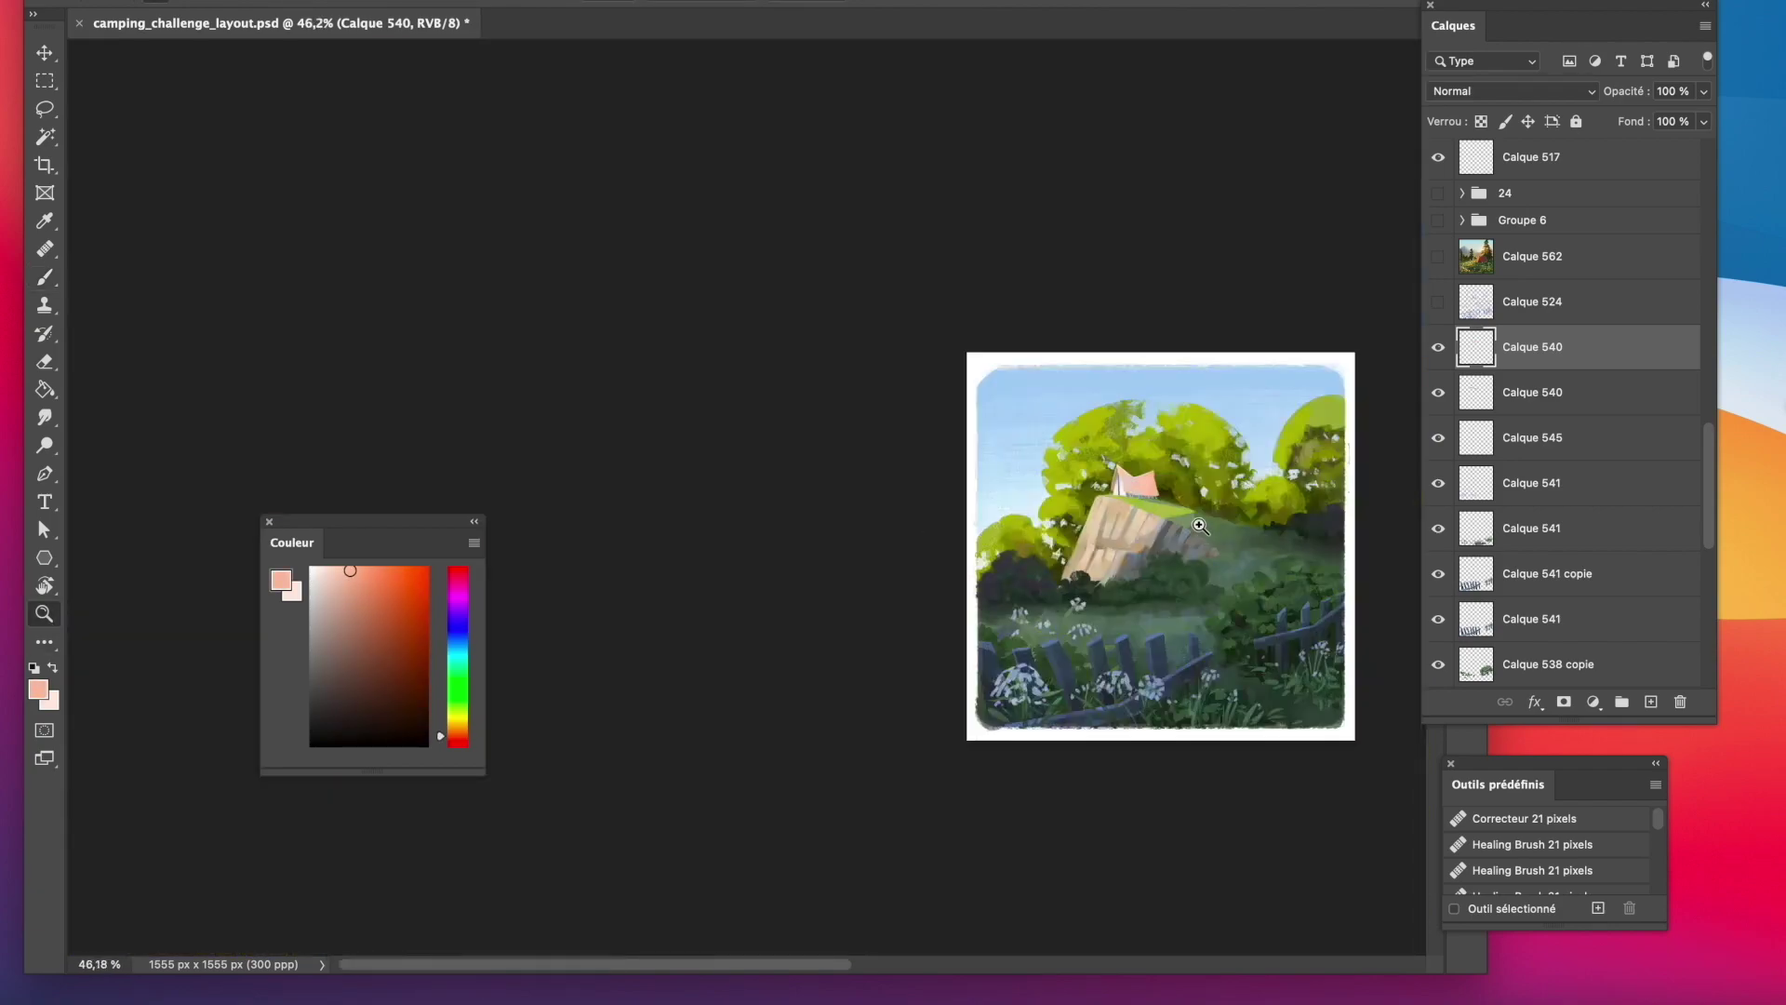
scroll(1200, 526, "up", 5)
scroll(1539, 487, "down", 3)
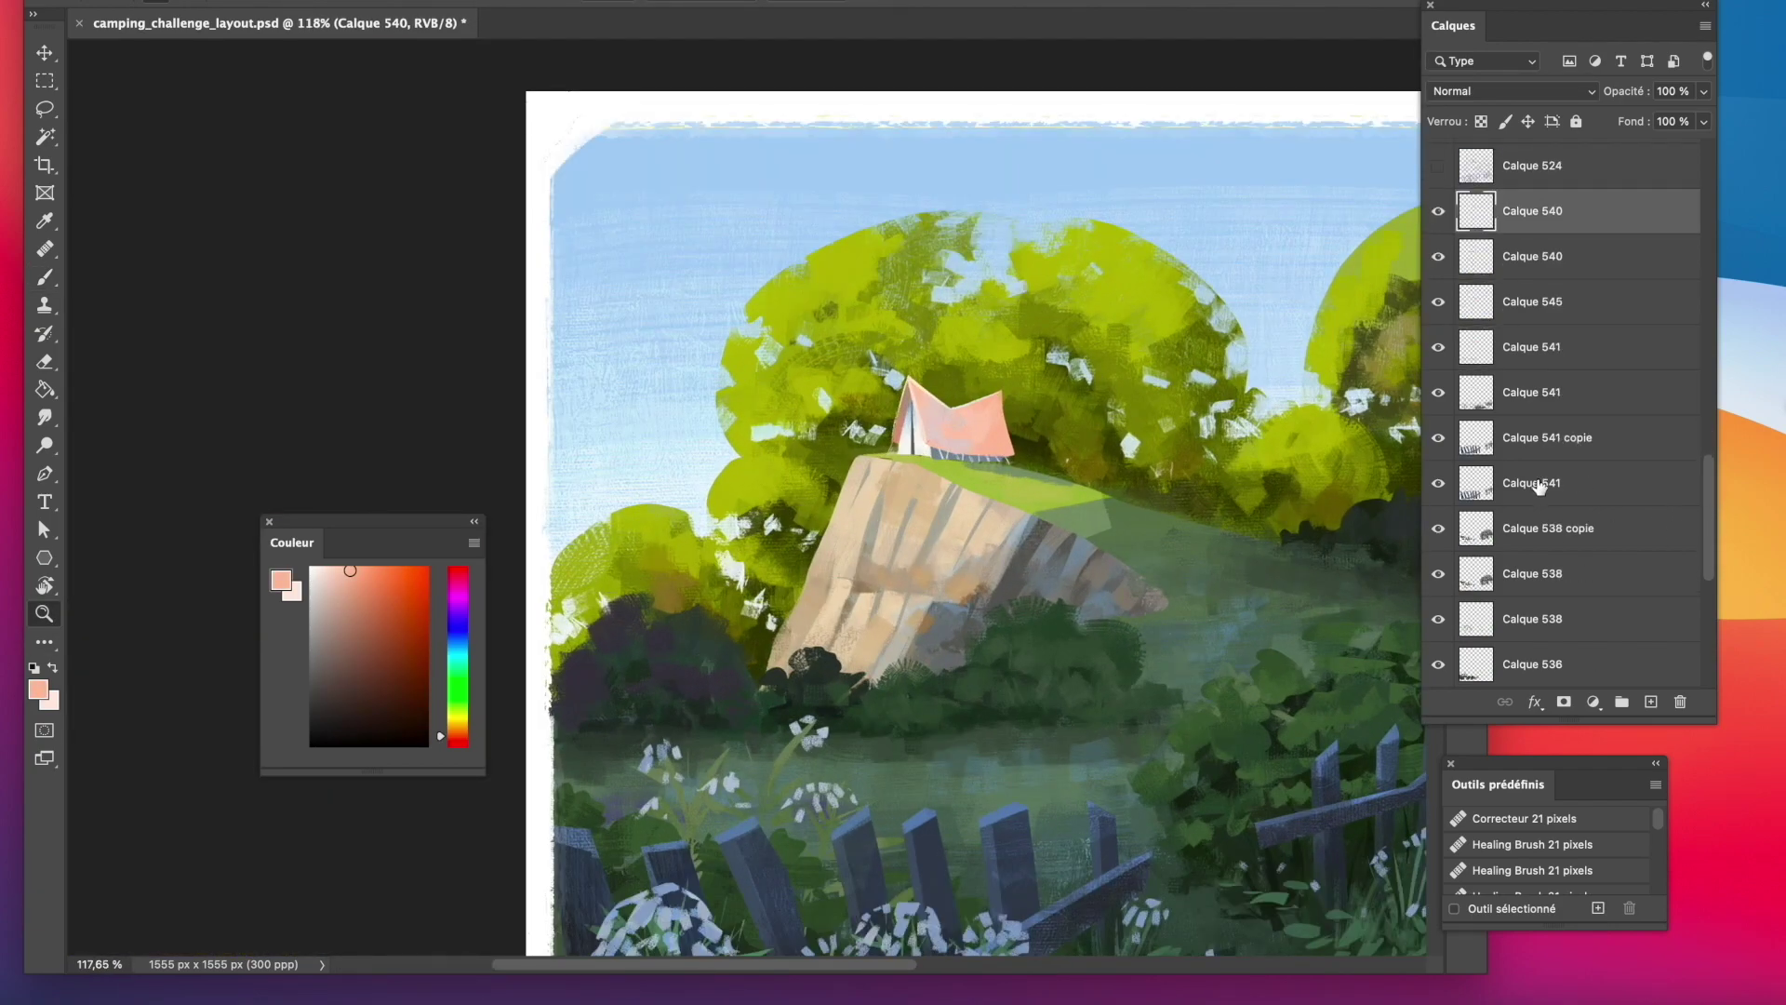
left_click(1468, 534)
mouse_move(1284, 619)
left_mouse_down()
mouse_move(1230, 630)
mouse_move(1258, 622)
left_mouse_up()
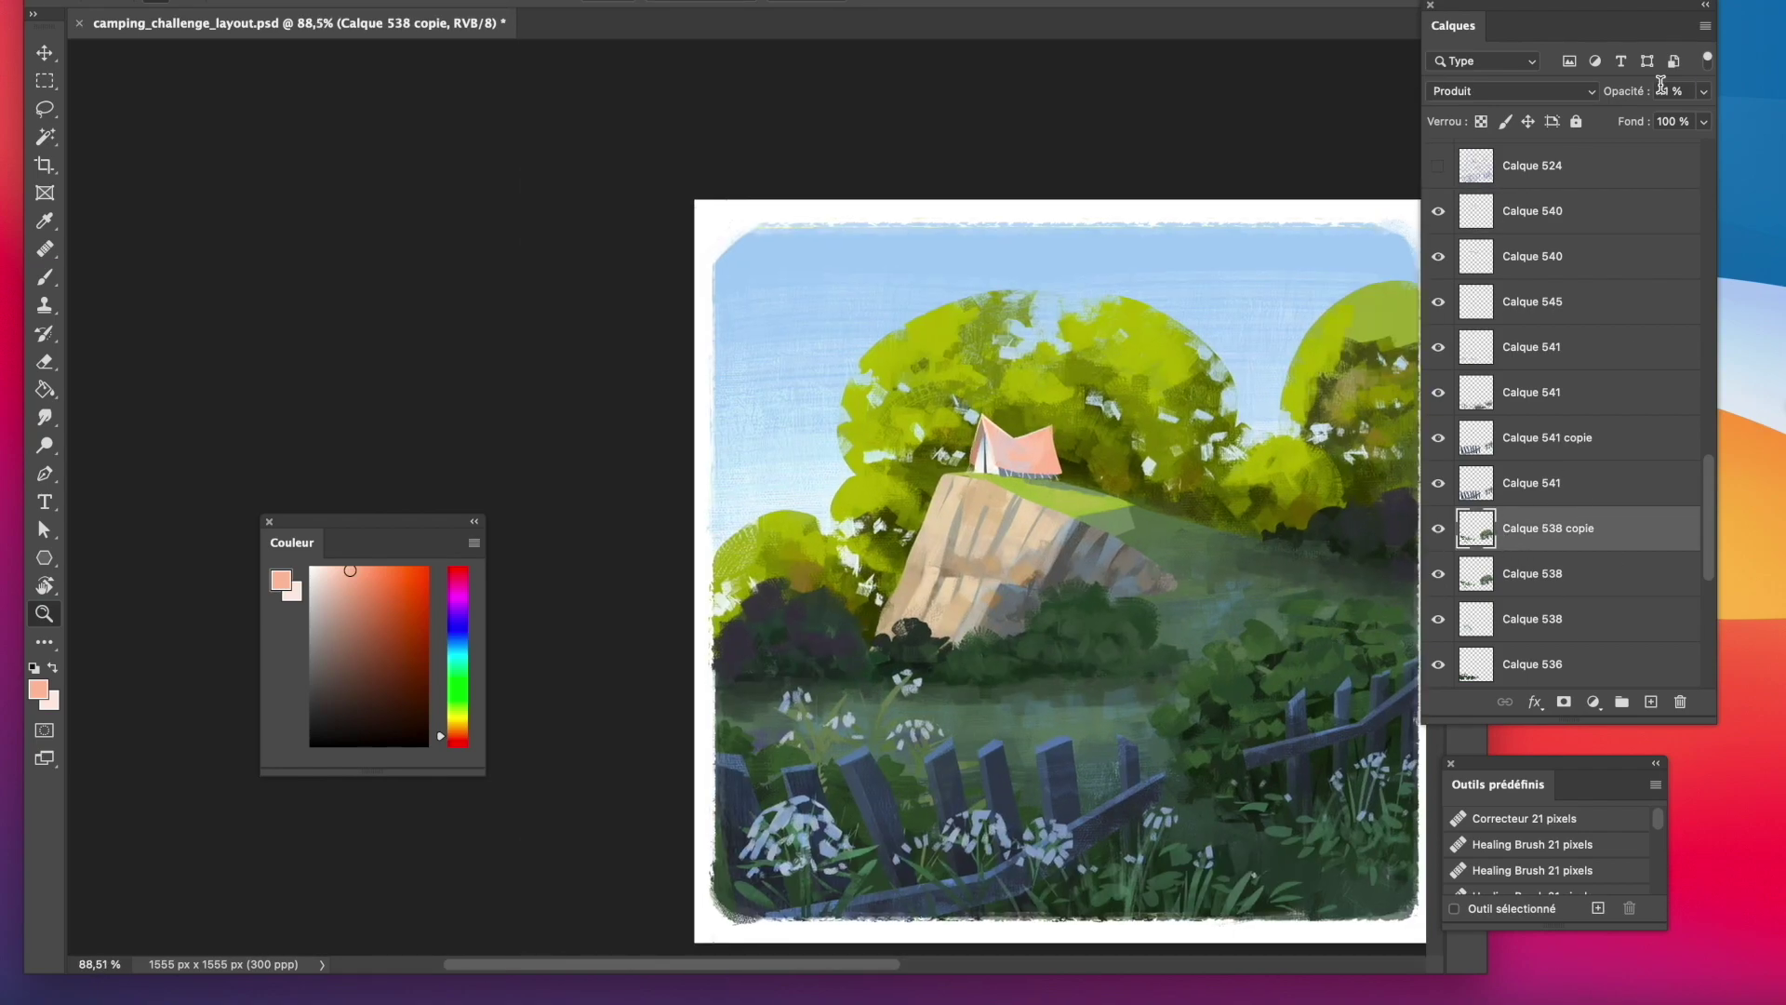
scroll(1662, 551, "down", 4)
left_click(1638, 530)
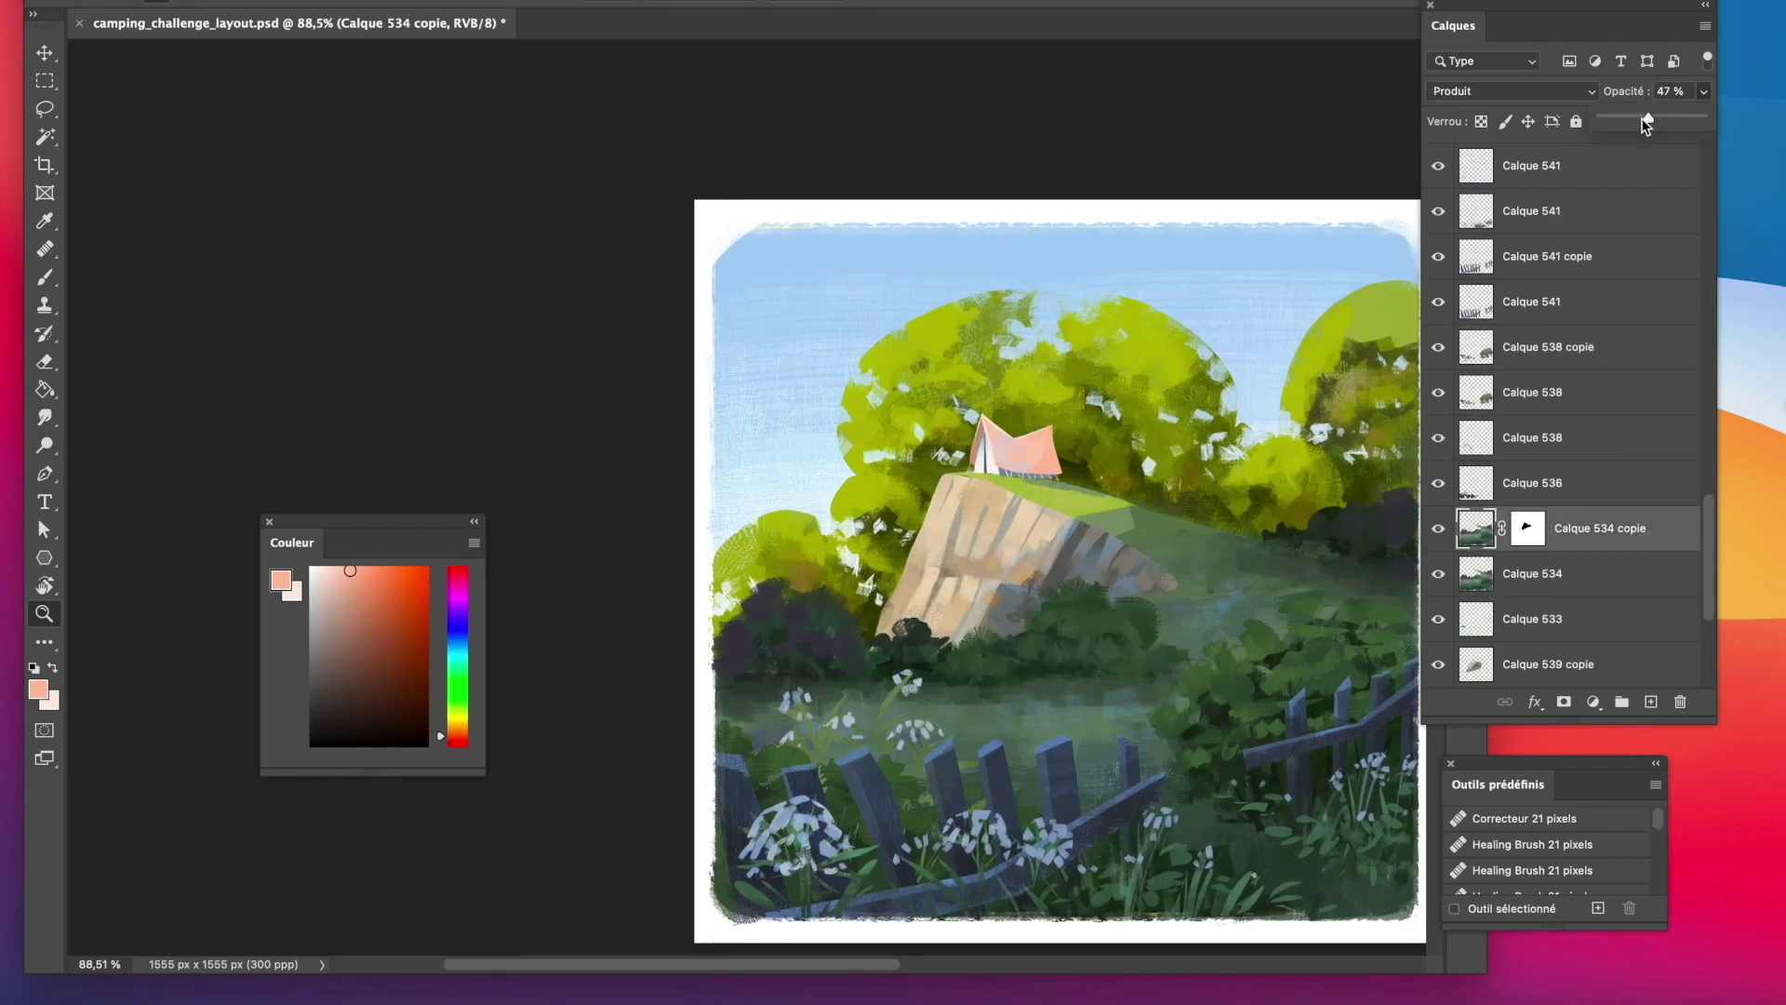
Clip the empty Calque 544, directly beneath Calque 539 copie, to the tree layers below it.
left_click(1466, 668)
scroll(1544, 605, "down", 3)
left_click(1623, 575)
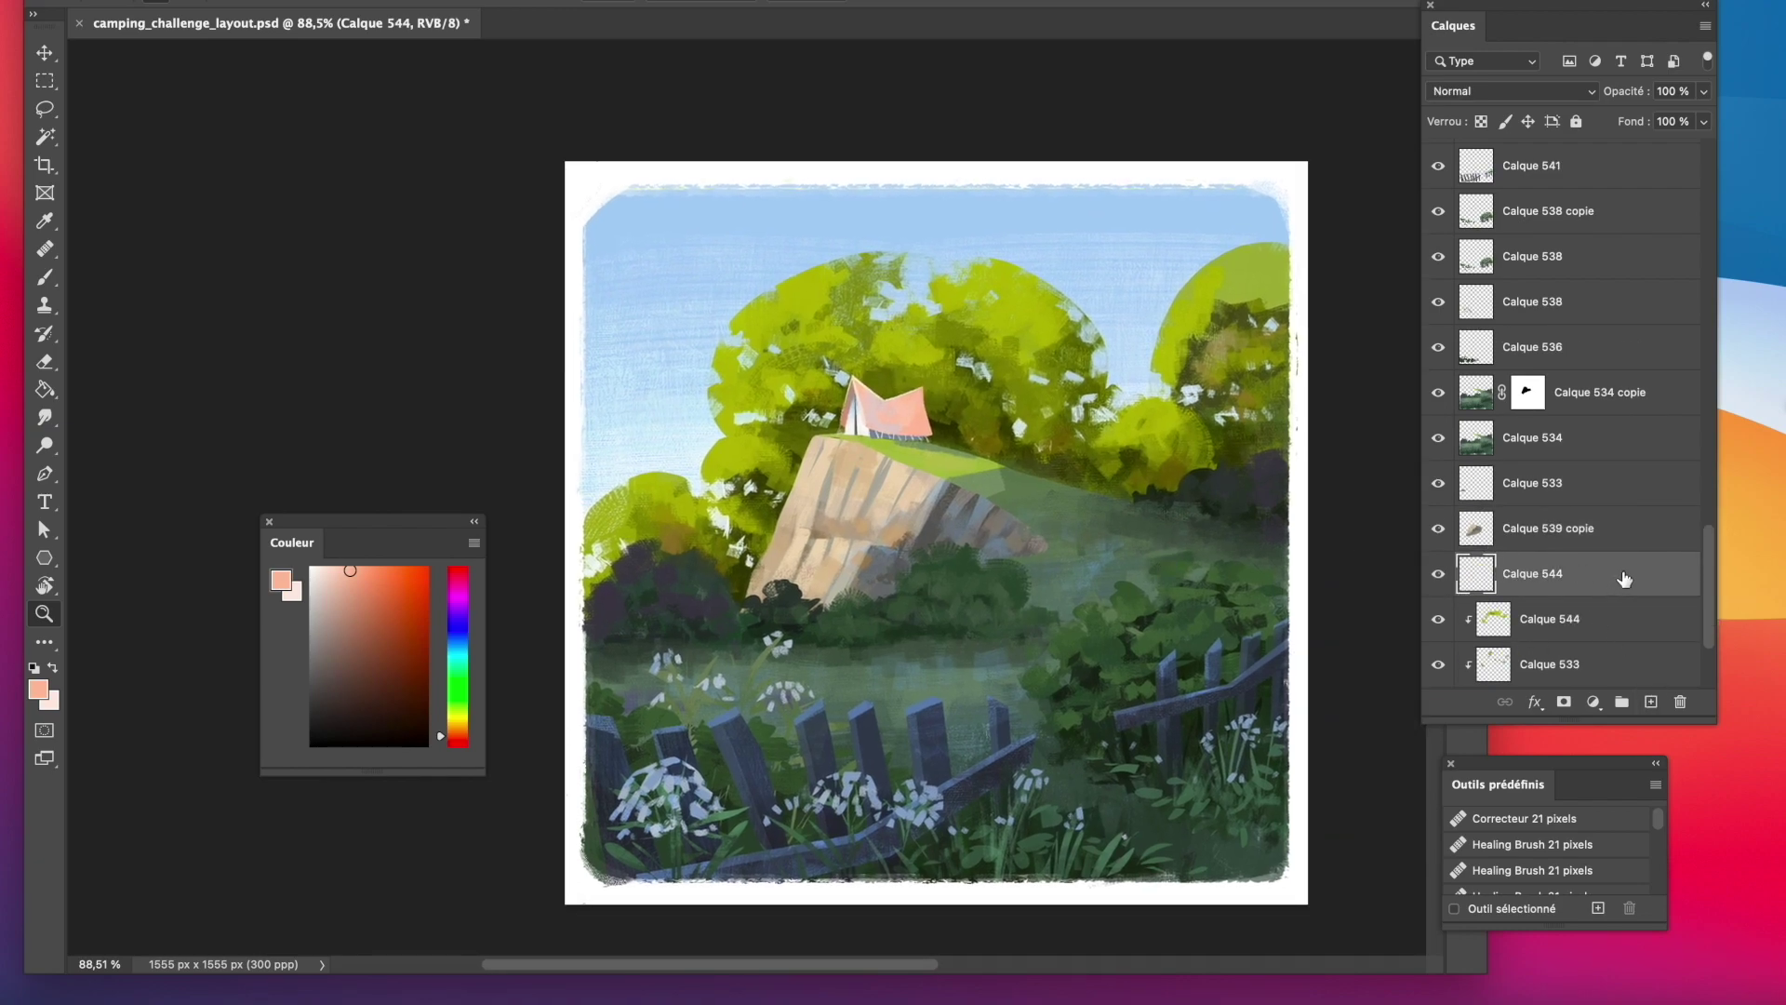
right_click(1625, 578)
left_click(1544, 548)
Choose the brush 样本画笔 2 2, sample an olive green and paint over the dark foliage beside the tent.
key("b")
left_click(804, 400, "alt")
left_click(139, 0)
left_click(216, 917)
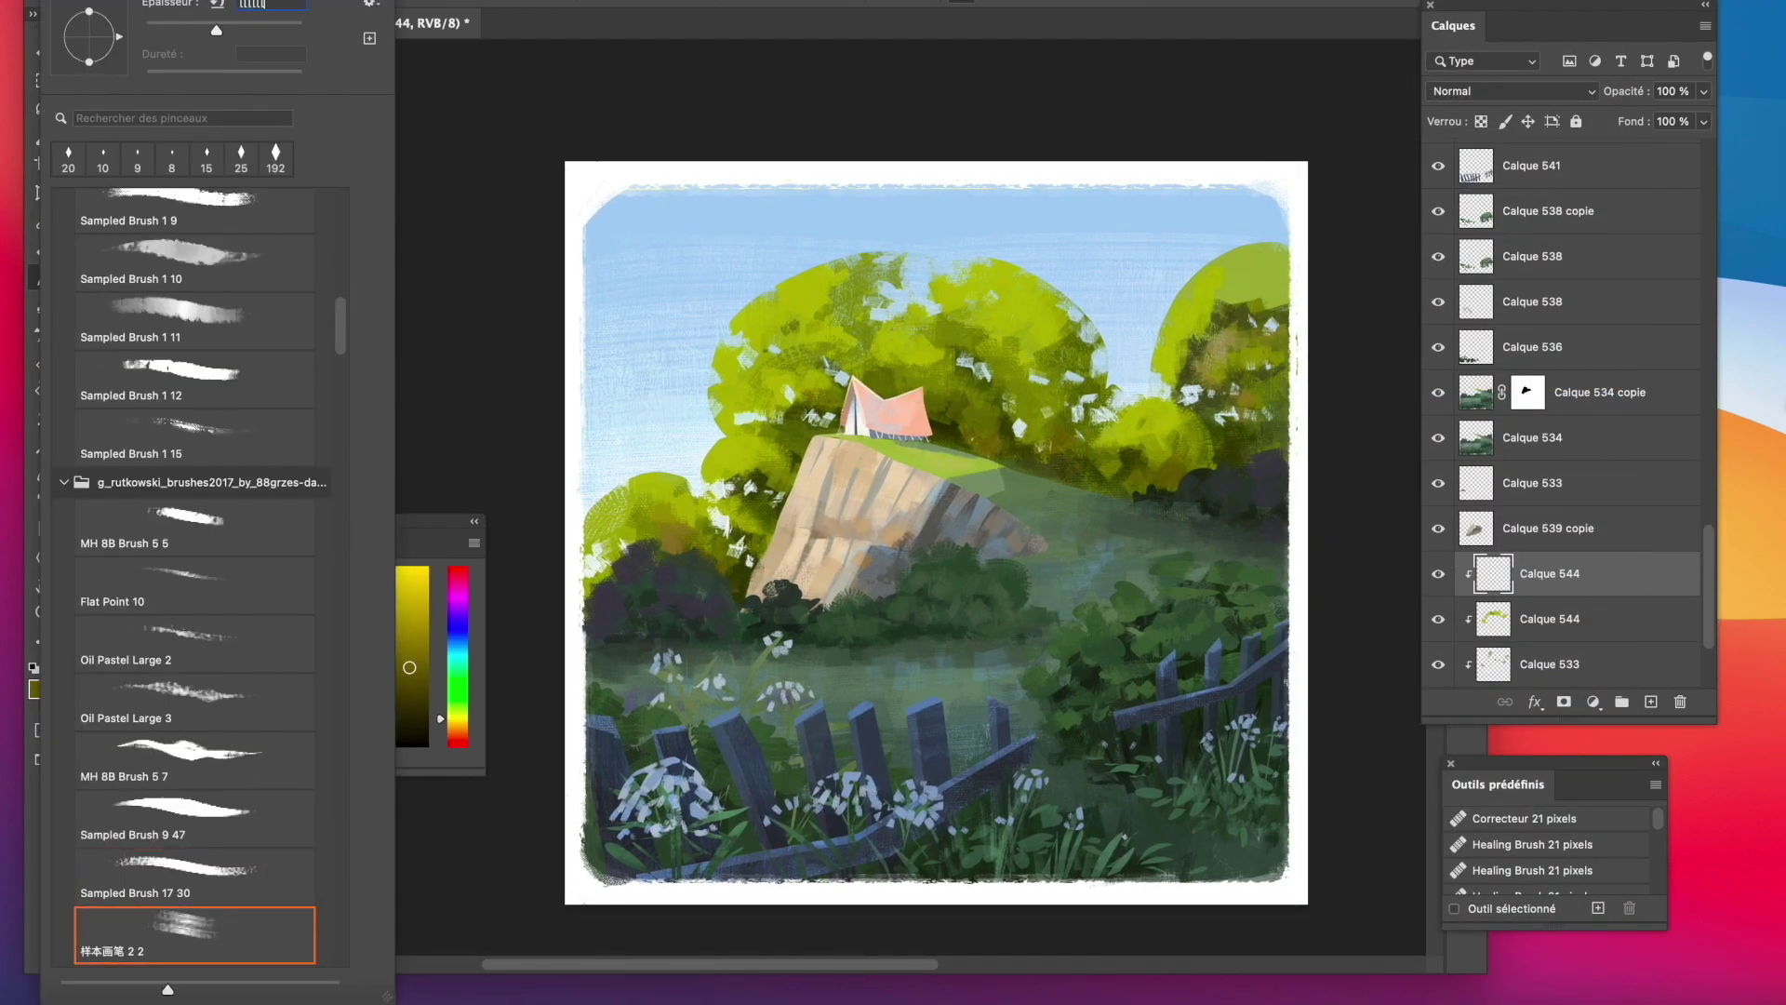
key("Return")
left_click_drag(947, 396, 1010, 441)
left_click(1014, 365, "alt")
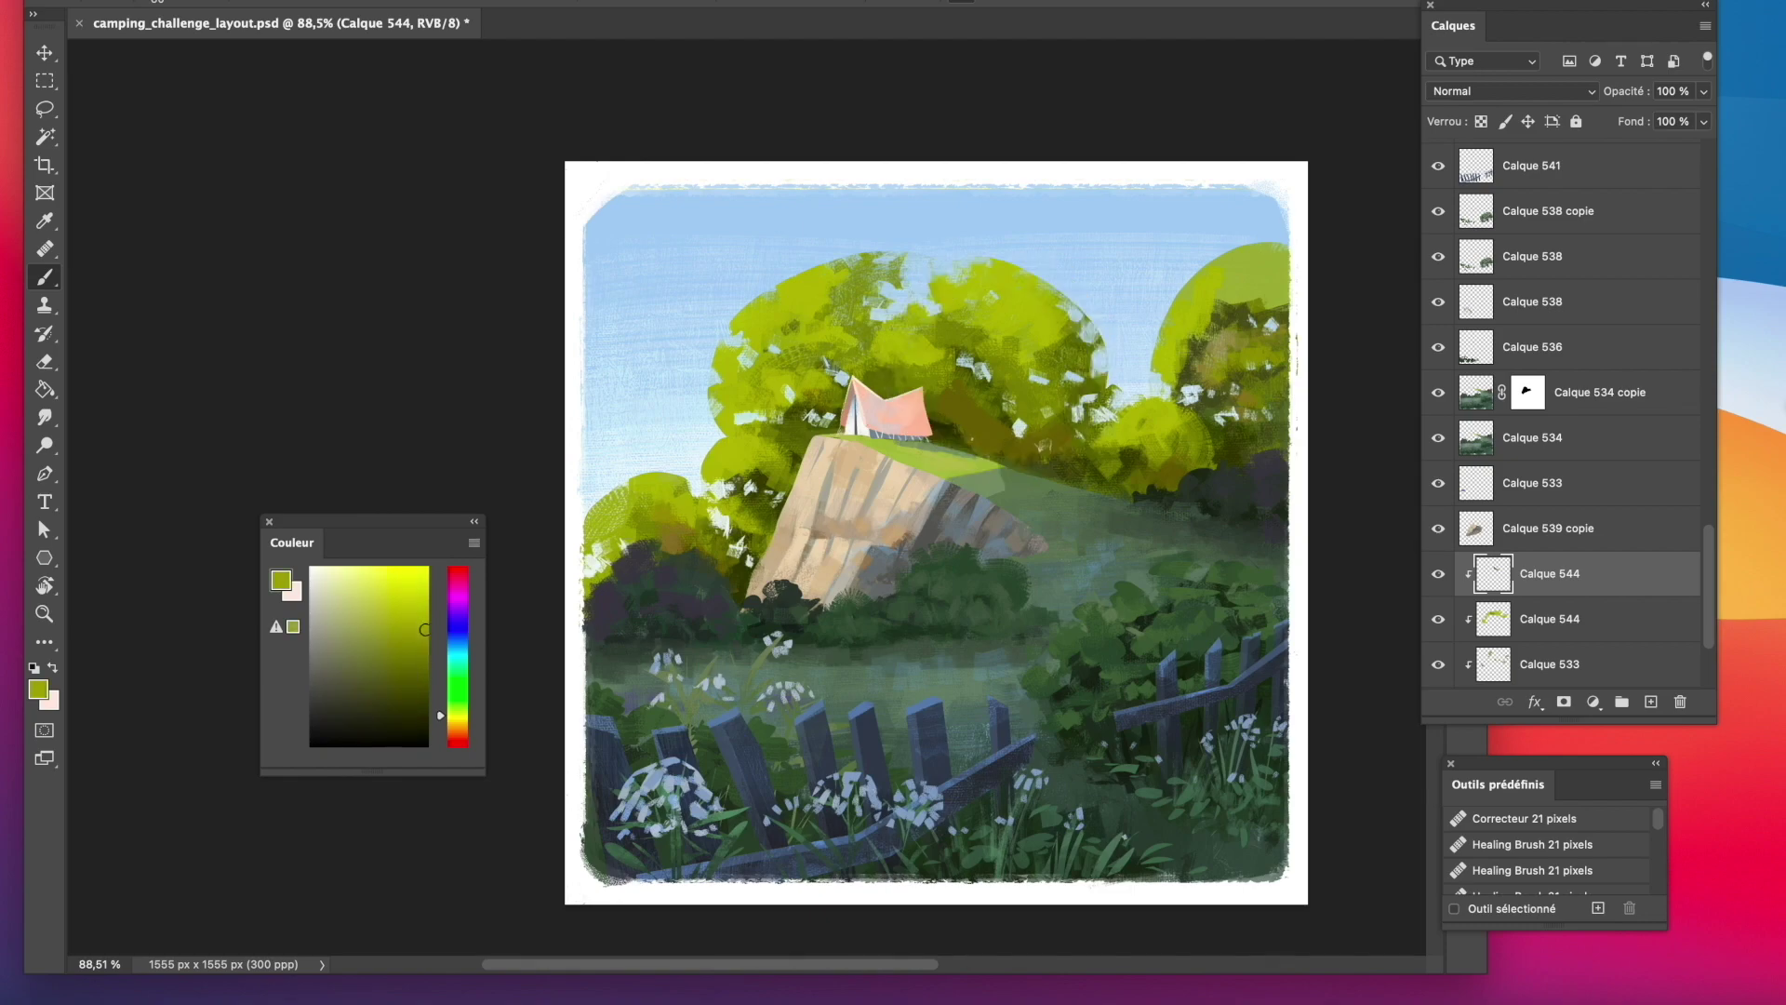
Sample greens from the foliage and paint over the pale gaps from the central tree's right side to the bushes beyond.
left_click(878, 377, "alt")
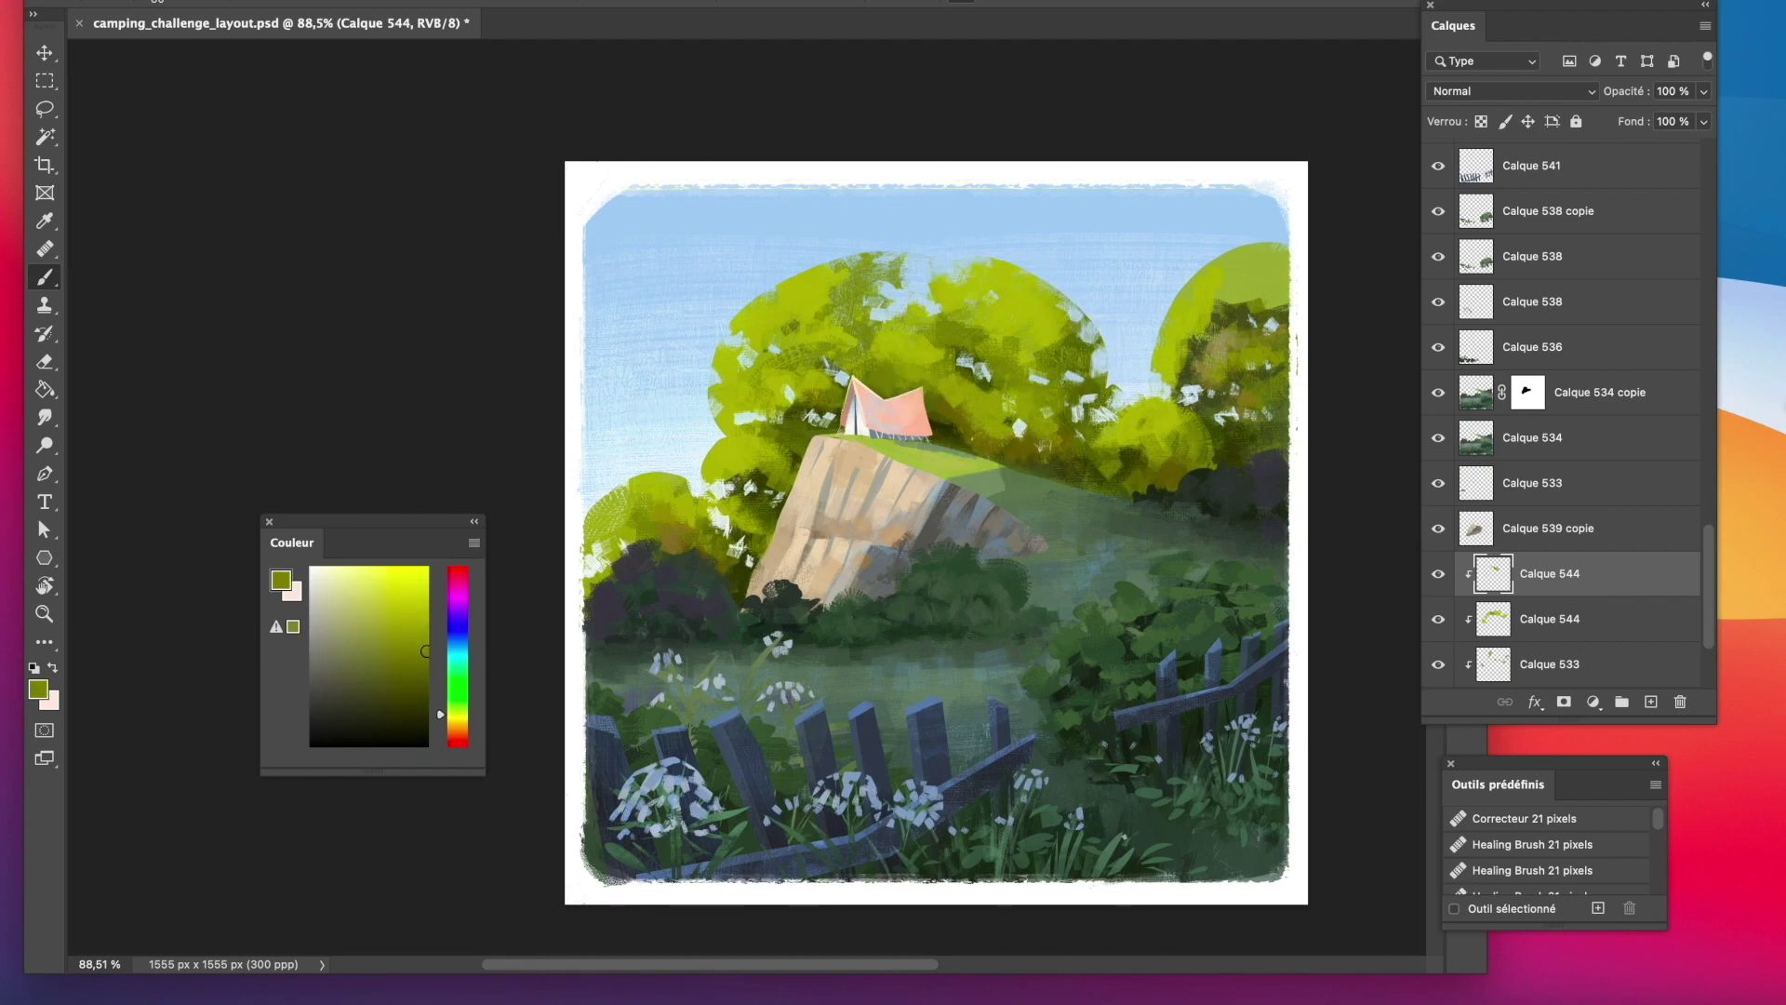
left_click(895, 358, "alt")
left_click_drag(997, 375, 1098, 453)
left_click_drag(1114, 448, 1234, 428)
left_click(1139, 480, "alt")
left_click(1215, 445, "alt")
mouse_move(1204, 424)
left_mouse_down()
mouse_move(1182, 436)
mouse_move(1186, 464)
left_mouse_up()
Paint sampled foliage greens just behind the tent and down the left side of the central tree.
left_click(968, 441, "alt")
left_click_drag(969, 442, 992, 455)
left_click(810, 382, "alt")
left_click_drag(798, 408, 786, 446)
mouse_move(772, 428)
left_mouse_down()
mouse_move(749, 445)
mouse_move(765, 479)
left_mouse_up()
left_click(784, 448, "alt")
Adjust the green and paint leaf clumps in the upper middle of the central tree.
left_click_drag(391, 670, 424, 630)
left_click(943, 358, "alt")
mouse_move(935, 352)
left_mouse_down()
mouse_move(951, 367)
mouse_move(930, 405)
left_mouse_up()
left_click_drag(952, 374, 898, 386)
left_click(935, 416, "alt")
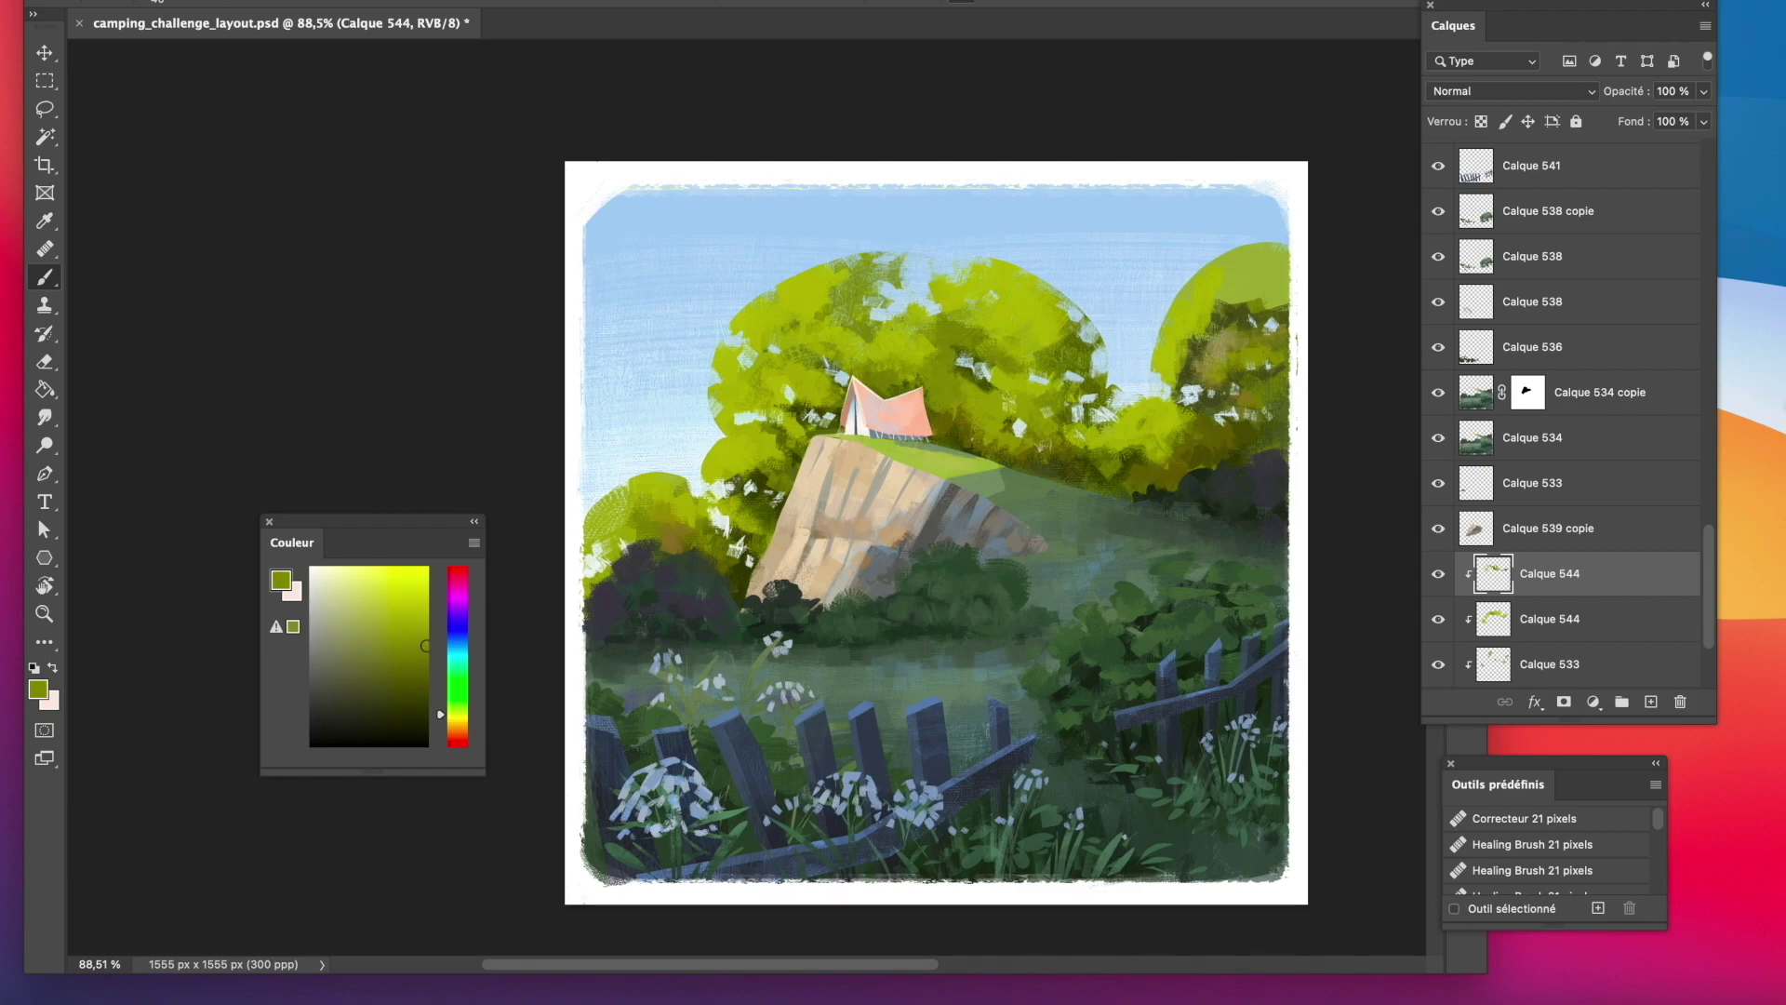
Paint sampled greens along the foliage edge above the slope and on the trees to the left of the cliff.
left_click(1047, 434, "alt")
mouse_move(1029, 430)
left_mouse_down()
mouse_move(1070, 445)
mouse_move(1075, 470)
left_mouse_up()
left_click(1063, 456, "alt")
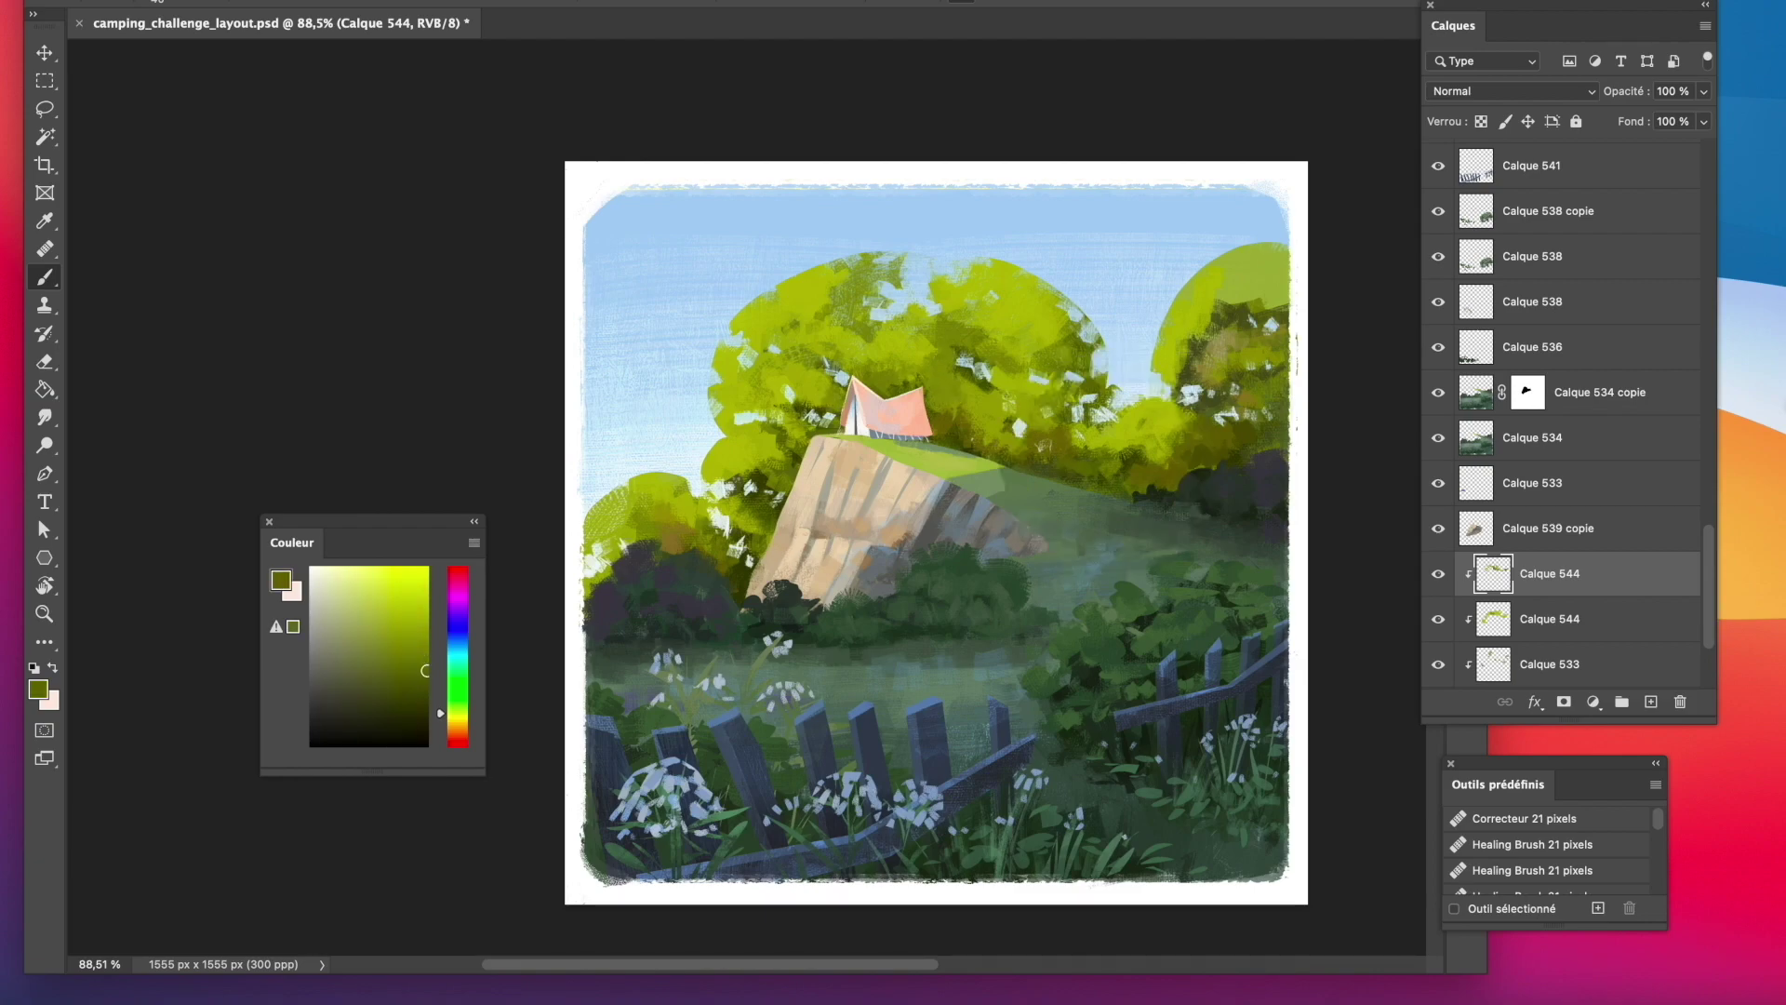
left_click(759, 498, "alt")
left_click_drag(772, 495, 735, 517)
Retouch the crown and lower foliage of the right-hand tree with sampled olive greens.
mouse_move(1248, 300)
left_mouse_down()
mouse_move(1280, 256)
mouse_move(1229, 306)
left_mouse_up()
left_click(1258, 415, "alt")
left_click(1262, 436, "alt")
mouse_move(1259, 407)
left_mouse_down()
mouse_move(1280, 376)
mouse_move(1262, 445)
left_mouse_up()
left_click(1252, 449, "alt")
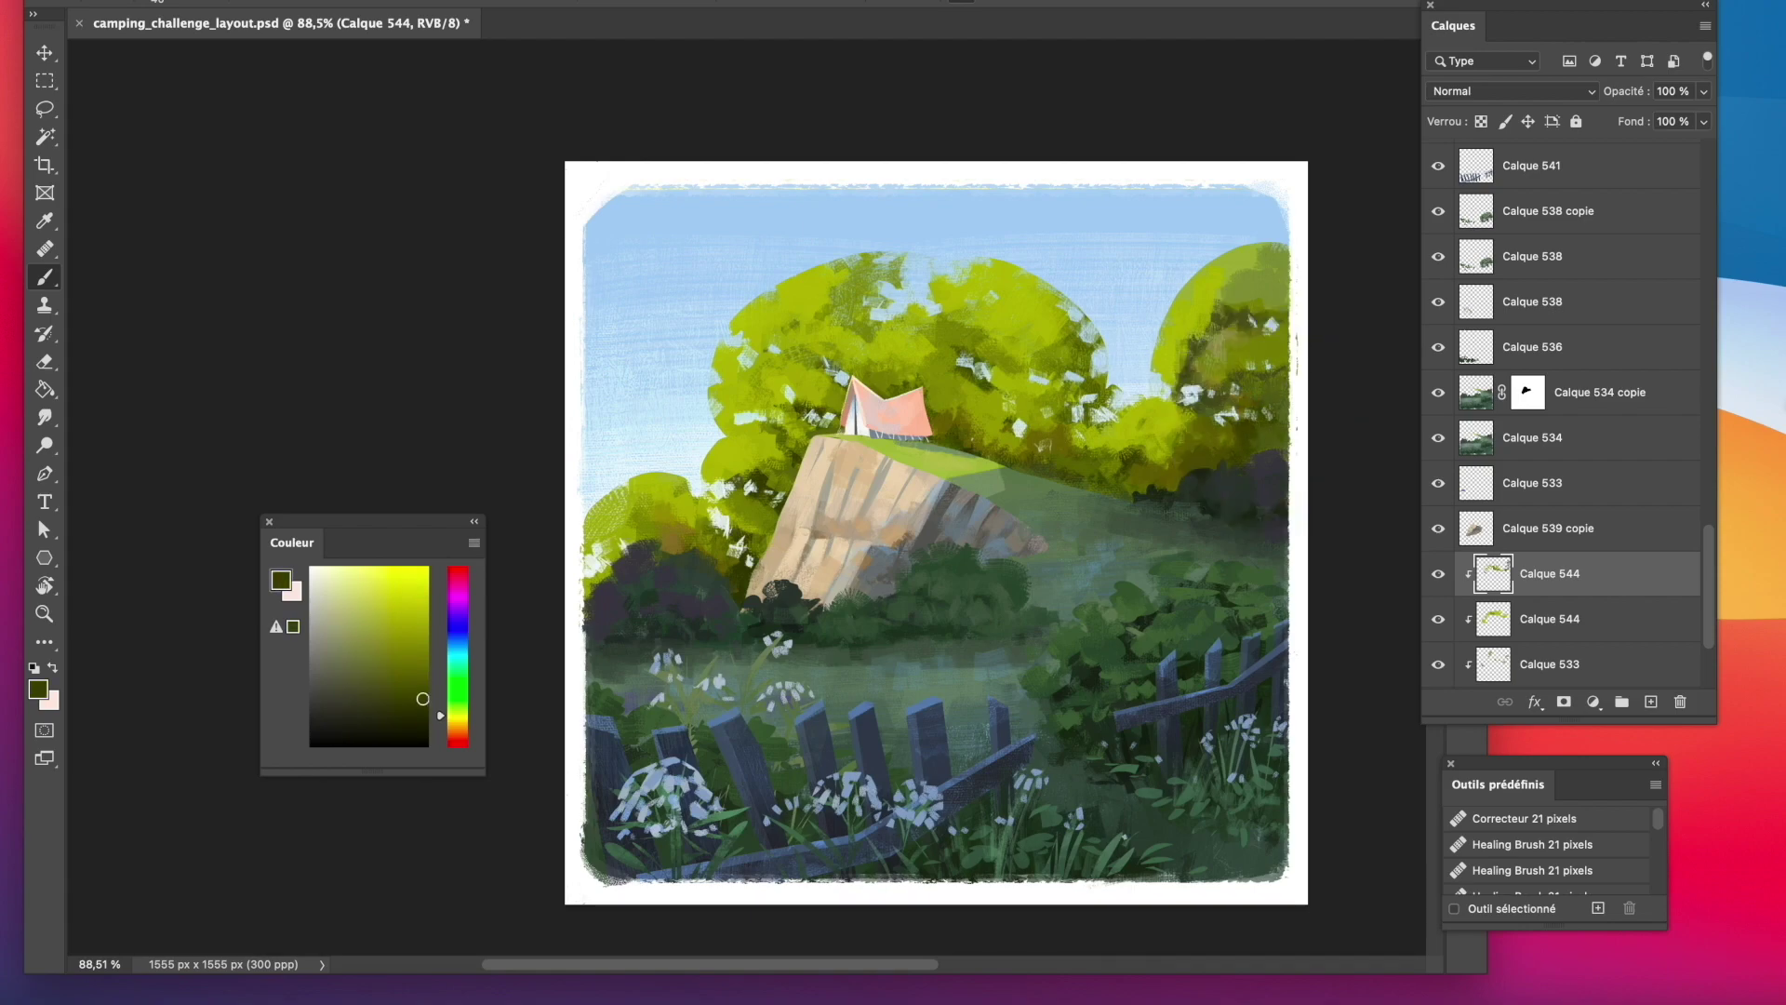
Add a layer directly above Calque 534 and brush sampled greens along the grassy slope behind the cliff top.
left_click(1599, 393)
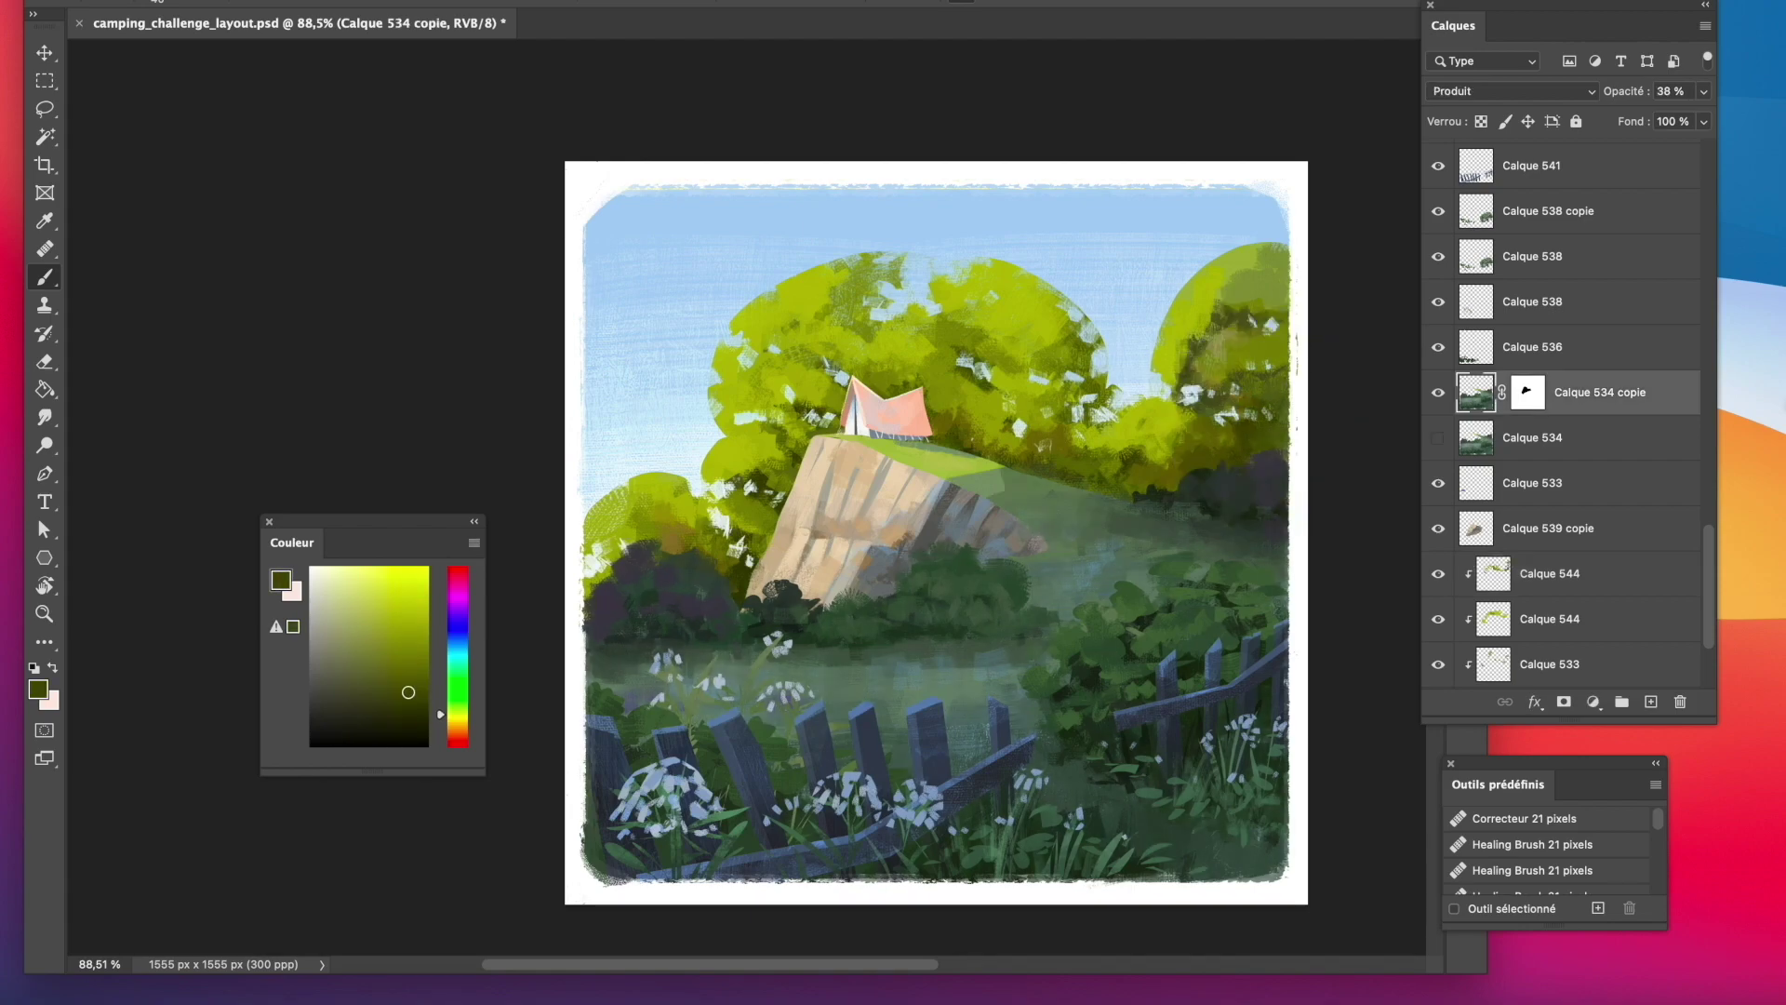
left_click(1532, 437)
key("super+shift+alt+n")
left_click(988, 400, "alt")
mouse_move(947, 456)
left_mouse_down()
mouse_move(1029, 478)
mouse_move(1020, 495)
mouse_move(1029, 467)
left_mouse_up()
left_click(1014, 476, "alt")
left_click(1020, 484, "alt")
left_click(1012, 453, "alt")
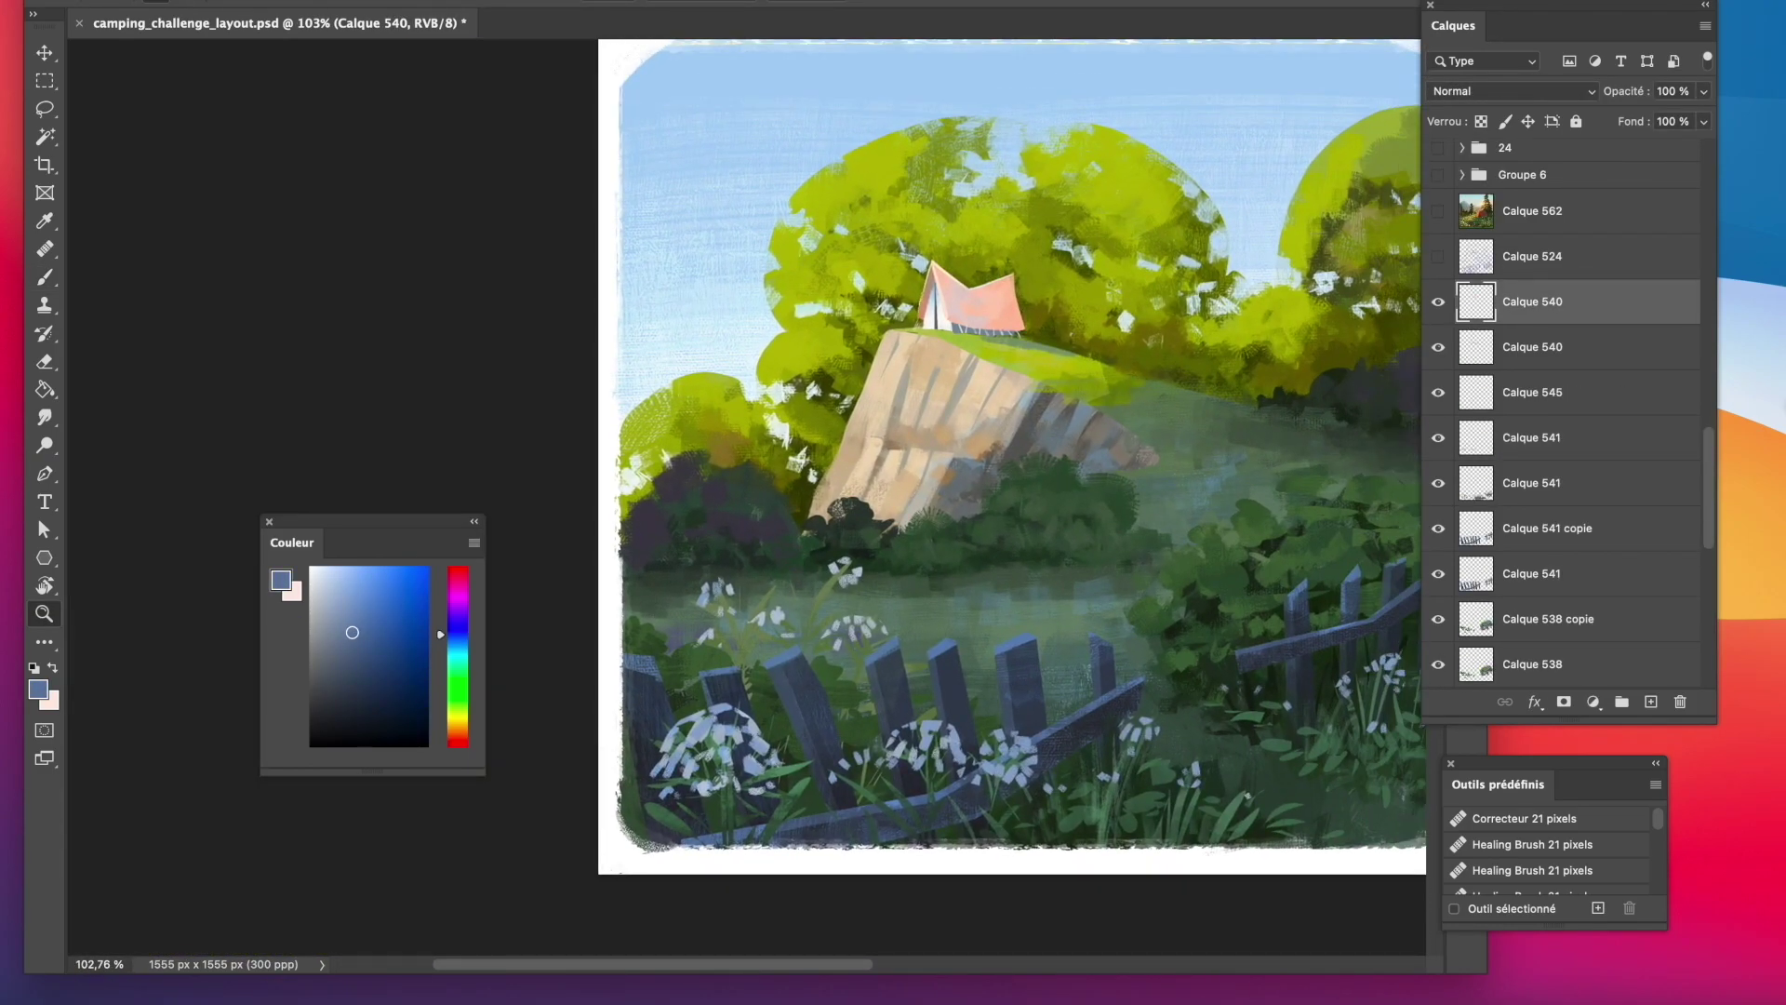
Add a new layer above the topmost Calque 540 and clip it to that layer.
left_click_drag(1292, 510, 1214, 510)
left_click_drag(1214, 510, 1083, 529)
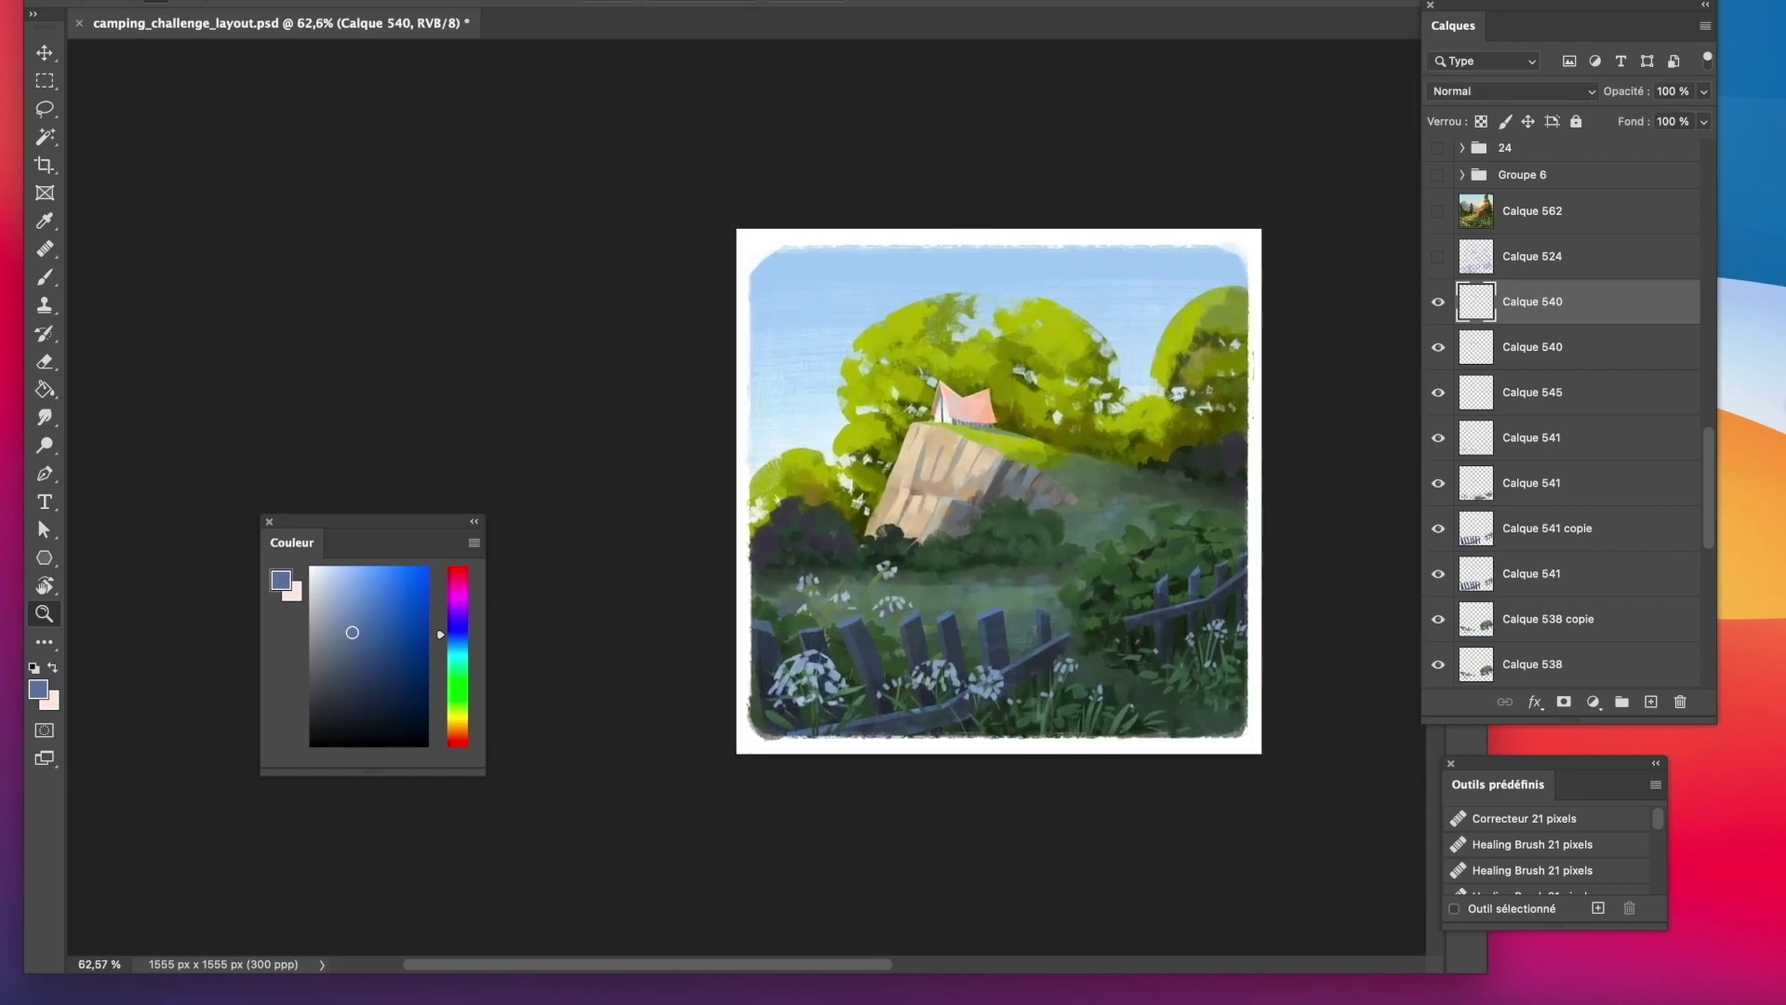
left_click(1652, 702)
right_click(1578, 303)
left_click(1551, 400)
mouse_move(1297, 499)
left_mouse_down()
mouse_move(1264, 498)
mouse_move(1308, 466)
left_mouse_up()
Lower the opacity of the sky layer Calque 523 copie to 0%.
left_click_drag(1709, 480, 1711, 621)
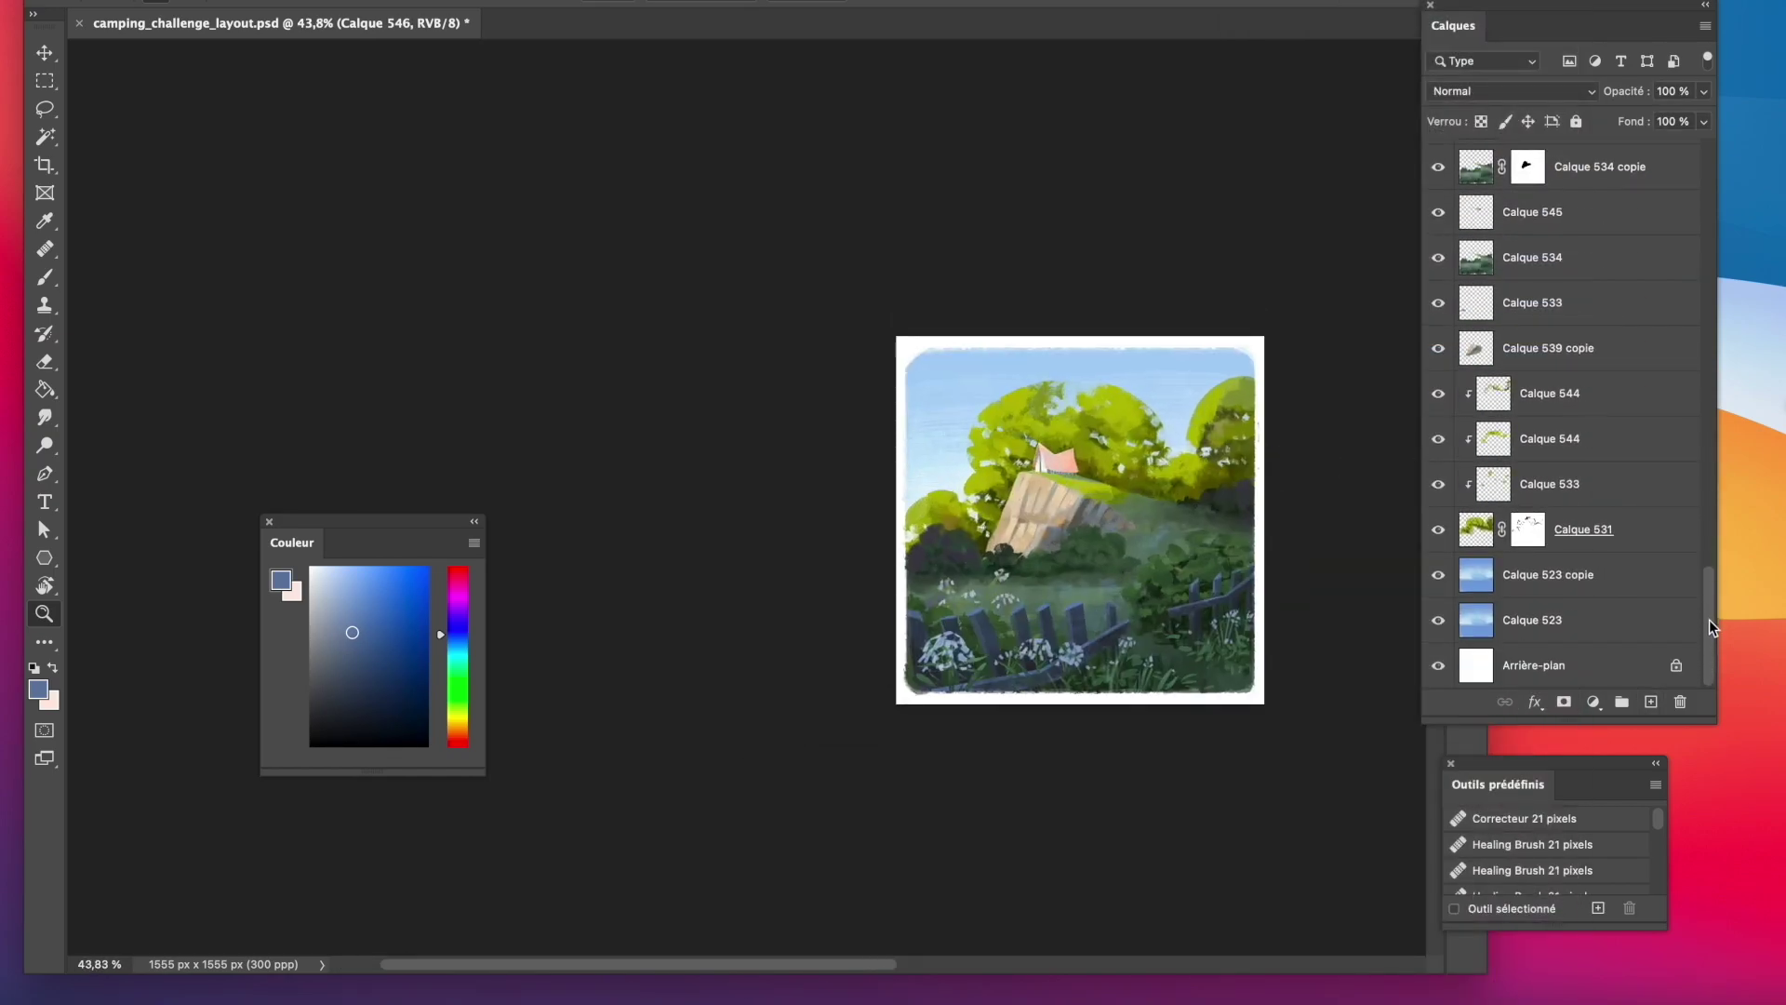
left_click(1624, 575)
left_click(1705, 91)
left_click_drag(1677, 117, 1556, 561)
left_click_drag(1333, 597, 1345, 549)
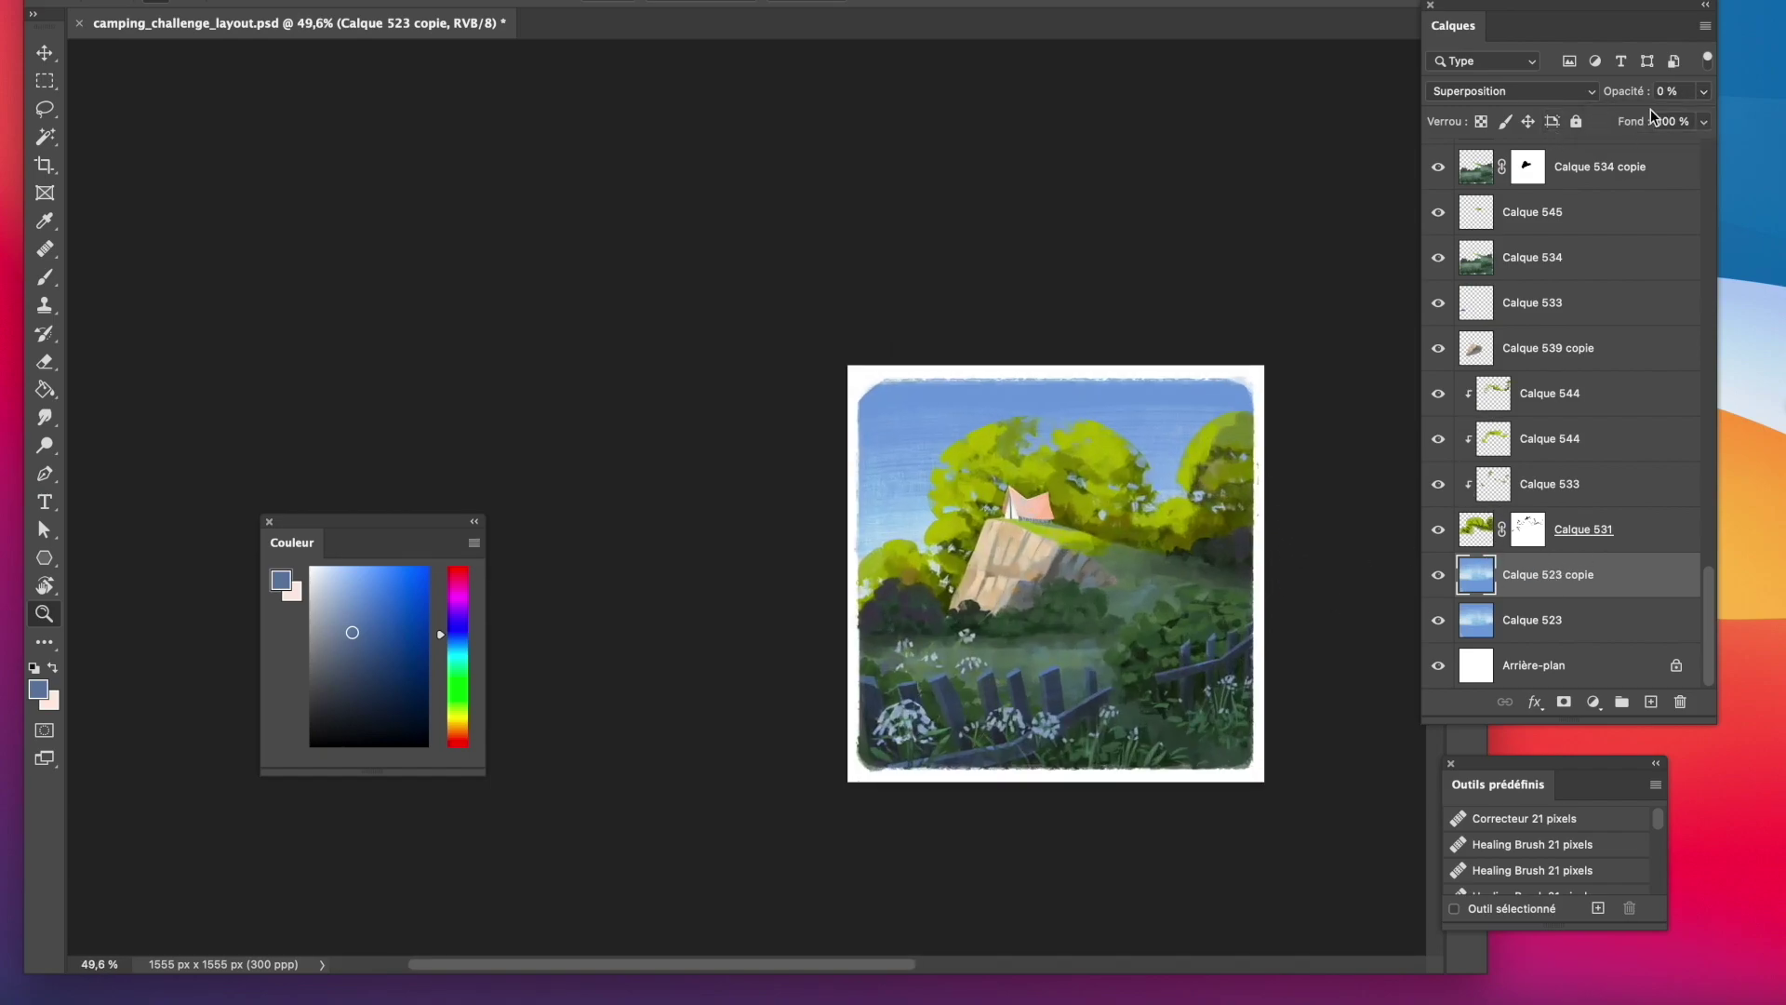
Try another blend mode and opacity on Calque 523 copie, and hide the layer.
left_click(1439, 575)
left_click(1439, 575)
left_click(1529, 91)
left_click(1526, 0)
left_click(1705, 91)
left_click_drag(1676, 116, 1448, 141)
left_click(1440, 575)
Add a layer above Calque 523, brush pale blue over the sky and set the layer's opacity to 18%.
left_click(1574, 636)
left_click(1652, 703)
left_click_drag(350, 587, 329, 577)
key("b")
key("bracketleft")
mouse_move(874, 498)
left_mouse_down()
mouse_move(1193, 495)
mouse_move(706, 394)
left_mouse_up()
left_click(1704, 91)
mouse_move(1676, 115)
left_mouse_down()
mouse_move(1635, 124)
mouse_move(1622, 307)
left_mouse_up()
Add a layer clipped above the upper Calque 544 and brush bright yellow-green highlights on the tree crowns, erasing the excess.
scroll(1717, 582, "up", 2)
left_click_drag(1712, 574, 1713, 583)
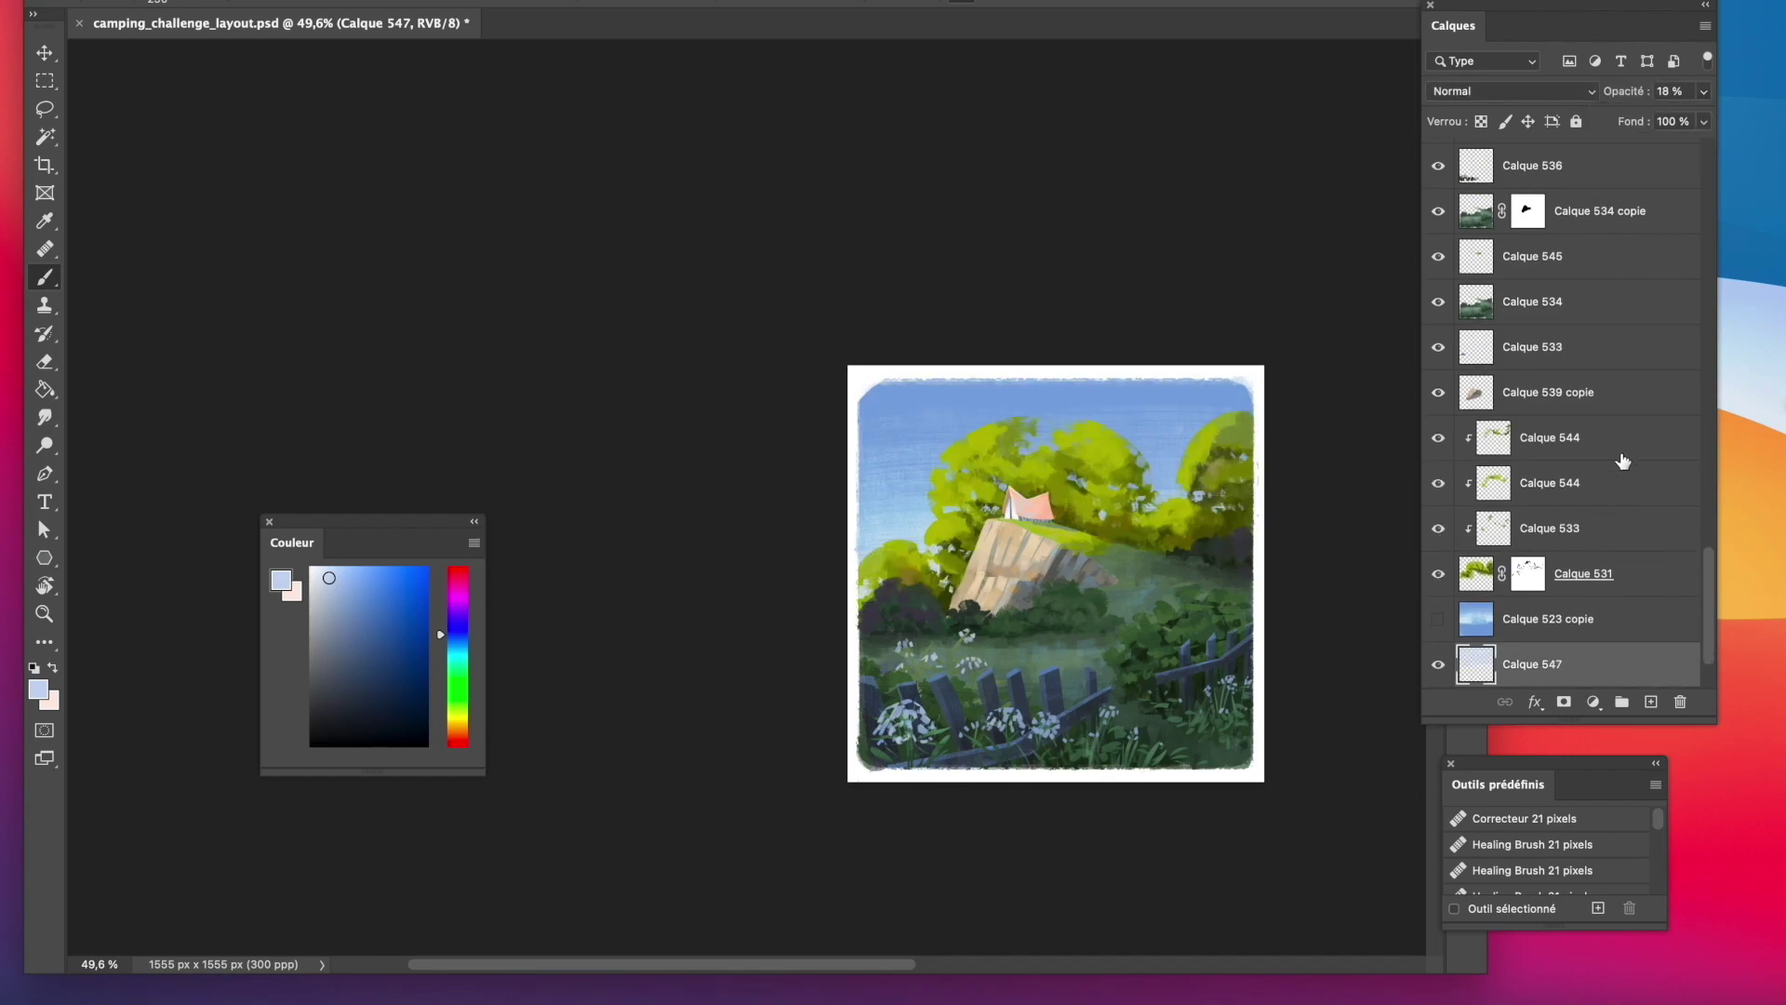
left_click(1618, 453)
left_click(1651, 703)
right_click(1589, 441)
left_click(1349, 401)
key("i")
left_click(977, 439)
left_click(386, 597)
key("b")
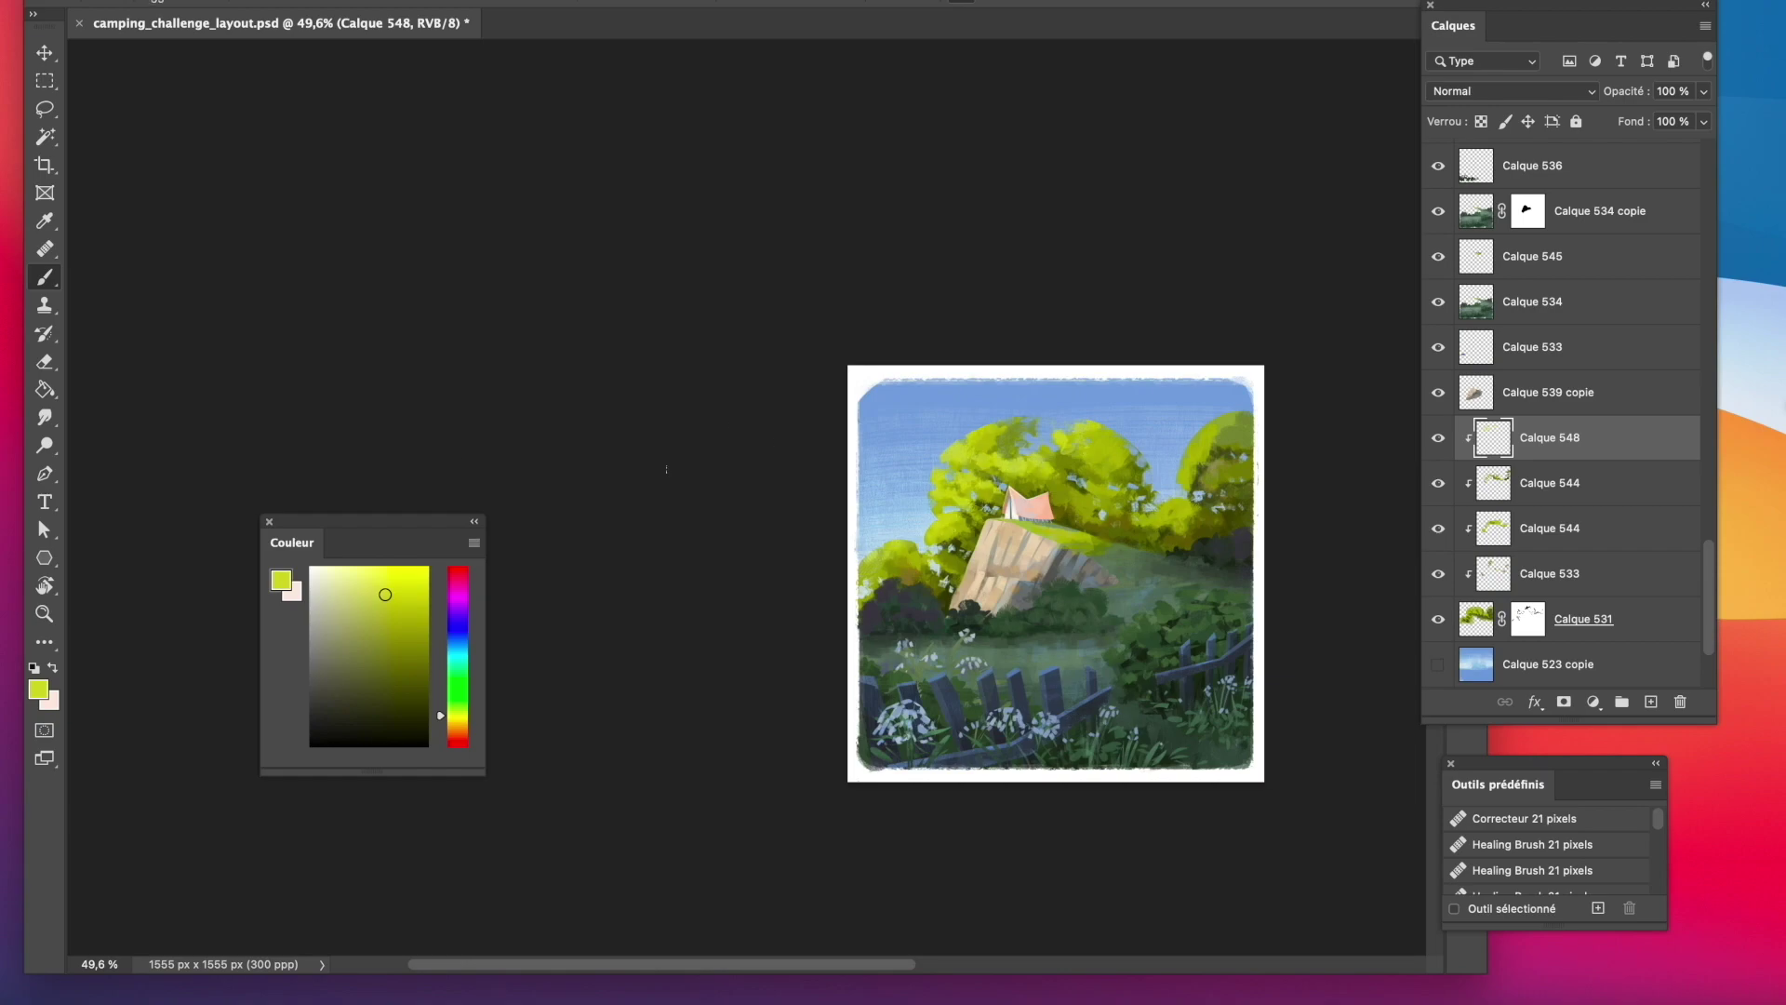
key("e")
Add a new layer above Calque 539 copie and clip it to the cliff.
left_click(1575, 392)
left_click(1651, 703)
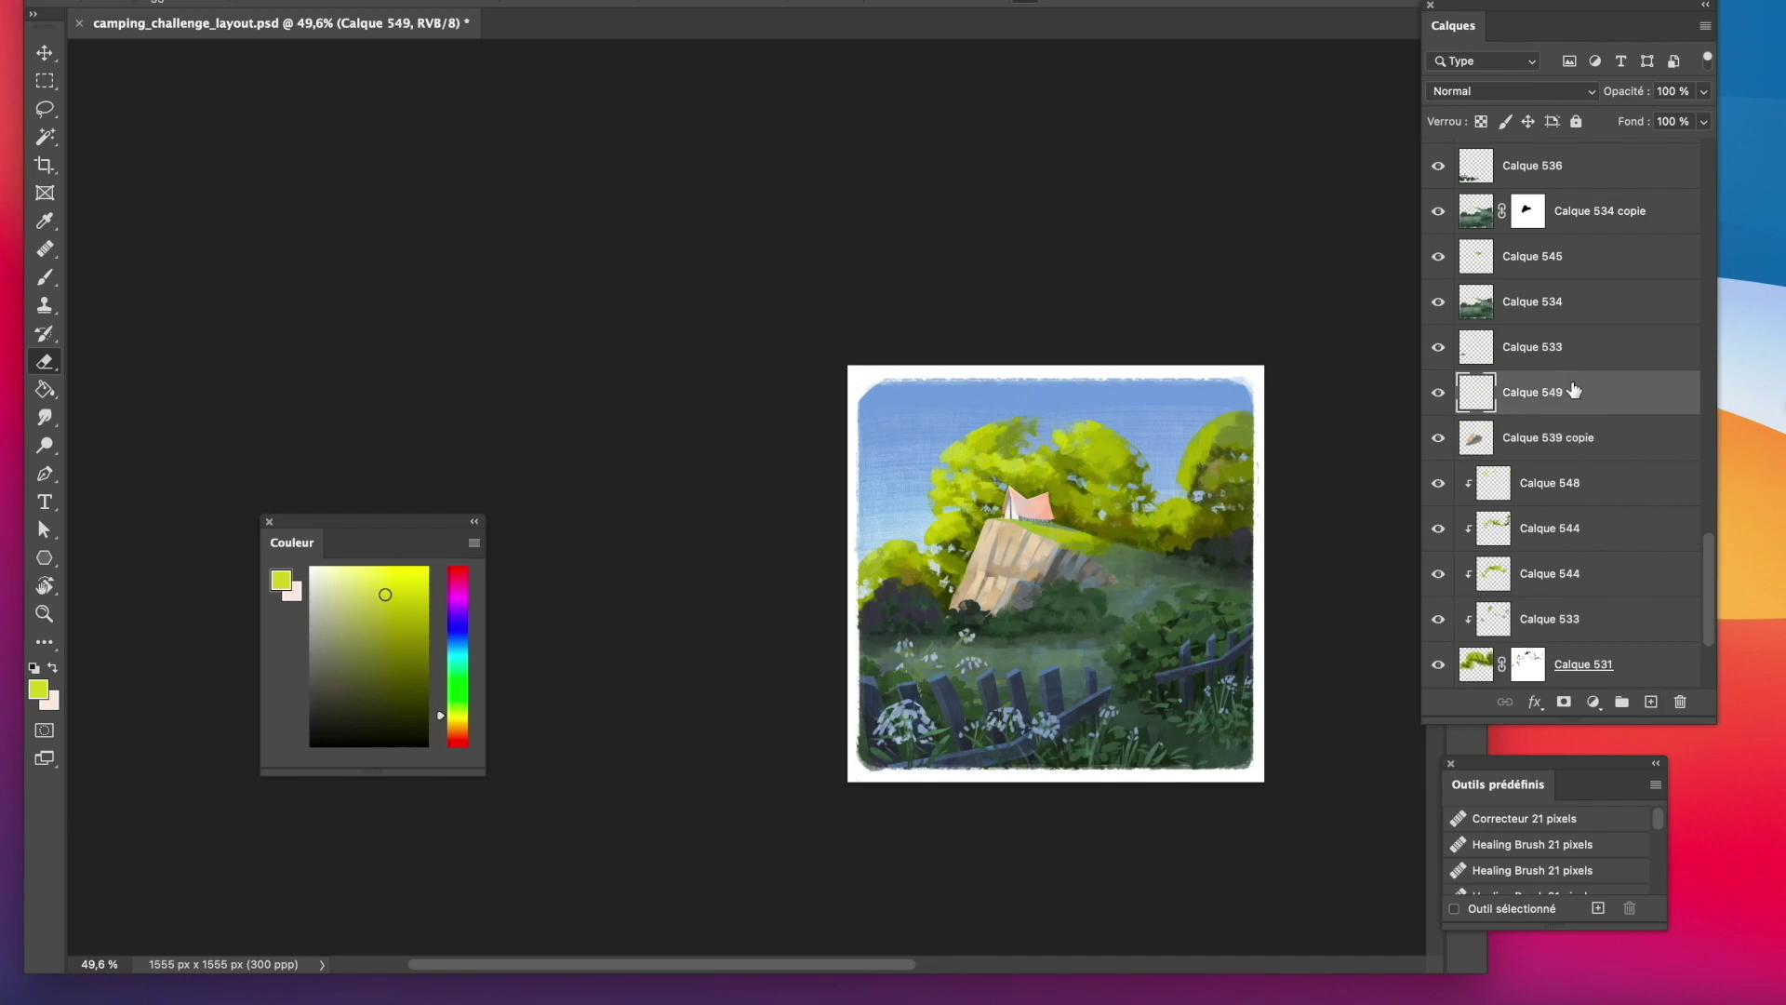
right_click(1590, 391)
left_click(1281, 402)
Brush cream highlights down the cliff face using a light beige and a smaller brush.
left_click(43, 222)
left_click(986, 551)
key("b")
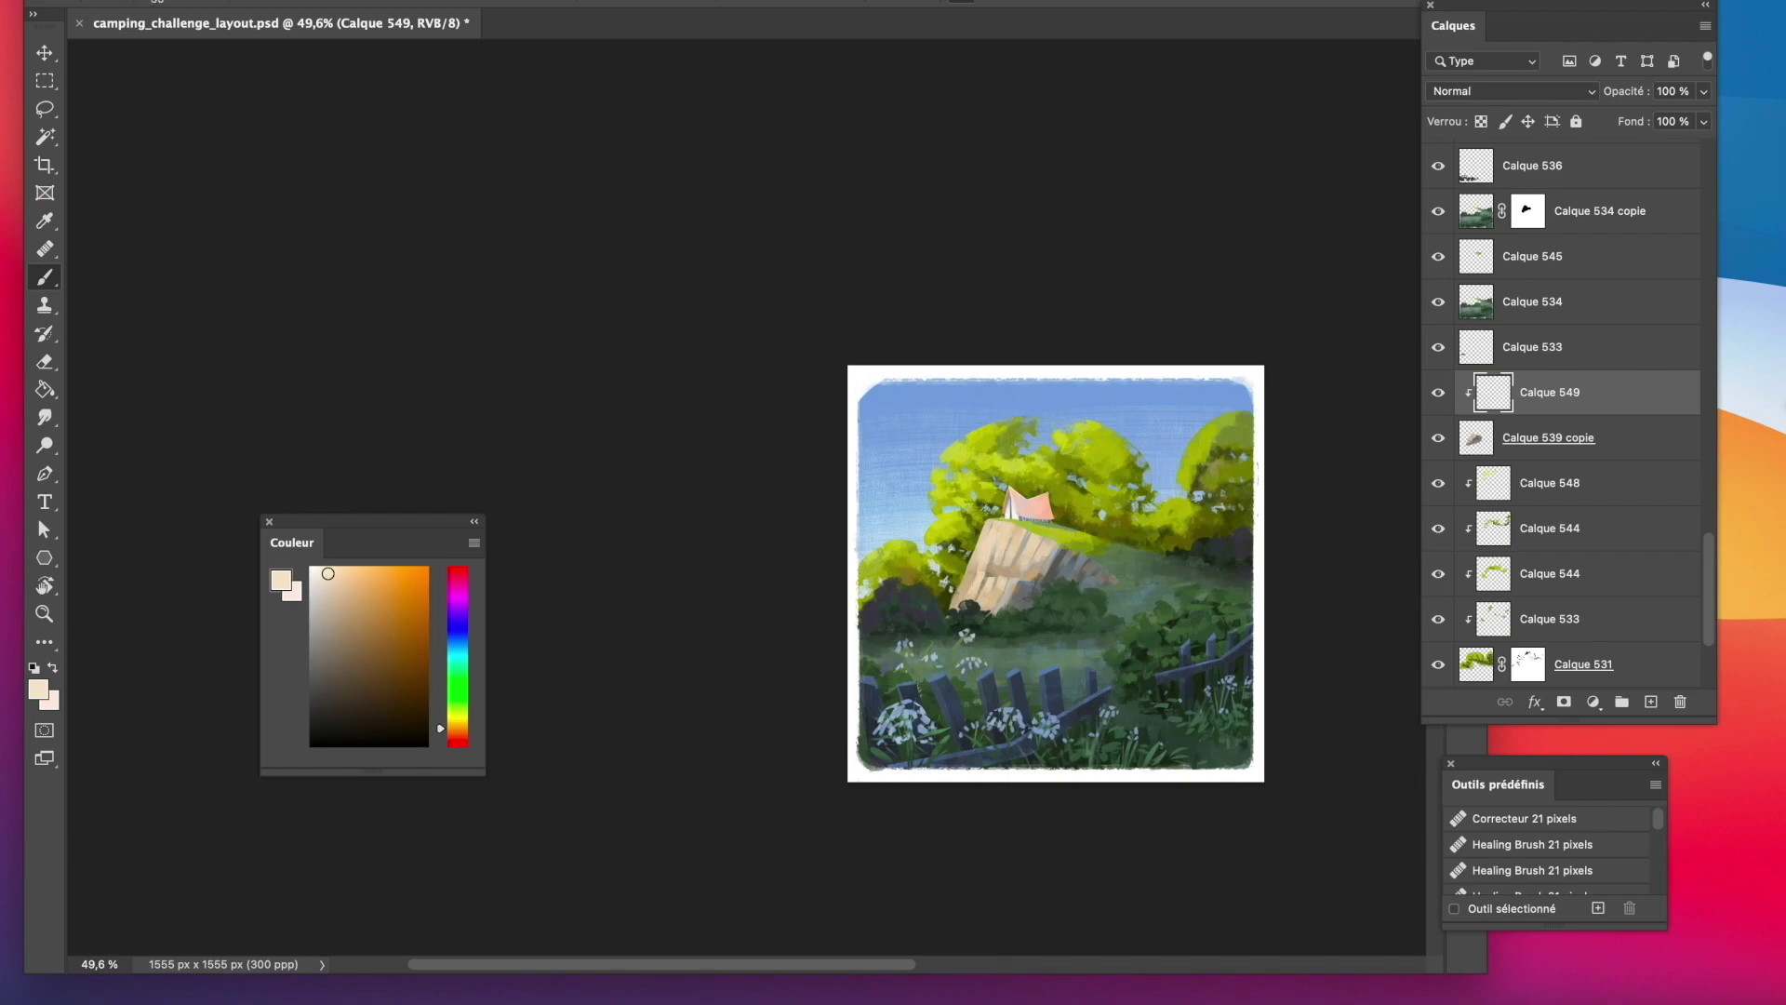
left_click_drag(1038, 586, 1083, 586)
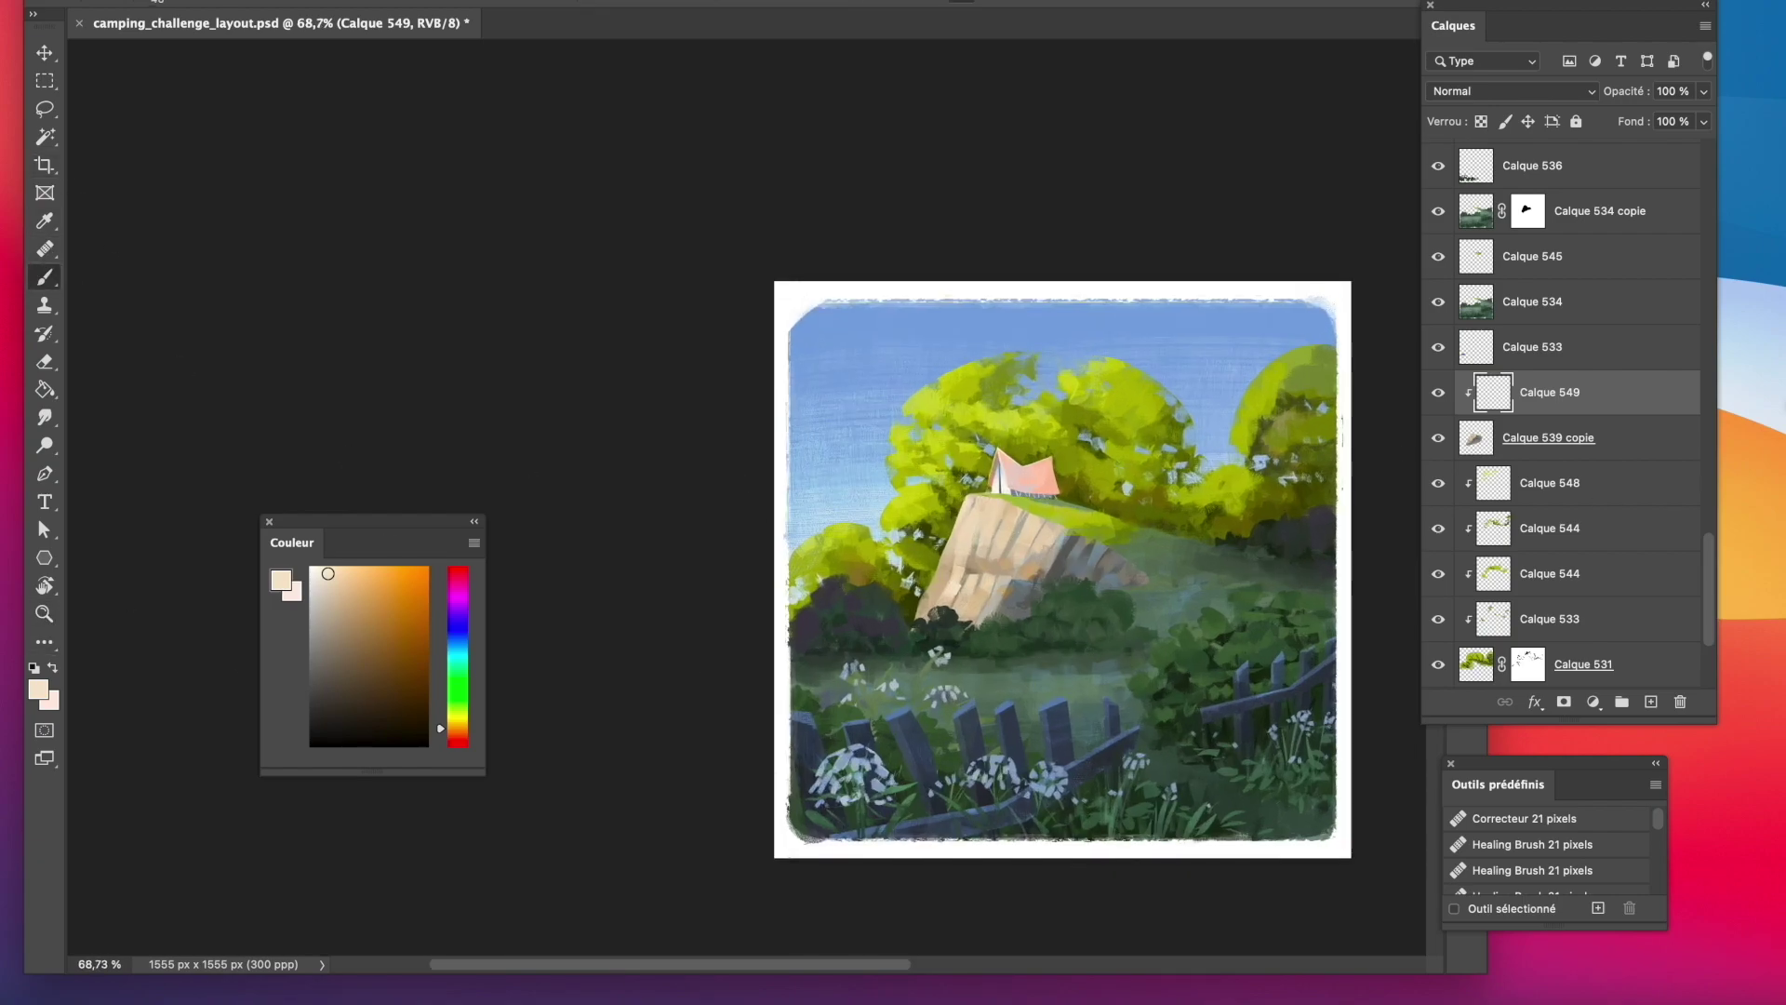
key("bracketleft")
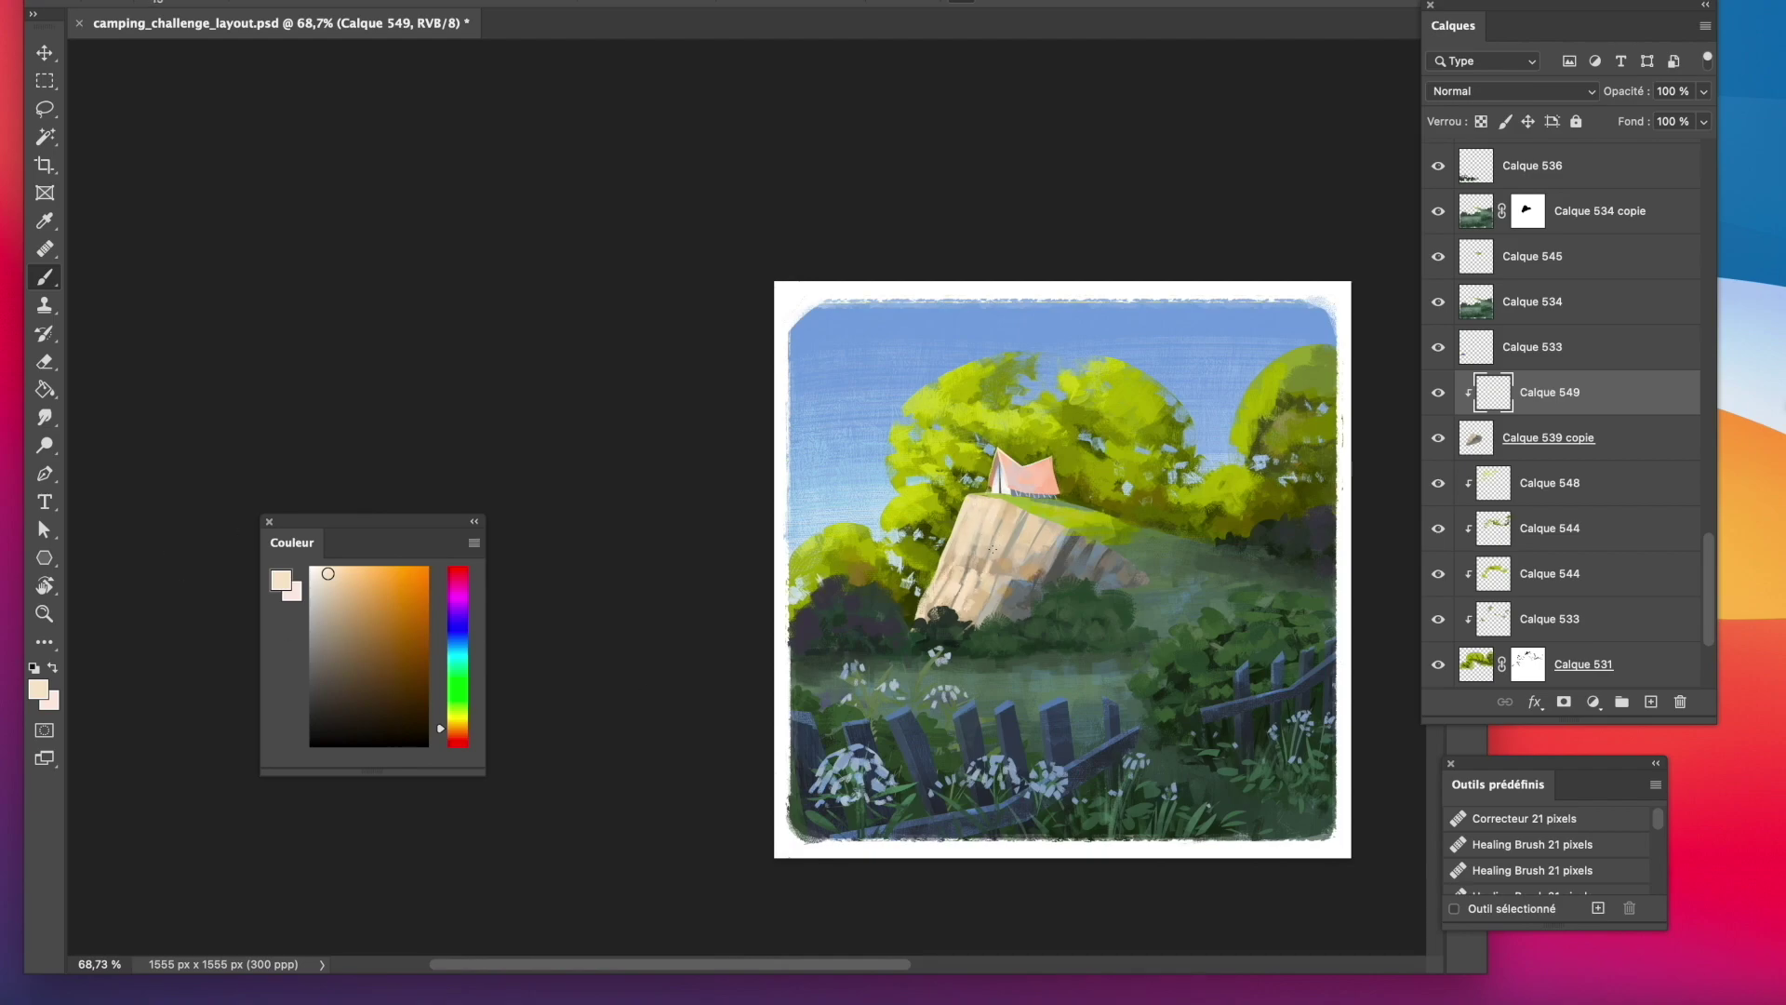
left_click(427, 288, "alt")
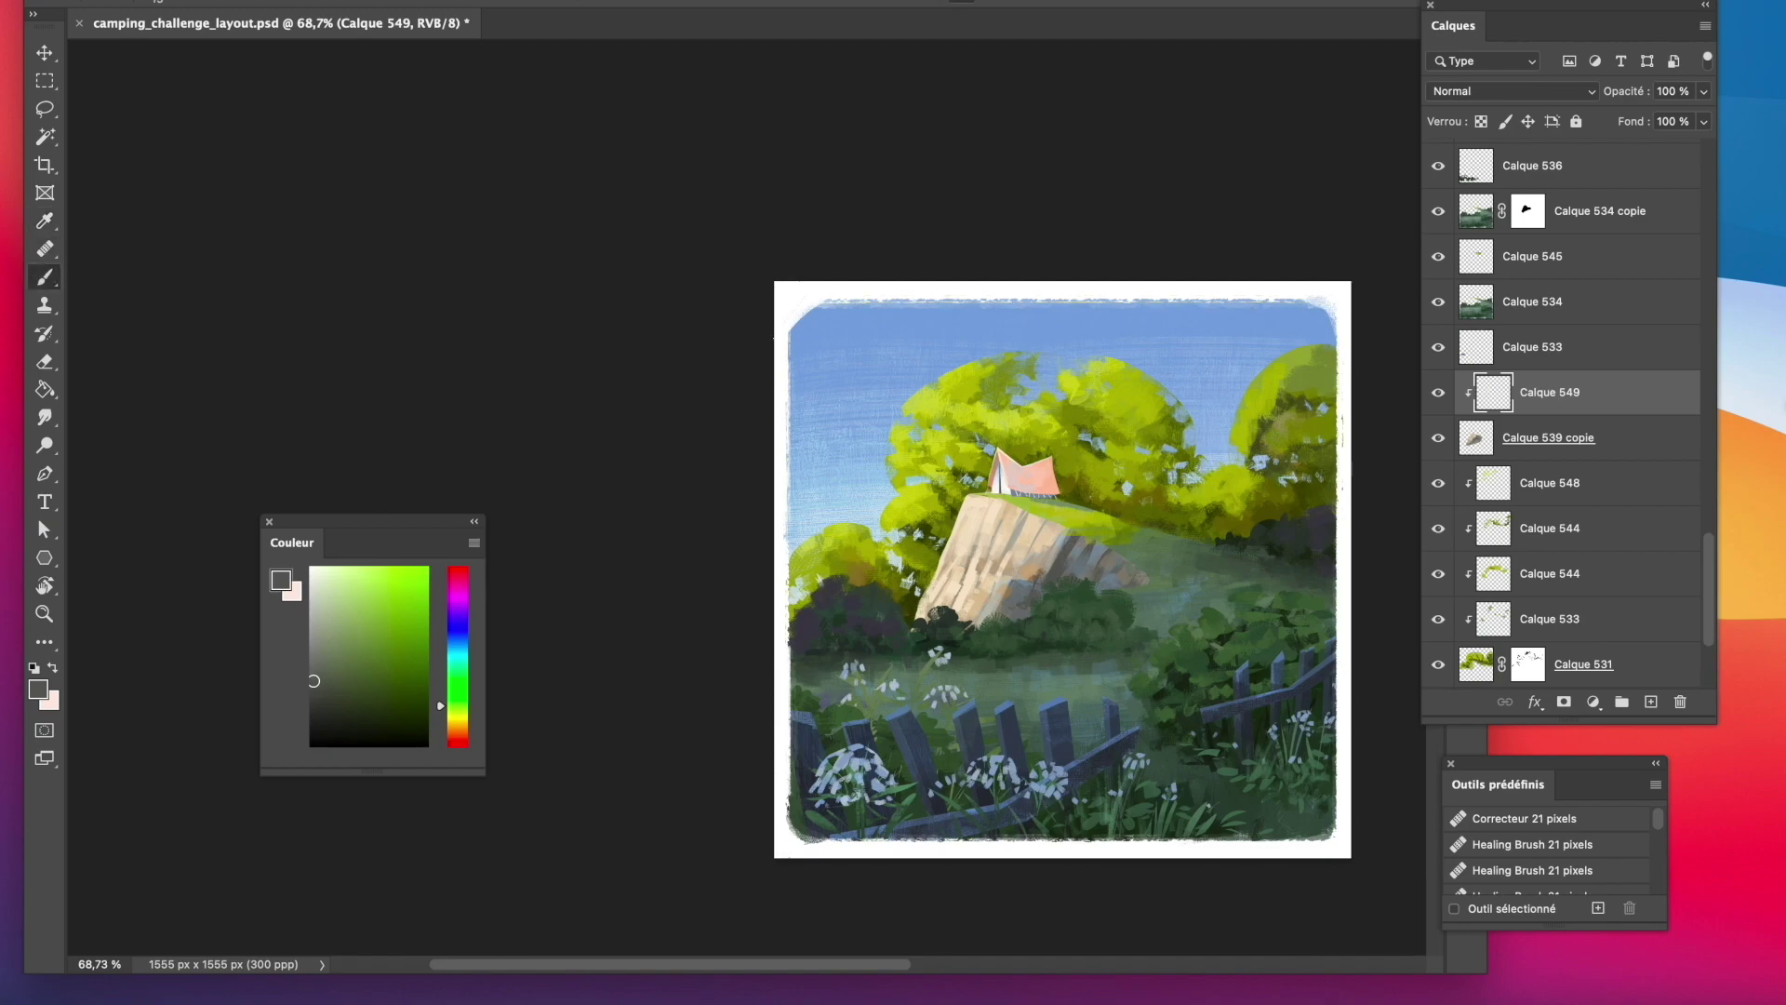
Paint sampled tan and brown streaks on the cliff face in Calque 539 copie.
left_click(1600, 438)
left_click(991, 555, "alt")
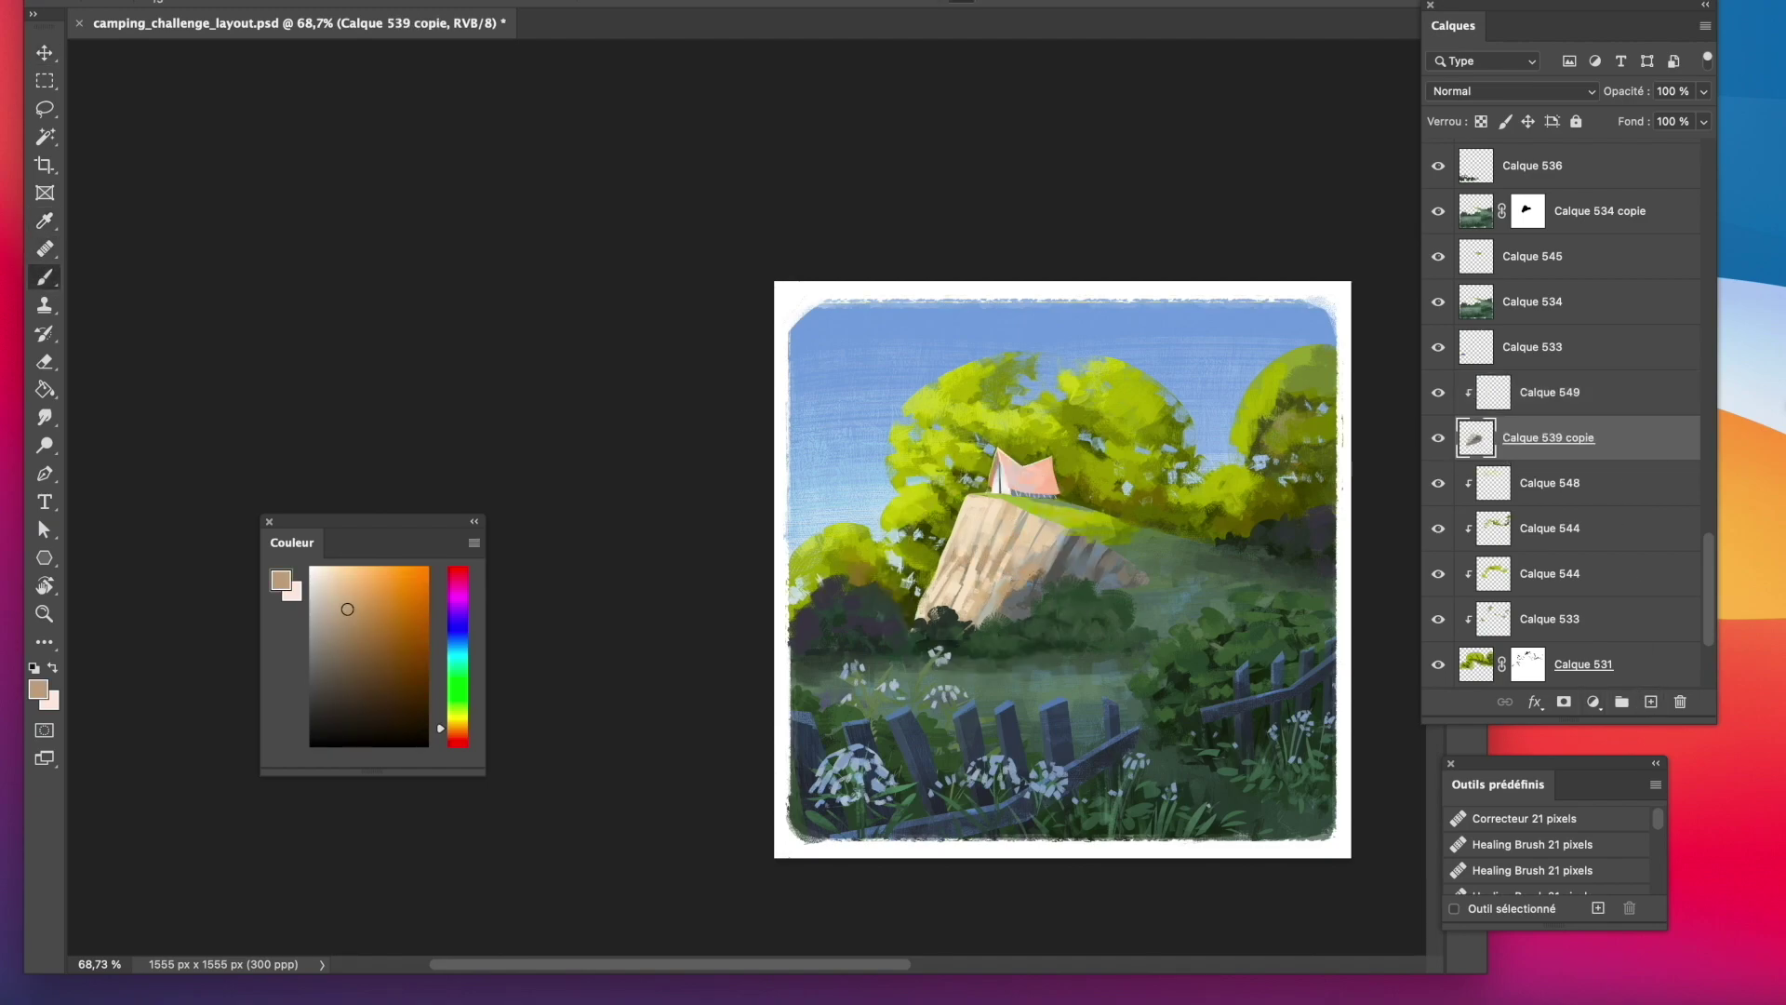
left_click(993, 598, "alt")
Merge the topmost Calque 540 with the layer clipped to it.
key("z")
left_click_drag(899, 552, 810, 598)
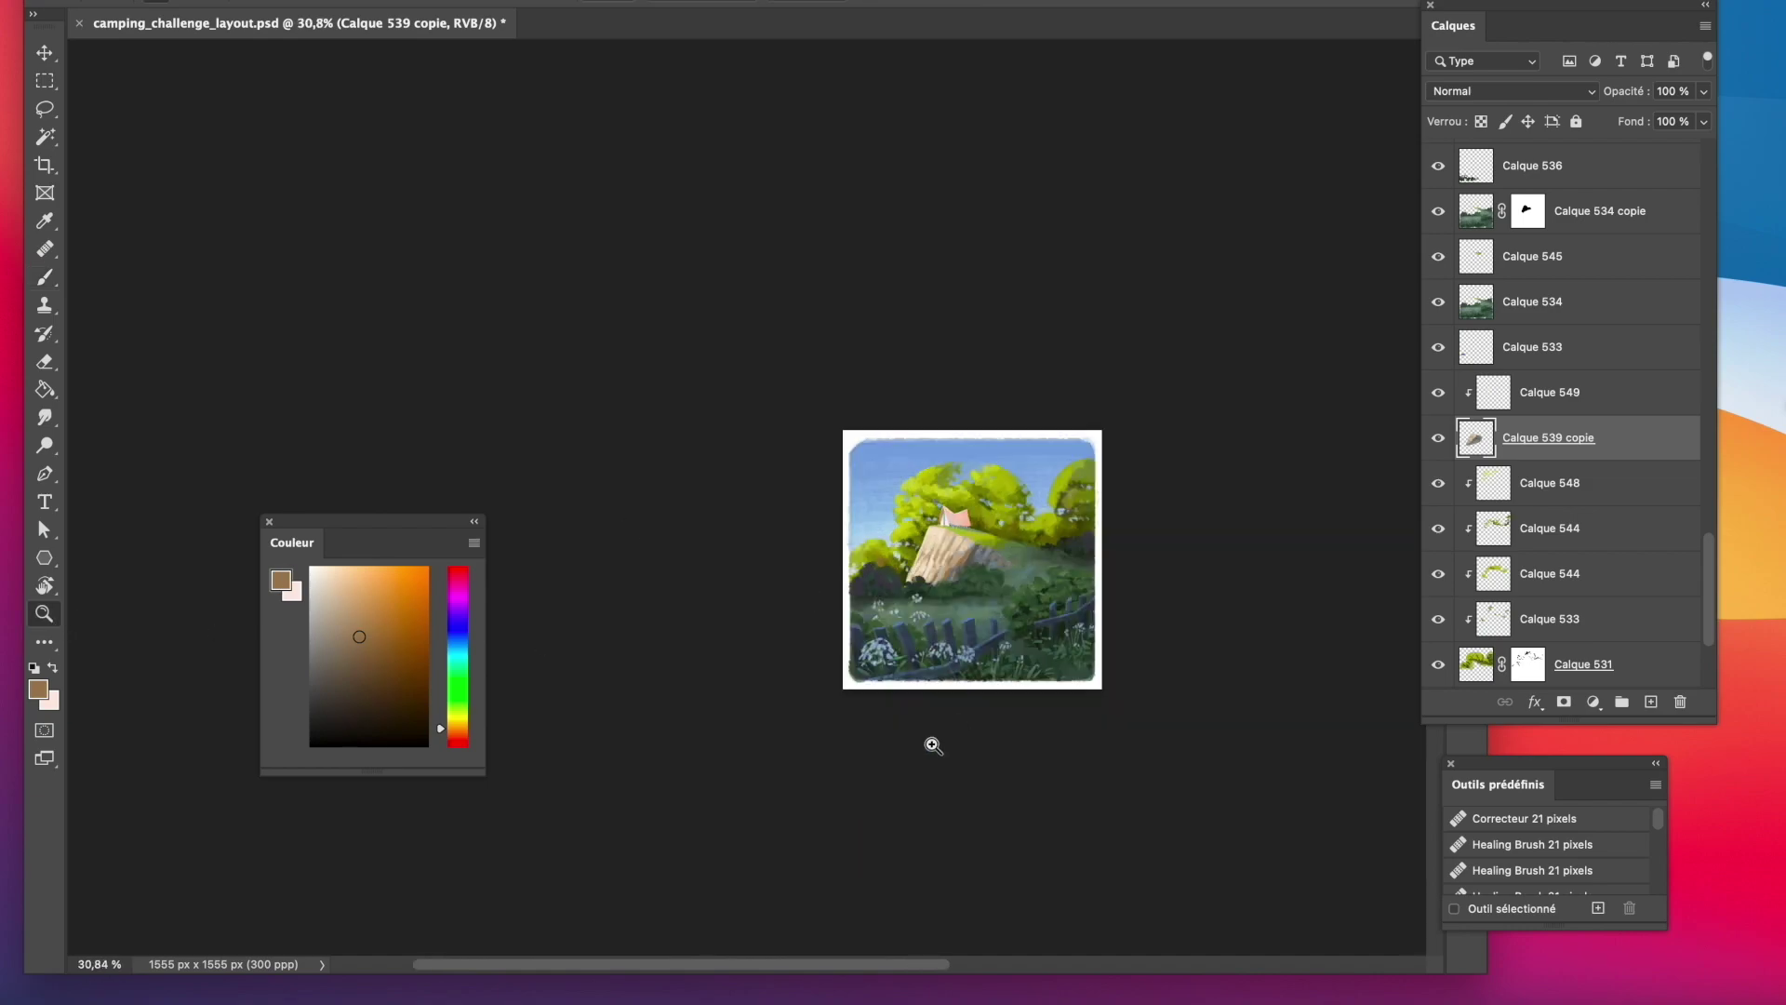
left_click_drag(1710, 561, 1710, 440)
left_click(1575, 311)
left_click(1574, 266, "shift")
right_click(1573, 264)
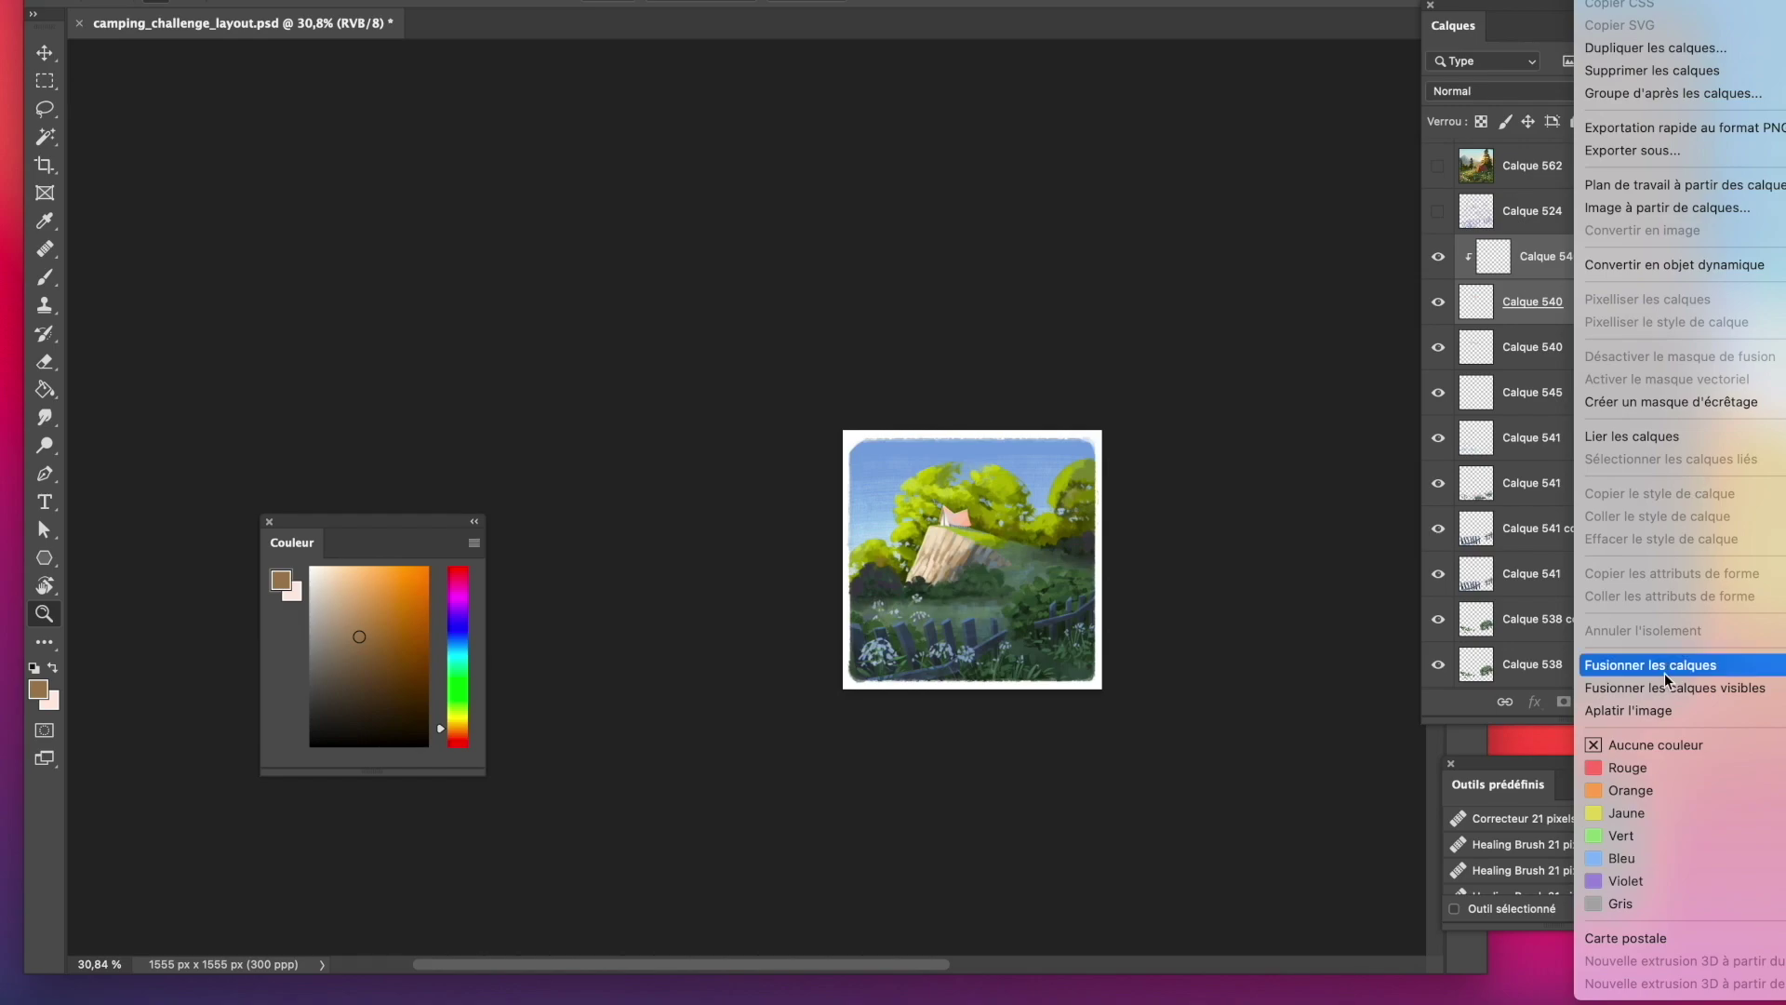
left_click(1665, 672)
Add a new layer above the remaining Calque 540 and sample a bright yellow-green from the foliage.
left_click(1576, 305)
left_click(1651, 703)
left_click_drag(1035, 560, 1182, 560)
left_click(45, 220)
left_click(842, 474)
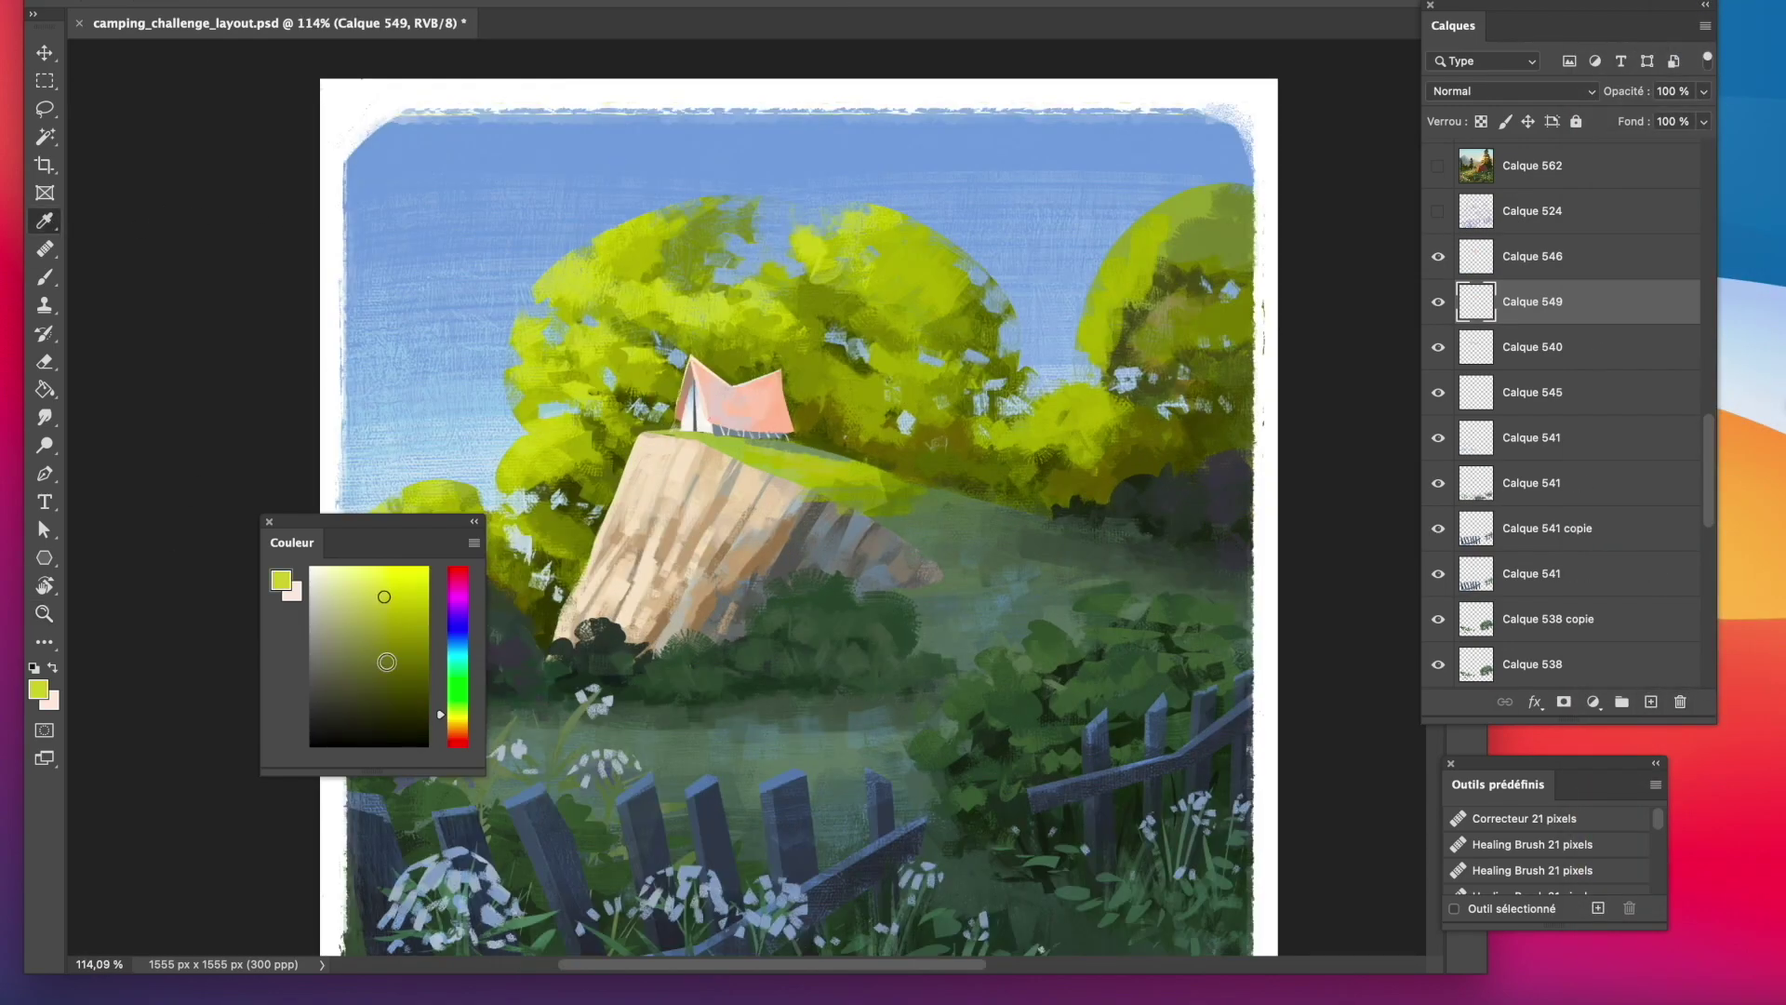
left_click(41, 114)
left_click(647, 433)
key("Return")
Outline the grass on top of the cliff, from beneath the tent down the slope, with a Polygonal Lasso selection.
right_click(44, 113)
left_click(120, 133)
left_click(646, 433)
left_click(678, 438)
left_click(698, 439)
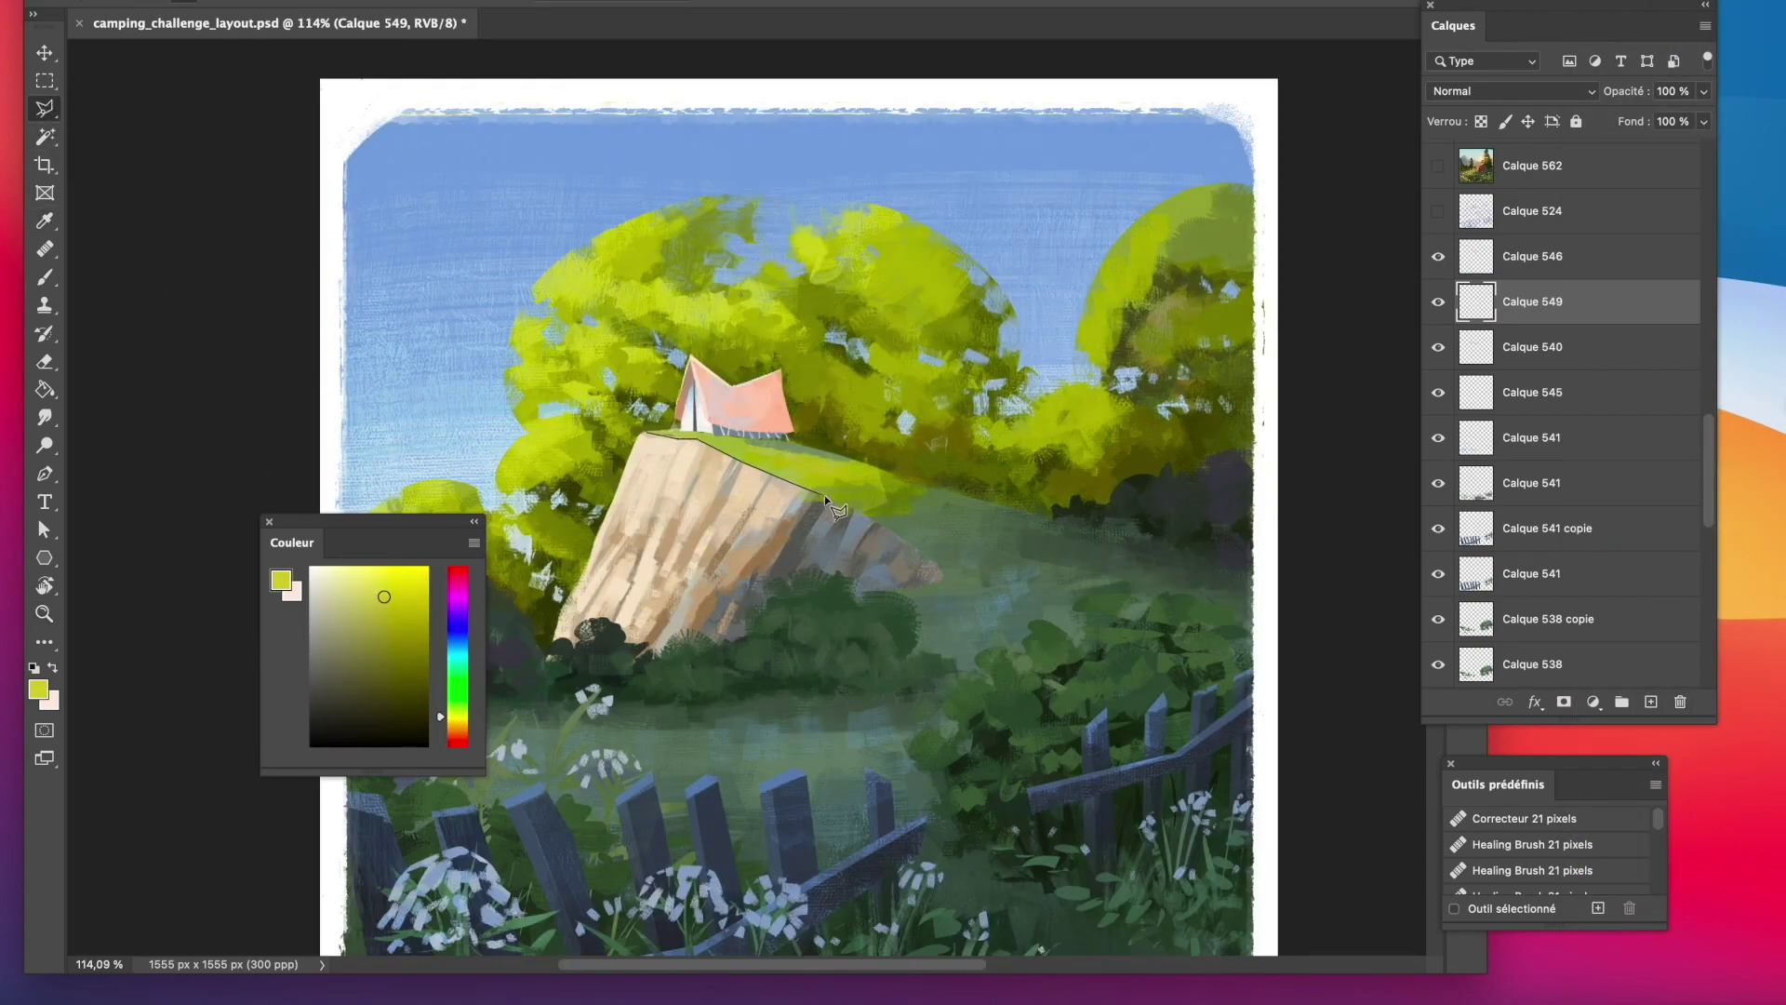
left_click(852, 511)
left_click(923, 482)
left_click(789, 440)
left_click(679, 428)
left_click(647, 432)
Brush bright and paler yellow-green inside the grass selection on the cliff top, and deselect.
key("b")
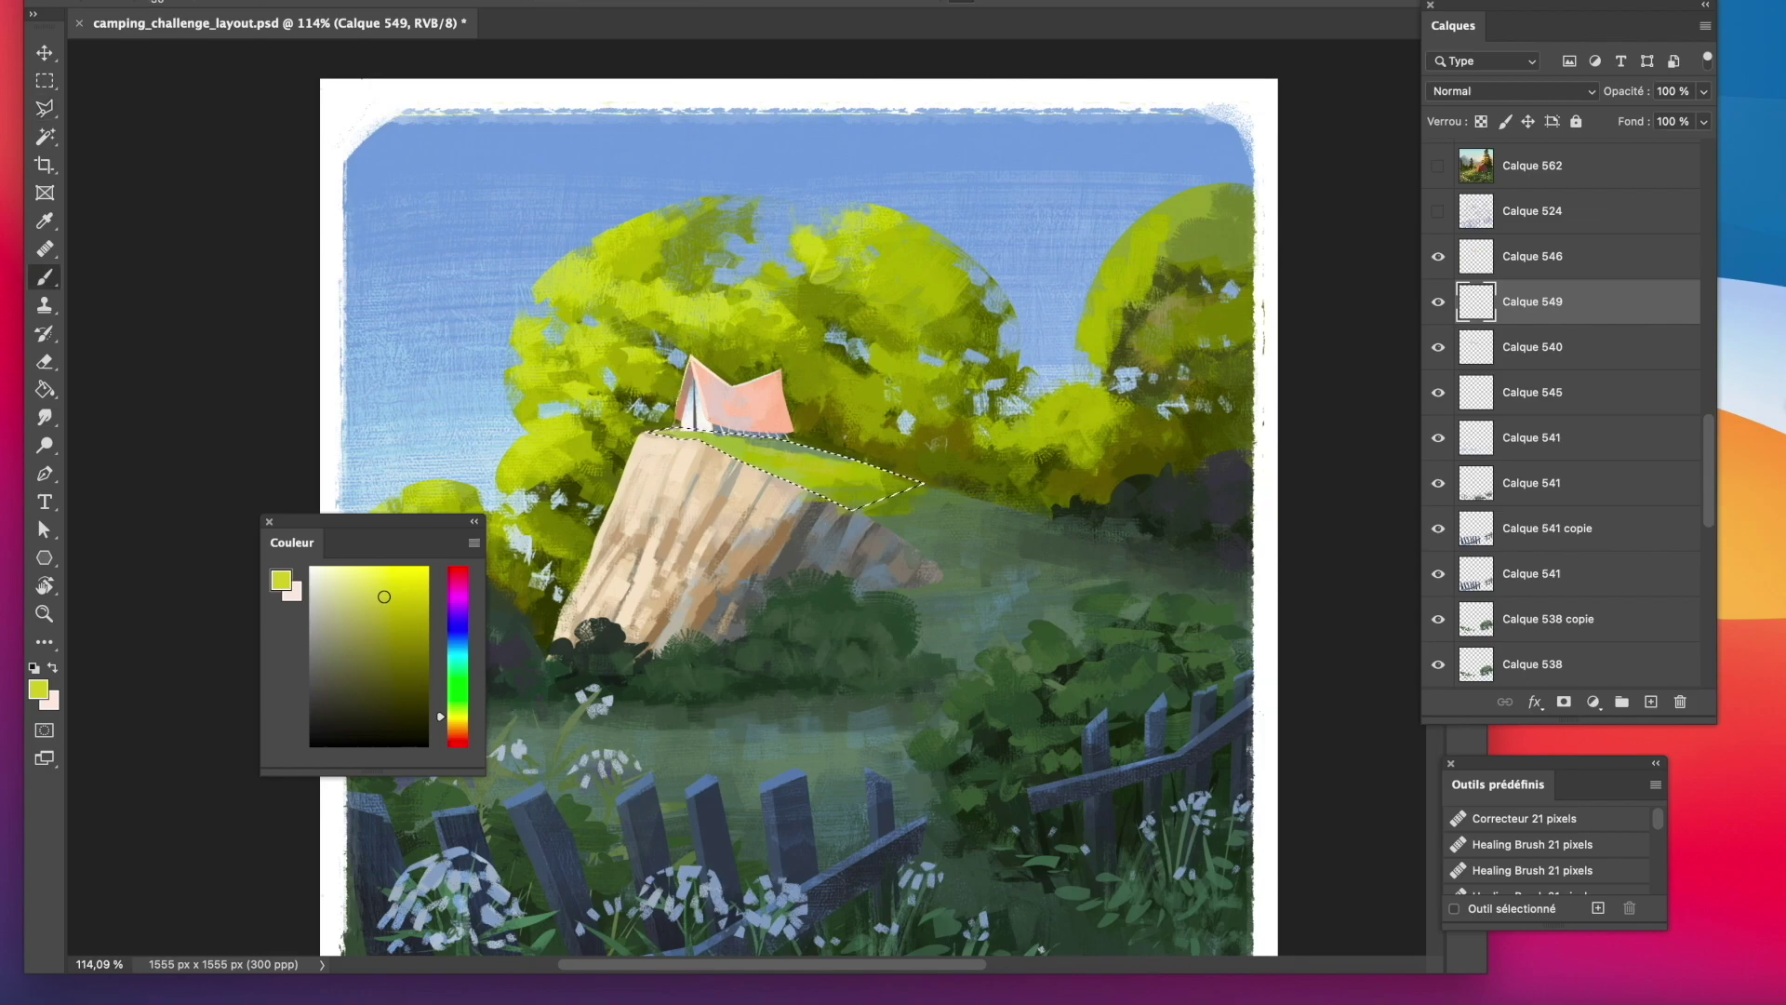
mouse_move(718, 441)
left_mouse_down()
mouse_move(884, 477)
mouse_move(709, 447)
left_mouse_up()
left_click(384, 573)
left_click(358, 583)
left_click(44, 82)
left_click(104, 571)
Sample grass greens and paint the grass farther down over the cliff's right edge.
left_click(44, 613)
mouse_move(837, 547)
left_mouse_down()
mouse_move(813, 638)
mouse_move(708, 589)
left_mouse_up()
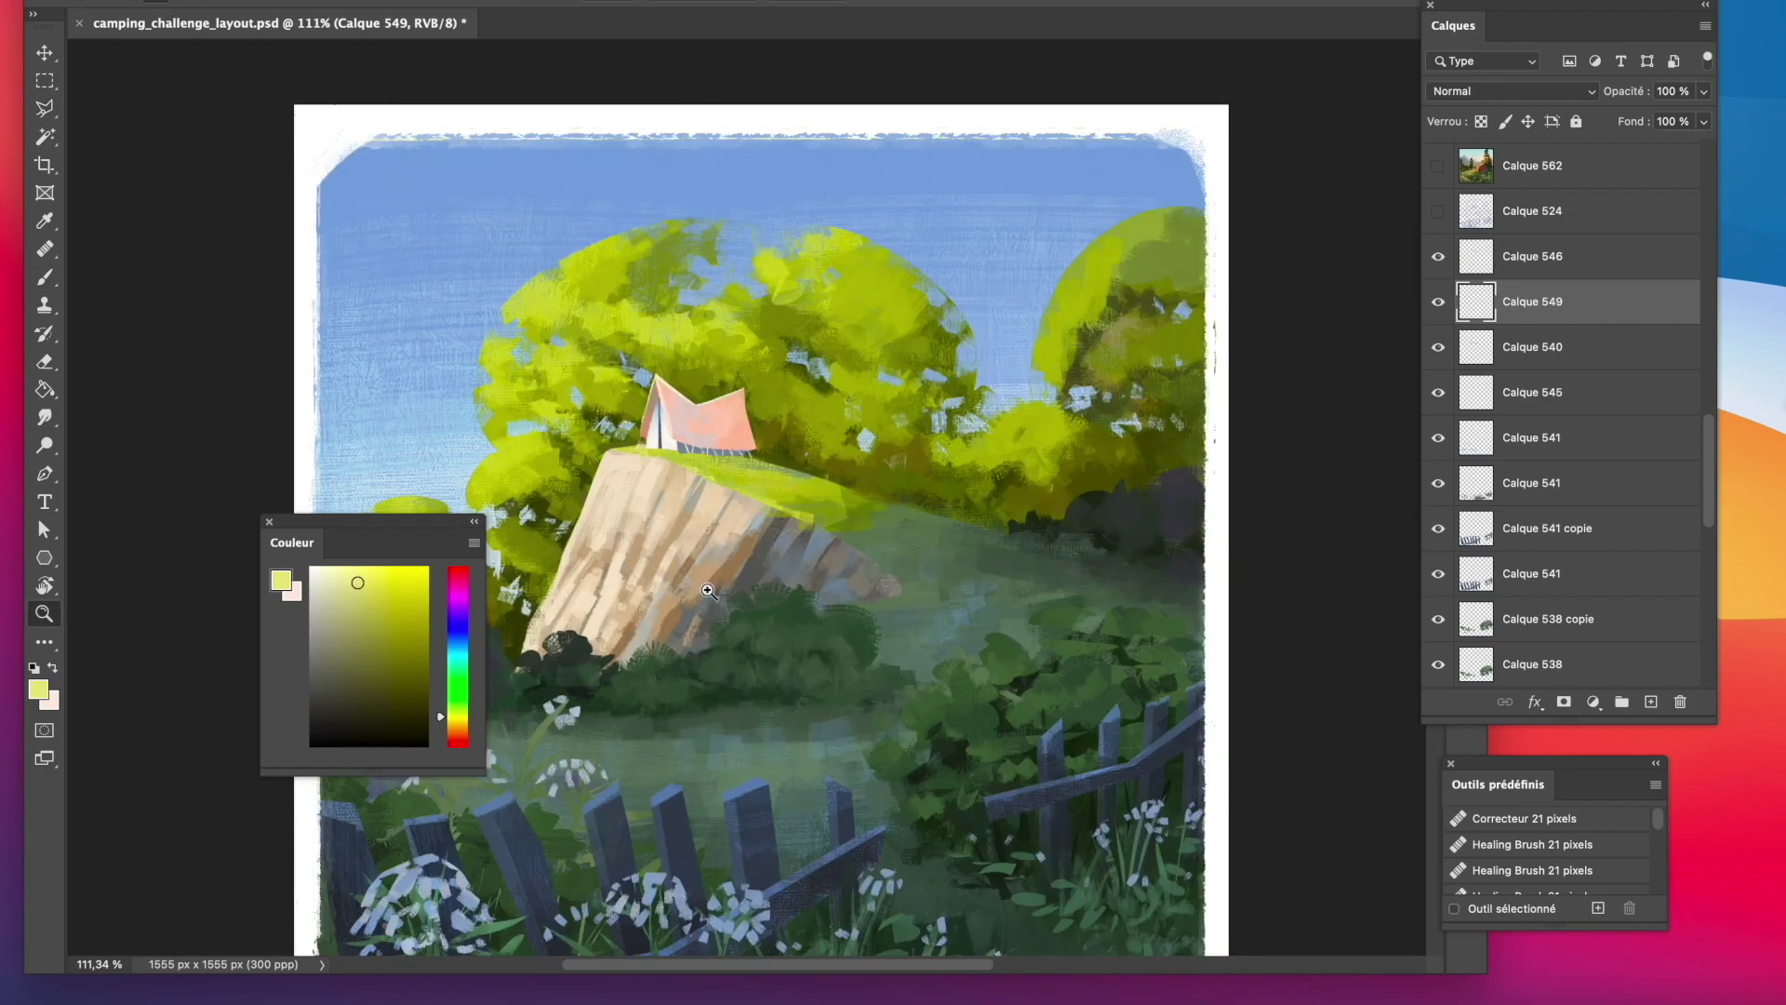
key("b")
left_click(794, 496, "alt")
left_click(851, 519, "alt")
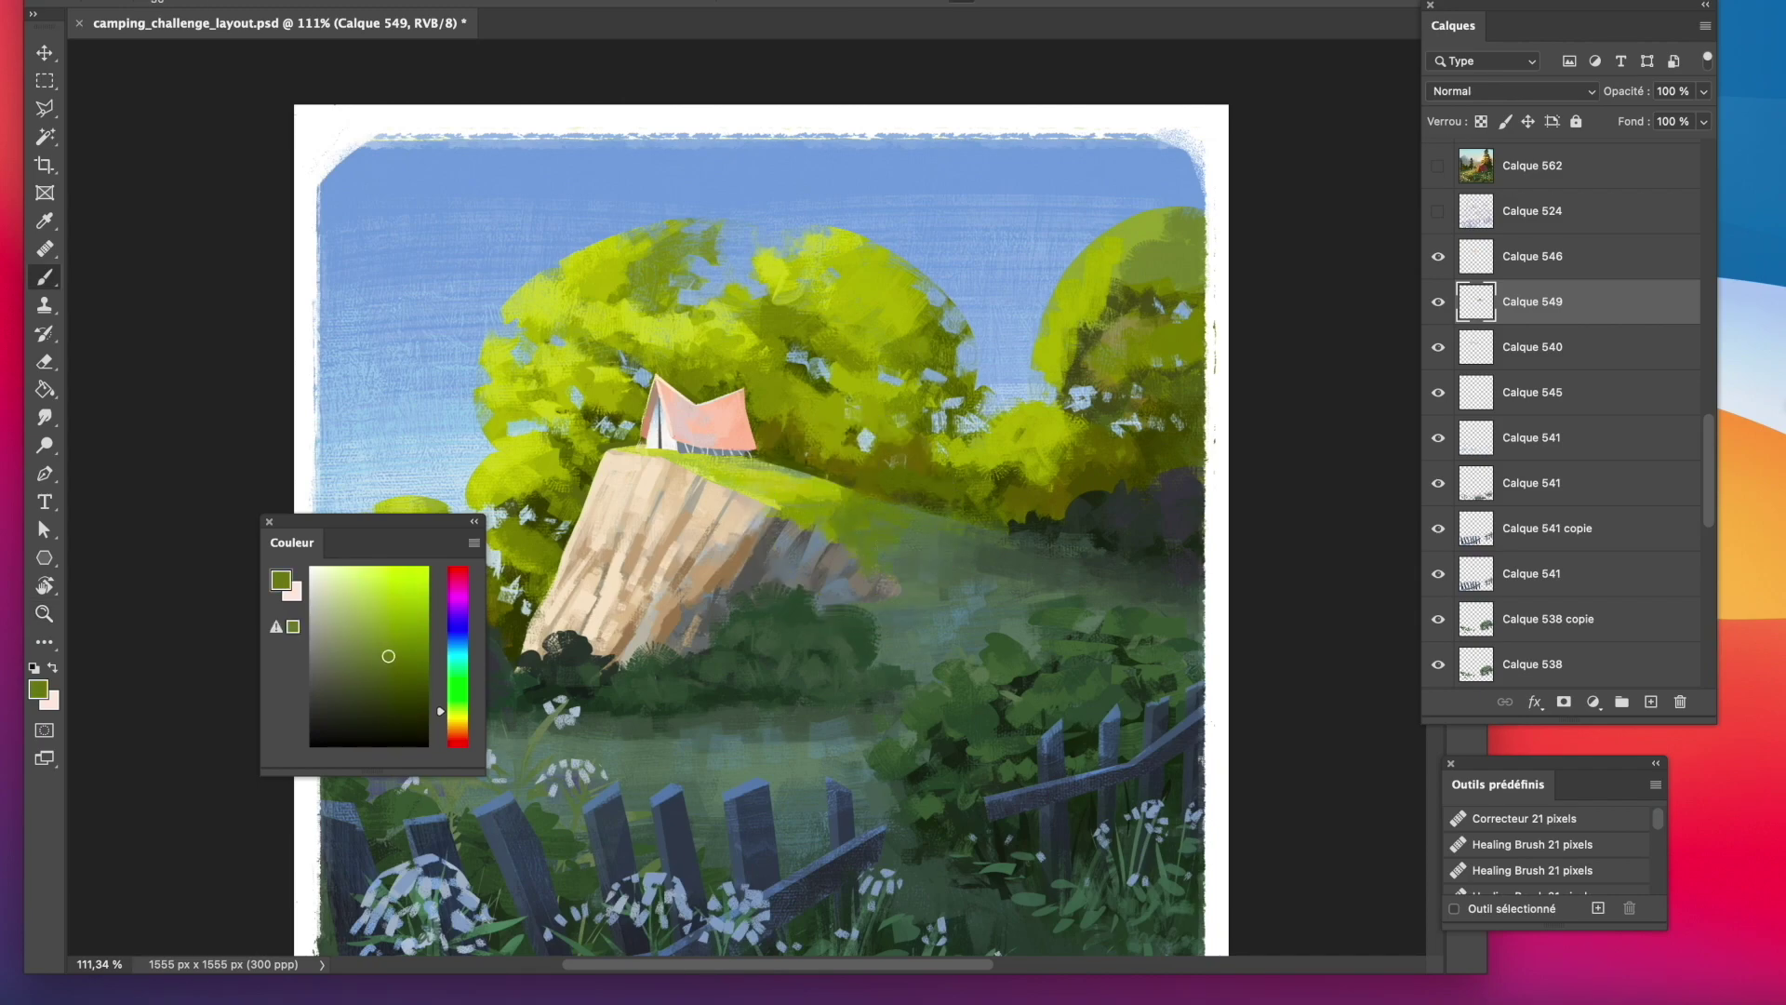
left_click(892, 584, "alt")
Sample a dark green and paint where the slope meets the base of the trees.
key("z")
mouse_move(977, 529)
left_mouse_down()
mouse_move(874, 536)
mouse_move(1060, 540)
left_mouse_up()
key("b")
left_click(985, 480, "alt")
left_click_drag(986, 476, 1020, 484)
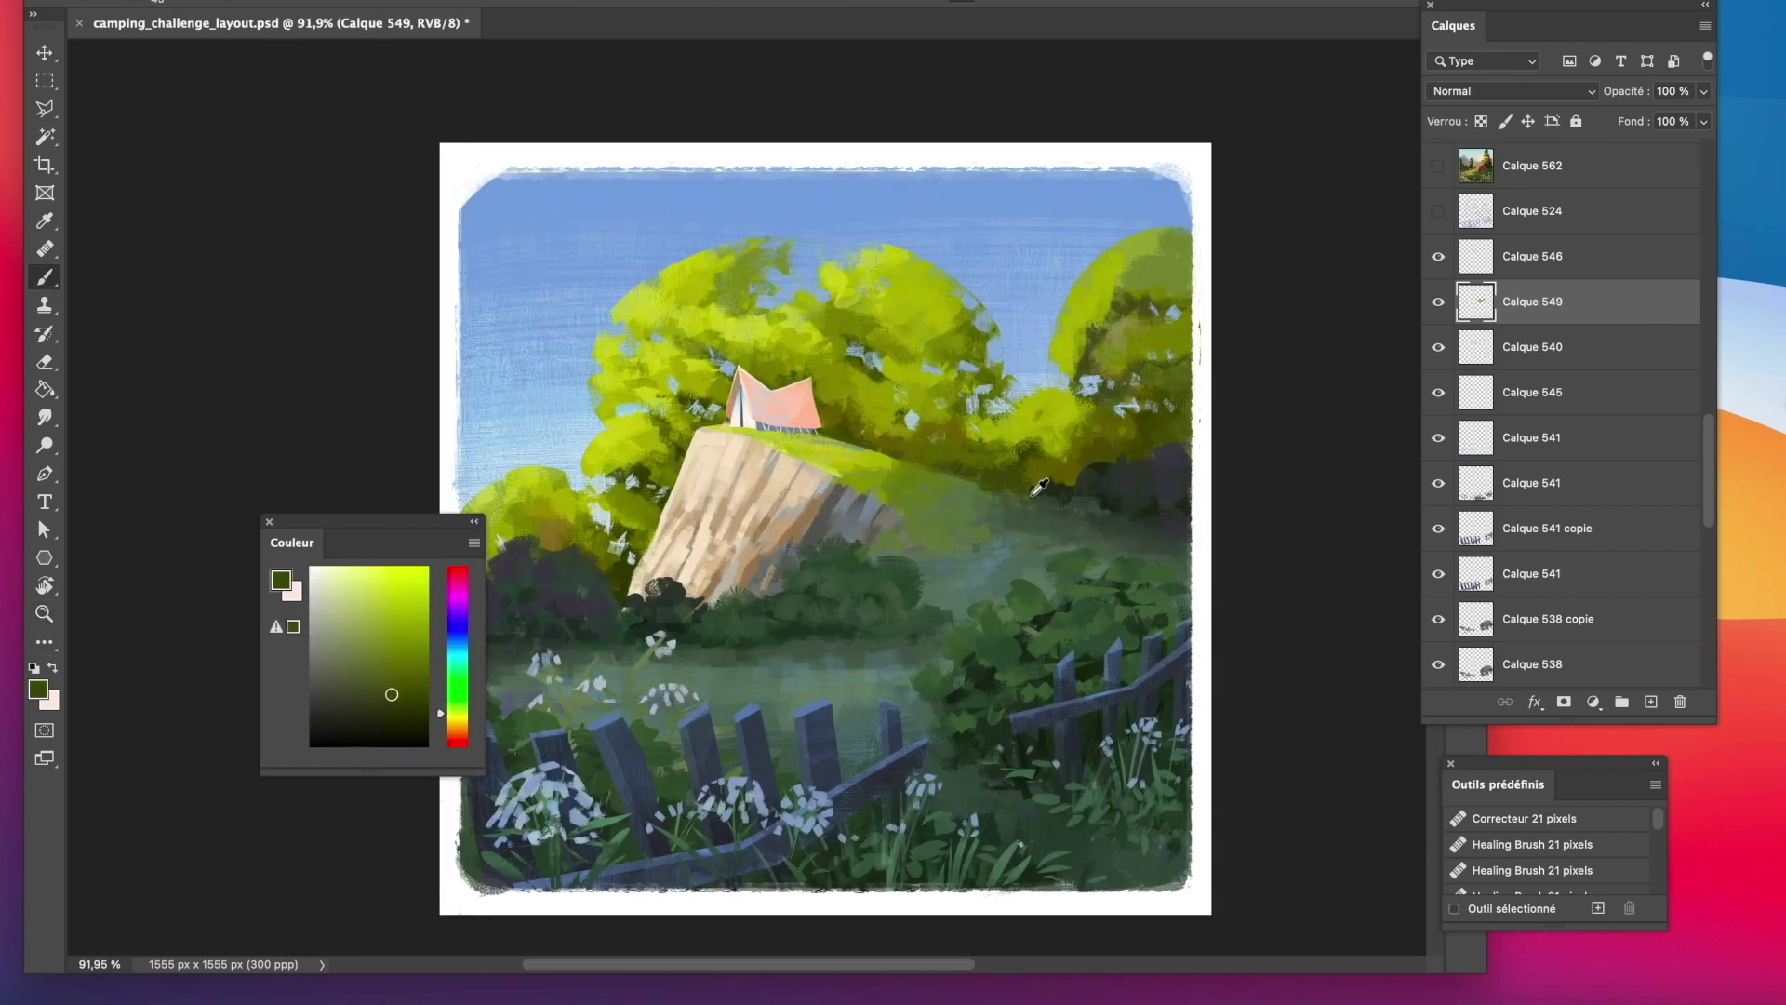
Blend the slope beyond the cliff with sampled muted greens and blue-greens.
left_click(989, 507, "alt")
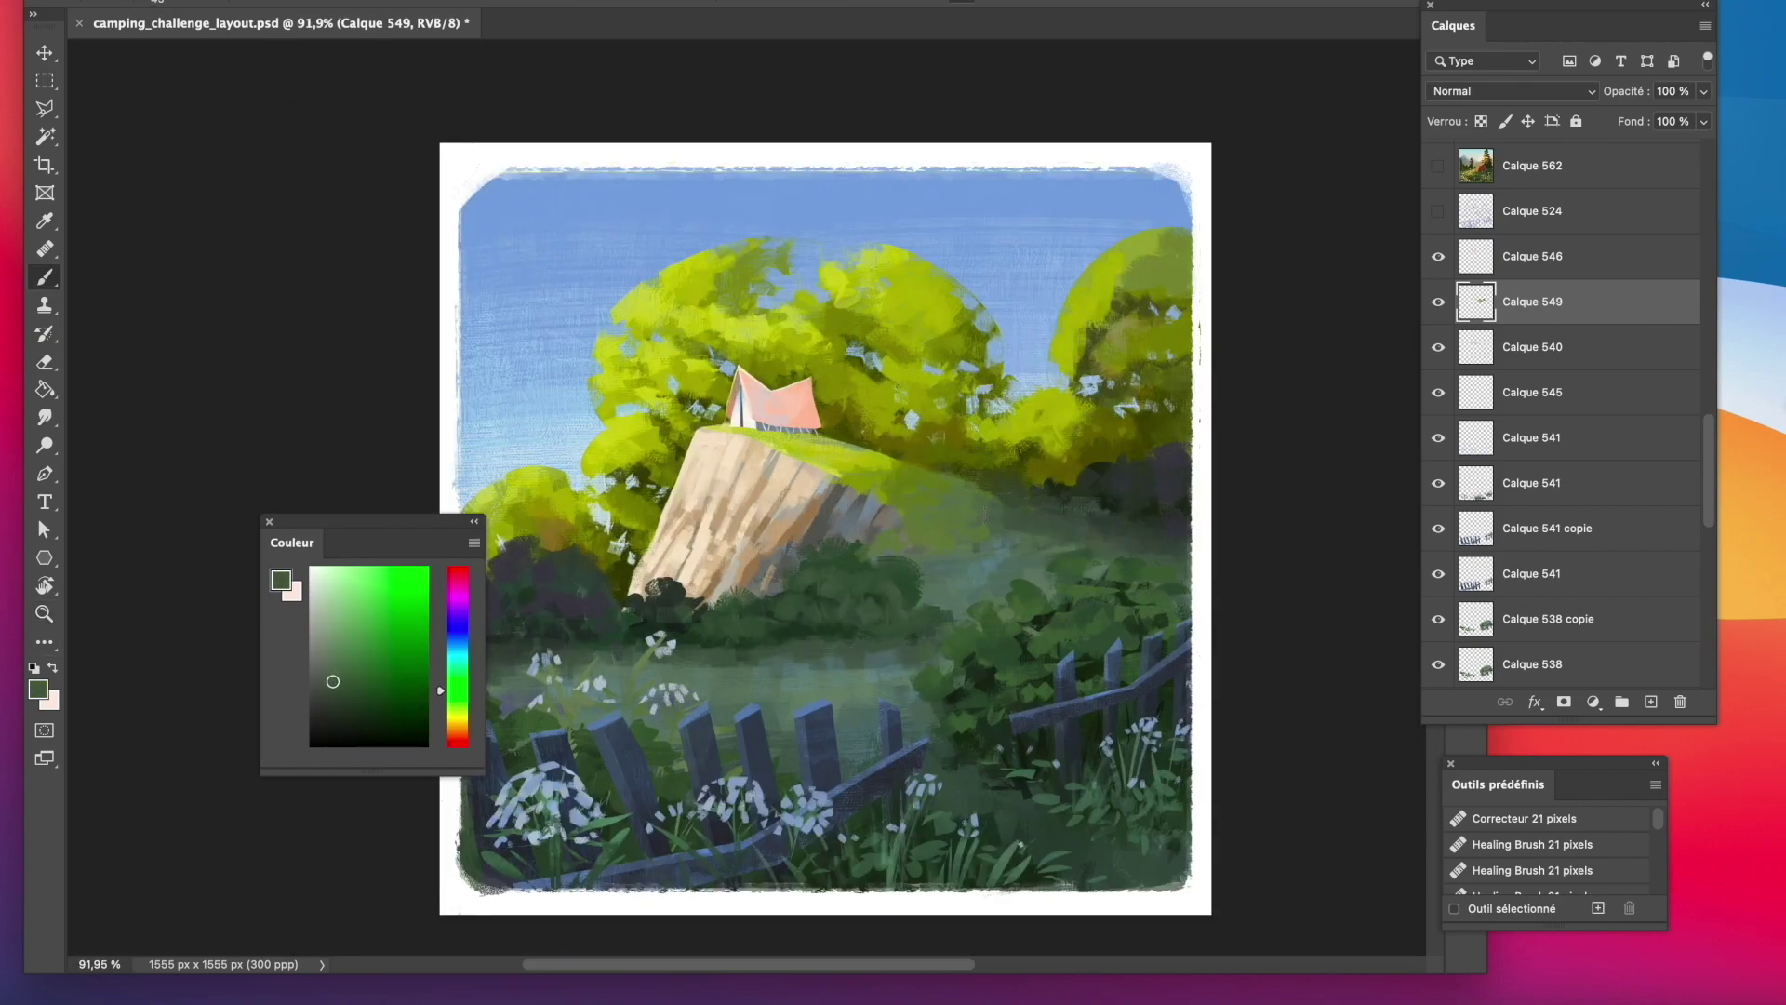
left_click(986, 530, "alt")
left_click(993, 563, "alt")
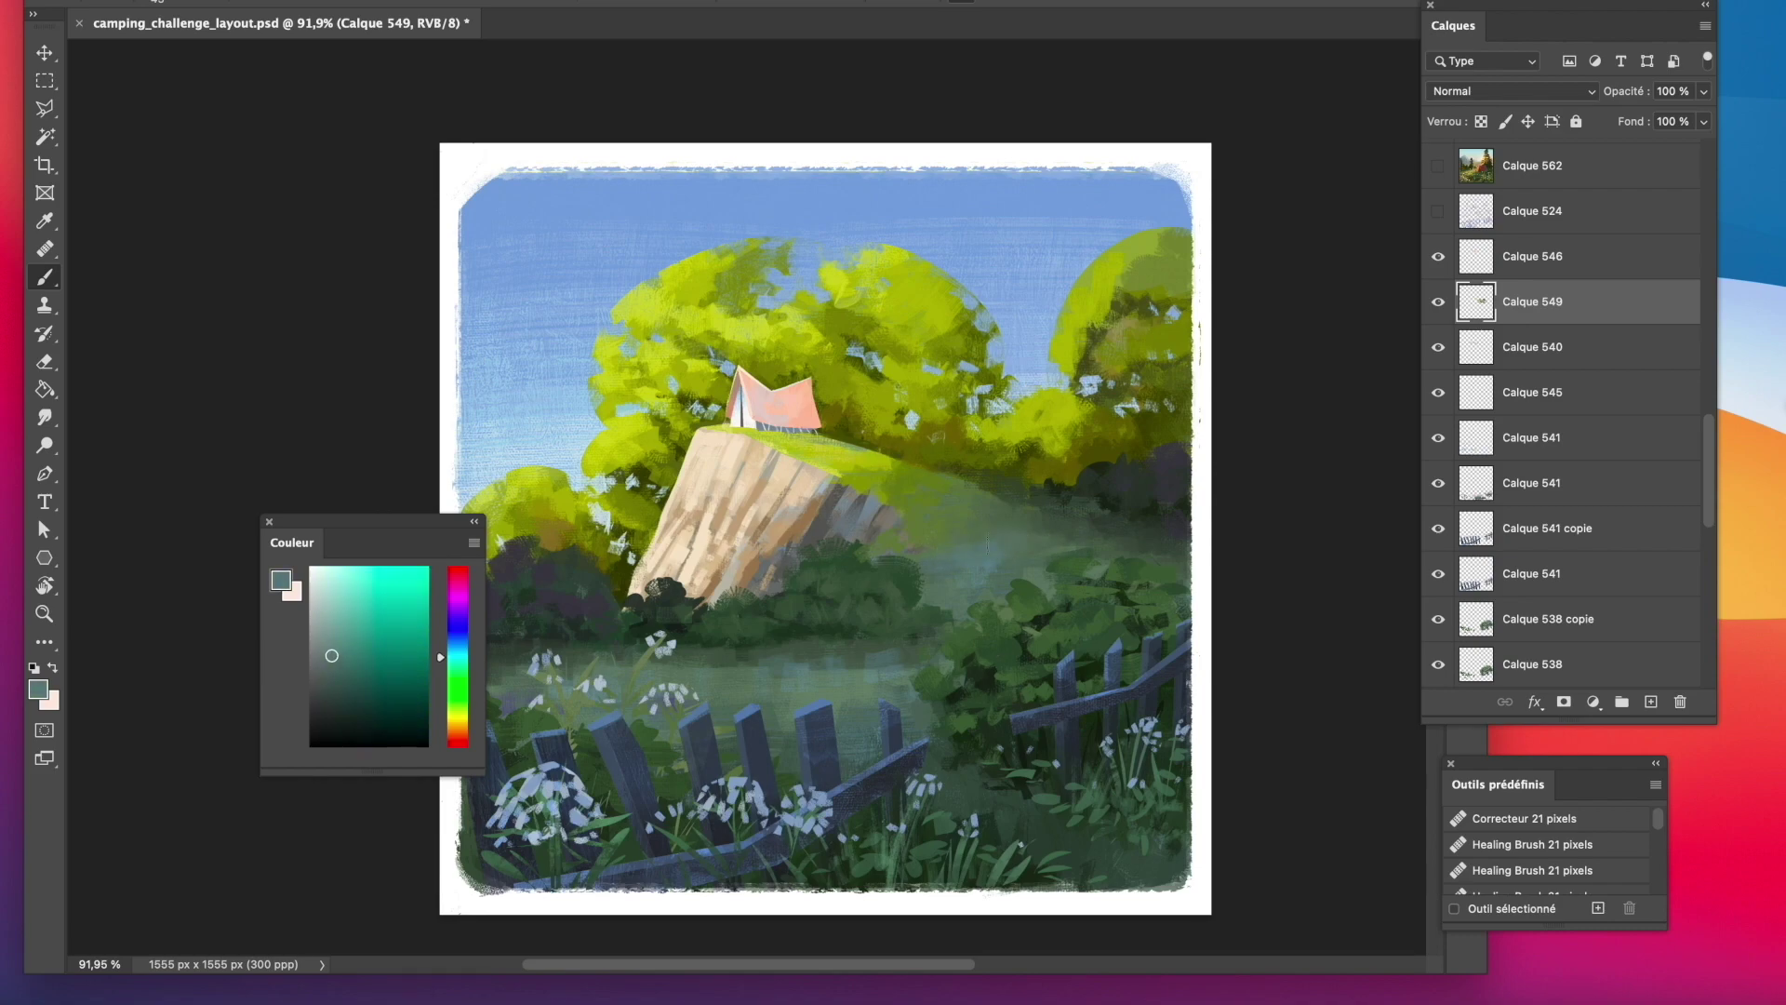
left_click(958, 550, "alt")
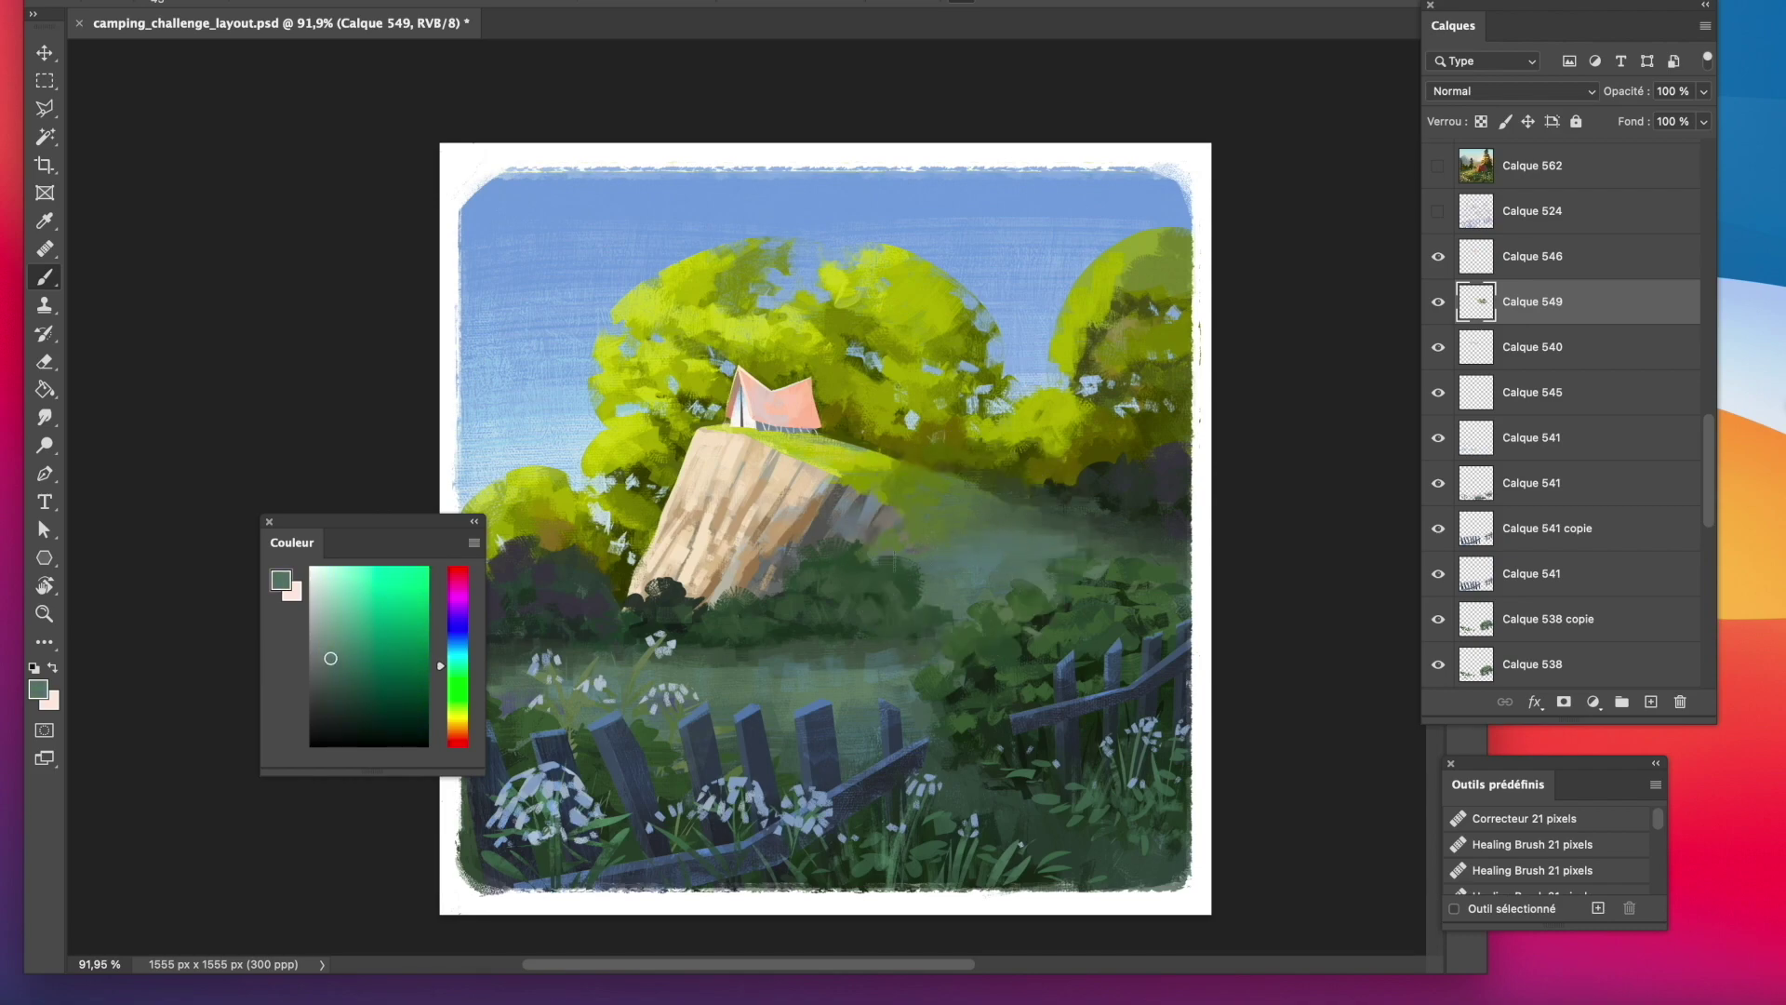
Soften the transitions on the slope below the trees with sampled olive and darker greens.
left_click(955, 510, "alt")
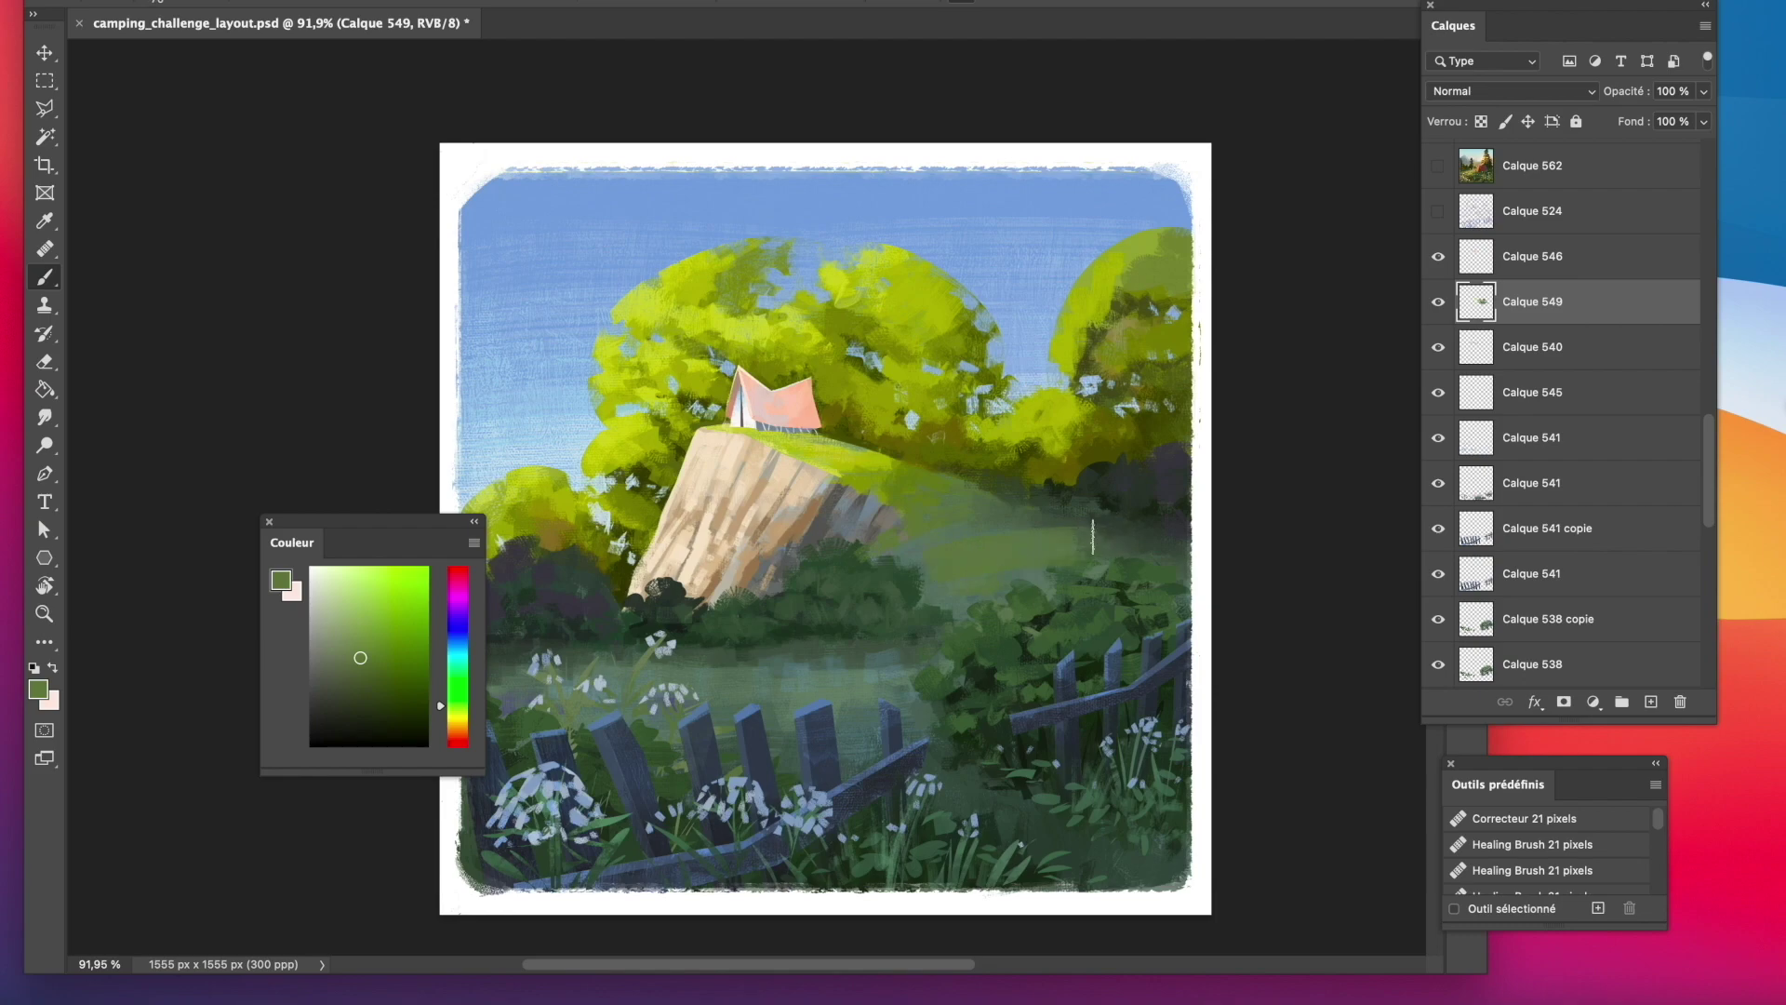
left_click(1092, 537, "alt")
left_click(1057, 528, "alt")
left_click(1049, 538, "alt")
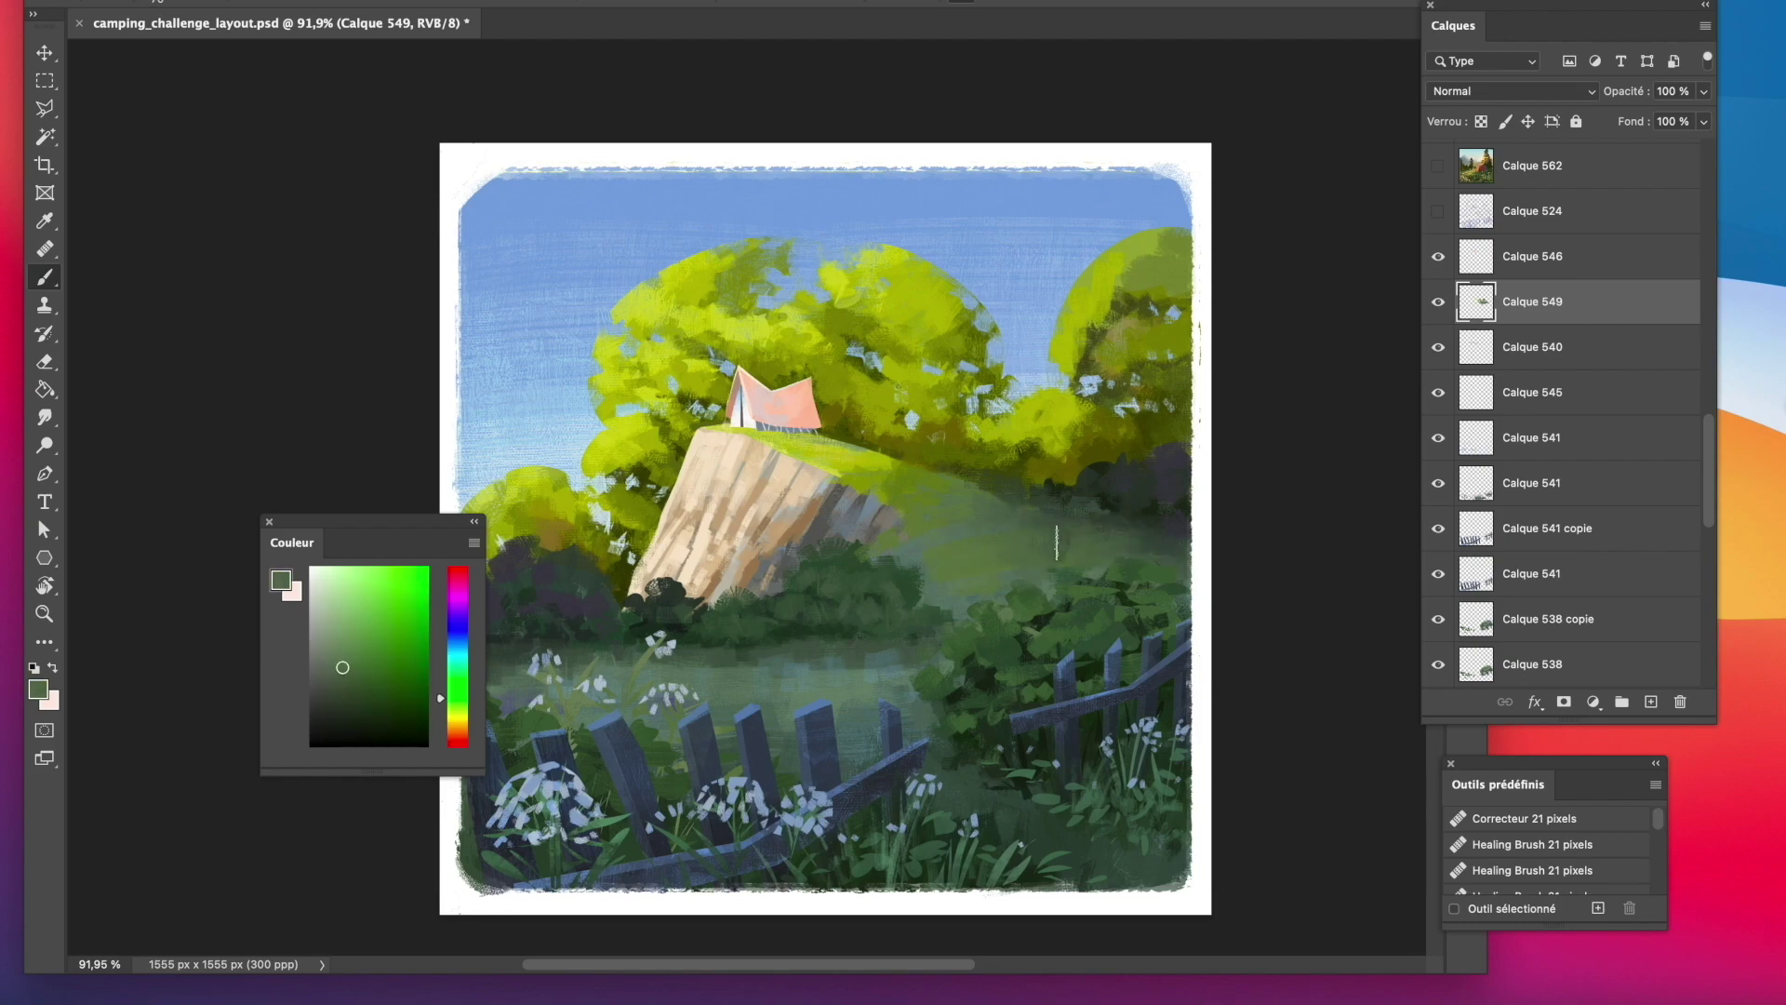
left_click(1100, 528, "alt")
key("super+space")
mouse_move(926, 594)
left_mouse_down()
mouse_move(819, 600)
mouse_move(1008, 601)
mouse_move(1013, 555)
mouse_move(986, 523)
left_mouse_up()
left_click(986, 513, "alt")
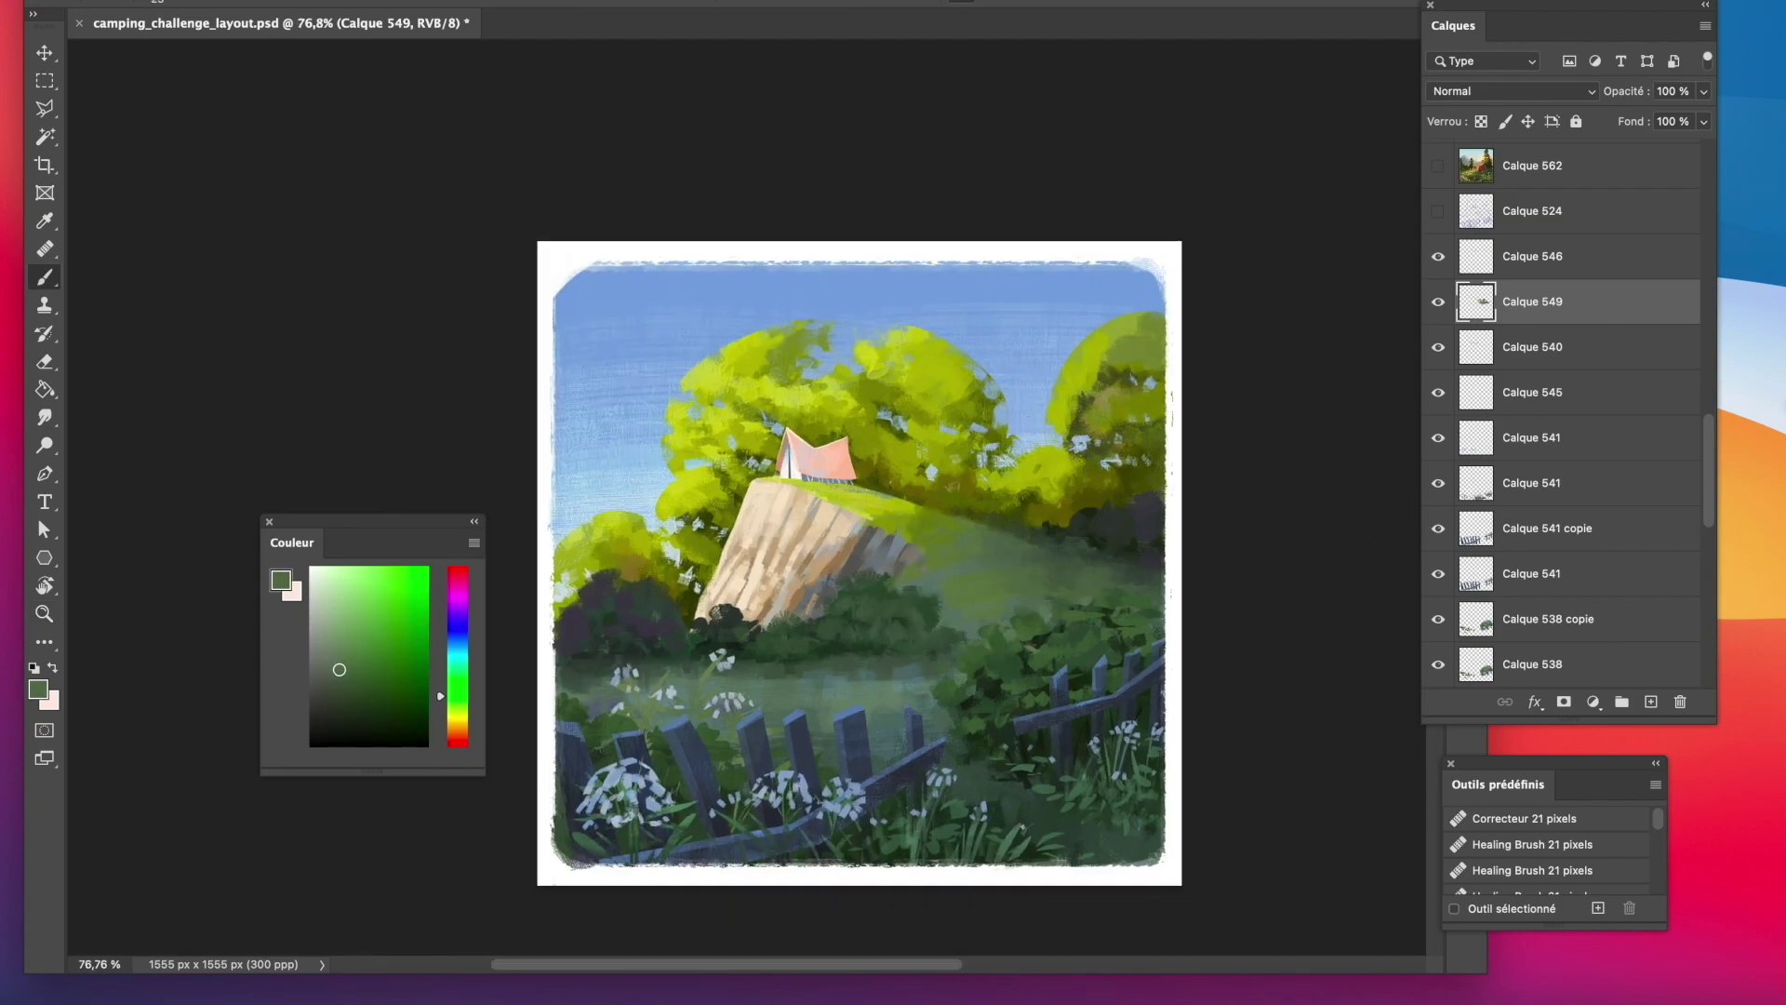
Add a new layer directly above Calque 540, sample the sky blue and choose a brush preset.
left_click(1615, 347)
left_click(1652, 703)
left_click(1031, 400, "alt")
left_click(1030, 419, "alt")
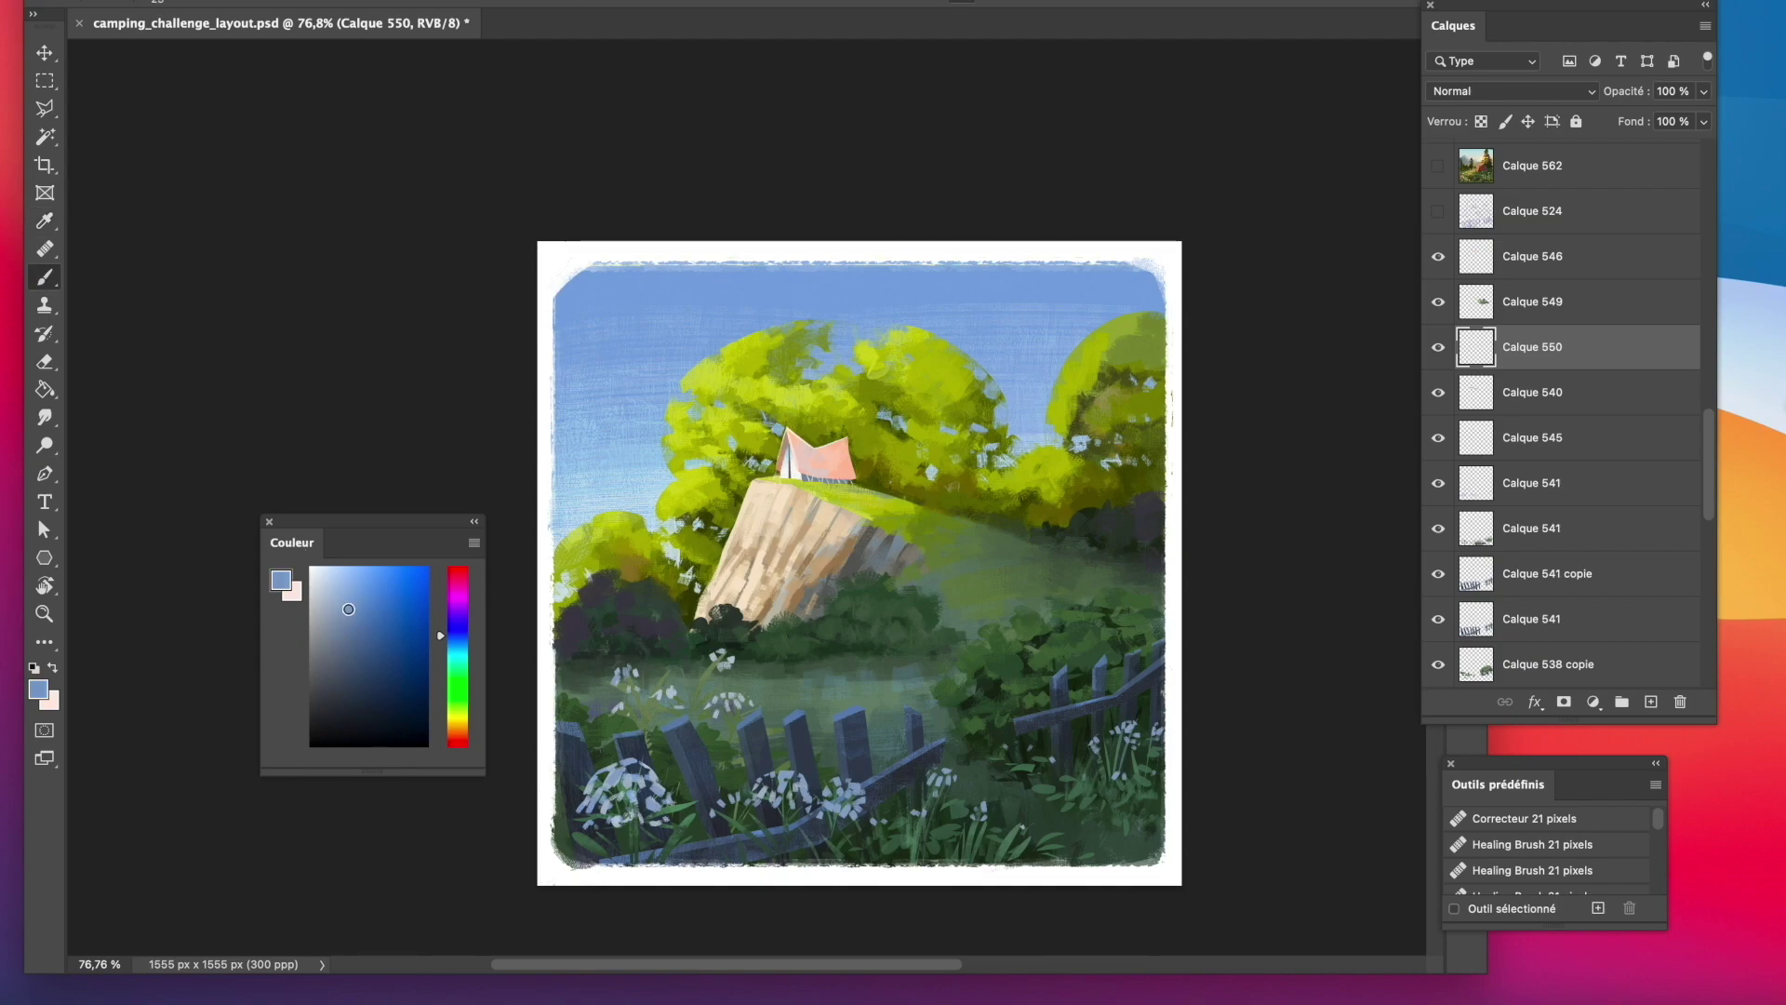
left_click(176, 5)
left_click(237, 874)
left_click(594, 149)
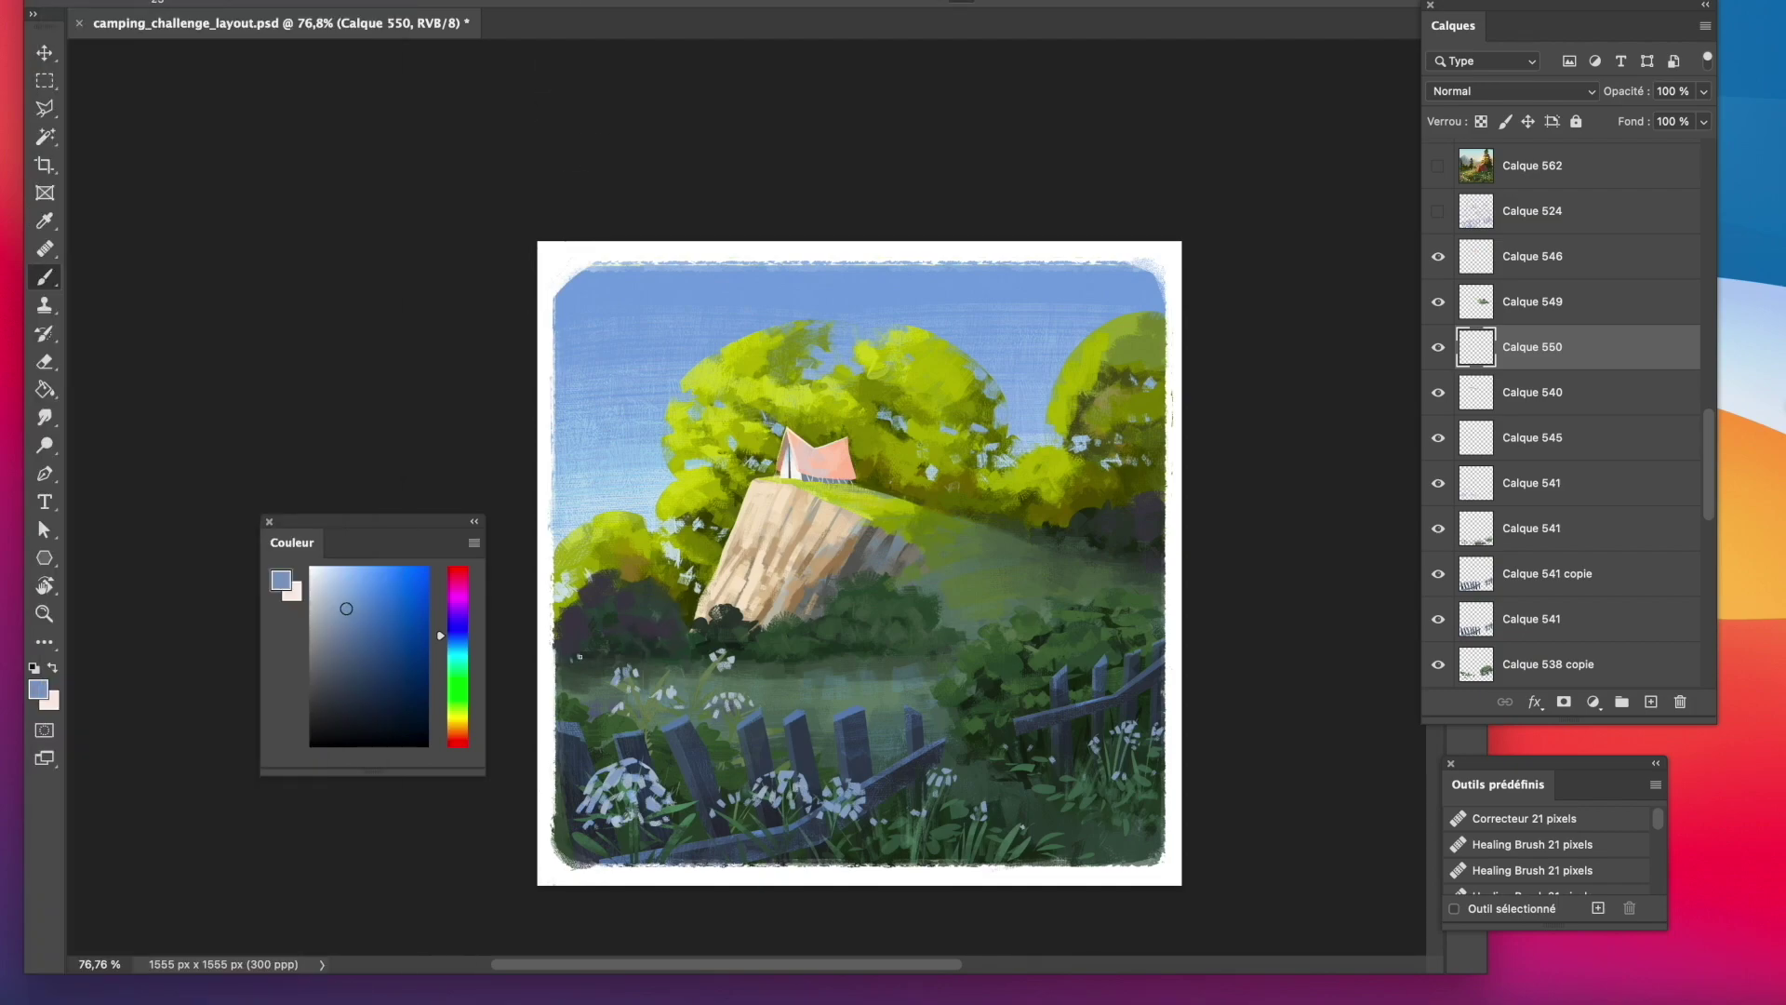
Dab small flower petals in light and darker greyed blues onto the white flower clusters around the foreground fence.
scroll(755, 789, "up", 3)
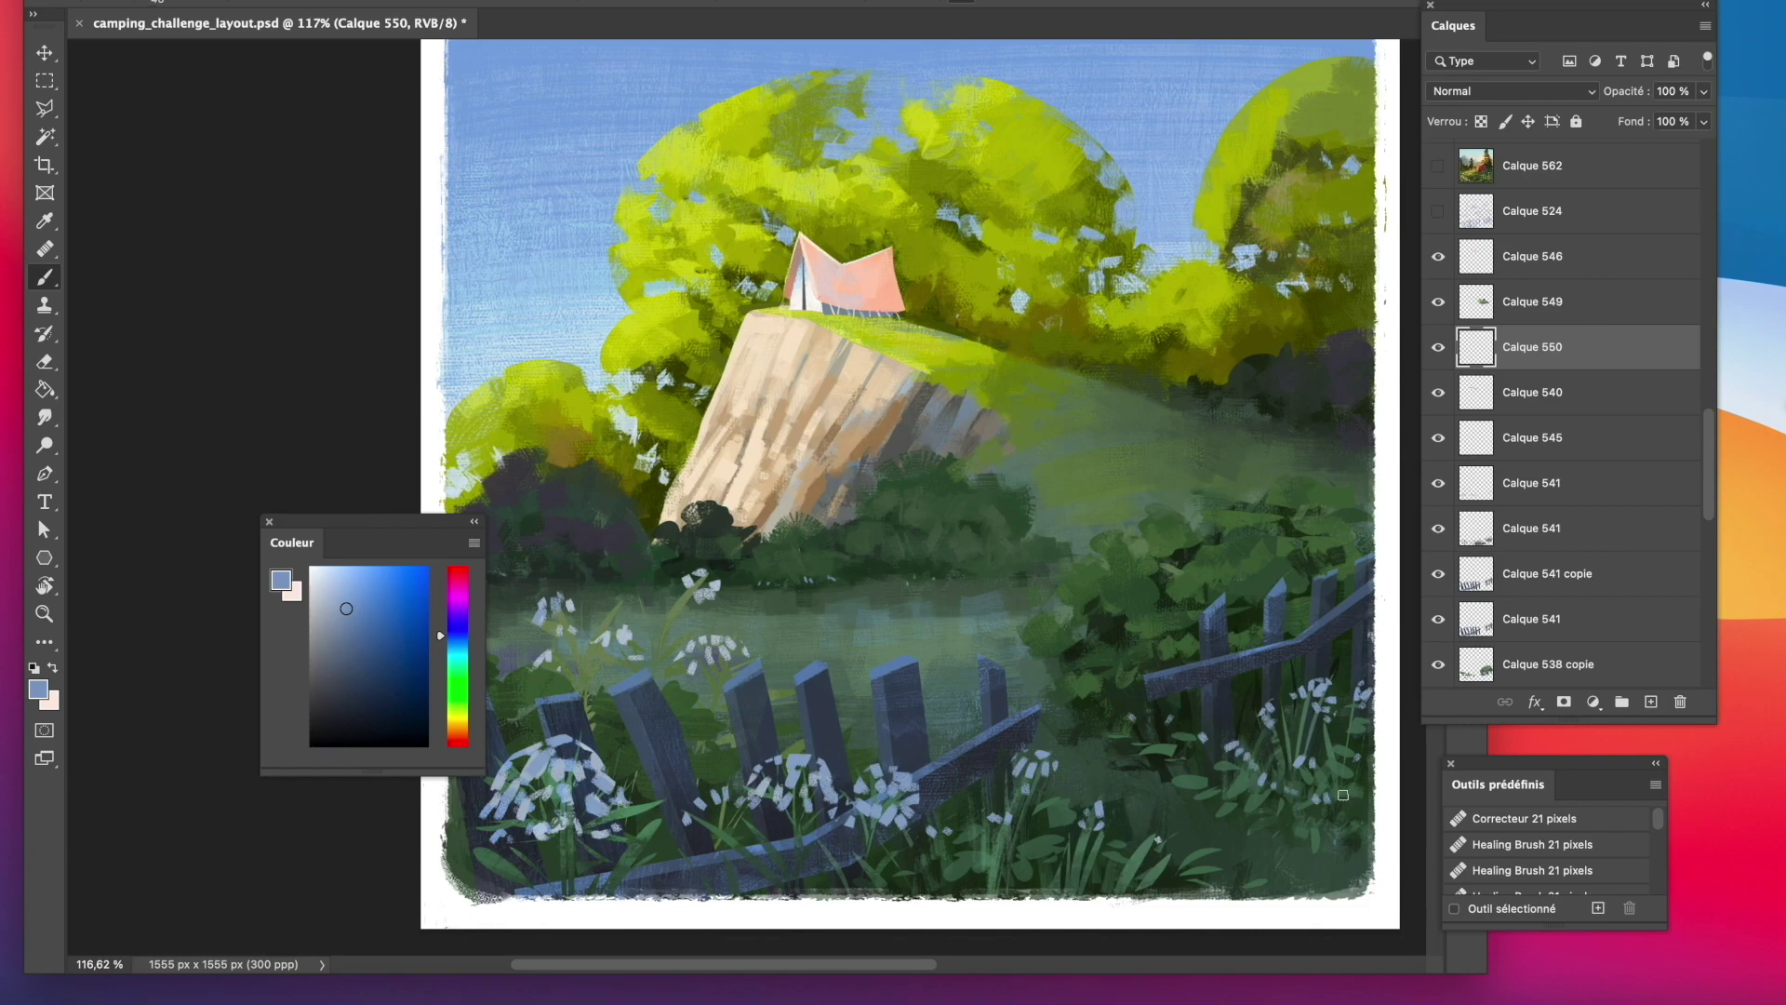
left_click(329, 610)
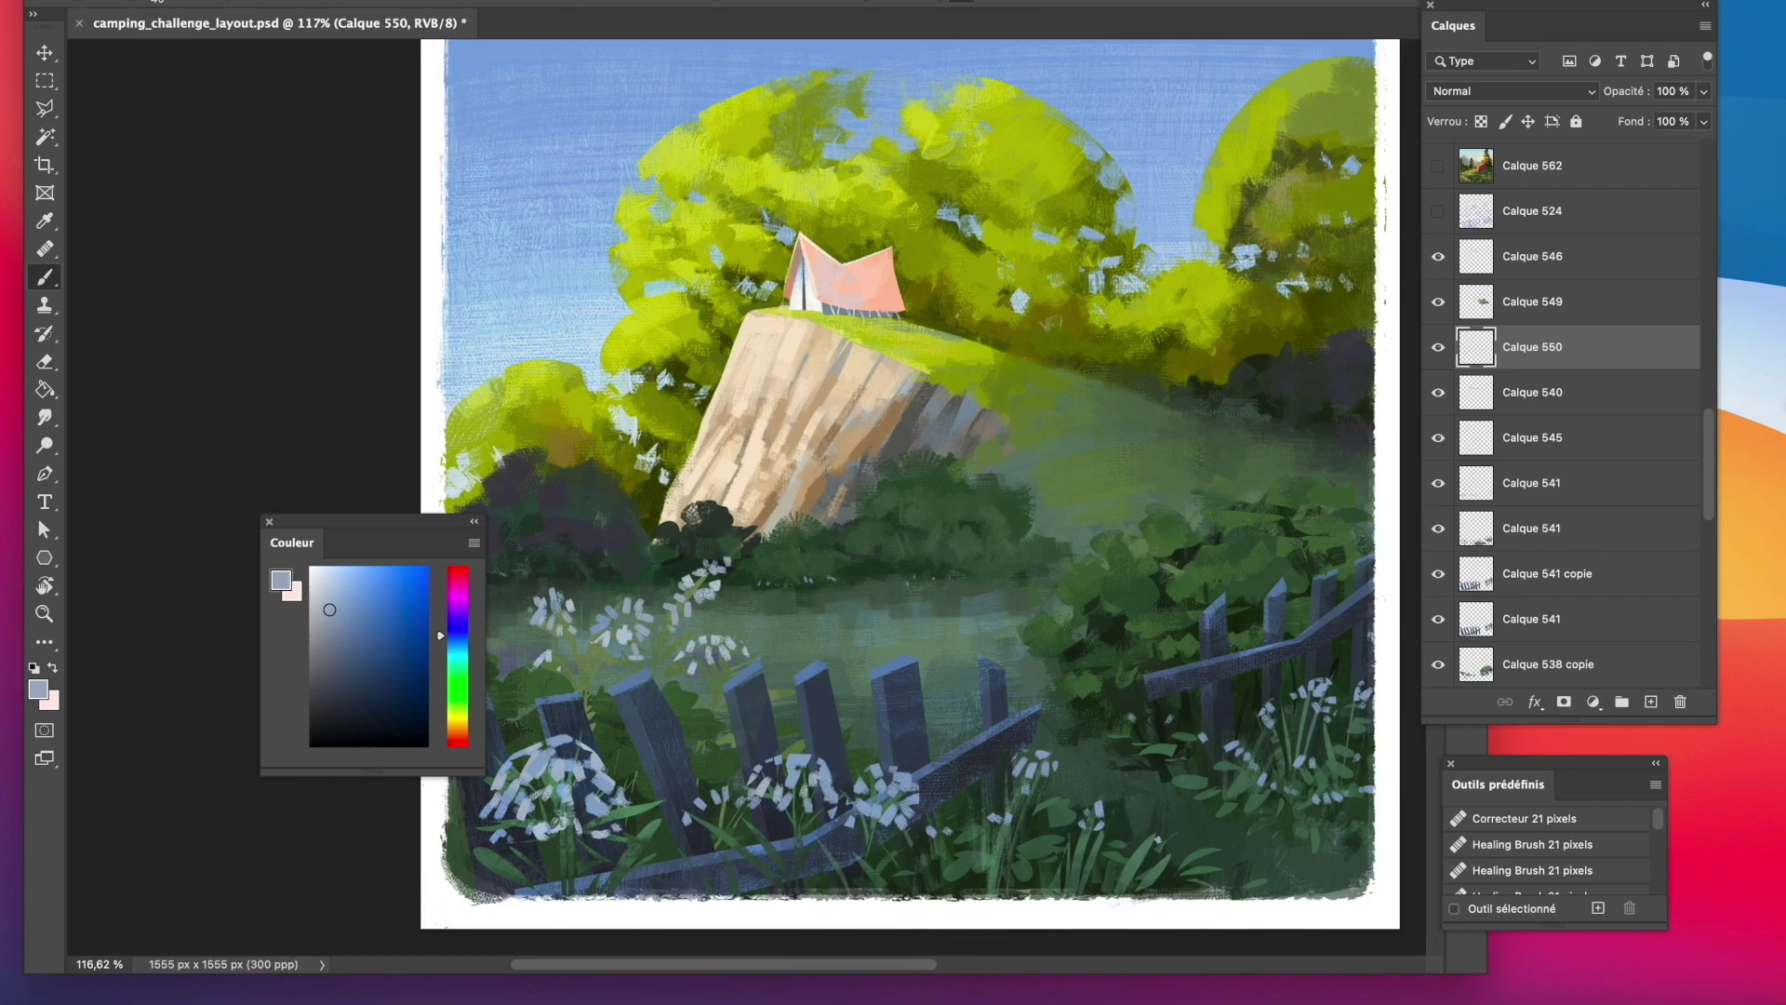
left_click_drag(997, 826, 996, 837)
left_click(337, 625)
left_click_drag(700, 820, 693, 829)
left_click_drag(711, 821, 708, 832)
left_click_drag(722, 819, 723, 831)
left_click_drag(734, 817, 740, 827)
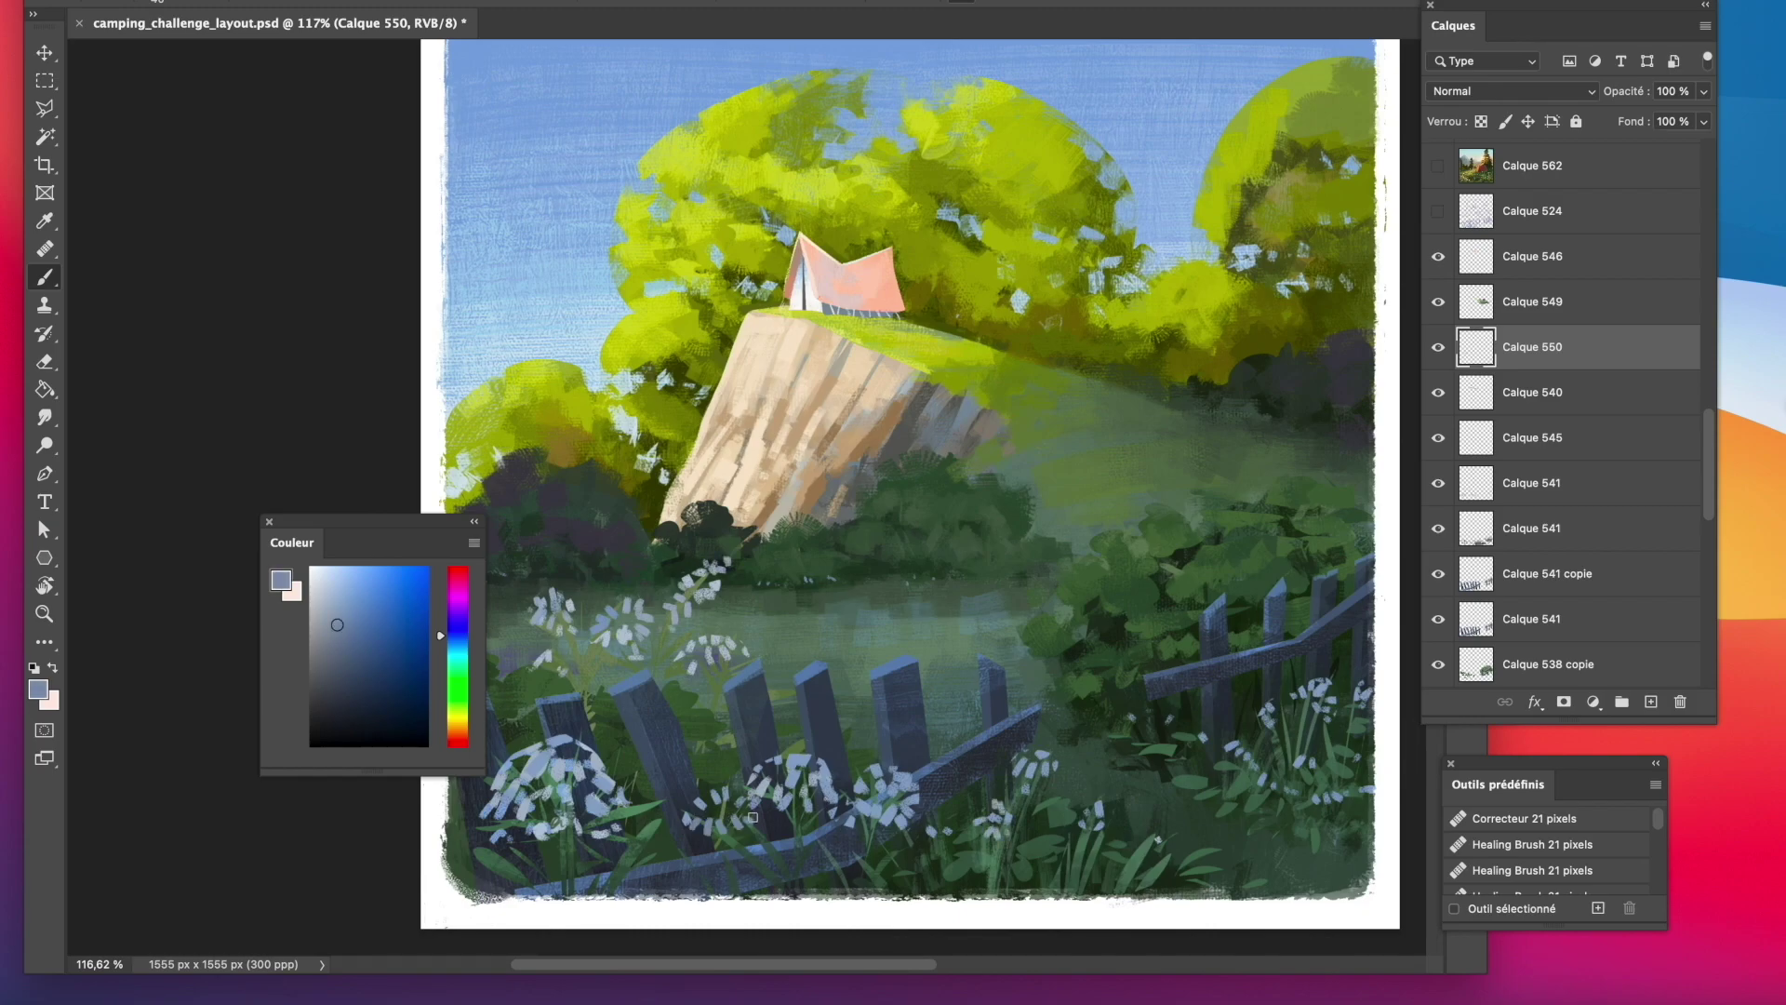
left_click_drag(1151, 822, 1142, 836)
left_click_drag(1160, 854, 1162, 862)
mouse_move(1047, 600)
left_mouse_down()
mouse_move(949, 570)
mouse_move(988, 567)
left_mouse_up()
key("e")
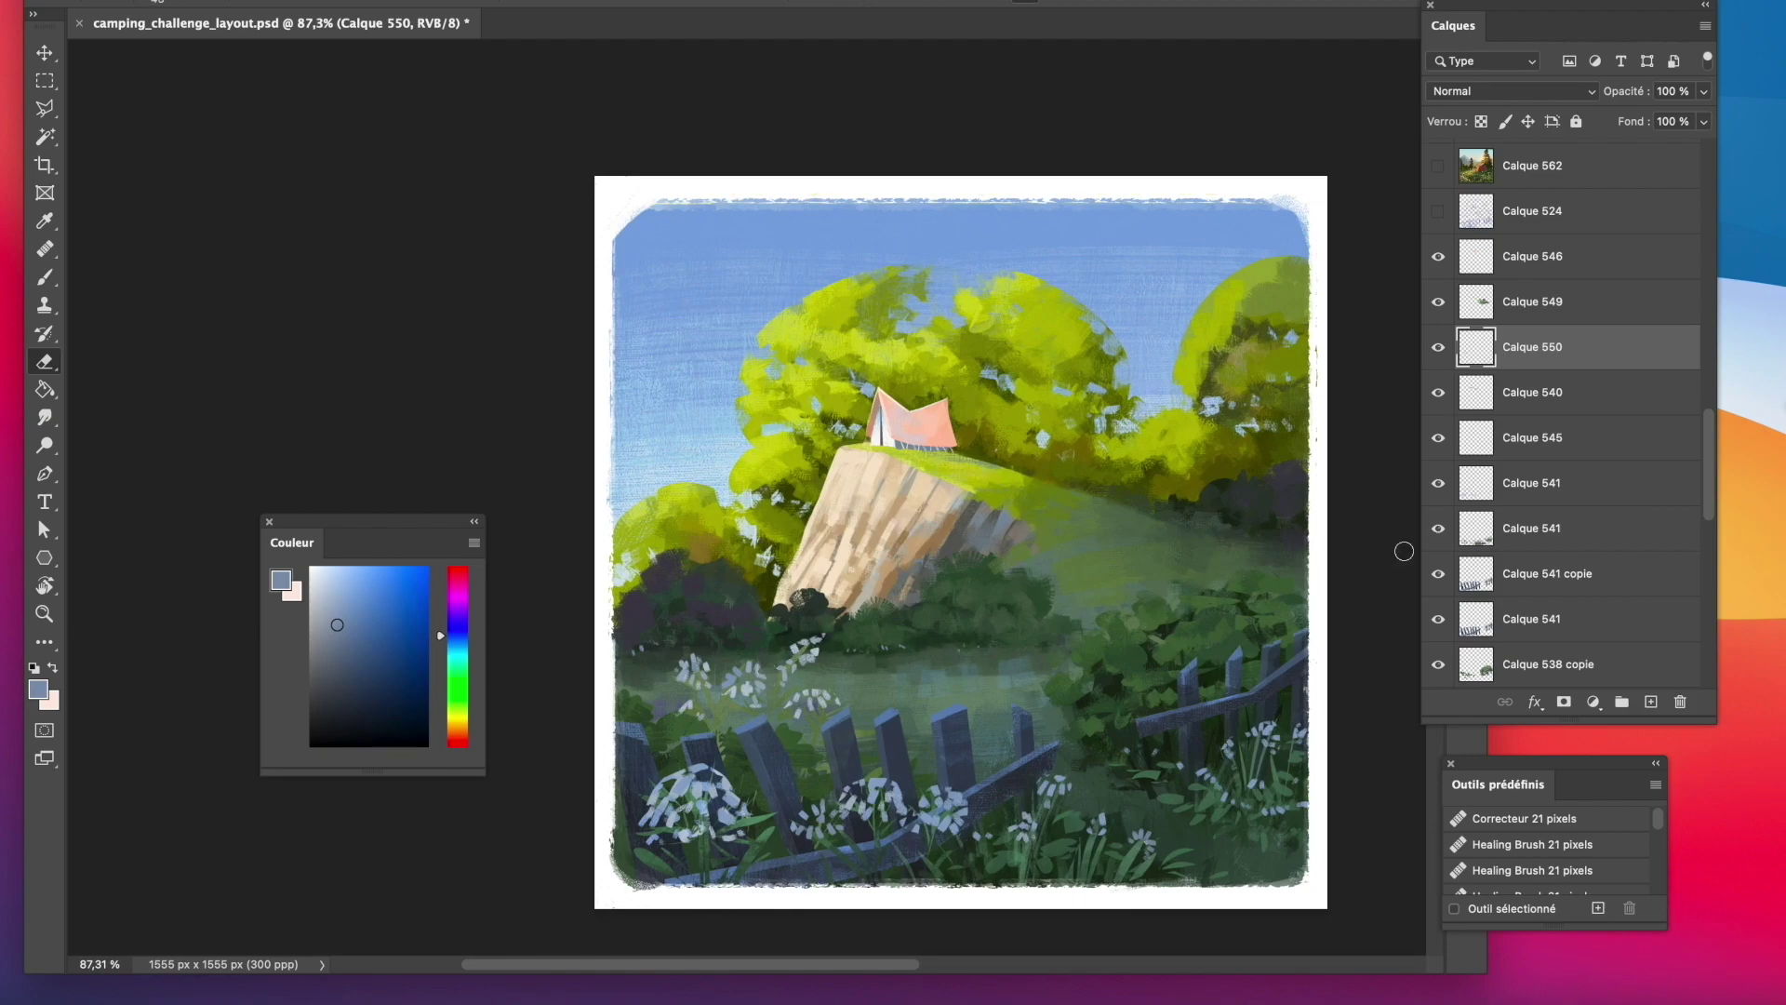
Toggle Calque 546 off and on to identify its content, and add a new layer above it.
left_click(1439, 257)
left_click(1438, 257)
left_click(1535, 257)
left_click(1651, 702)
Duplicate the tent layer Calque 546 and sample the tent's salmon pink.
left_click(1533, 302)
right_click(1533, 303)
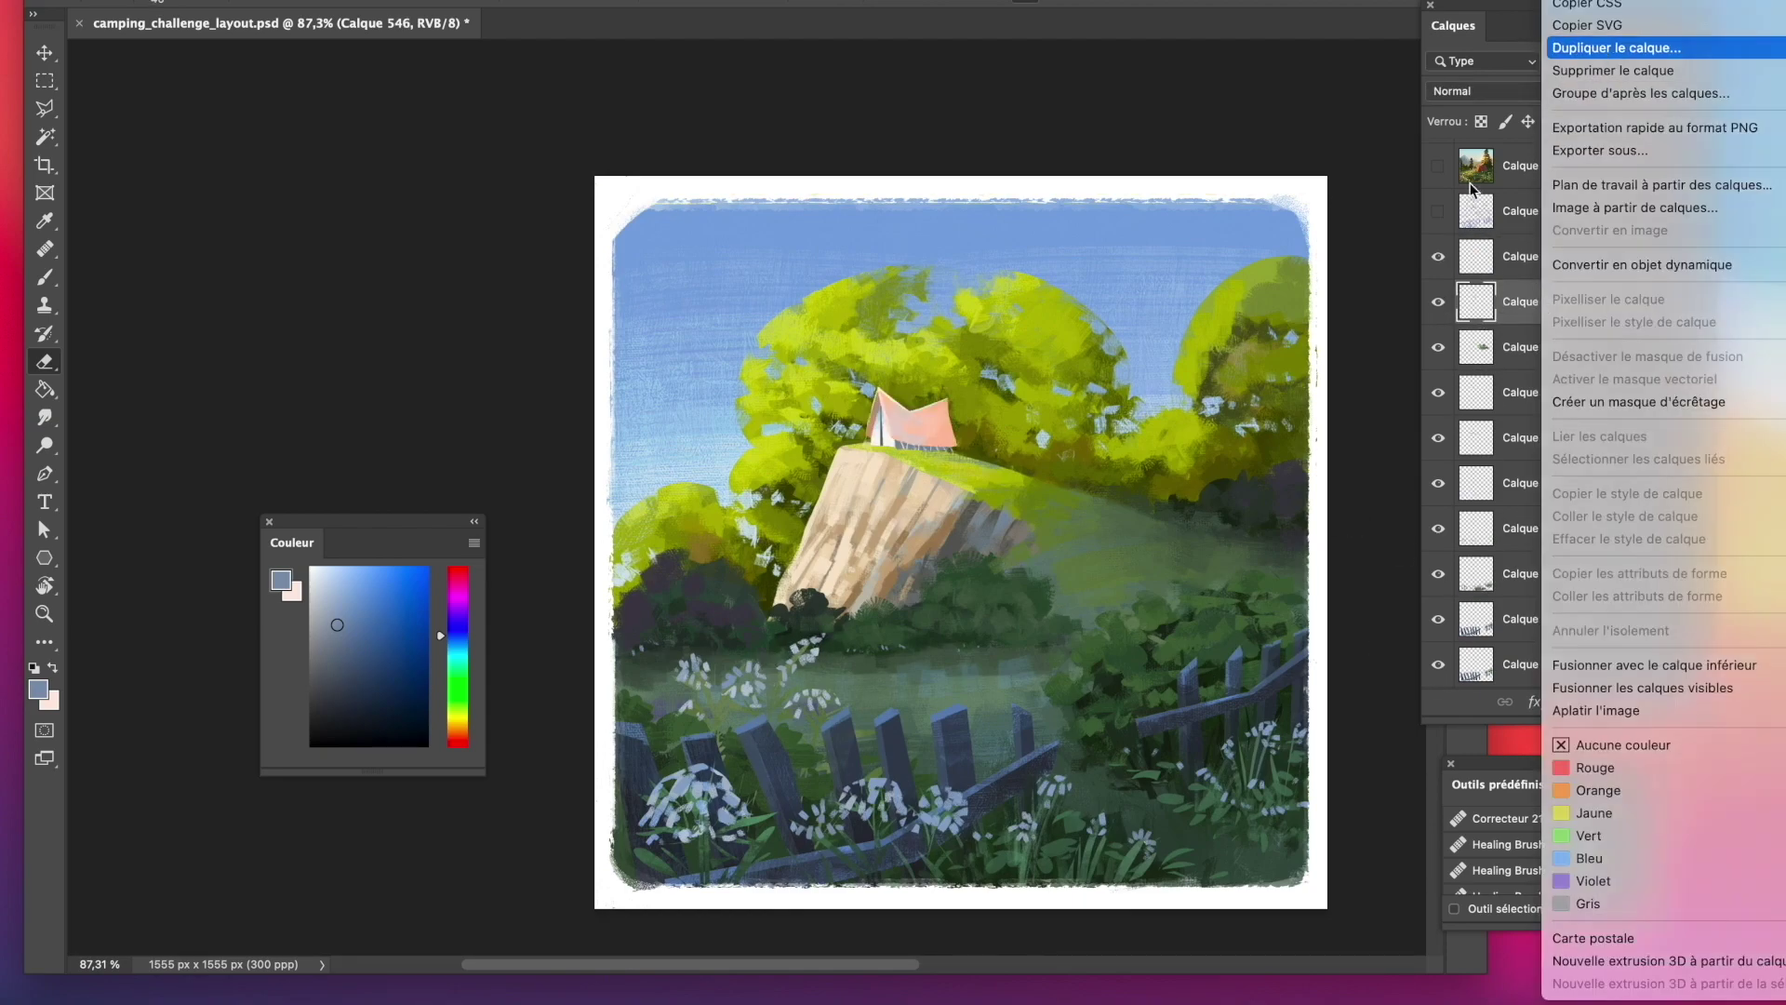
left_click(1601, 52)
key("Return")
key("i")
left_click(930, 423)
left_click(153, 0)
mouse_move(186, 2)
left_click(558, 101)
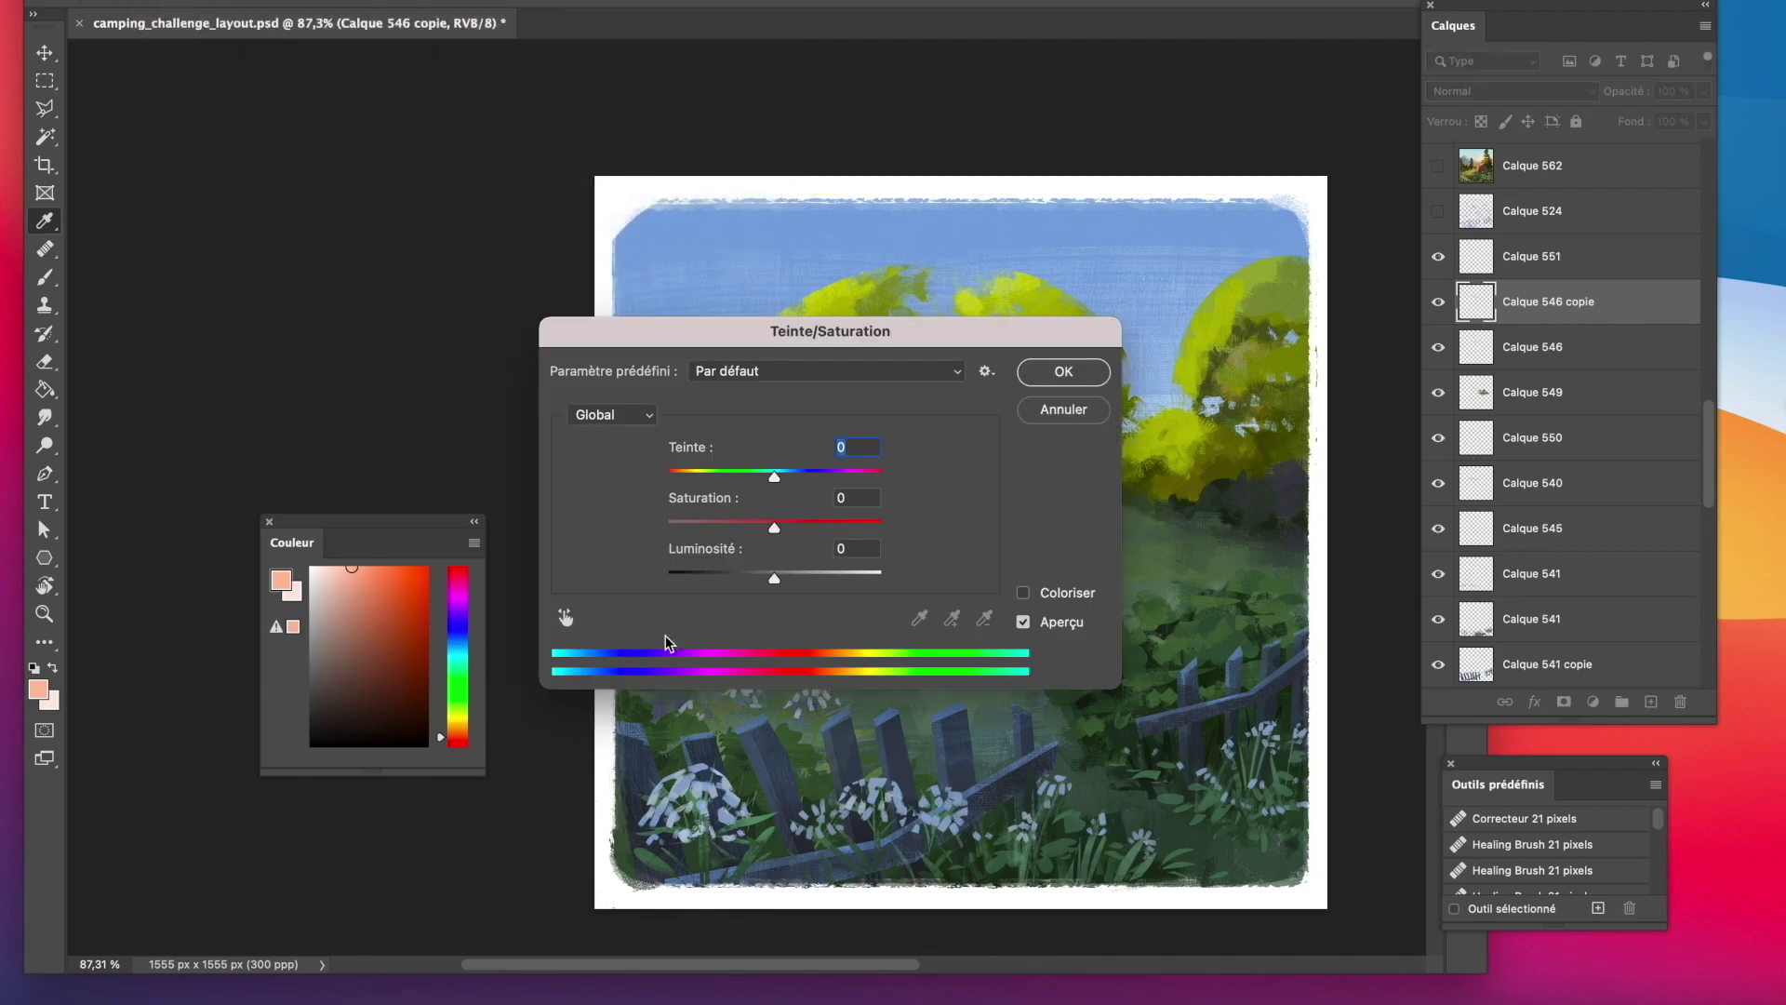
left_click(1051, 405)
Recolour the tent orange with Replace Color, using tolerance 113, hue +10, saturation +44 and lightness -22.
left_click(154, 0)
left_click(577, 429)
left_click_drag(1509, 586, 1501, 642)
mouse_move(1509, 613)
left_mouse_down()
mouse_move(1528, 612)
mouse_move(1493, 641)
left_mouse_up()
left_click_drag(1529, 613, 1539, 613)
left_click_drag(1514, 582, 1512, 581)
mouse_move(1572, 267)
left_mouse_down()
mouse_move(1593, 267)
mouse_move(1548, 268)
left_mouse_up()
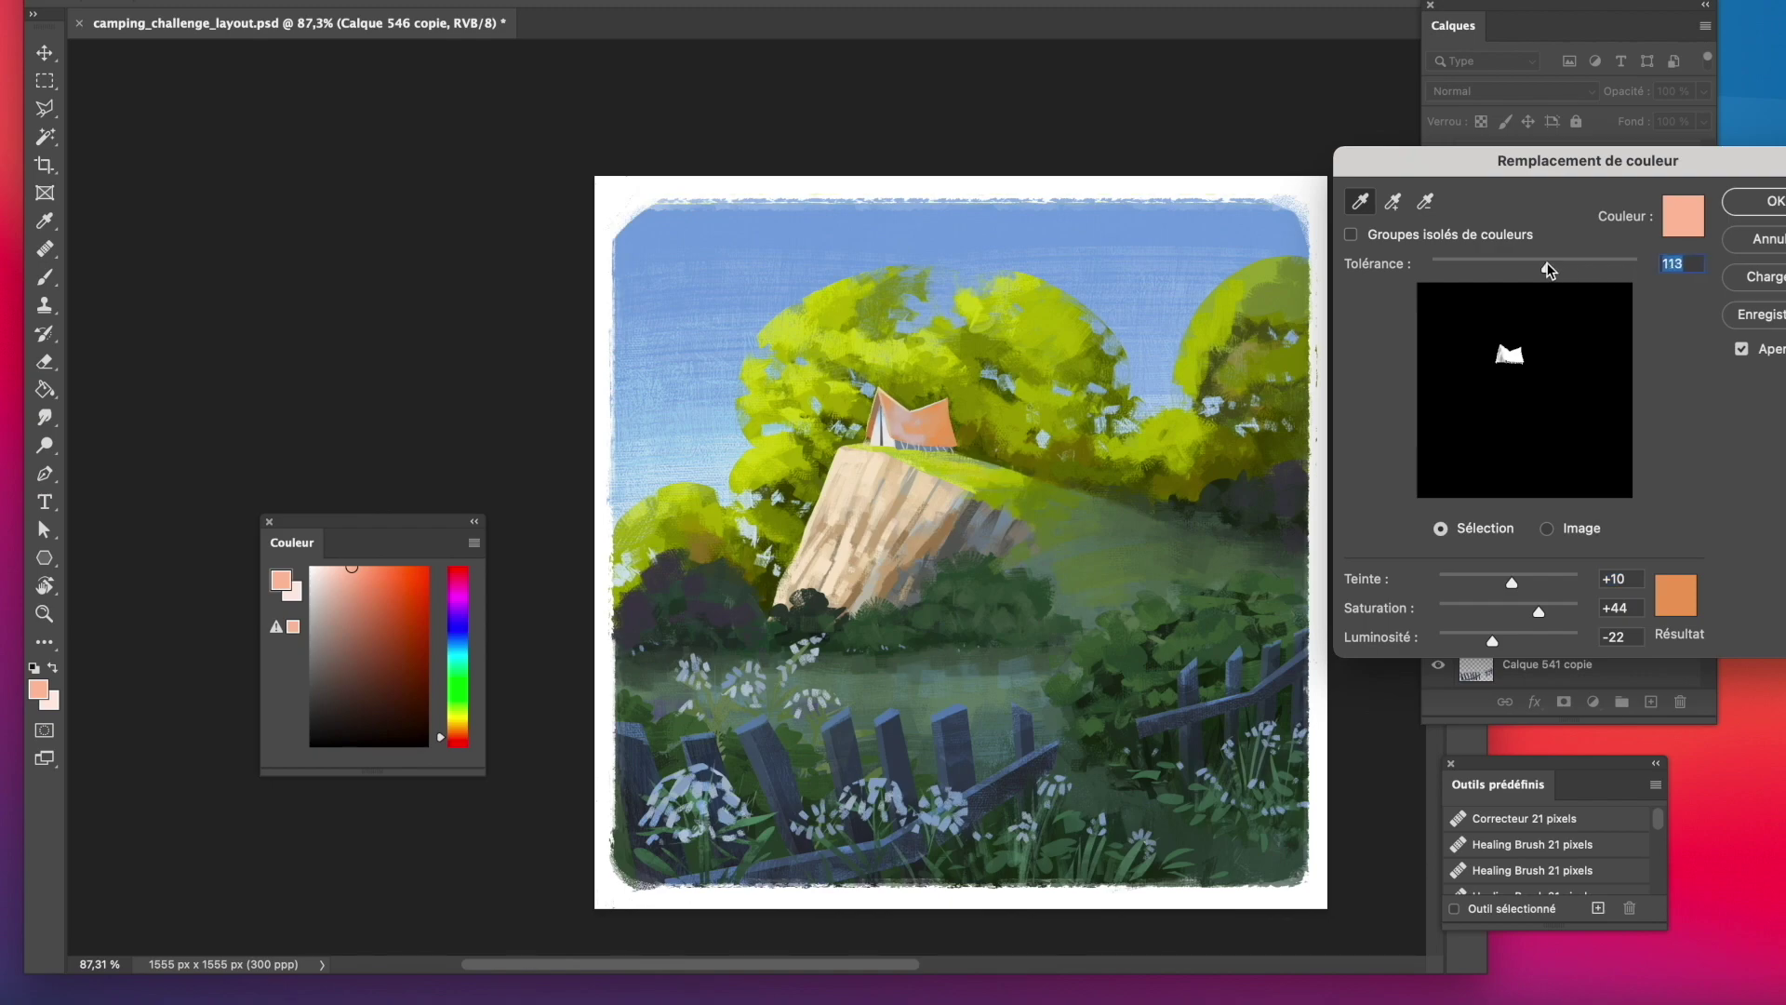
left_click(1756, 205)
Toggle the black layer Calque 770 on and off to check the painting with the recoloured tent.
left_click(45, 613)
left_click_drag(934, 523, 890, 536)
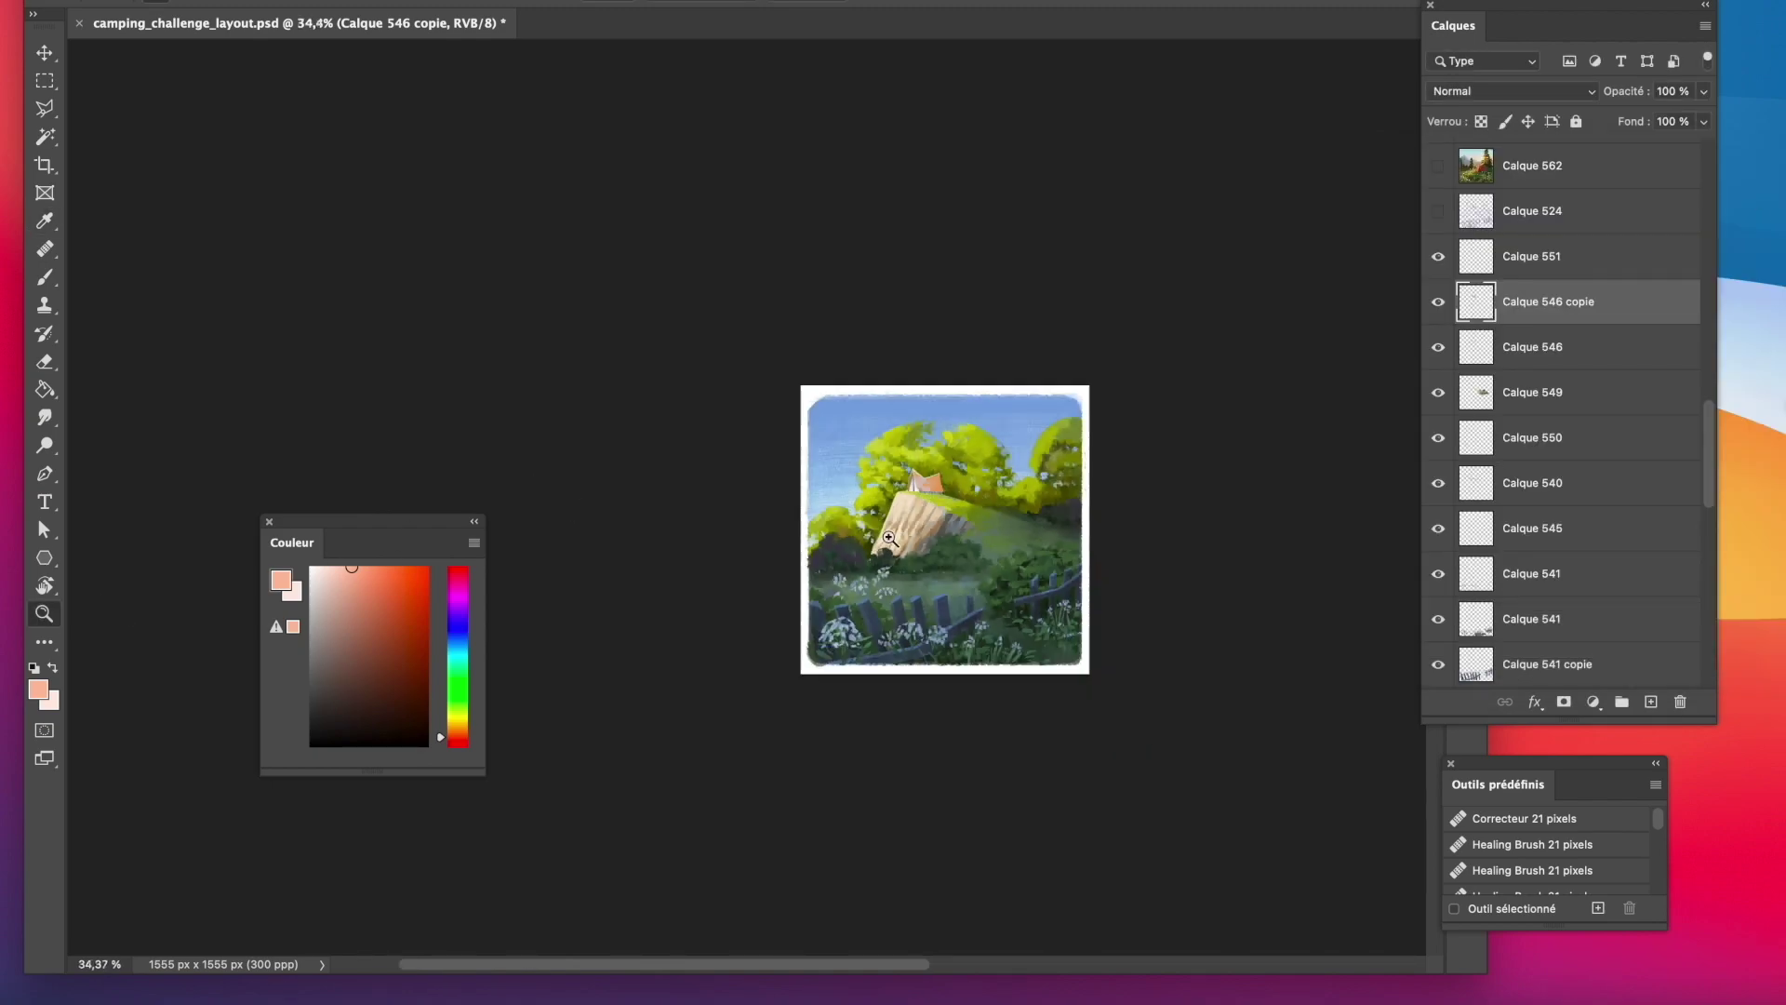
left_click_drag(1015, 524, 1027, 523)
left_click_drag(1713, 425, 1713, 355)
left_click(1438, 286)
left_click(1438, 286)
Add a new layer clipped to Calque 546 copie, and sample a pale pink from the tent.
left_click_drag(1142, 493, 1203, 529)
left_click(1651, 704)
key("alt+super+g")
left_click_drag(726, 454, 791, 456)
left_click(722, 454, "alt")
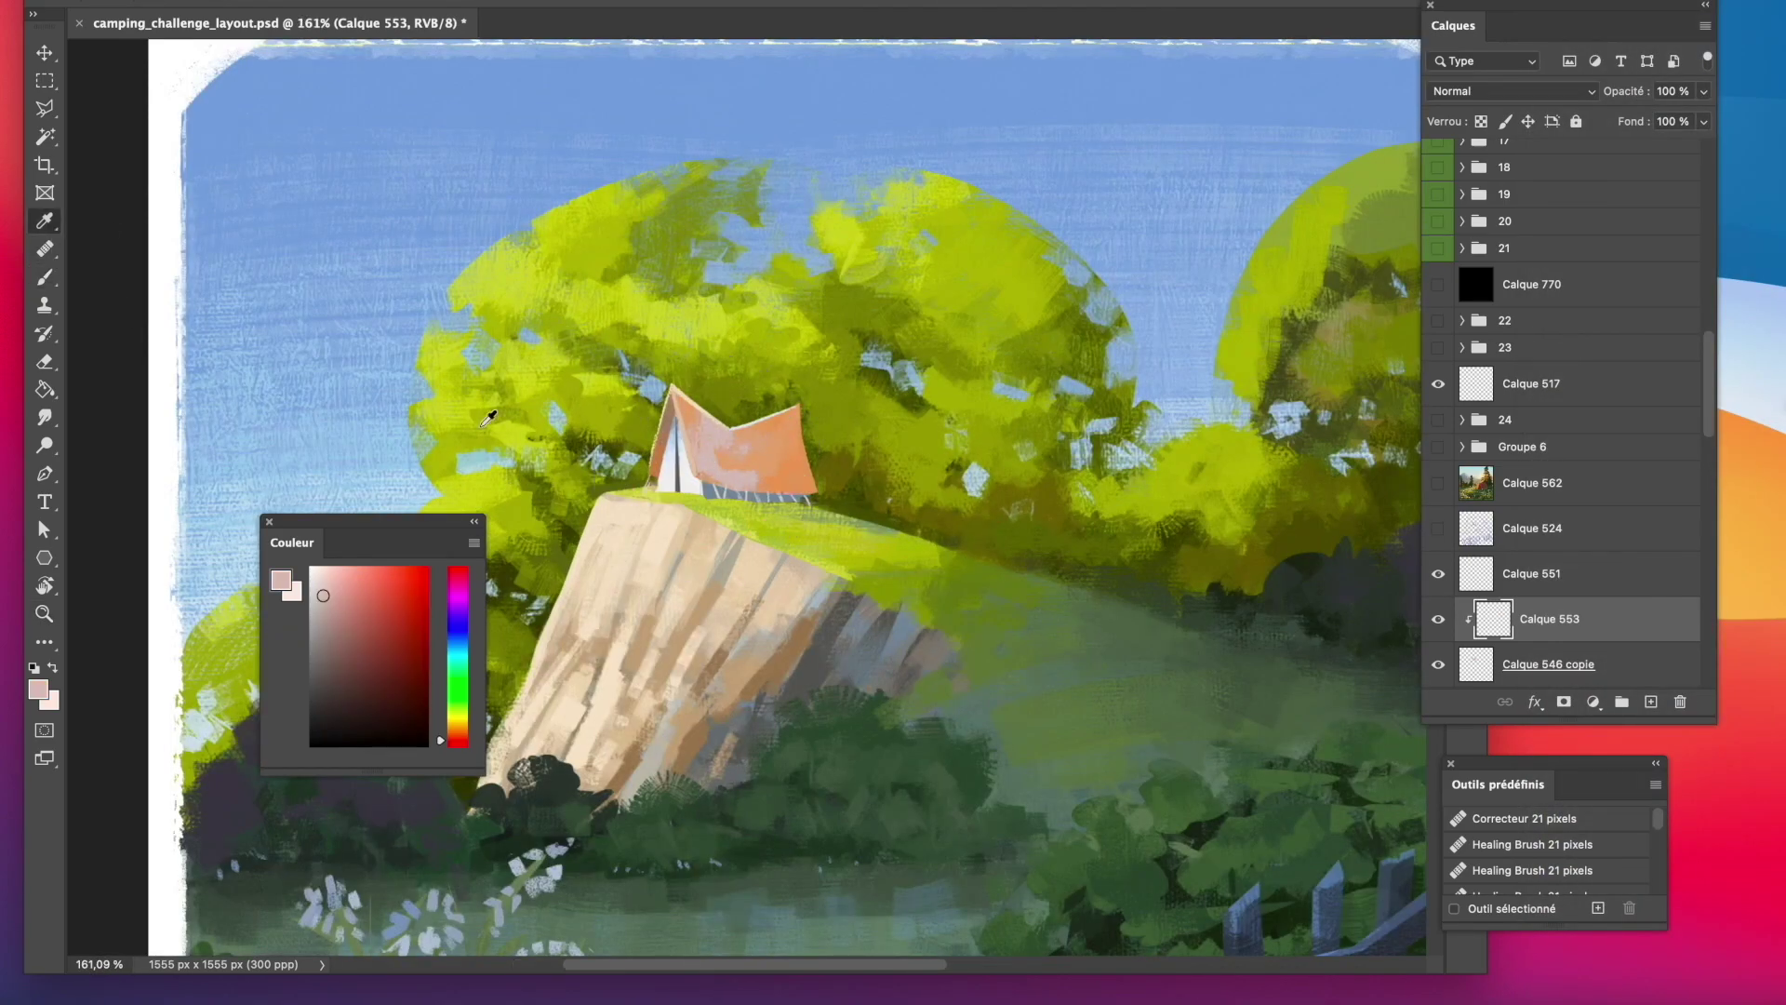
Choose a brush preset, paint over the tent canvas with the pale pink, and sample the tent's orange.
left_click(91, 2)
left_click_drag(341, 333, 342, 356)
double_click(190, 700)
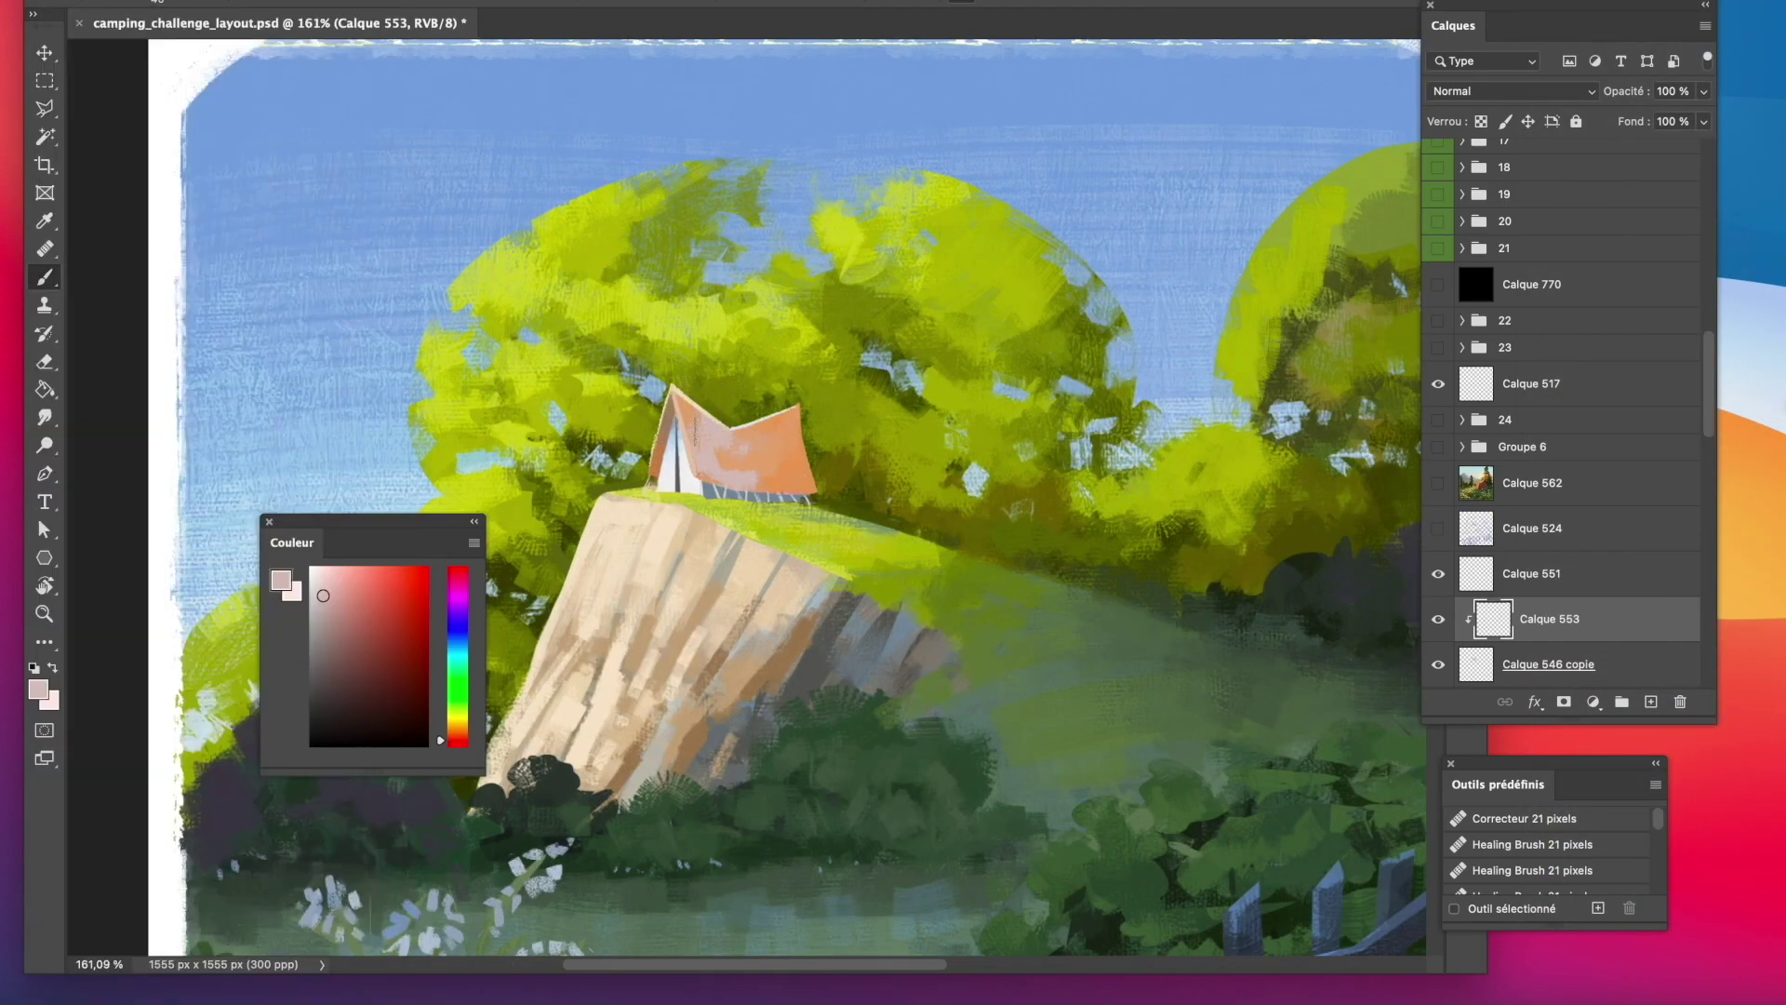
mouse_move(695, 431)
left_mouse_down()
mouse_move(772, 470)
mouse_move(727, 466)
left_mouse_up()
left_click(776, 474, "alt")
Erase parts of the pale strokes along the tent's opening and roof to refine its shading.
key("e")
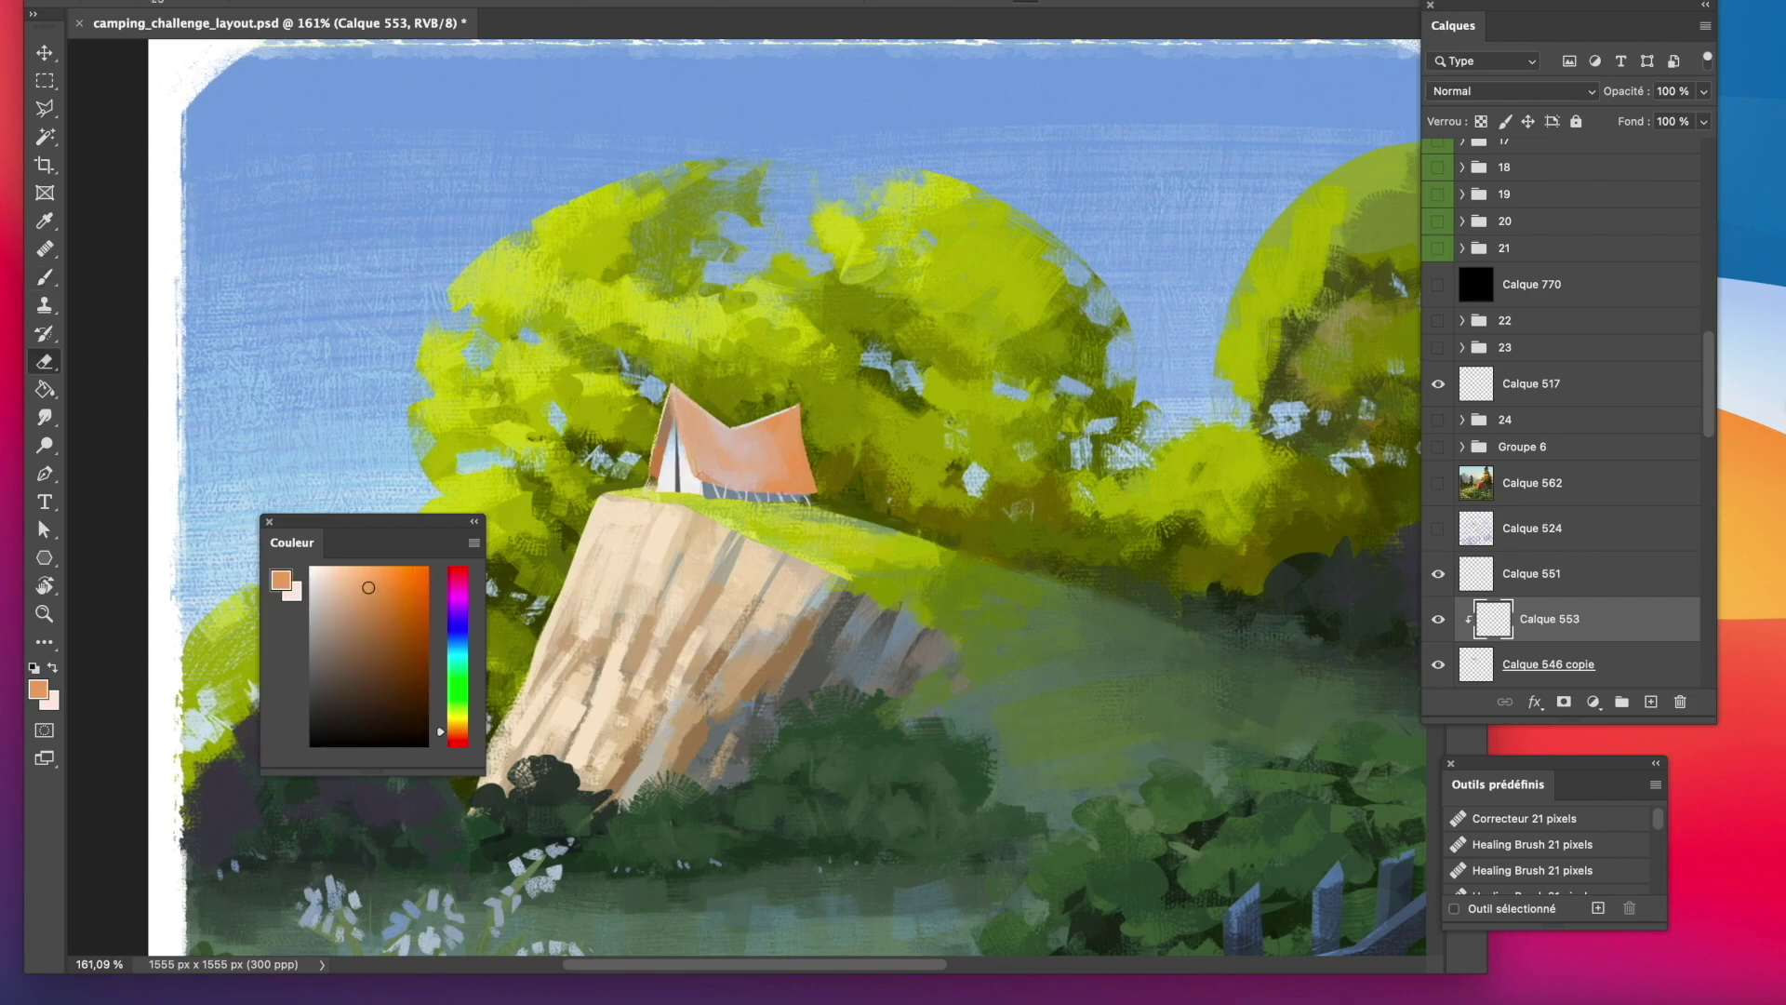
left_click_drag(675, 405, 689, 483)
mouse_move(811, 397)
left_mouse_down()
mouse_move(767, 459)
mouse_move(735, 447)
left_mouse_up()
mouse_move(735, 446)
left_mouse_down()
mouse_move(866, 379)
mouse_move(794, 459)
left_mouse_up()
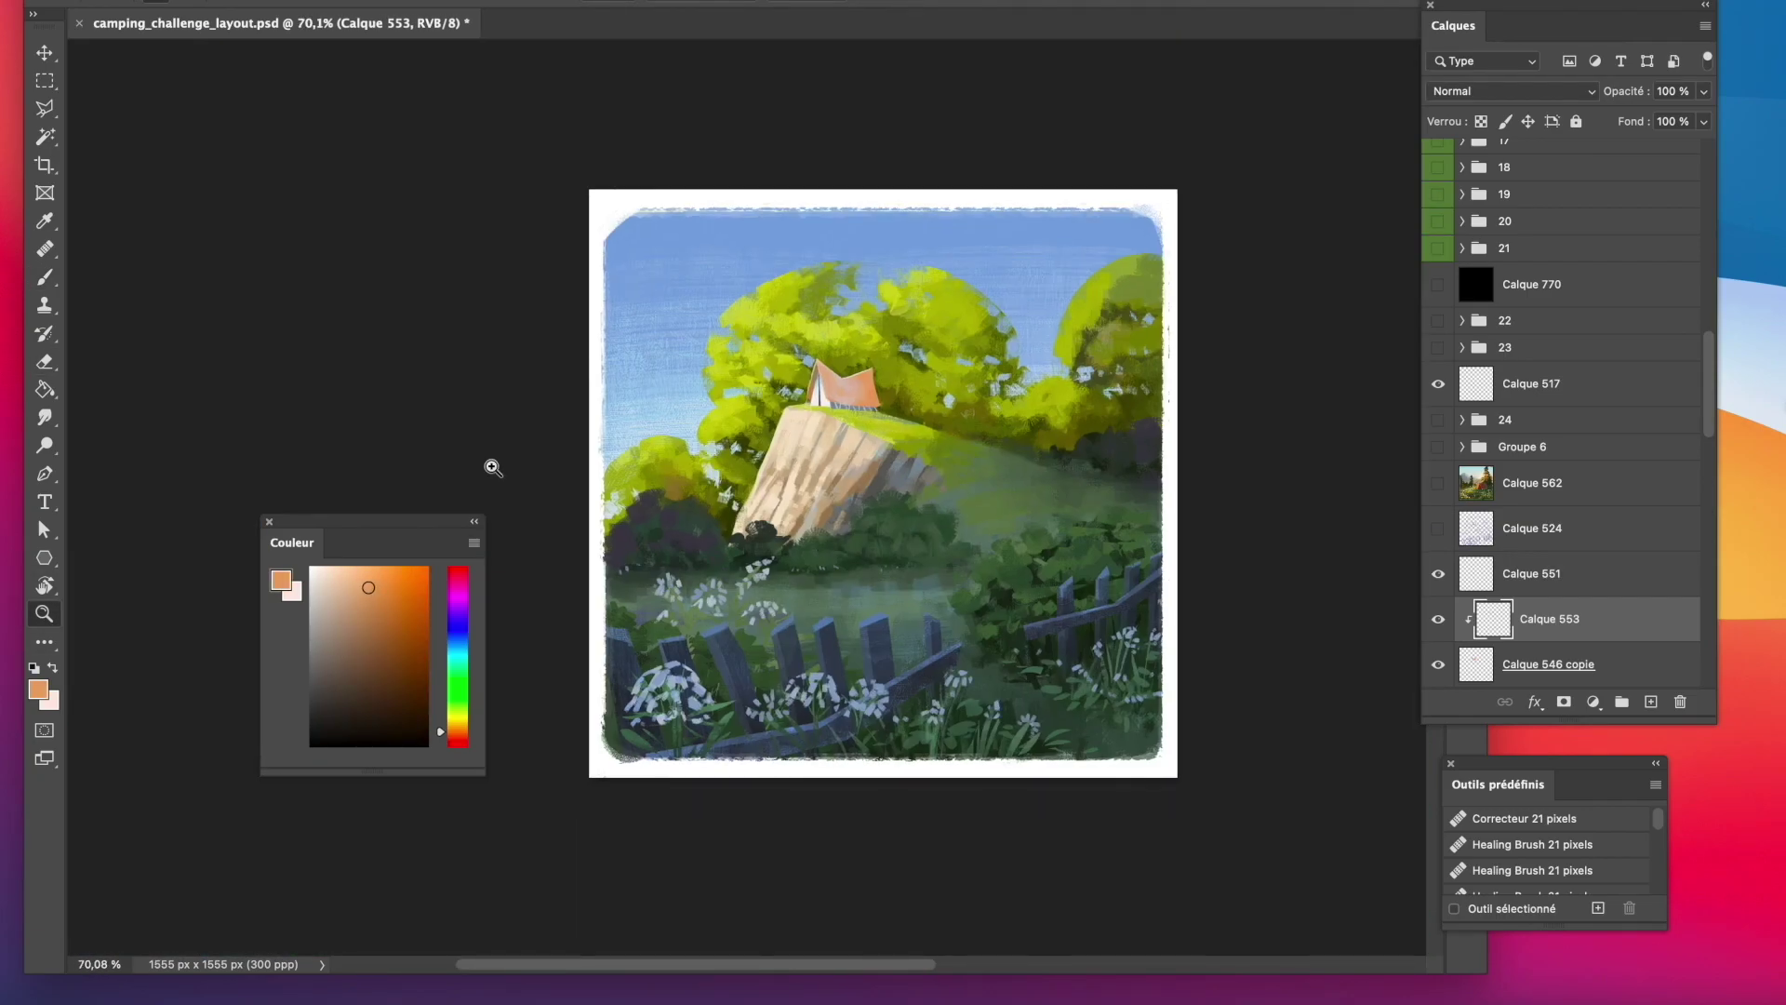